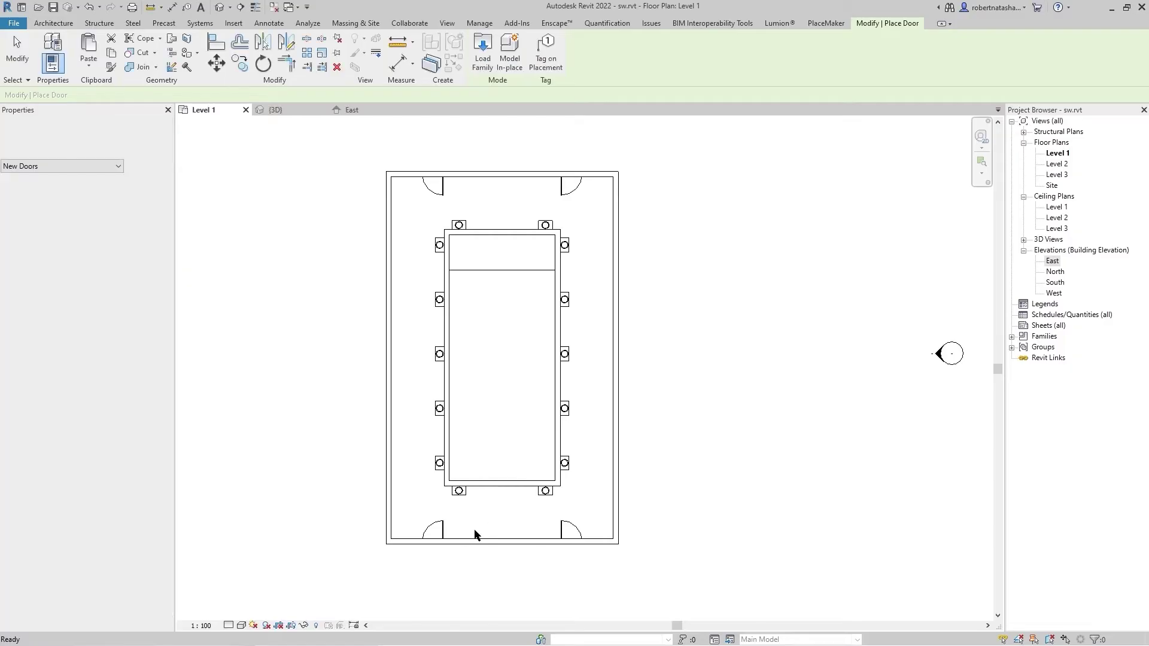
# - Place Door-Double-Sliding doors in the pool room's bottom and top walls
pyautogui.scroll(3, 441, 534)
pyautogui.scroll(2, 428, 538)
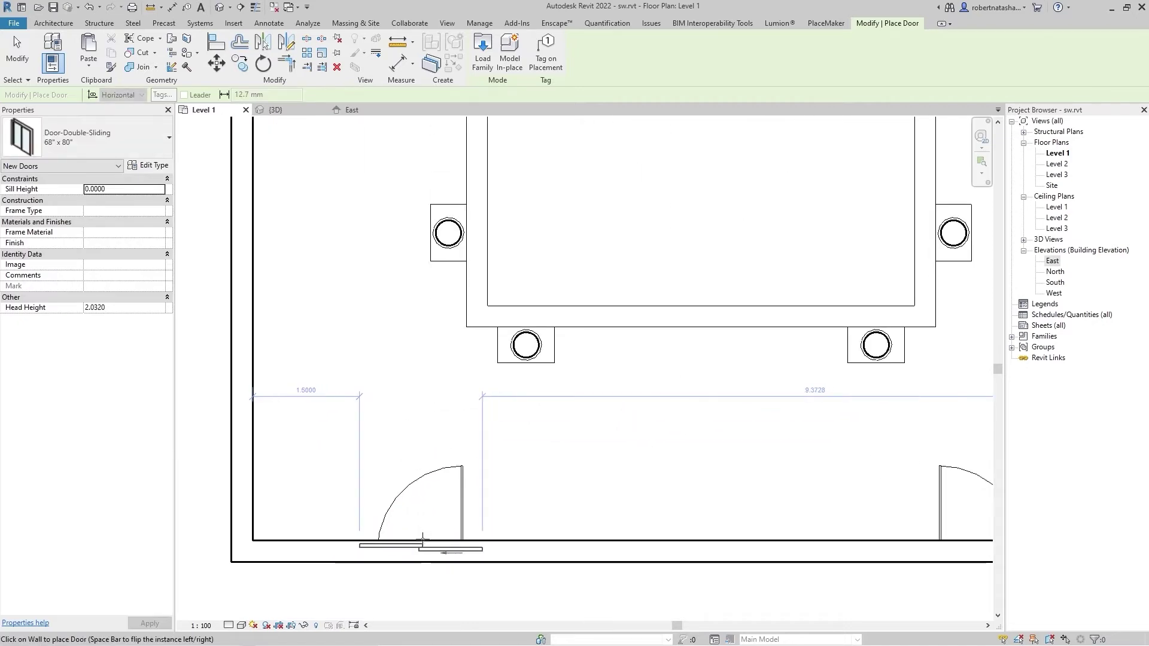
pyautogui.click(425, 537)
pyautogui.moveTo(801, 494); pyautogui.dragTo(557, 453, button='middle')
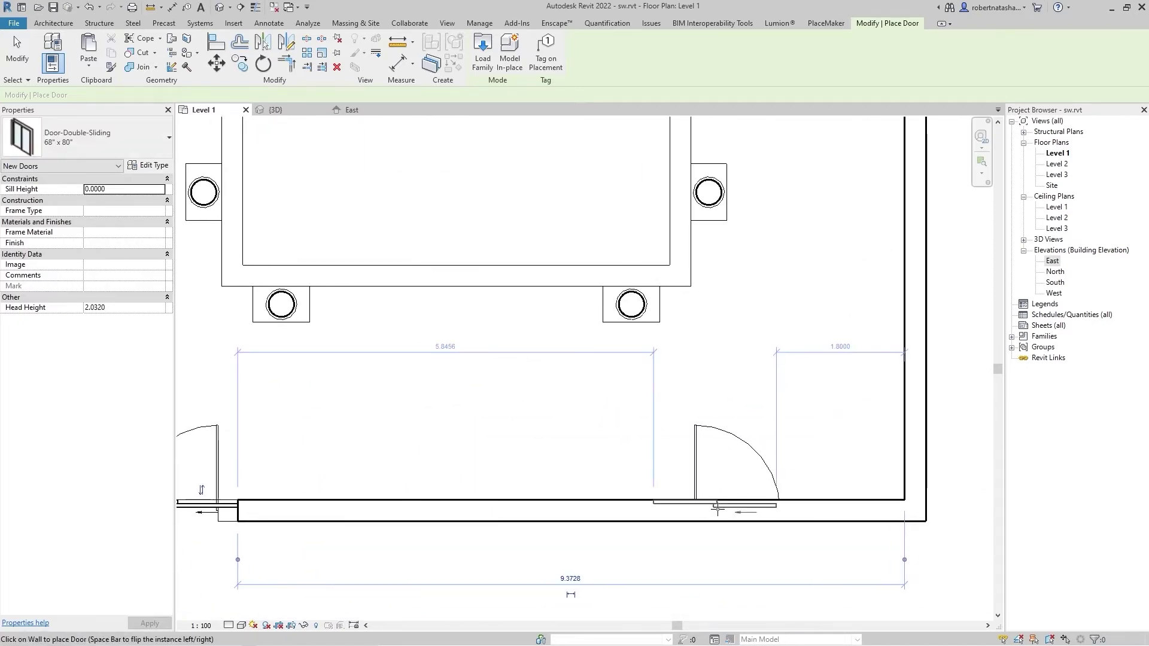
pyautogui.scroll(-1, 736, 509)
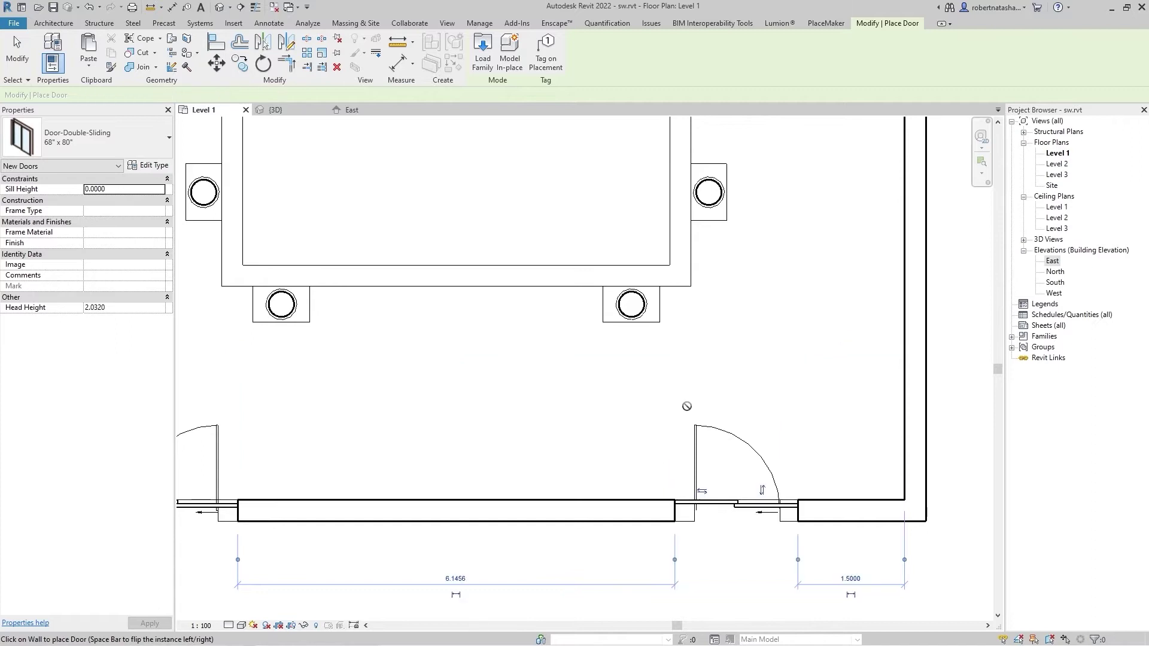
pyautogui.scroll(-2, 679, 475)
pyautogui.scroll(-2, 604, 342)
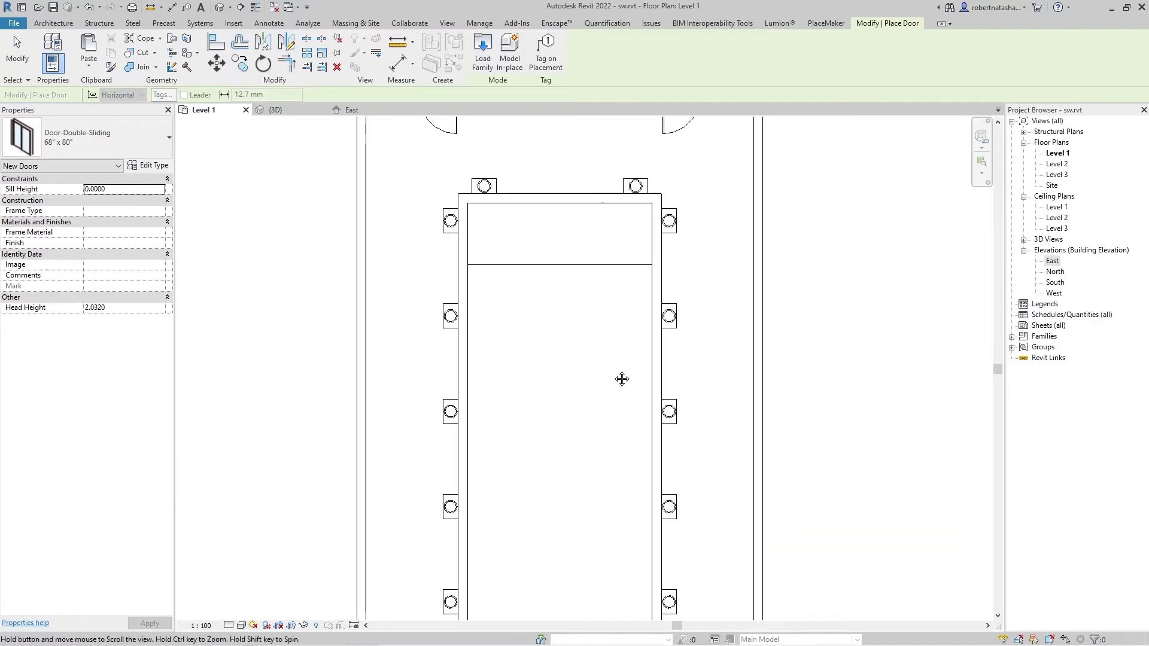
pyautogui.scroll(1, 687, 293)
pyautogui.click(686, 293)
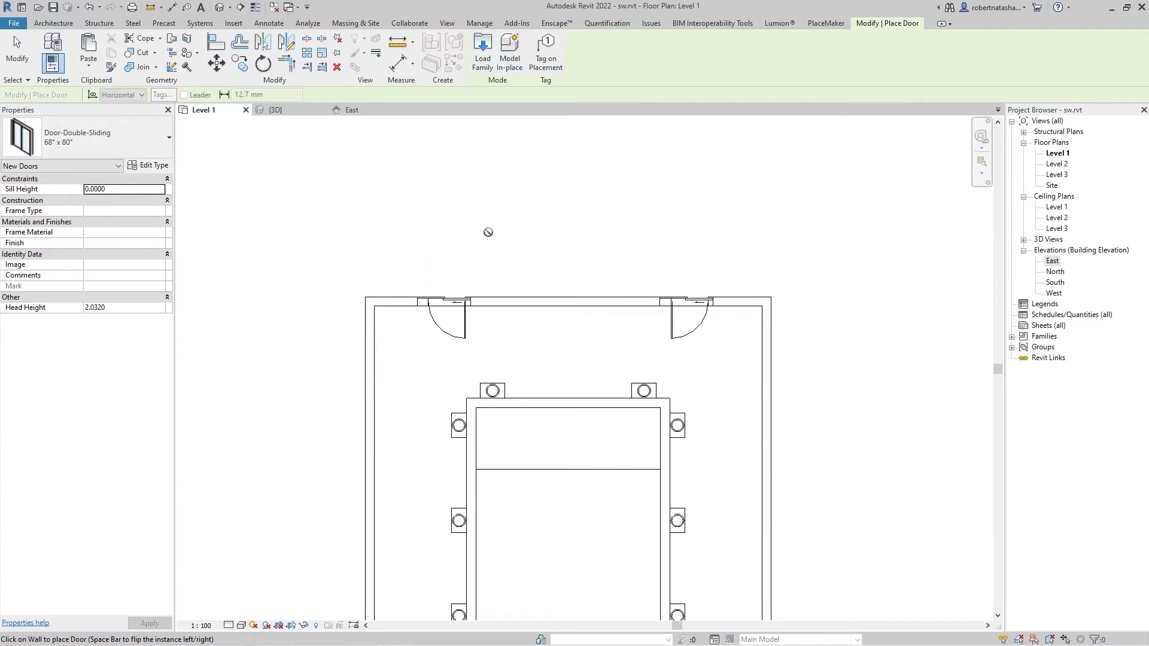
# - Finish door placement and look along the colonnade in the Enscape live view
pyautogui.press('Escape')
pyautogui.press('Escape')
pyautogui.hotkey('alt', 'Tab')
pyautogui.moveTo(487, 231)
pyautogui.mouseDown()
pyautogui.moveTo(419, 233)
pyautogui.moveTo(538, 239)
pyautogui.mouseUp()
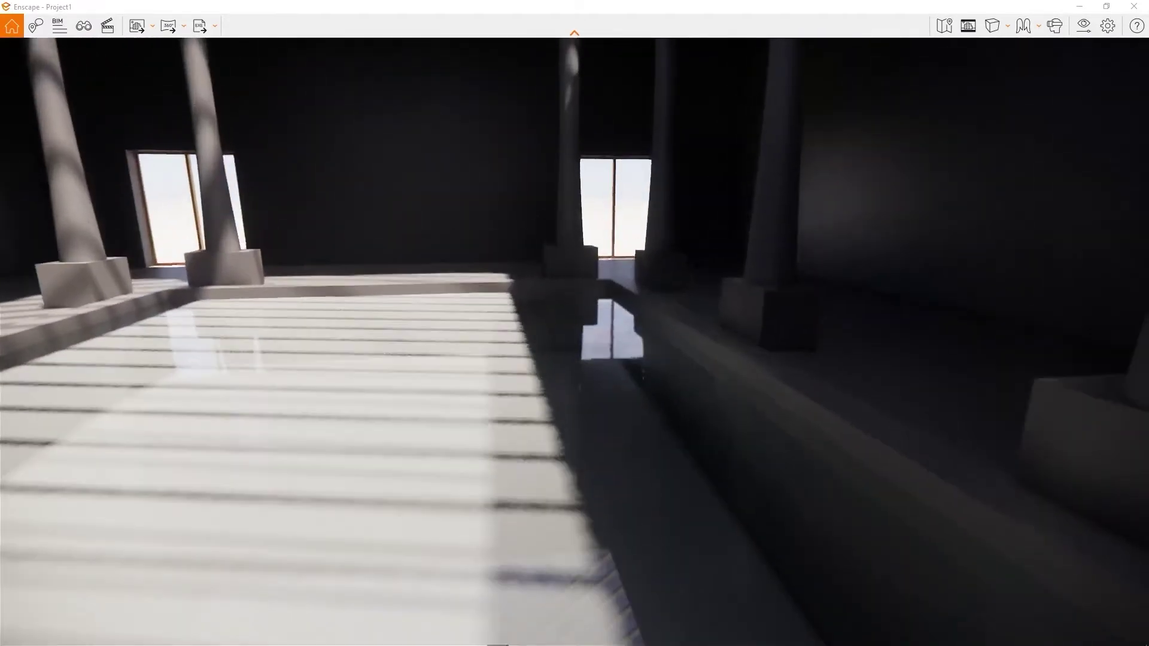
# - Return to the zoomed-out Revit floor plan and launch the Enscape Asset Library
pyautogui.hotkey('alt', 'Tab')
pyautogui.click(694, 263)
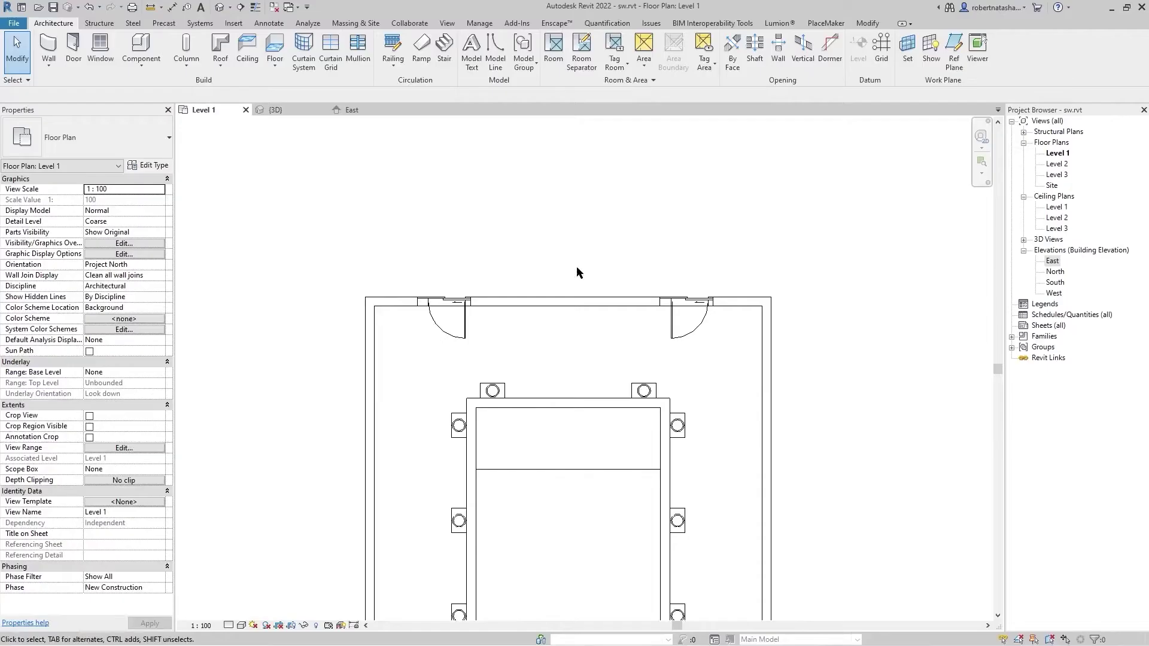
pyautogui.scroll(-3, 479, 239)
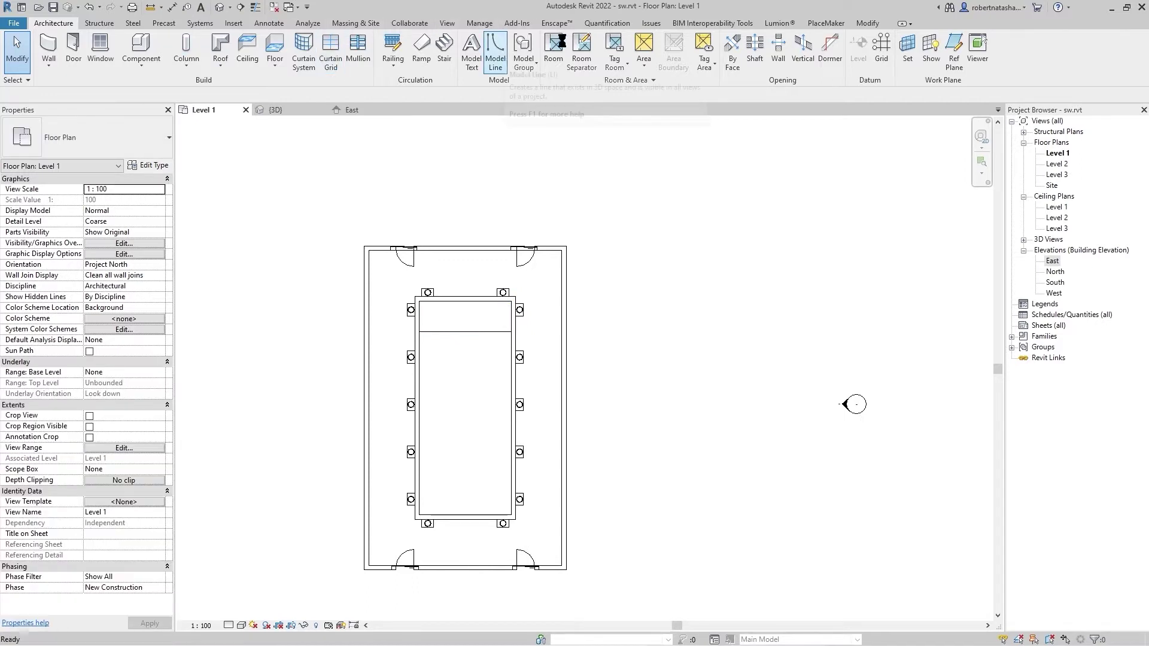
pyautogui.click(566, 25)
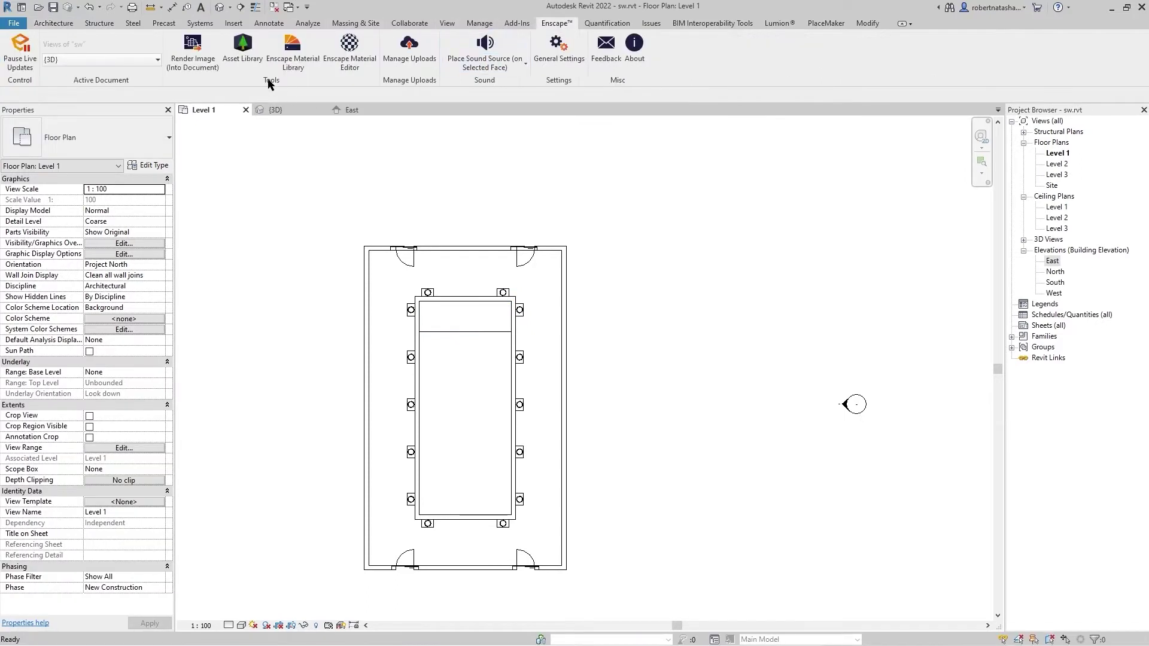
pyautogui.click(250, 61)
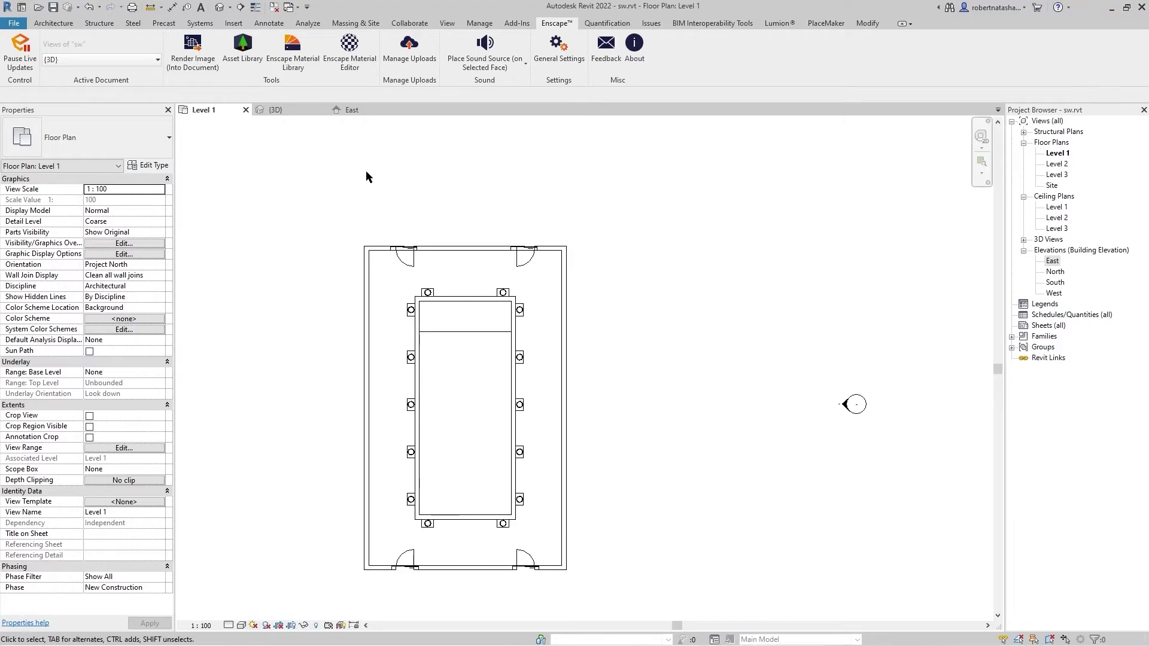
# - Browse the library's Outdoorfurniture assets and pick the Sunbed
pyautogui.click(242, 46)
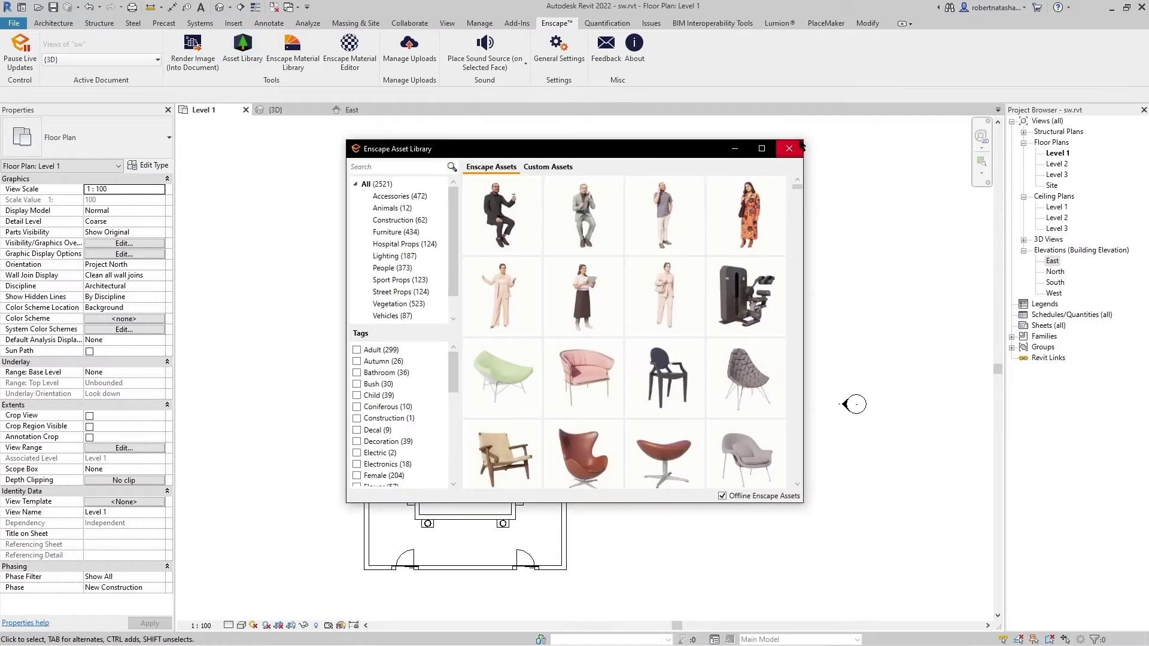
pyautogui.scroll(-3, 623, 299)
pyautogui.scroll(-1, 621, 310)
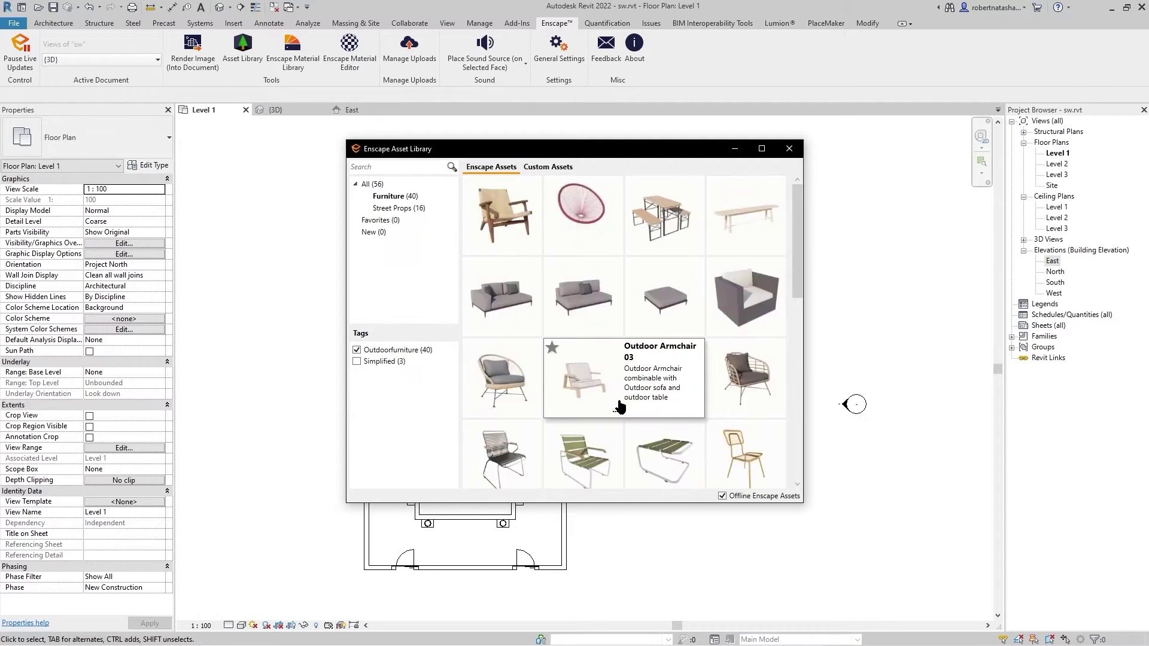
pyautogui.scroll(-3, 619, 404)
pyautogui.scroll(-3, 620, 404)
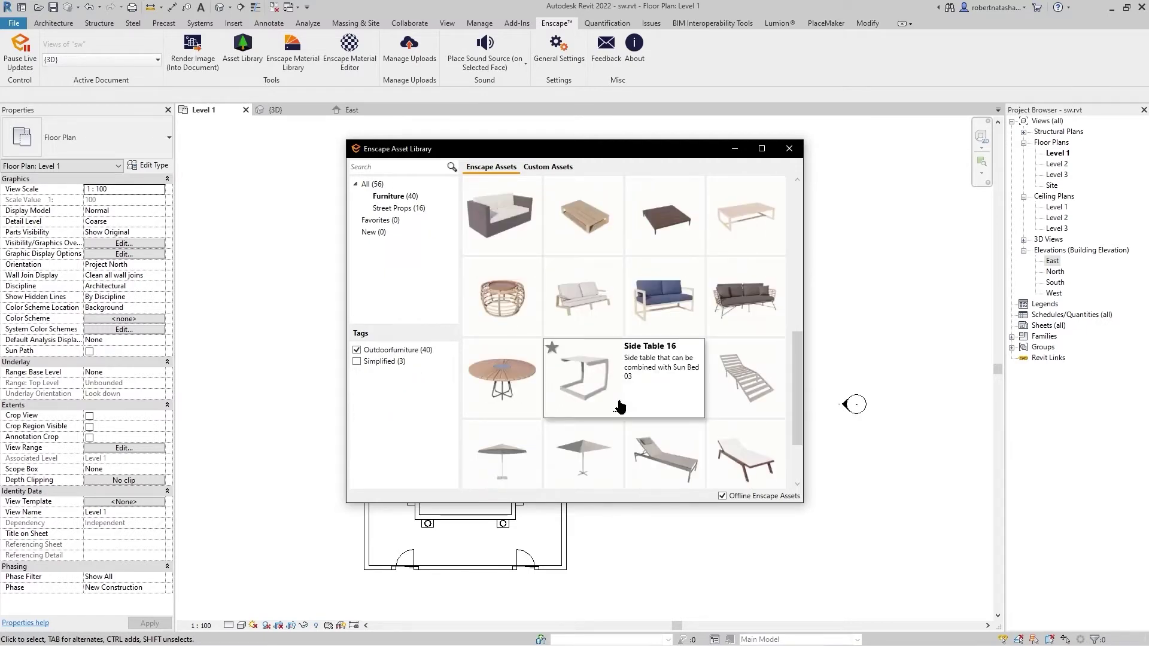
pyautogui.scroll(-2, 703, 432)
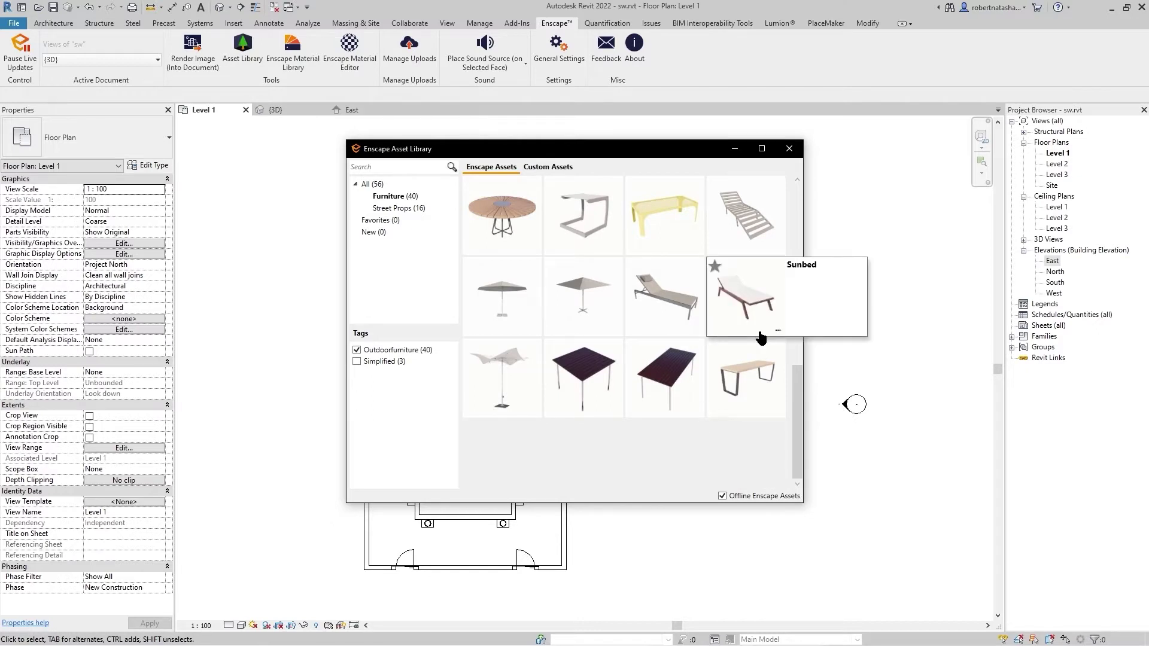
pyautogui.scroll(2, 761, 340)
pyautogui.scroll(2, 761, 339)
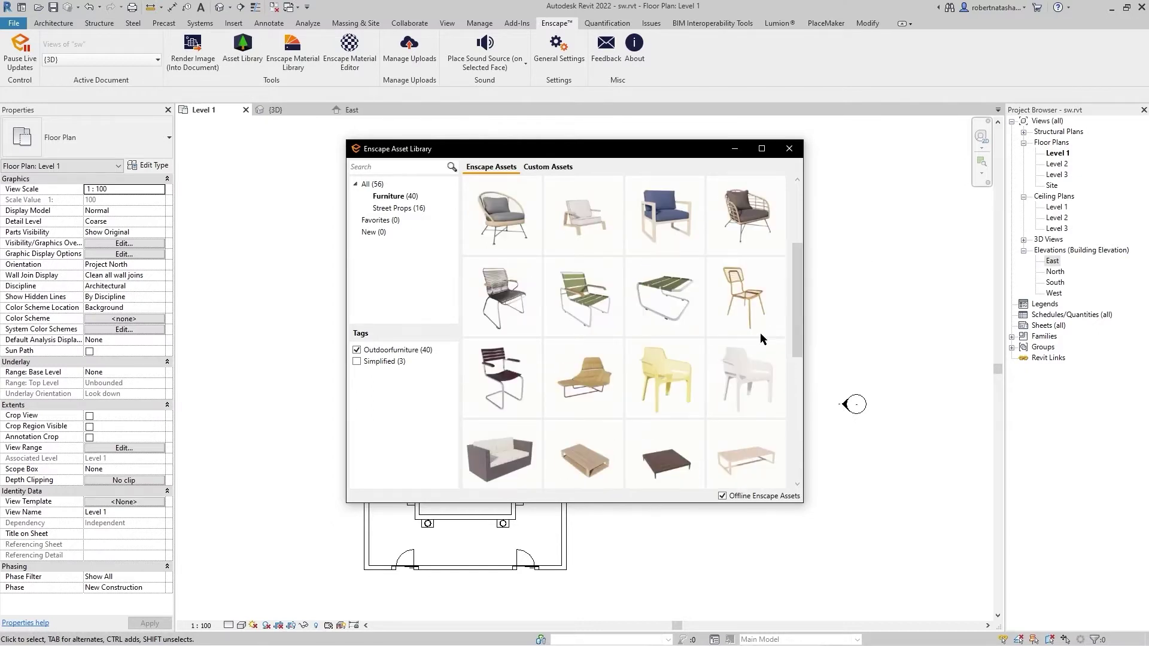
pyautogui.scroll(1, 761, 339)
pyautogui.scroll(1, 761, 338)
pyautogui.scroll(-3, 760, 339)
pyautogui.scroll(-2, 760, 335)
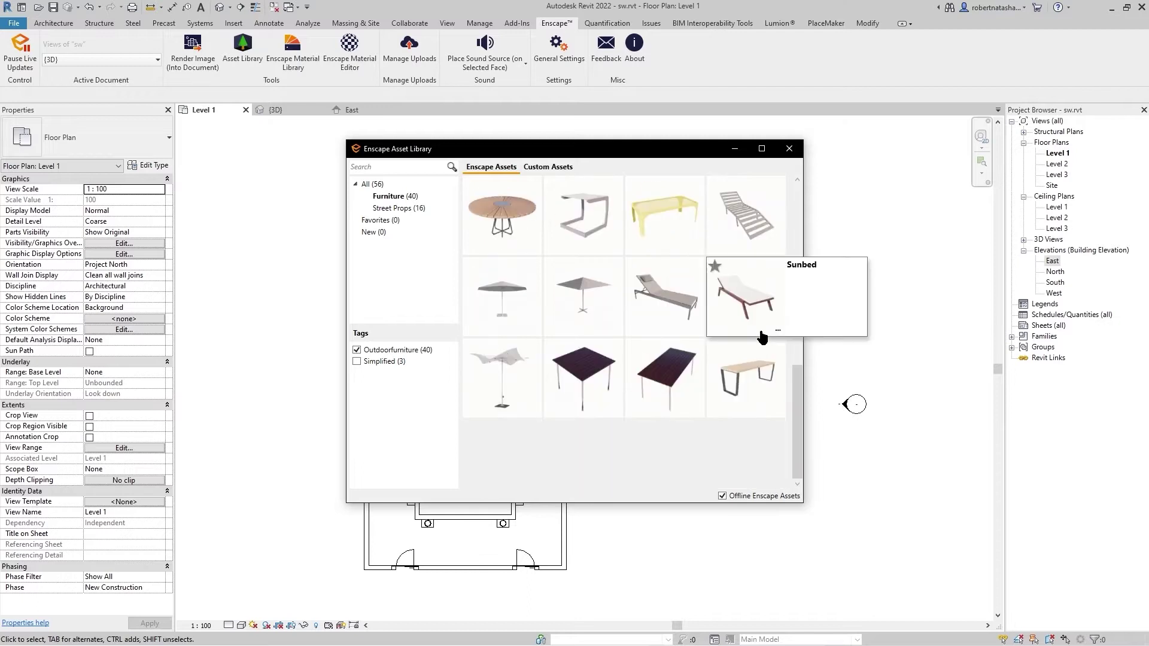
pyautogui.click(759, 333)
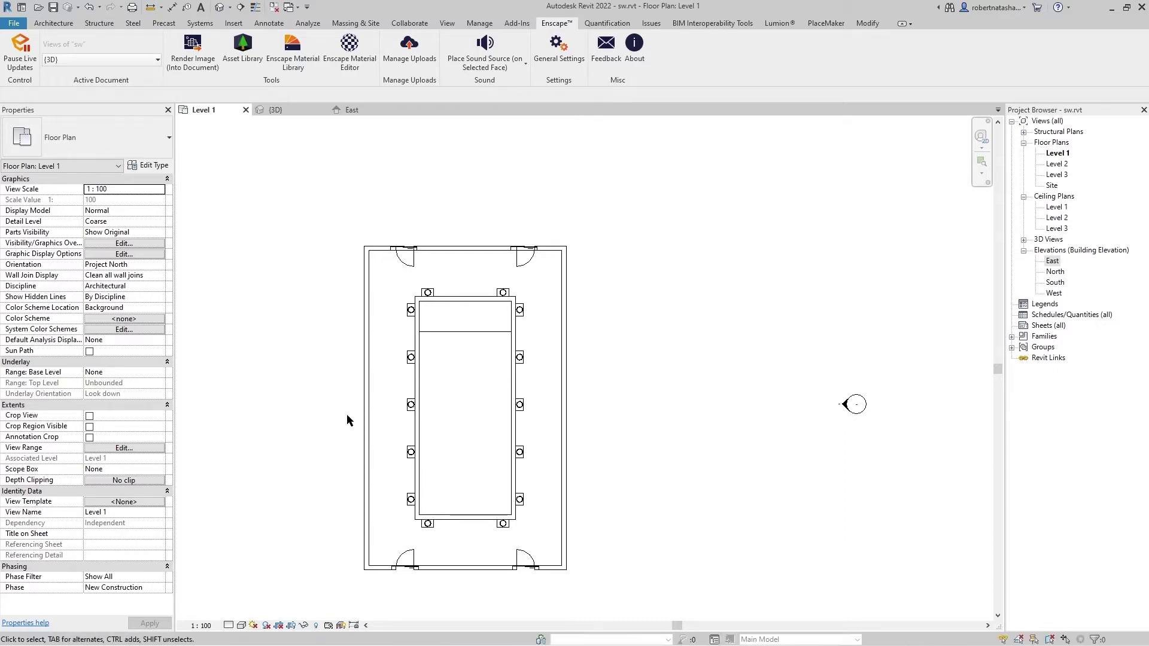
# - Place a crosswise-rotated Sunbed on the walkway left of the pool and select it
pyautogui.scroll(3, 346, 414)
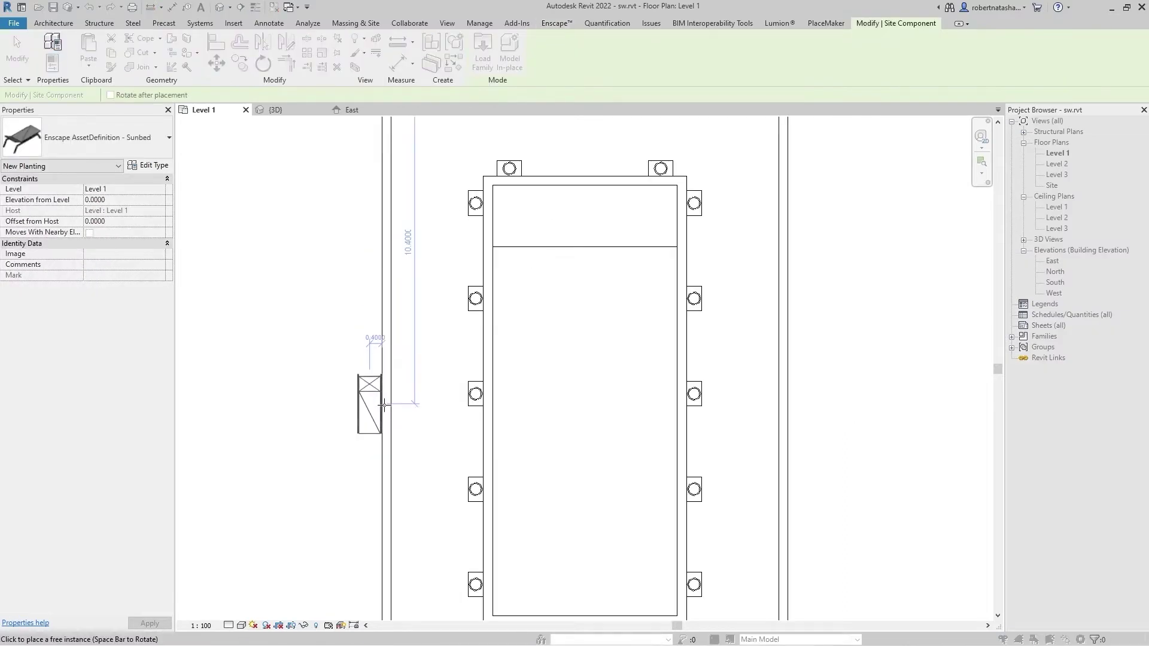
pyautogui.press('space')
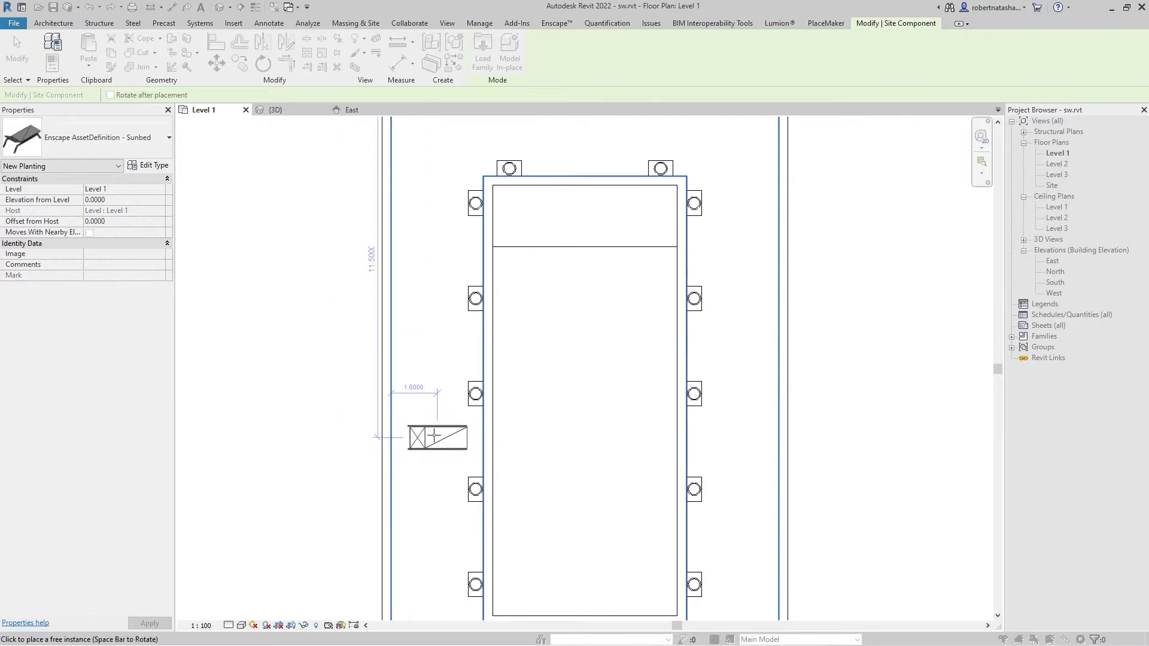
pyautogui.scroll(1, 424, 432)
pyautogui.scroll(1, 424, 432)
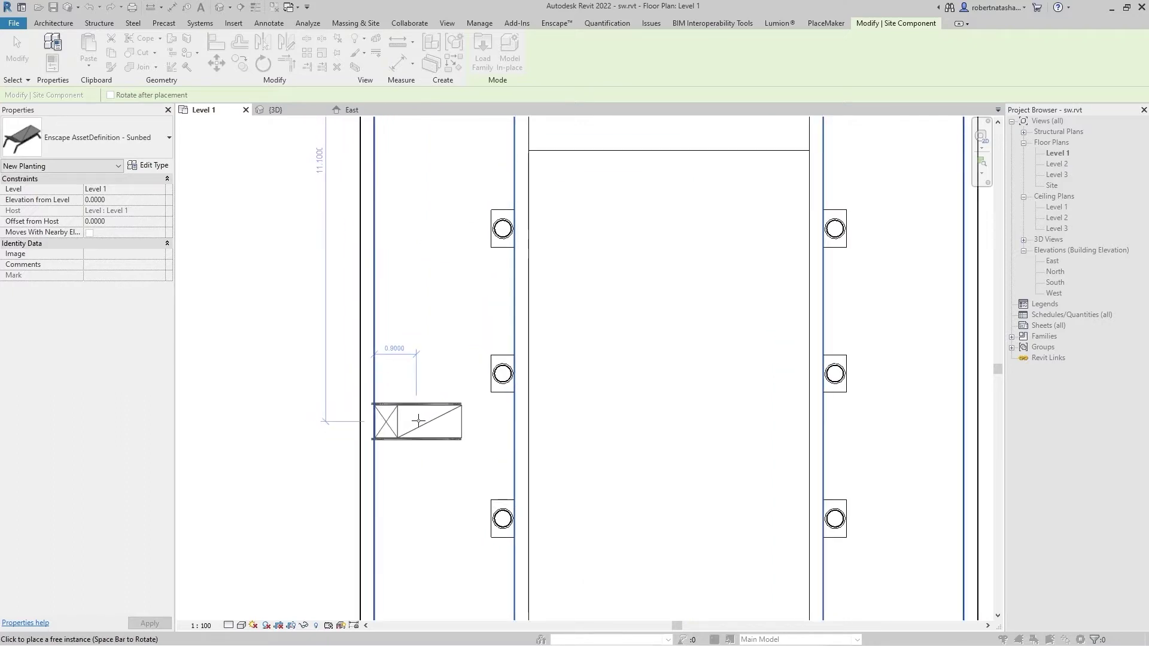
pyautogui.click(420, 421)
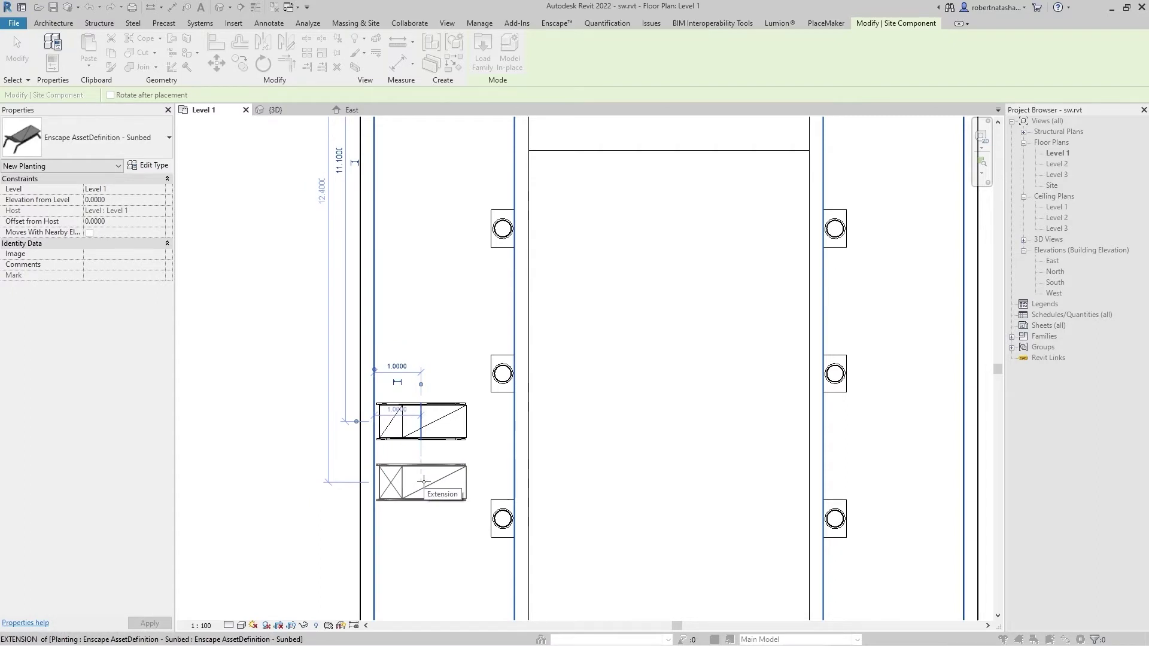
pyautogui.press('Escape')
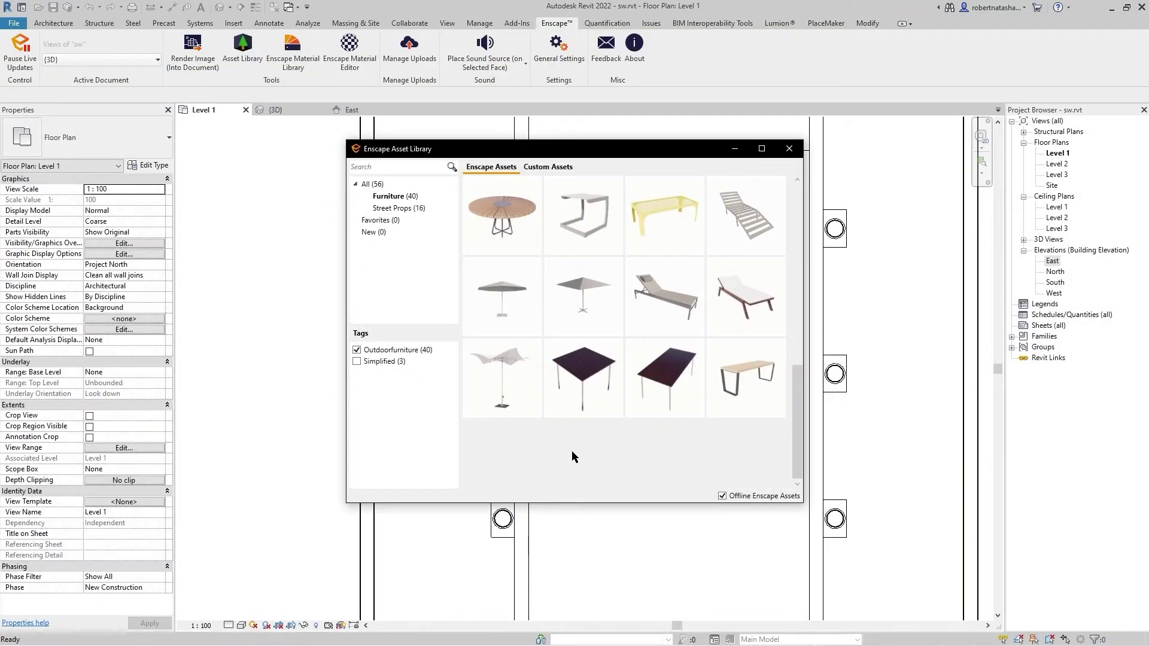
pyautogui.click(736, 150)
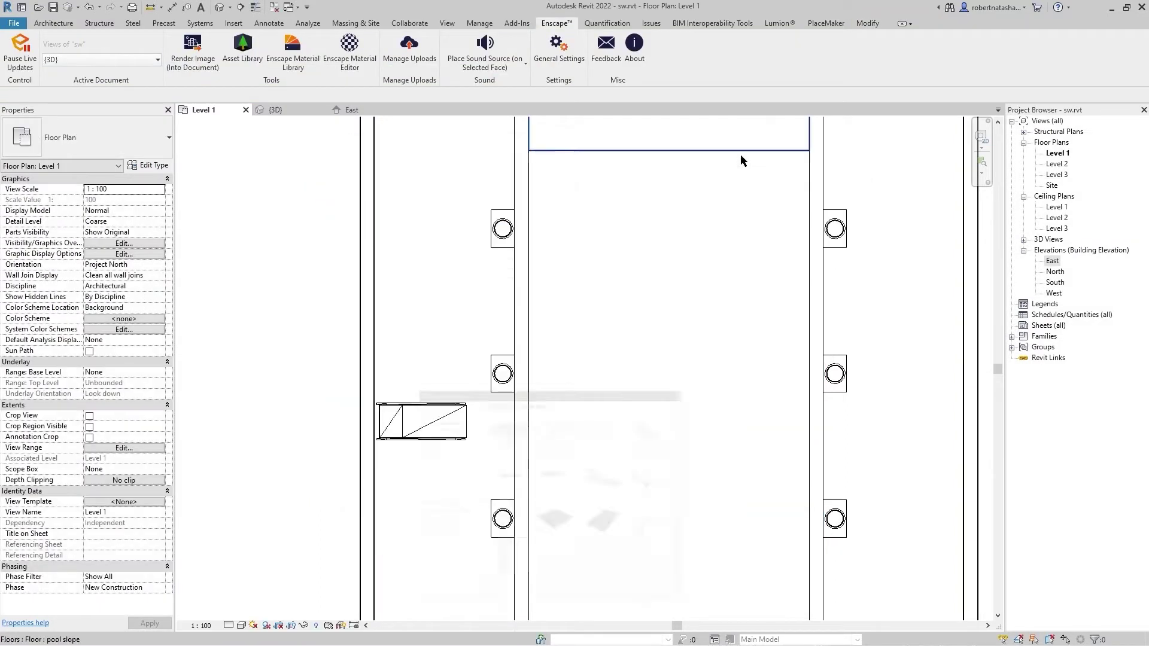
pyautogui.click(398, 444)
# - Nudge the sunbed up toward the wall and copy it just below to form a pair
pyautogui.scroll(3, 398, 440)
pyautogui.press('Up')
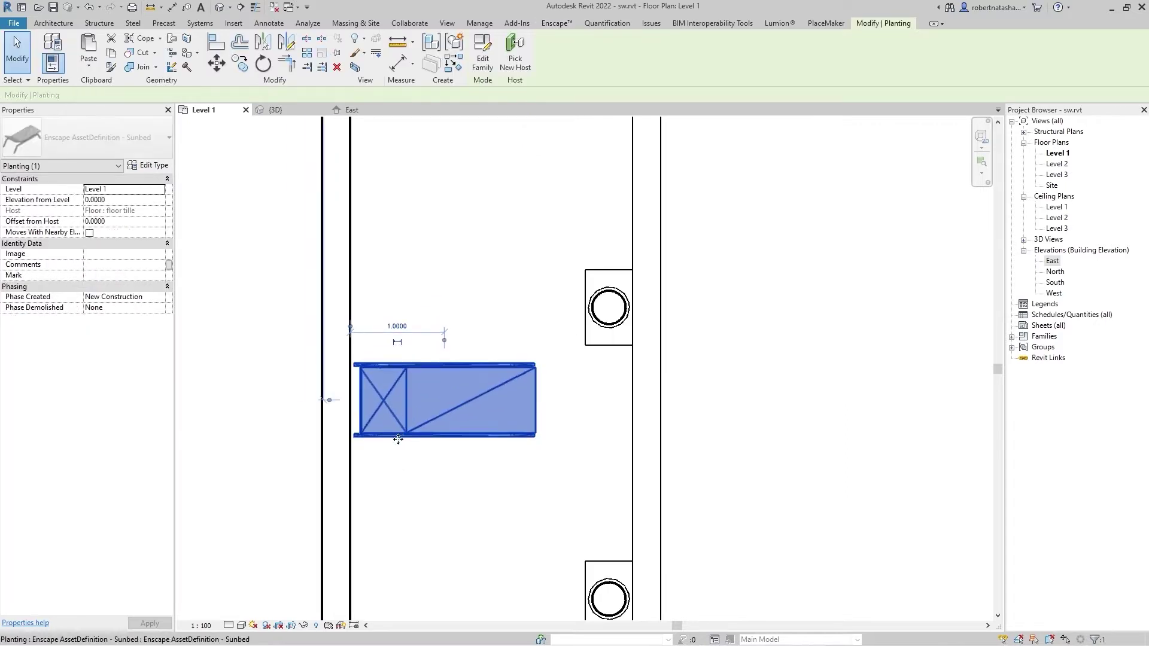
pyautogui.press('Up')
pyautogui.press('Up')
pyautogui.press('Up')
pyautogui.press('Up')
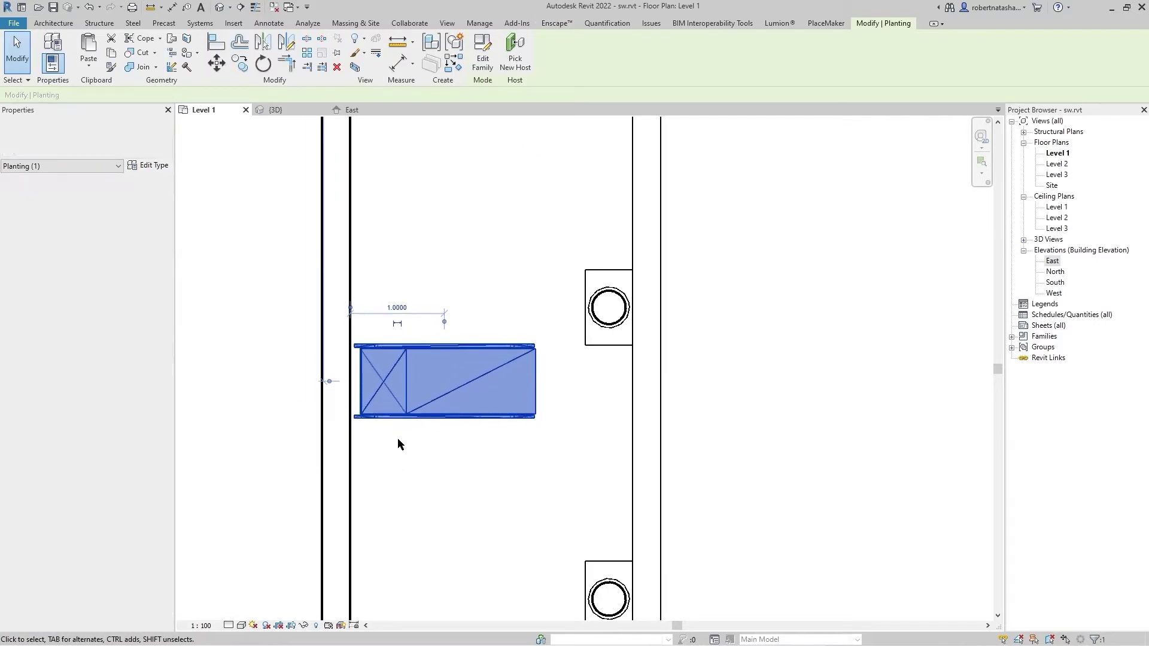
pyautogui.press('Up')
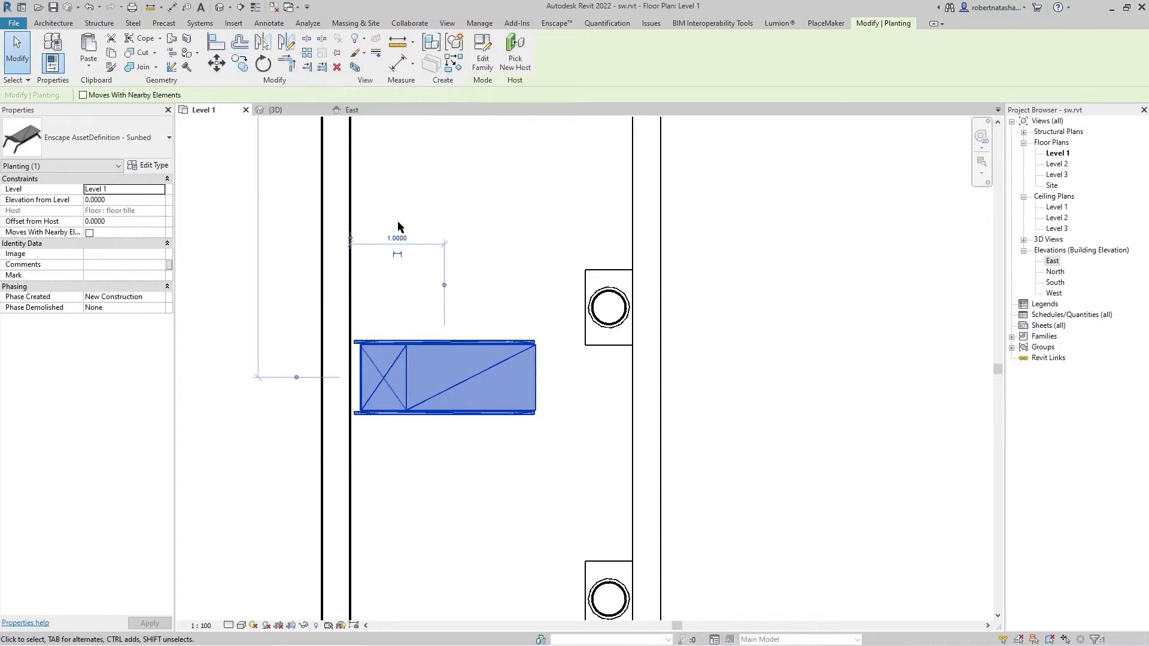
pyautogui.press('Left')
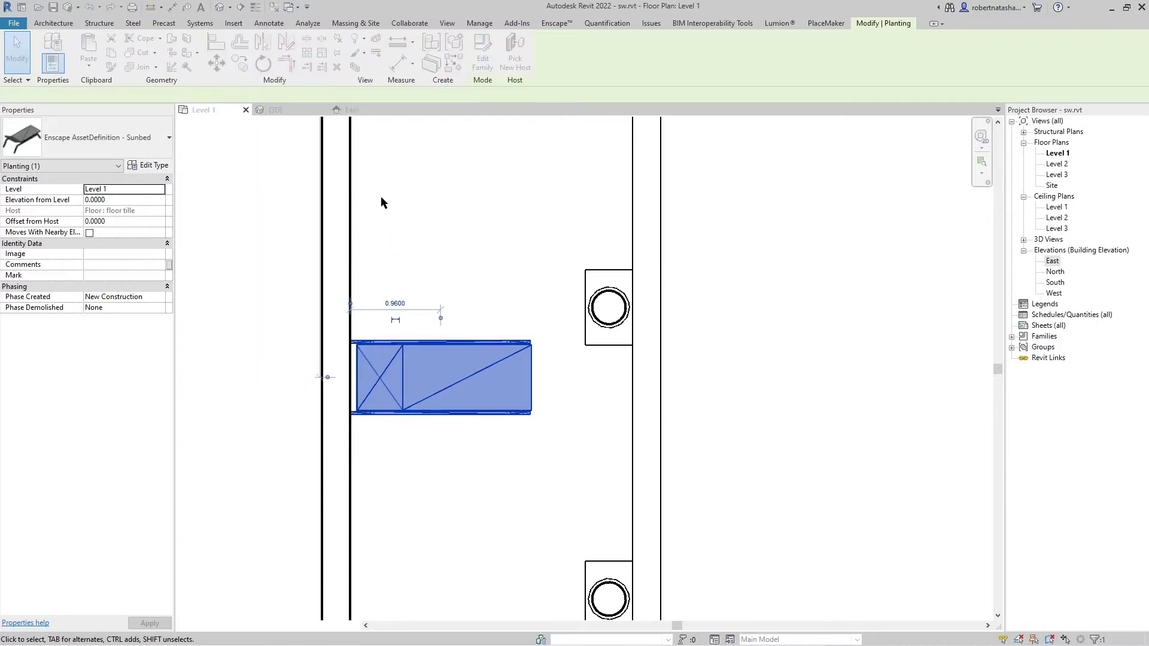
pyautogui.press('c')
pyautogui.press('o')
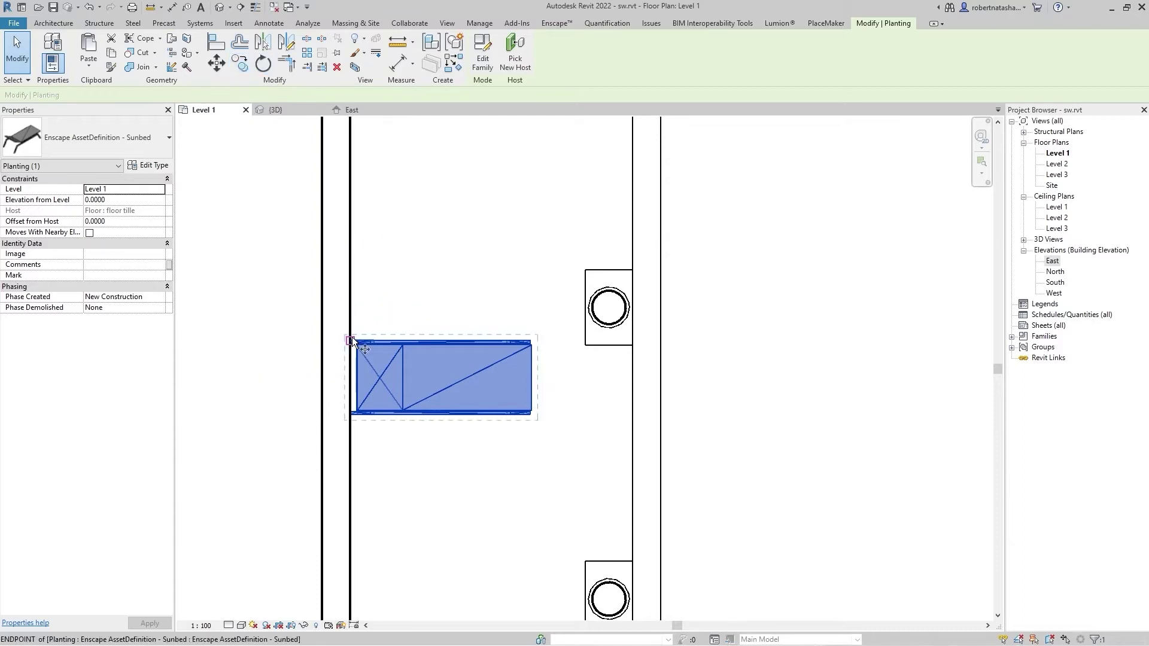
pyautogui.click(351, 341)
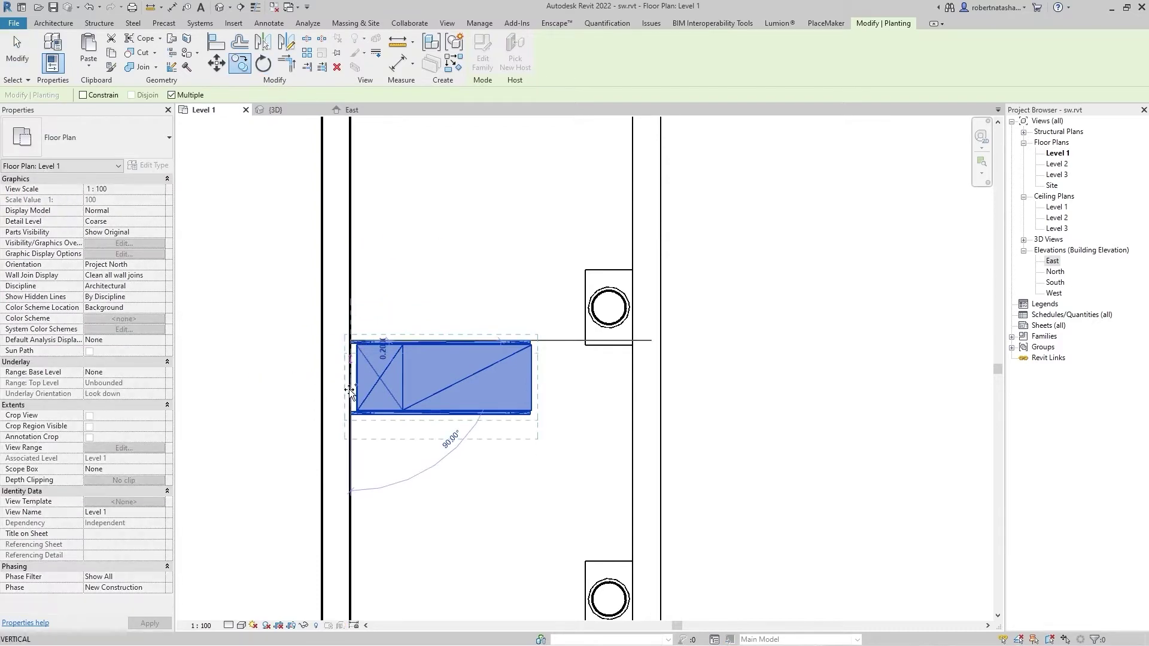
pyautogui.click(350, 431)
pyautogui.press('Escape')
# - Copy the sunbed pair repeatedly down the pool's left side
pyautogui.scroll(-1, 431, 446)
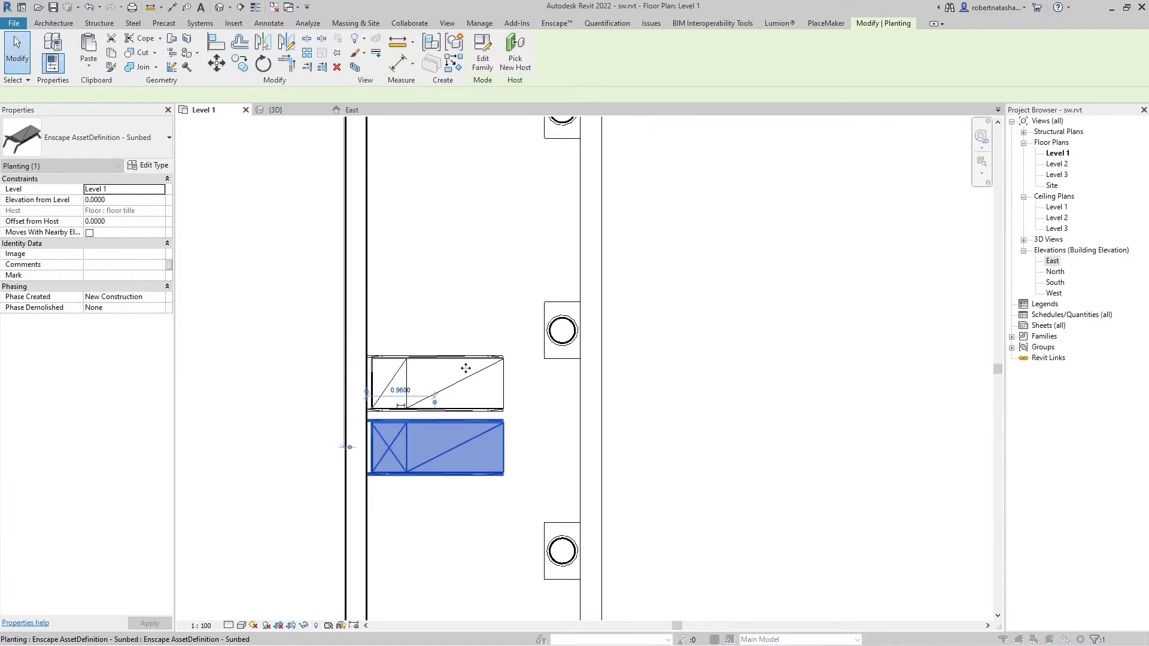
pyautogui.moveTo(442, 356); pyautogui.dragTo(477, 277, button='middle')
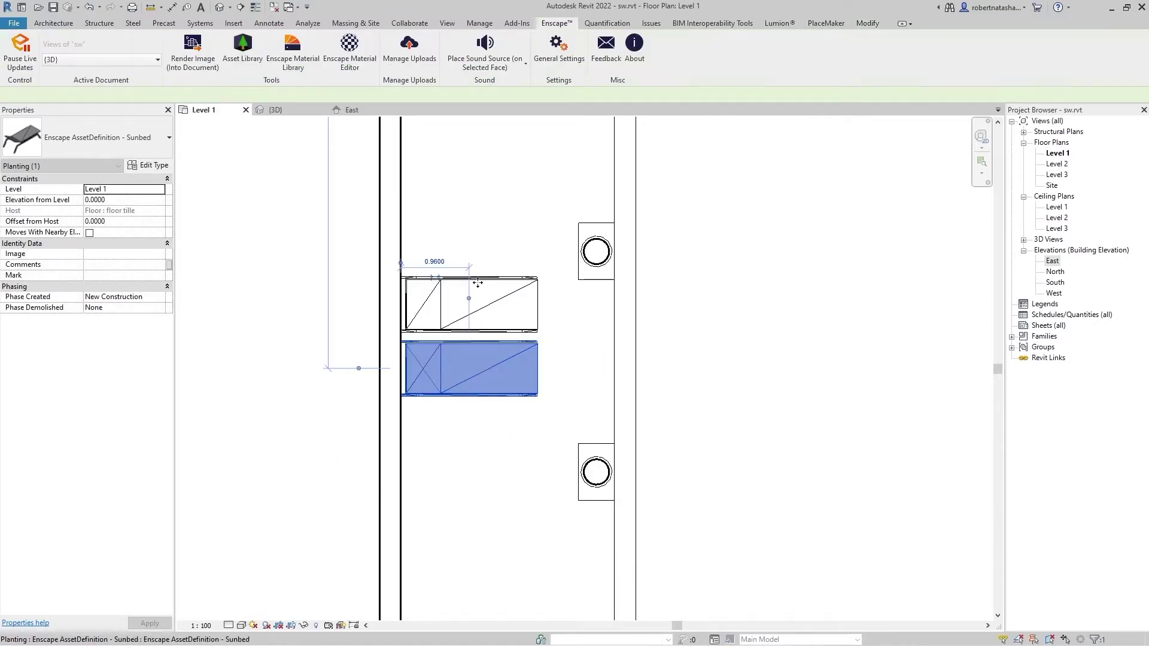
pyautogui.click(477, 277)
pyautogui.keyDown('ctrl'); pyautogui.click(474, 372); pyautogui.keyUp('ctrl')
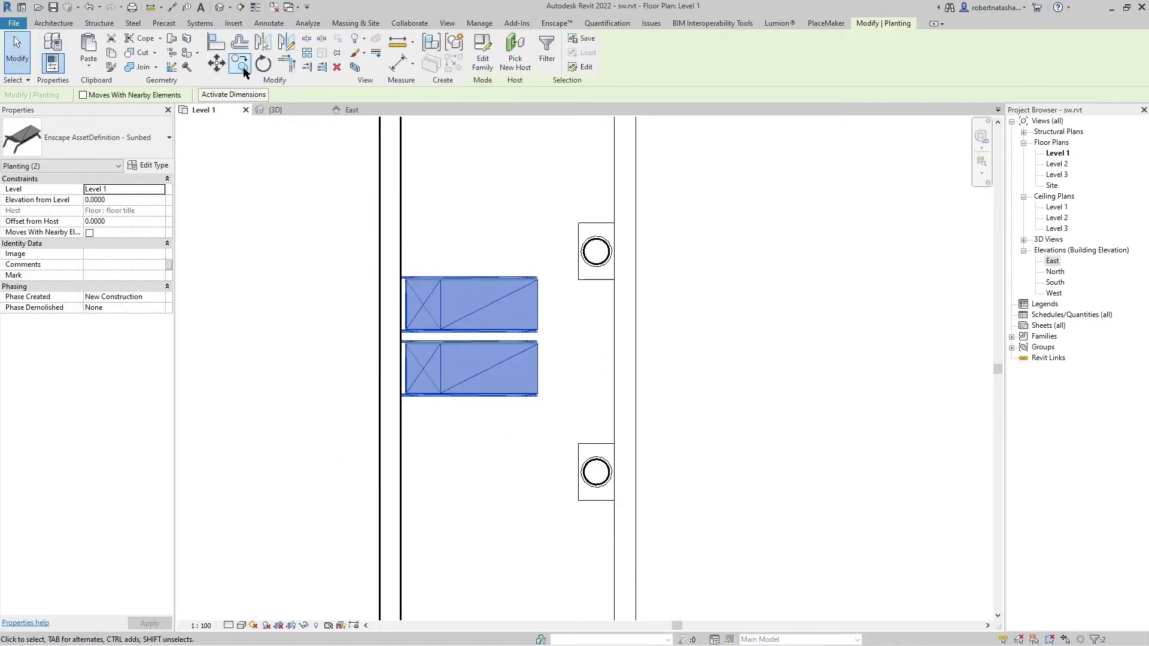
pyautogui.click(244, 73)
pyautogui.click(614, 500)
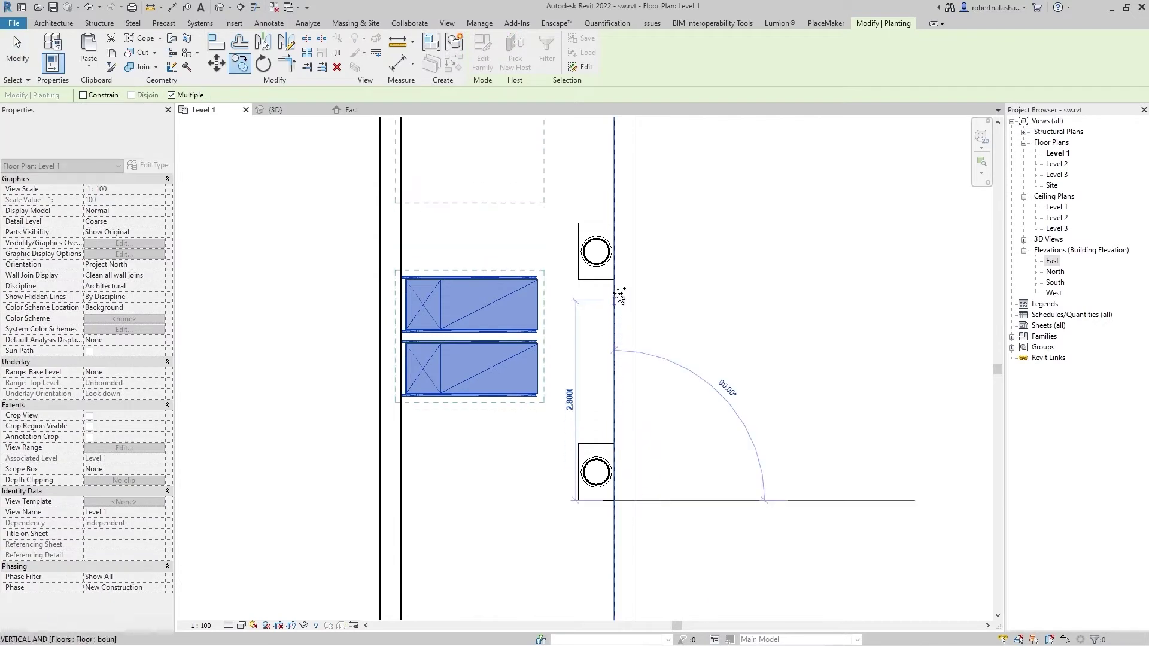
pyautogui.scroll(-2, 618, 296)
pyautogui.moveTo(620, 162)
pyautogui.mouseDown(button='middle')
pyautogui.moveTo(596, 449)
pyautogui.moveTo(596, 128)
pyautogui.mouseUp(button='middle')
pyautogui.scroll(-2, 596, 421)
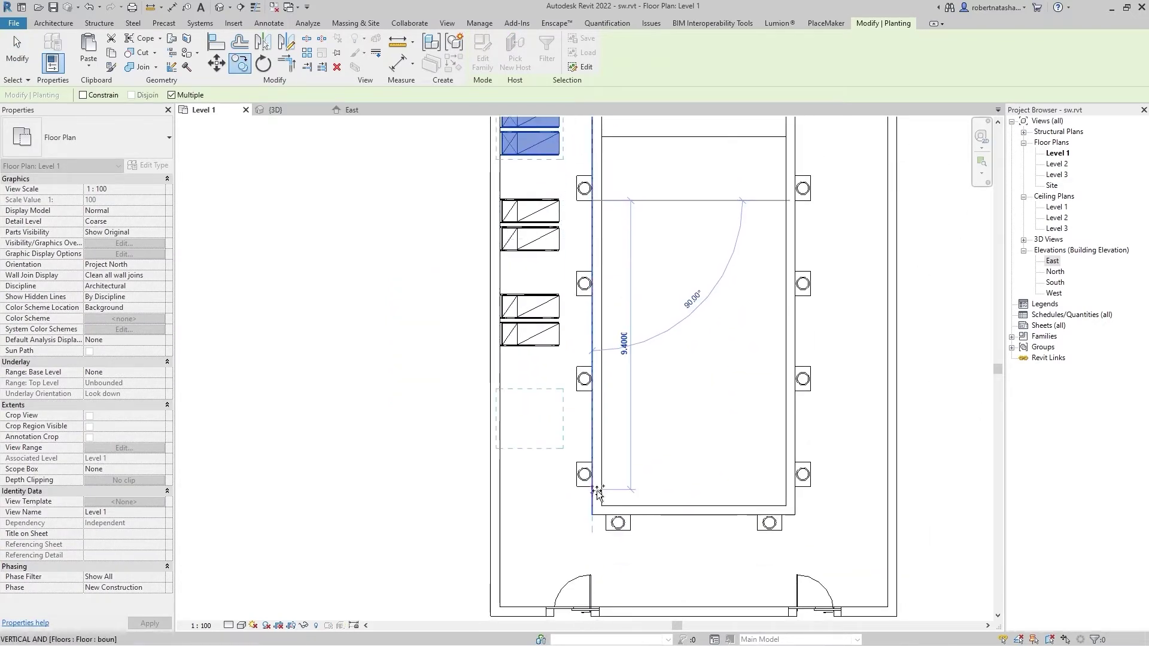
pyautogui.click(594, 489)
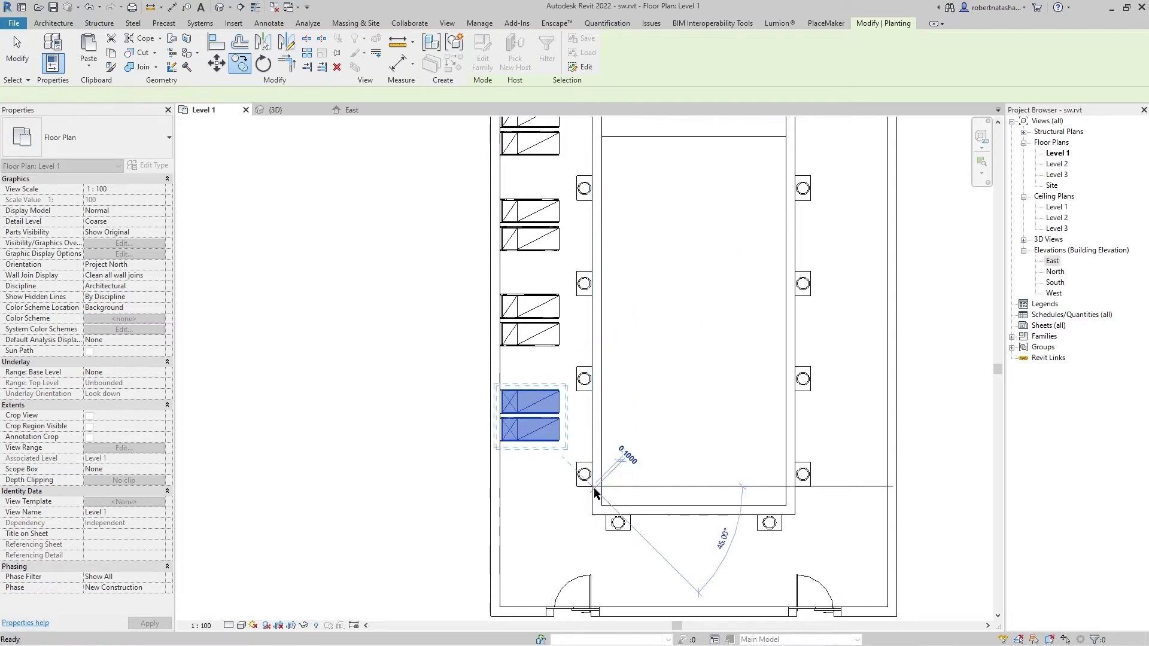
pyautogui.scroll(-2, 595, 489)
pyautogui.press('Escape')
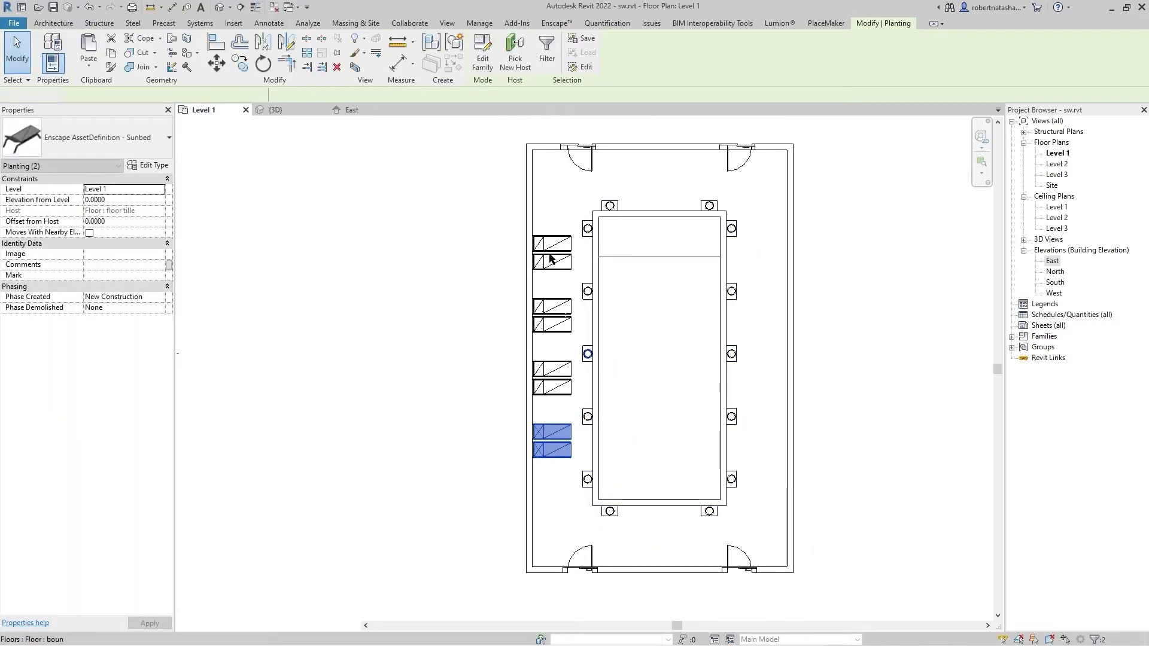
# - Mirror-copy the left-side sunbeds across a vertical axis through the pool centre
pyautogui.press('Escape')
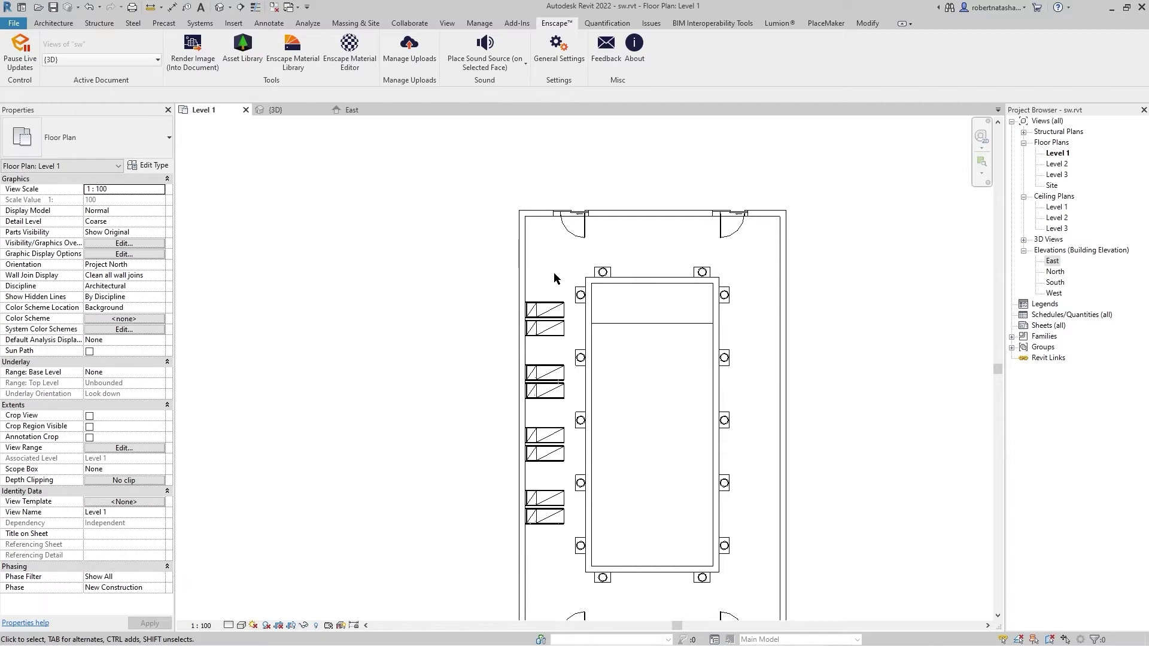
pyautogui.moveTo(554, 278); pyautogui.dragTo(552, 527)
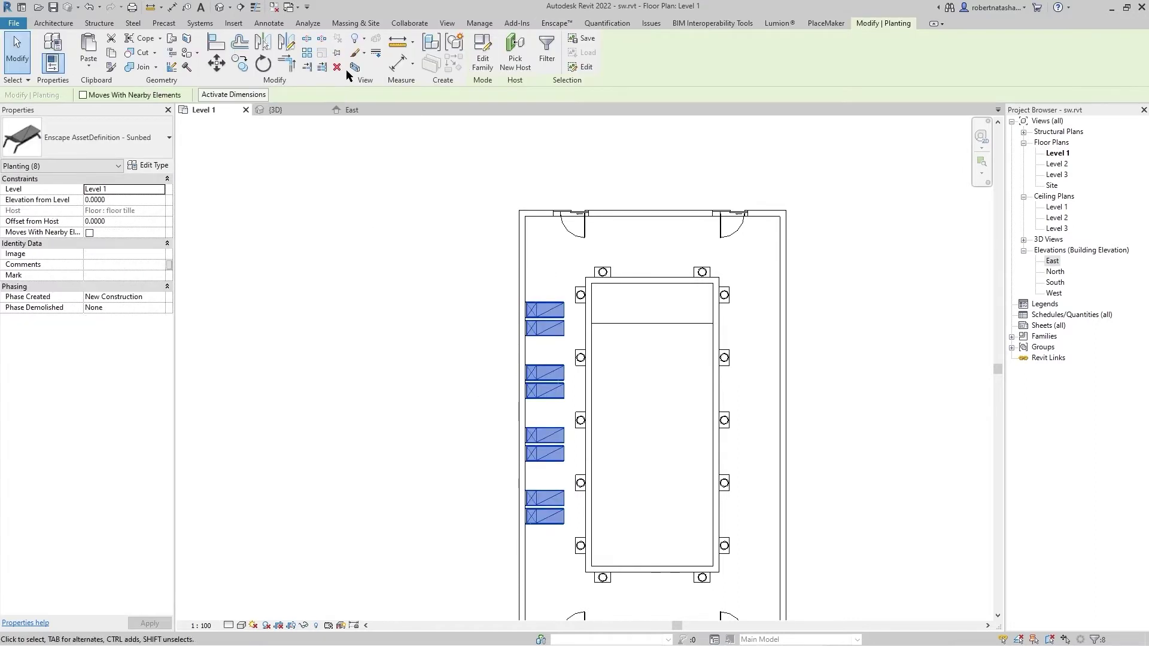
pyautogui.click(285, 39)
pyautogui.click(654, 276)
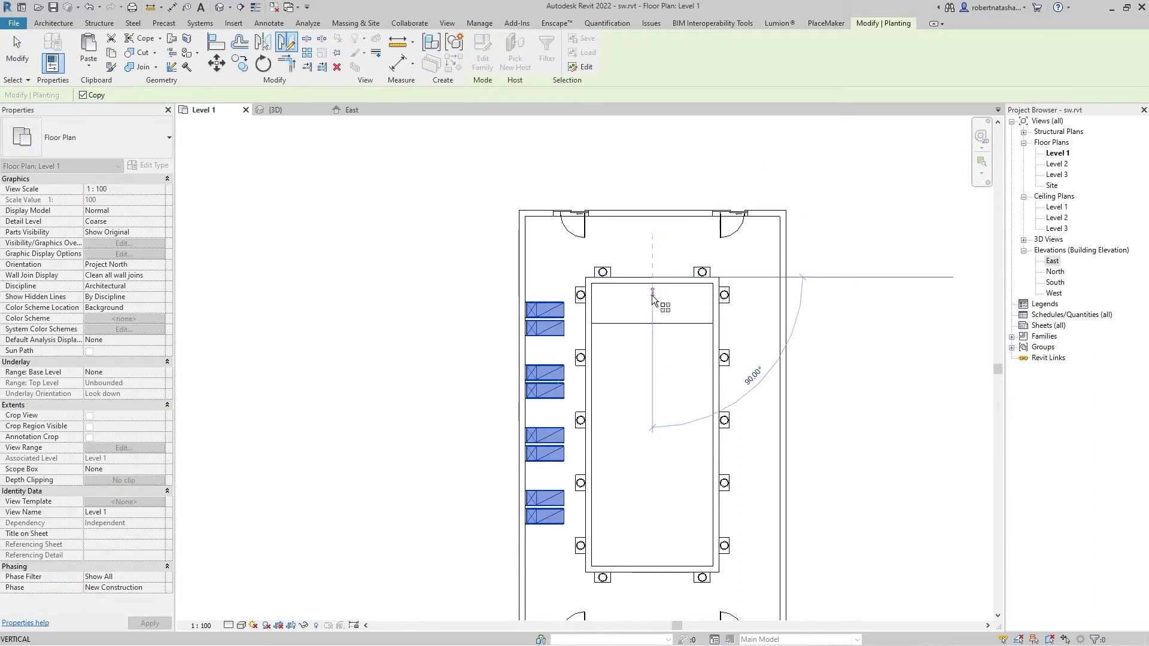
pyautogui.click(690, 263)
pyautogui.press('Escape')
# - Recentre the pool room in the plan and switch to the Enscape Asset Library
pyautogui.scroll(-1, 718, 359)
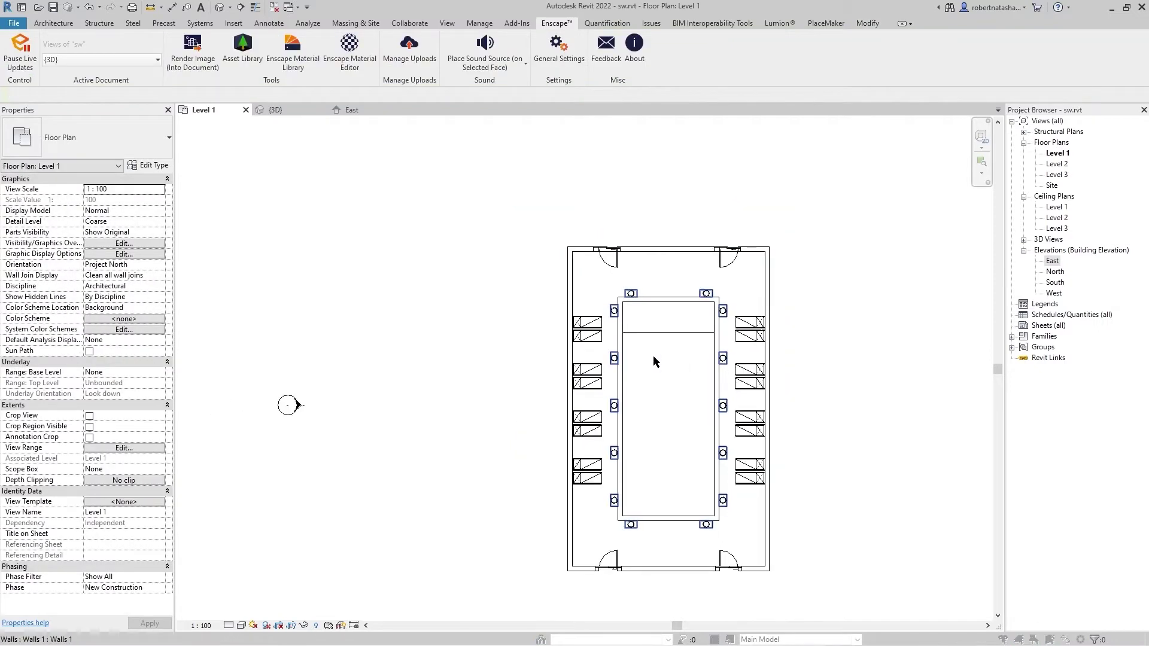
pyautogui.moveTo(560, 366); pyautogui.dragTo(448, 249, button='middle')
pyautogui.hotkey('alt', 'Tab')
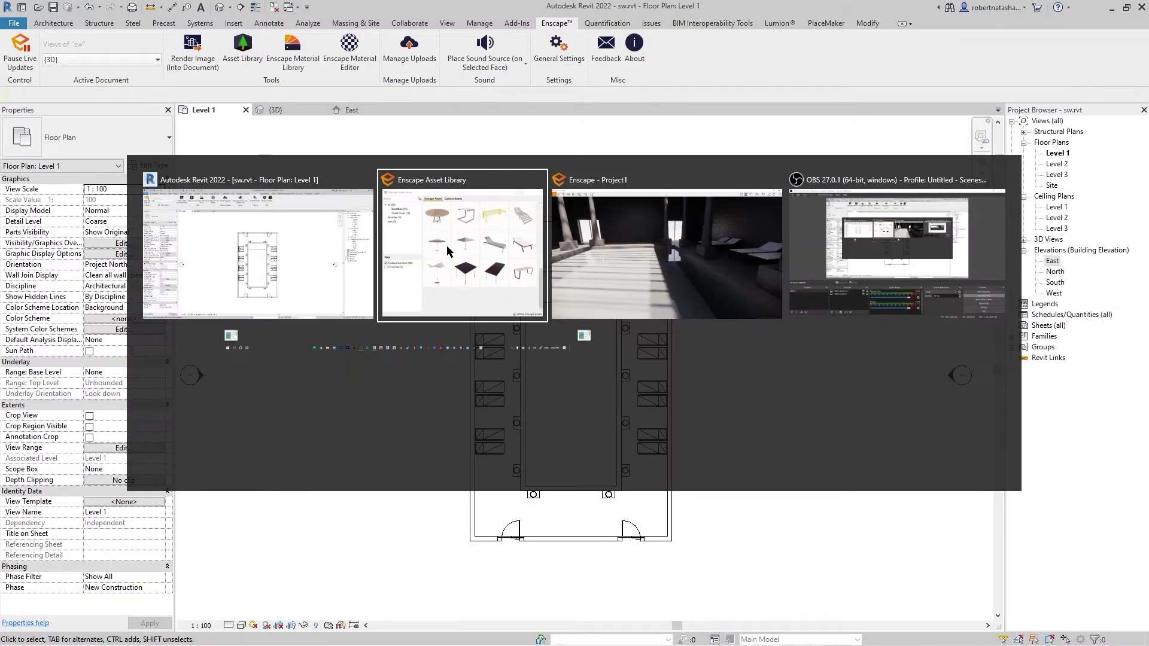
# - Clear the Outdoorfurniture filter and search the library for 'sofa'
pyautogui.scroll(5, 627, 367)
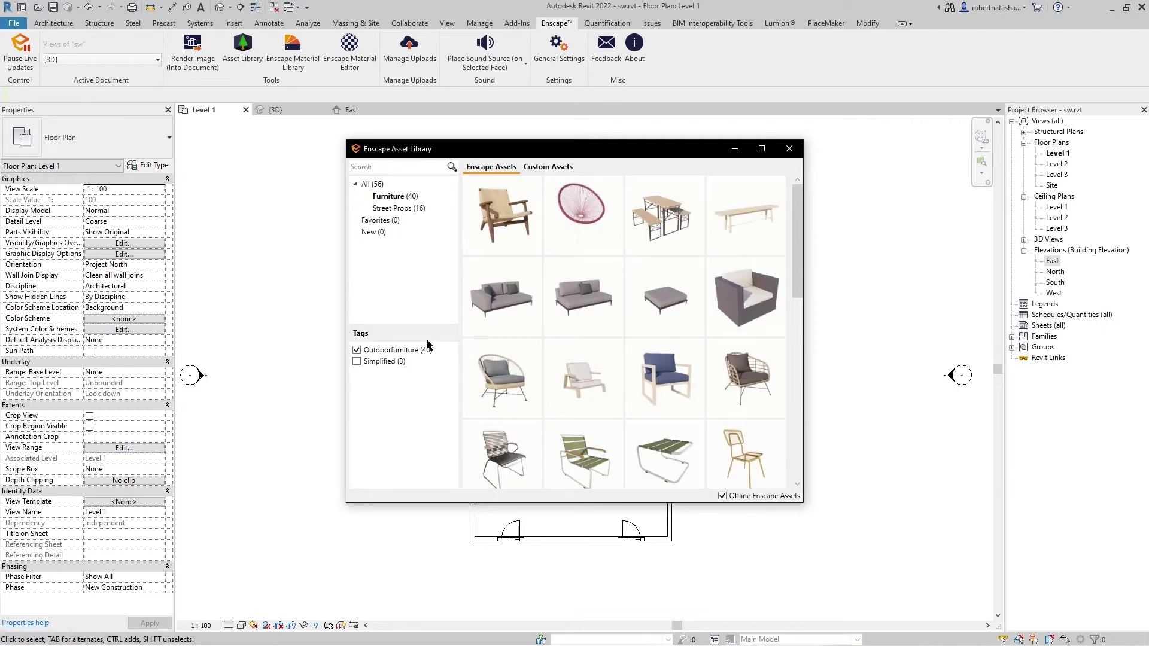
pyautogui.click(356, 350)
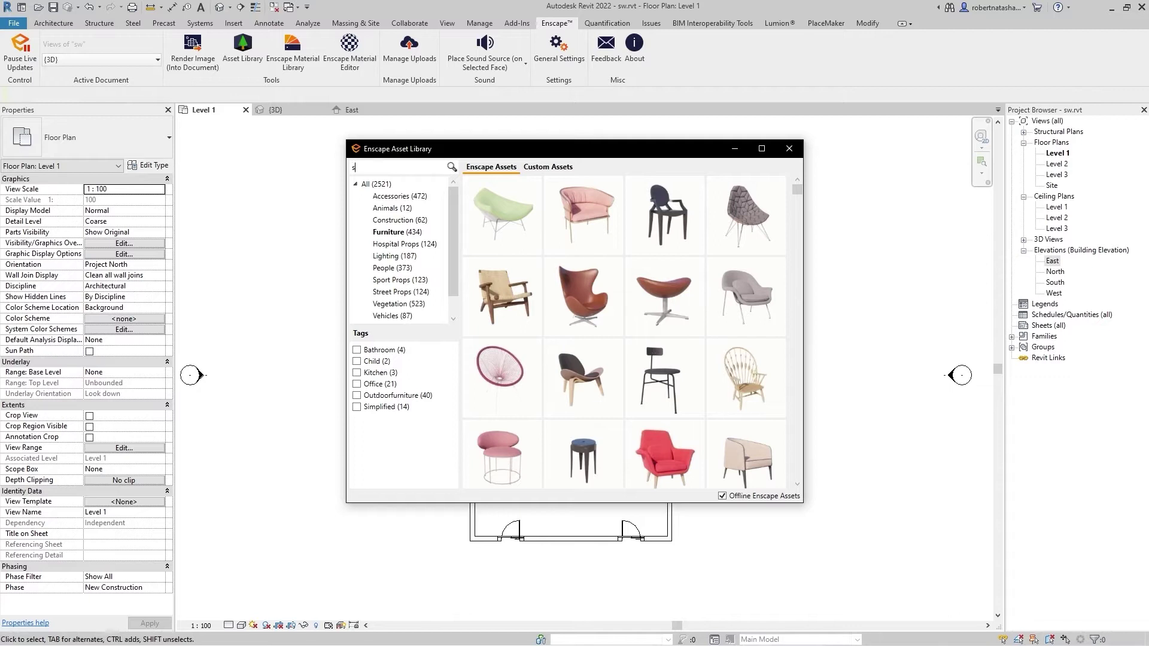
pyautogui.write('o')
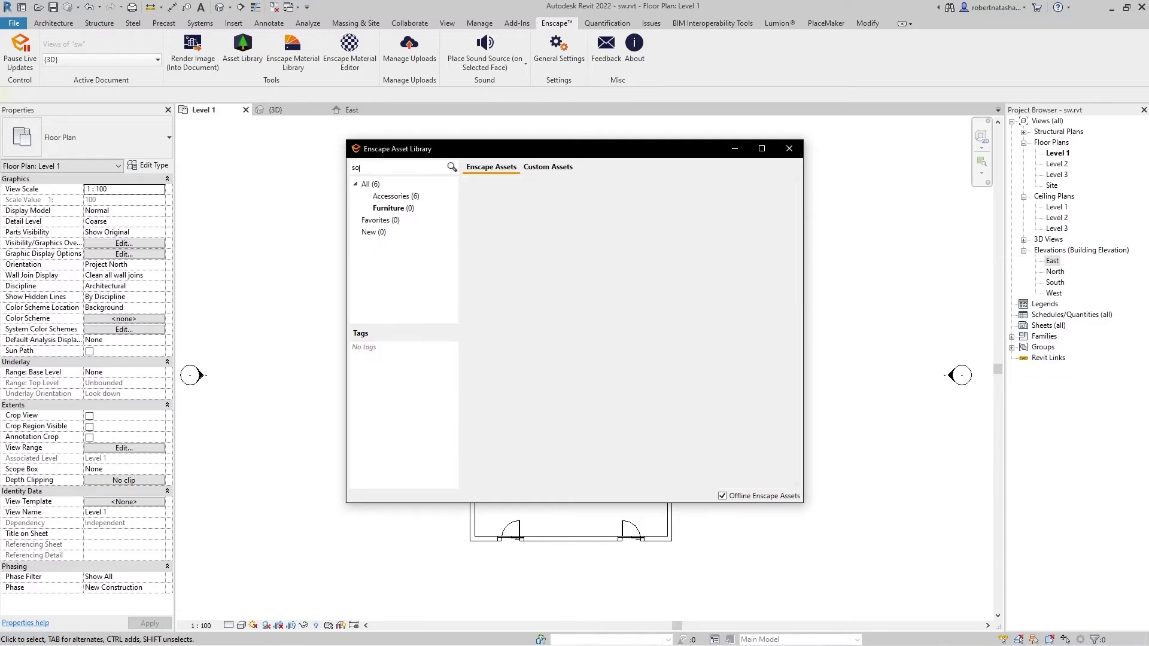
pyautogui.write('afa')
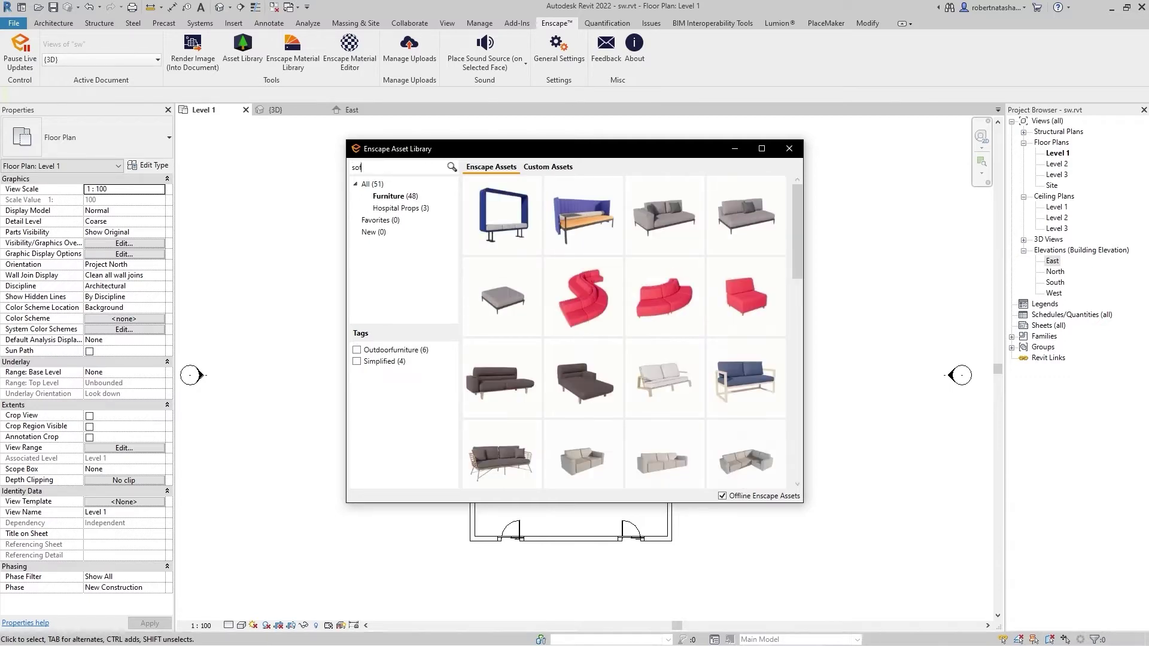
pyautogui.moveTo(663, 296)
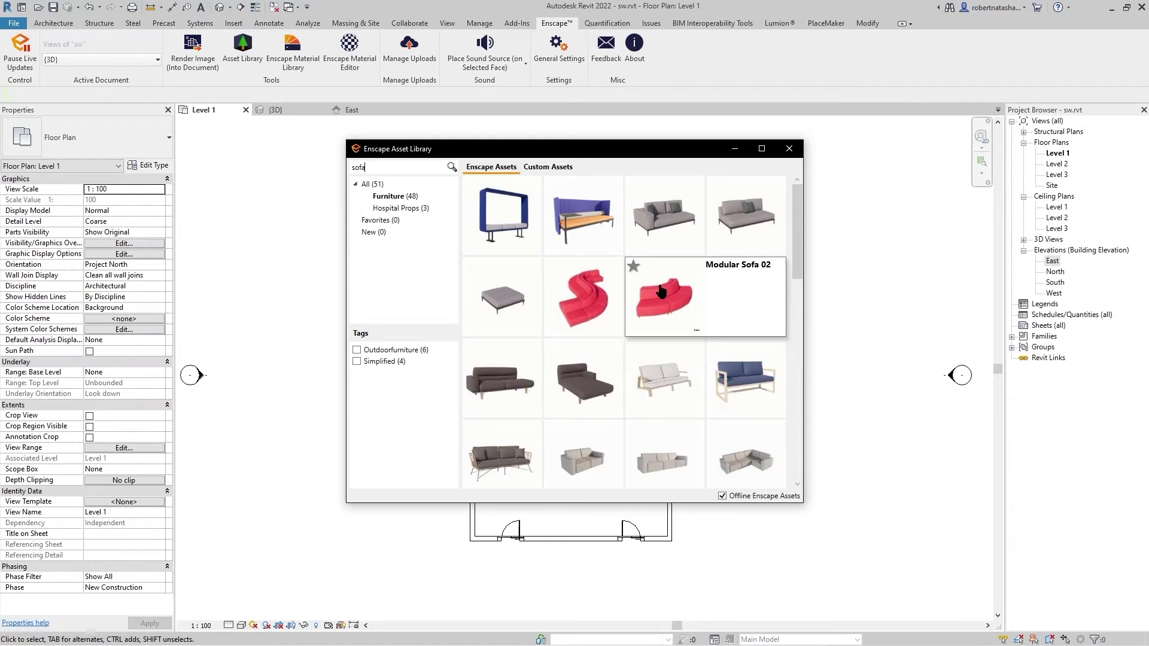
# - Browse the sofa results and pick Sofa 17
pyautogui.scroll(-2, 661, 292)
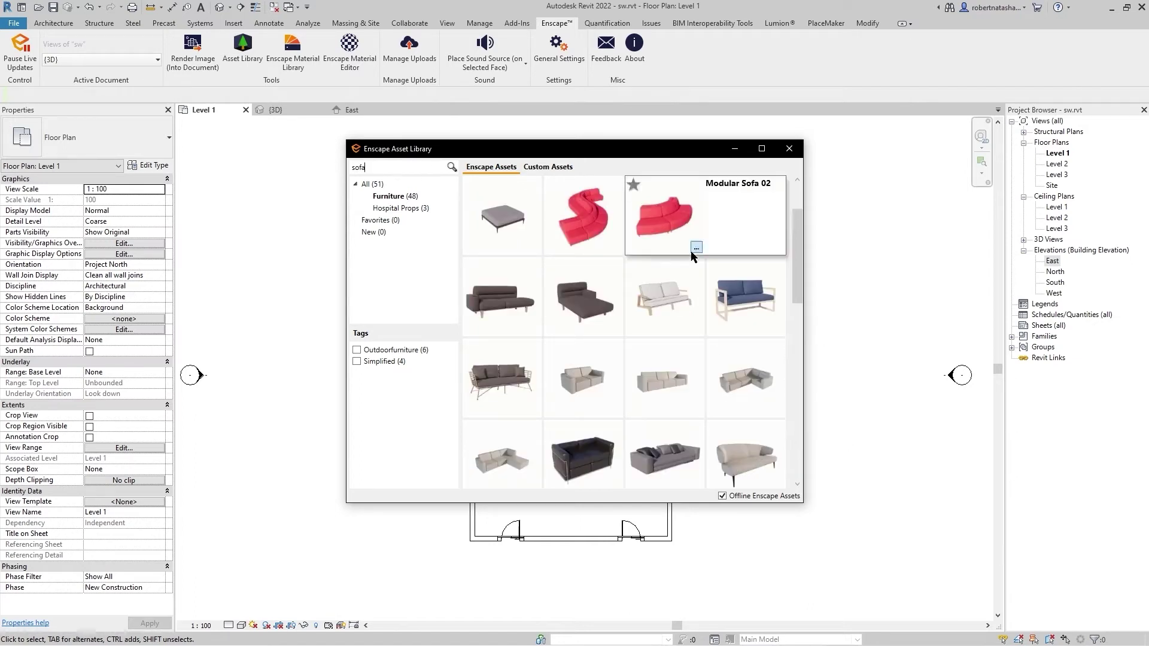
pyautogui.scroll(-5, 692, 256)
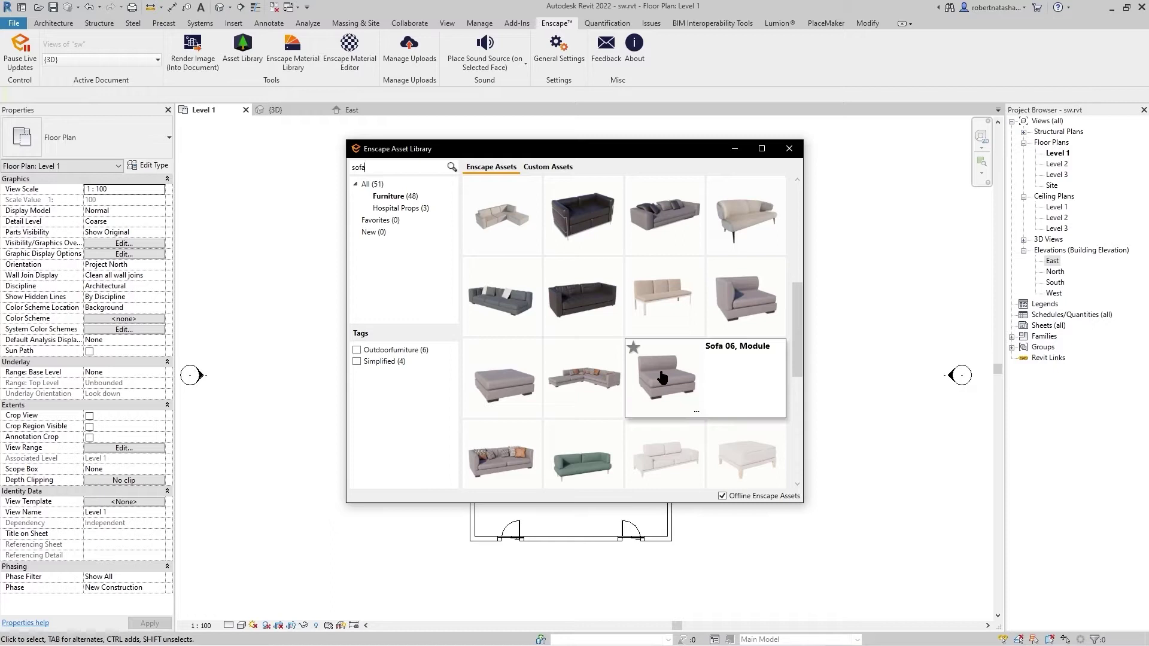
pyautogui.scroll(-3, 661, 377)
pyautogui.scroll(-2, 660, 388)
pyautogui.scroll(-3, 660, 395)
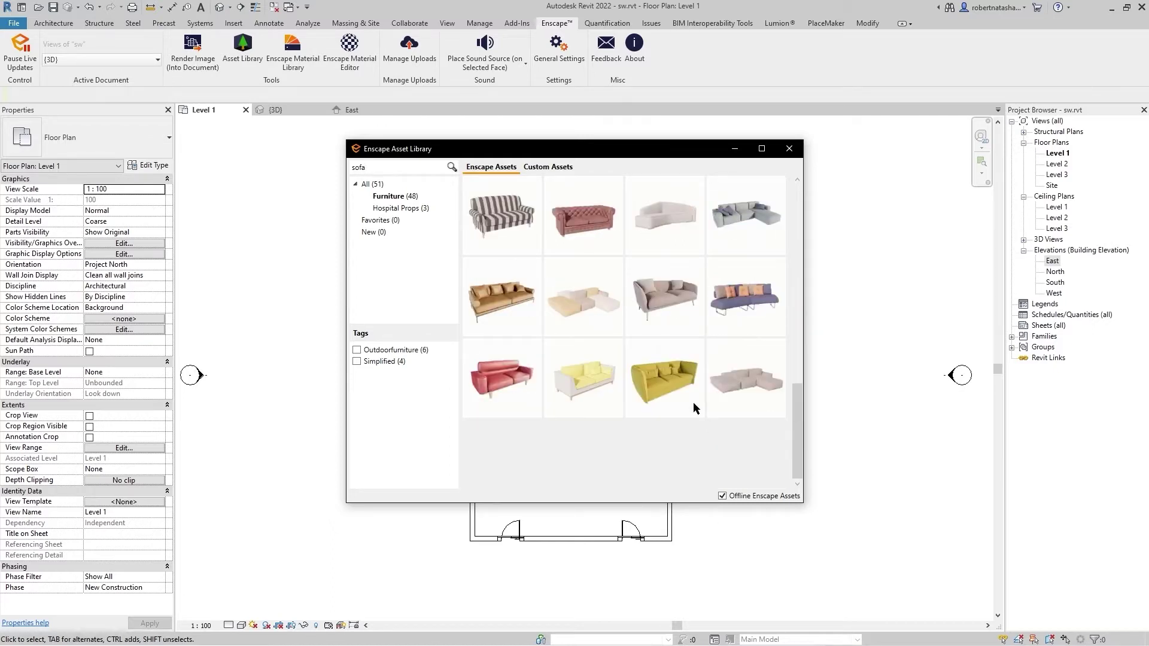
pyautogui.scroll(1, 739, 392)
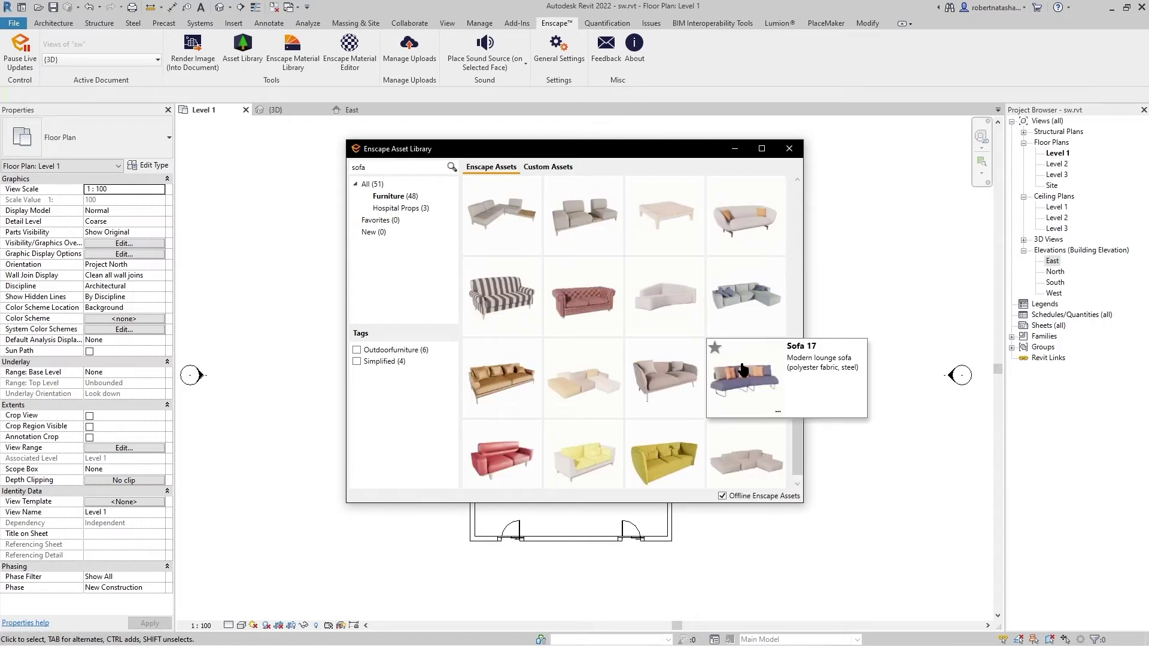
pyautogui.scroll(1, 741, 366)
pyautogui.scroll(2, 742, 367)
pyautogui.scroll(2, 742, 367)
pyautogui.scroll(1, 742, 367)
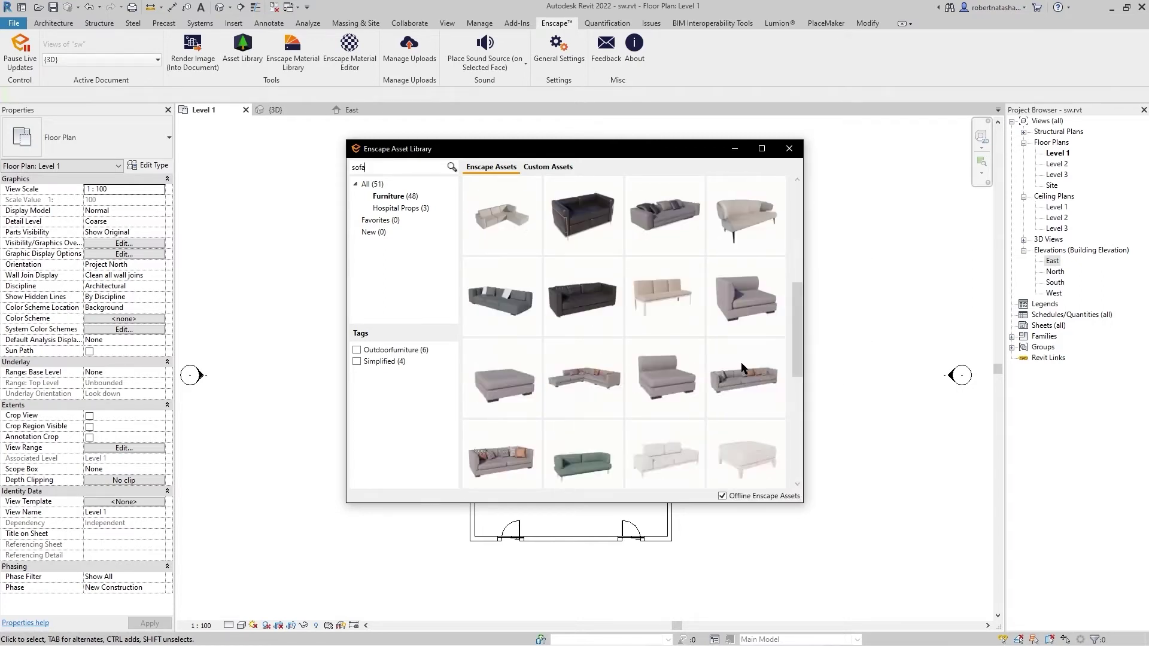
pyautogui.scroll(-3, 742, 367)
pyautogui.click(740, 447)
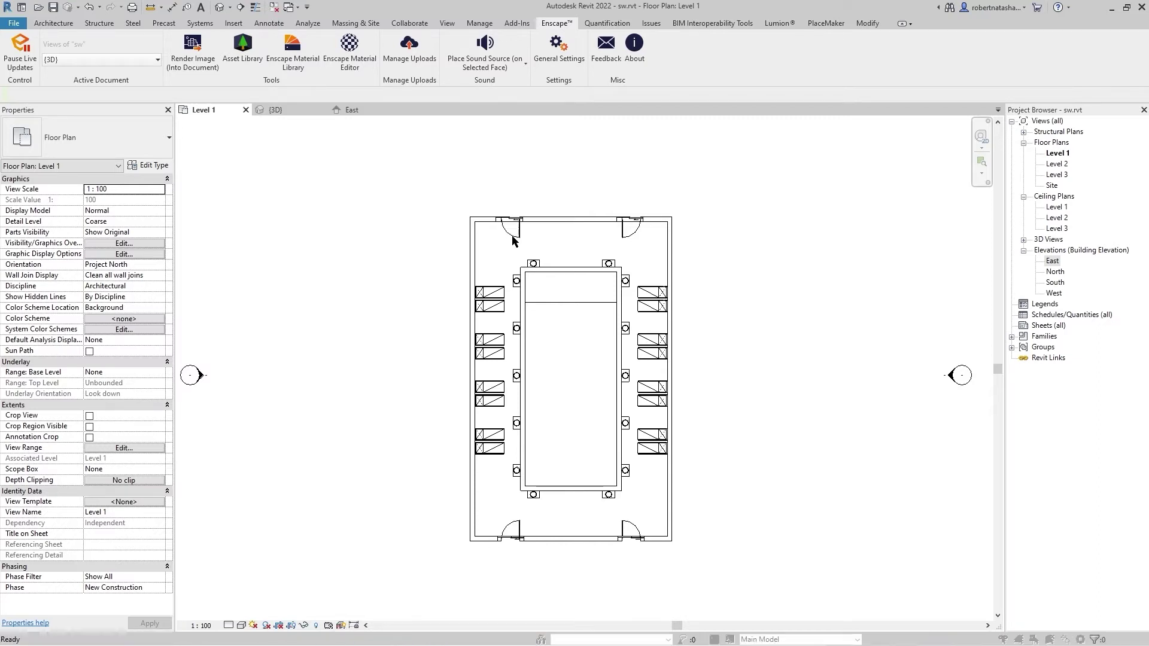
# - Place two Sofa 17 sofas side by side along the top wall between the doors
pyautogui.scroll(2, 527, 247)
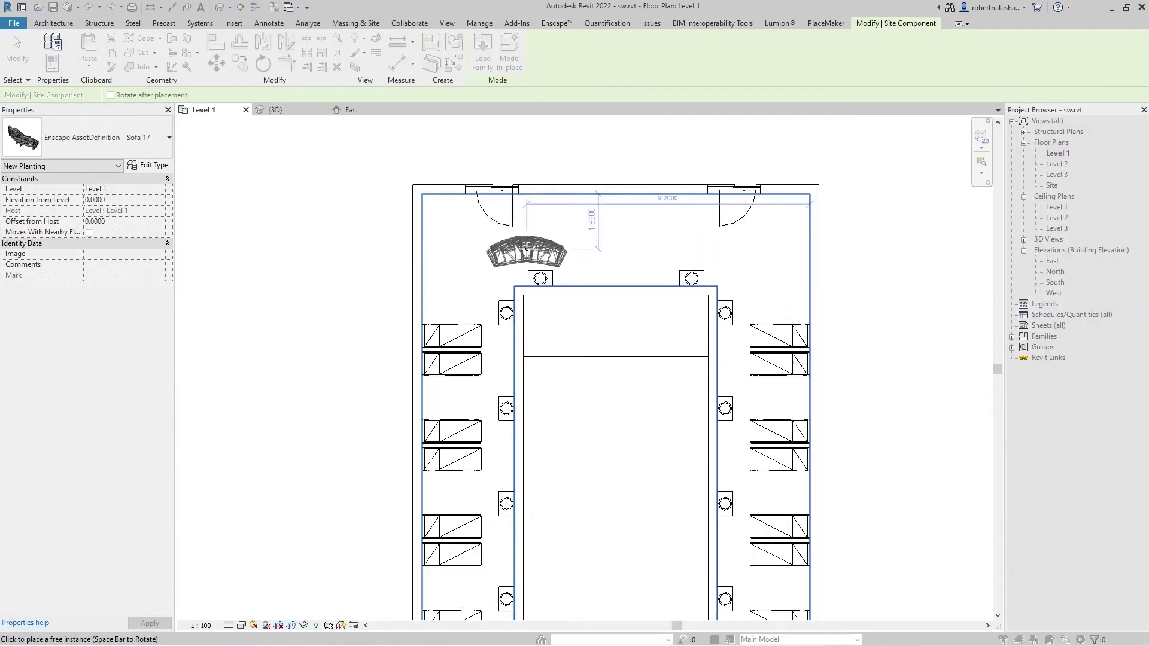
pyautogui.scroll(1, 550, 258)
pyautogui.scroll(2, 575, 269)
pyautogui.scroll(1, 598, 278)
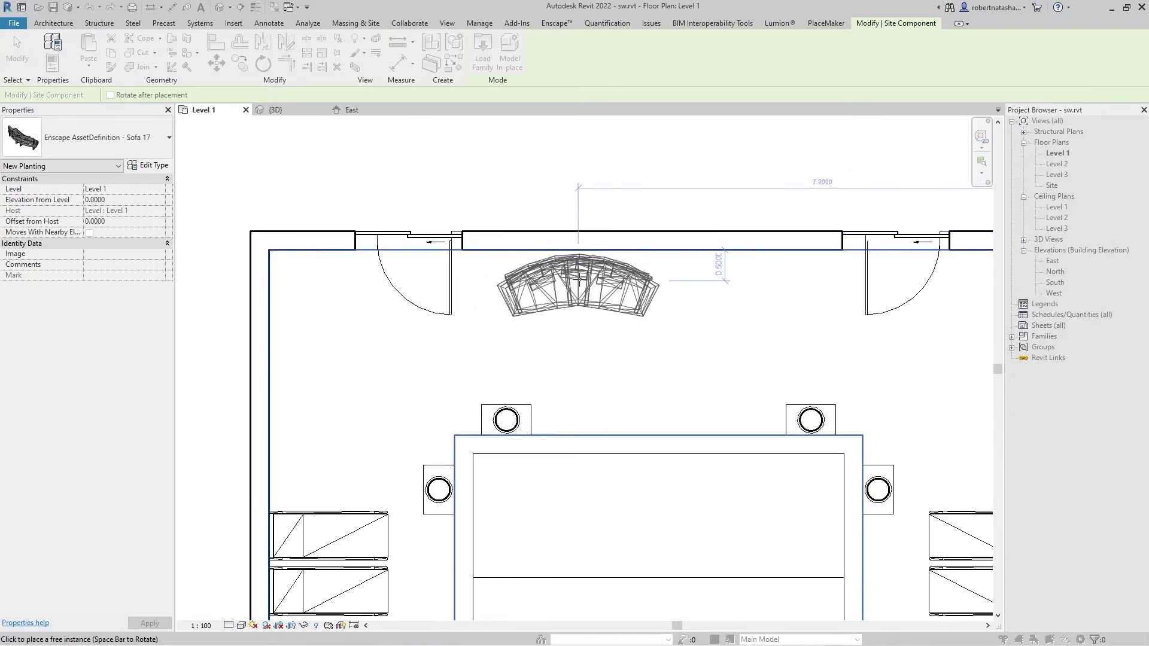
pyautogui.click(548, 279)
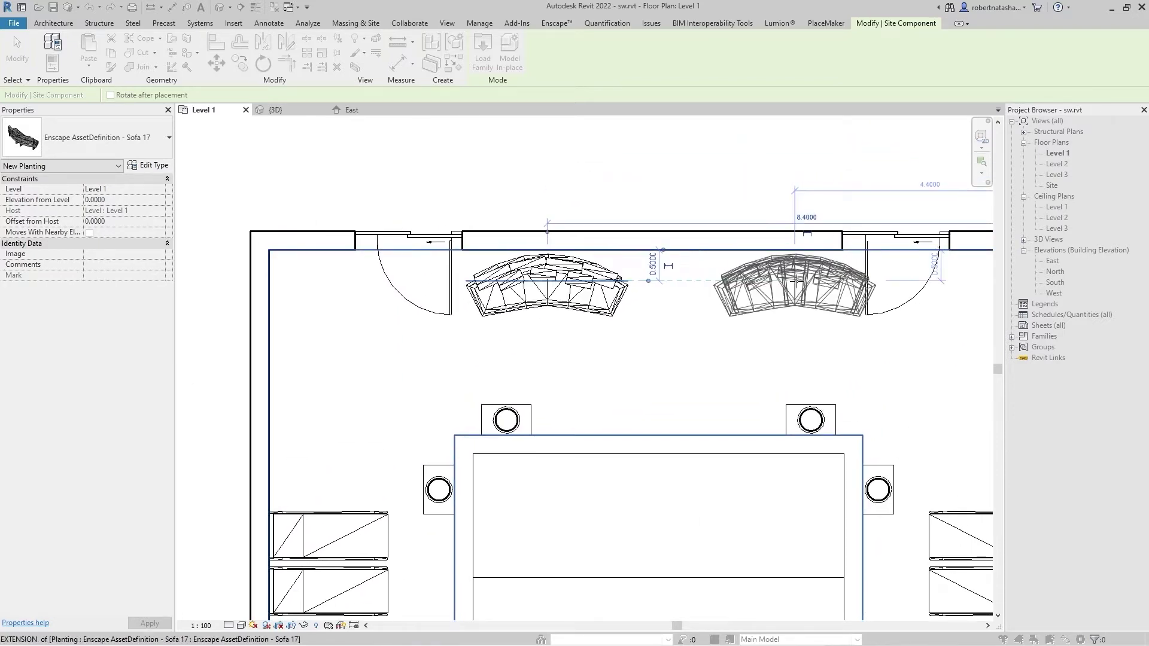
pyautogui.click(764, 280)
pyautogui.scroll(-3, 768, 371)
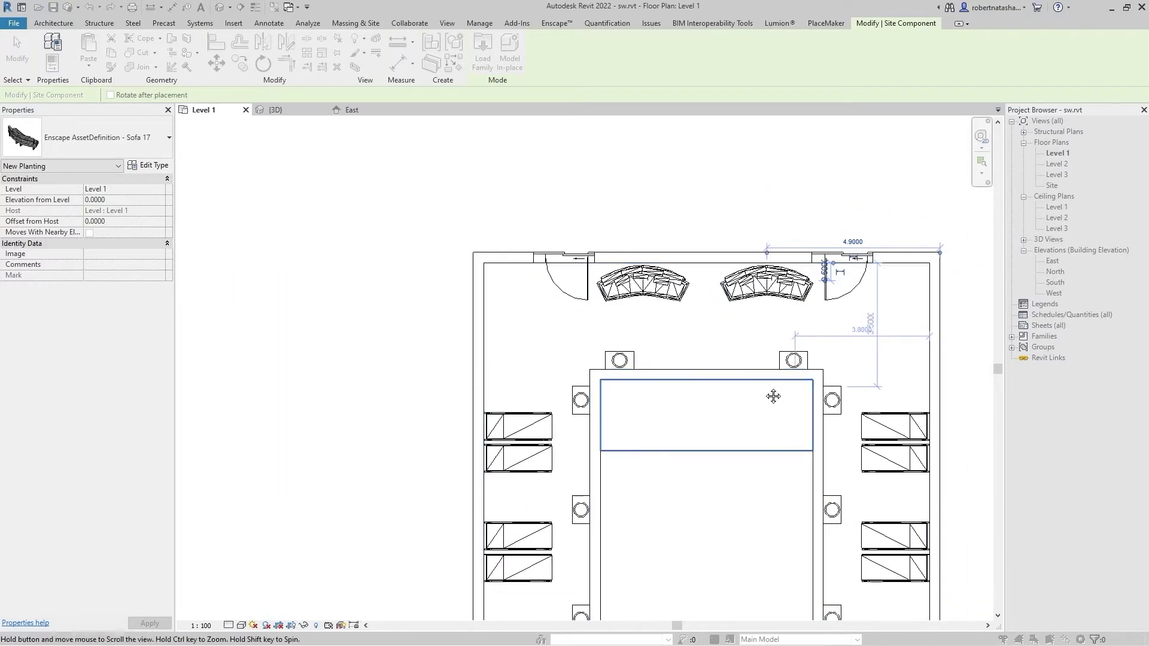
pyautogui.press('Escape')
pyautogui.hotkey('alt', 'Tab')
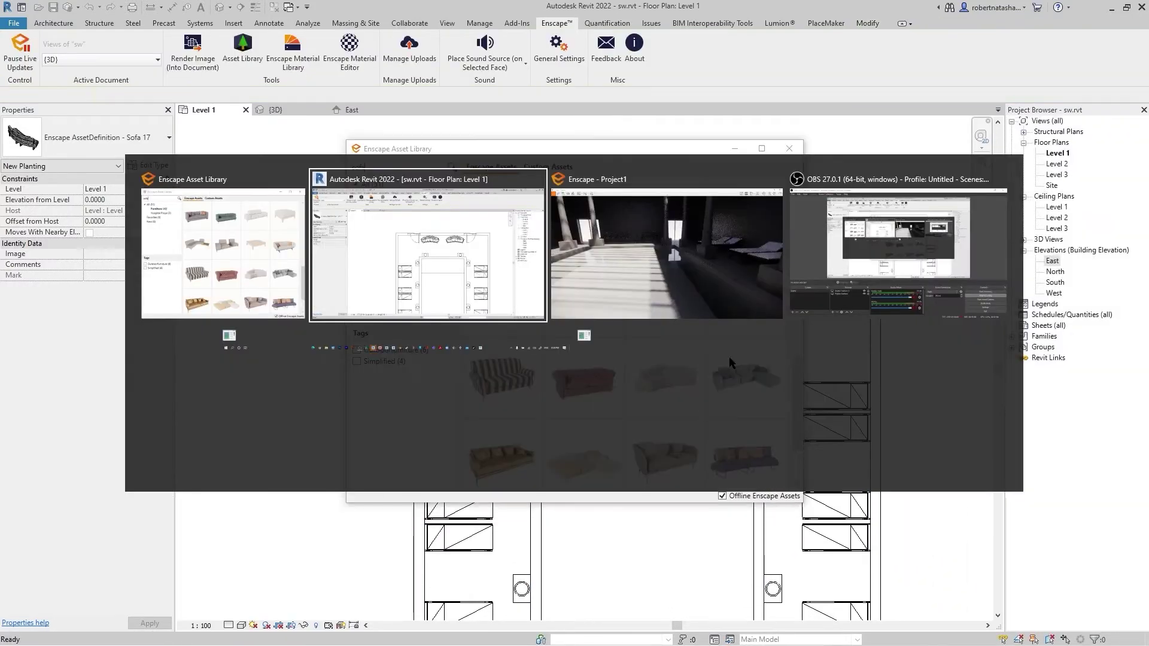
pyautogui.hotkey('alt', 'Tab')
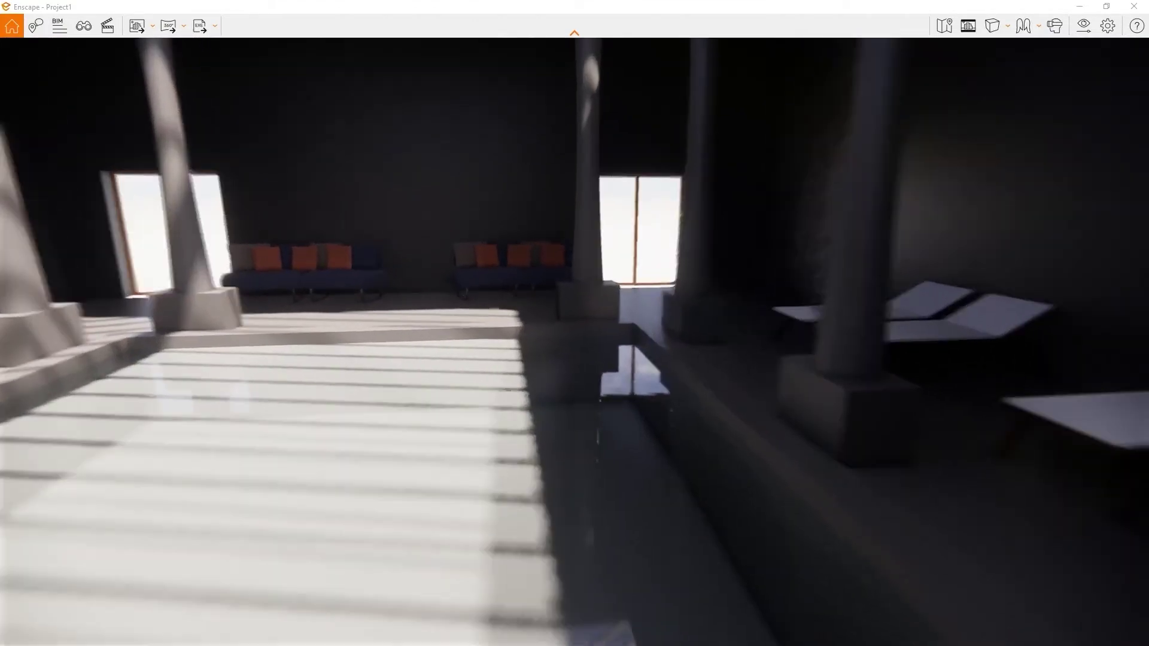
pyautogui.moveTo(574, 359)
pyautogui.mouseDown()
pyautogui.moveTo(538, 240)
pyautogui.moveTo(538, 389)
pyautogui.moveTo(516, 327)
pyautogui.mouseUp()
pyautogui.hotkey('alt', 'Tab')
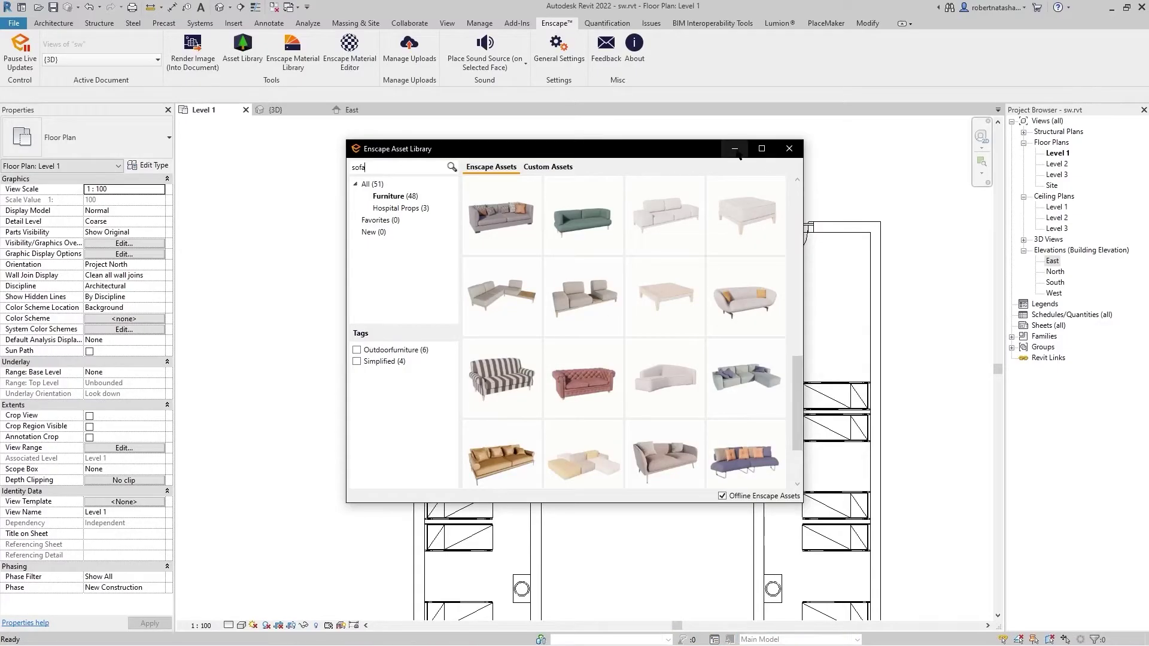
# - Bring the sofas into view and reopen the Asset Library on the Lighting category
pyautogui.click(736, 149)
pyautogui.moveTo(695, 303); pyautogui.dragTo(638, 329, button='middle')
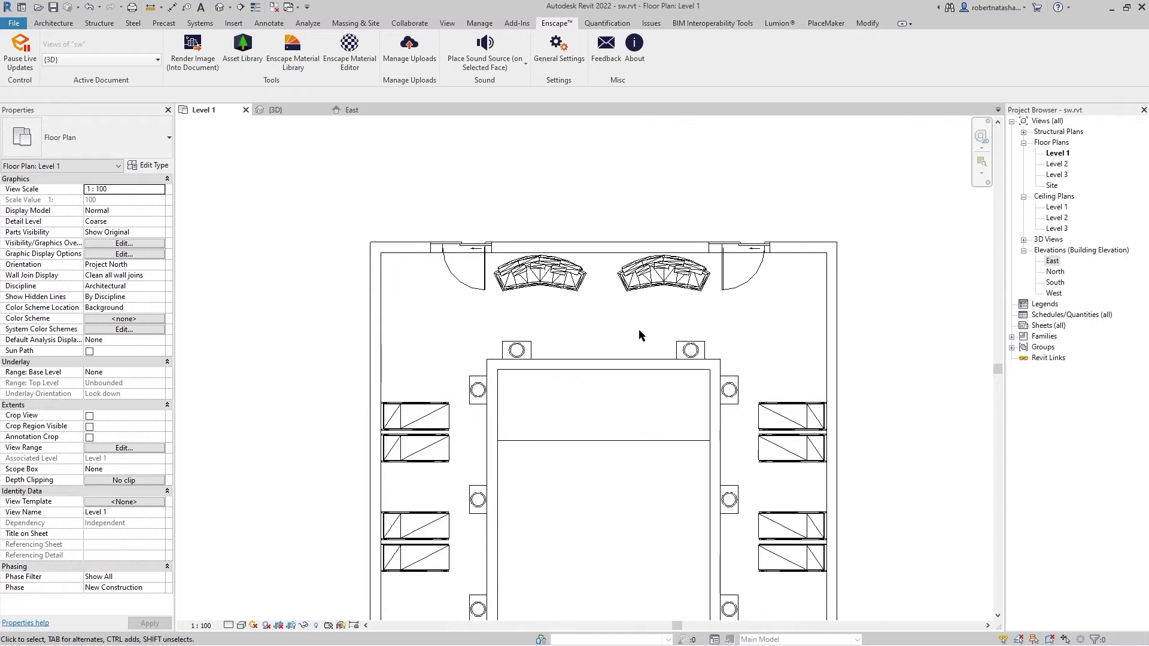
pyautogui.click(242, 69)
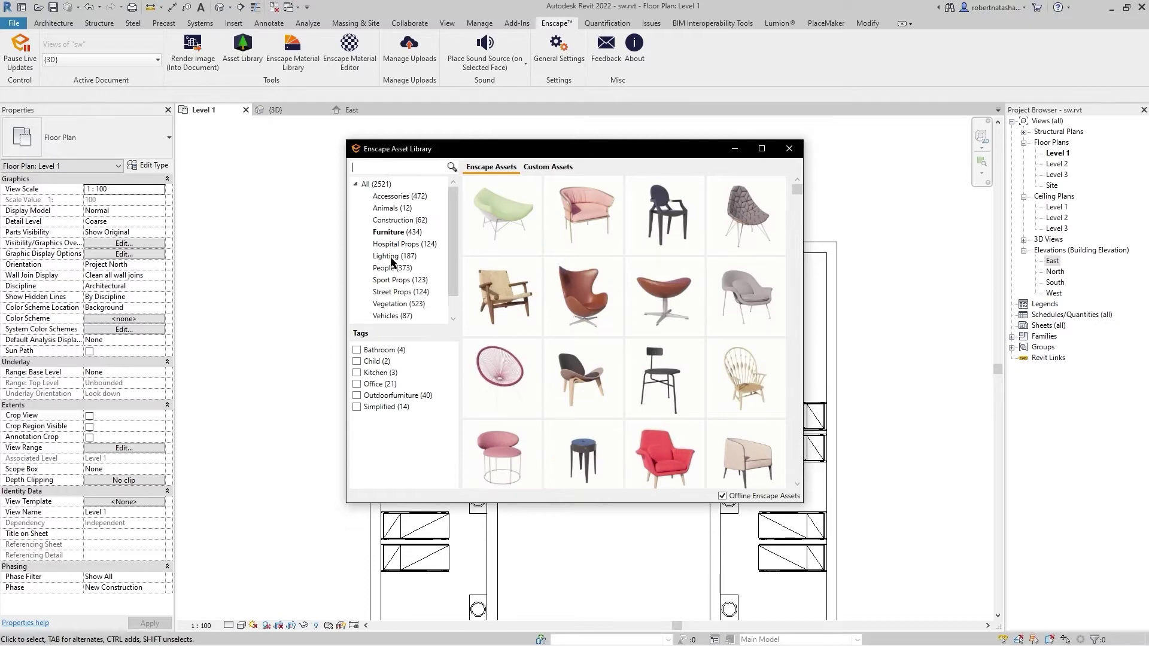
pyautogui.click(394, 255)
pyautogui.moveTo(664, 372)
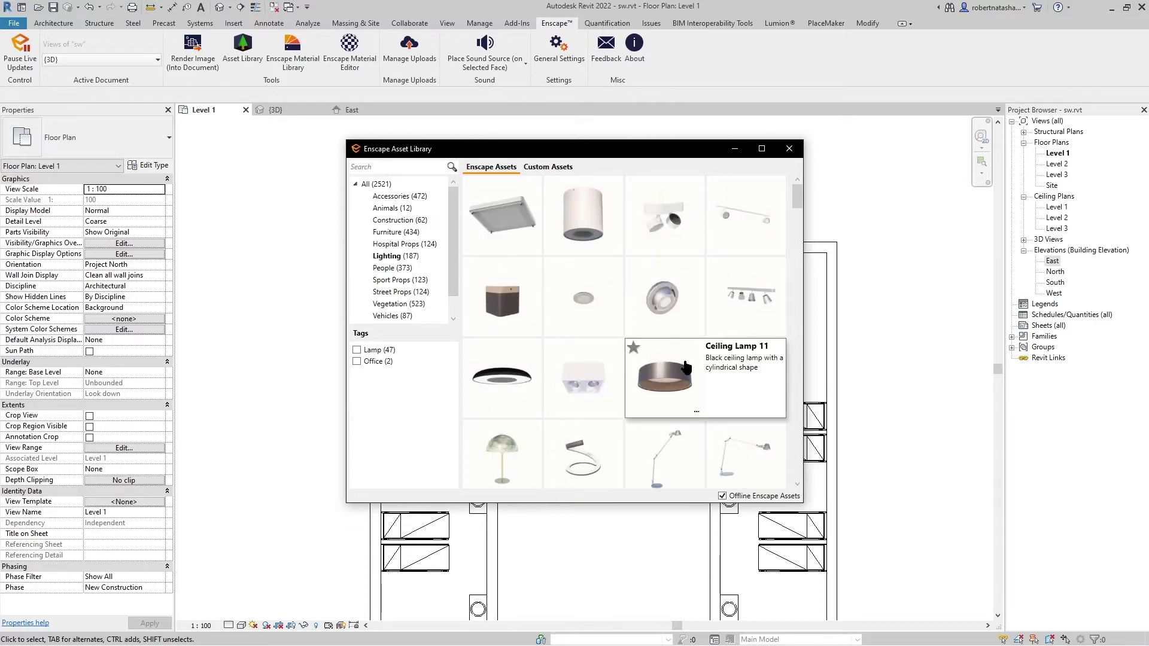
# - Scroll through the library's lighting lamps
pyautogui.scroll(-2, 685, 364)
pyautogui.scroll(-2, 685, 364)
pyautogui.scroll(-2, 685, 364)
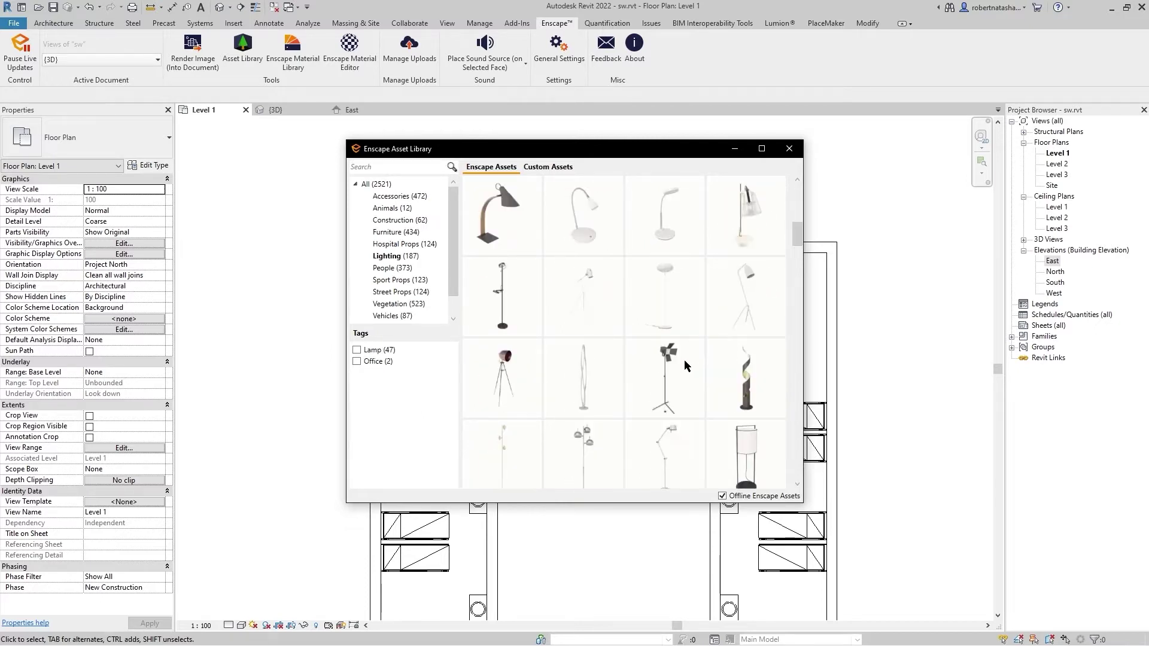
pyautogui.scroll(-2, 685, 364)
pyautogui.scroll(-2, 684, 360)
pyautogui.scroll(-2, 684, 360)
pyautogui.scroll(-2, 683, 360)
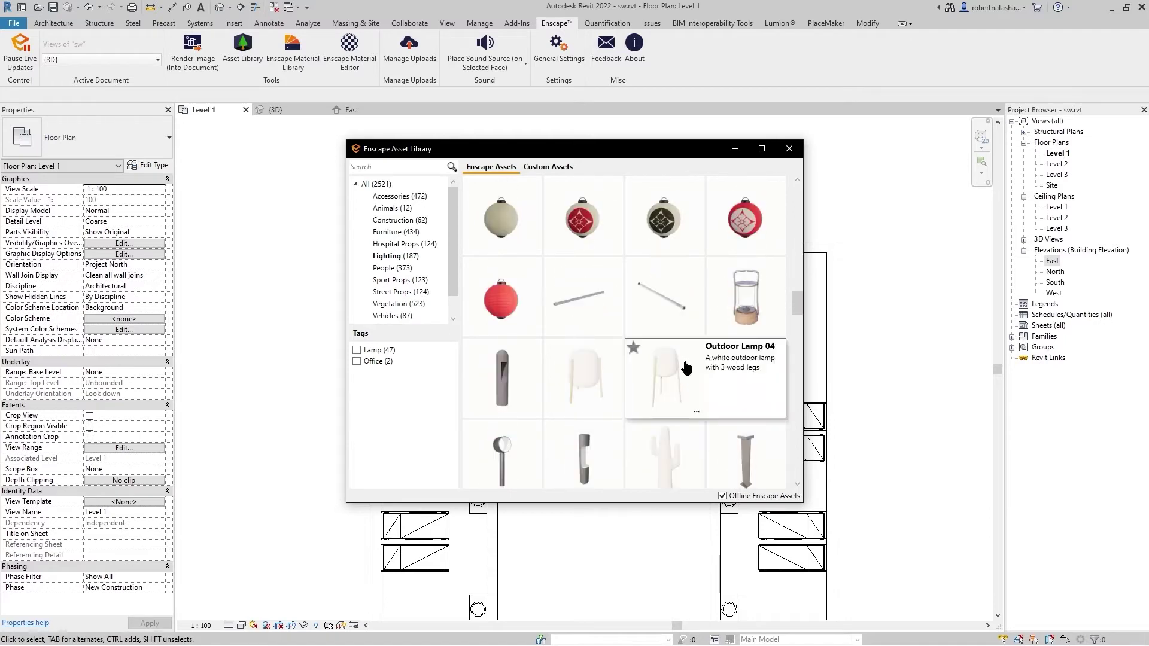
pyautogui.scroll(-2, 686, 367)
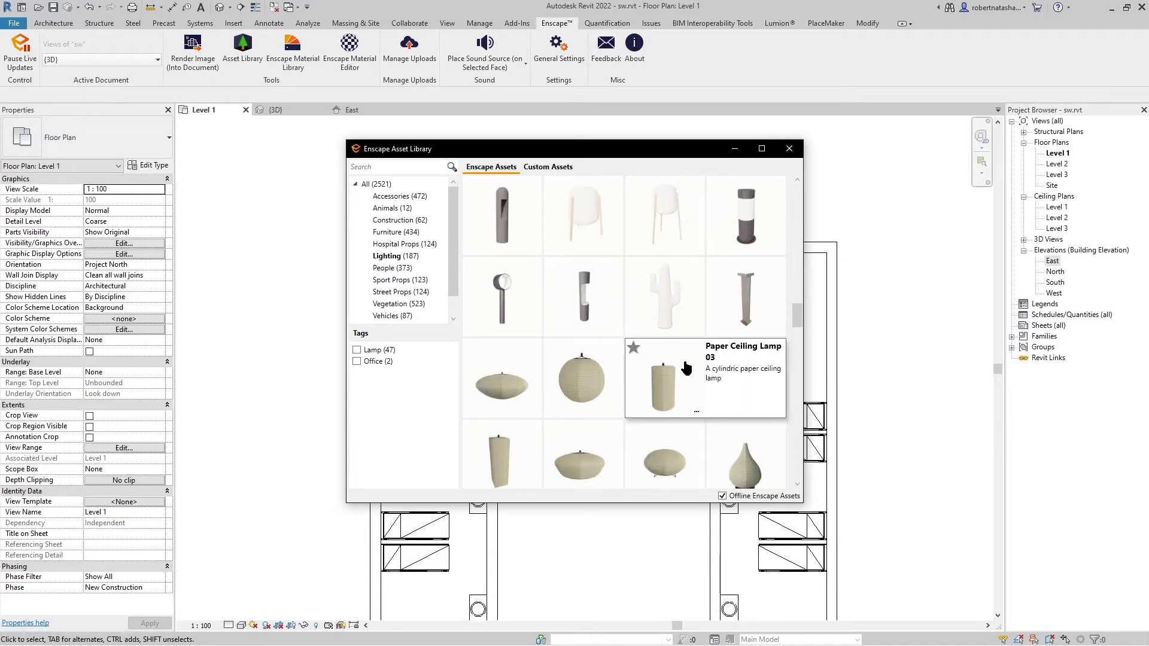
pyautogui.scroll(-2, 685, 365)
pyautogui.scroll(-2, 685, 362)
pyautogui.scroll(-2, 685, 359)
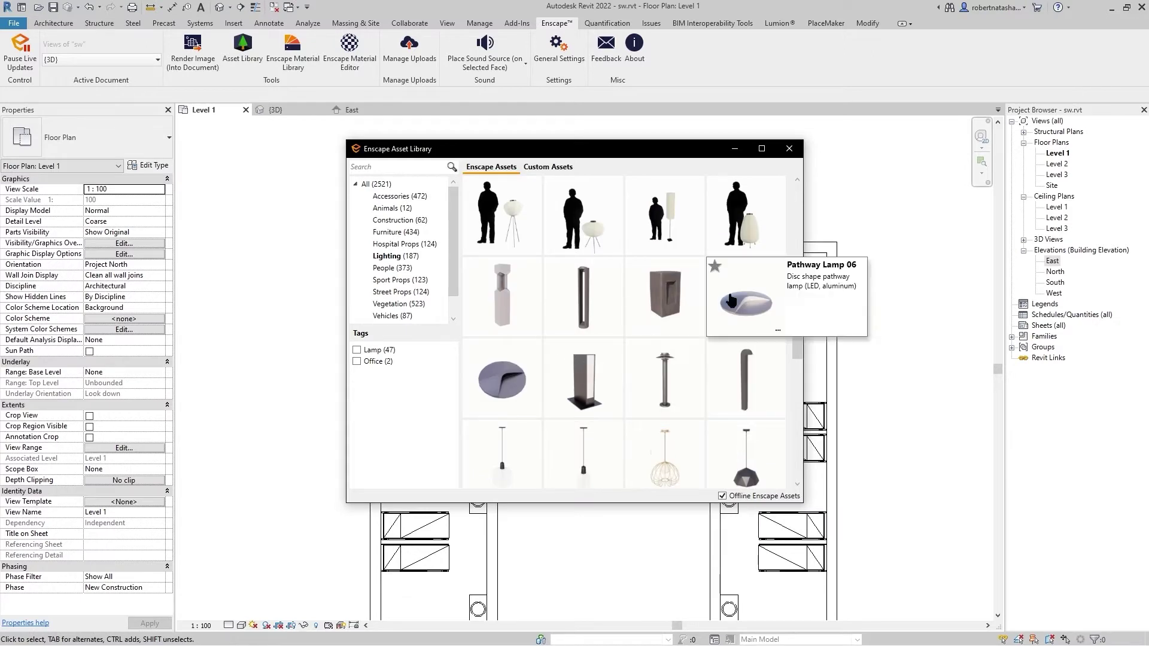
pyautogui.scroll(-2, 729, 293)
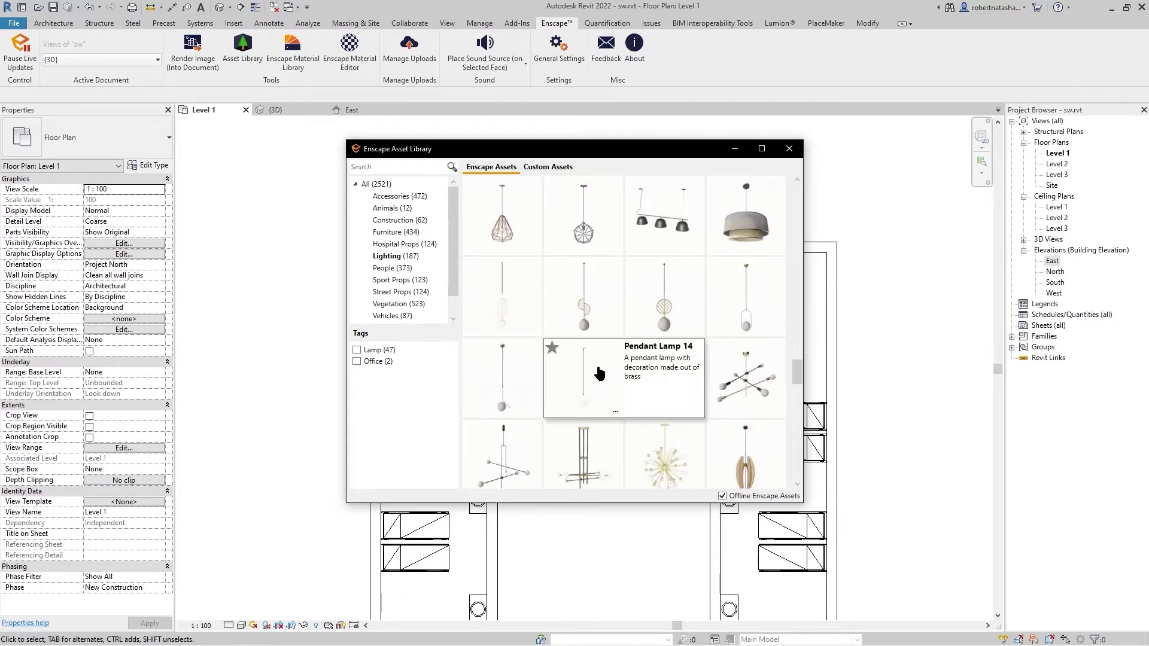
pyautogui.scroll(-2, 597, 368)
pyautogui.scroll(-2, 598, 371)
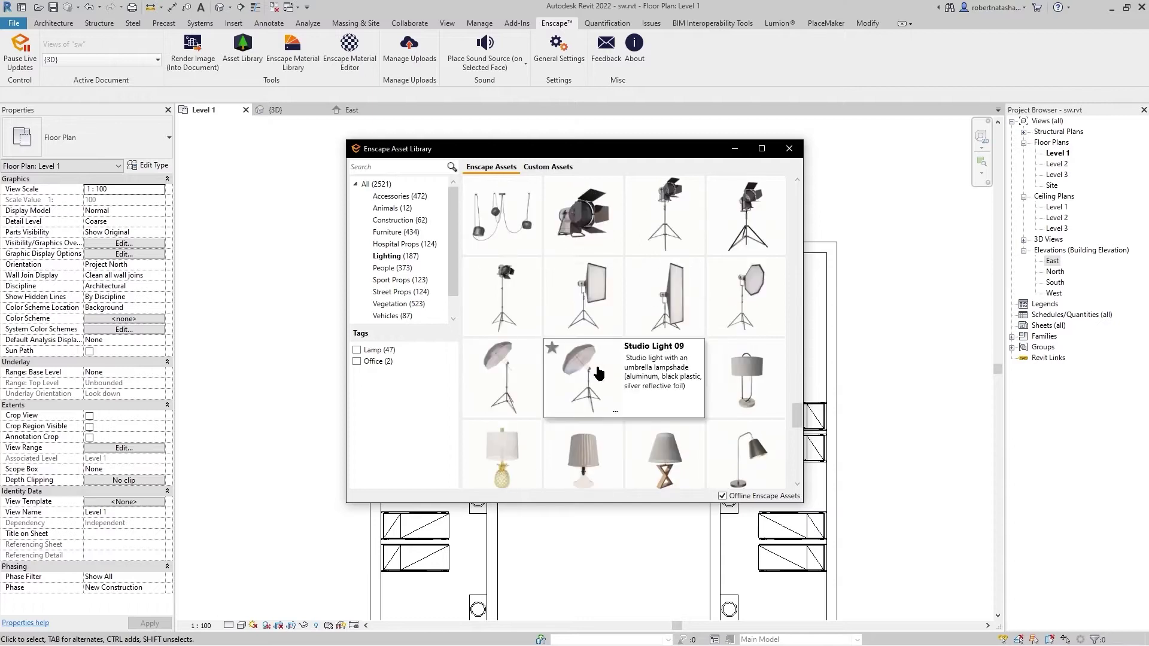
pyautogui.scroll(-2, 598, 370)
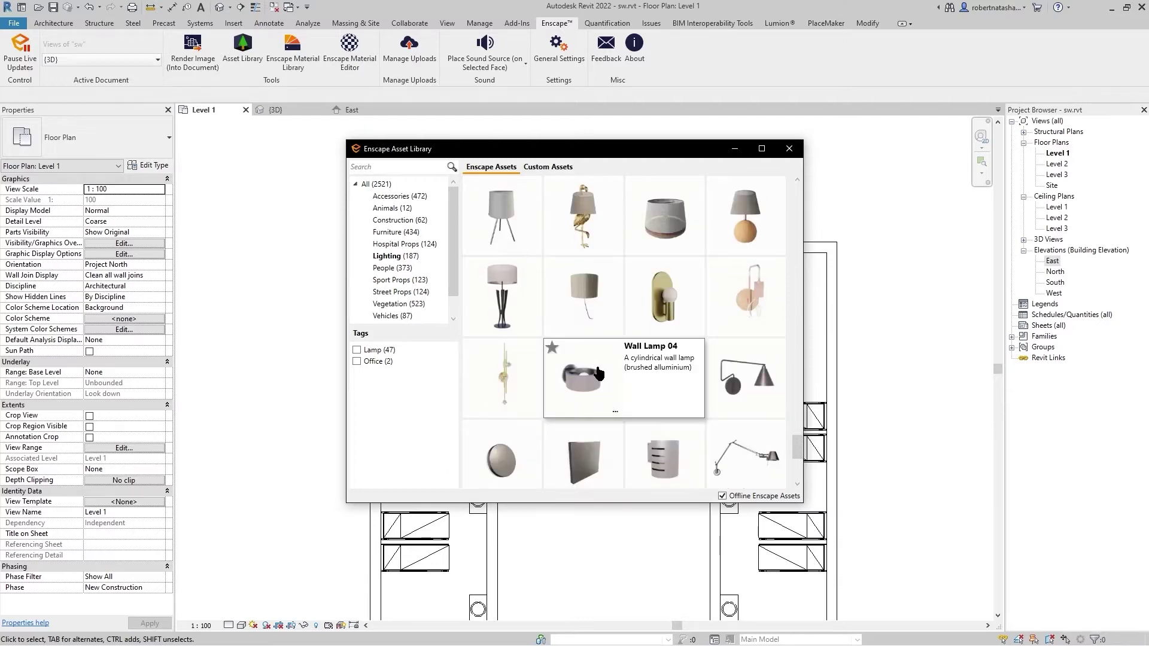
pyautogui.scroll(-3, 598, 371)
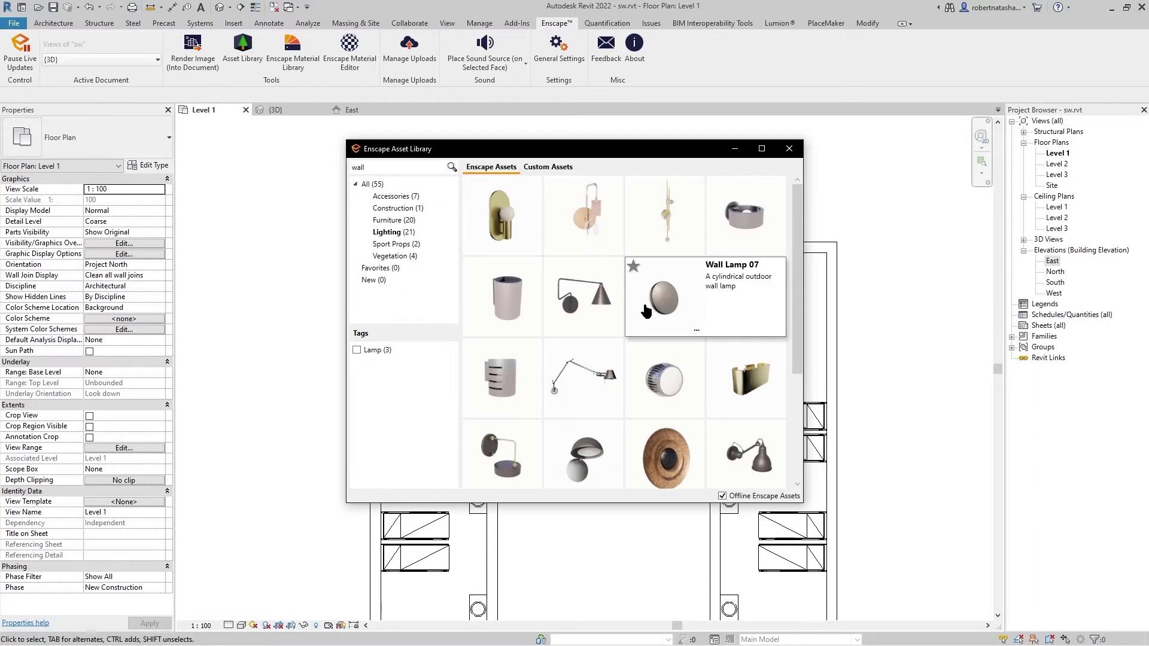
pyautogui.moveTo(745, 377)
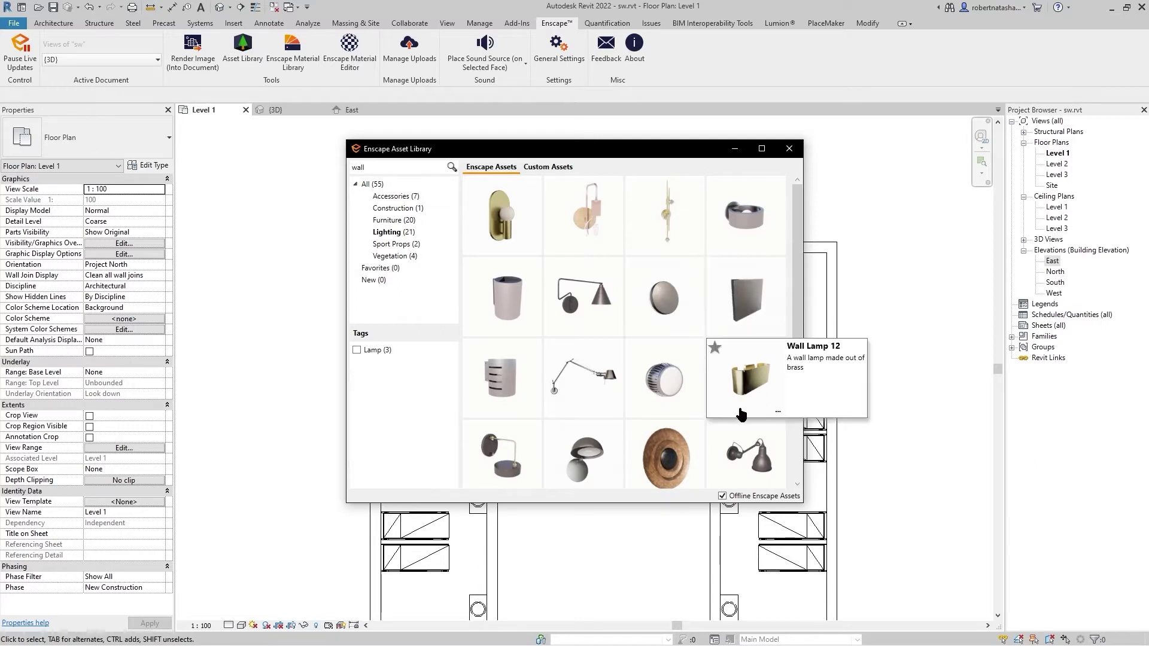
# - Scroll the wall-lamp results and pick Wall Lamp 20 for placement
pyautogui.scroll(-1, 726, 417)
pyautogui.scroll(-2, 726, 417)
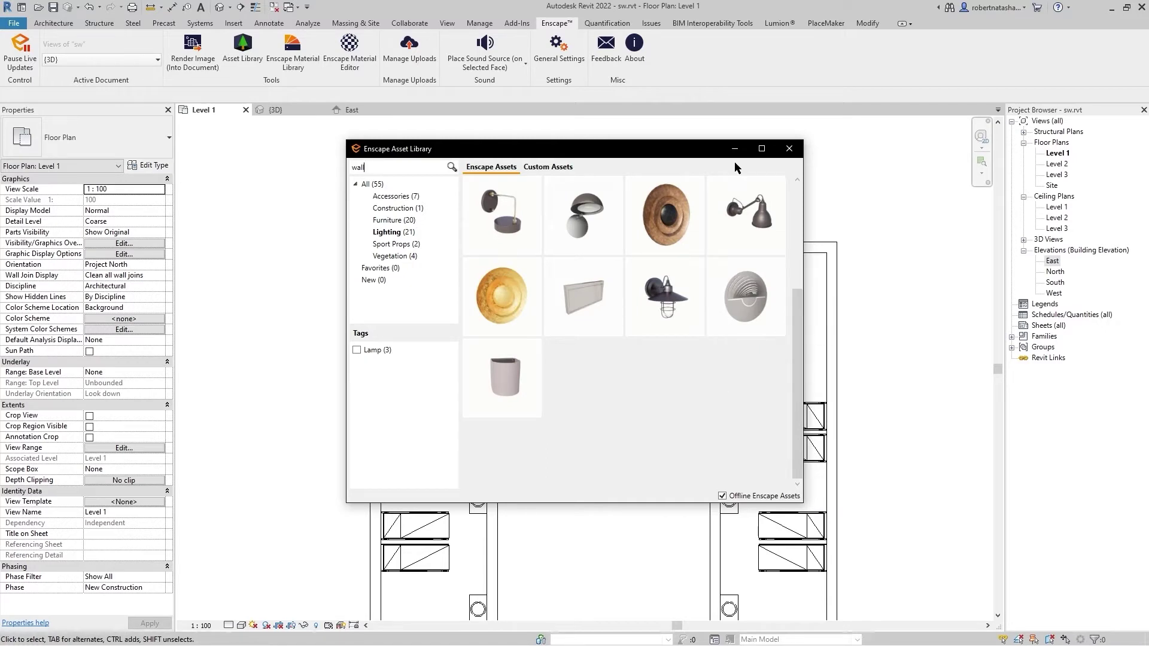
pyautogui.scroll(3, 740, 311)
pyautogui.moveTo(746, 296)
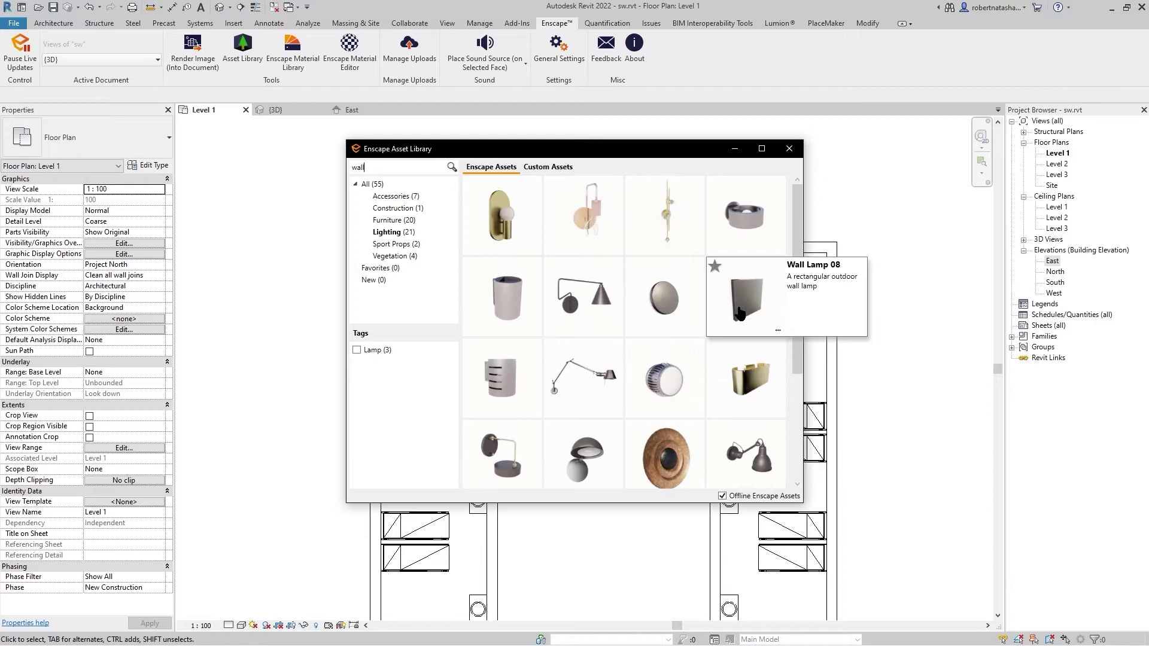
pyautogui.scroll(-3, 740, 312)
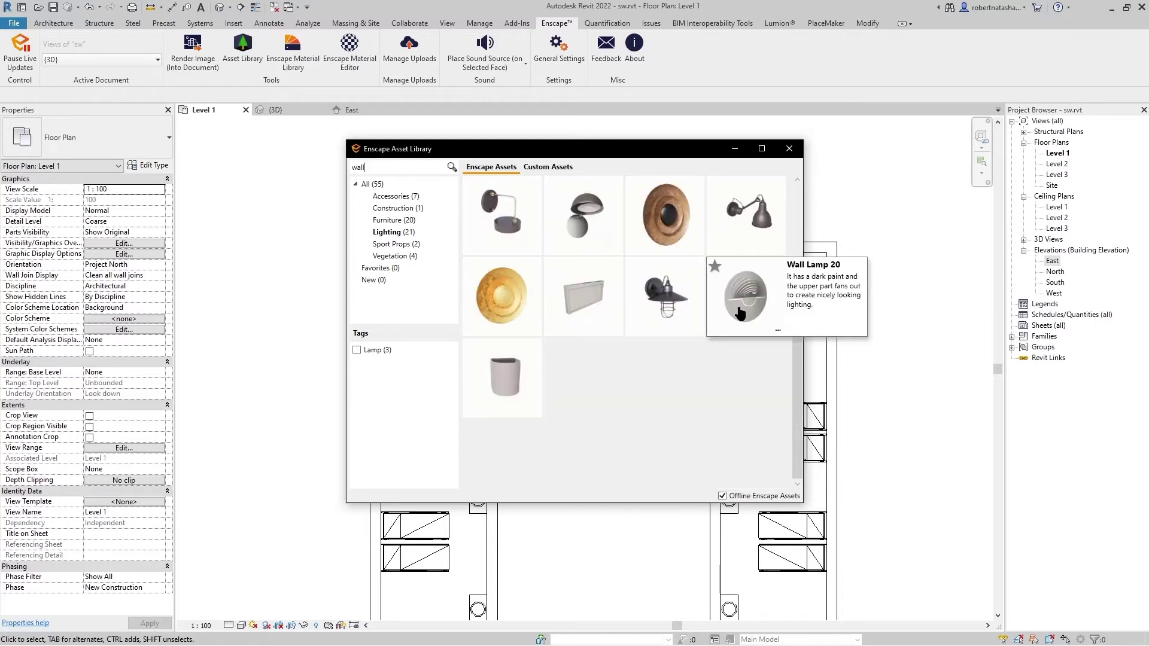
pyautogui.click(740, 311)
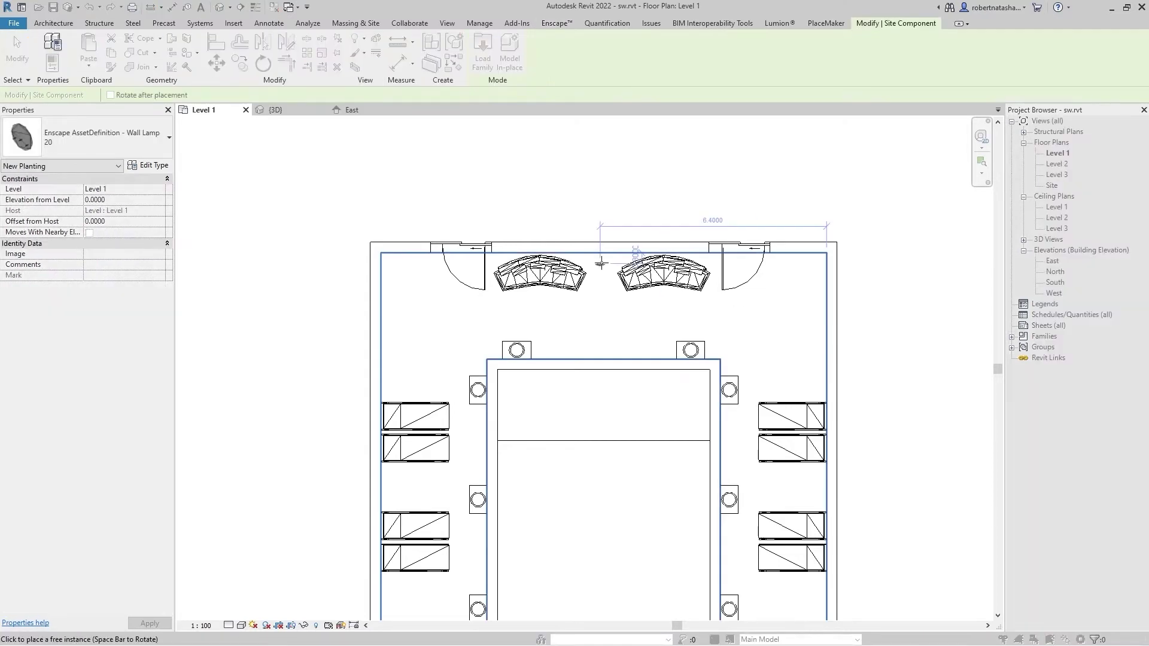
# - Place Wall Lamp 20 on the wall between the sofas at an elevation of 2
pyautogui.scroll(2, 601, 263)
pyautogui.scroll(3, 605, 263)
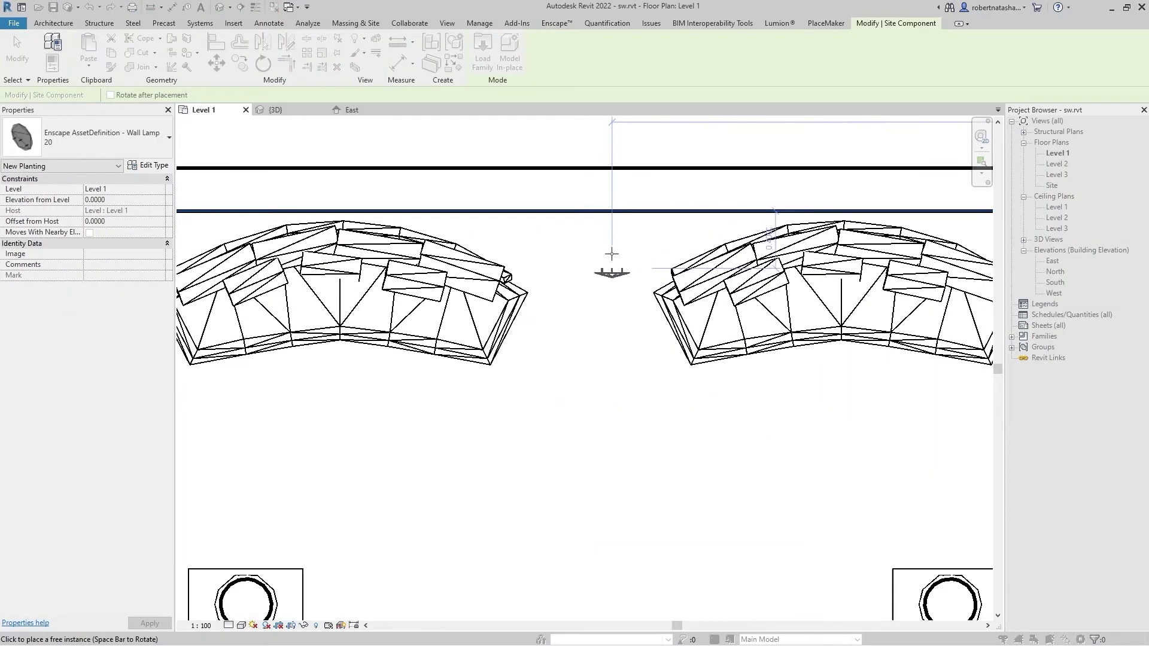
pyautogui.click(616, 211)
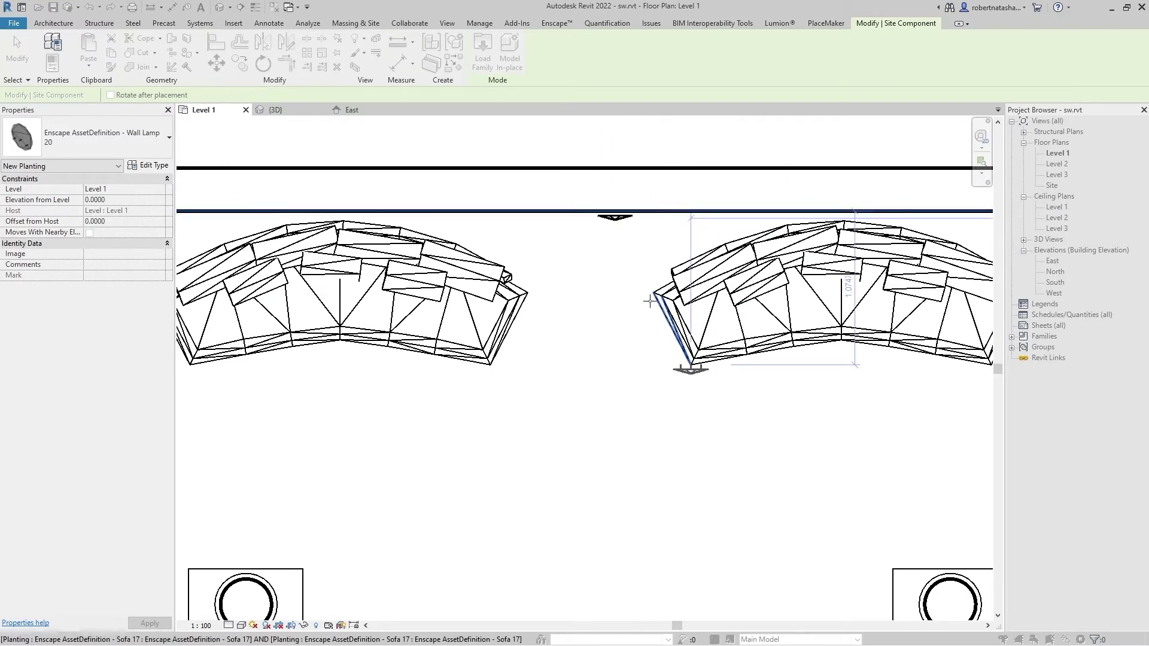
pyautogui.press('Escape')
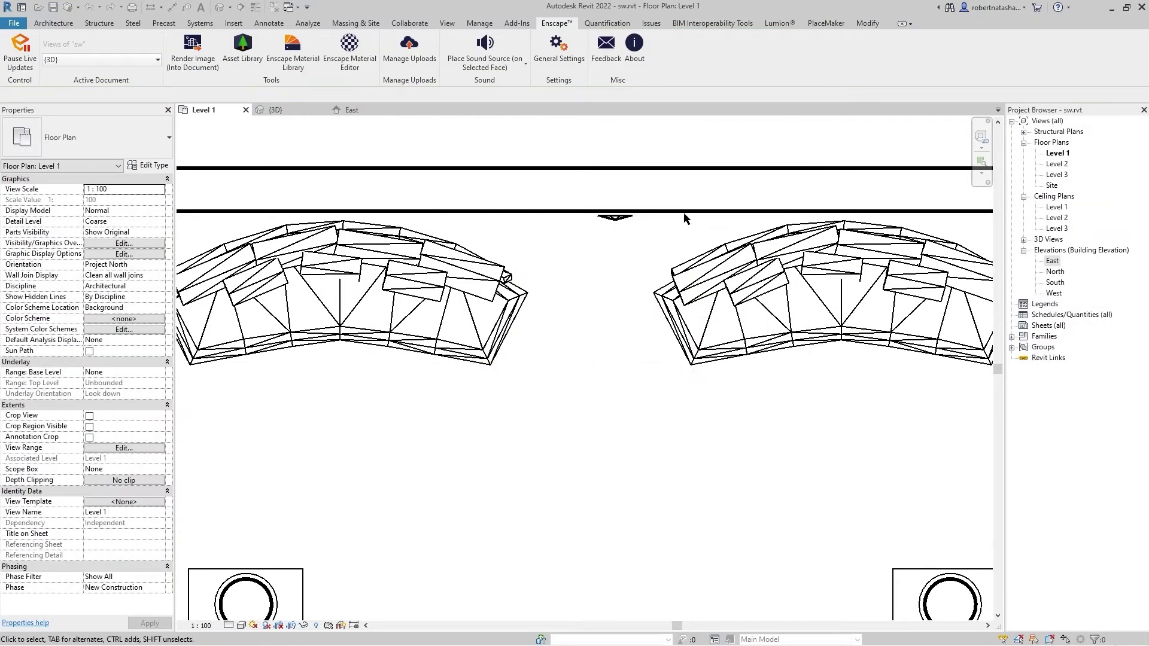
pyautogui.click(616, 222)
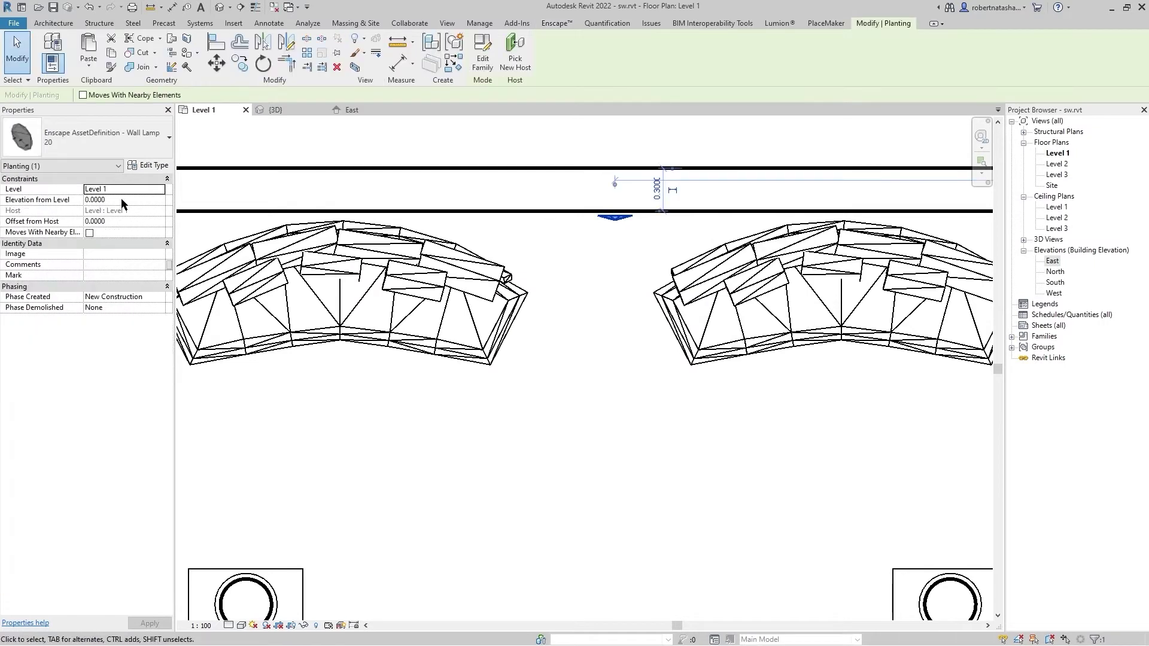
pyautogui.write('2.0000')
pyautogui.press('Return')
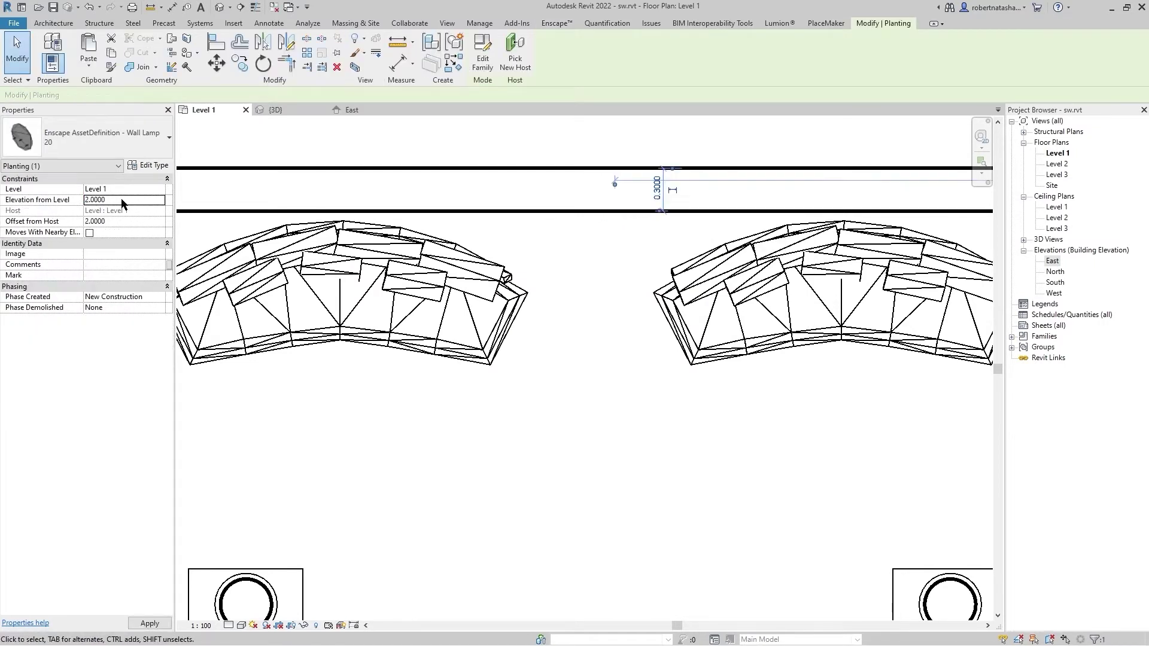
pyautogui.click(547, 357)
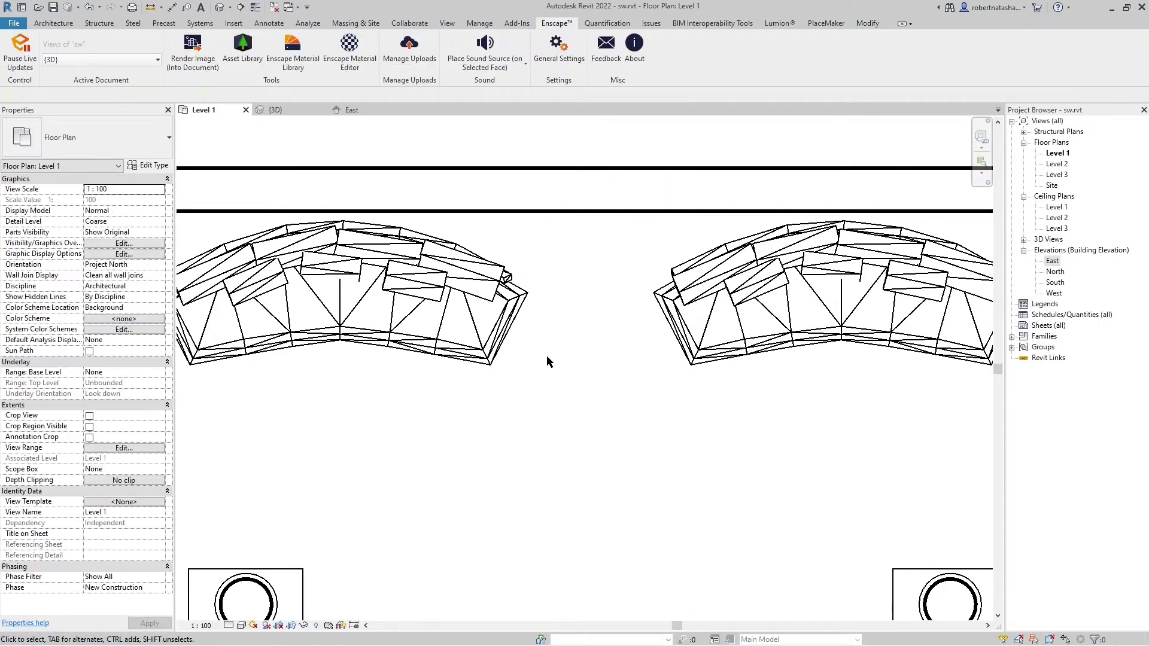
# - Check the new wall lamp in the Enscape render, then return to Revit
pyautogui.hotkey('alt', 'Tab')
pyautogui.hotkey('alt', 'Tab')
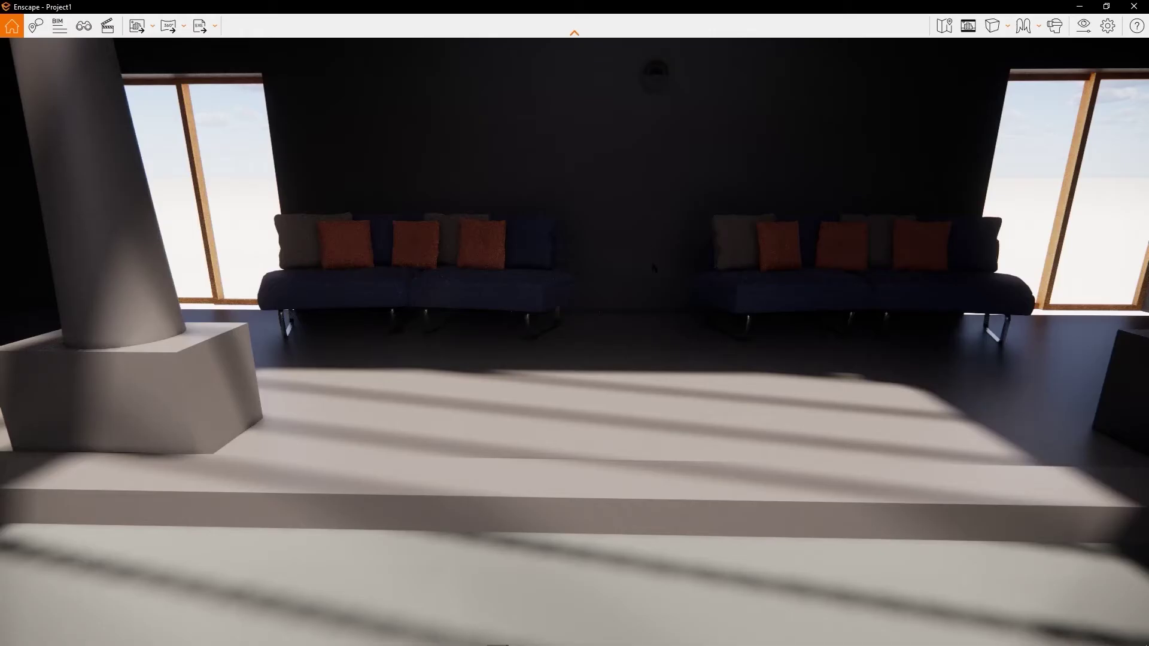
pyautogui.scroll(-3, 643, 208)
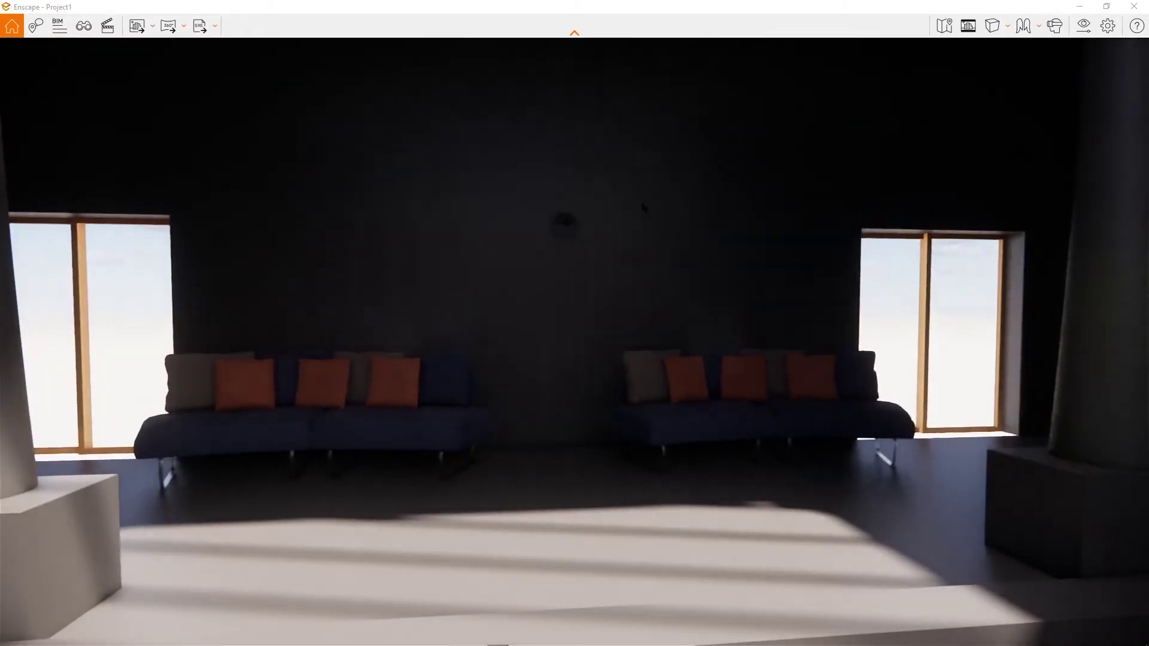
pyautogui.hotkey('alt', 'Tab')
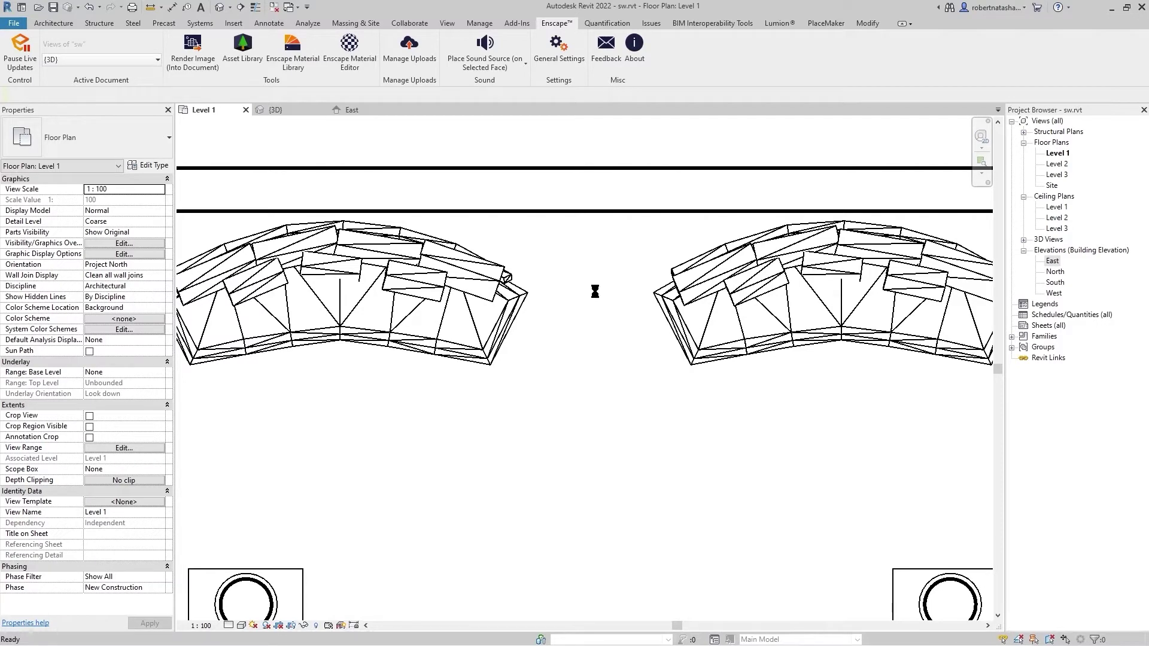
# - Place another Wall Lamp 20 on the left wall between the drawer units
pyautogui.click(615, 221)
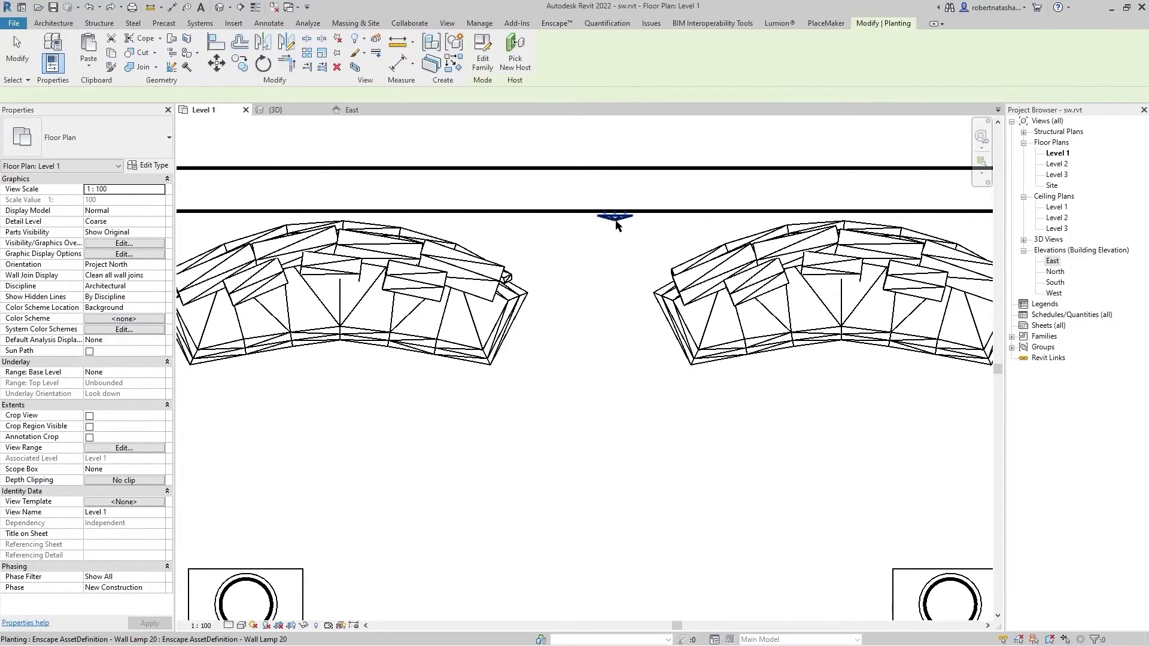
pyautogui.press('c')
pyautogui.press('s')
pyautogui.scroll(-2, 596, 345)
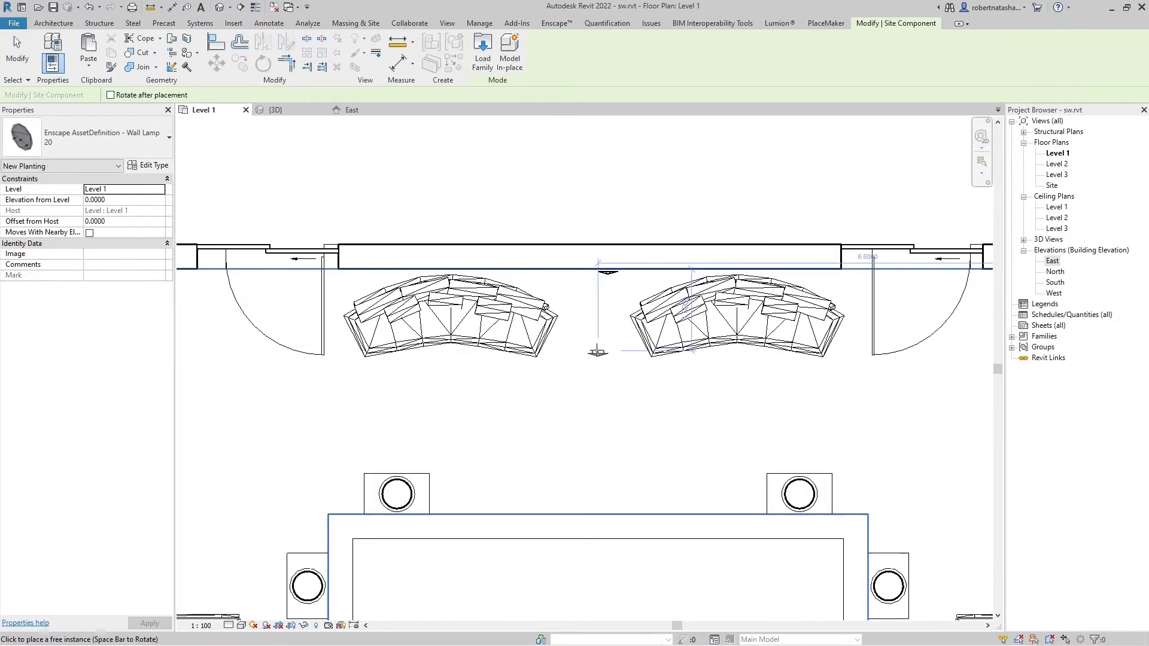
pyautogui.scroll(-2, 597, 352)
pyautogui.scroll(-1, 743, 321)
pyautogui.scroll(3, 605, 513)
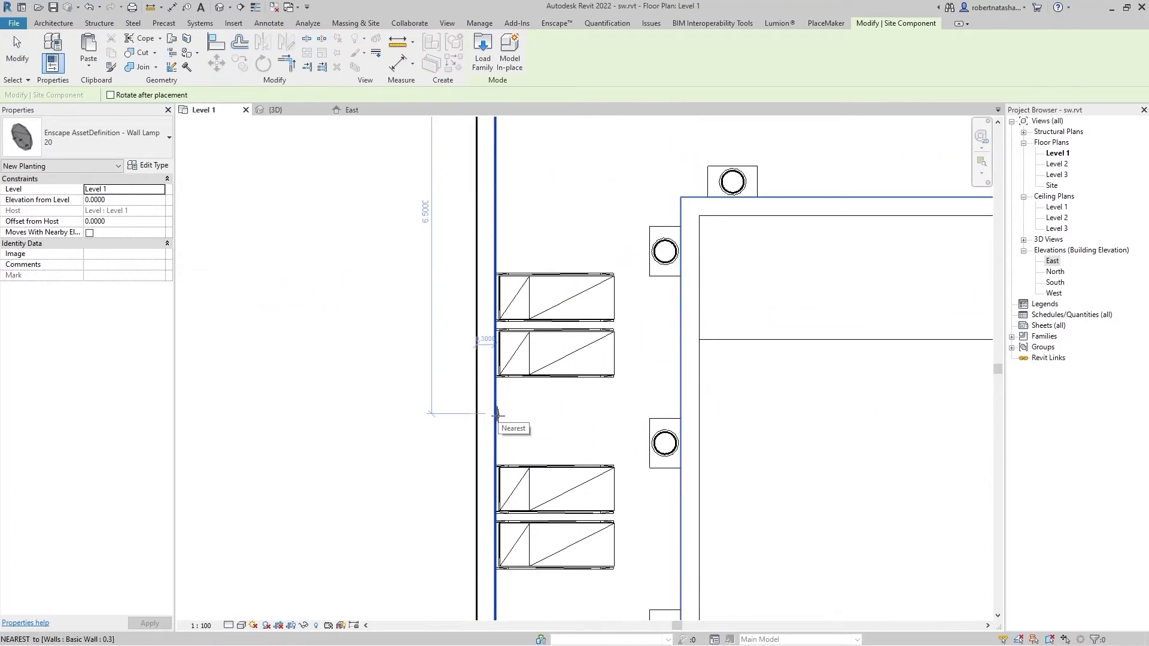
pyautogui.click(496, 421)
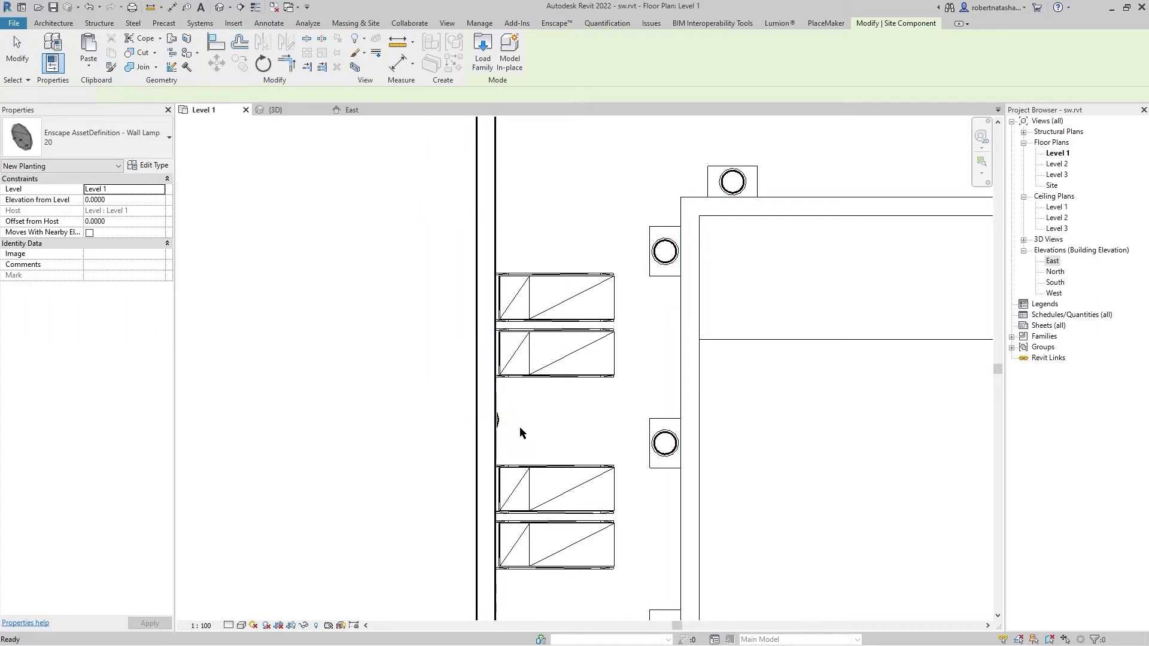
pyautogui.press('Escape')
pyautogui.press('Escape')
# - Copy the wall lamp multiple times down the left wall, spaced 3.1 m apart
pyautogui.moveTo(530, 379); pyautogui.dragTo(509, 325, button='middle')
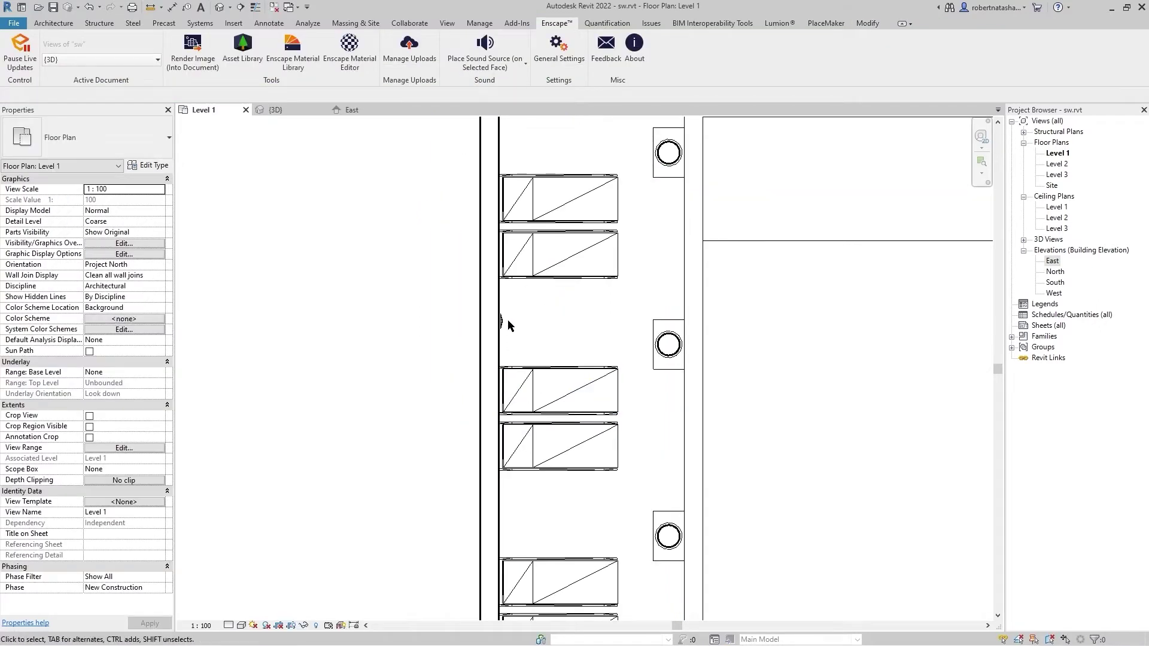
pyautogui.click(509, 325)
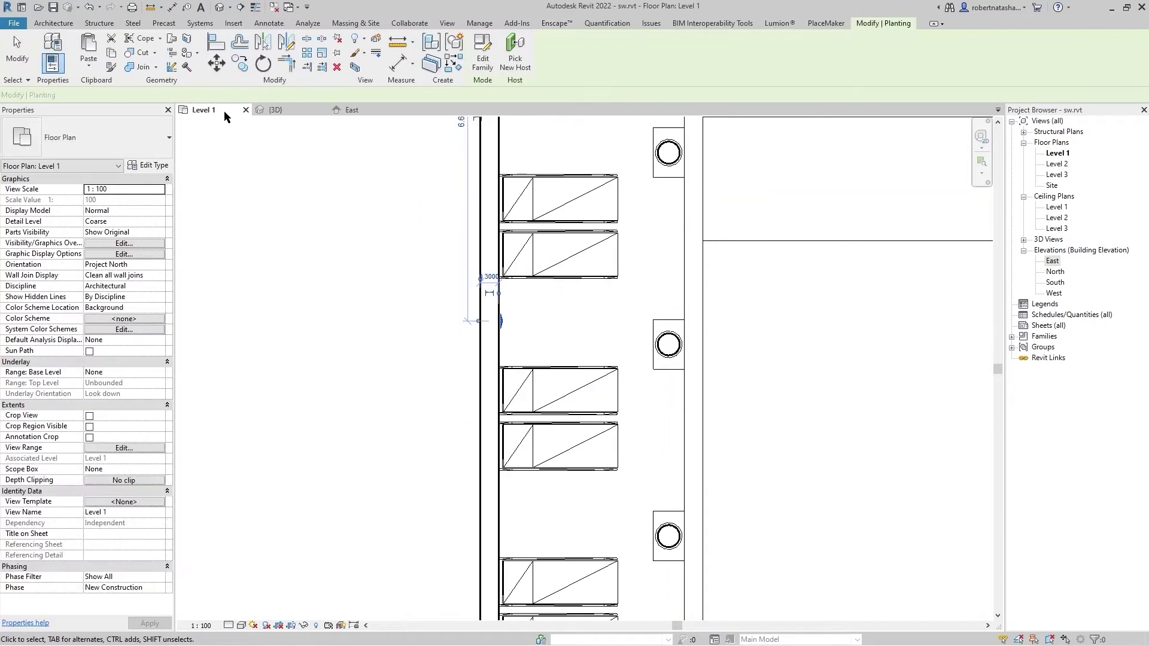
pyautogui.click(239, 63)
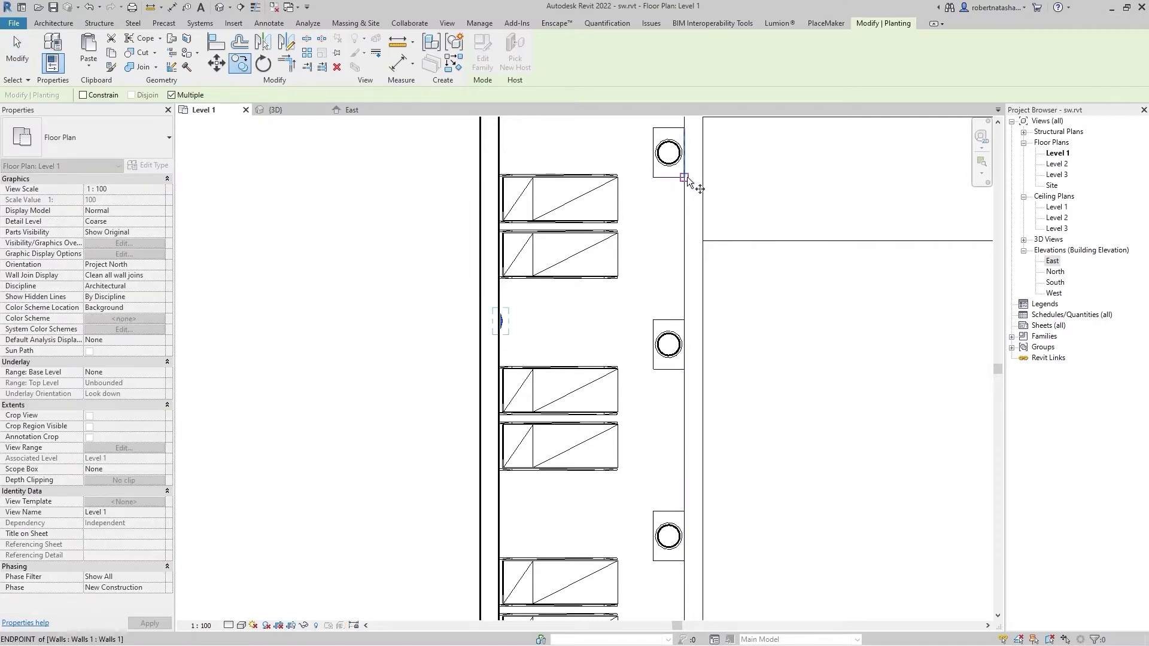
pyautogui.click(687, 178)
pyautogui.click(682, 369)
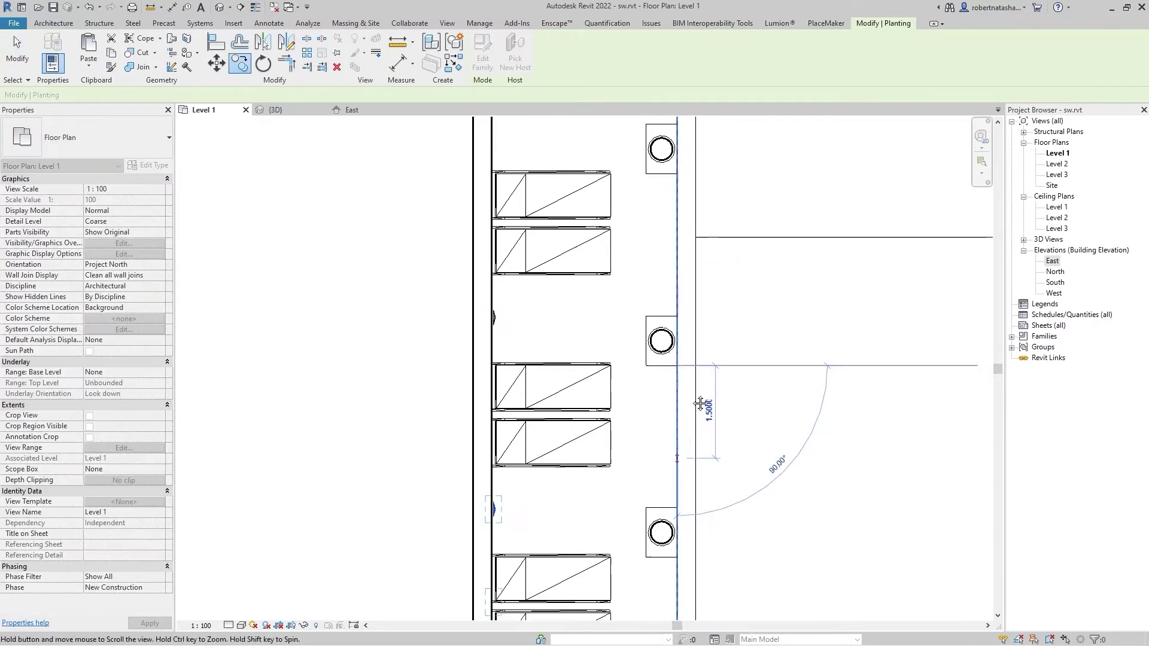
pyautogui.moveTo(704, 469); pyautogui.dragTo(723, 455, button='middle')
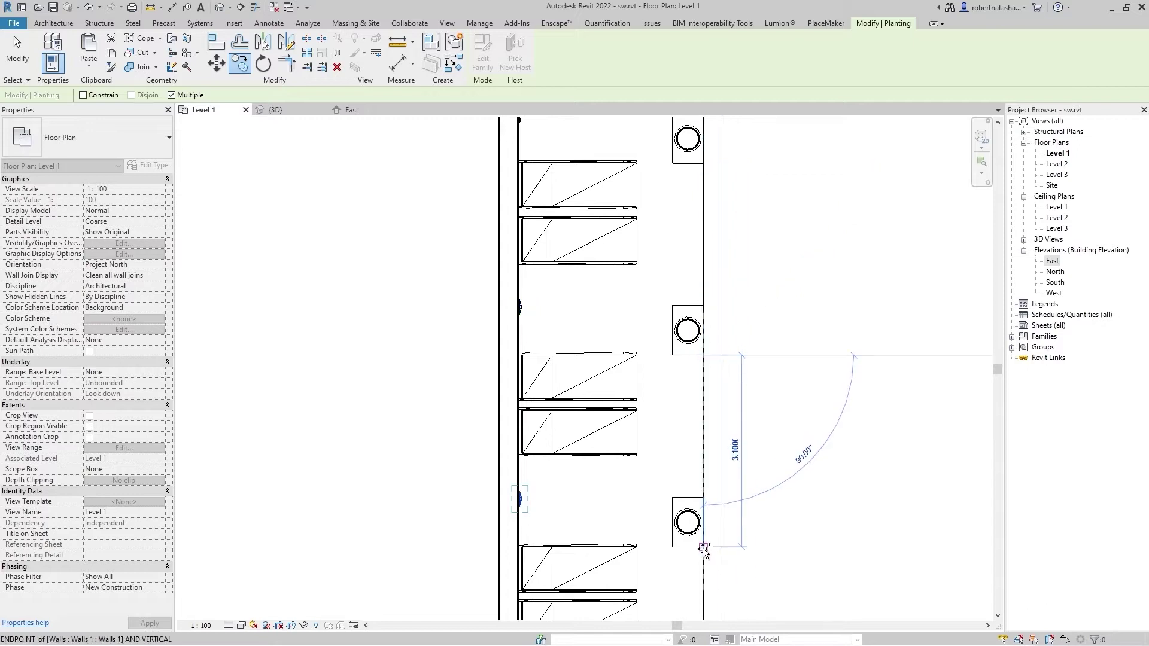
pyautogui.moveTo(722, 538); pyautogui.dragTo(711, 385, button='middle')
pyautogui.scroll(-1, 708, 402)
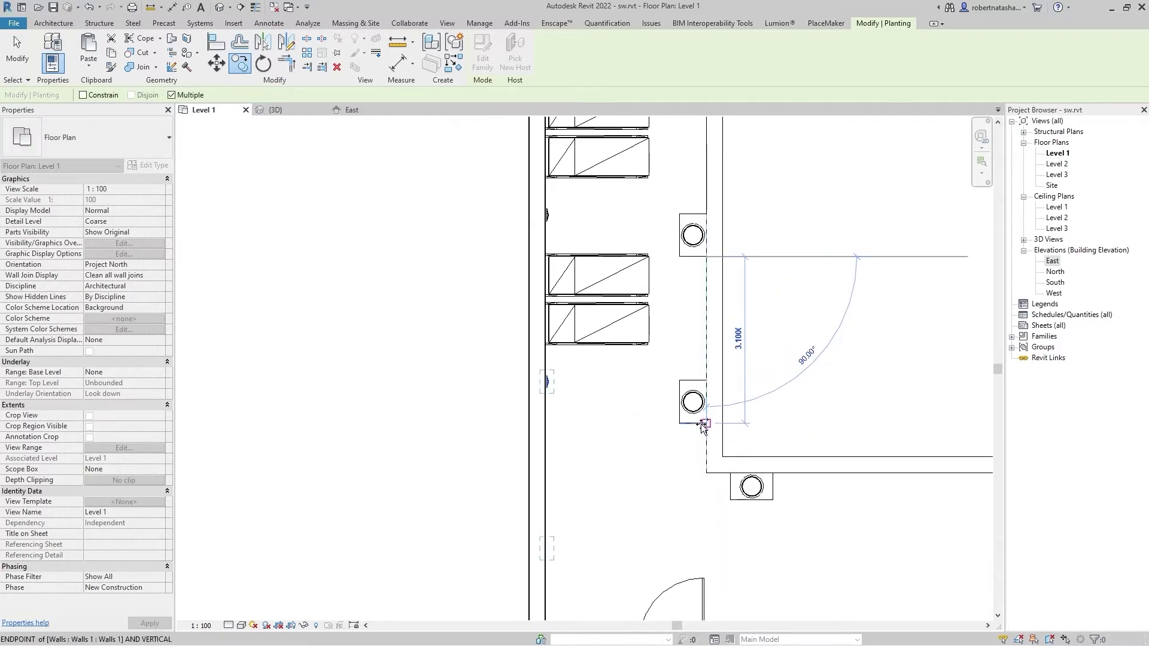
pyautogui.scroll(-1, 704, 426)
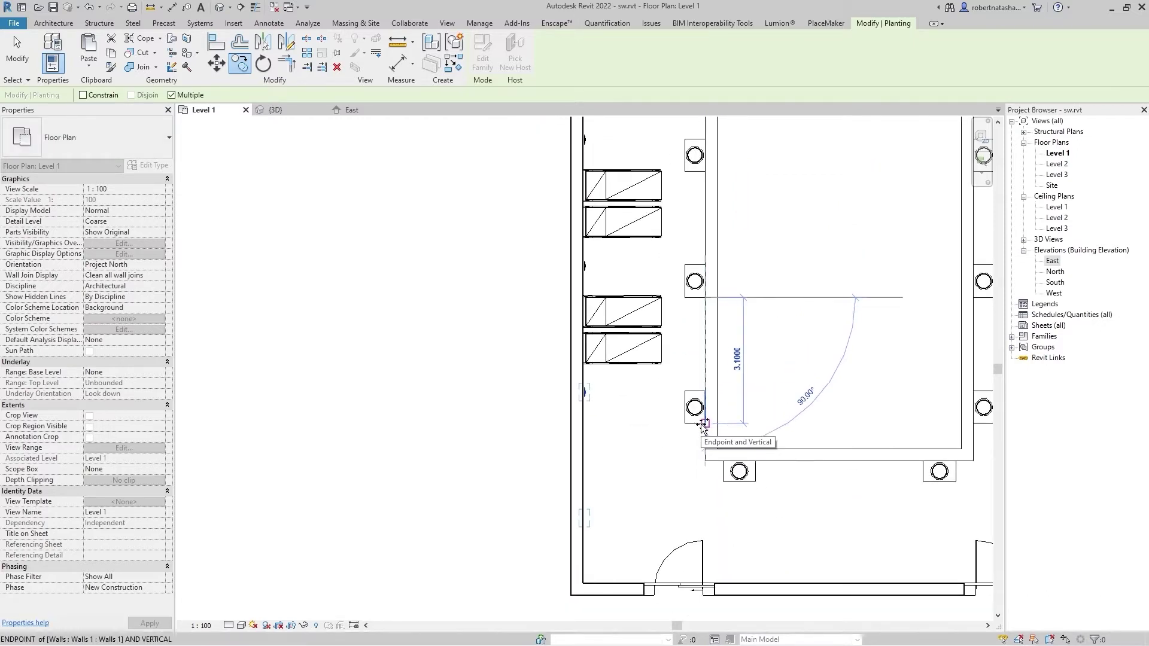
pyautogui.press('Escape')
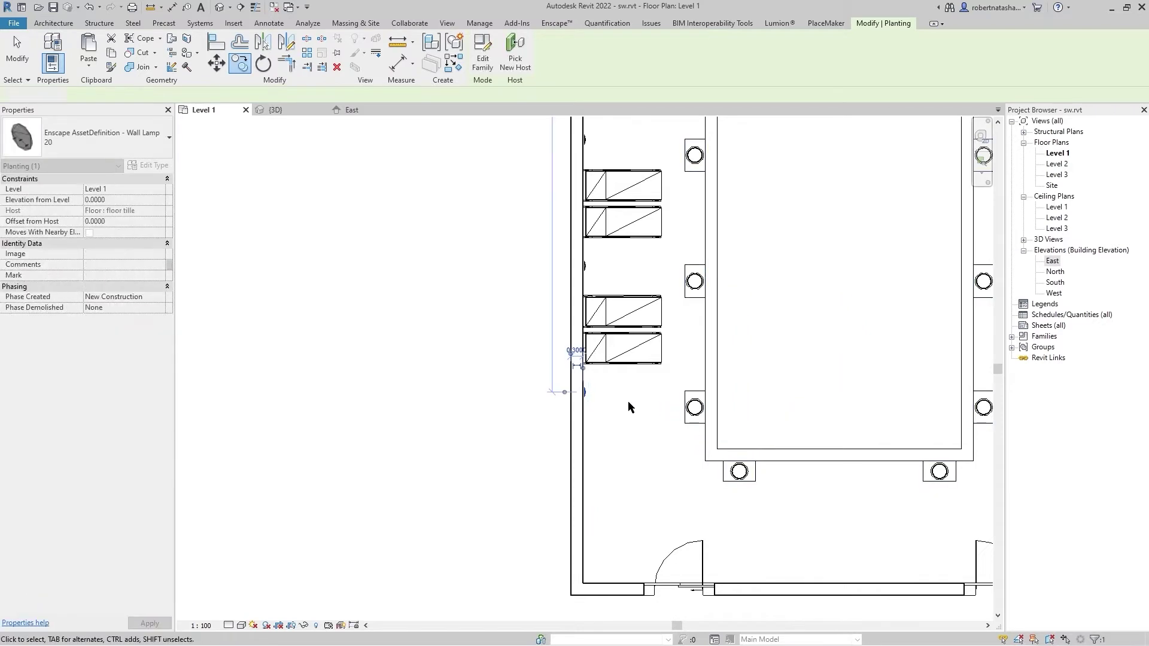
pyautogui.press('Escape')
pyautogui.click(588, 396)
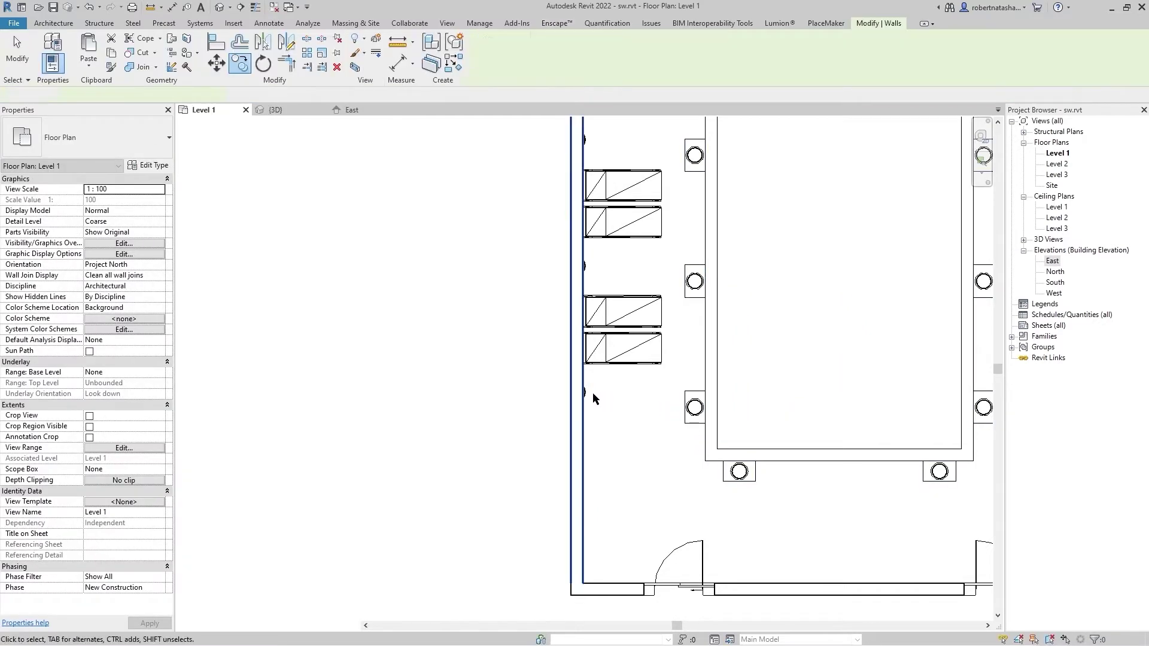
pyautogui.press('Escape')
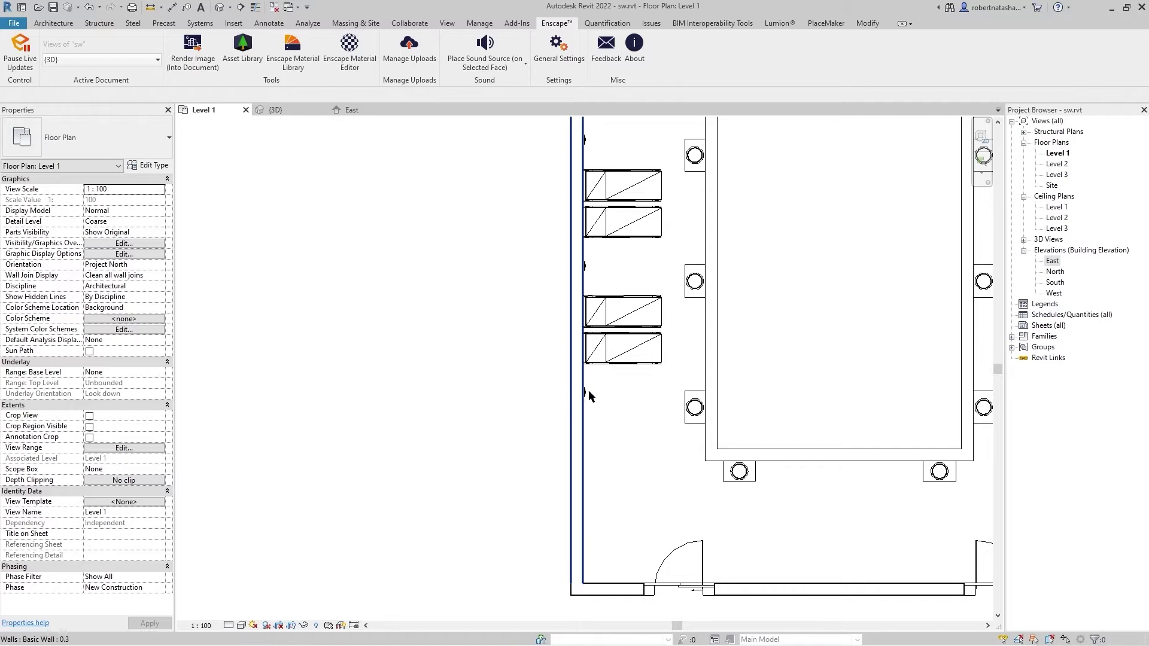
# - Select all visible wall lamps except the one on the top wall
pyautogui.moveTo(523, 376)
pyautogui.mouseDown()
pyautogui.moveTo(599, 402)
pyautogui.moveTo(593, 393)
pyautogui.mouseUp()
pyautogui.rightClick(594, 392)
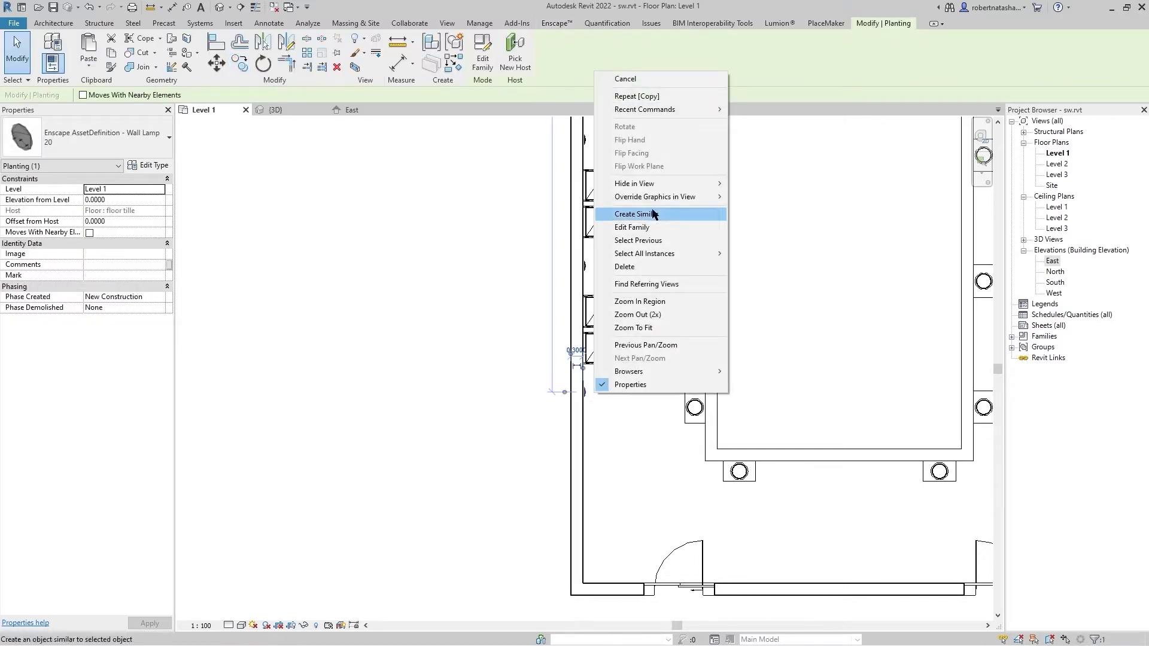
pyautogui.moveTo(645, 253)
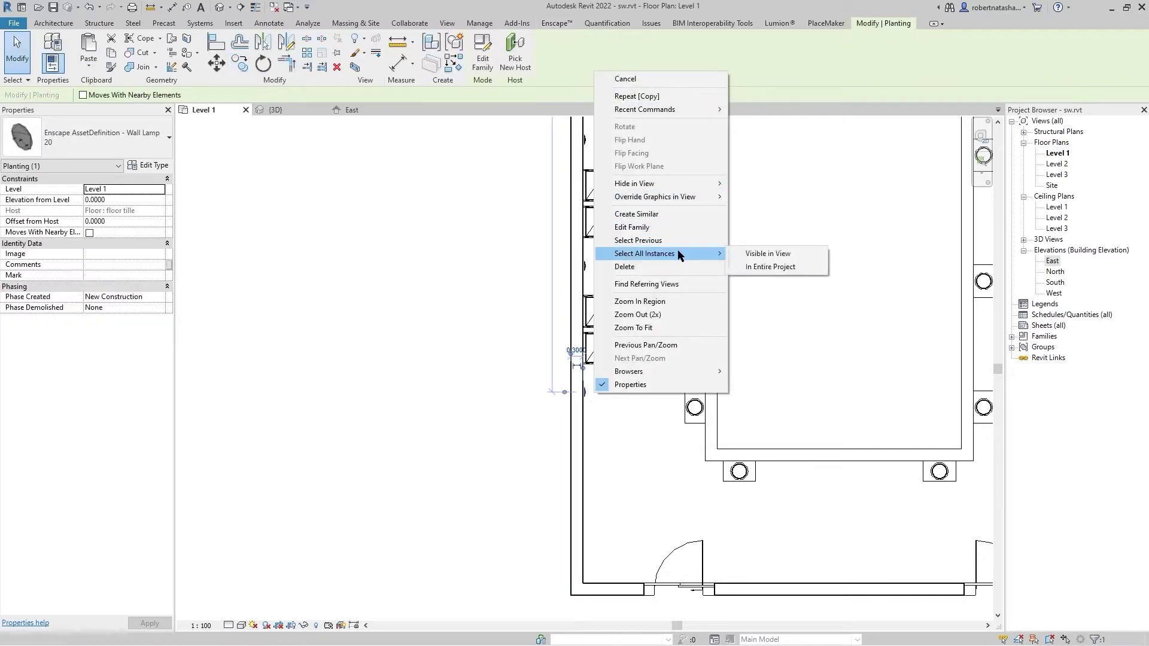
pyautogui.click(768, 253)
pyautogui.moveTo(739, 226); pyautogui.dragTo(700, 515, button='middle')
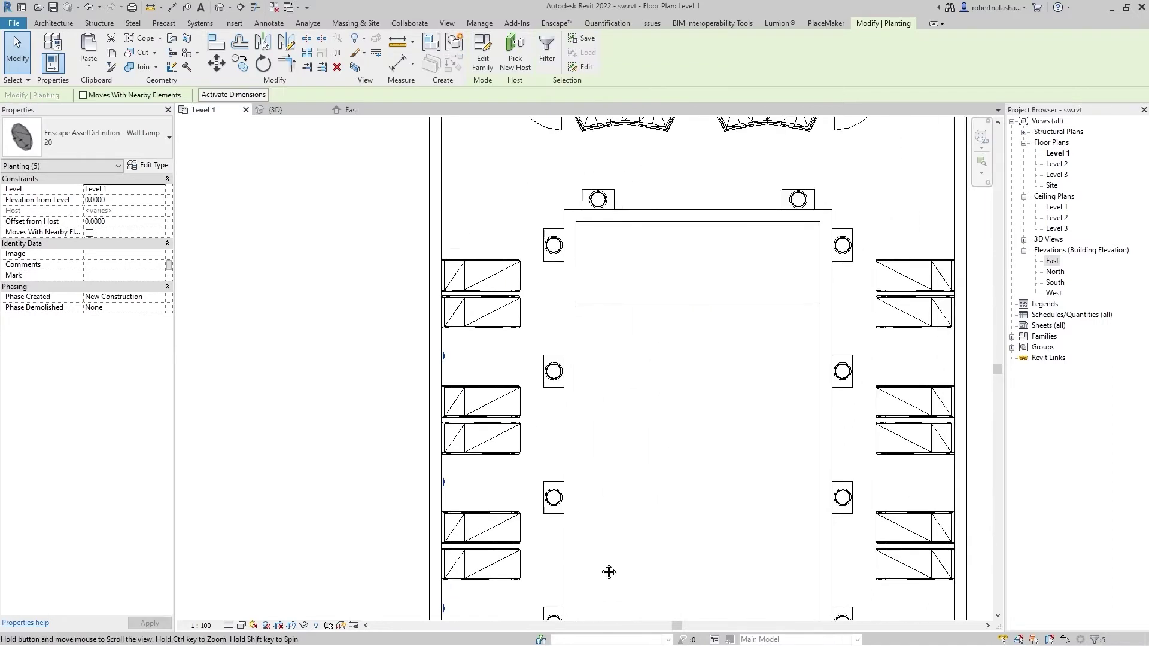
pyautogui.scroll(2, 688, 302)
pyautogui.scroll(1, 696, 300)
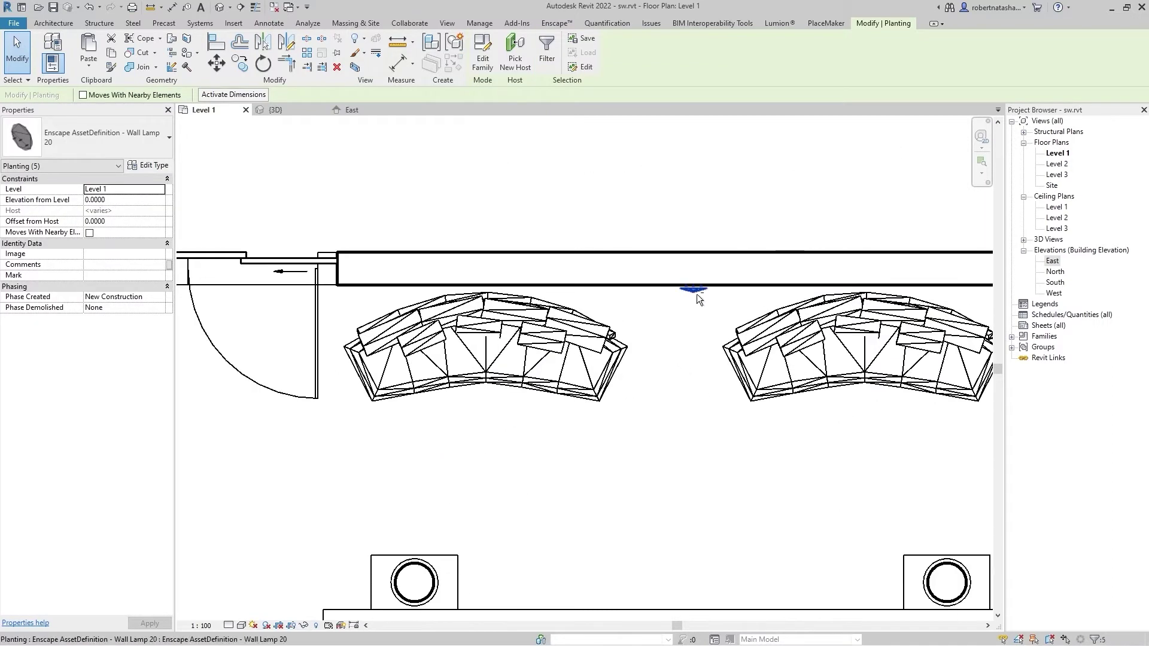
pyautogui.keyDown('shift'); pyautogui.click(700, 299); pyautogui.keyUp('shift')
pyautogui.scroll(-1, 709, 310)
pyautogui.scroll(-2, 711, 328)
pyautogui.moveTo(541, 223); pyautogui.dragTo(465, 108, button='middle')
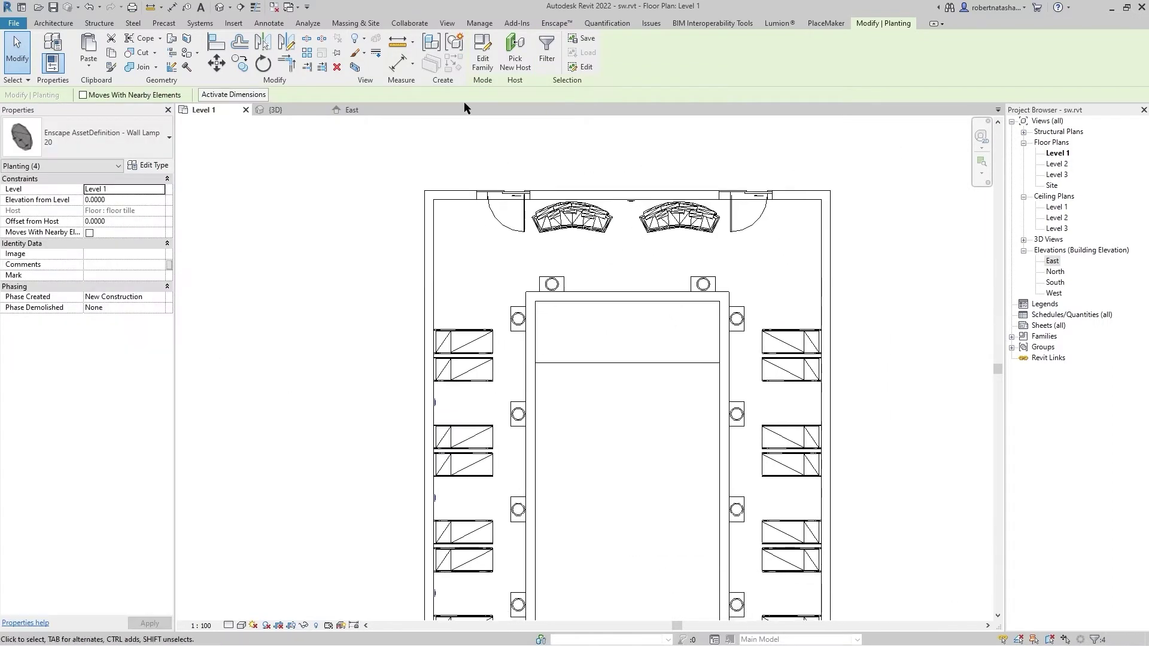
# - Mirror copies of the selected lamps onto the opposite wall across the room's midline
pyautogui.click(285, 48)
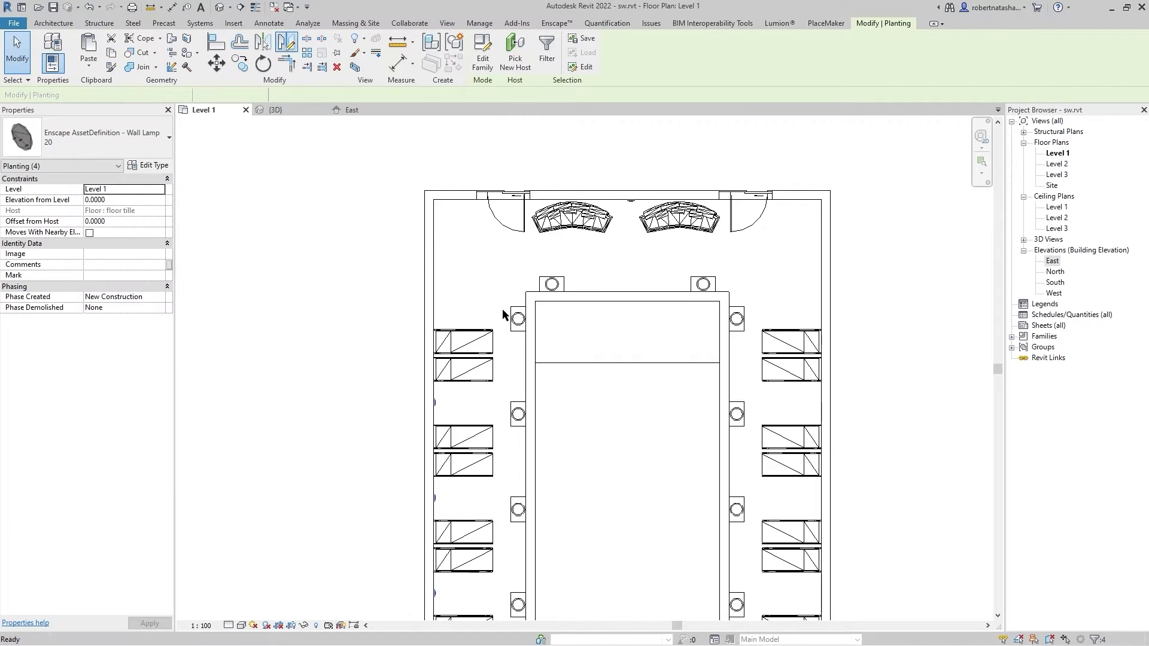
pyautogui.click(626, 292)
pyautogui.click(626, 316)
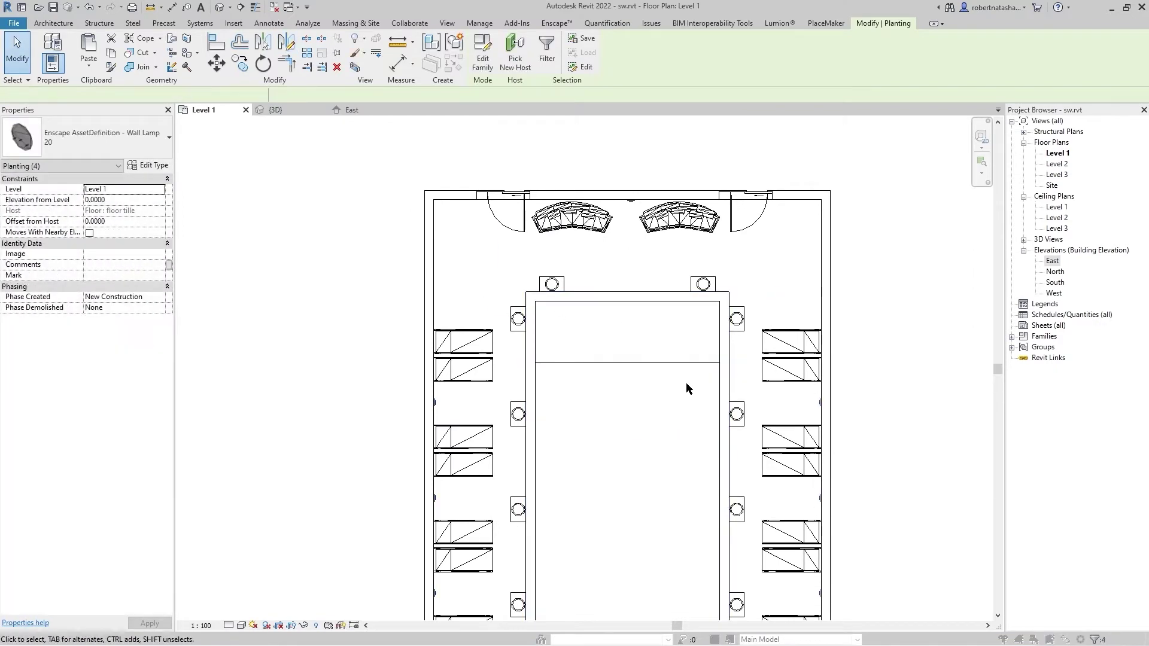
pyautogui.scroll(3, 631, 183)
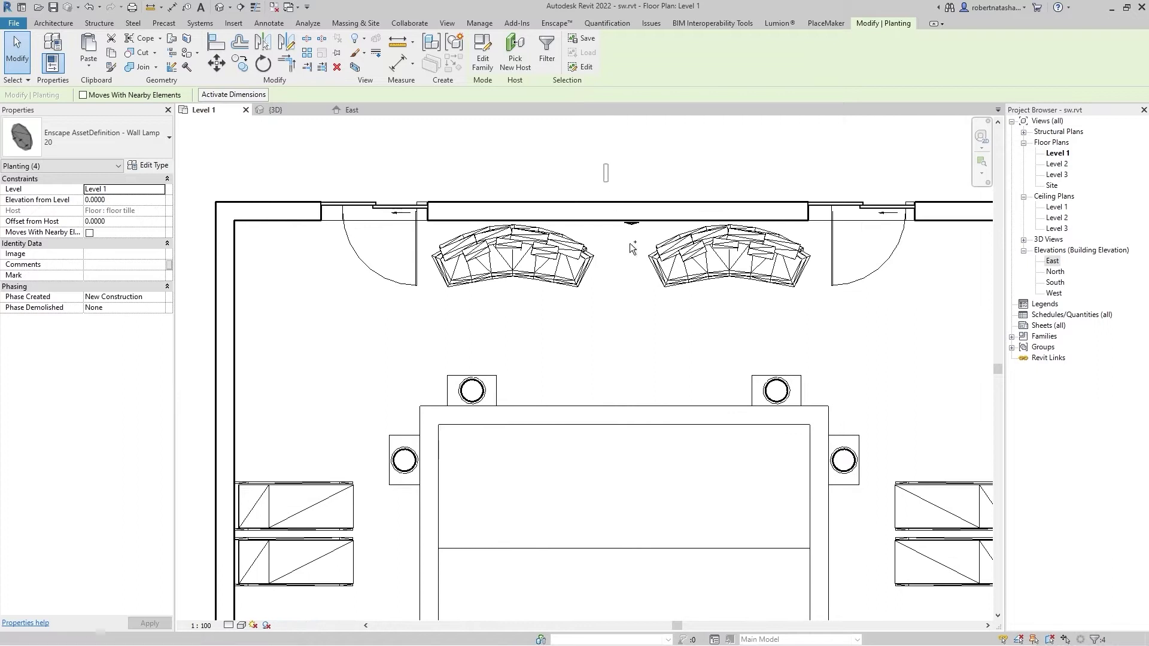
# - Set all the wall lamps' Elevation from Level to 2.0000 and view them in Enscape
pyautogui.keyDown('ctrl'); pyautogui.moveTo(603, 163); pyautogui.dragTo(645, 251); pyautogui.keyUp('ctrl')
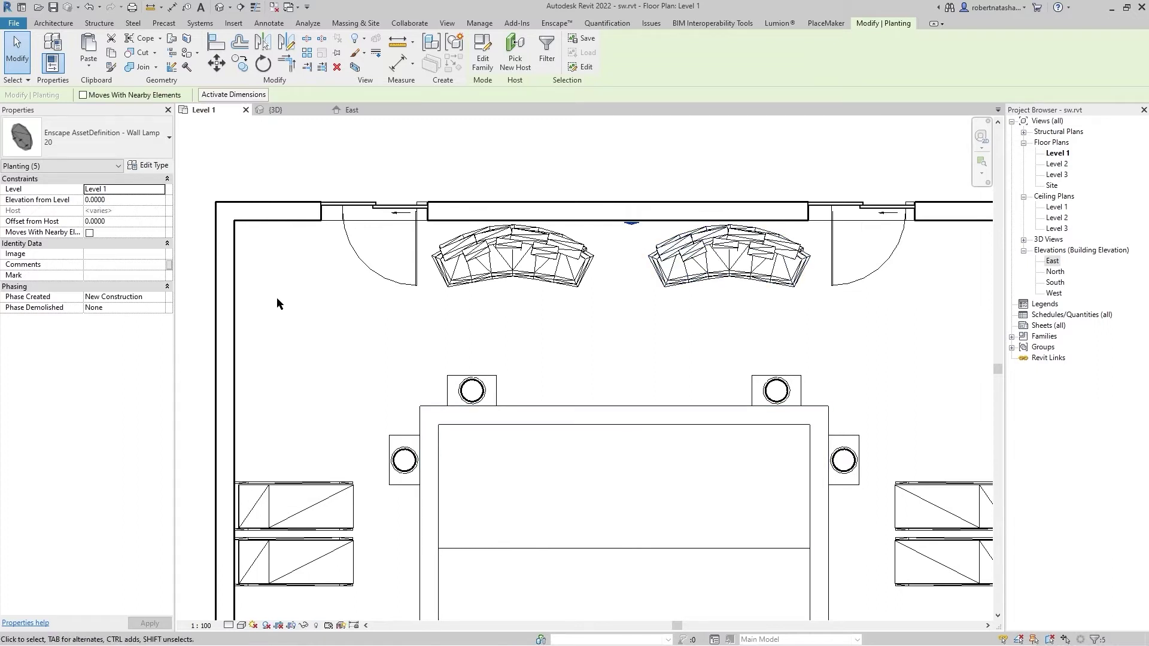
pyautogui.click(124, 200)
pyautogui.write('2')
pyautogui.press('Return')
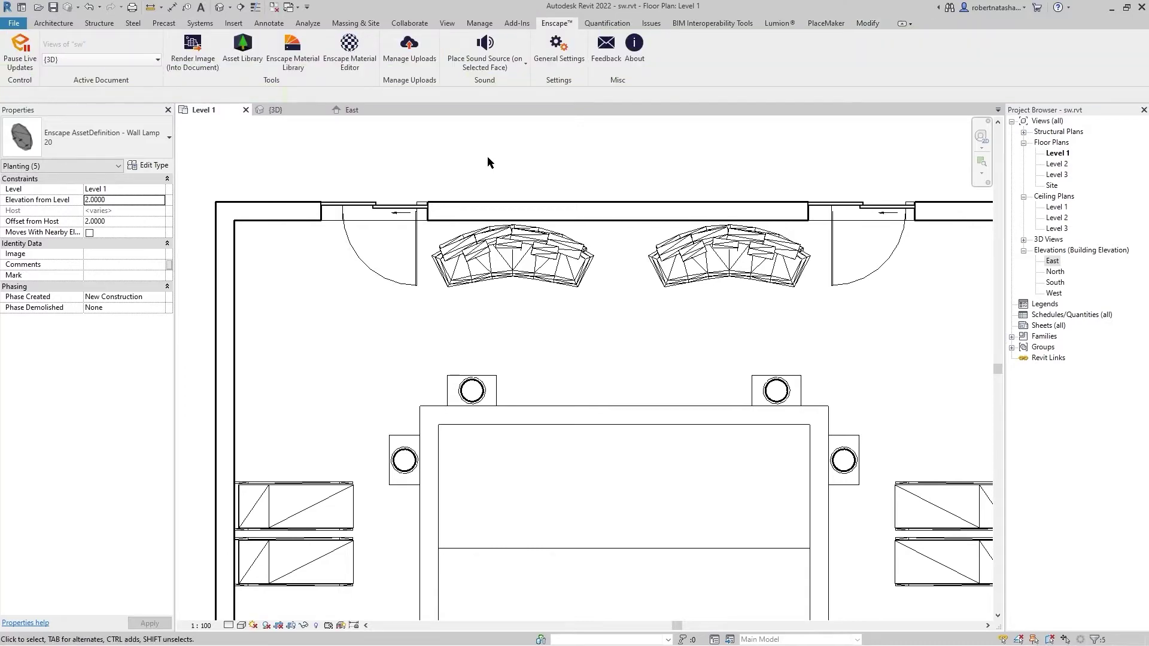
pyautogui.hotkey('alt', 'Tab')
# - Sweep the Enscape camera past the columns, sofa and loungers, then return to the Revit plan
pyautogui.press('Left')
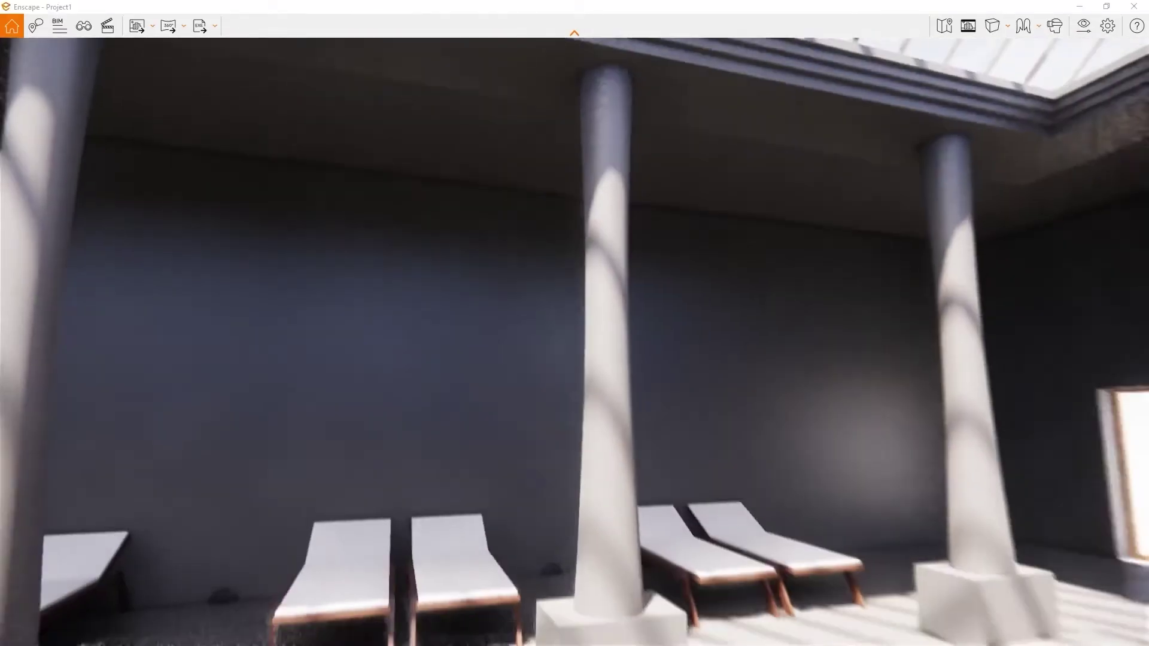
pyautogui.hotkey('alt', 'Tab')
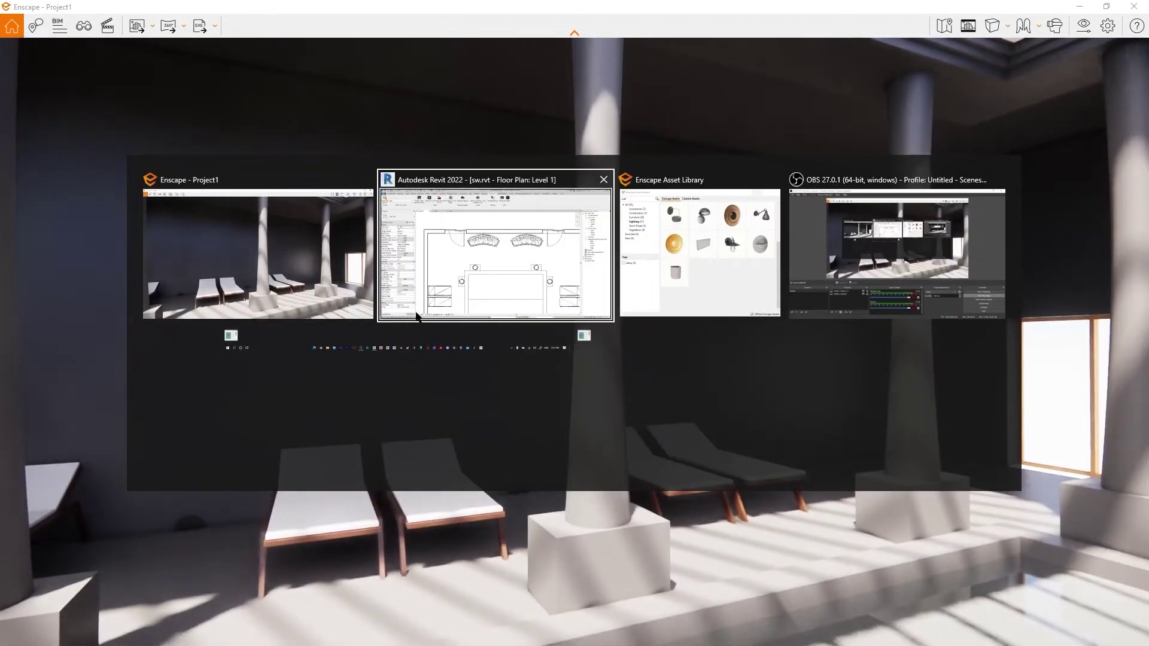
pyautogui.hotkey('alt', 'shift', 'Tab')
pyautogui.press('Right')
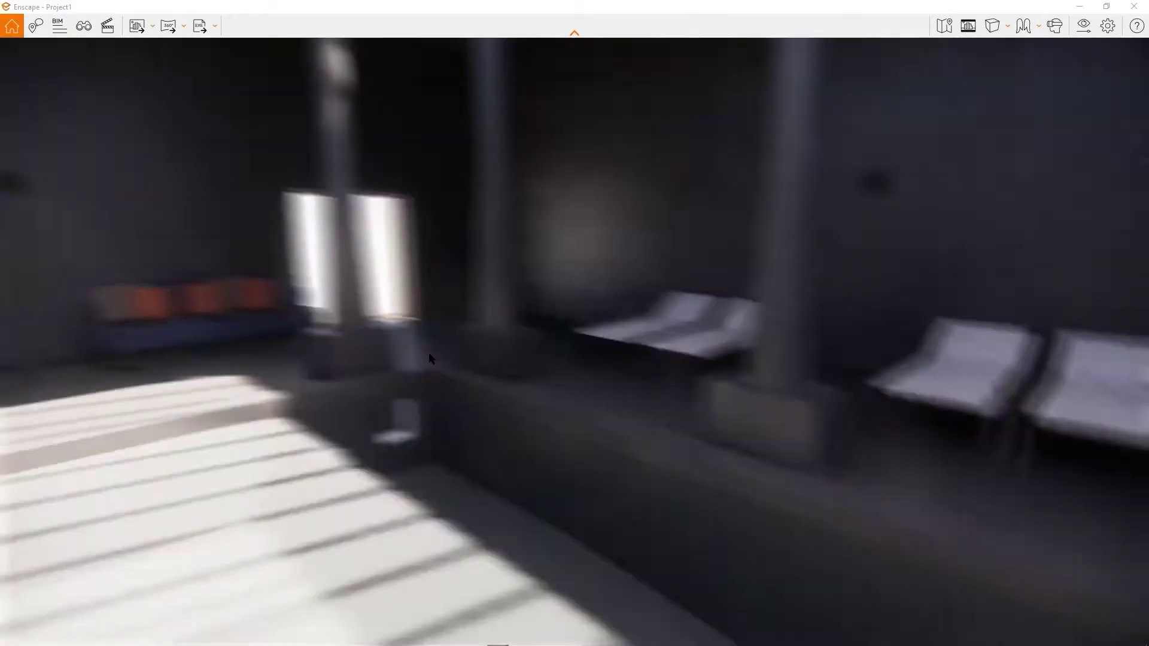
pyautogui.hotkey('alt', 'Tab')
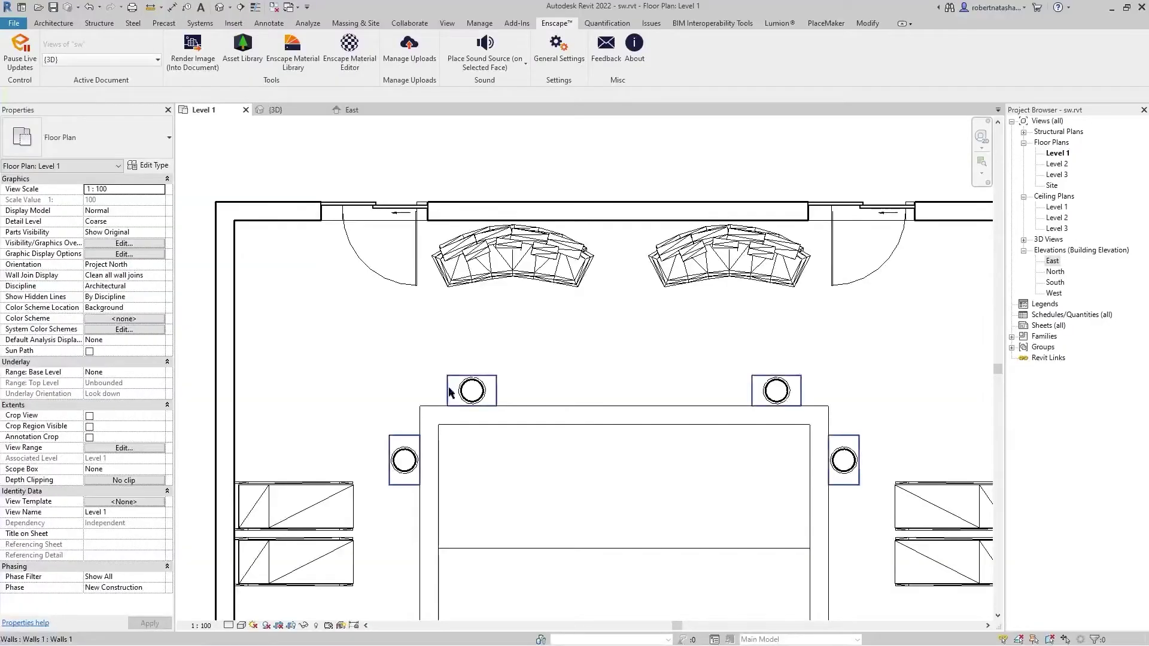
pyautogui.moveTo(447, 490); pyautogui.dragTo(452, 247, button='middle')
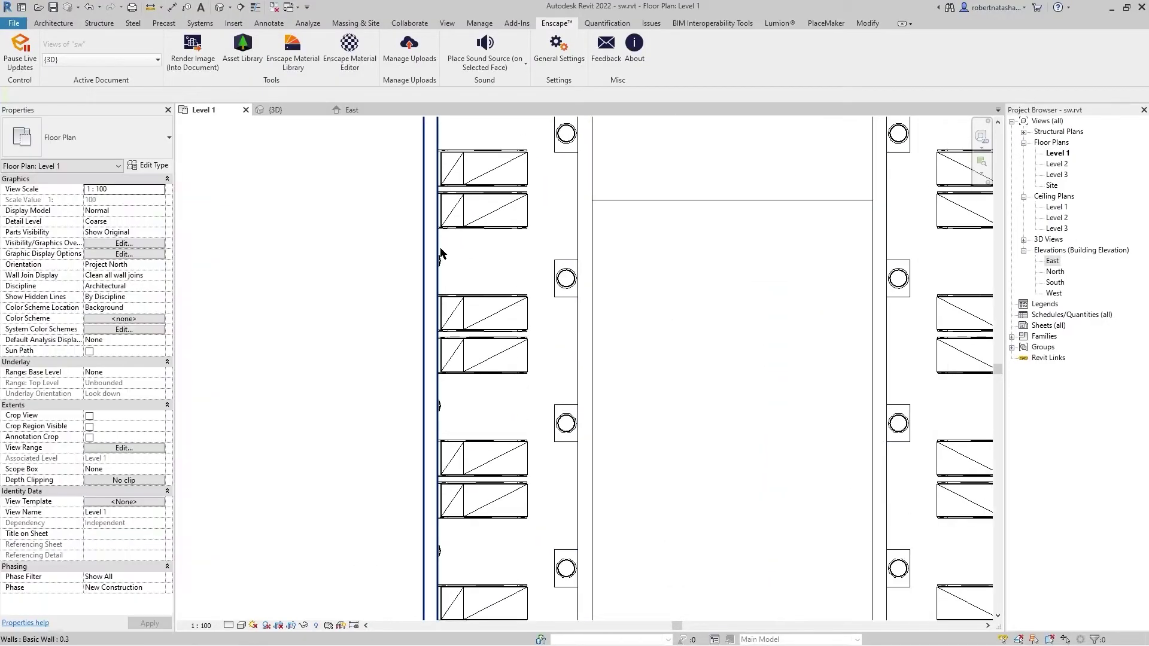
pyautogui.scroll(2, 440, 263)
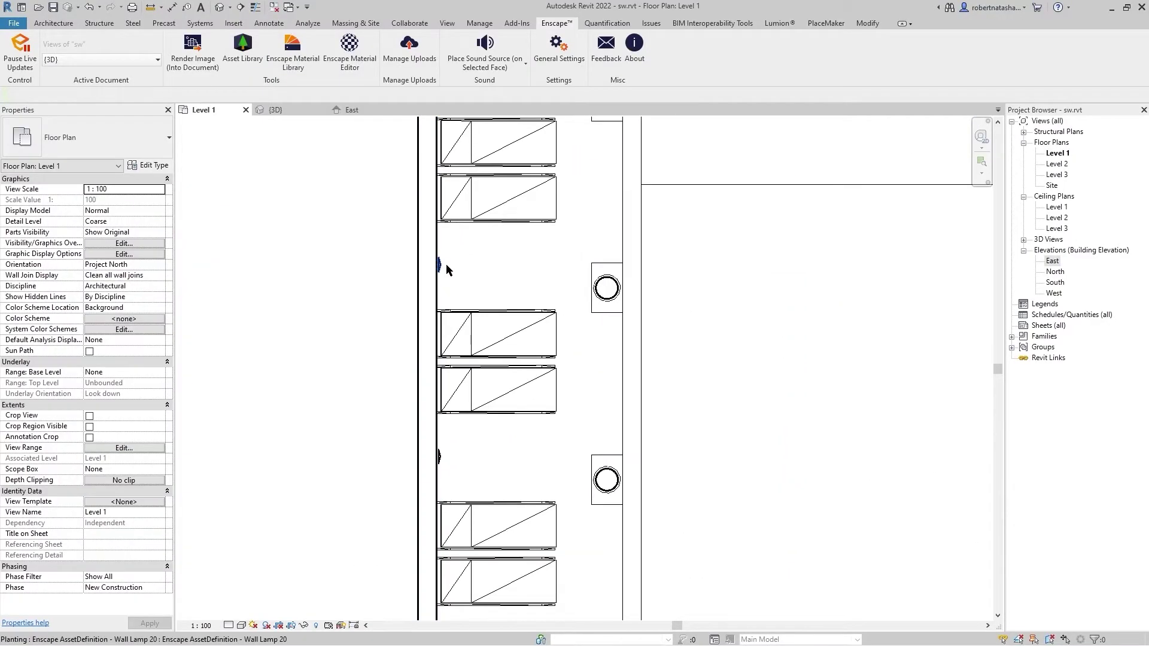
pyautogui.click(447, 270)
pyautogui.scroll(3, 446, 454)
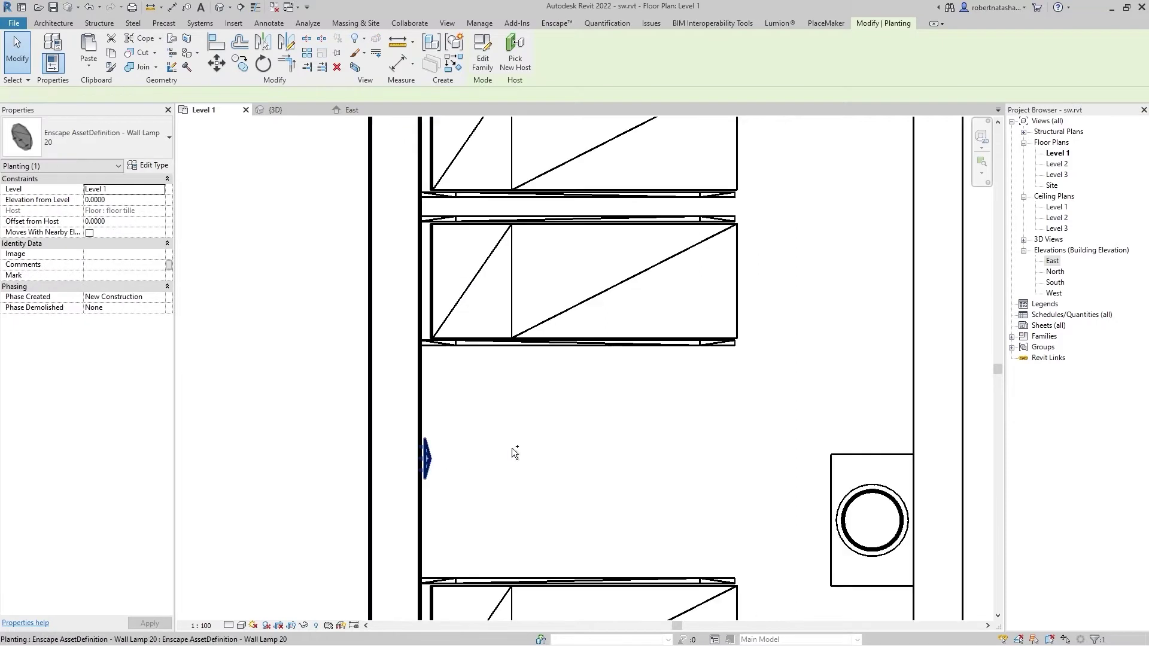
pyautogui.scroll(-3, 511, 448)
pyautogui.keyDown('ctrl'); pyautogui.click(531, 304); pyautogui.keyUp('ctrl')
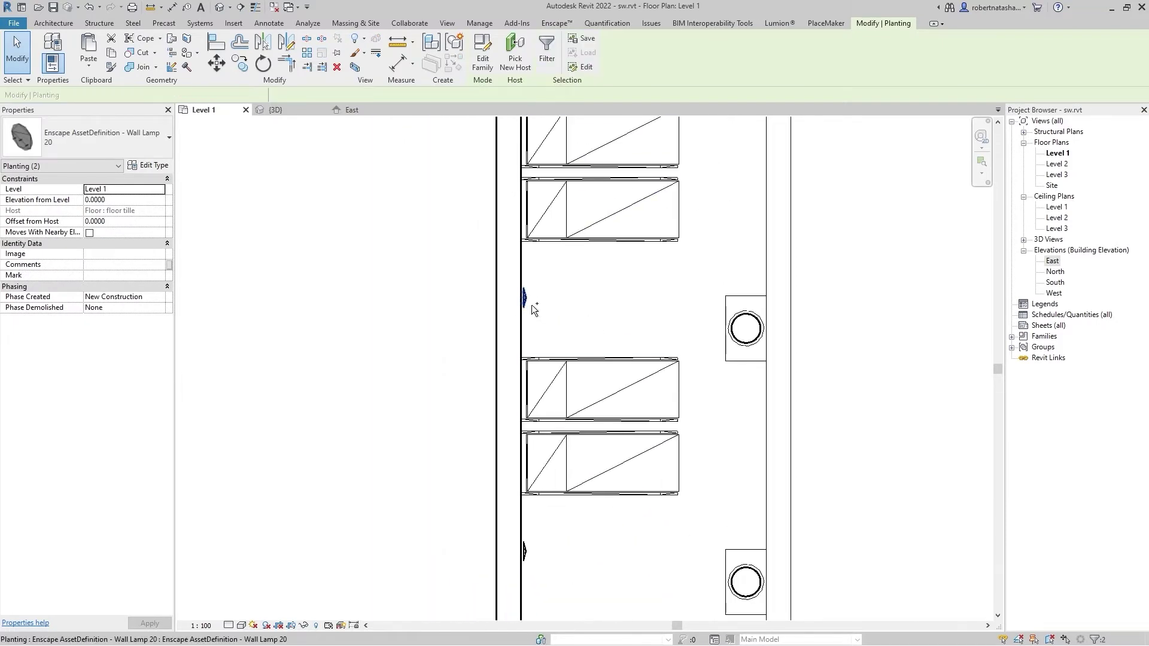
pyautogui.moveTo(531, 304); pyautogui.dragTo(559, 235, button='middle')
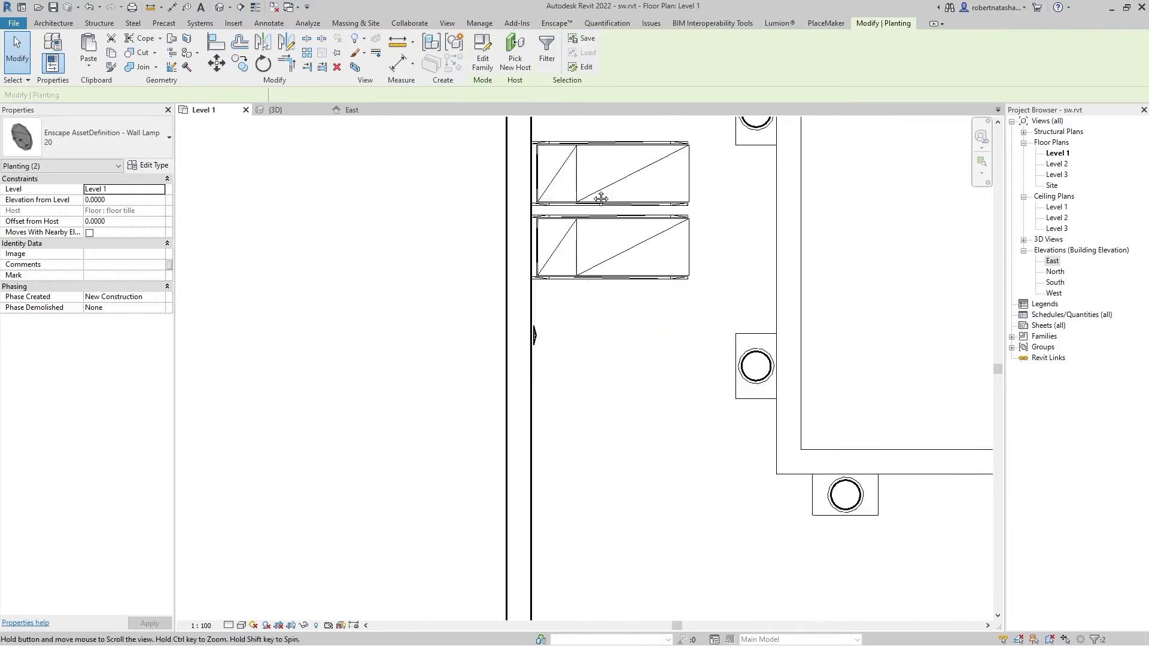
pyautogui.keyDown('ctrl'); pyautogui.click(544, 247); pyautogui.keyUp('ctrl')
pyautogui.scroll(-2, 651, 261)
pyautogui.scroll(-2, 539, 321)
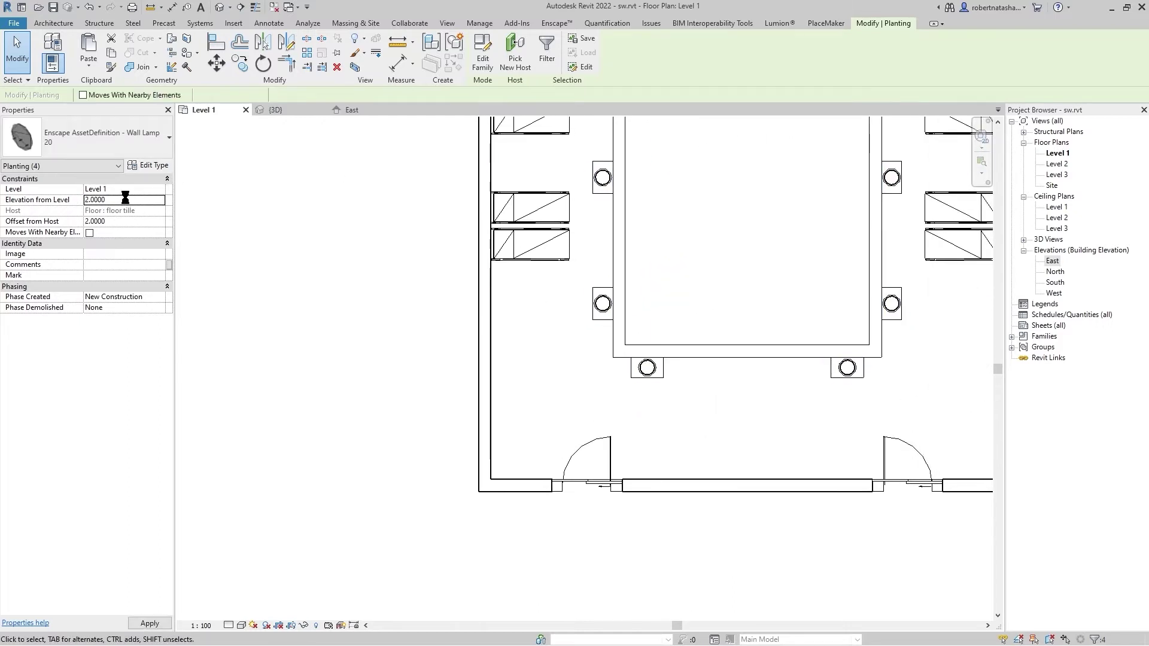
pyautogui.scroll(-2, 727, 244)
pyautogui.moveTo(697, 336); pyautogui.dragTo(637, 474, button='middle')
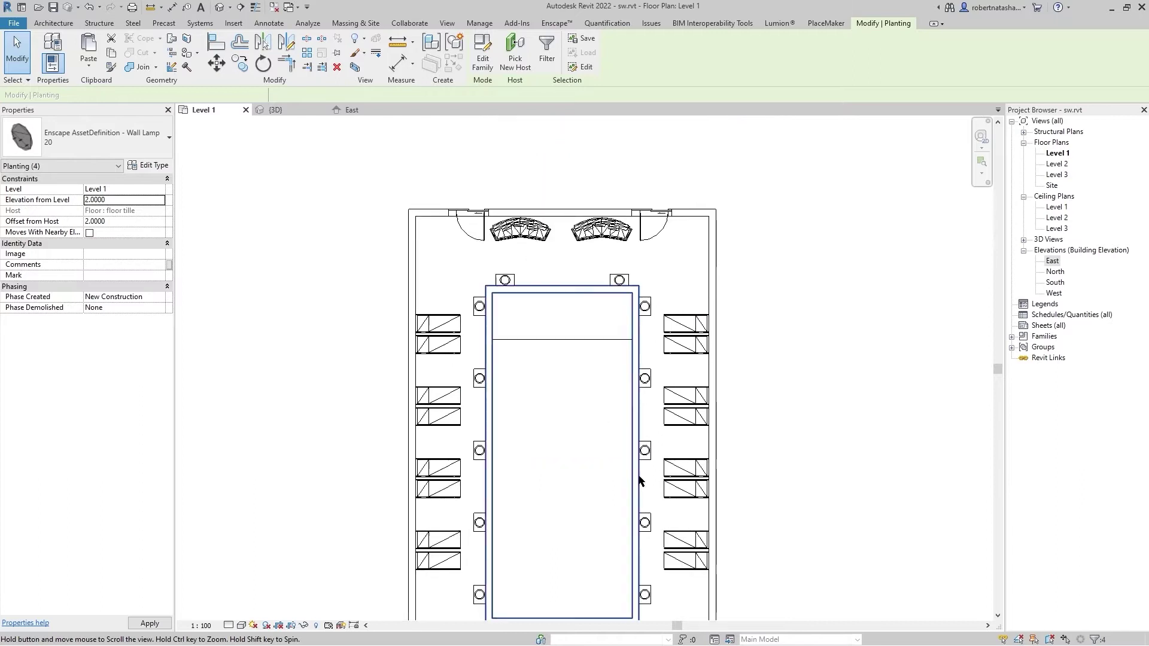
pyautogui.click(602, 230)
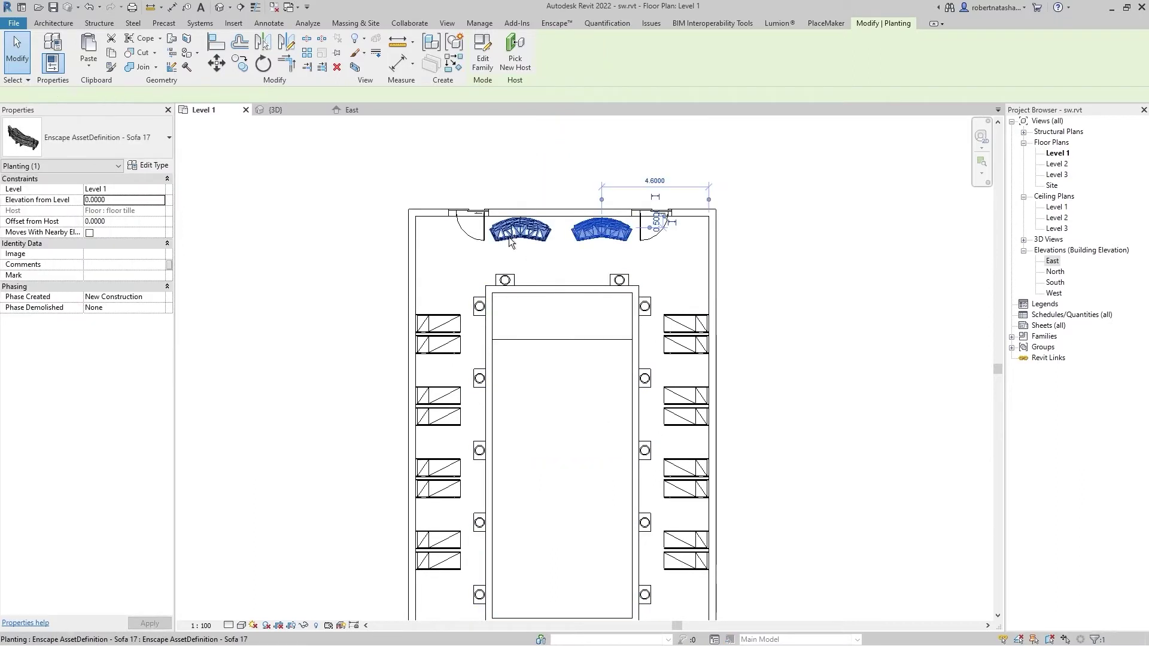
# - Mirror copies of both Sofa 17 sofas onto the pool room's bottom wall
pyautogui.keyDown('ctrl'); pyautogui.click(509, 237); pyautogui.keyUp('ctrl')
pyautogui.click(287, 42)
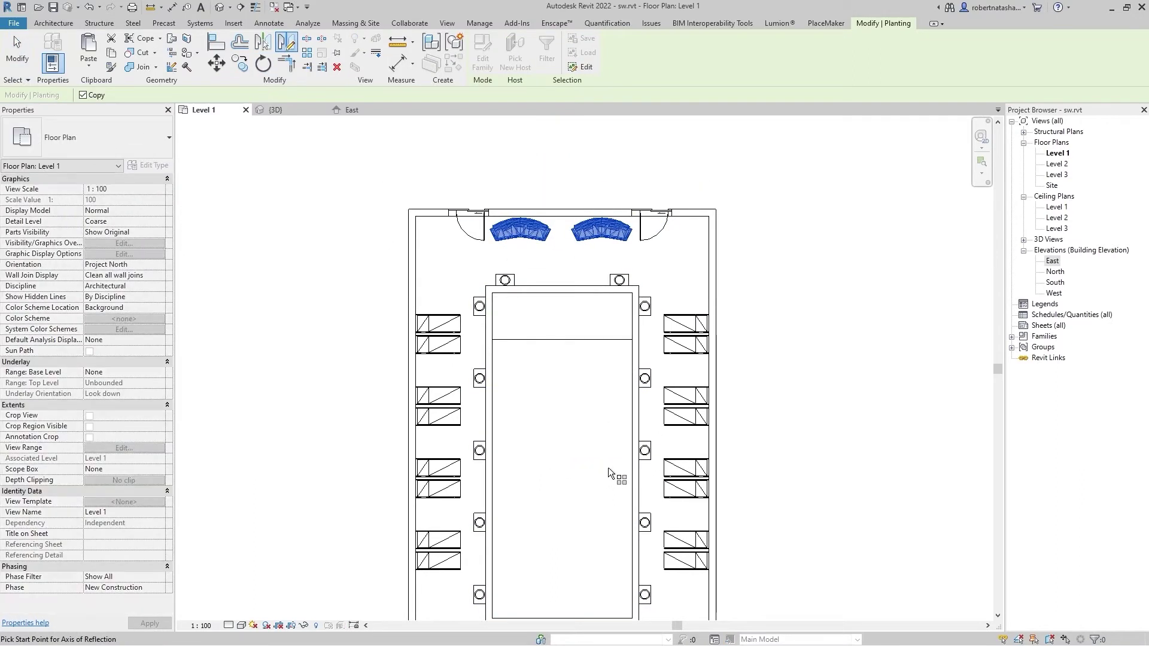
pyautogui.scroll(-1, 616, 468)
pyautogui.click(628, 463)
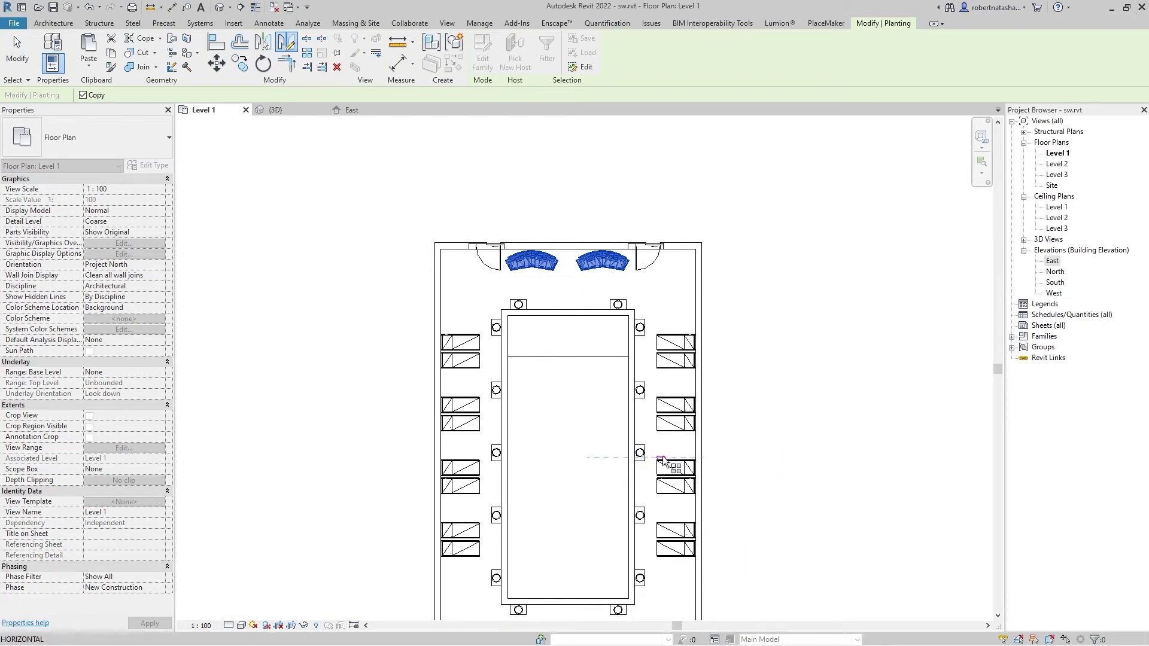
pyautogui.click(664, 461)
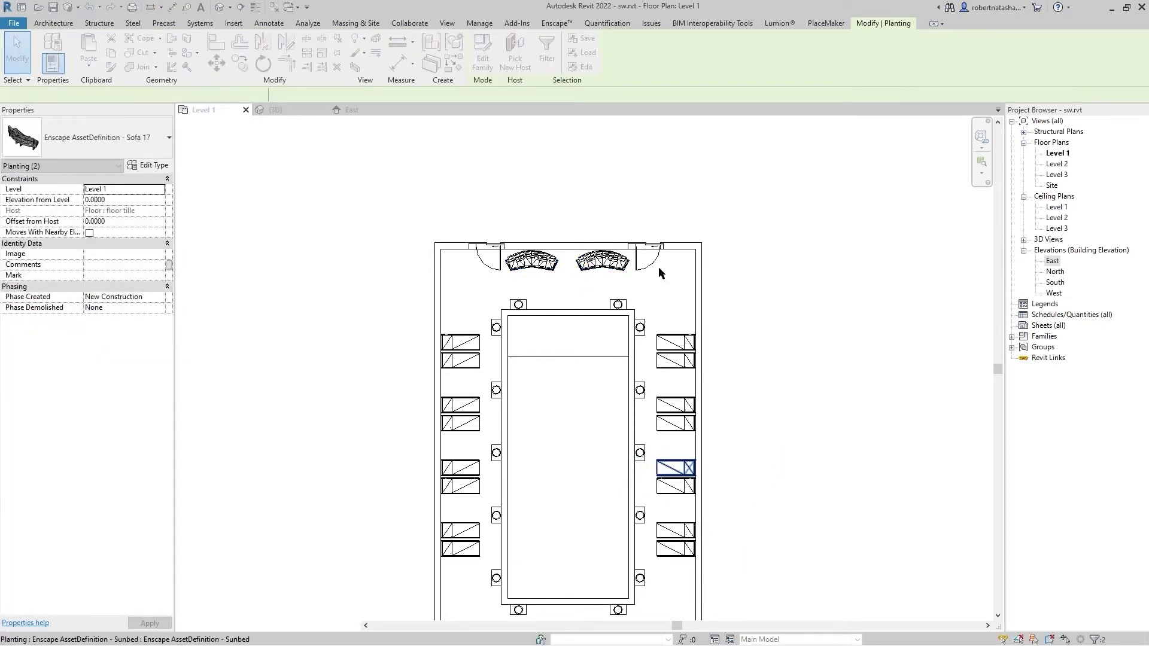
pyautogui.moveTo(646, 478); pyautogui.dragTo(640, 291, button='middle')
pyautogui.click(568, 341)
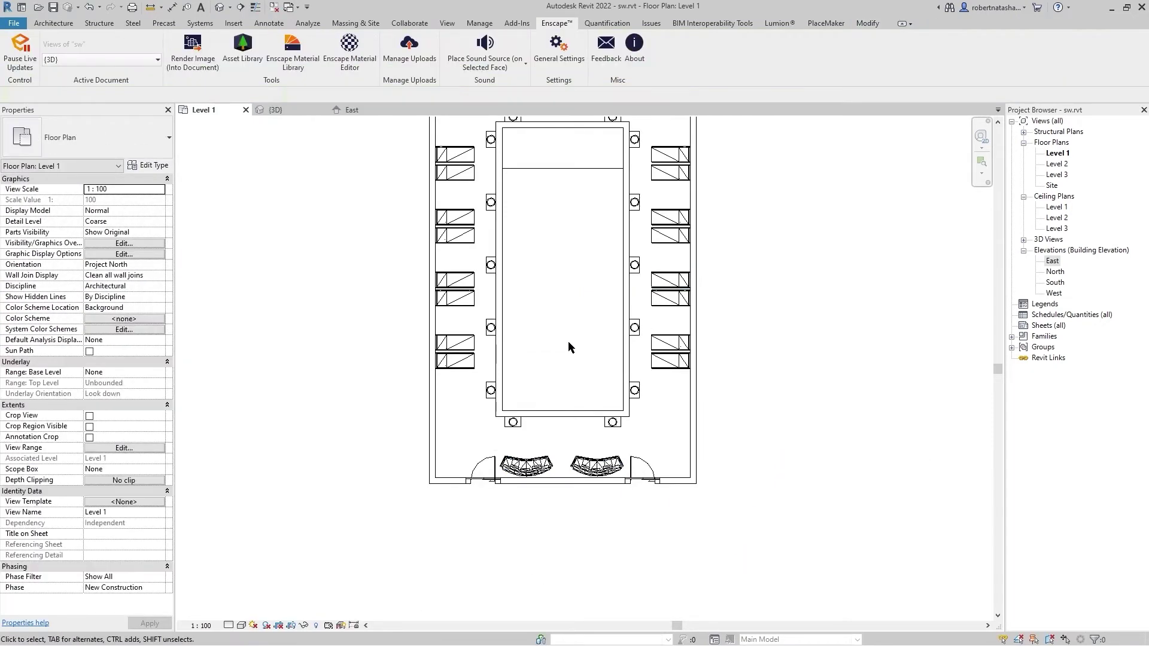
# - Place Wall Lamp 20 from the Enscape library on the bottom wall behind the sofas and edit its elevation
pyautogui.click(249, 64)
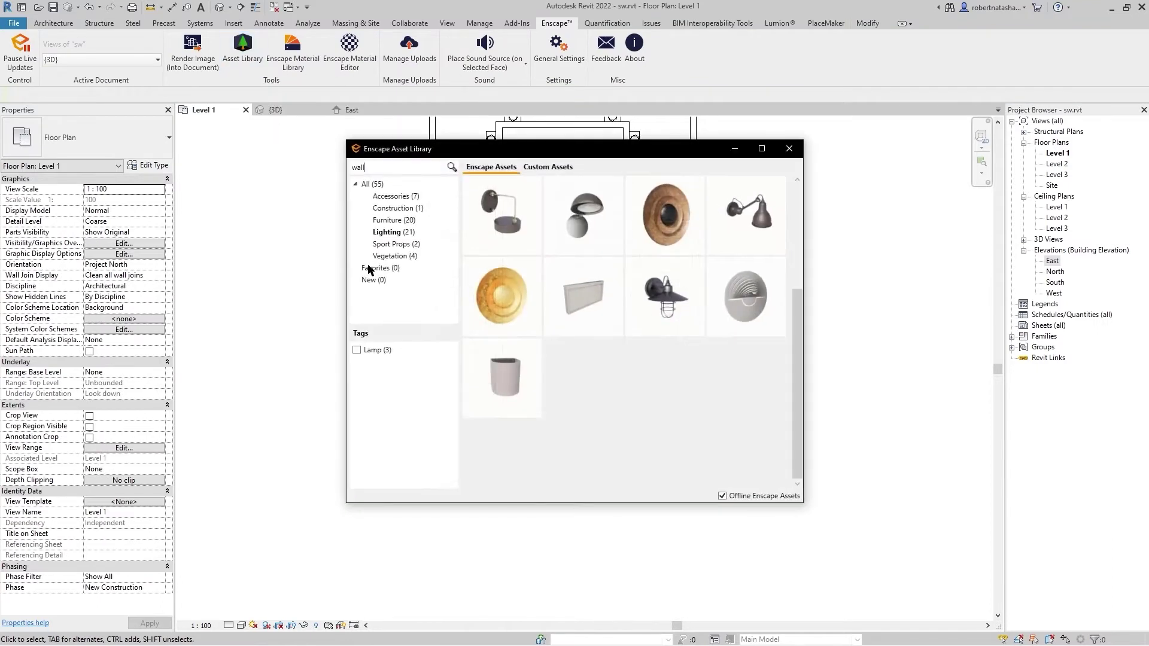
pyautogui.click(715, 266)
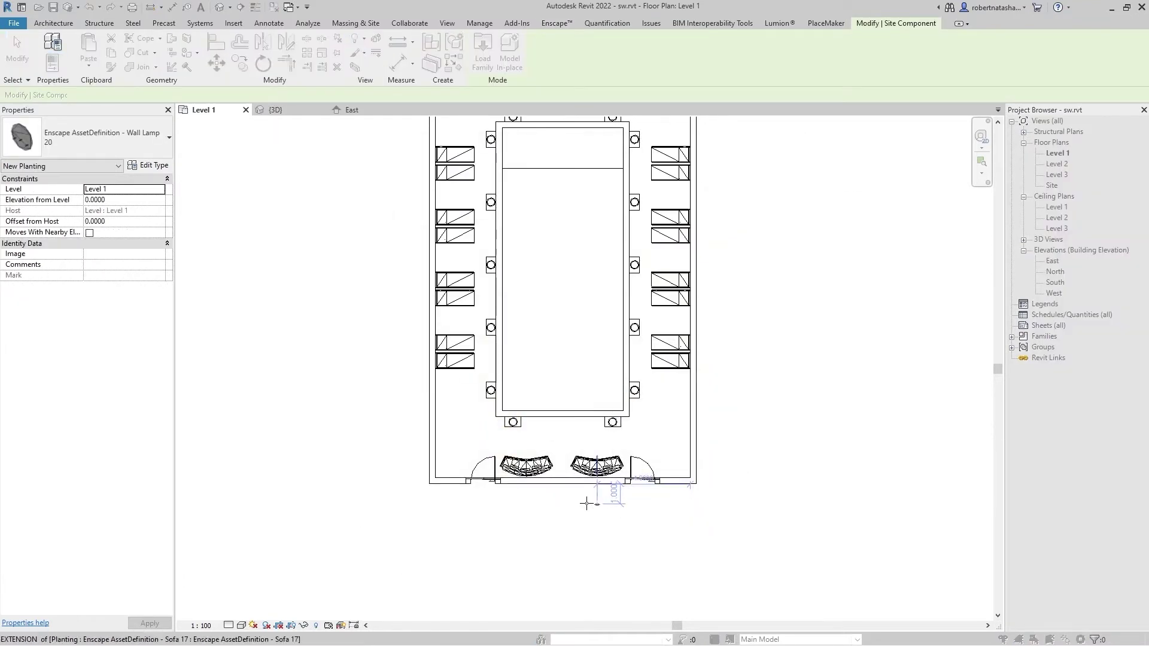
pyautogui.scroll(5, 570, 496)
pyautogui.scroll(3, 570, 497)
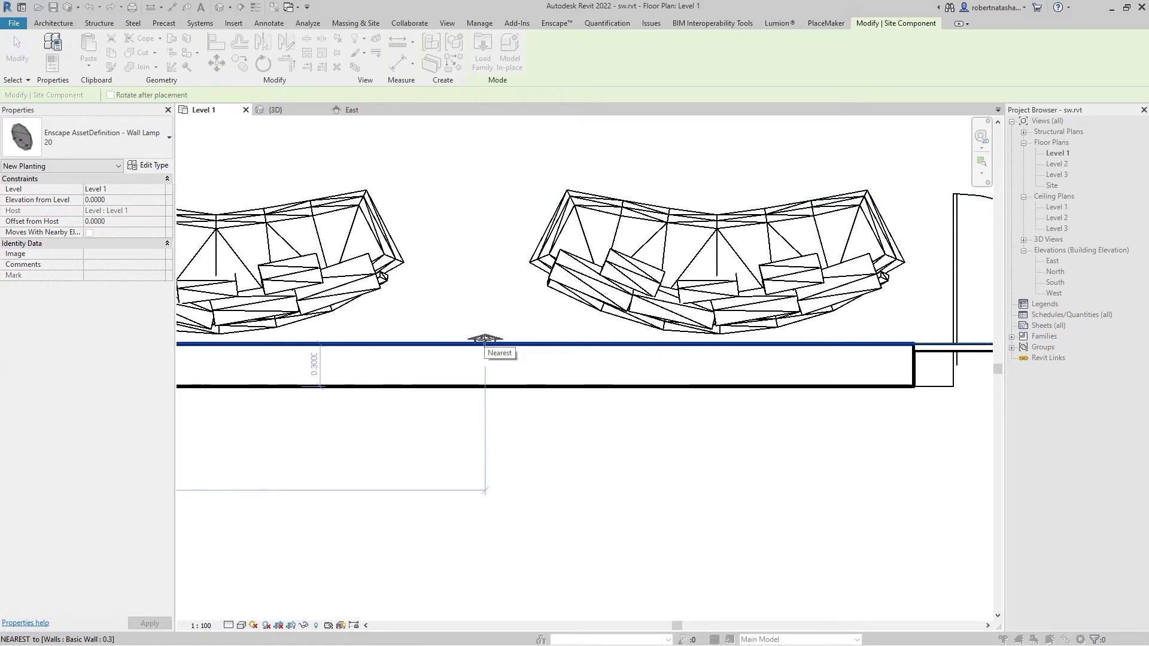
pyautogui.click(473, 341)
pyautogui.press('Escape')
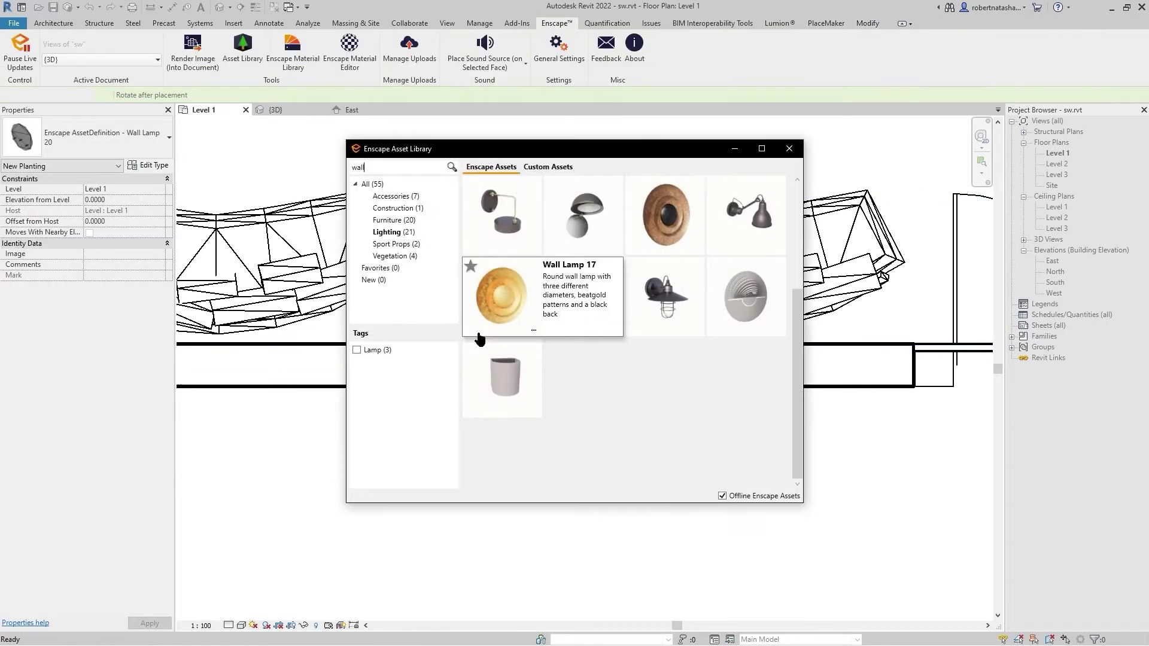
pyautogui.click(788, 148)
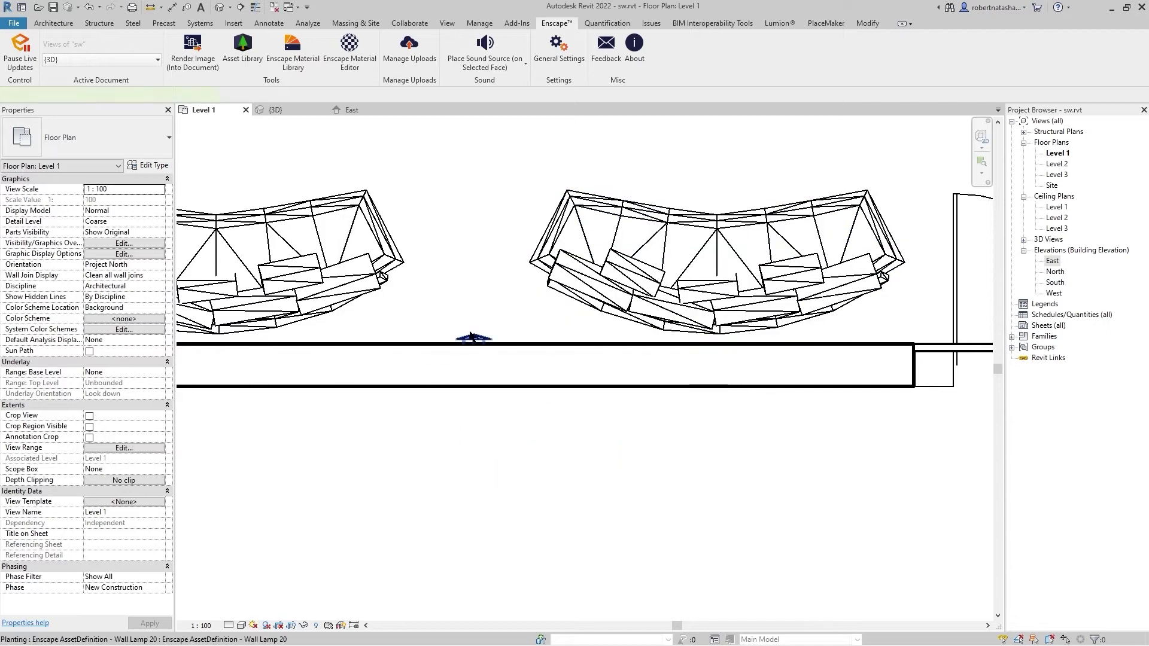
pyautogui.click(470, 337)
pyautogui.click(133, 199)
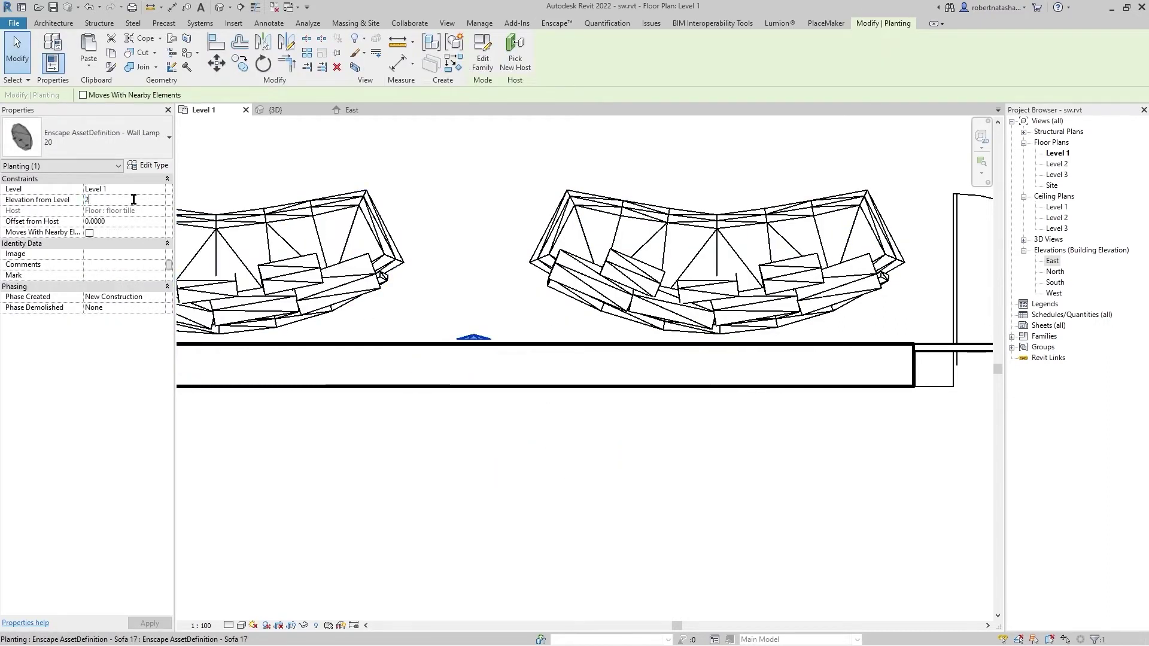
# - Apply the 2.0 lamp elevation and review the round wall lamps in Enscape's live render
pyautogui.click(460, 214)
pyautogui.hotkey('alt', 'Tab')
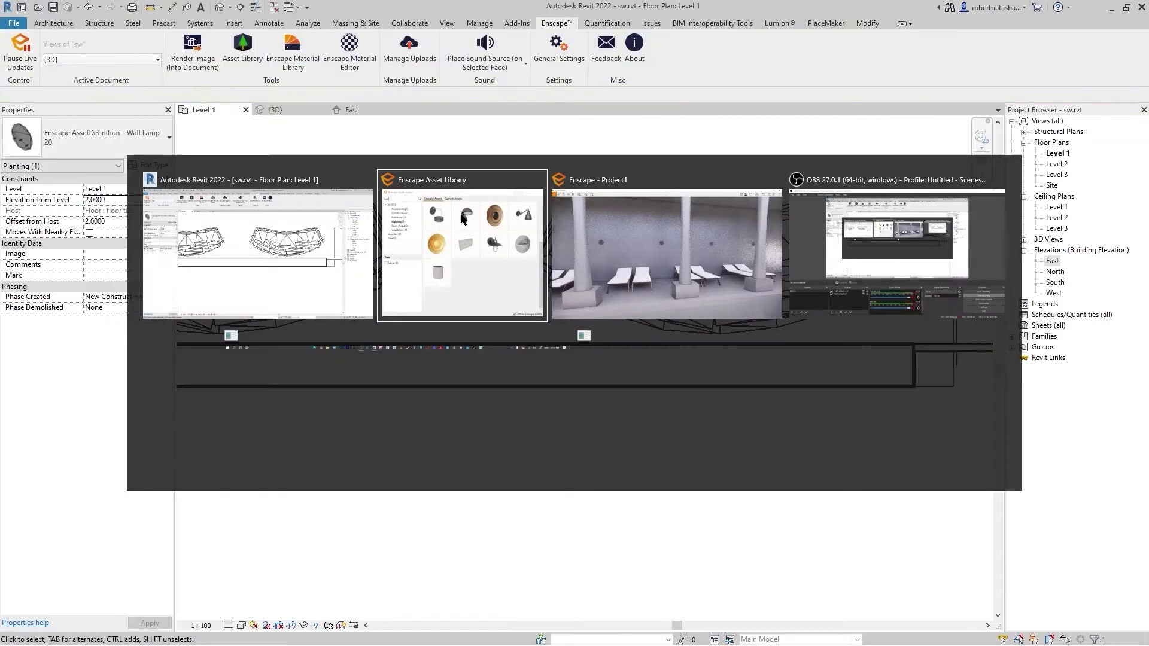
pyautogui.hotkey('alt', 'Tab')
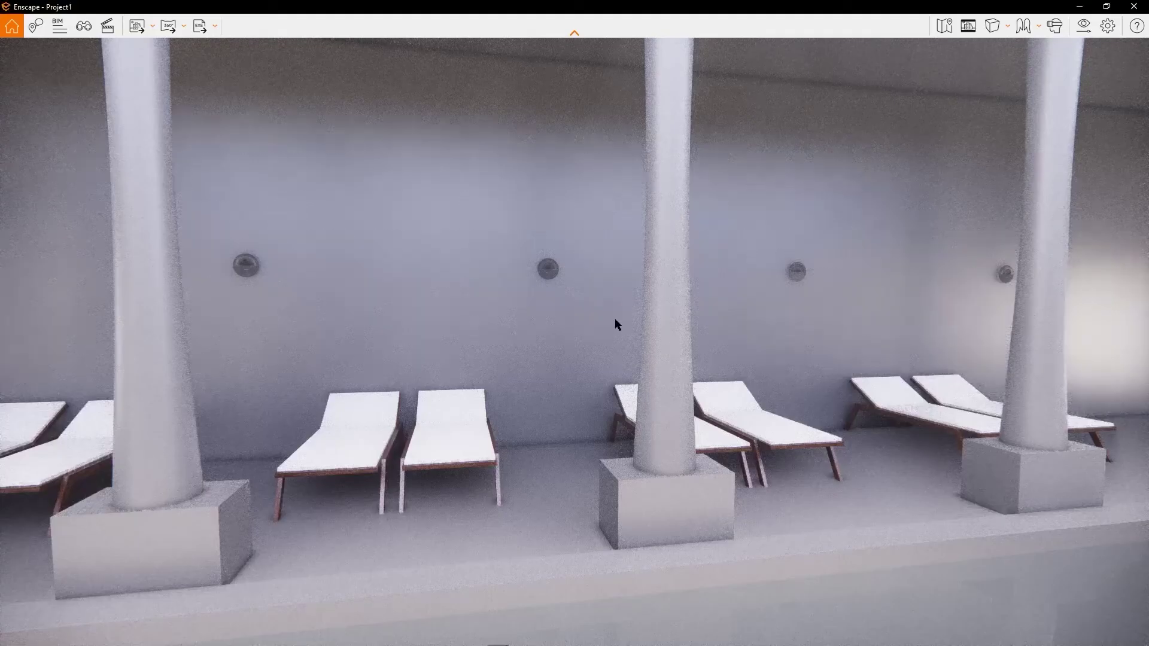
pyautogui.moveTo(617, 324)
pyautogui.mouseDown()
pyautogui.moveTo(538, 326)
pyautogui.moveTo(615, 323)
pyautogui.mouseUp()
pyautogui.hotkey('alt', 'Tab')
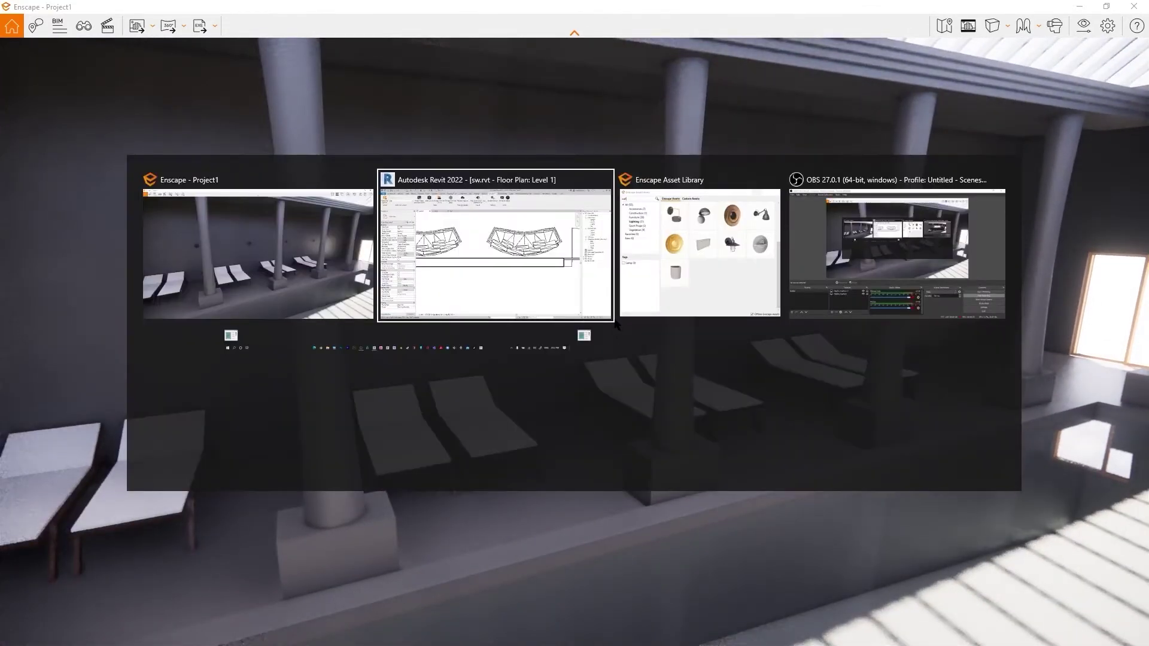
pyautogui.scroll(-5, 682, 325)
# - Zoom out to the whole pool room and show the Enscape Asset Library's Furniture category
pyautogui.scroll(-2, 682, 325)
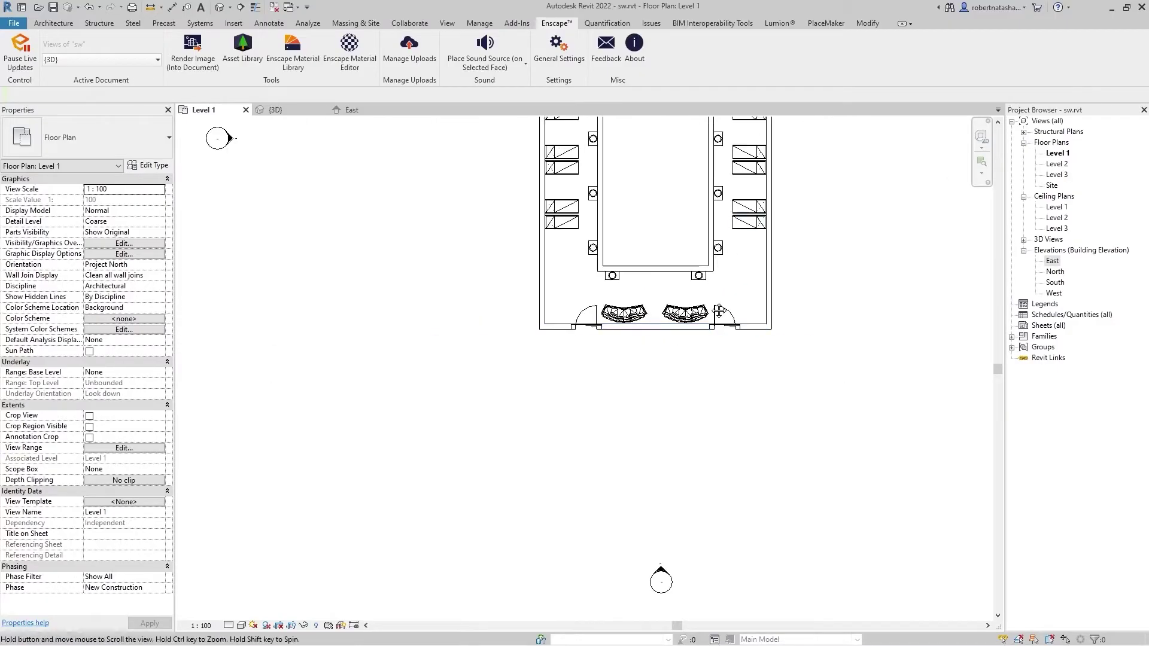
pyautogui.moveTo(682, 325)
pyautogui.mouseDown(button='middle')
pyautogui.moveTo(687, 480)
pyautogui.moveTo(638, 499)
pyautogui.moveTo(583, 450)
pyautogui.mouseUp(button='middle')
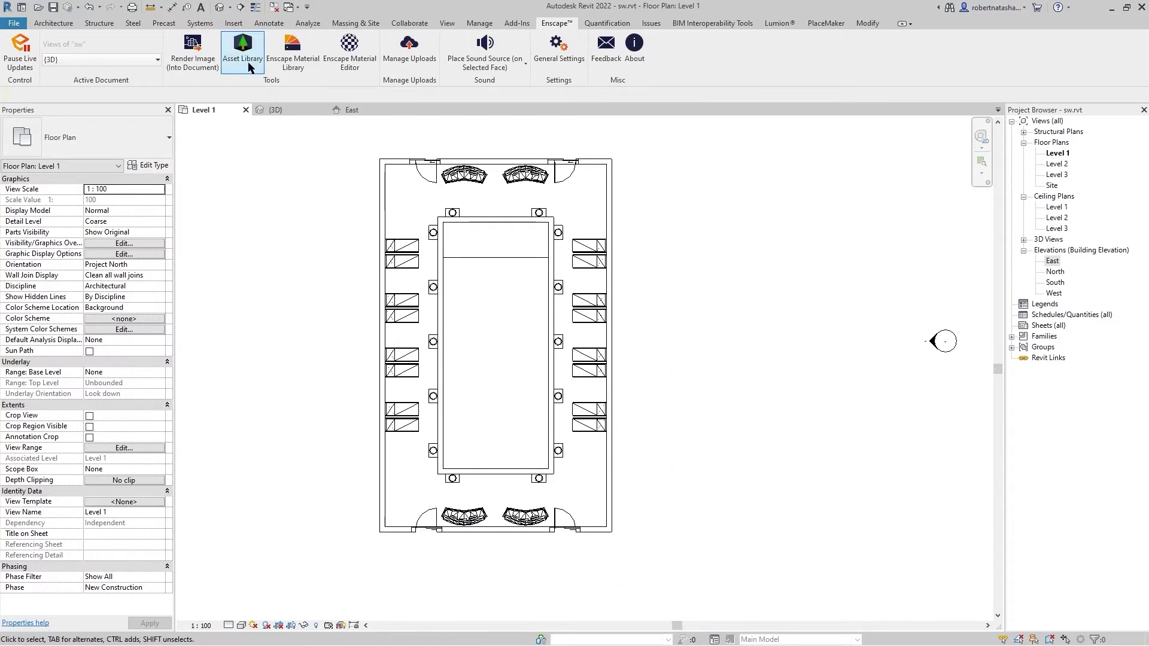
pyautogui.click(242, 48)
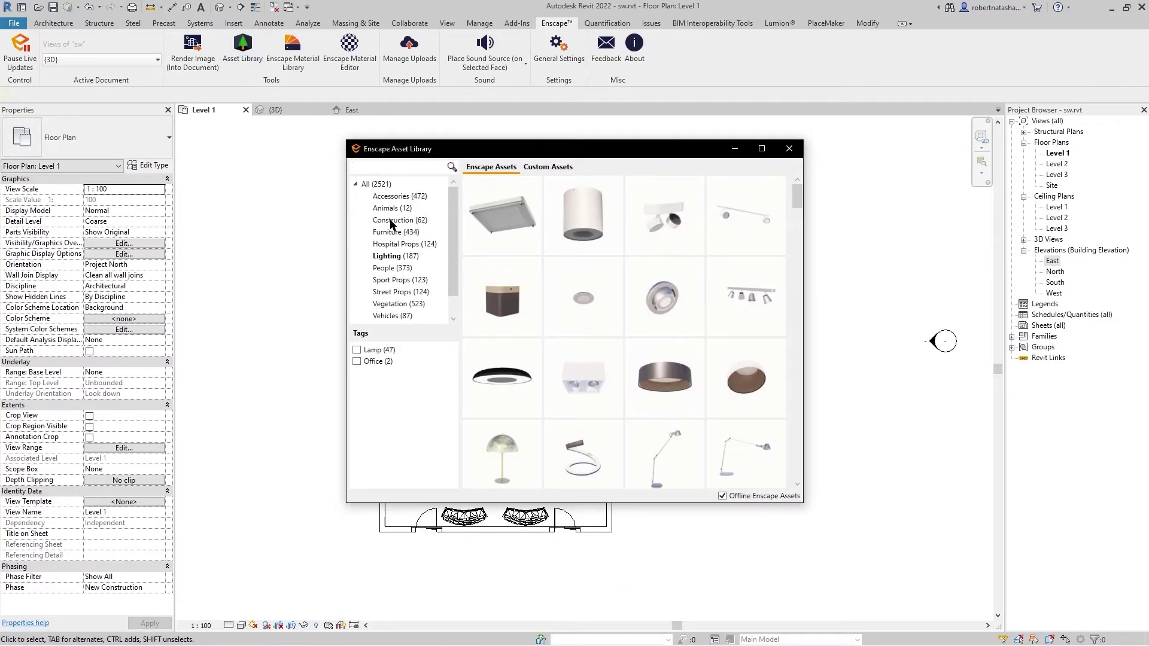
pyautogui.click(403, 234)
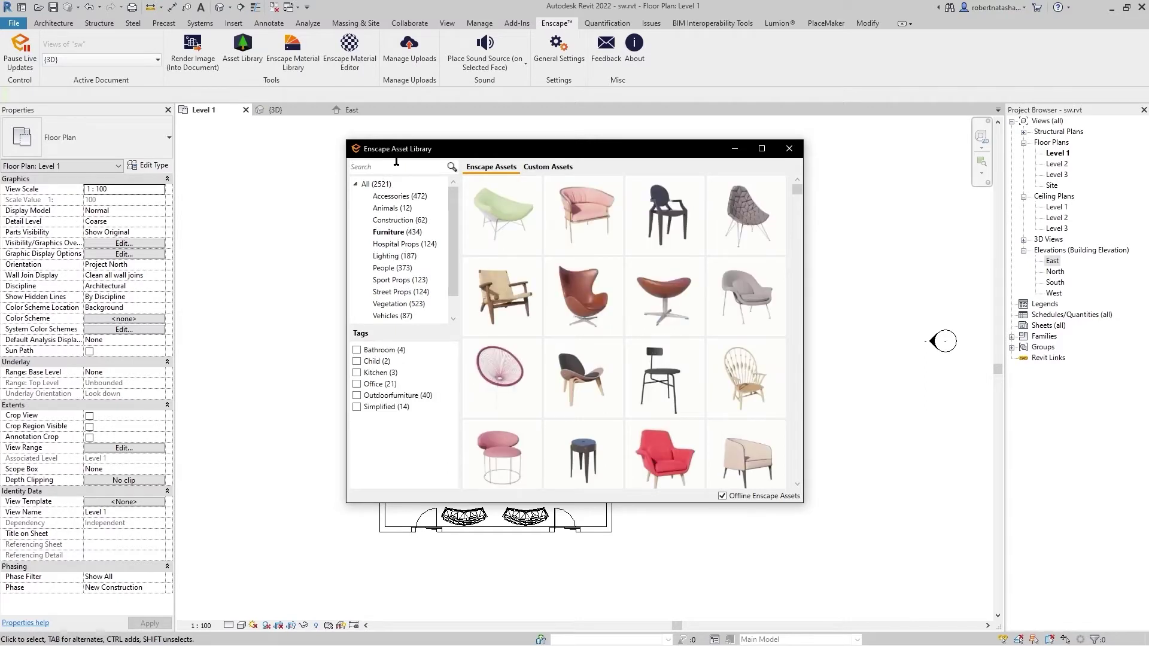
# - Search the asset library for 'table' and browse the results to the round side tables
pyautogui.write('table')
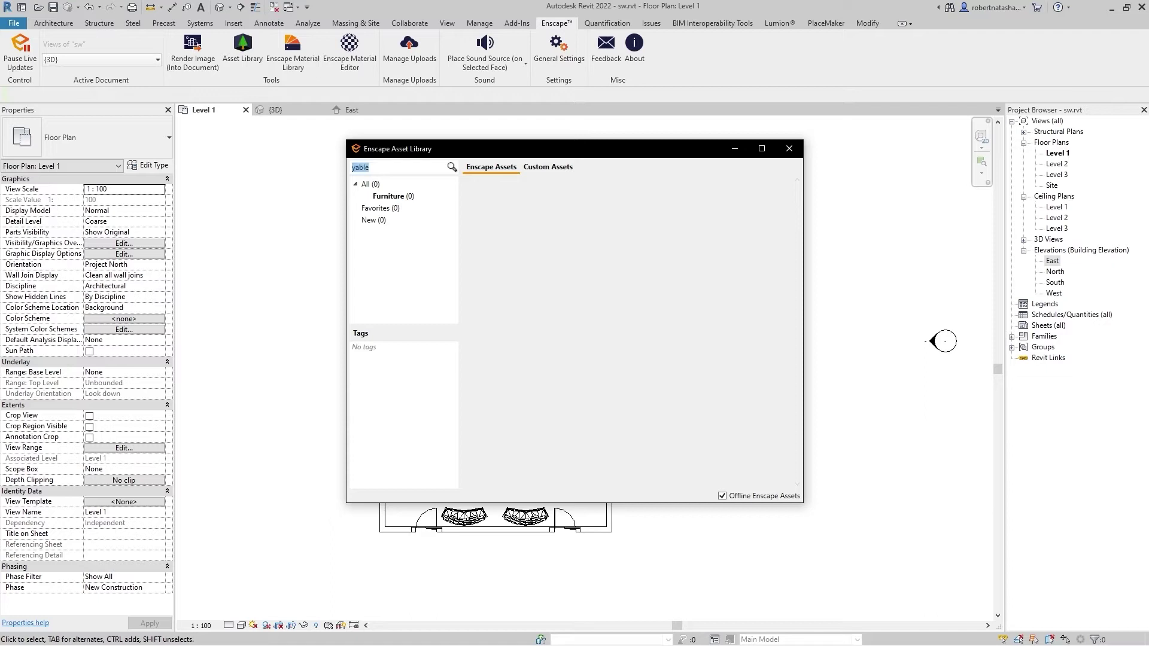
pyautogui.write('le')
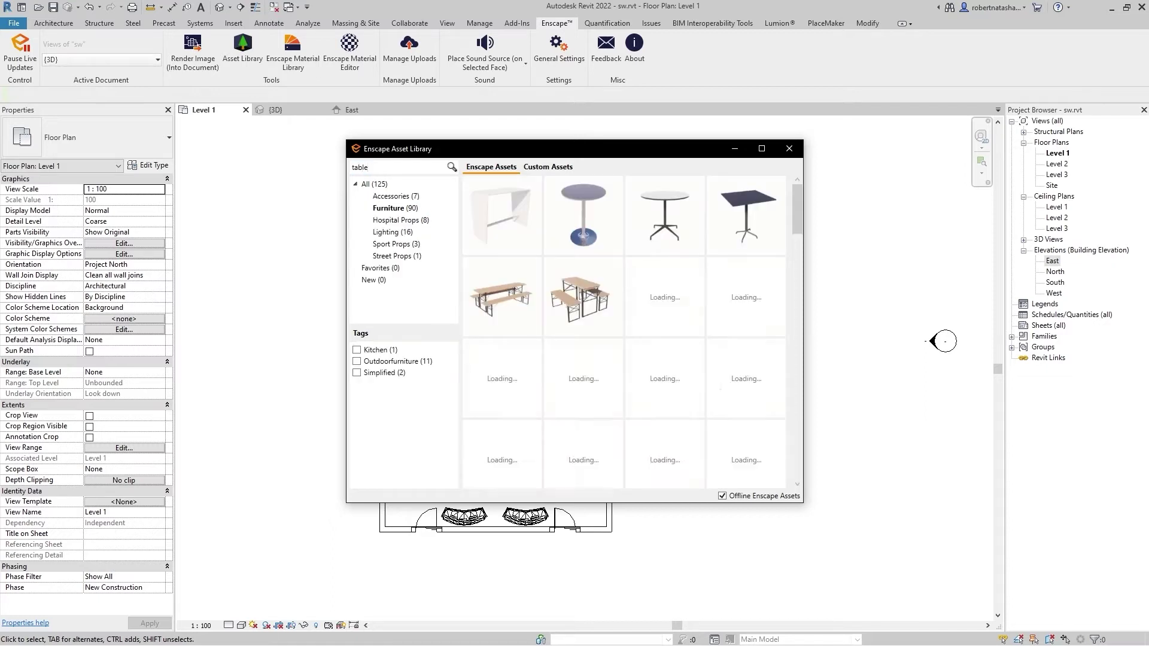
pyautogui.scroll(-3, 717, 377)
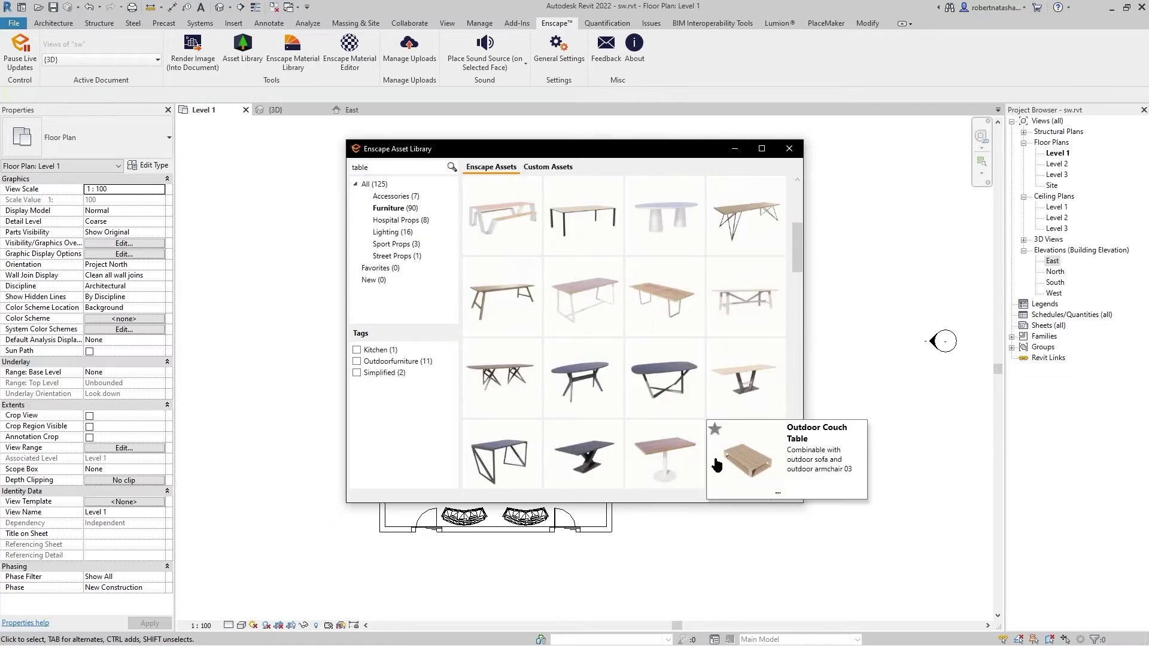
pyautogui.scroll(-3, 715, 459)
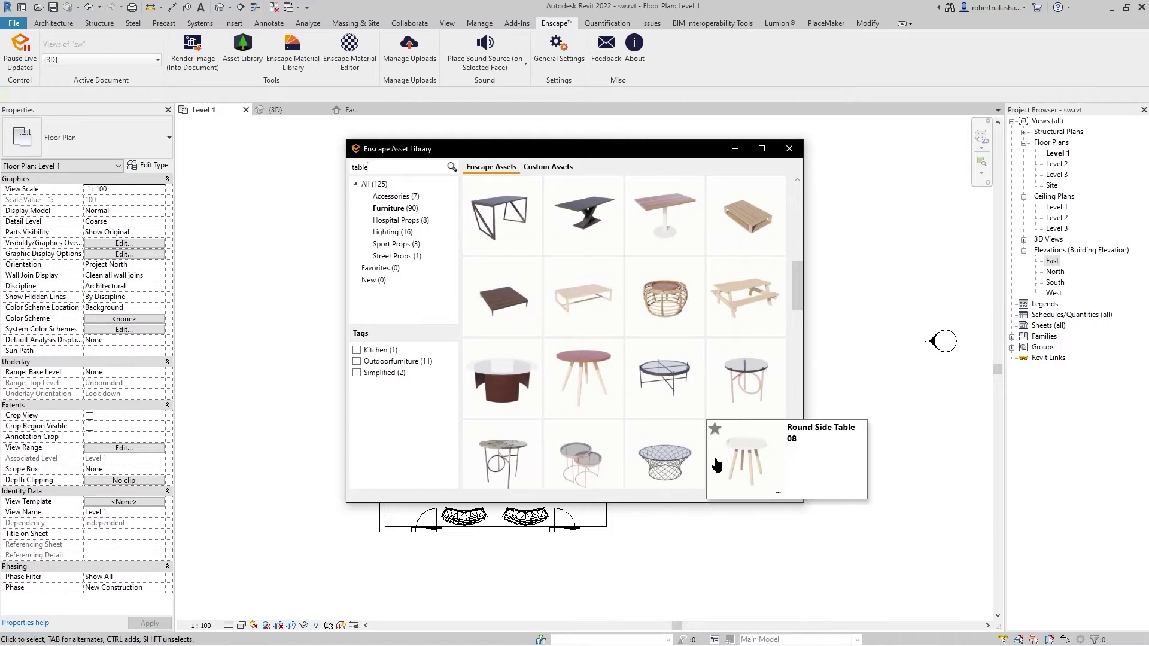
pyautogui.scroll(-2, 716, 464)
pyautogui.scroll(-1, 716, 464)
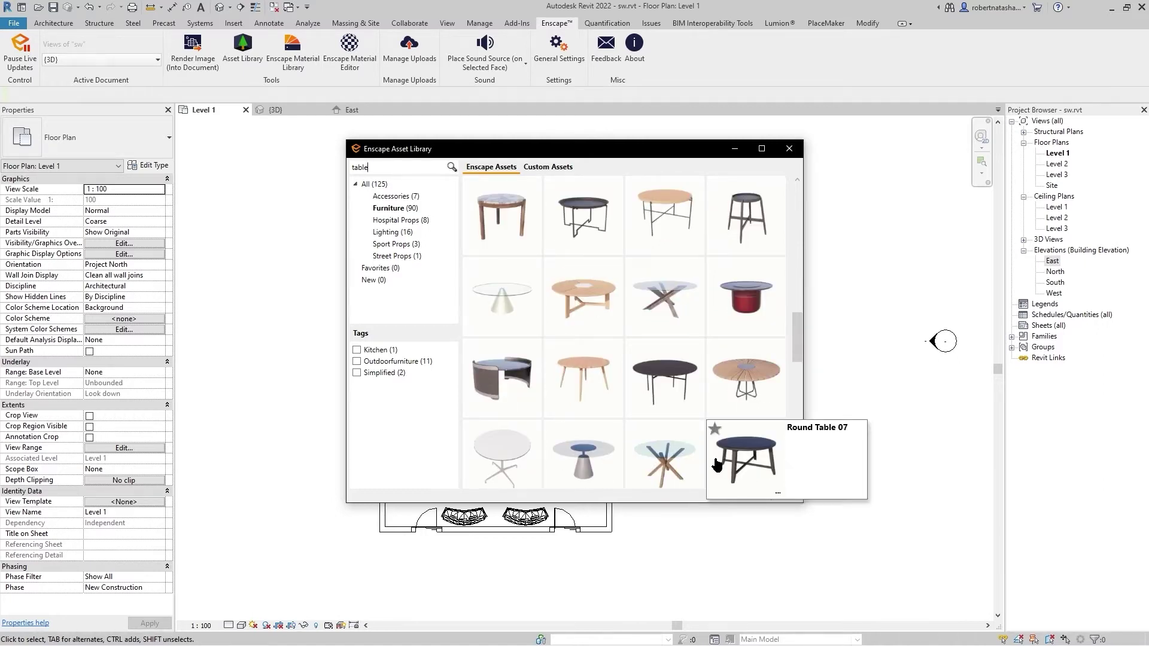
pyautogui.scroll(-3, 717, 465)
pyautogui.scroll(-1, 716, 464)
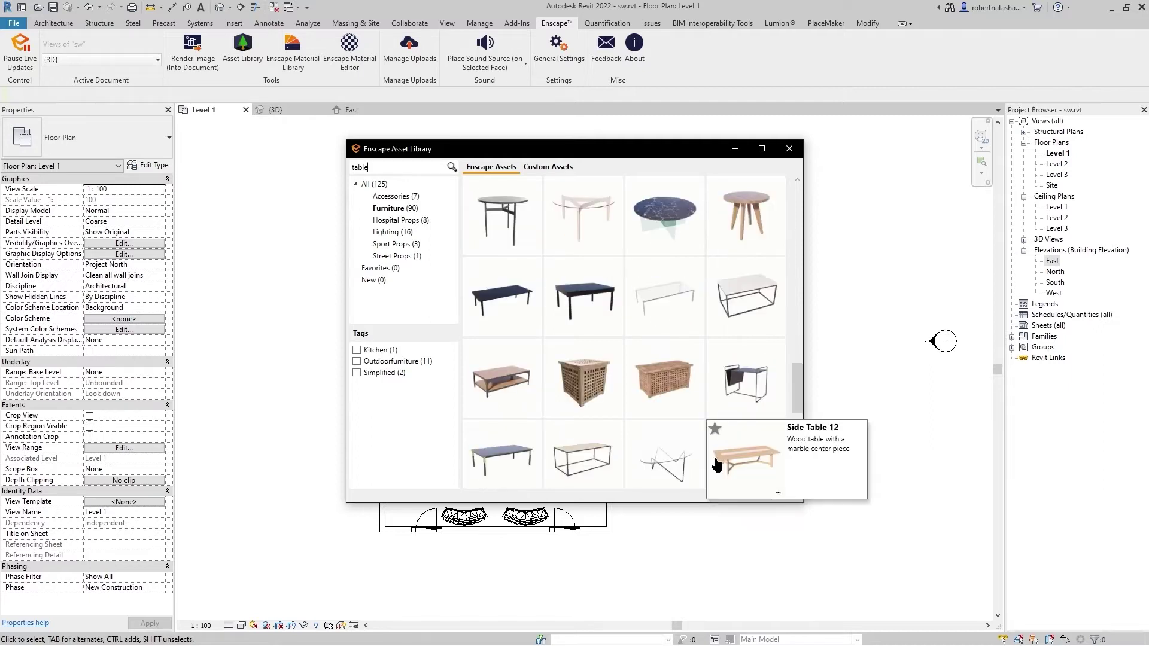
pyautogui.scroll(-2, 716, 465)
pyautogui.scroll(-2, 715, 461)
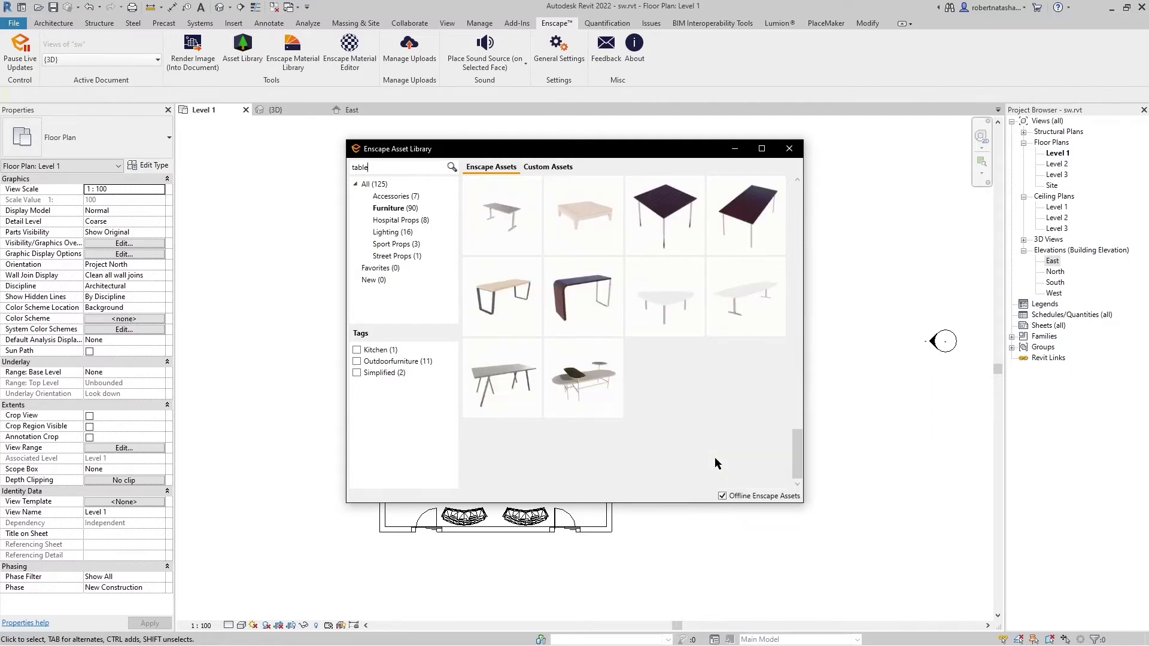
pyautogui.scroll(2, 715, 461)
pyautogui.scroll(2, 715, 461)
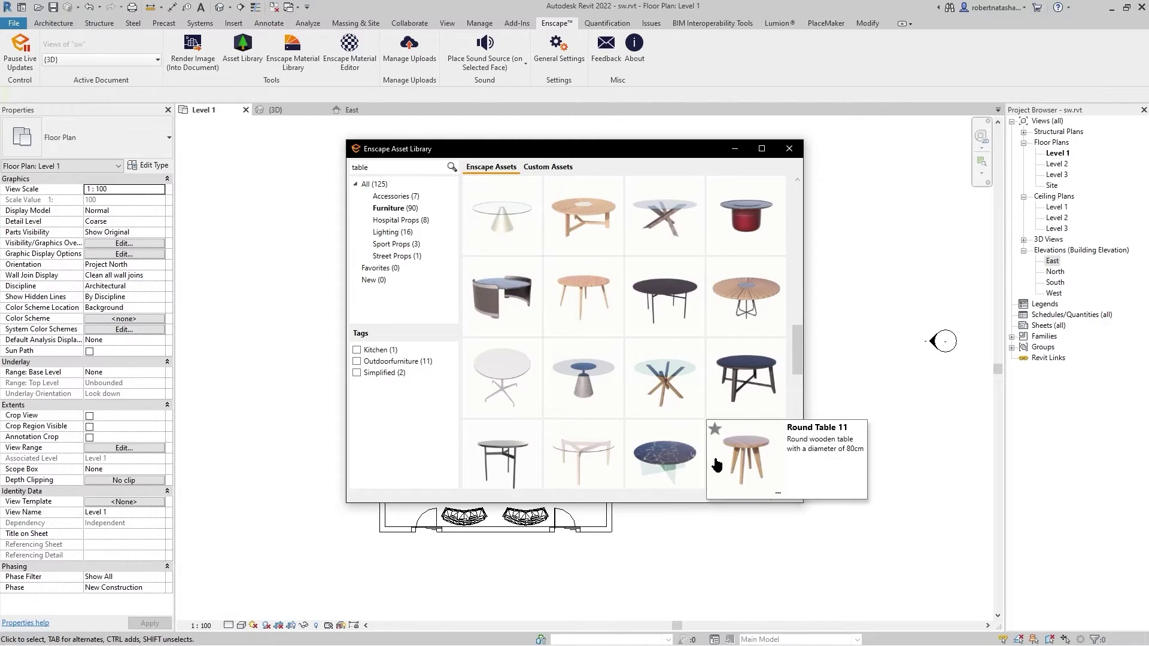
pyautogui.scroll(1, 715, 461)
pyautogui.scroll(2, 716, 461)
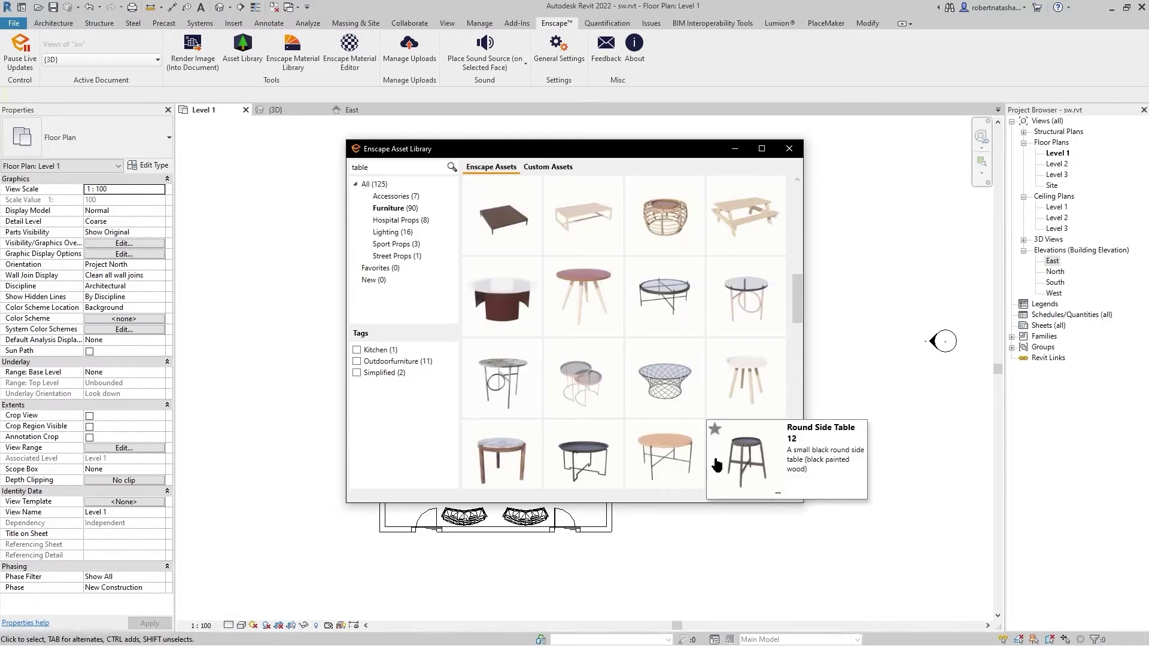
pyautogui.moveTo(500, 457)
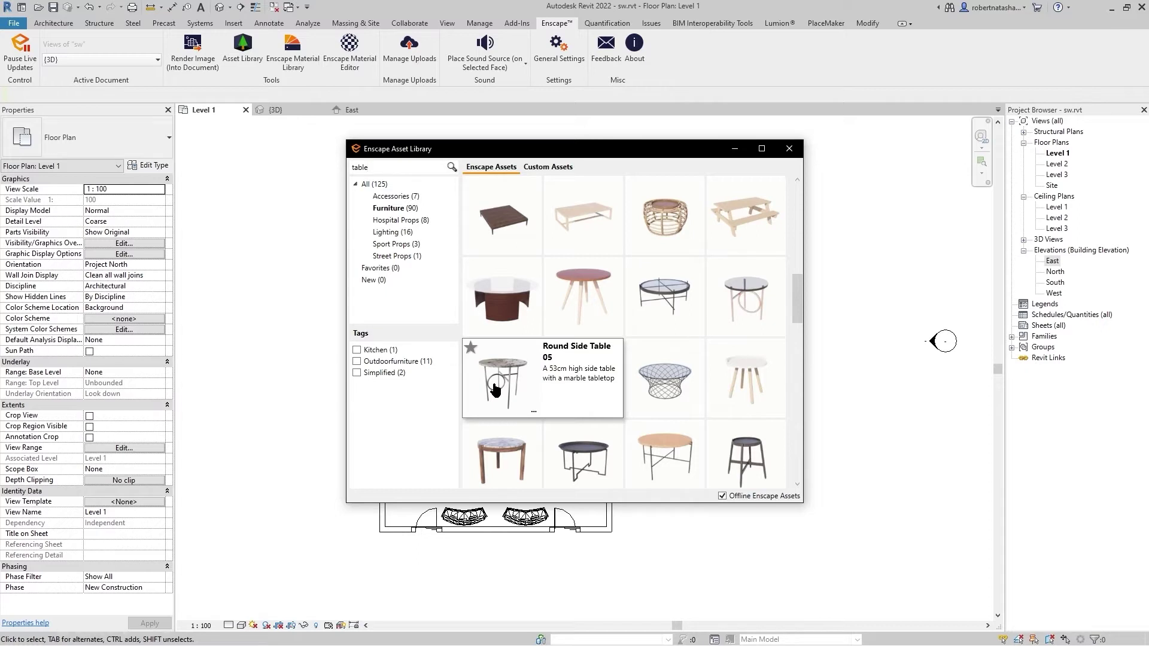
# - Place Round Side Table 05 beside the top-left sunbeds, then stop placing tables
pyautogui.click(495, 388)
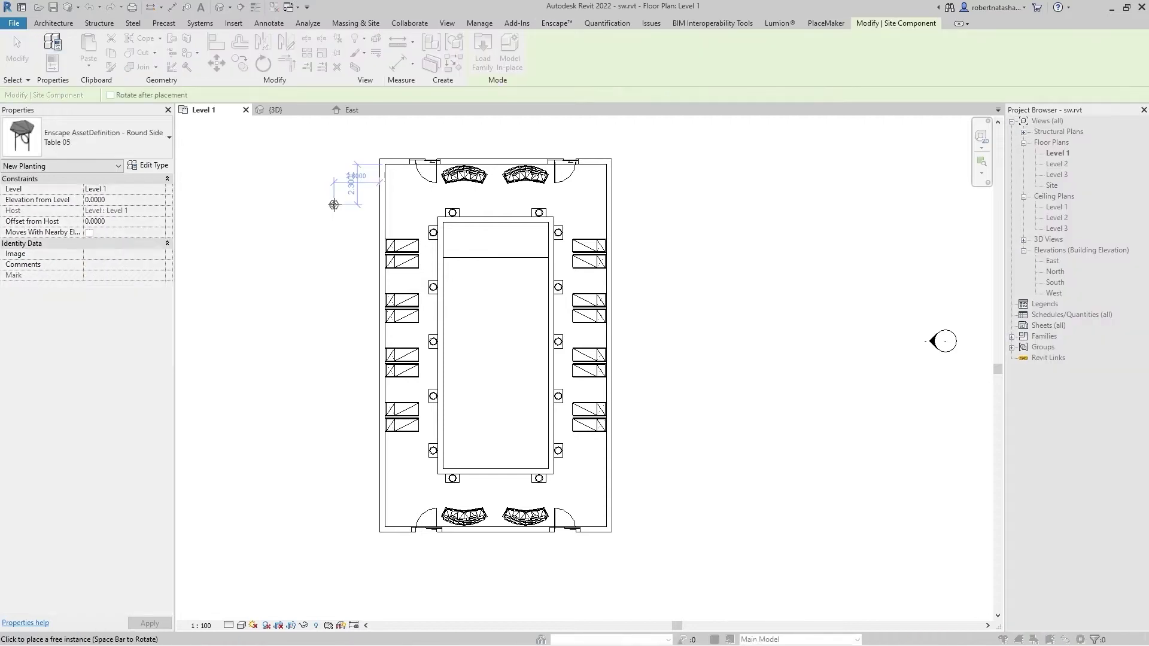
pyautogui.scroll(5, 392, 249)
pyautogui.scroll(2, 386, 249)
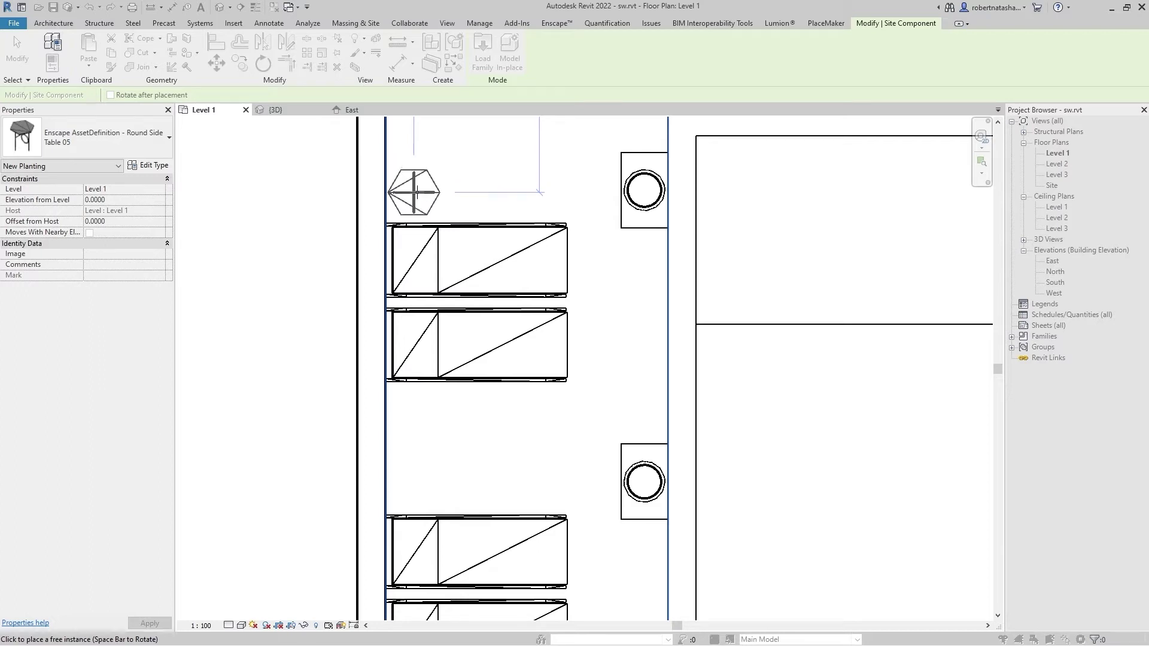
pyautogui.click(414, 192)
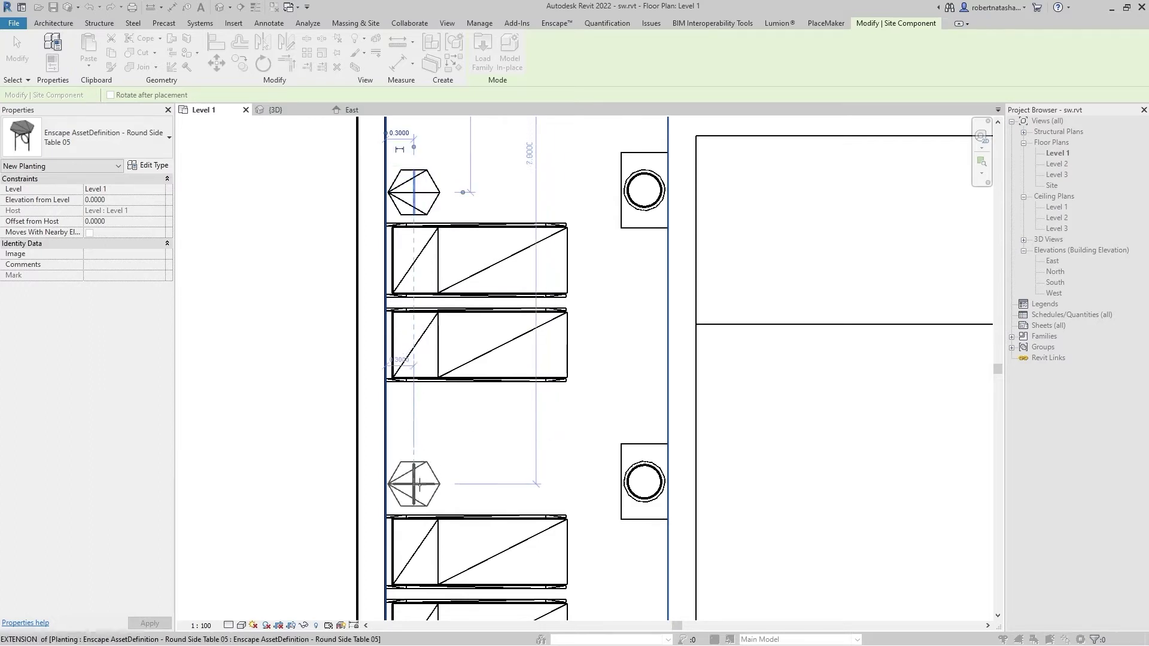
pyautogui.moveTo(425, 466)
pyautogui.mouseDown(button='middle')
pyautogui.moveTo(479, 467)
pyautogui.moveTo(523, 490)
pyautogui.mouseUp(button='middle')
pyautogui.scroll(1, 467, 457)
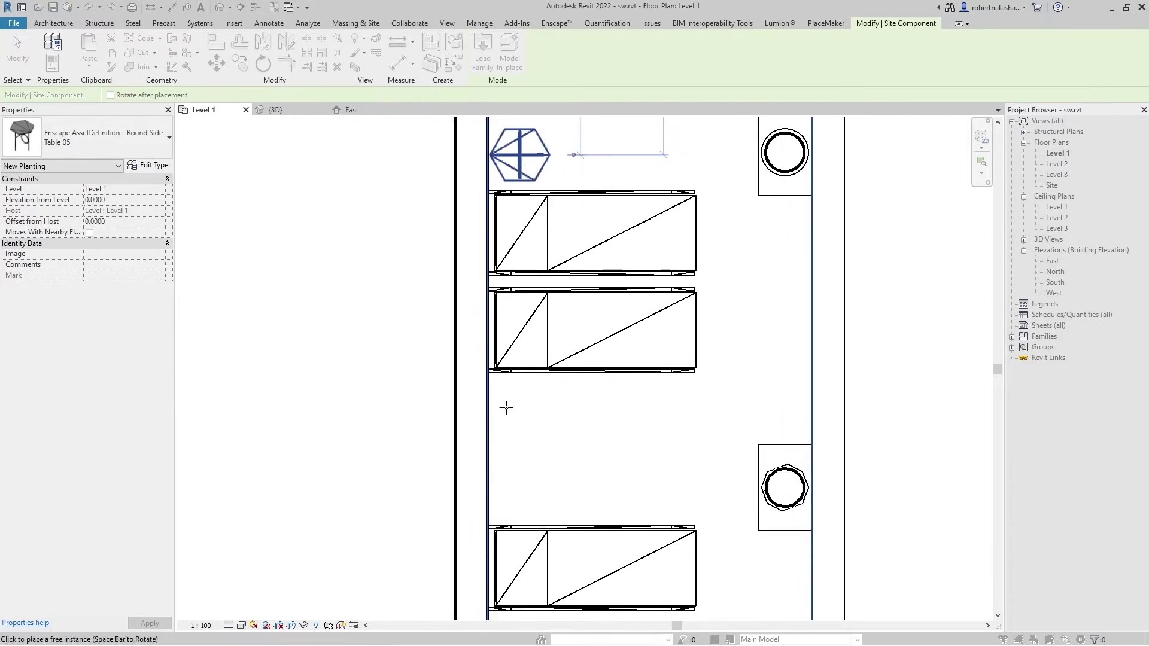
pyautogui.scroll(-5, 589, 380)
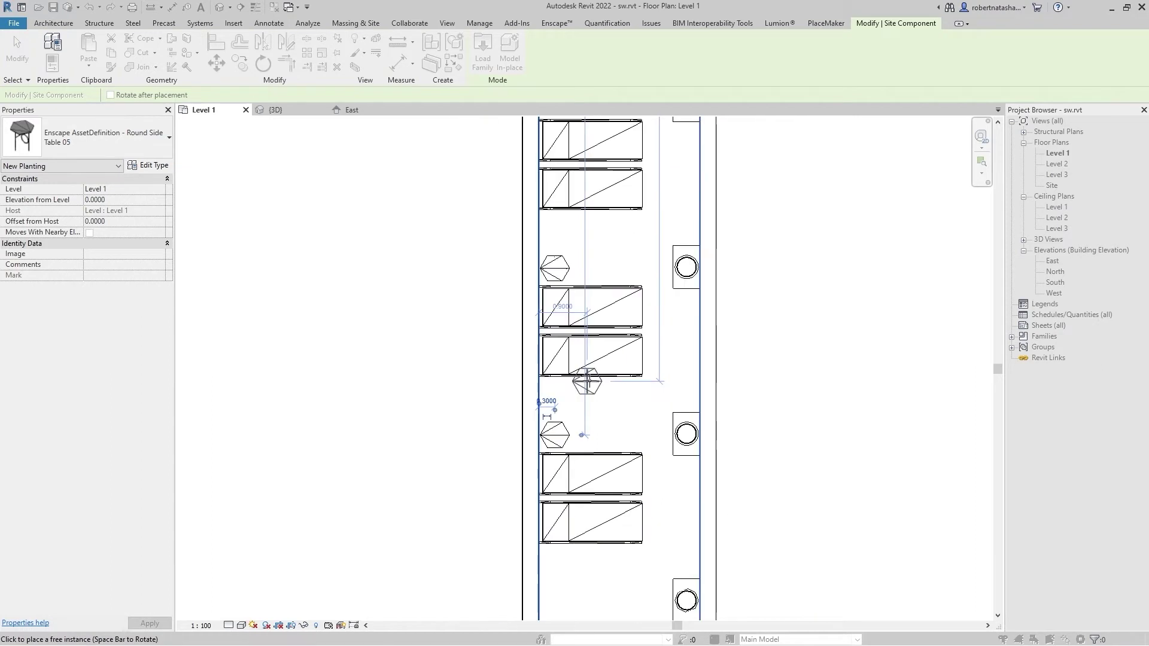
pyautogui.scroll(-2, 587, 367)
pyautogui.press('Escape')
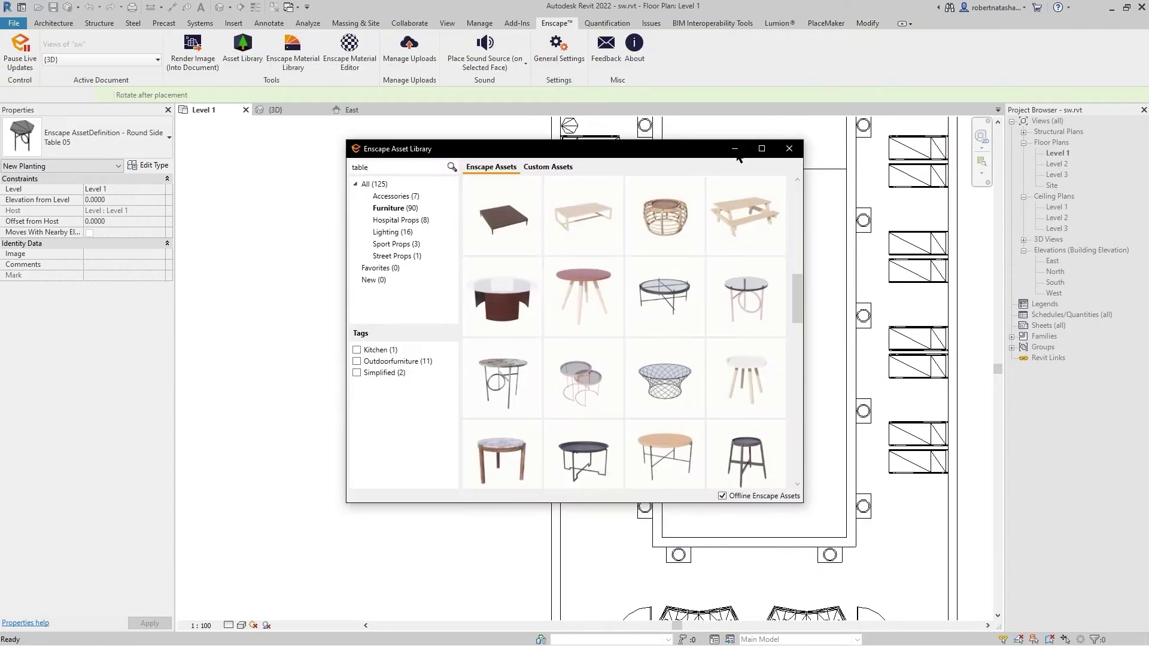
# - Mirror the four round side tables across the pool centre onto the right-side sunbeds
pyautogui.click(736, 151)
pyautogui.moveTo(562, 289); pyautogui.dragTo(535, 435, button='middle')
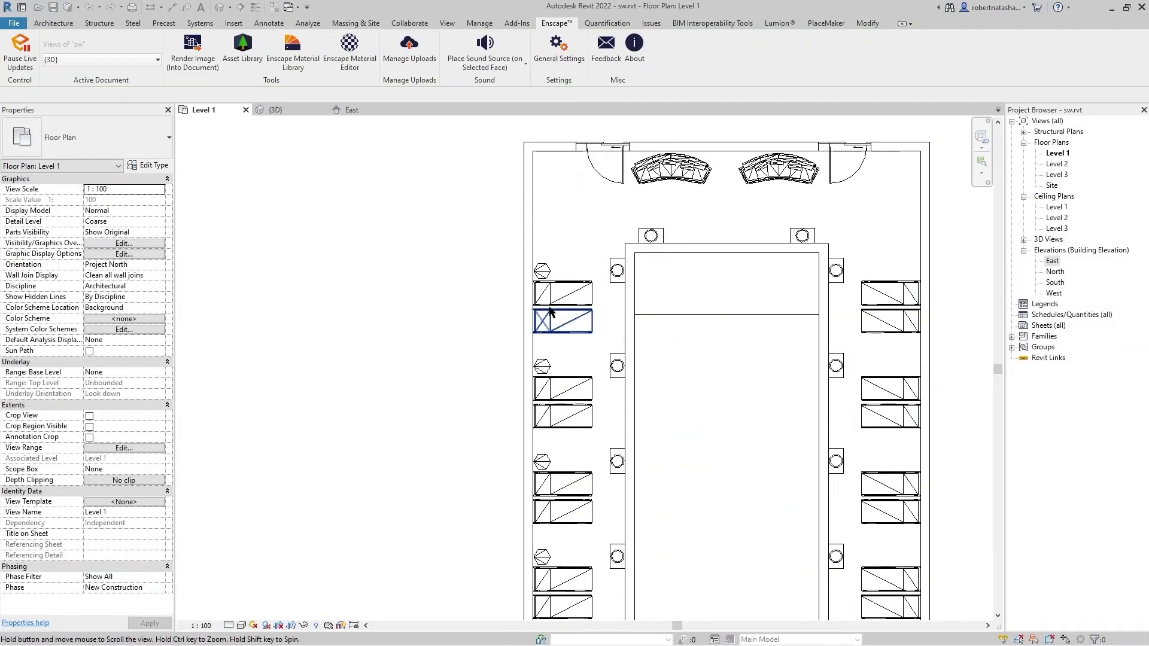
pyautogui.click(541, 271)
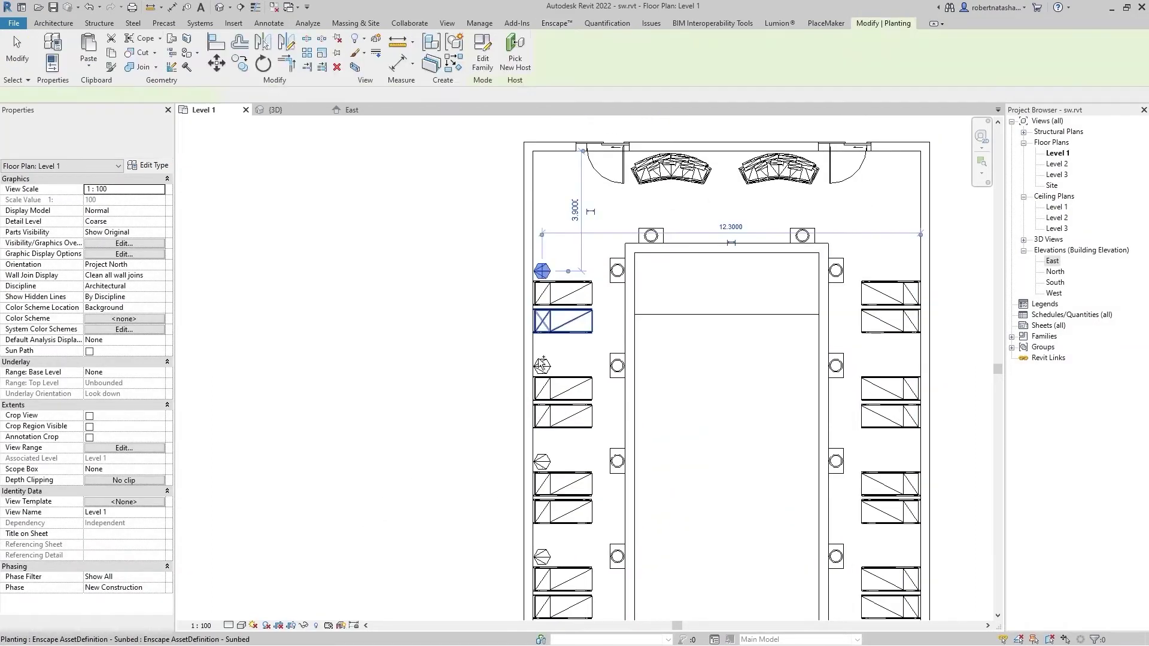
pyautogui.keyDown('ctrl'); pyautogui.click(543, 461); pyautogui.keyUp('ctrl')
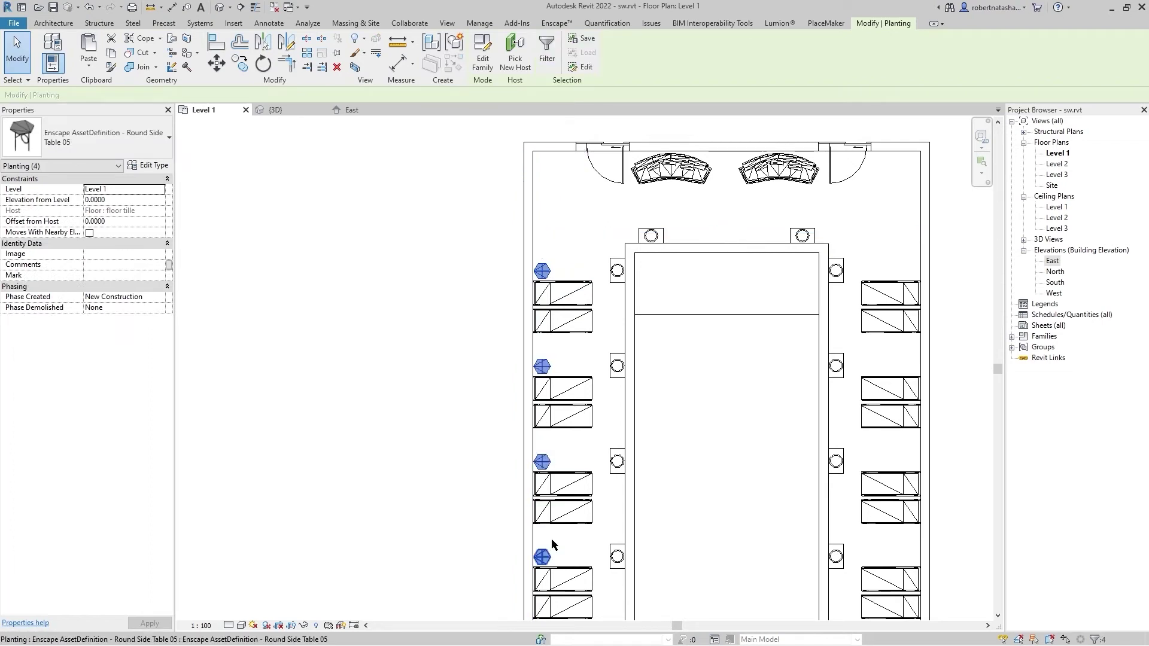
pyautogui.moveTo(552, 545); pyautogui.dragTo(483, 471, button='middle')
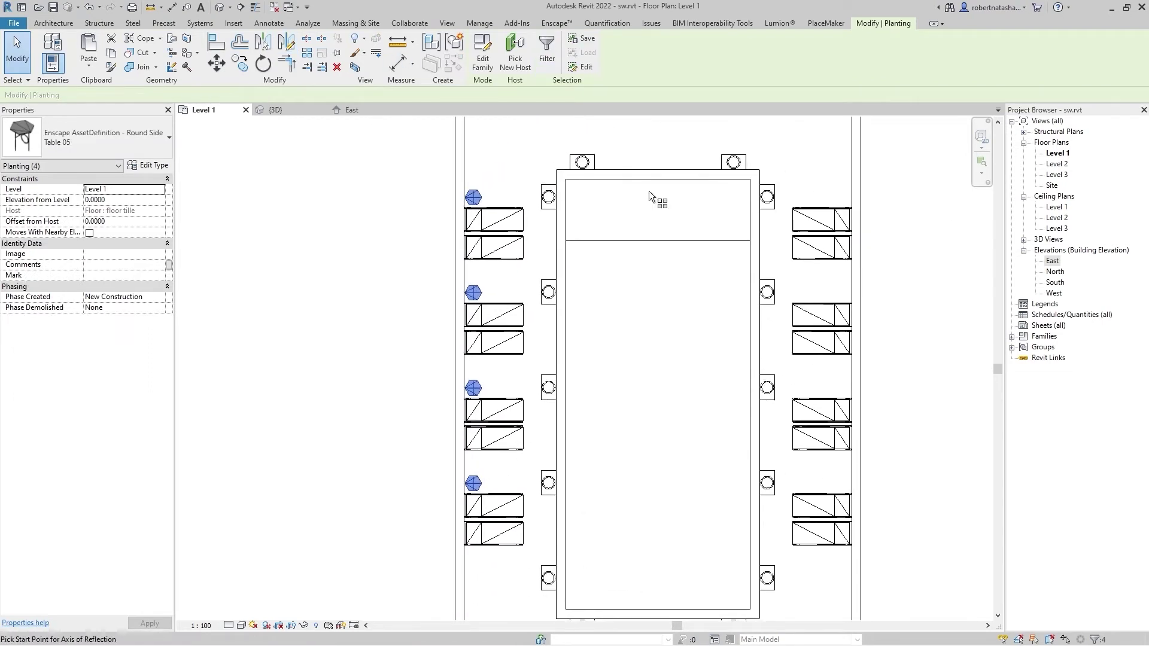
pyautogui.click(654, 167)
pyautogui.click(655, 188)
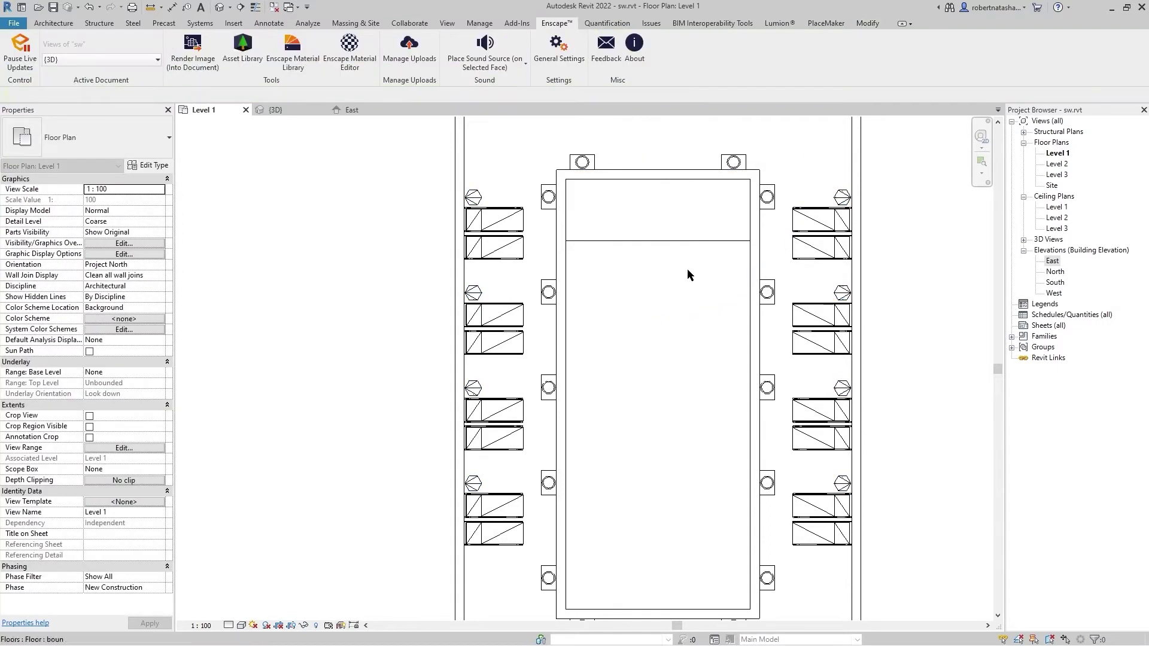
# - Return to the Enscape asset library window
pyautogui.scroll(-1, 694, 276)
pyautogui.scroll(-1, 658, 296)
pyautogui.hotkey('alt', 'Tab')
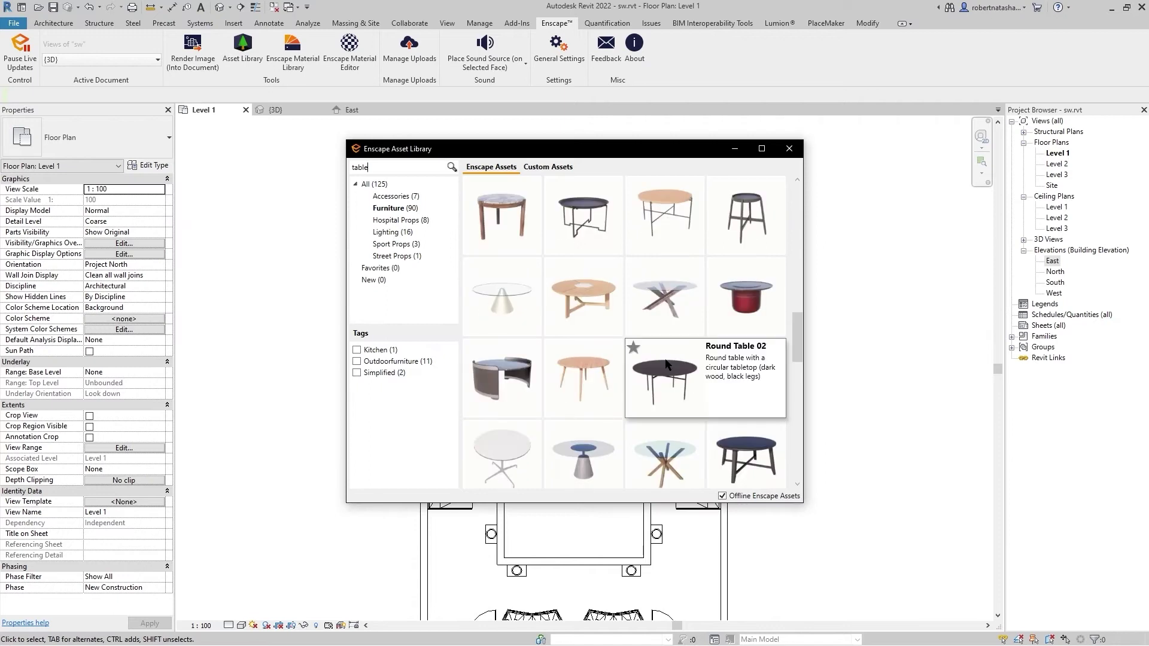
# - Browse the Enscape Vegetation assets and pick the mossy grey Rock for placement
pyautogui.scroll(-5, 665, 362)
pyautogui.scroll(-3, 665, 362)
pyautogui.scroll(3, 665, 362)
pyautogui.scroll(3, 665, 362)
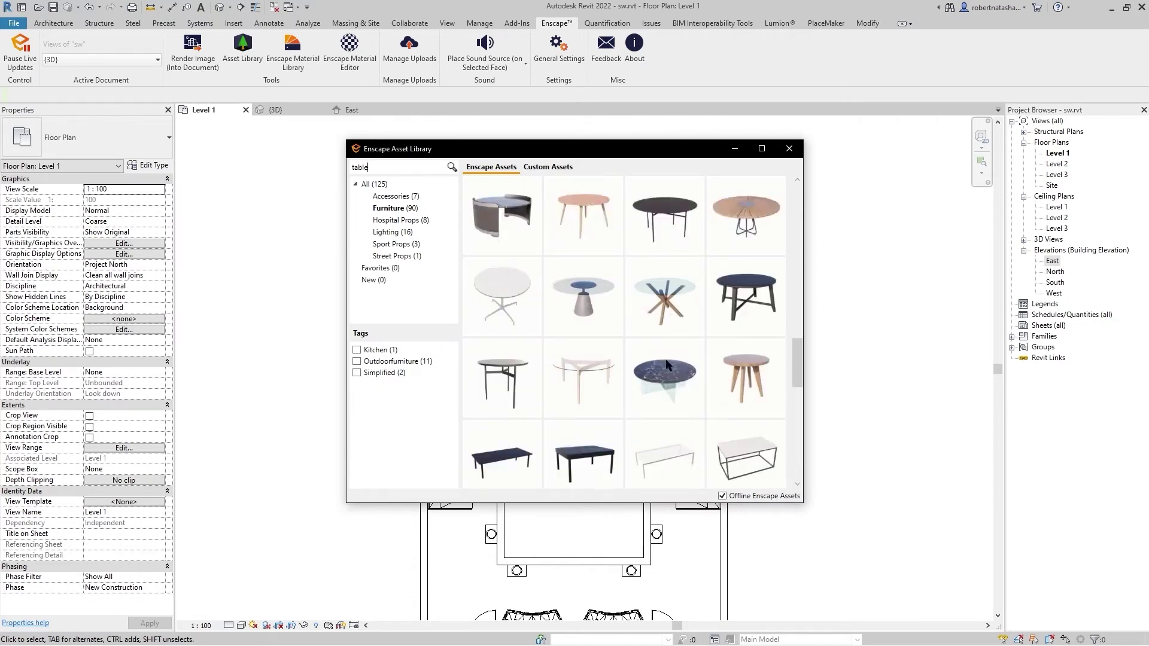
pyautogui.scroll(3, 665, 359)
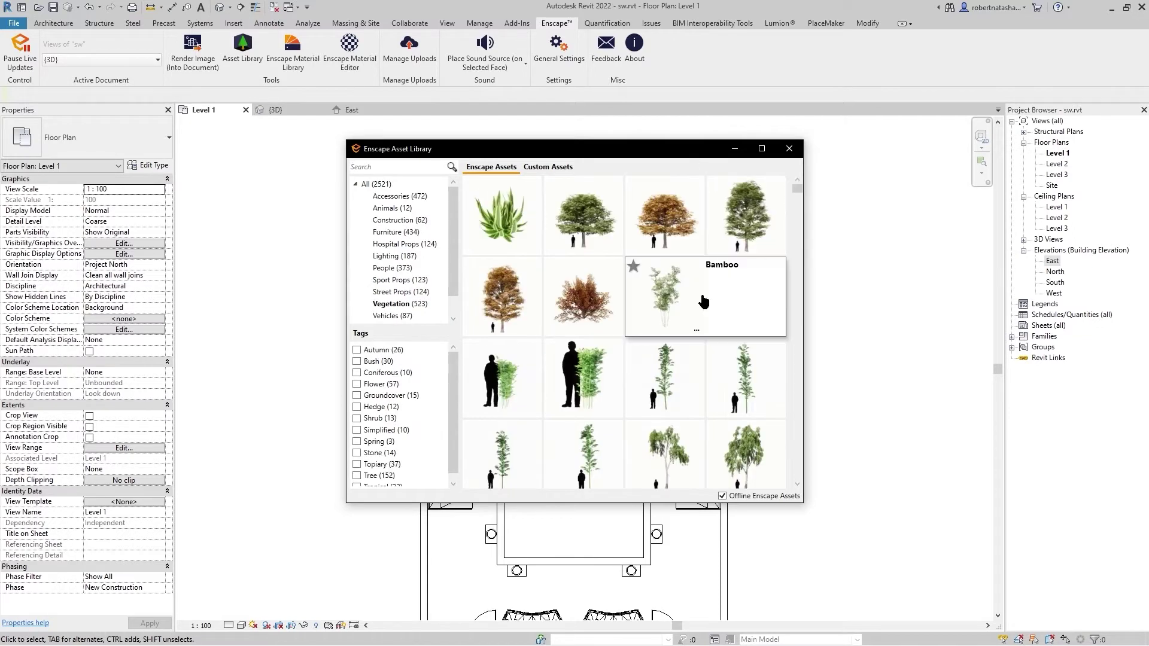
pyautogui.scroll(-5, 703, 302)
pyautogui.scroll(-5, 703, 303)
pyautogui.scroll(-5, 703, 302)
pyautogui.scroll(-3, 703, 302)
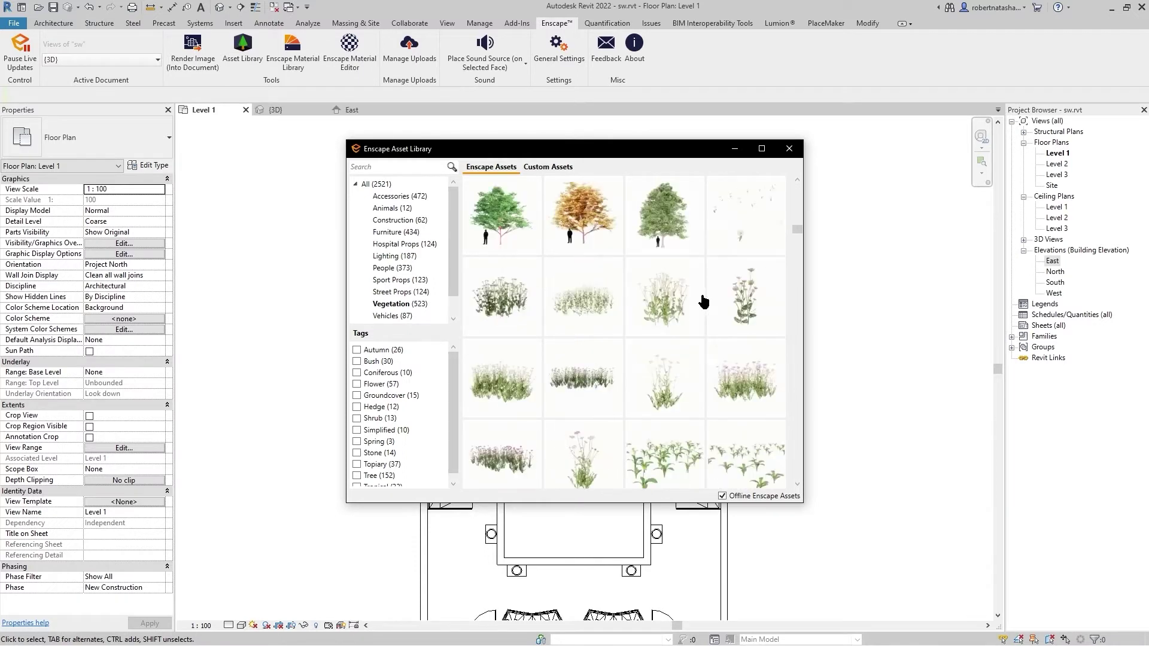
pyautogui.scroll(-3, 703, 298)
pyautogui.scroll(-3, 702, 298)
pyautogui.scroll(-3, 702, 298)
pyautogui.scroll(-3, 702, 298)
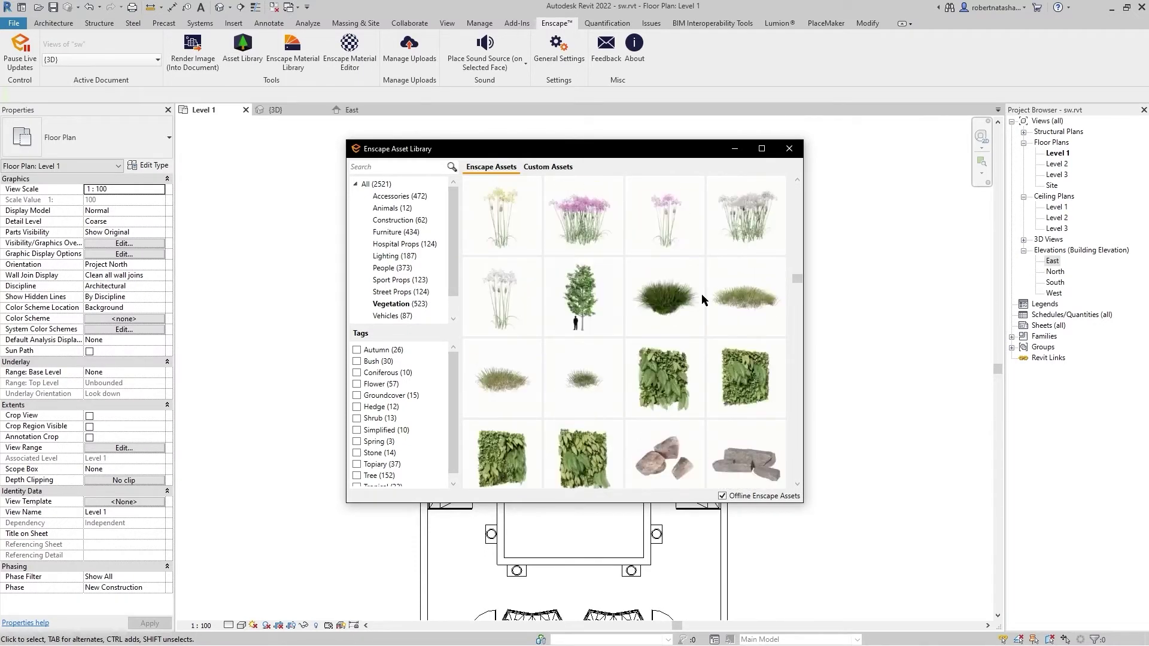
pyautogui.scroll(-3, 701, 295)
pyautogui.scroll(-3, 702, 294)
pyautogui.scroll(-3, 702, 294)
pyautogui.scroll(-3, 702, 294)
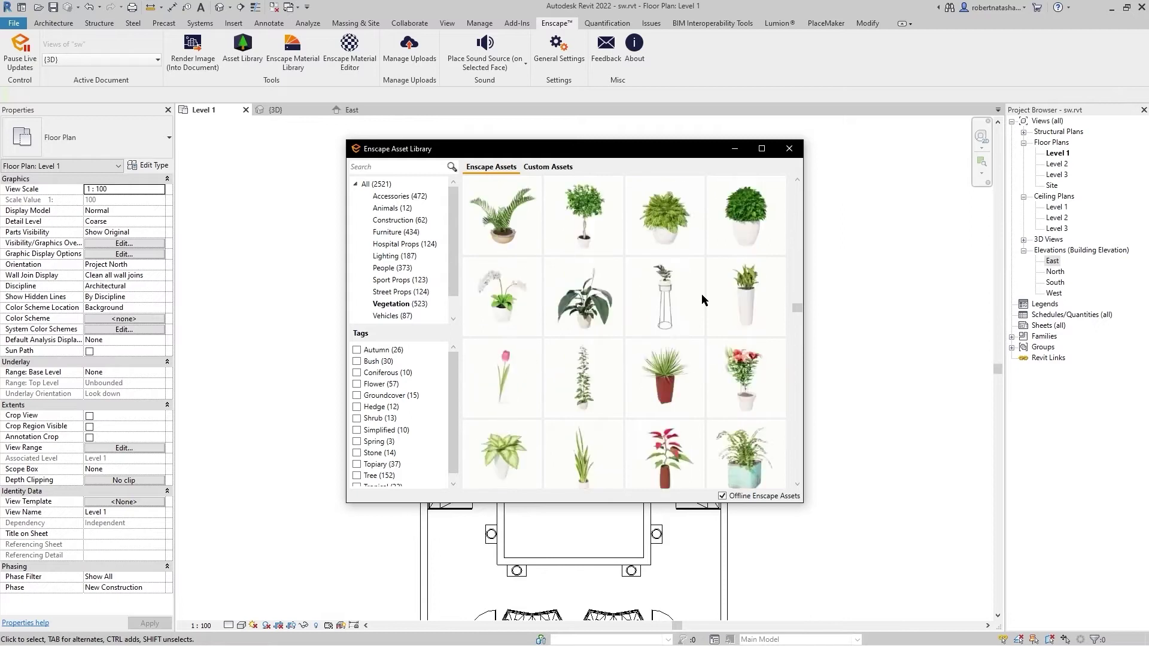
pyautogui.scroll(-3, 701, 293)
pyautogui.scroll(-3, 701, 293)
pyautogui.scroll(-3, 701, 293)
pyautogui.scroll(-3, 701, 293)
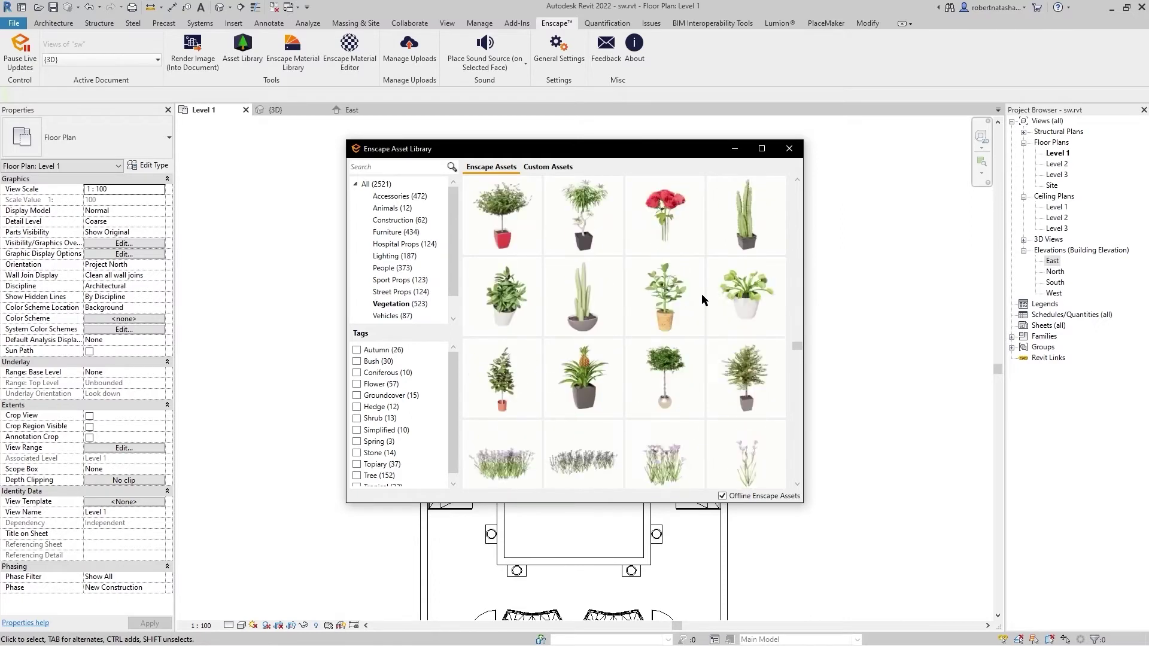
pyautogui.scroll(-3, 701, 293)
pyautogui.scroll(-3, 701, 293)
pyautogui.scroll(-3, 701, 293)
pyautogui.scroll(-3, 701, 293)
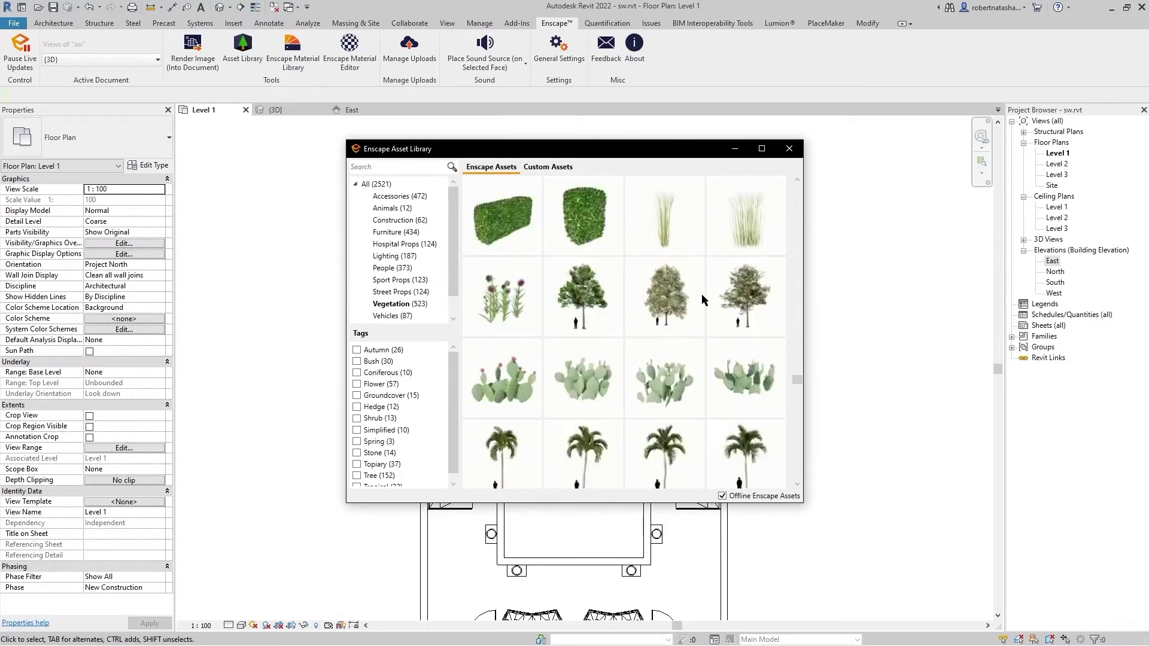
pyautogui.scroll(-3, 701, 293)
pyautogui.scroll(-3, 701, 293)
pyautogui.scroll(-3, 701, 293)
pyautogui.scroll(-3, 701, 293)
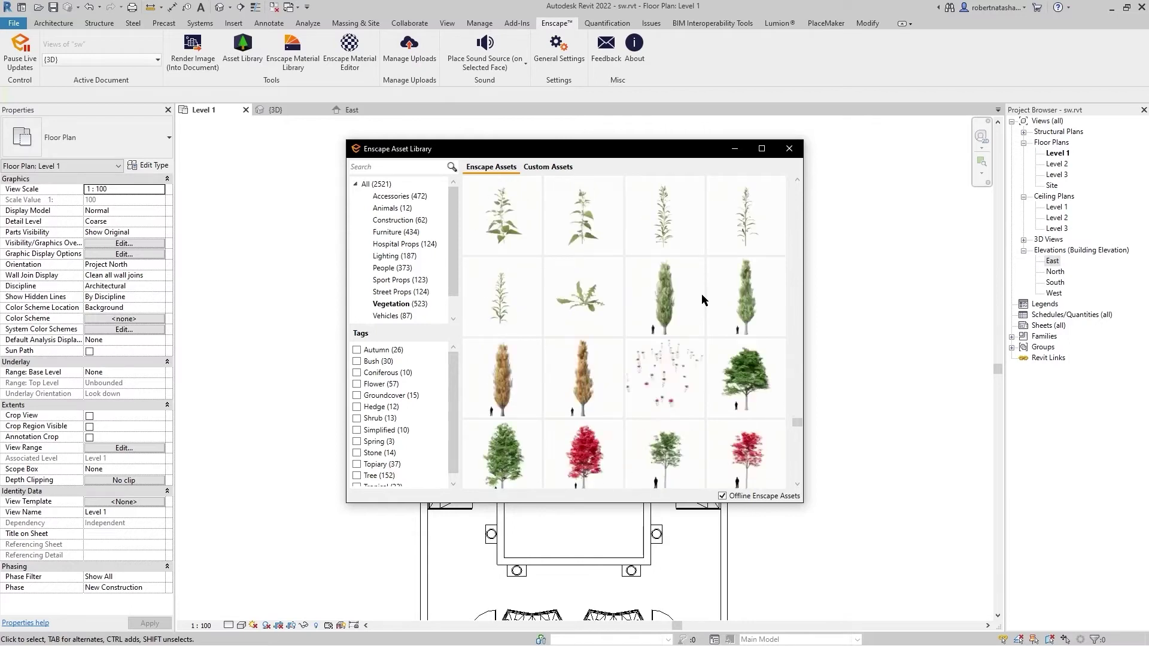
pyautogui.scroll(-2, 701, 293)
pyautogui.scroll(-1, 702, 293)
pyautogui.scroll(-1, 704, 301)
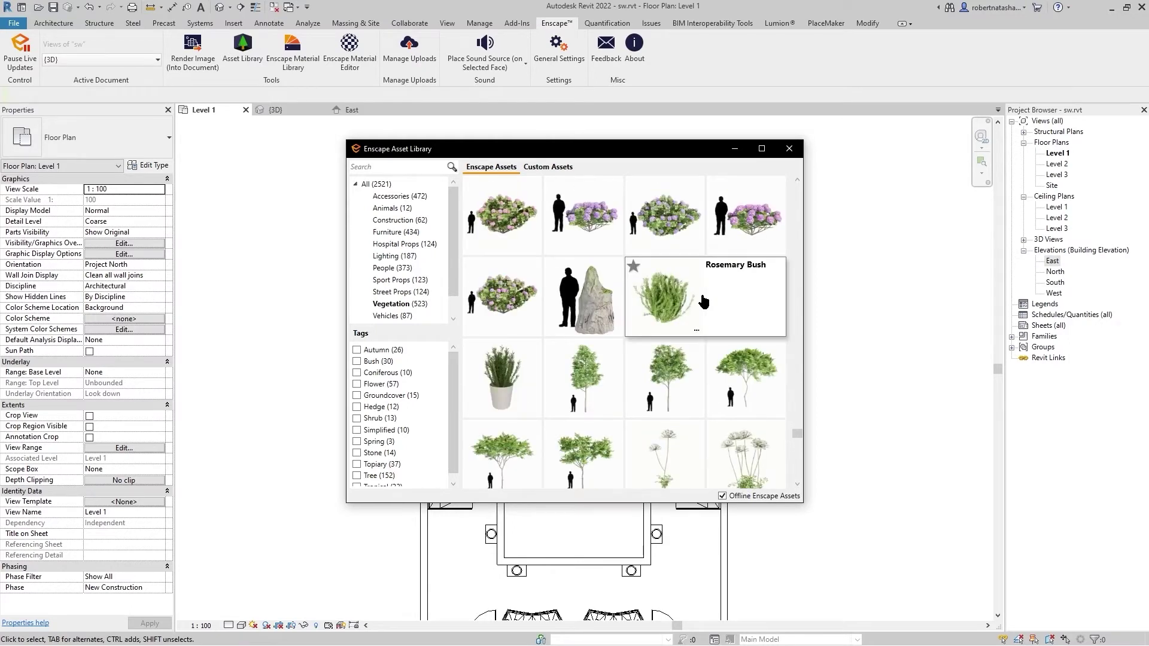
pyautogui.click(603, 325)
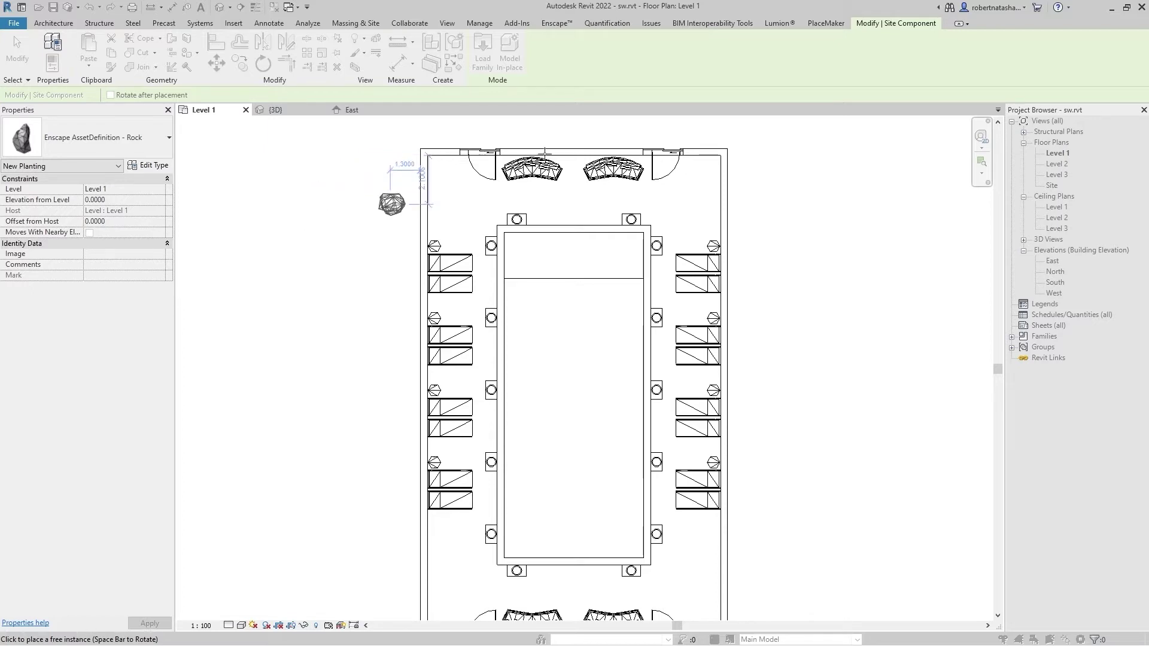
# - Place the Rock site component in the room's top-left corner beside the door
pyautogui.scroll(1, 395, 168)
pyautogui.scroll(2, 412, 157)
pyautogui.scroll(3, 412, 156)
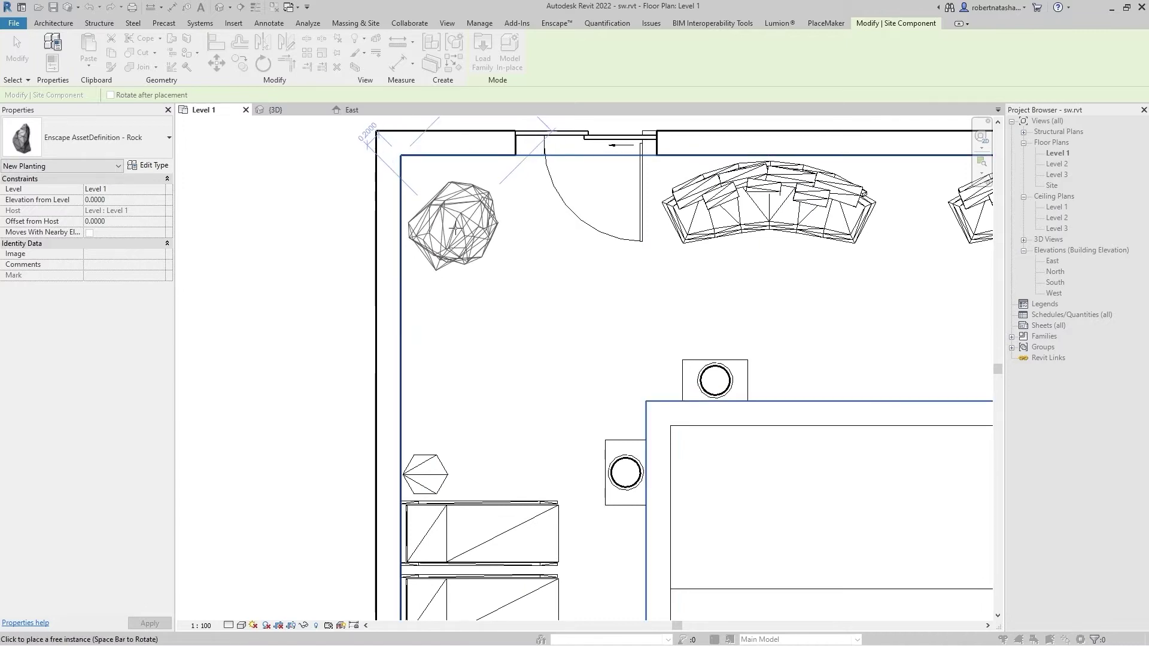
pyautogui.click(501, 234)
pyautogui.scroll(-3, 501, 234)
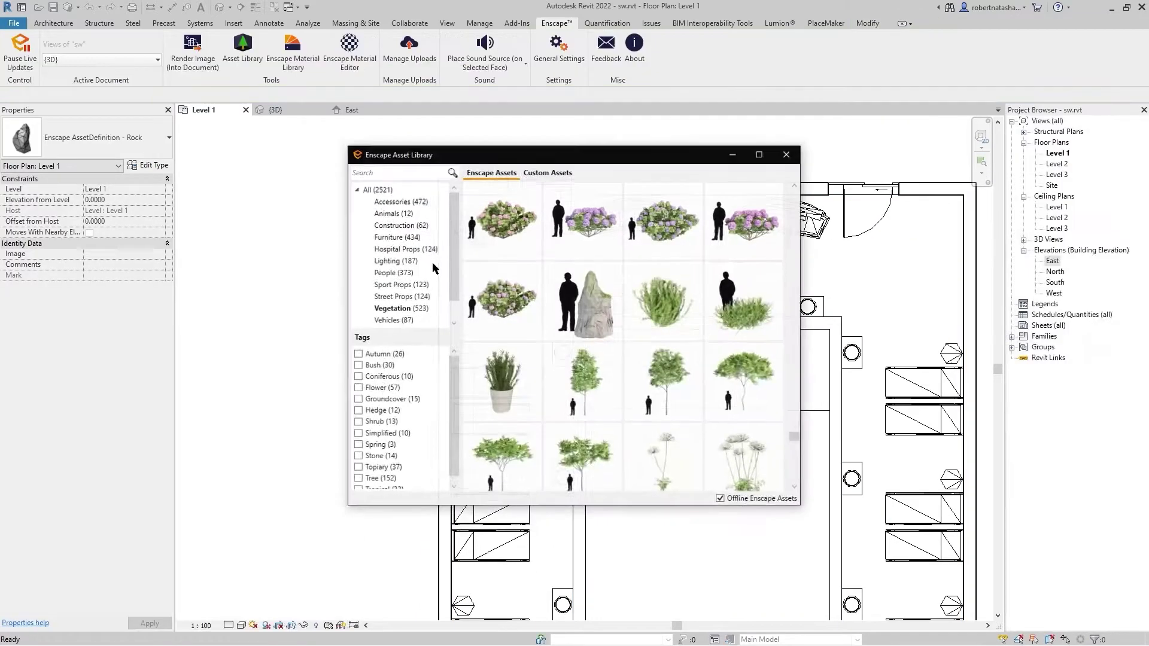
pyautogui.click(494, 405)
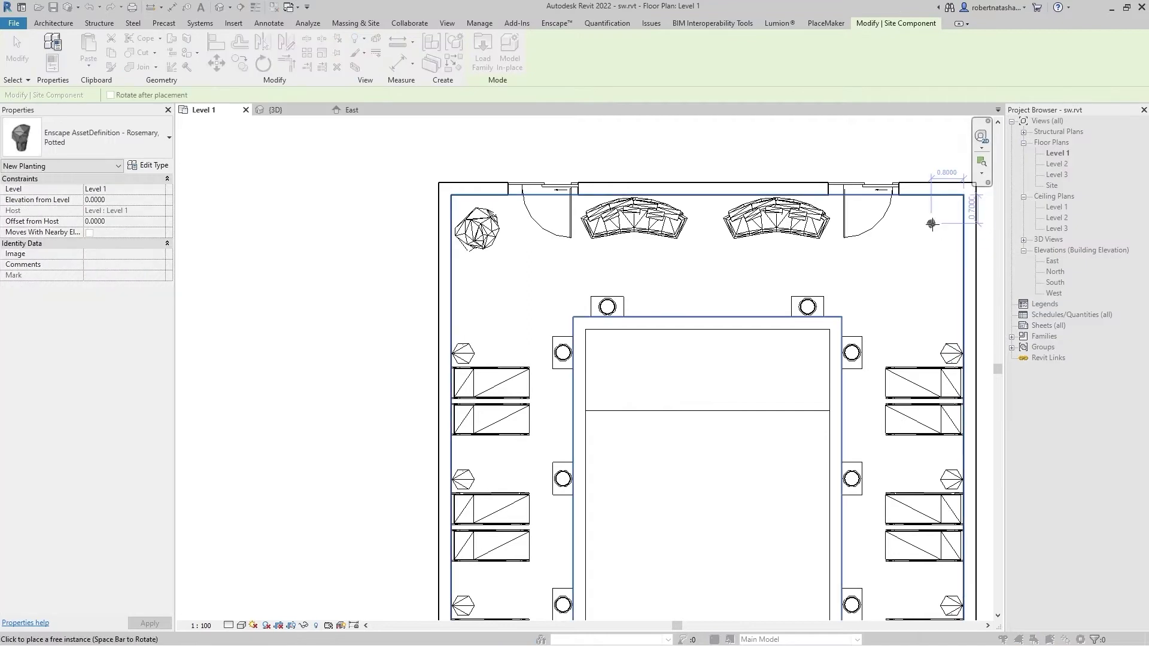
pyautogui.press('Escape')
pyautogui.press('Escape')
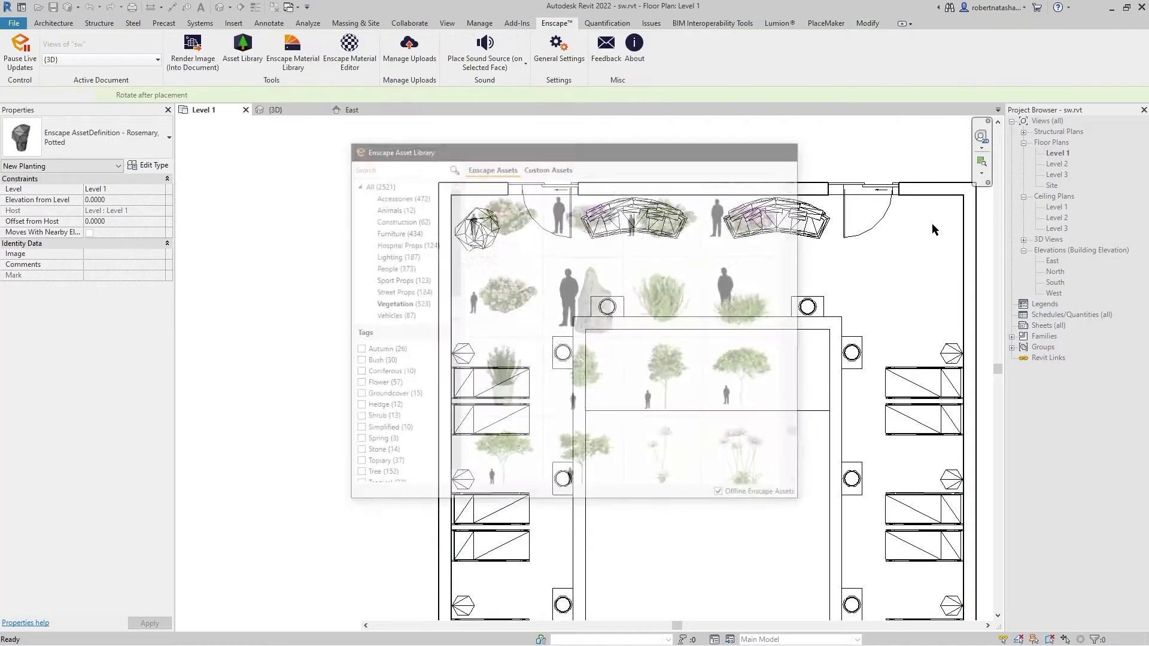
pyautogui.click(243, 51)
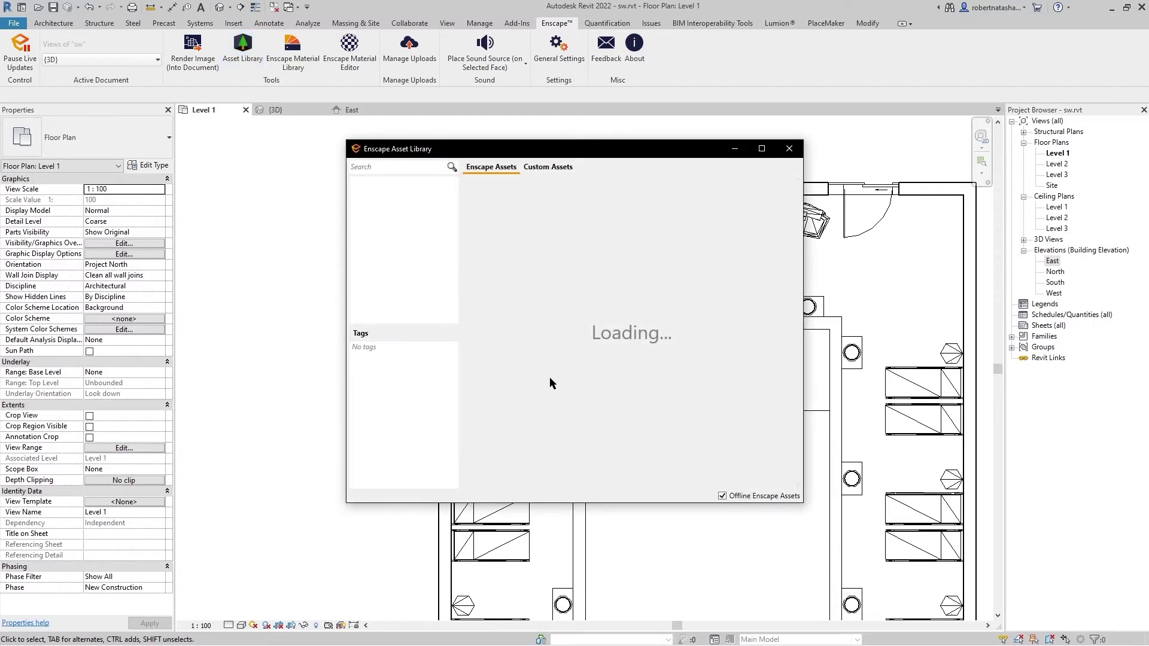
pyautogui.hotkey('alt', 'Tab')
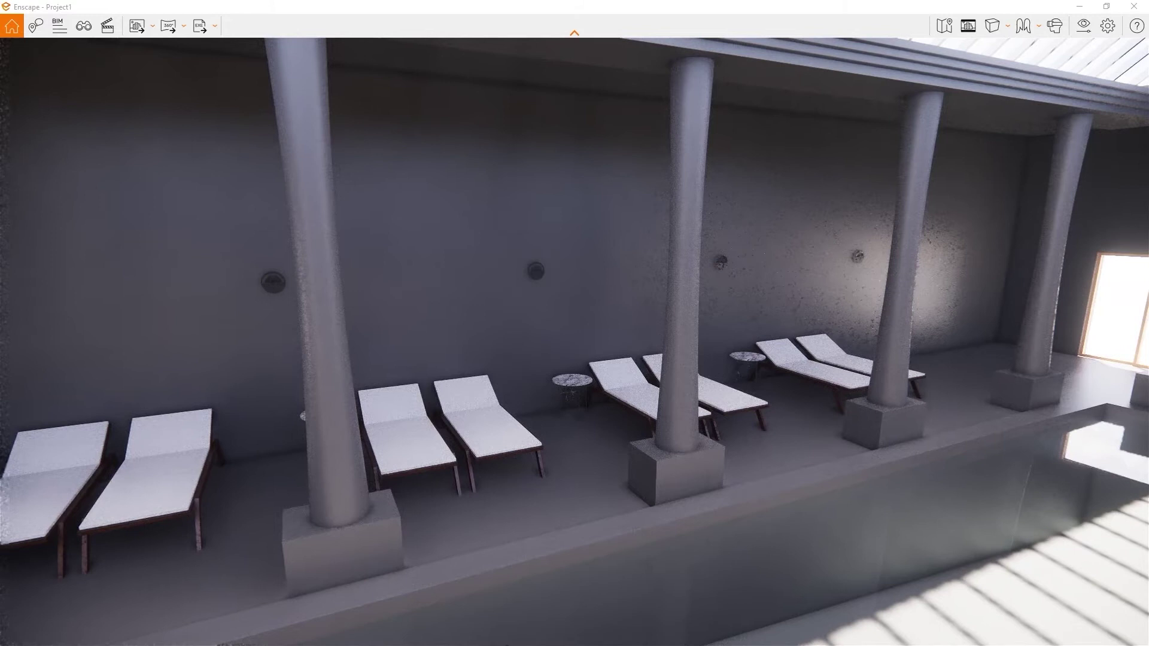
pyautogui.moveTo(549, 382); pyautogui.dragTo(419, 383)
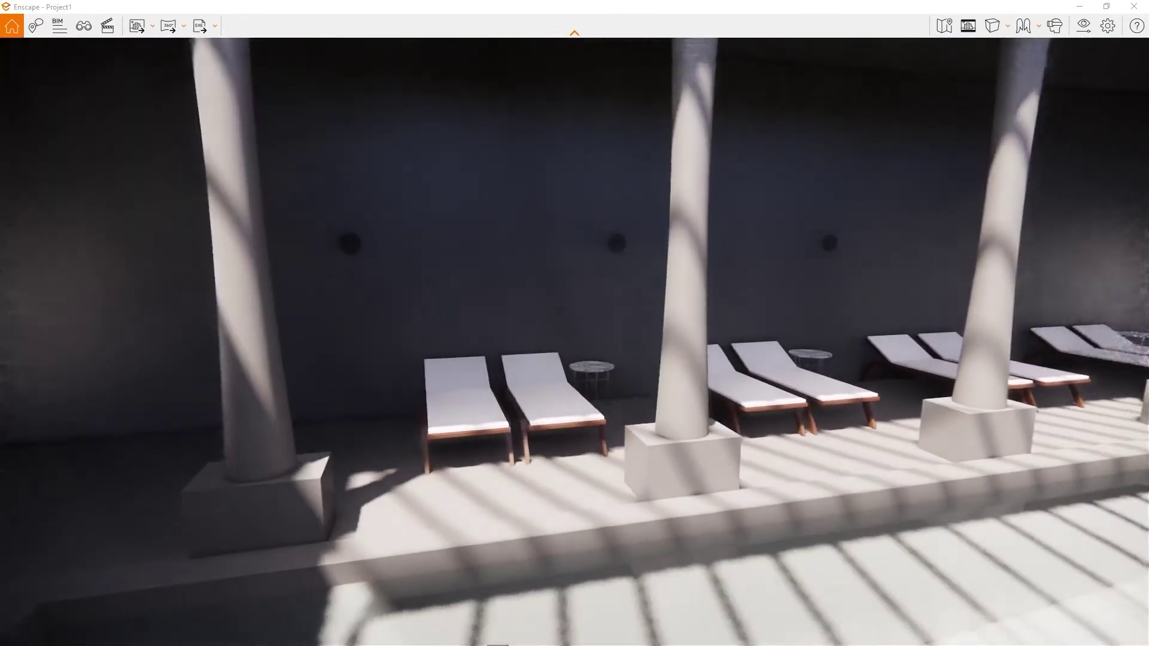
pyautogui.hotkey('alt', 'Tab')
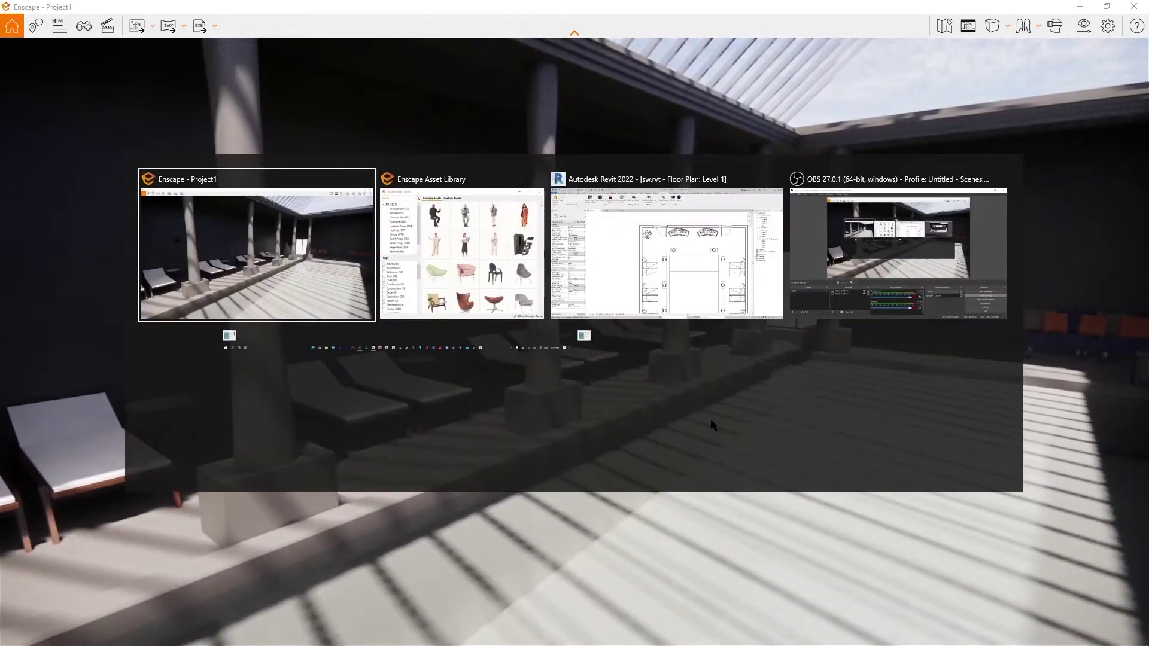
pyautogui.hotkey('alt', 'Tab')
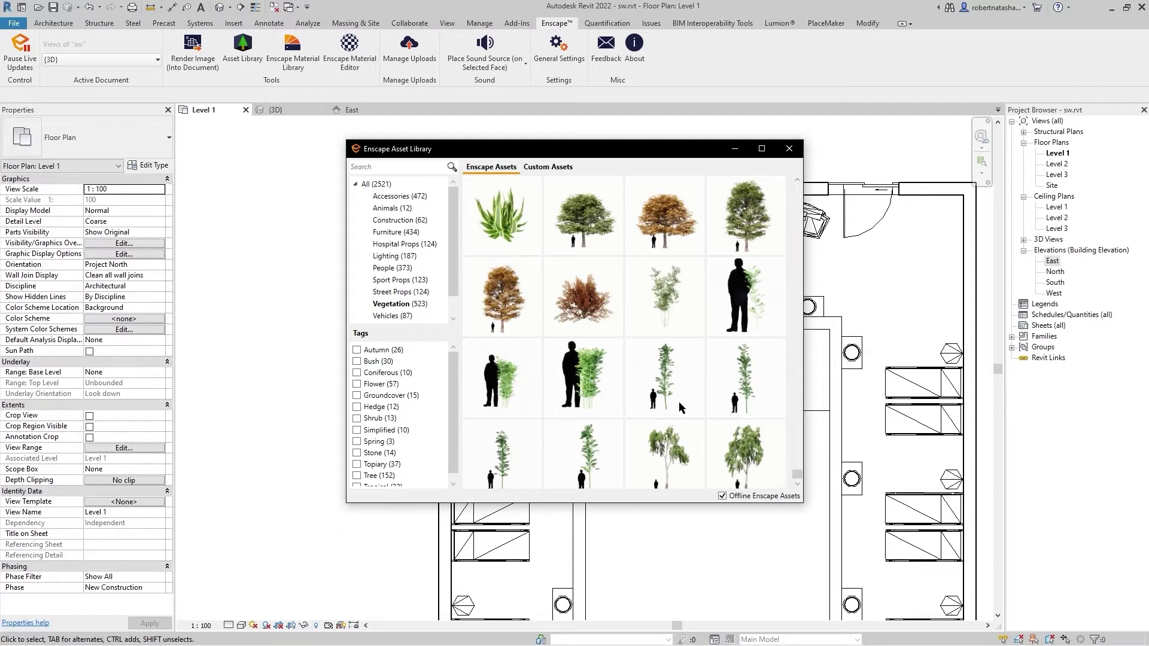
# - Scroll to the top of the Enscape library and show the Accessories category
pyautogui.scroll(2, 679, 407)
pyautogui.scroll(1, 678, 407)
pyautogui.scroll(2, 679, 407)
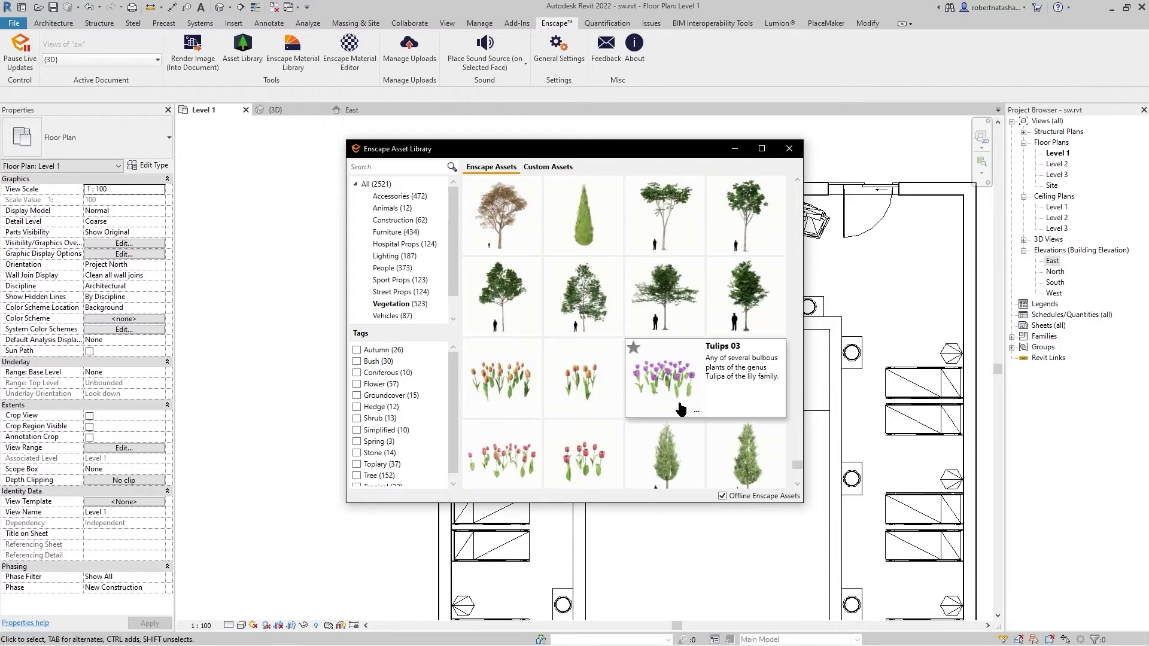
pyautogui.scroll(2, 679, 407)
pyautogui.scroll(1, 679, 407)
pyautogui.scroll(2, 679, 406)
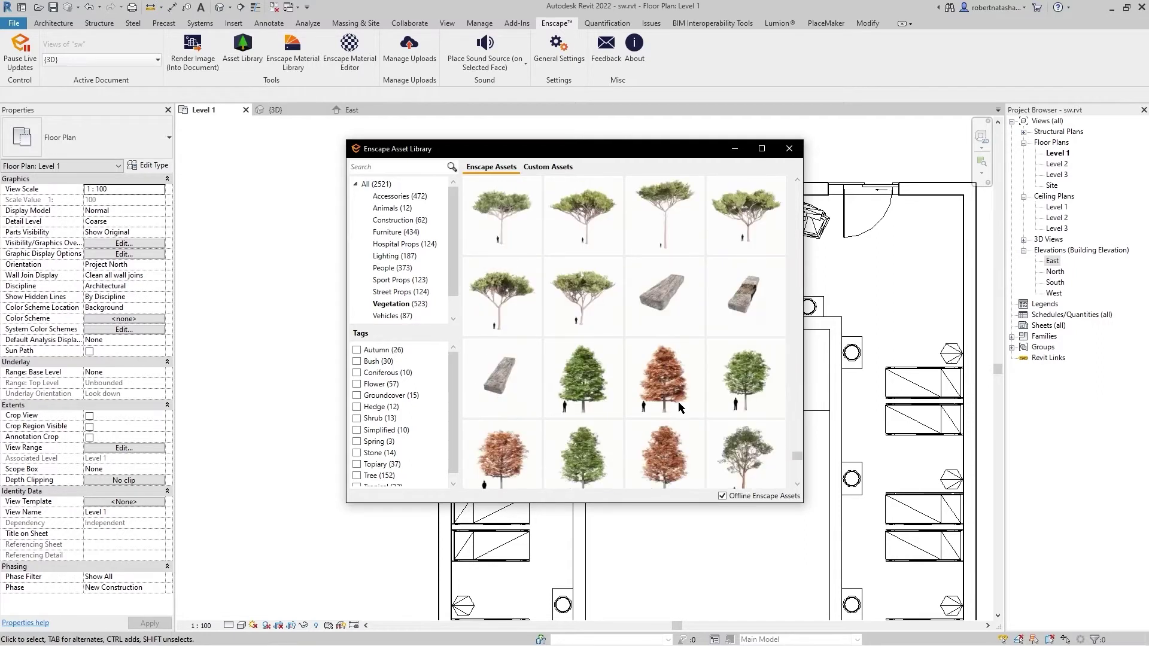
pyautogui.scroll(2, 679, 407)
pyautogui.scroll(2, 658, 419)
pyautogui.scroll(2, 648, 460)
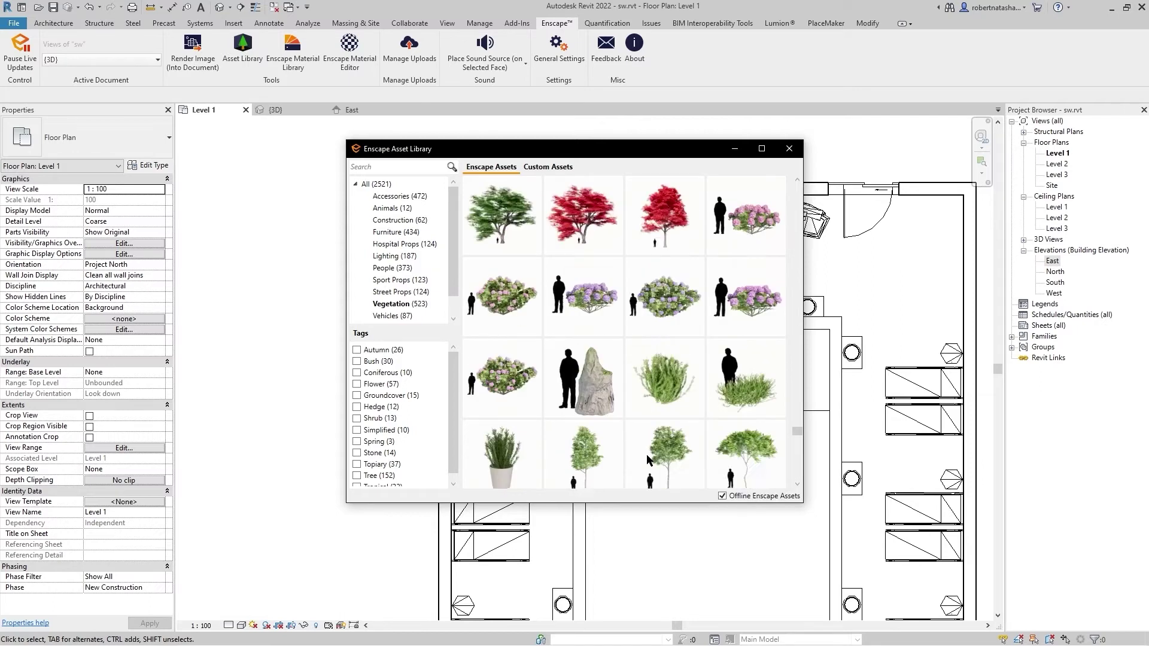
pyautogui.scroll(2, 648, 459)
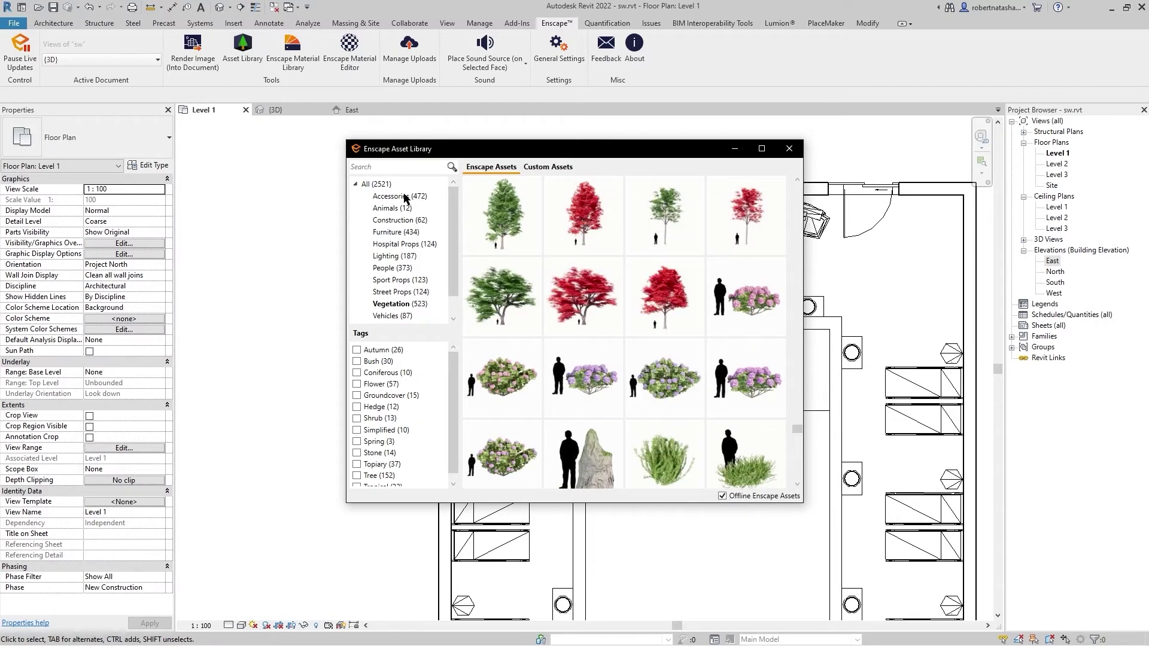
pyautogui.click(395, 196)
# - Browse down and back up through the 472 Accessories assets
pyautogui.scroll(-3, 694, 292)
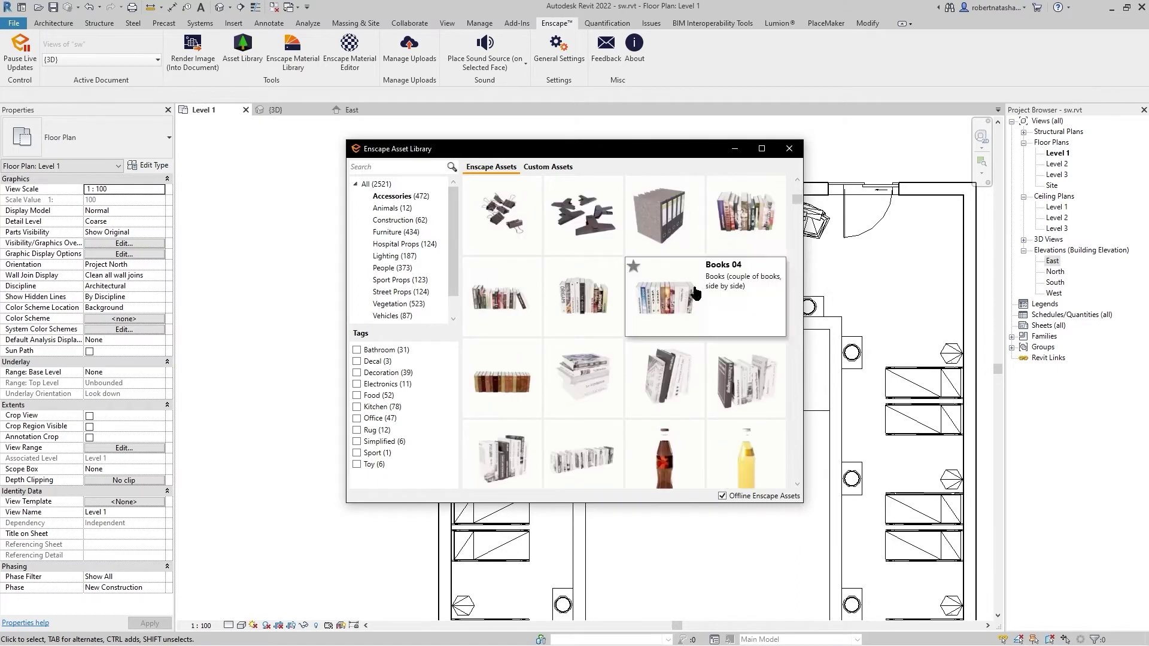
pyautogui.scroll(-3, 694, 292)
pyautogui.scroll(-3, 694, 292)
pyautogui.scroll(-3, 694, 292)
pyautogui.scroll(-3, 694, 288)
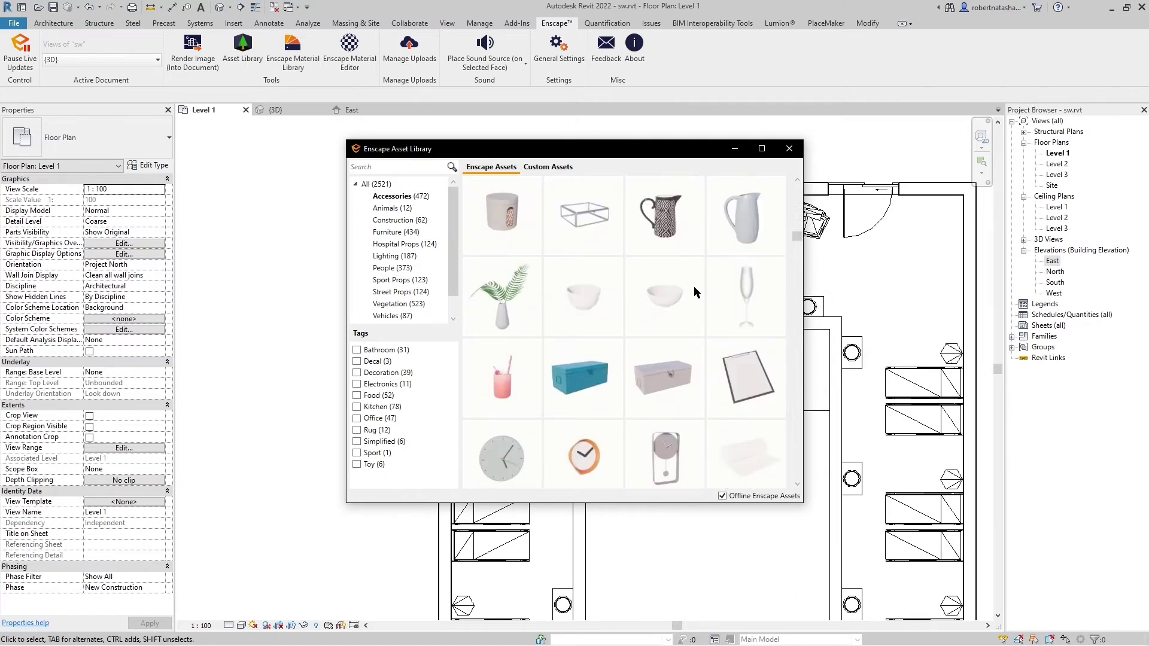
pyautogui.scroll(-3, 694, 288)
pyautogui.scroll(-3, 694, 289)
pyautogui.scroll(-3, 694, 289)
pyautogui.scroll(-3, 694, 288)
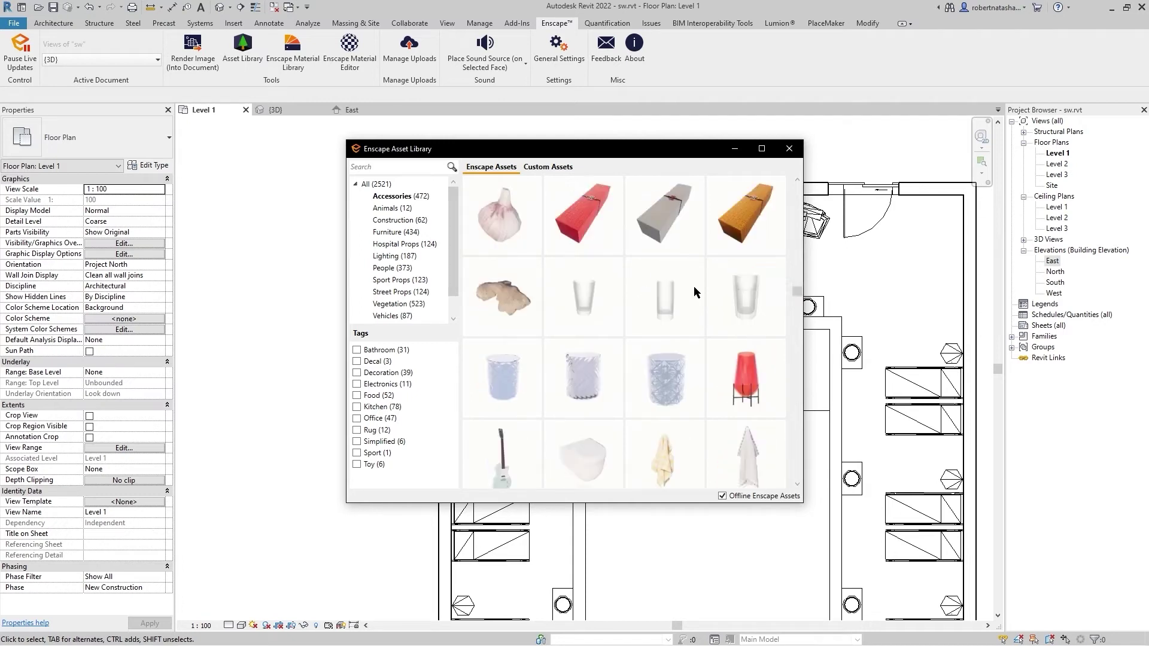
pyautogui.scroll(-3, 694, 289)
pyautogui.scroll(-3, 694, 288)
pyautogui.scroll(-3, 694, 288)
pyautogui.scroll(-3, 694, 288)
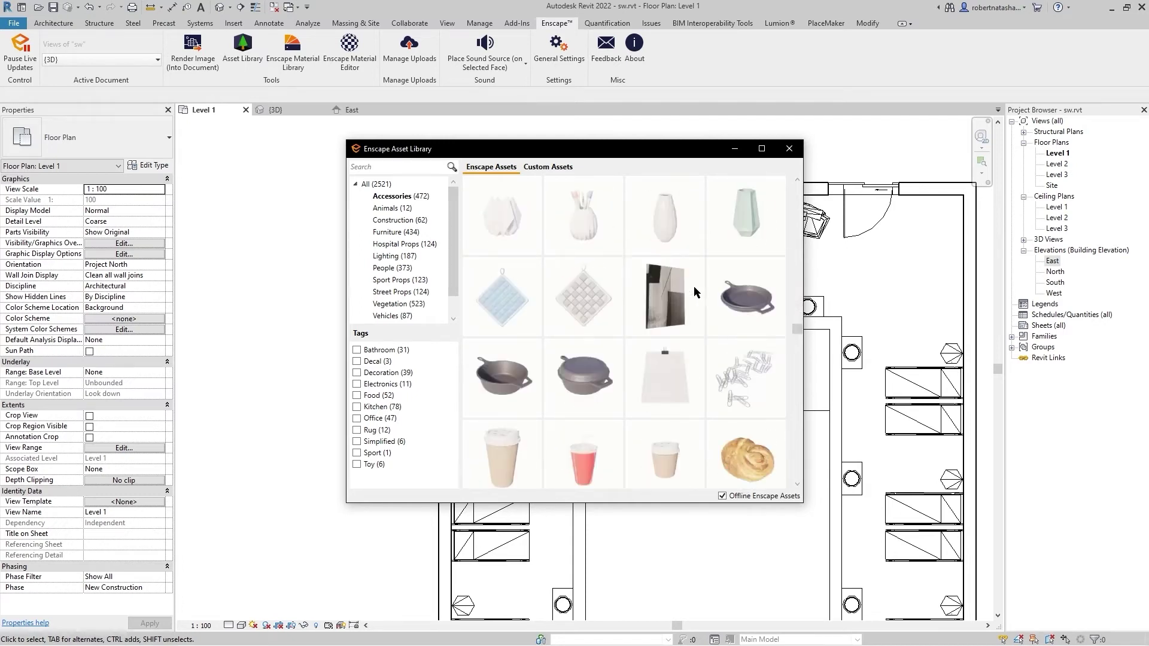
pyautogui.scroll(-3, 694, 289)
pyautogui.scroll(-3, 694, 288)
pyautogui.scroll(-3, 694, 288)
pyautogui.scroll(-3, 694, 292)
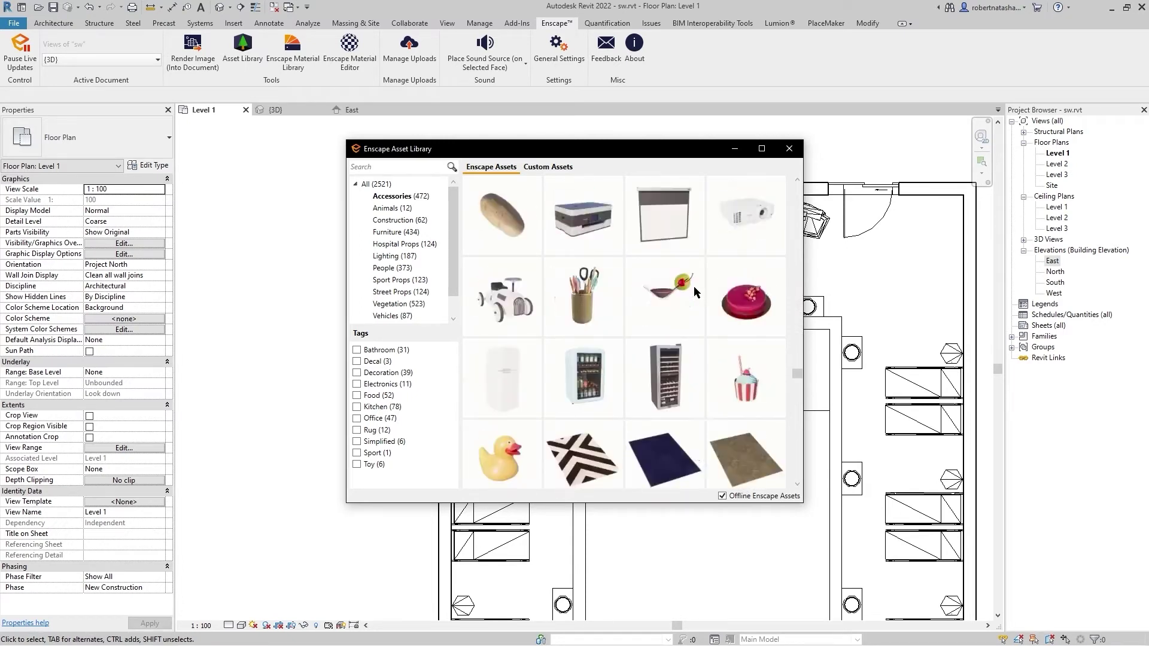
pyautogui.scroll(-3, 694, 292)
pyautogui.scroll(-3, 694, 292)
pyautogui.scroll(-3, 695, 292)
pyautogui.scroll(-3, 694, 288)
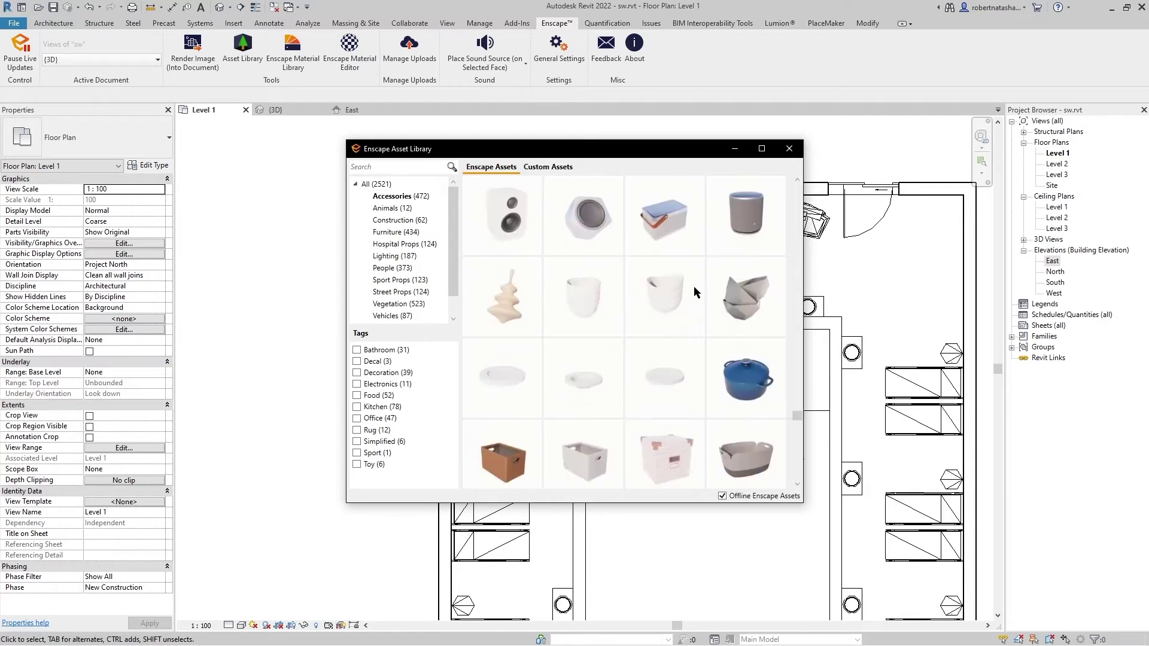
pyautogui.scroll(-3, 694, 288)
pyautogui.scroll(-3, 694, 288)
pyautogui.scroll(-3, 695, 289)
pyautogui.scroll(-3, 694, 291)
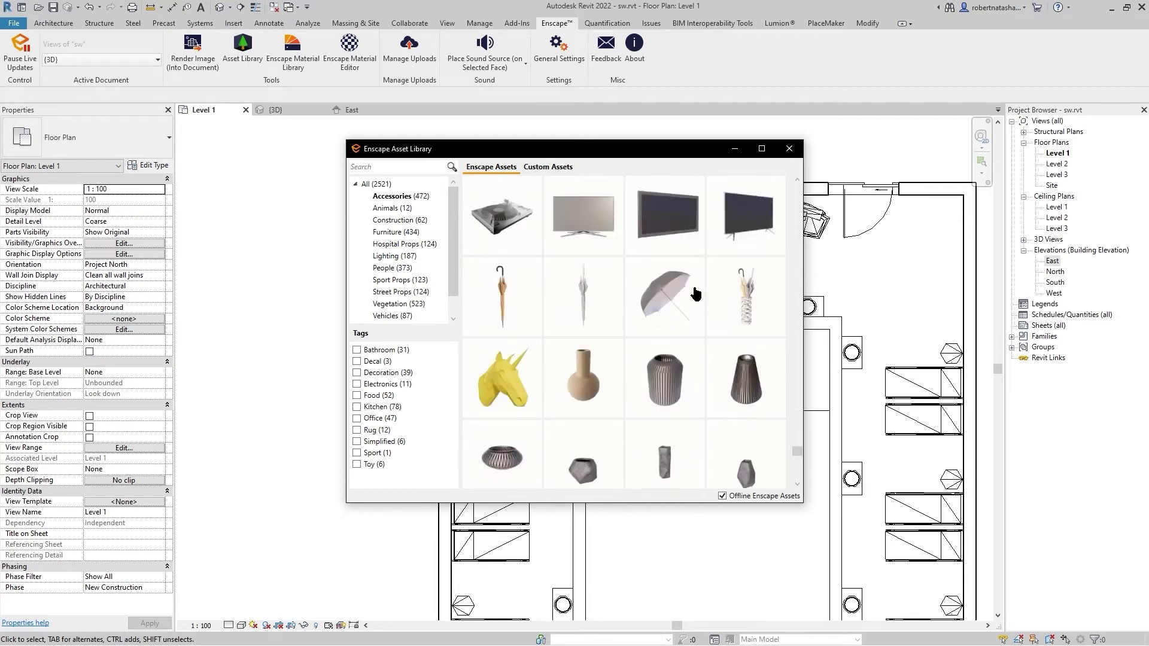
pyautogui.scroll(-3, 694, 292)
pyautogui.scroll(-3, 694, 292)
pyautogui.scroll(3, 694, 292)
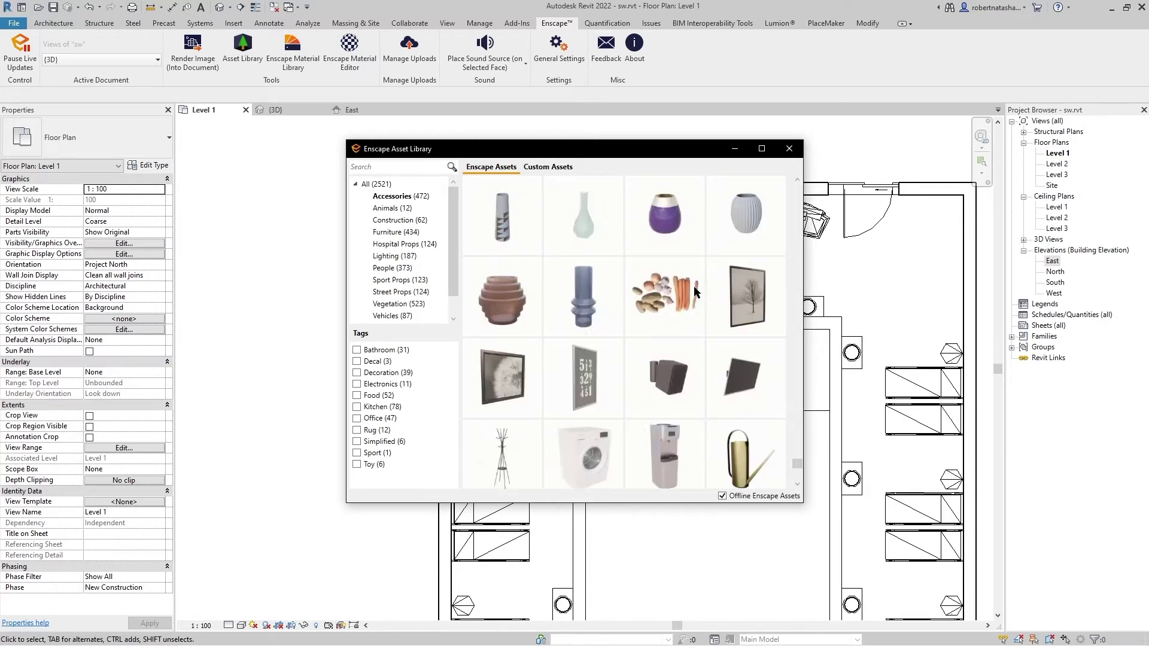
pyautogui.scroll(3, 694, 291)
pyautogui.scroll(3, 694, 291)
pyautogui.scroll(3, 694, 292)
pyautogui.scroll(3, 694, 291)
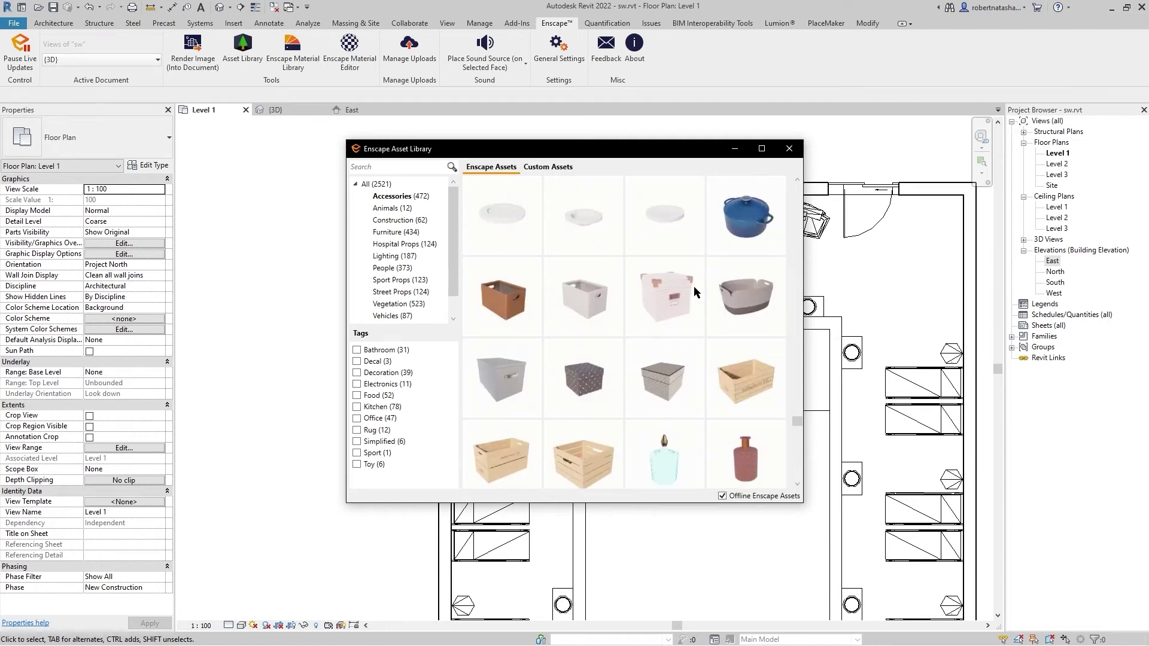
pyautogui.scroll(3, 694, 292)
pyautogui.scroll(3, 694, 292)
pyautogui.scroll(3, 694, 291)
pyautogui.scroll(3, 694, 292)
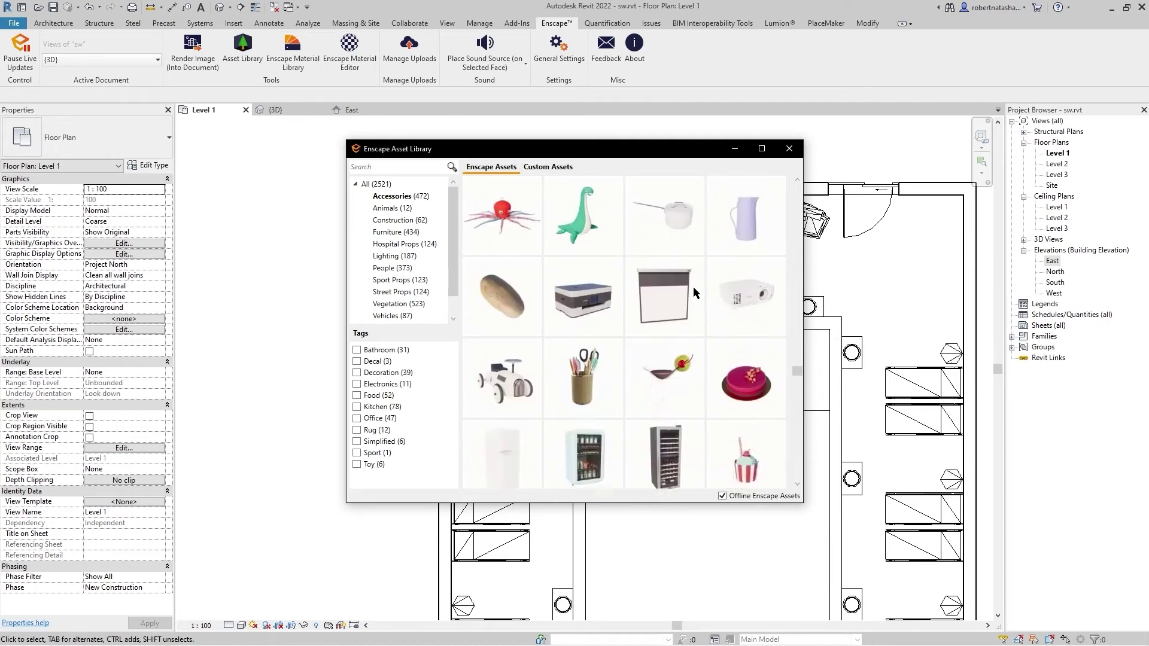
pyautogui.scroll(3, 694, 292)
pyautogui.scroll(3, 694, 292)
pyautogui.scroll(3, 688, 302)
pyautogui.scroll(3, 688, 297)
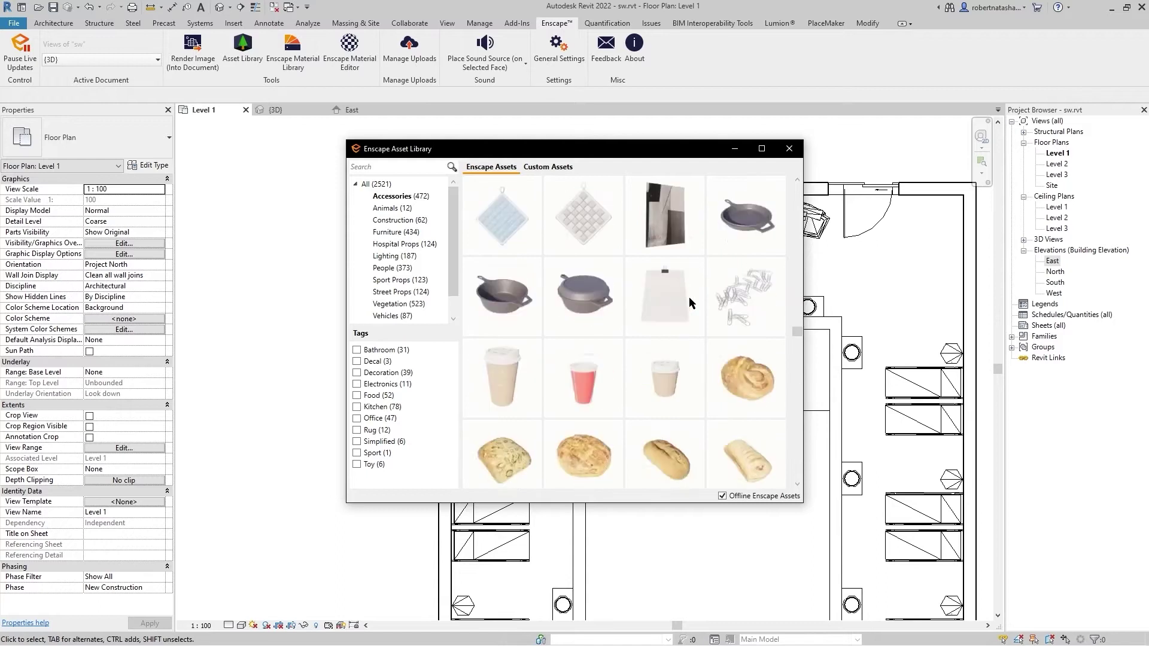
pyautogui.scroll(3, 688, 297)
pyautogui.scroll(3, 688, 297)
pyautogui.scroll(3, 689, 298)
pyautogui.scroll(3, 688, 298)
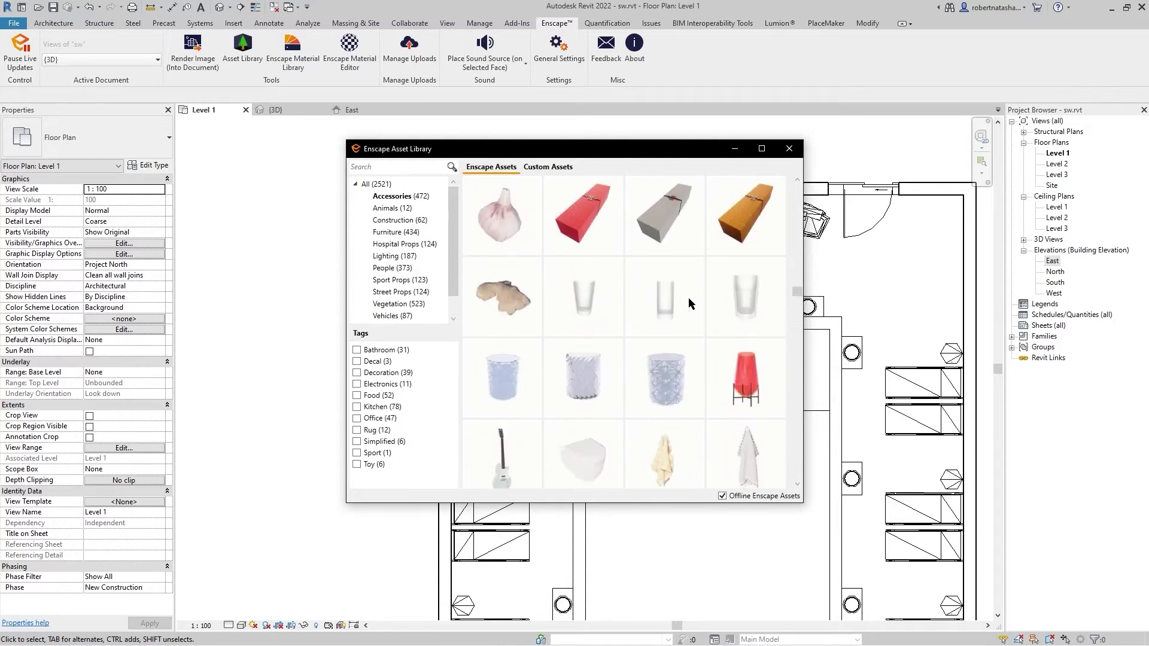
pyautogui.scroll(3, 688, 297)
pyautogui.scroll(3, 689, 297)
pyautogui.scroll(3, 689, 298)
pyautogui.scroll(3, 688, 296)
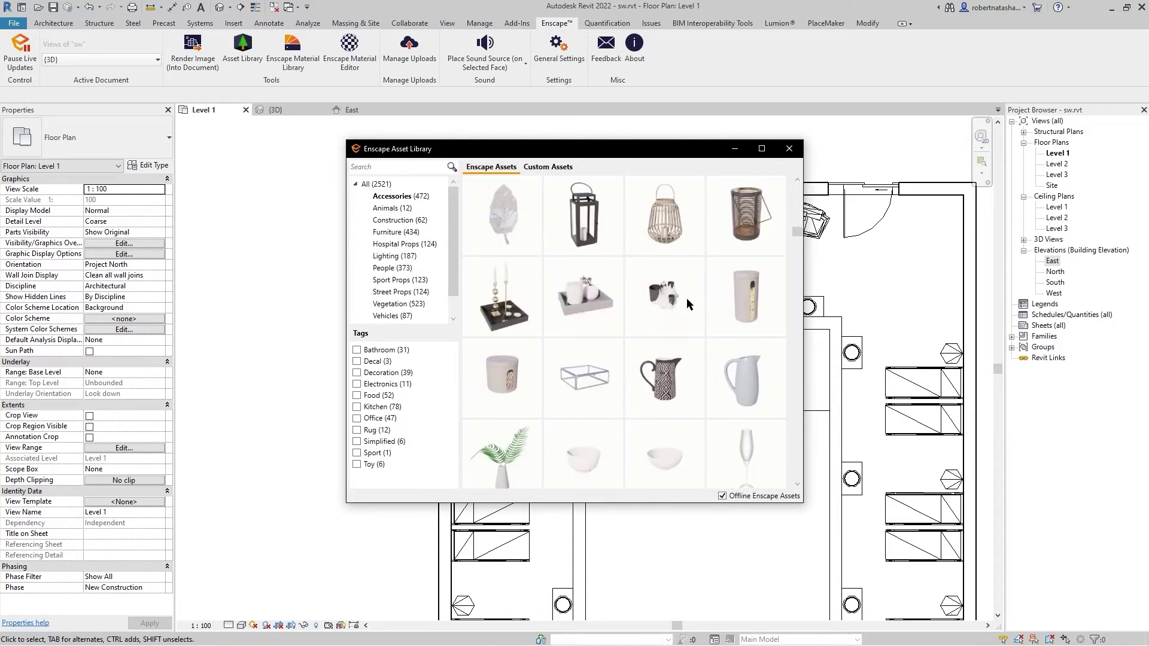
# - Switch to Vegetation assets and scroll down to potted plants like Interior Plant 14
pyautogui.click(396, 310)
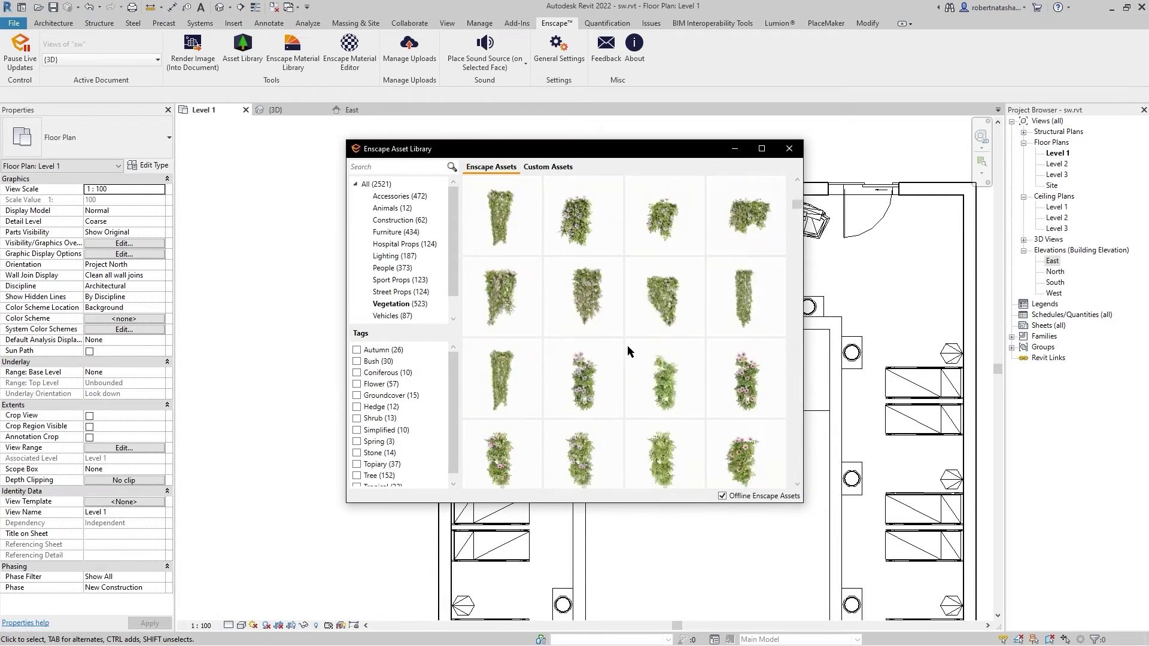
pyautogui.scroll(-2, 627, 346)
pyautogui.scroll(-2, 627, 346)
pyautogui.scroll(-2, 627, 346)
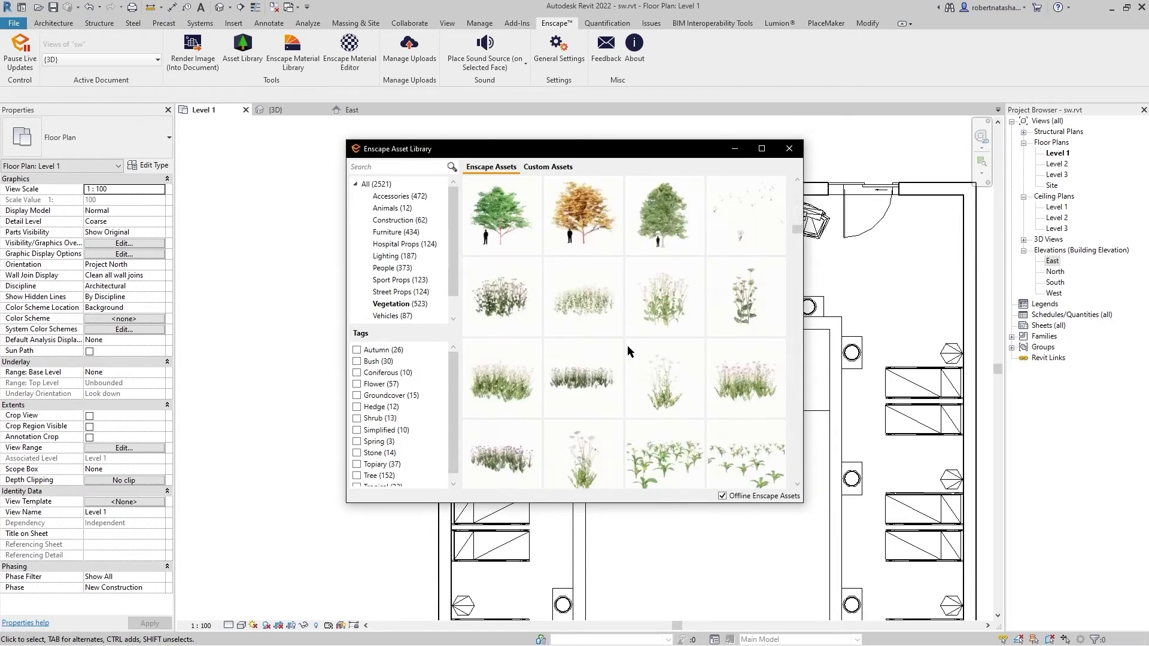
pyautogui.scroll(-2, 627, 346)
pyautogui.scroll(-2, 627, 346)
pyautogui.scroll(-2, 627, 346)
pyautogui.scroll(-2, 627, 345)
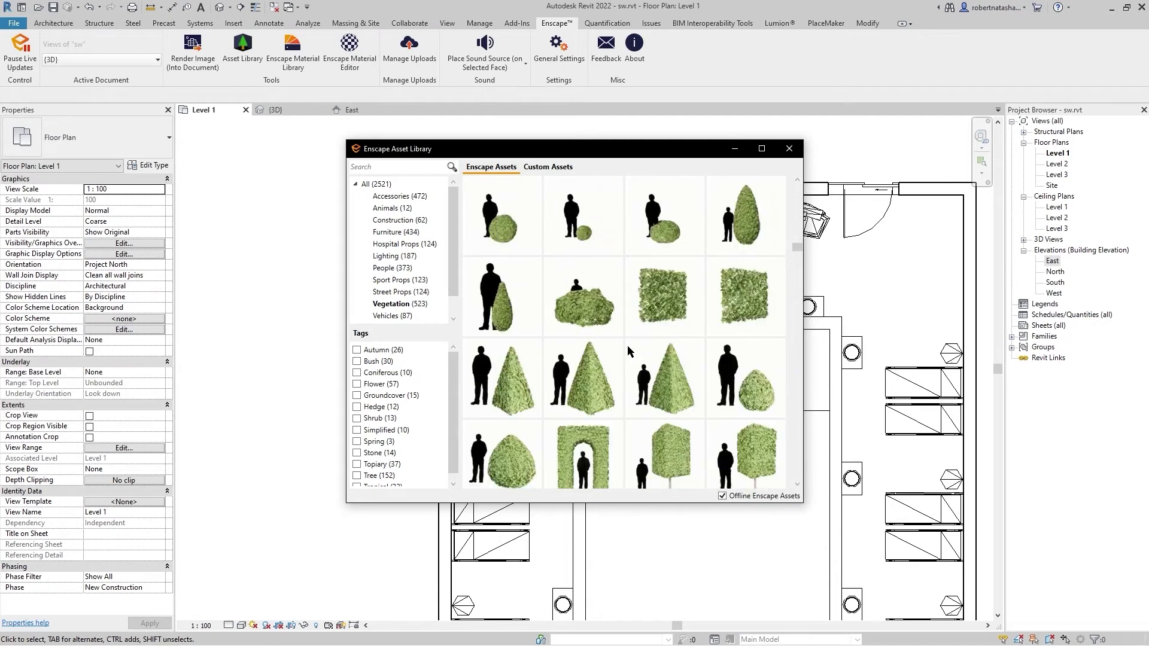
pyautogui.scroll(-2, 627, 346)
pyautogui.scroll(-2, 627, 347)
pyautogui.scroll(-2, 627, 347)
pyautogui.scroll(-2, 627, 347)
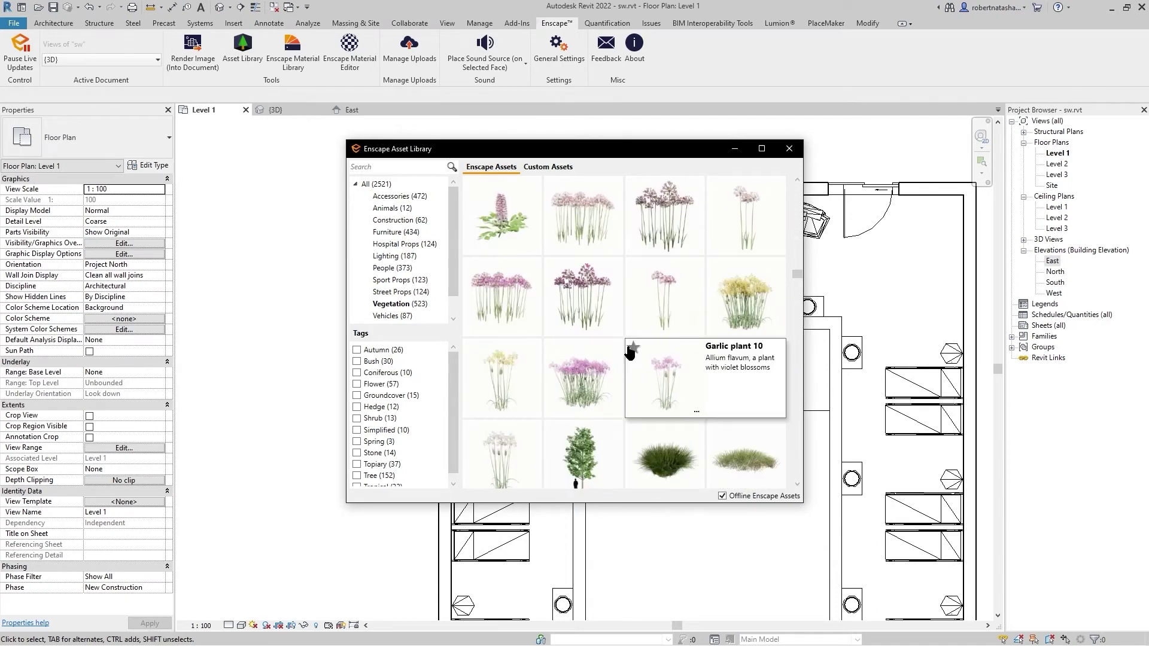
pyautogui.scroll(-2, 627, 347)
pyautogui.scroll(-2, 627, 345)
pyautogui.scroll(-2, 627, 346)
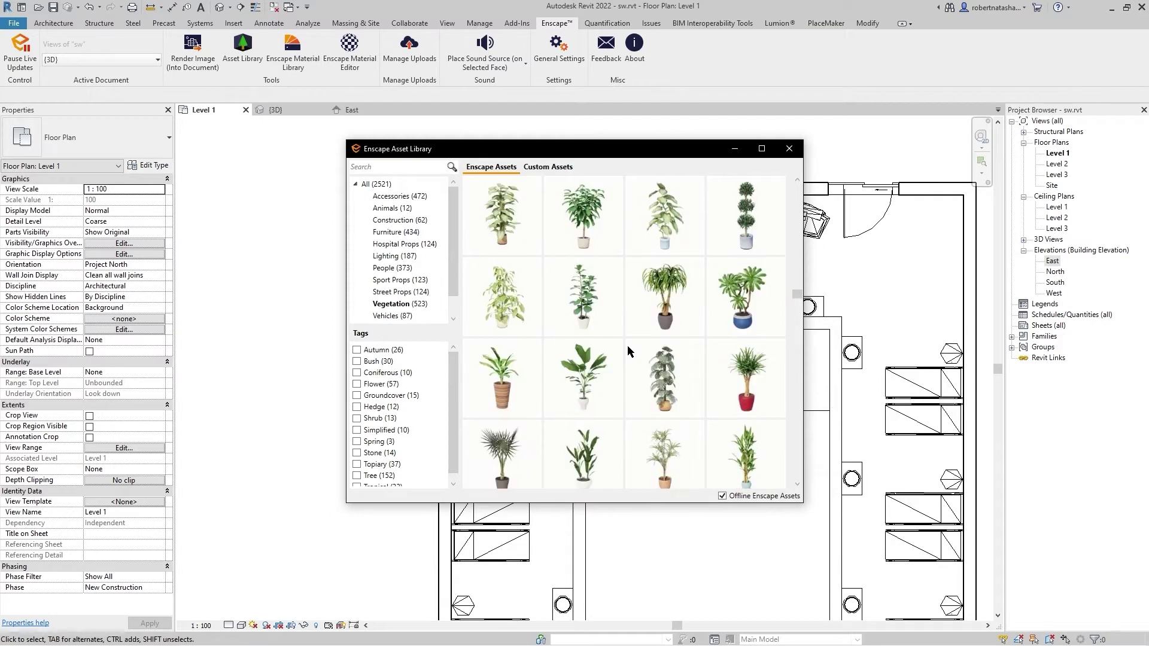
pyautogui.moveTo(745, 377)
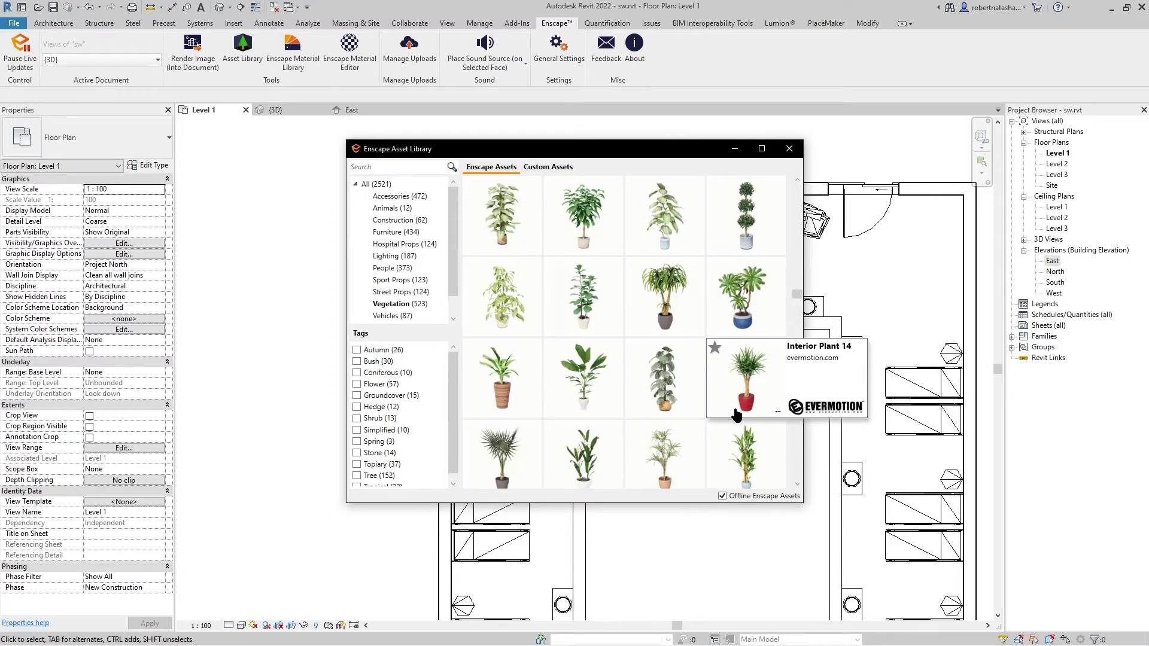
pyautogui.scroll(-1, 736, 414)
pyautogui.scroll(-1, 736, 413)
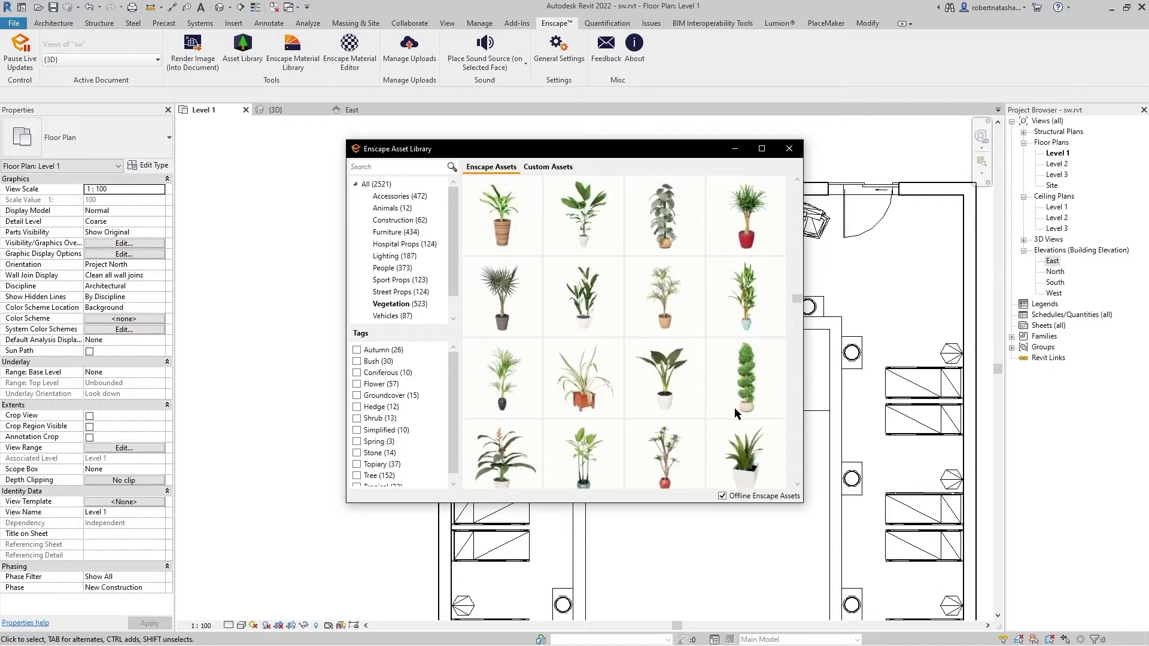
# - Place Interior Plant 21 in the pool room's top-right corner
pyautogui.click(655, 388)
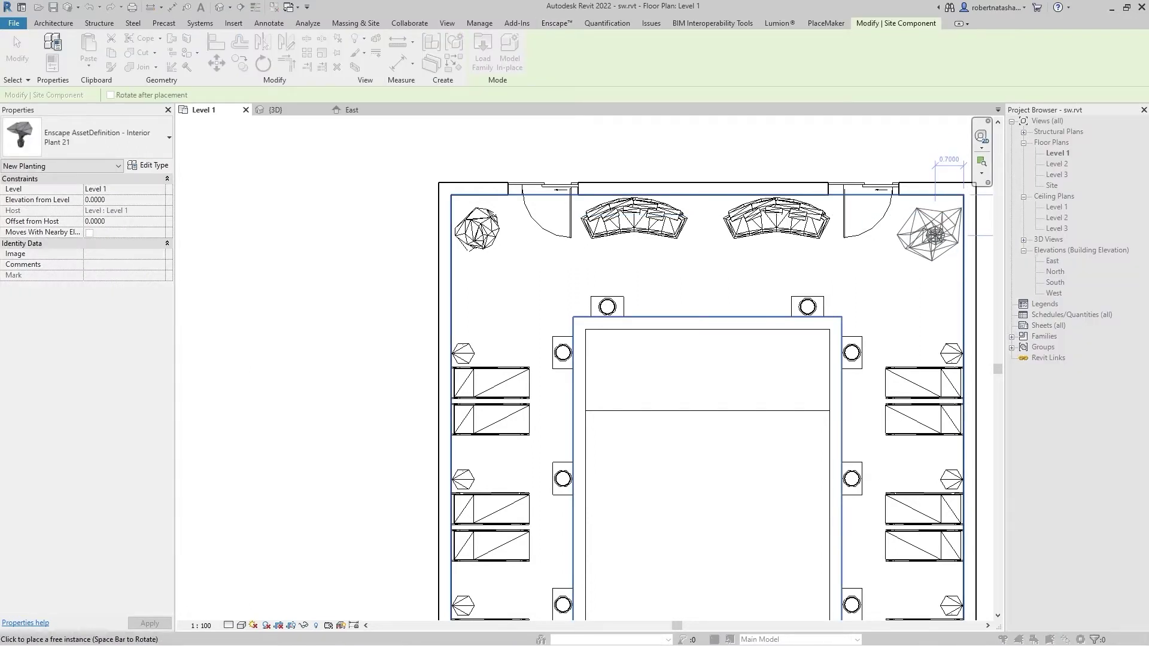
pyautogui.click(932, 227)
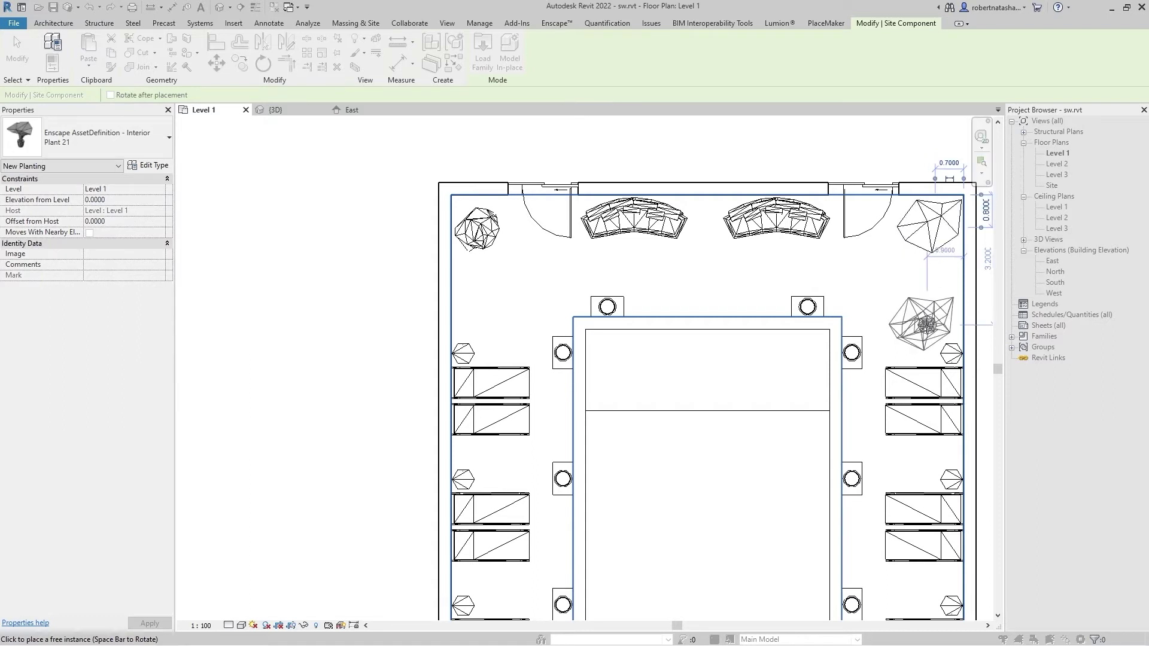
pyautogui.press('Escape')
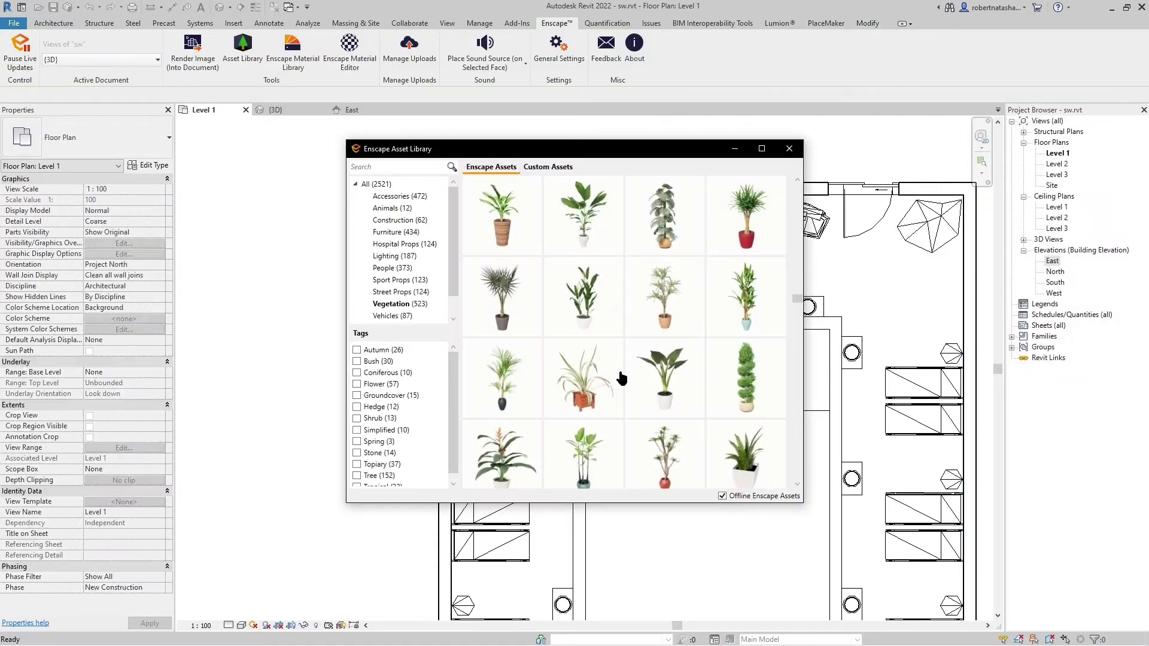
# - Place another interior plant in the room's bottom-left corner
pyautogui.click(748, 464)
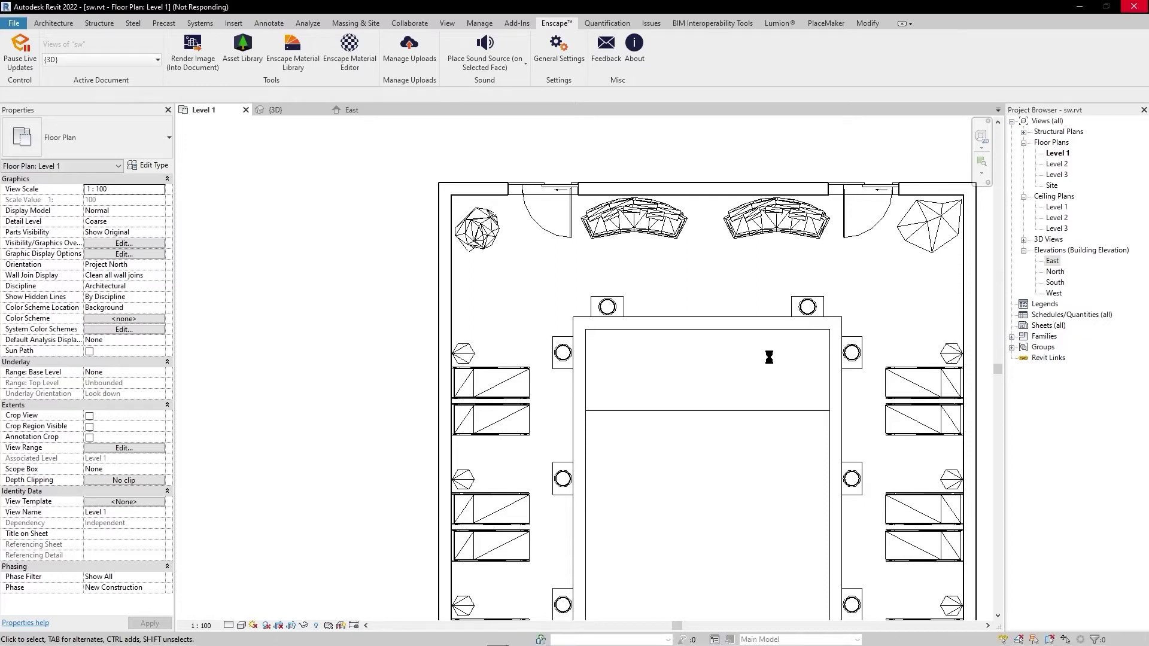
pyautogui.scroll(-3, 769, 357)
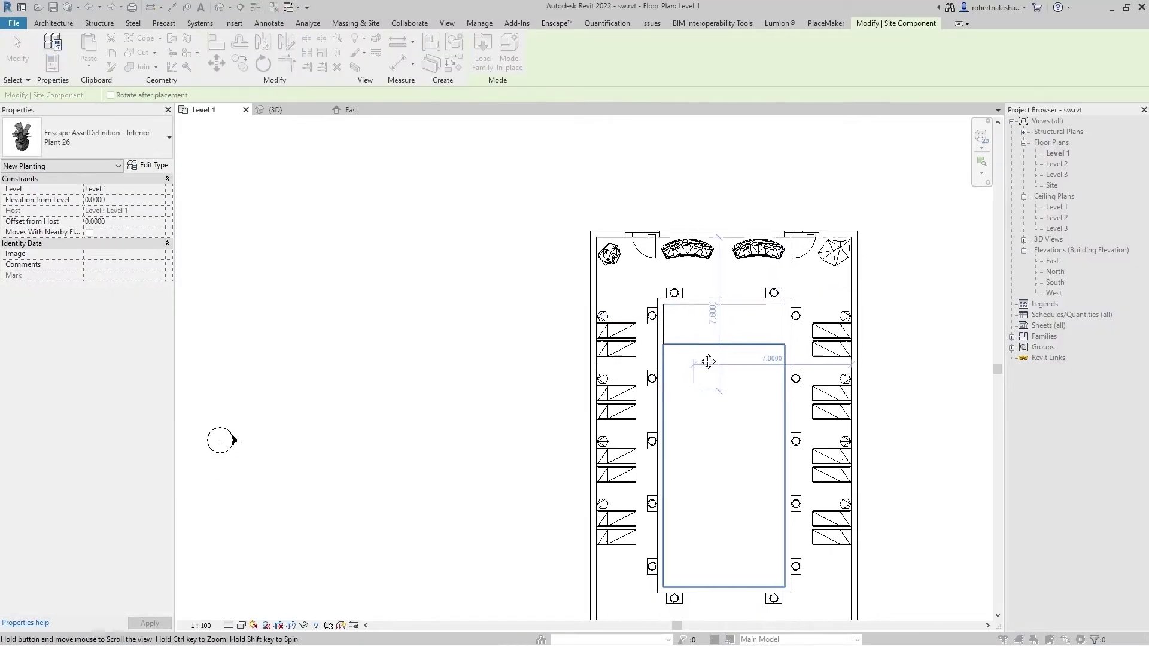
pyautogui.keyDown('ctrl'); pyautogui.scroll(-5, 682, 402); pyautogui.keyUp('ctrl')
pyautogui.scroll(3, 655, 435)
pyautogui.scroll(2, 654, 435)
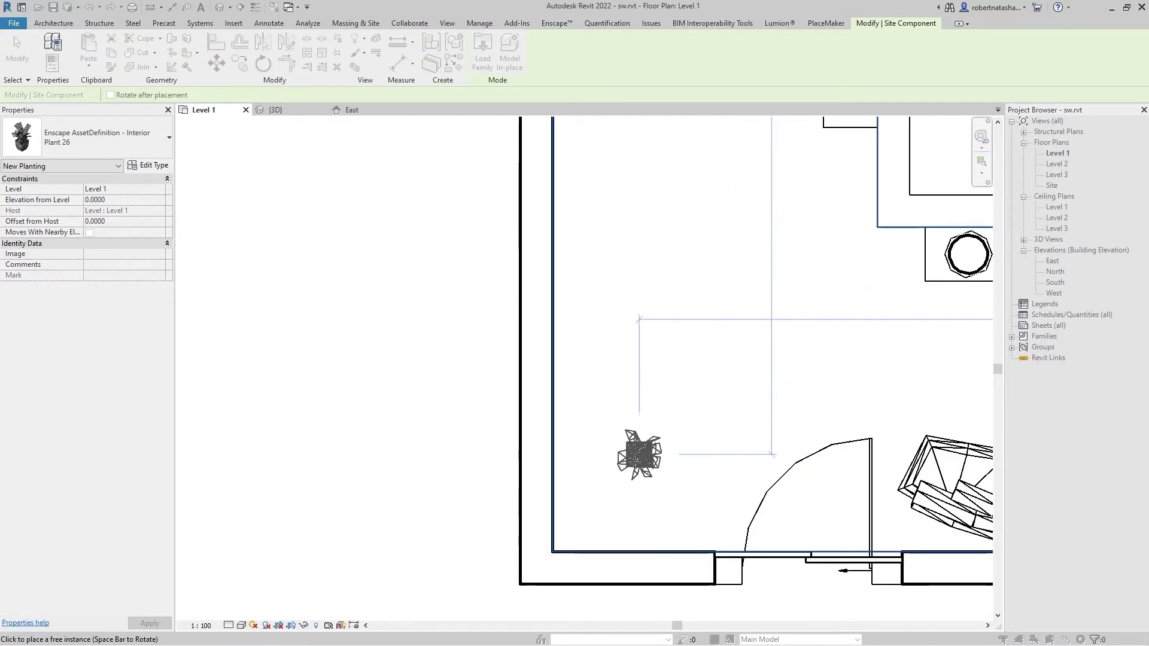
pyautogui.scroll(-2, 595, 519)
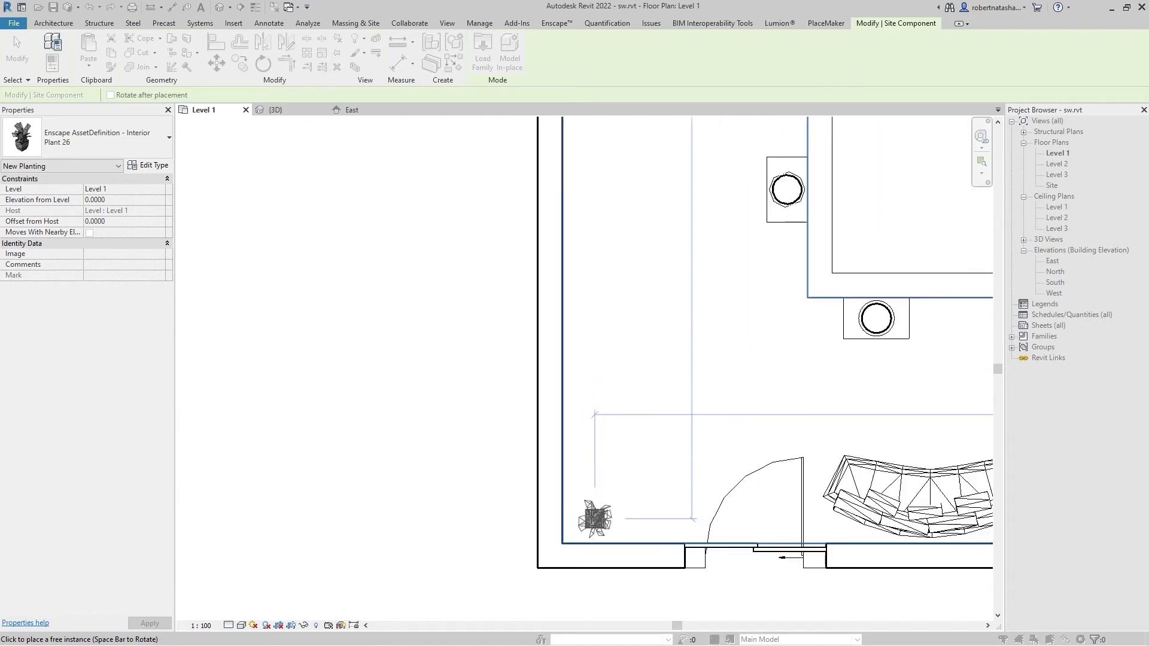
pyautogui.scroll(-2, 595, 520)
pyautogui.click(591, 518)
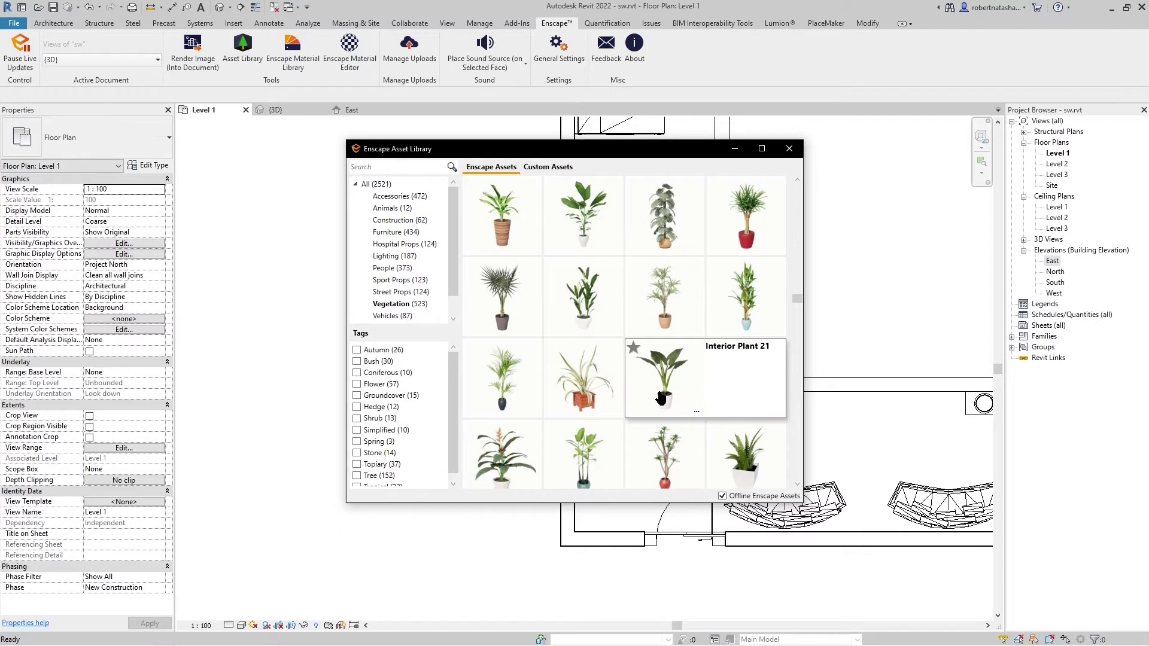
# - Place Interior Plant 21 in the room's bottom-right corner
pyautogui.click(661, 399)
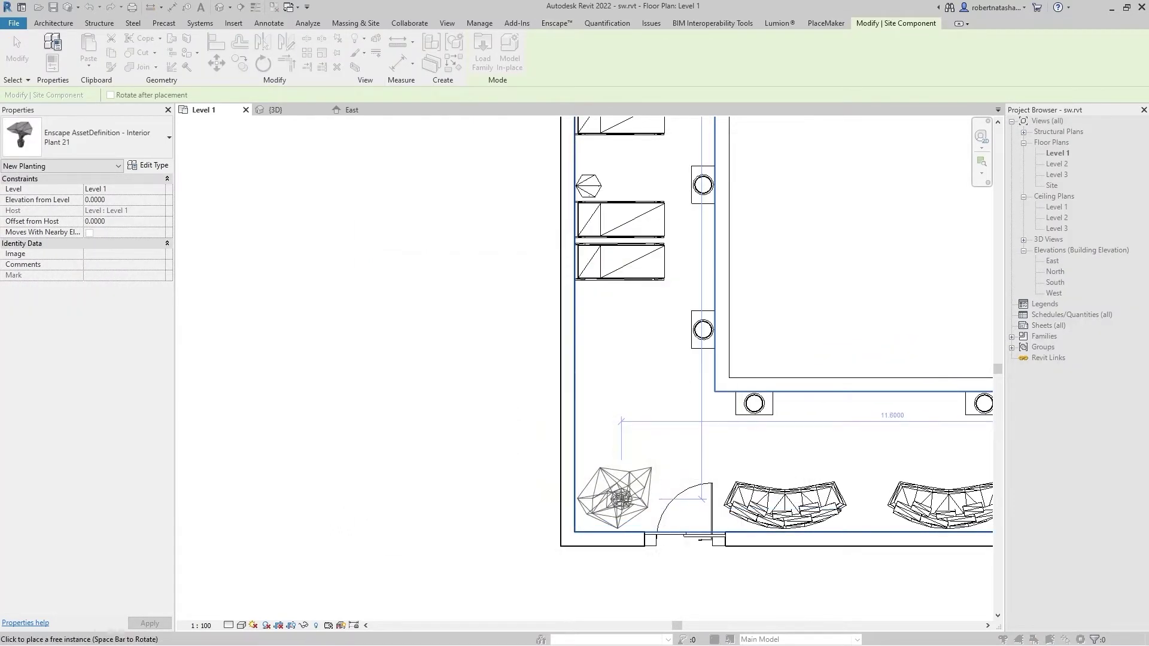
pyautogui.moveTo(621, 497); pyautogui.dragTo(189, 486, button='middle')
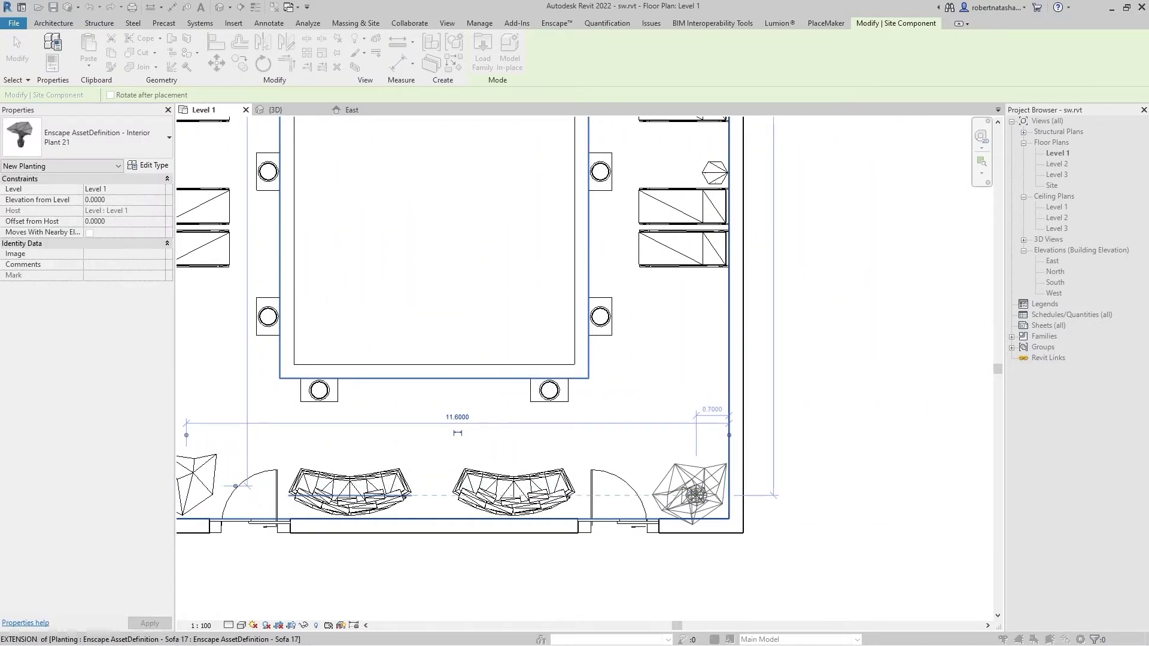
pyautogui.click(692, 484)
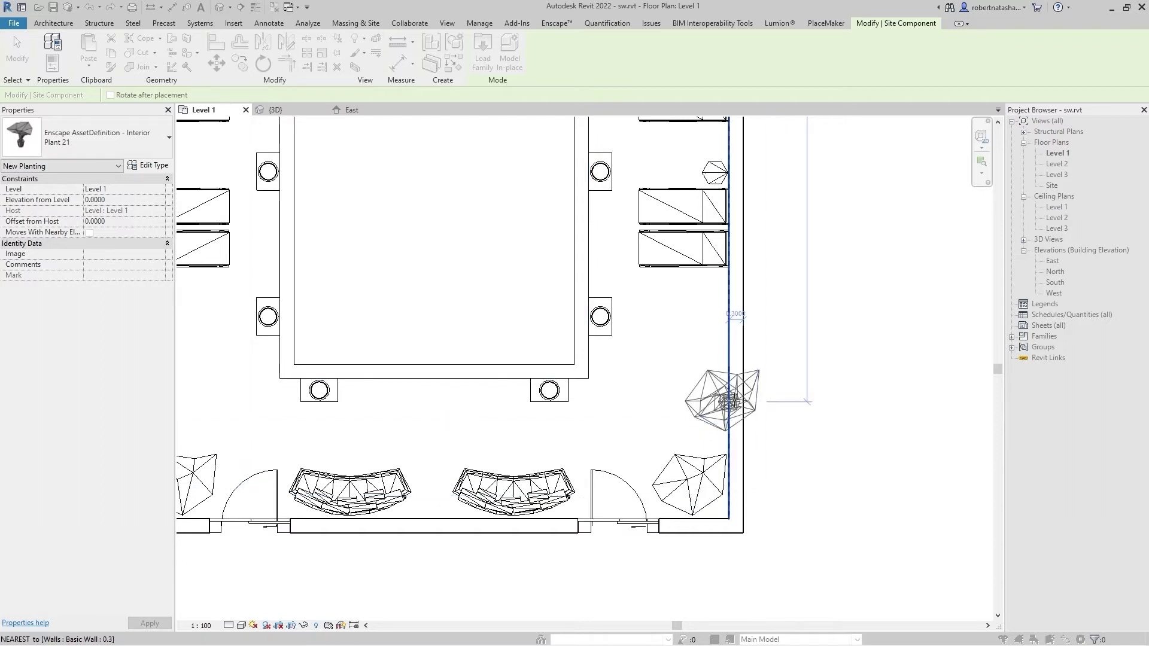
pyautogui.press('Escape')
# - Move the Enscape camera forward along the pool to view the new plant, then return to Revit
pyautogui.hotkey('alt', 'Tab')
pyautogui.hotkey('alt', 'Tab')
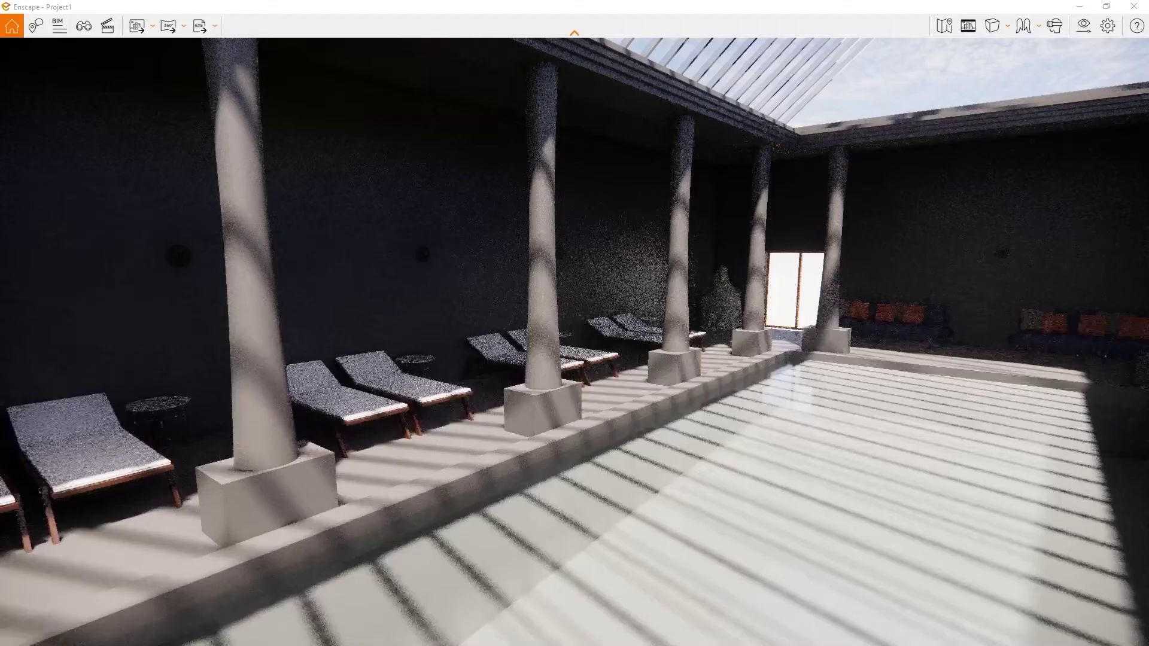
pyautogui.moveTo(765, 417)
pyautogui.mouseDown()
pyautogui.moveTo(539, 419)
pyautogui.moveTo(658, 359)
pyautogui.moveTo(771, 411)
pyautogui.mouseUp()
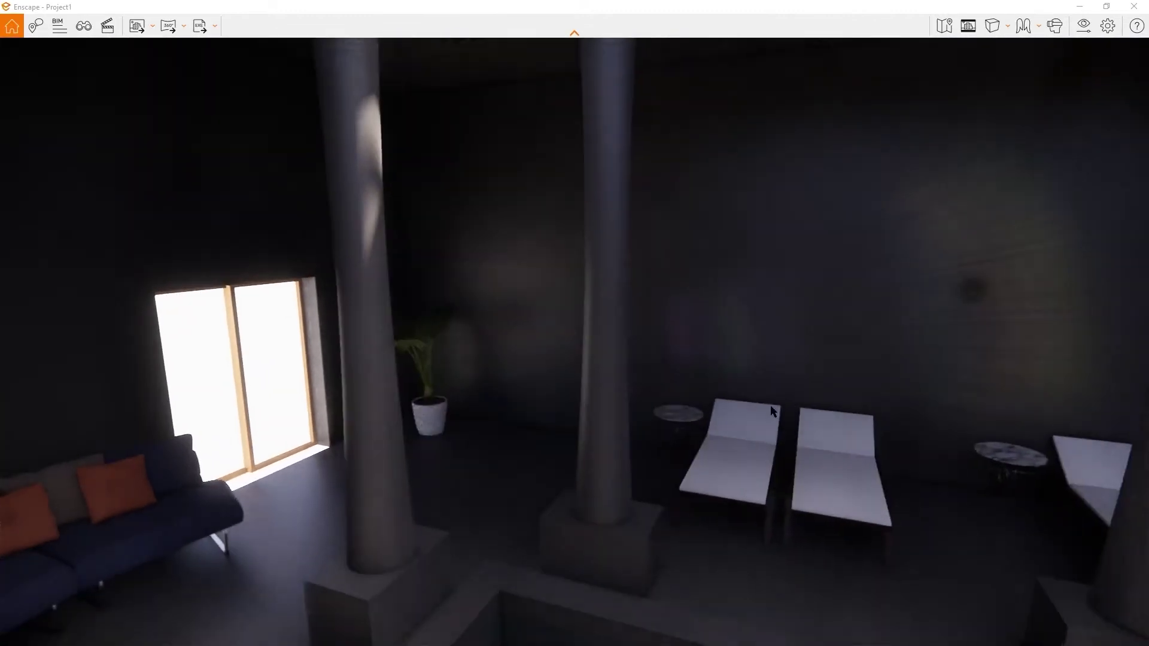
pyautogui.hotkey('alt', 'Tab')
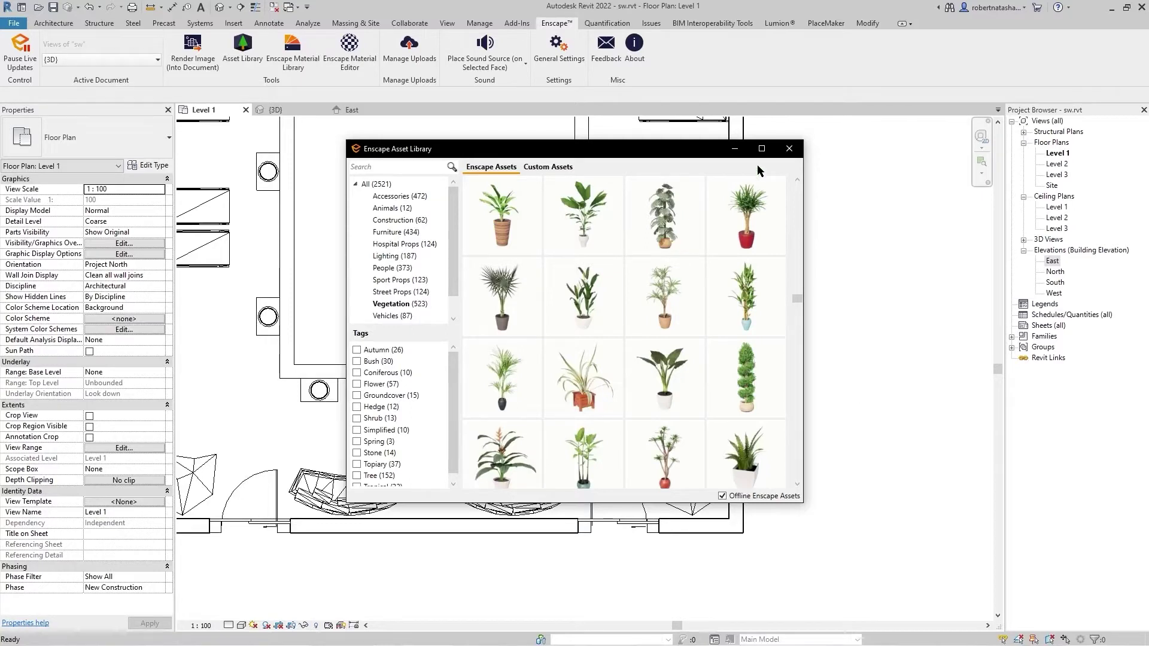
# - Try dragging the round side table toward the top sofas, then cancel the move
pyautogui.click(735, 150)
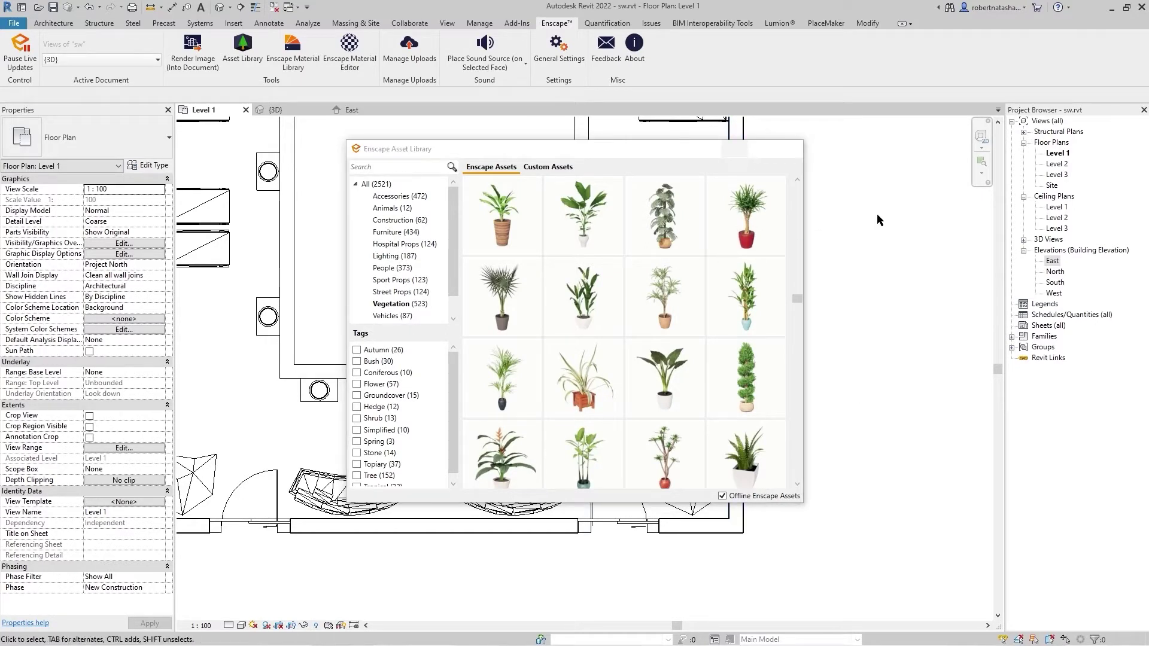
pyautogui.scroll(2, 878, 220)
pyautogui.scroll(-2, 851, 299)
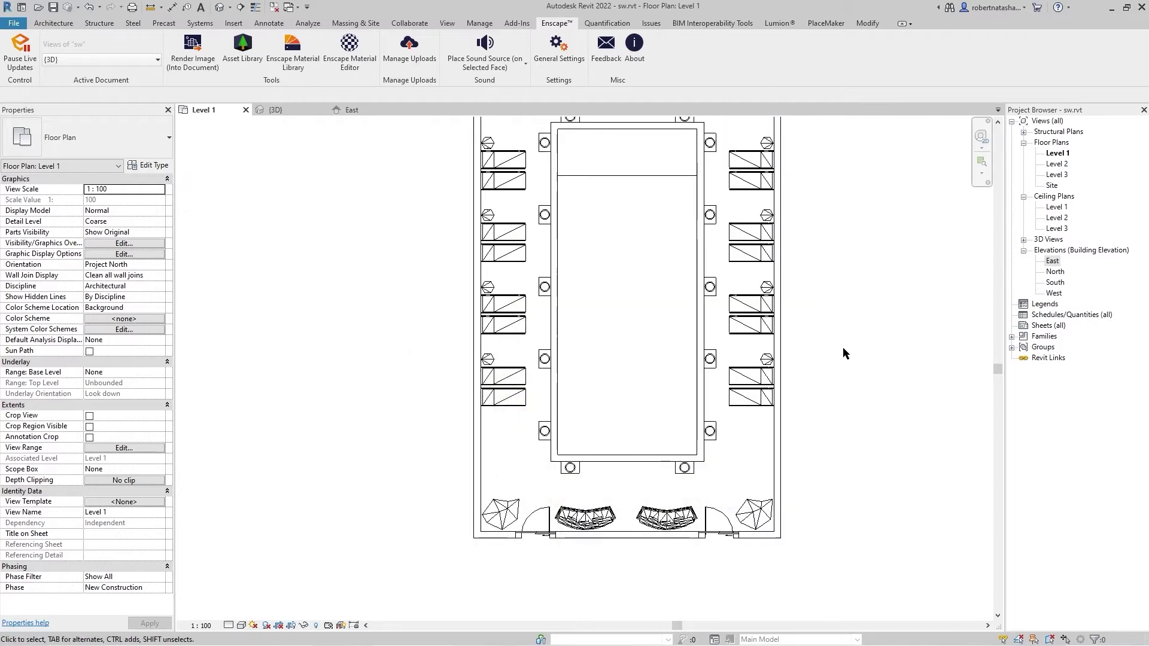
pyautogui.moveTo(823, 248); pyautogui.dragTo(801, 342, button='middle')
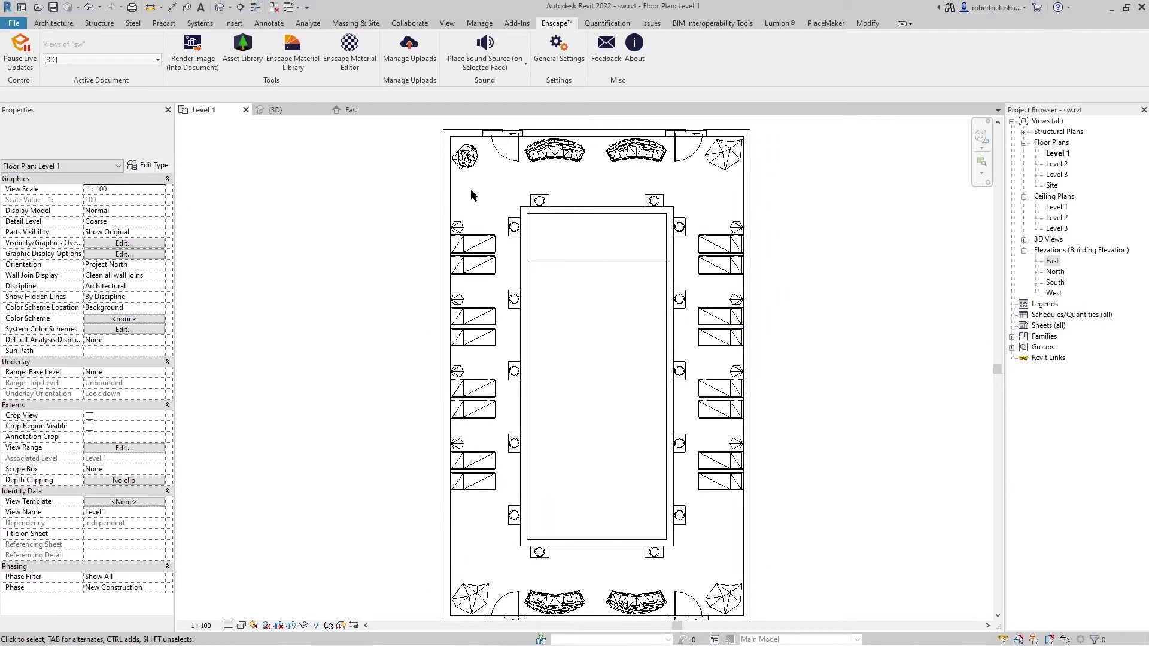
pyautogui.click(462, 227)
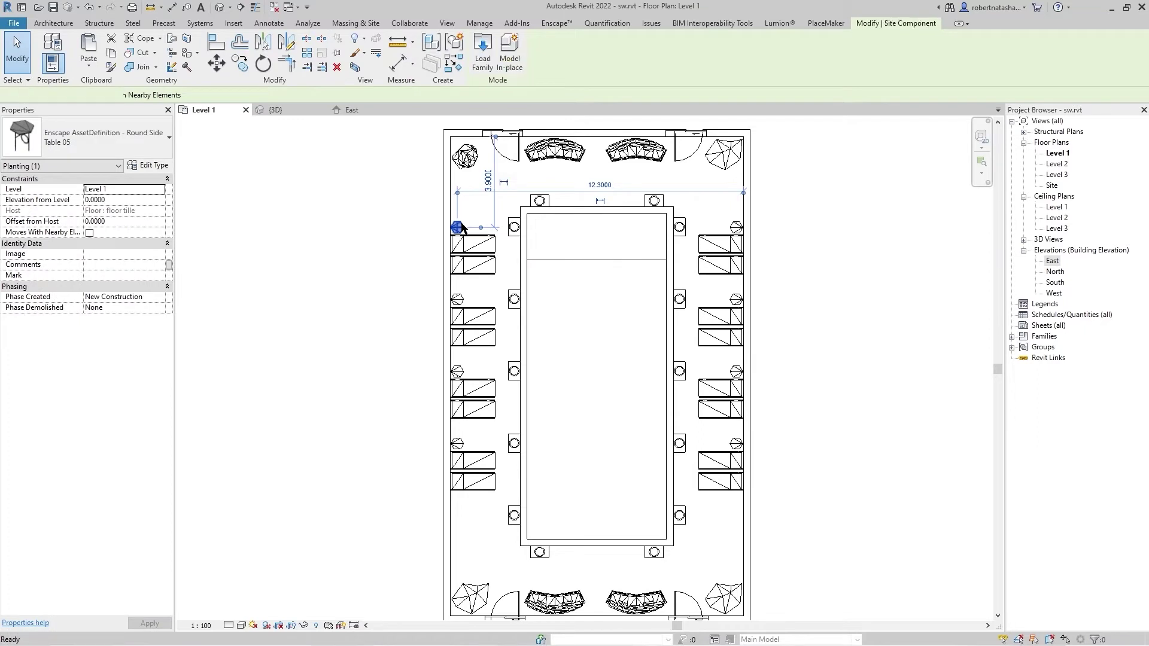
pyautogui.moveTo(462, 227); pyautogui.dragTo(592, 145)
pyautogui.scroll(3, 555, 161)
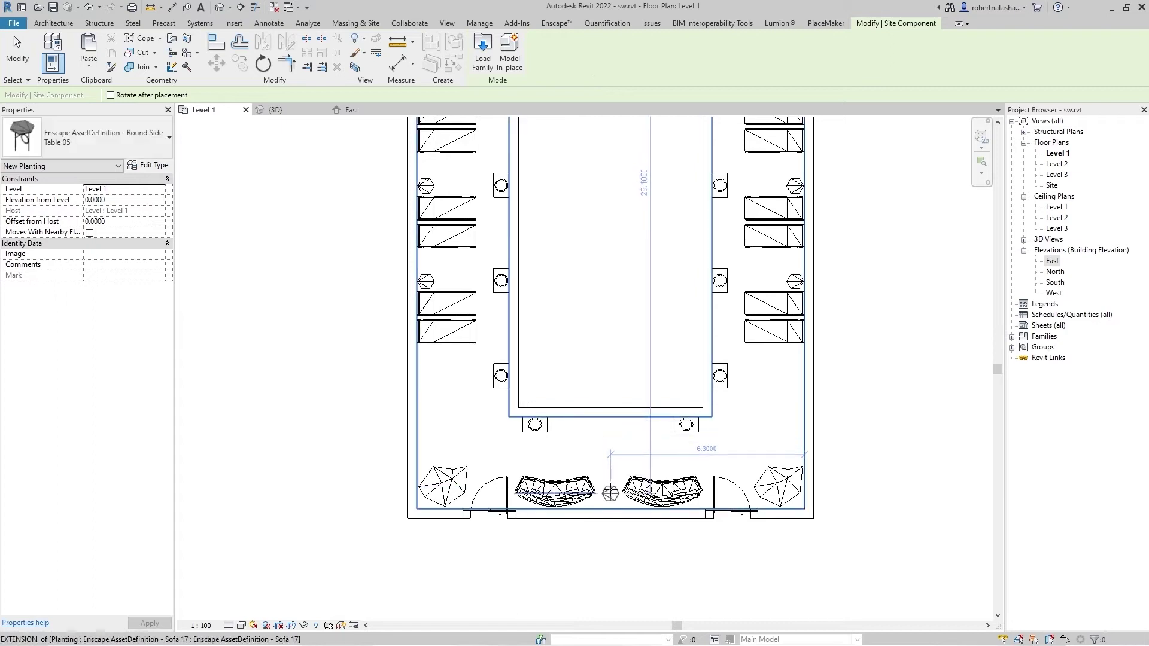
pyautogui.scroll(-3, 589, 389)
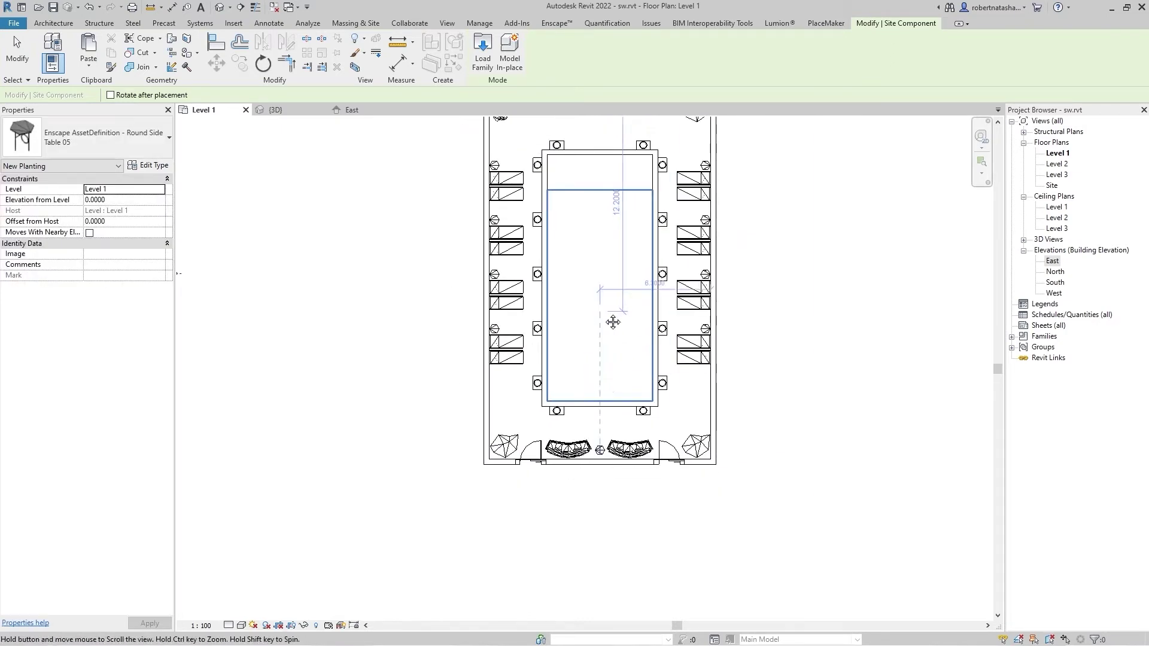
pyautogui.moveTo(608, 321); pyautogui.dragTo(608, 439, button='middle')
pyautogui.press('Escape')
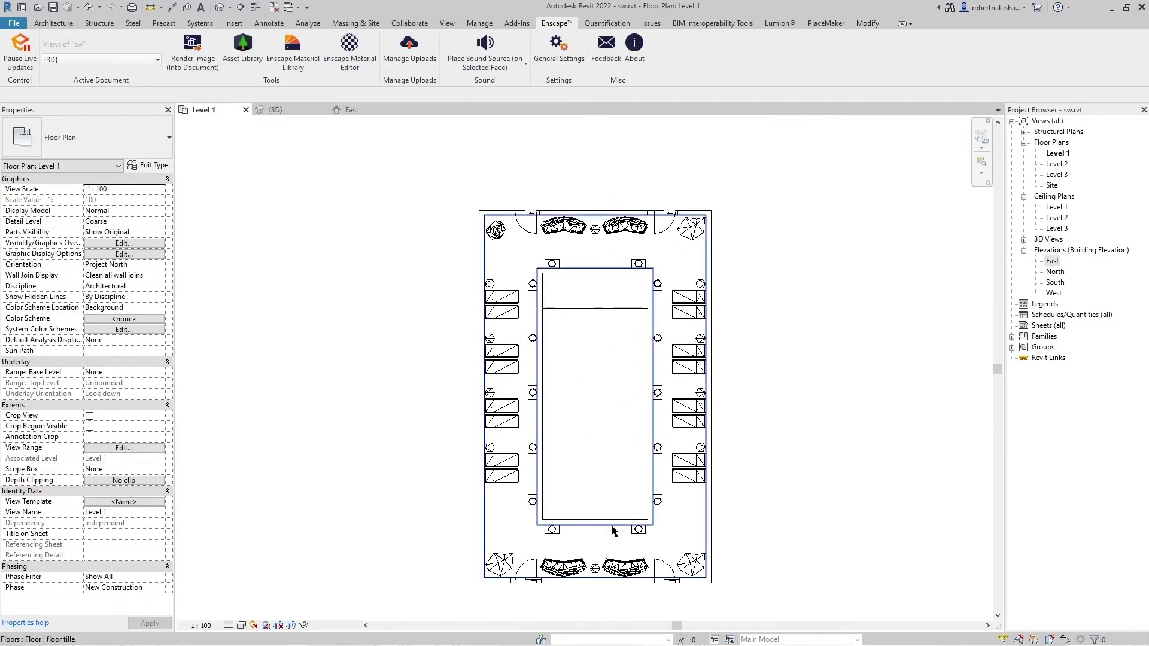
# - Nudge the Round Side Table between the bottom sofas up two steps to align it
pyautogui.scroll(3, 601, 575)
pyautogui.scroll(3, 598, 575)
pyautogui.scroll(2, 592, 568)
pyautogui.click(580, 557)
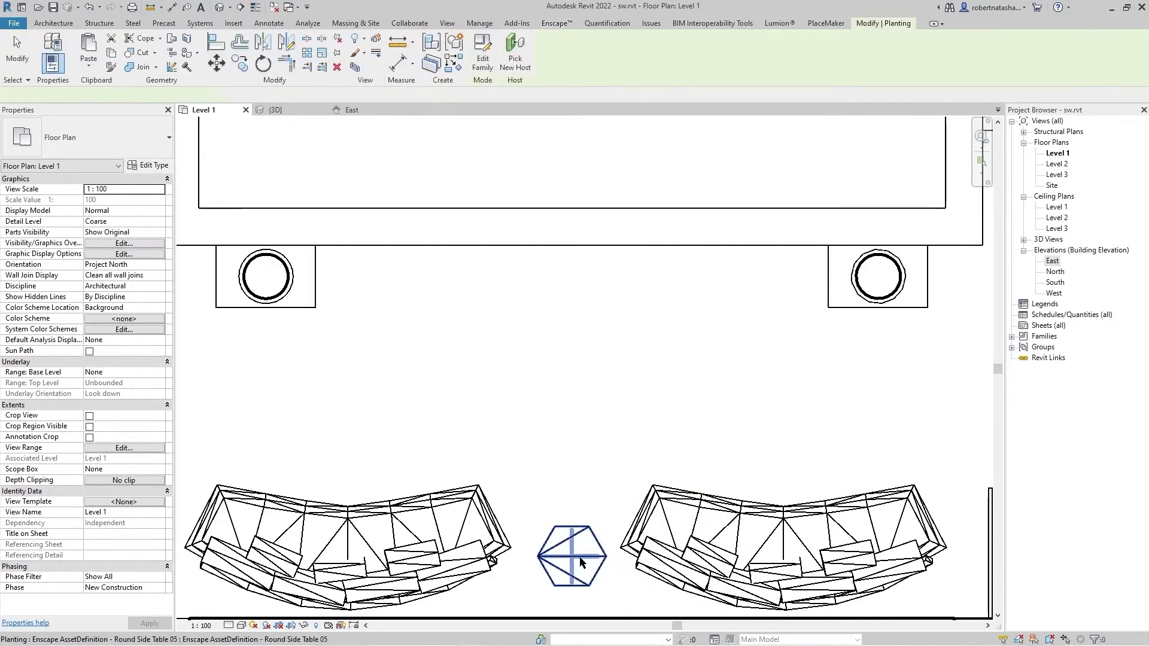
pyautogui.press('Up')
pyautogui.press('Up')
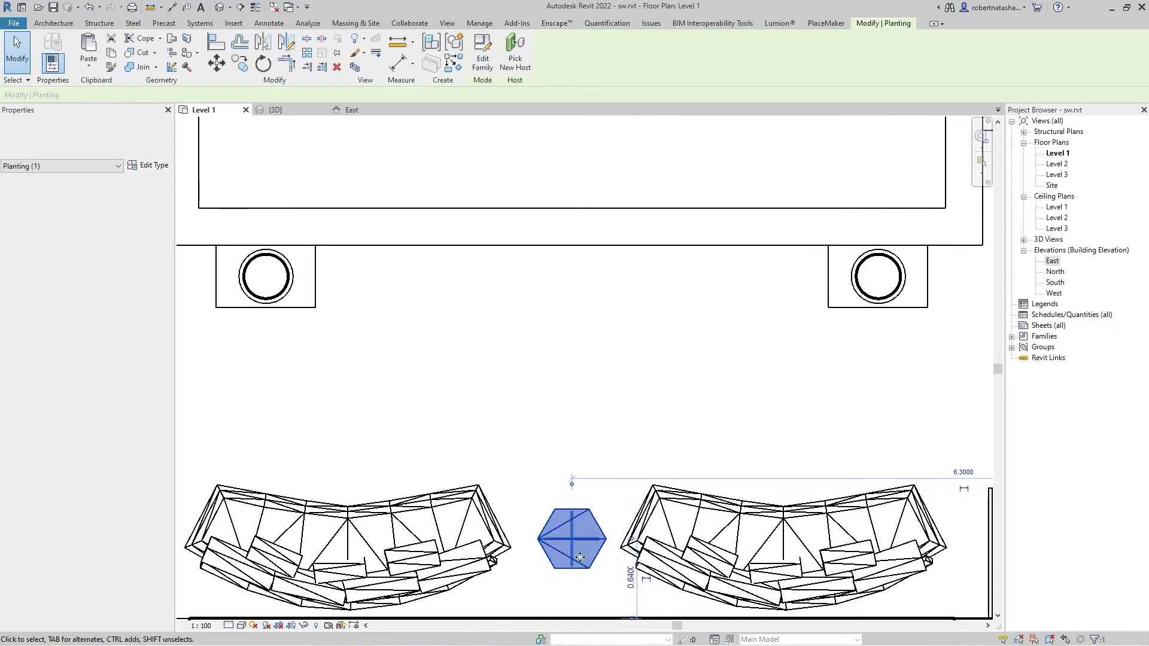
pyautogui.press('Up')
pyautogui.press('Escape')
# - Turn and pull back the Enscape camera to check the sofas and side table by the windows
pyautogui.hotkey('alt', 'Tab')
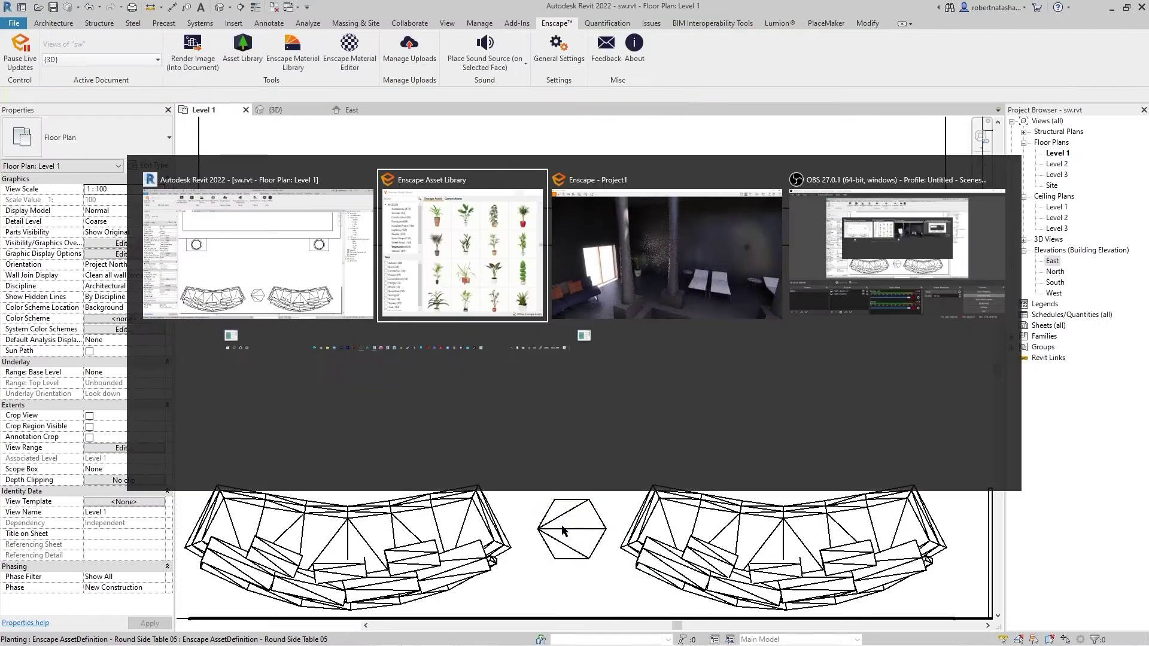
pyautogui.hotkey('alt', 'Tab')
pyautogui.moveTo(624, 500); pyautogui.dragTo(419, 503)
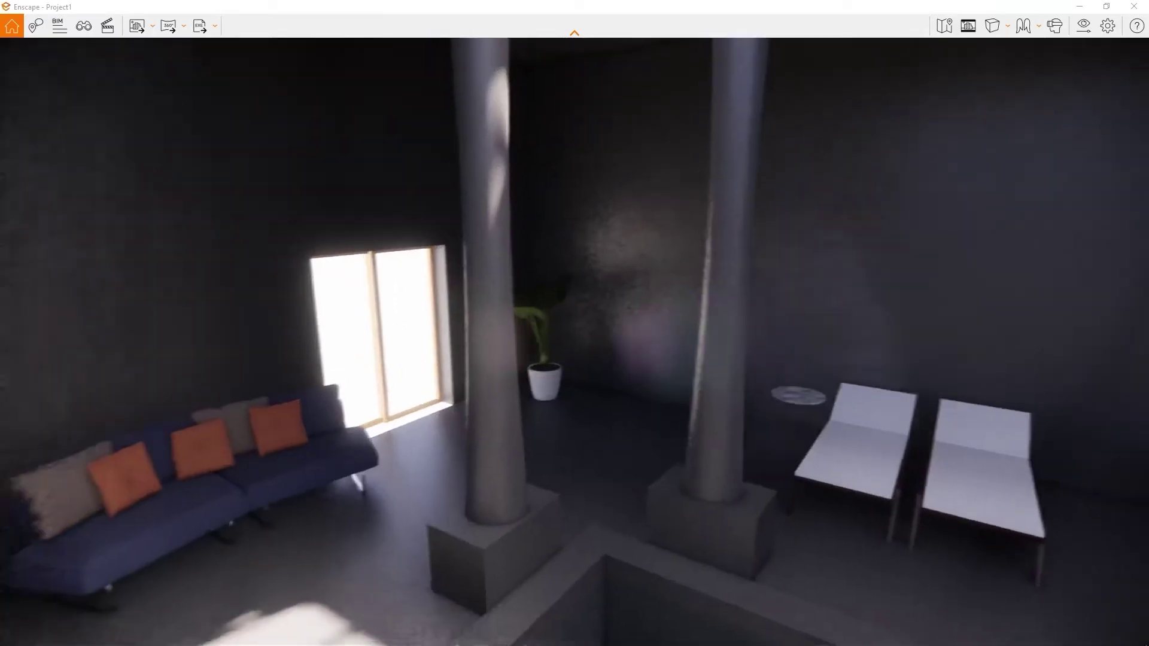
pyautogui.press('s')
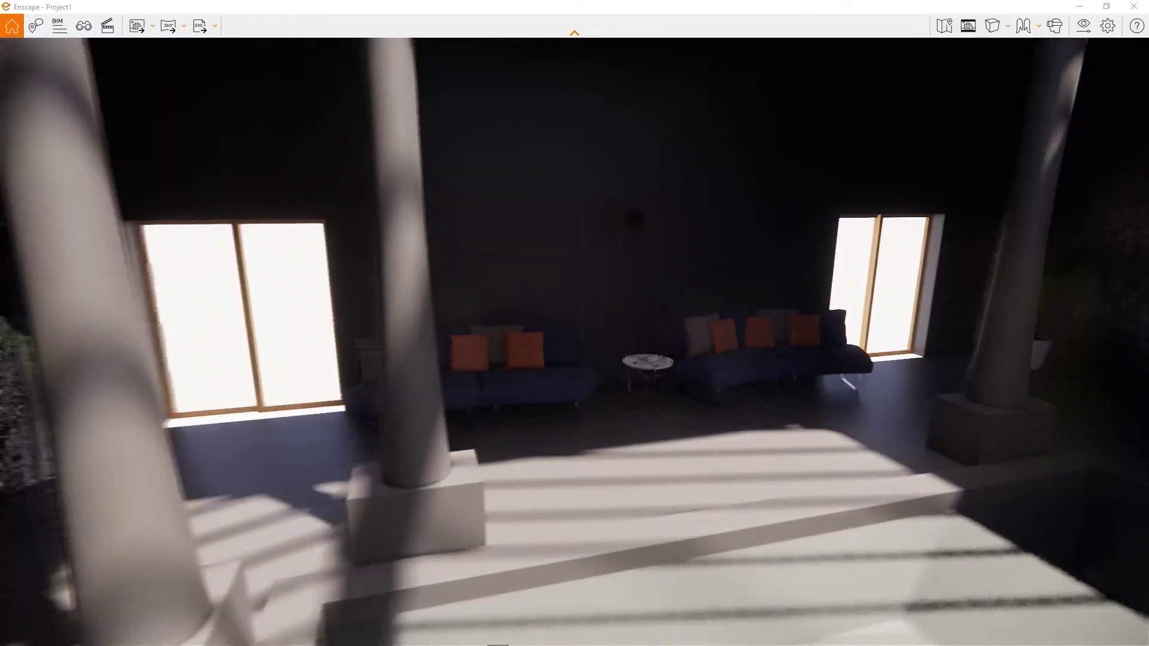
pyautogui.hotkey('alt', 'Tab')
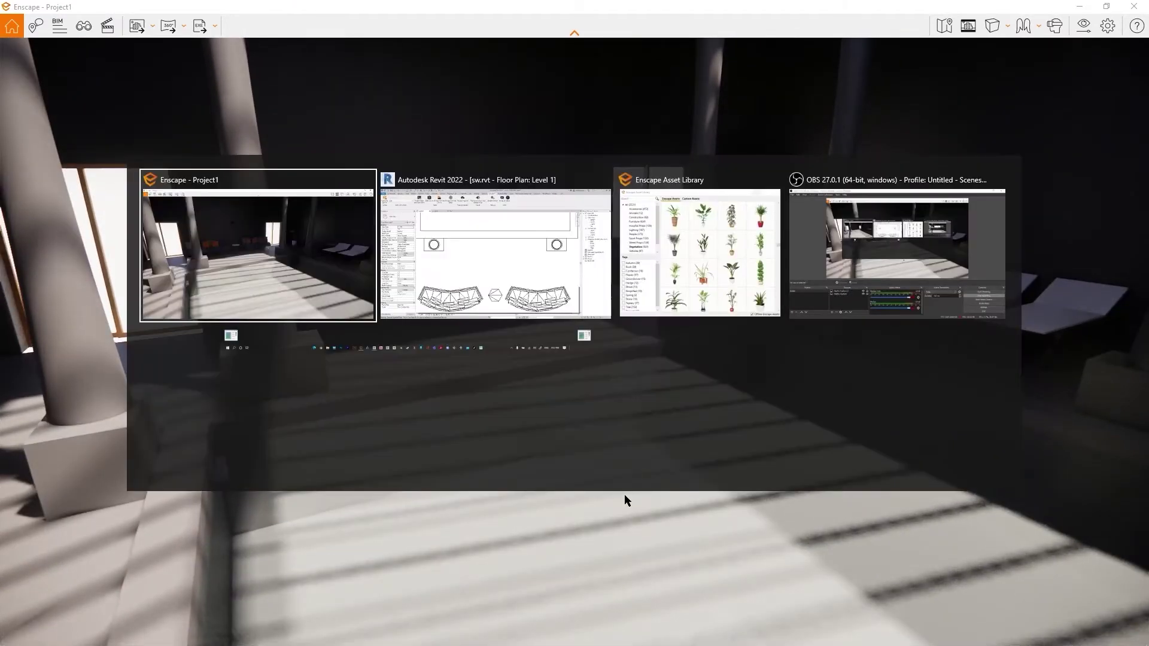
pyautogui.scroll(-3, 644, 291)
# - Select the pool-surround floor band and review its Height Offset From Level in Properties
pyautogui.moveTo(644, 290); pyautogui.dragTo(692, 329, button='middle')
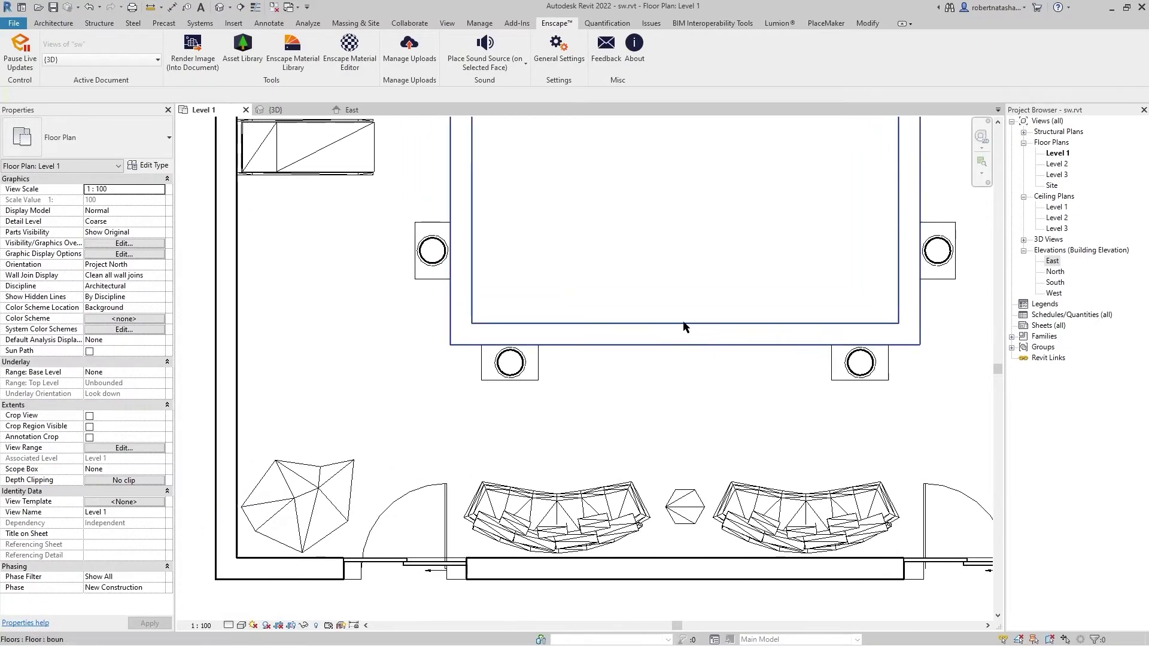
pyautogui.click(661, 345)
pyautogui.write('0.0300')
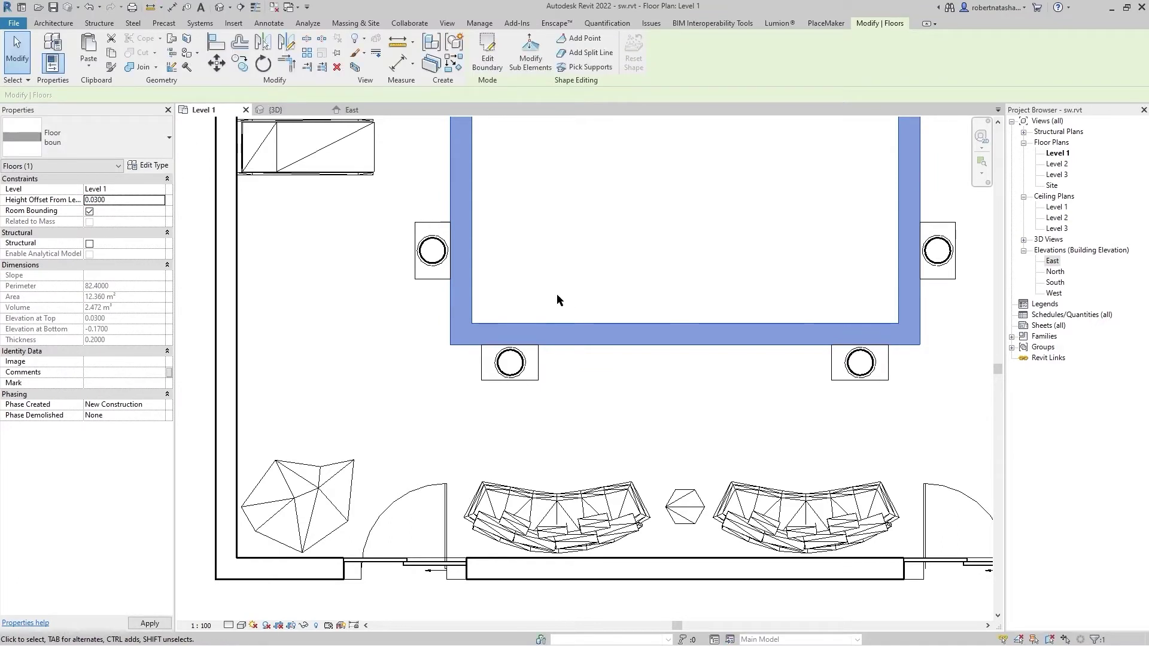
pyautogui.click(556, 296)
pyautogui.press('Escape')
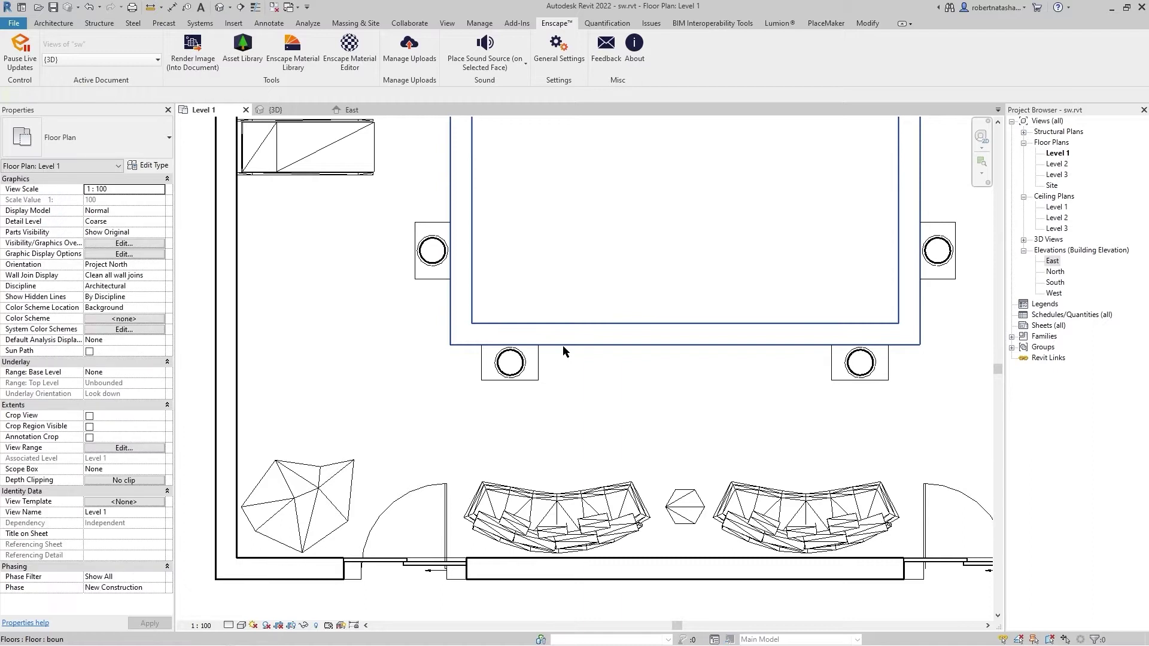
pyautogui.hotkey('alt', 'Tab')
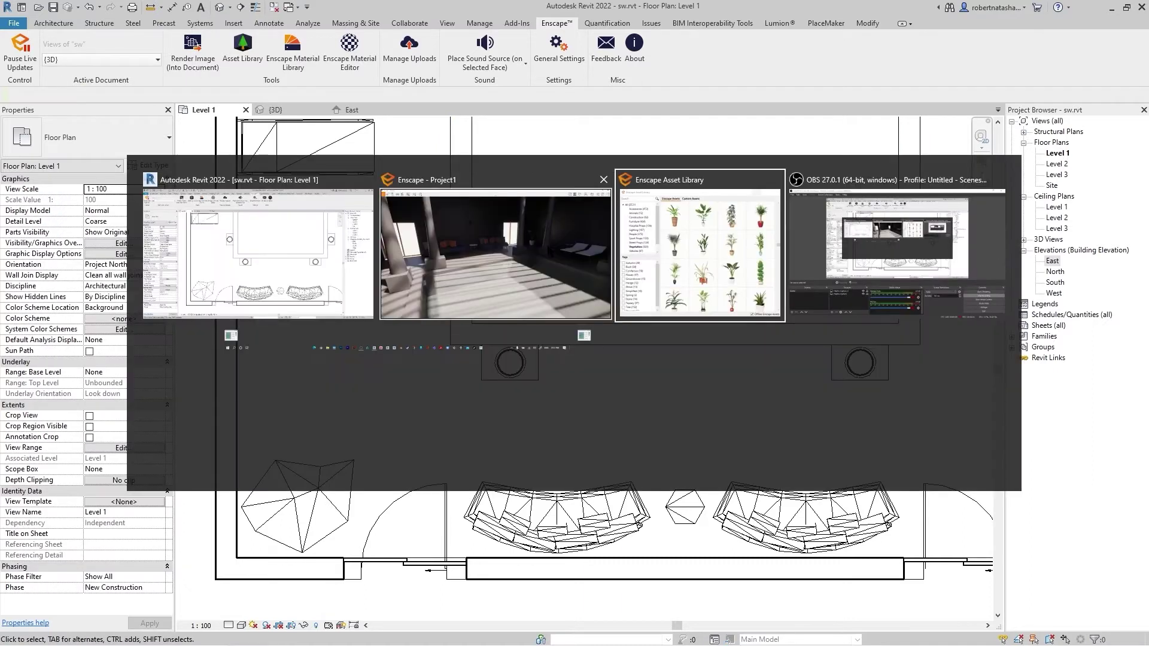
# - Walk the Enscape camera down and along the pool edge past the loungers toward the far windows
pyautogui.click(486, 274)
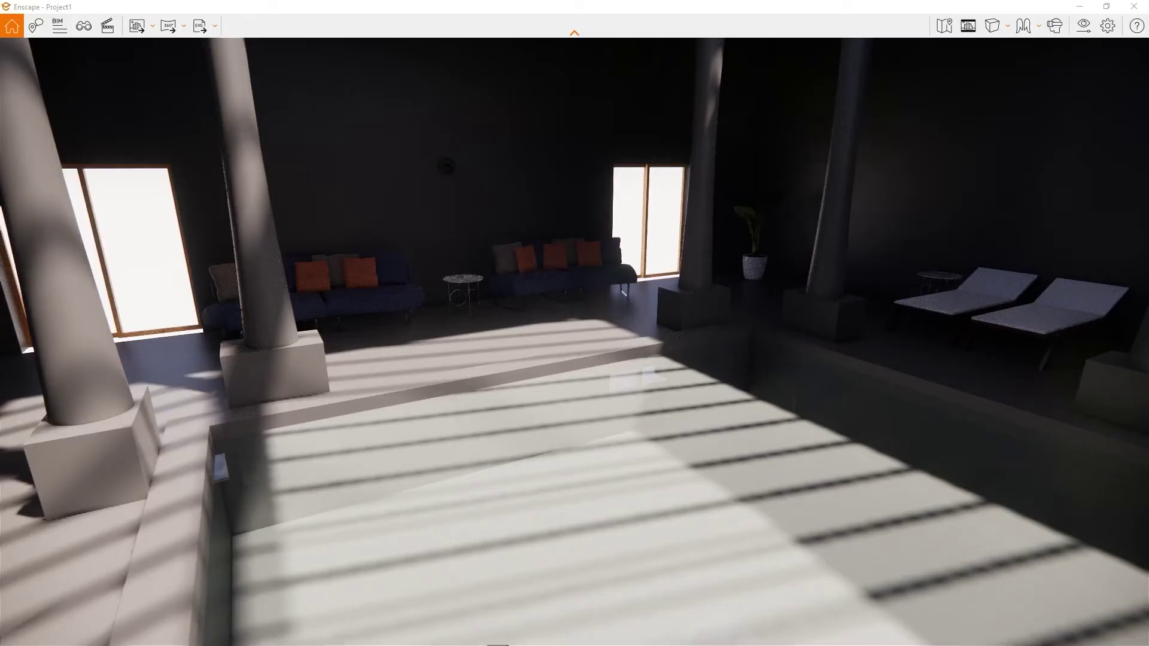
pyautogui.press('w')
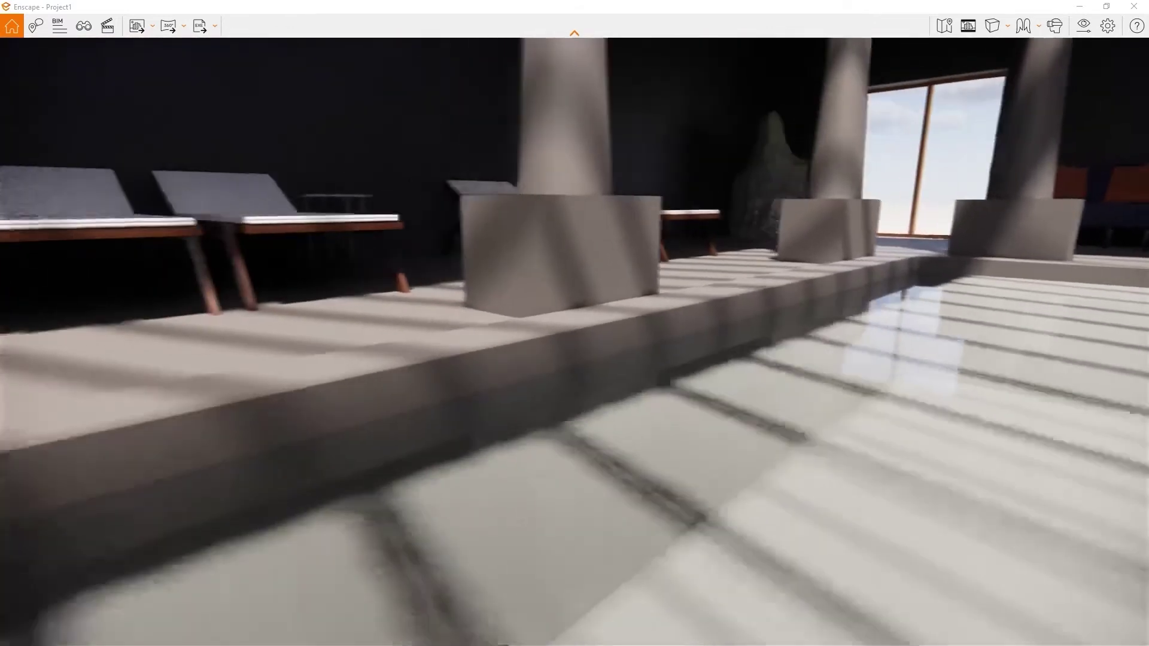
pyautogui.press('a')
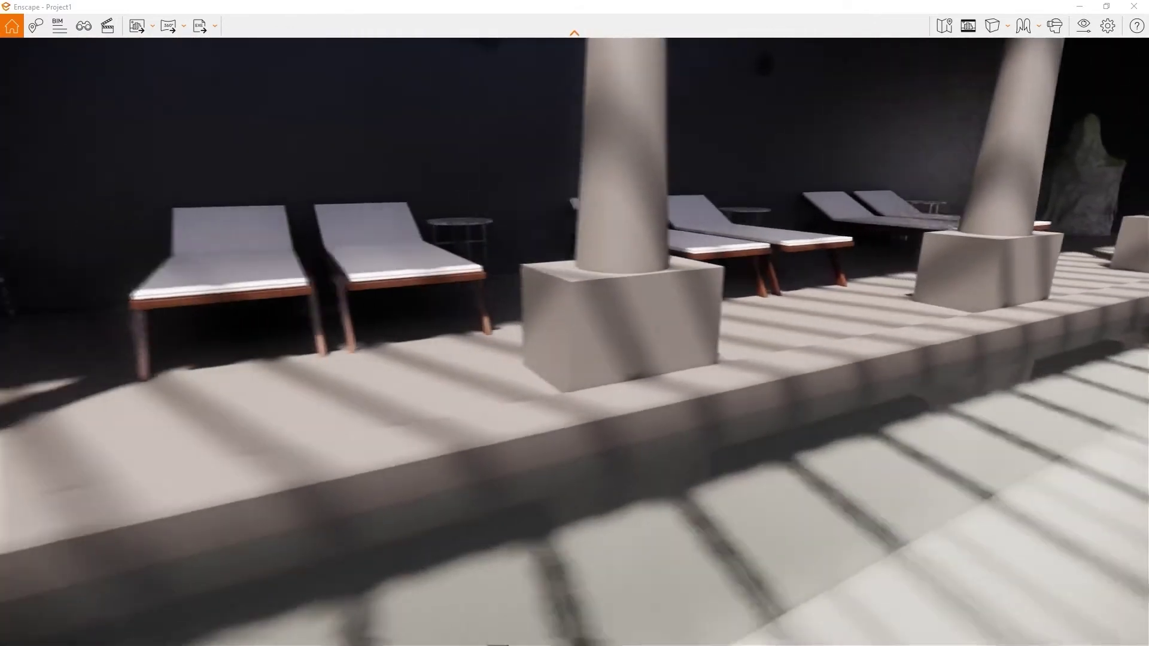
pyautogui.press('a')
pyautogui.press('a')
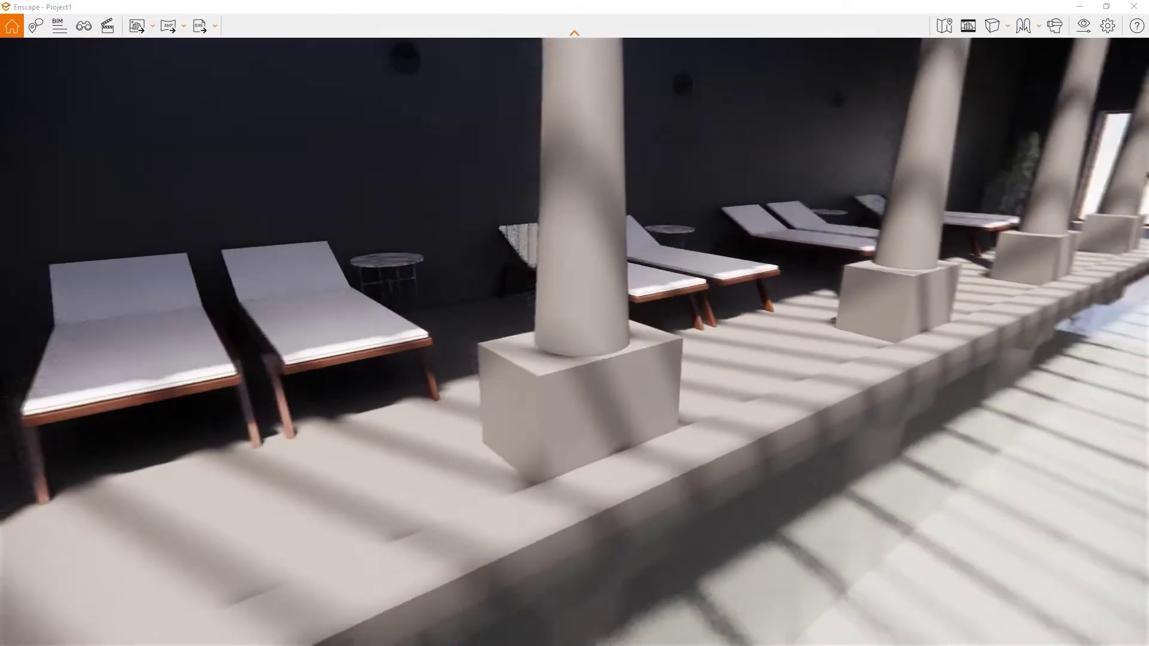
pyautogui.press('a')
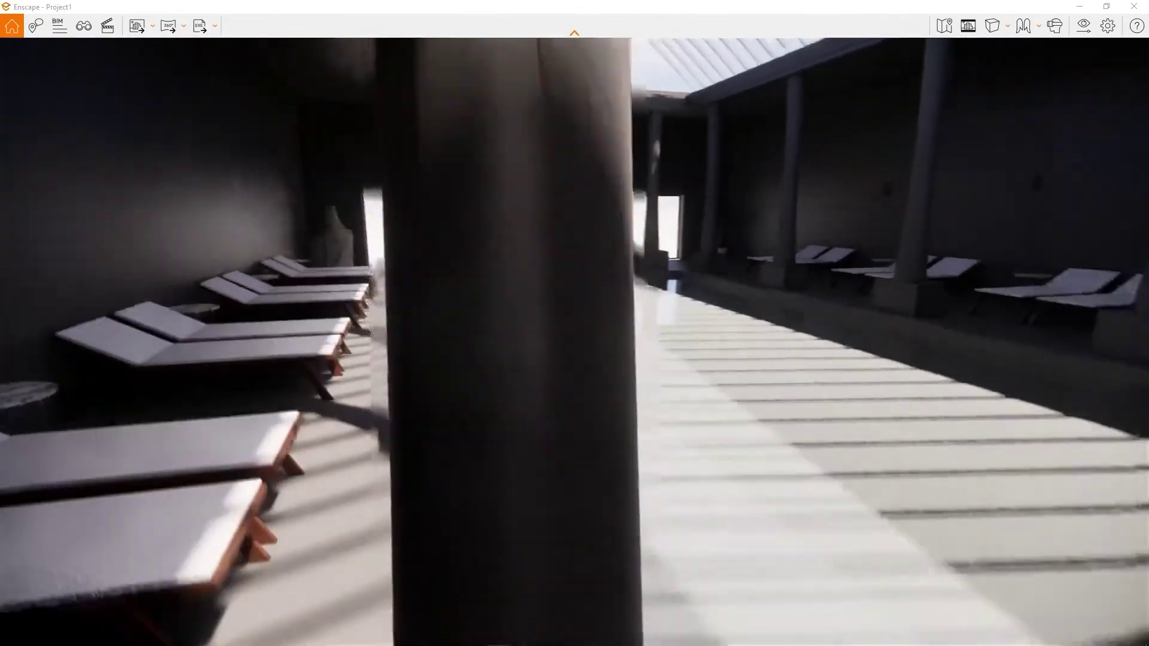
pyautogui.press('a')
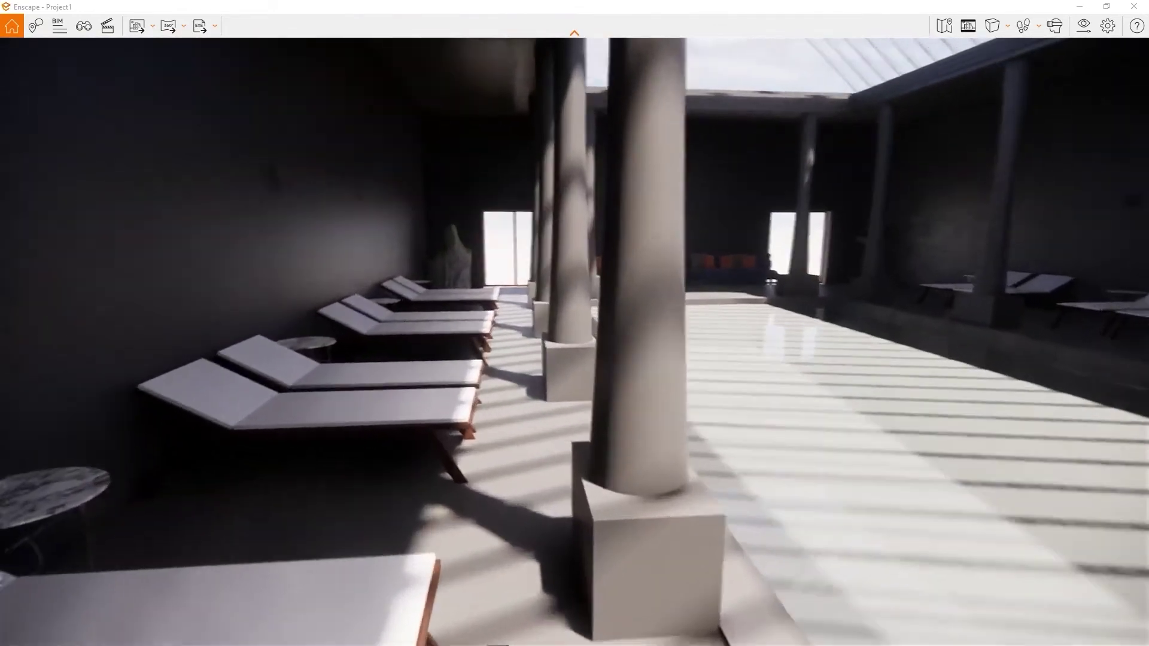
pyautogui.press('a')
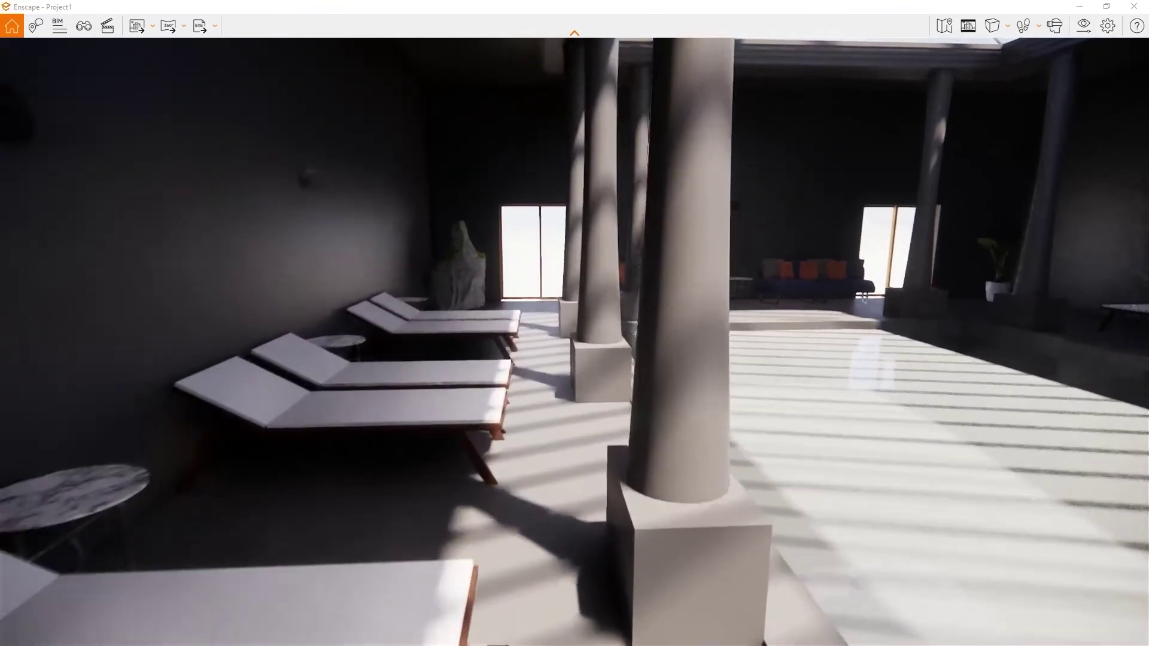
pyautogui.press('a')
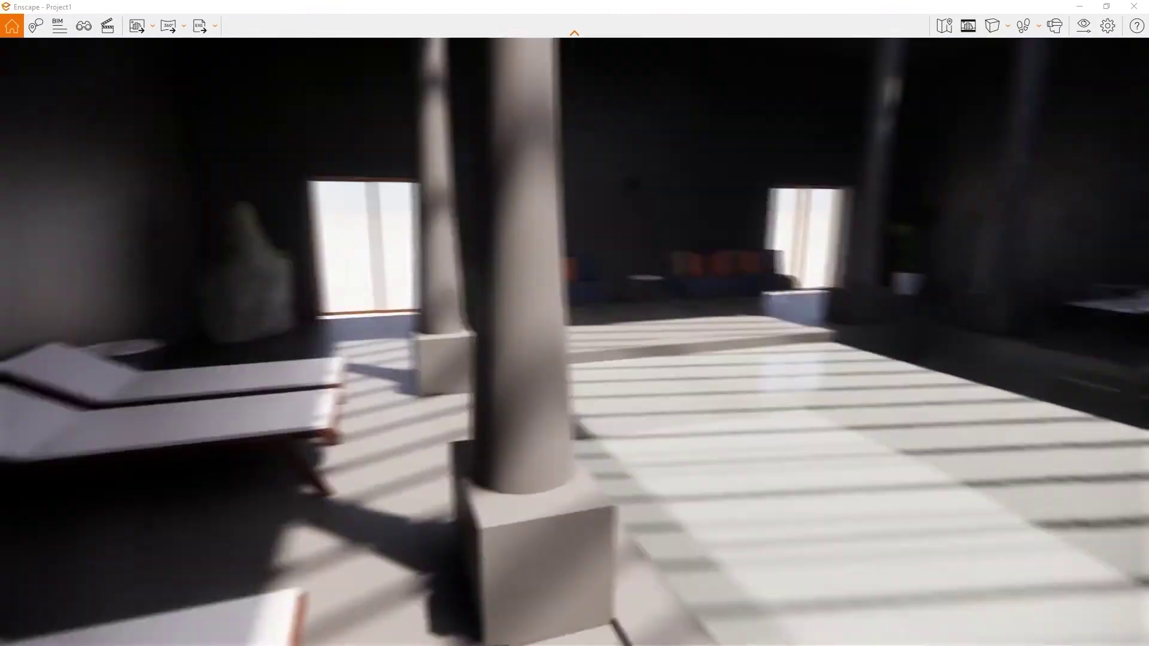
pyautogui.hotkey('alt', 'Tab')
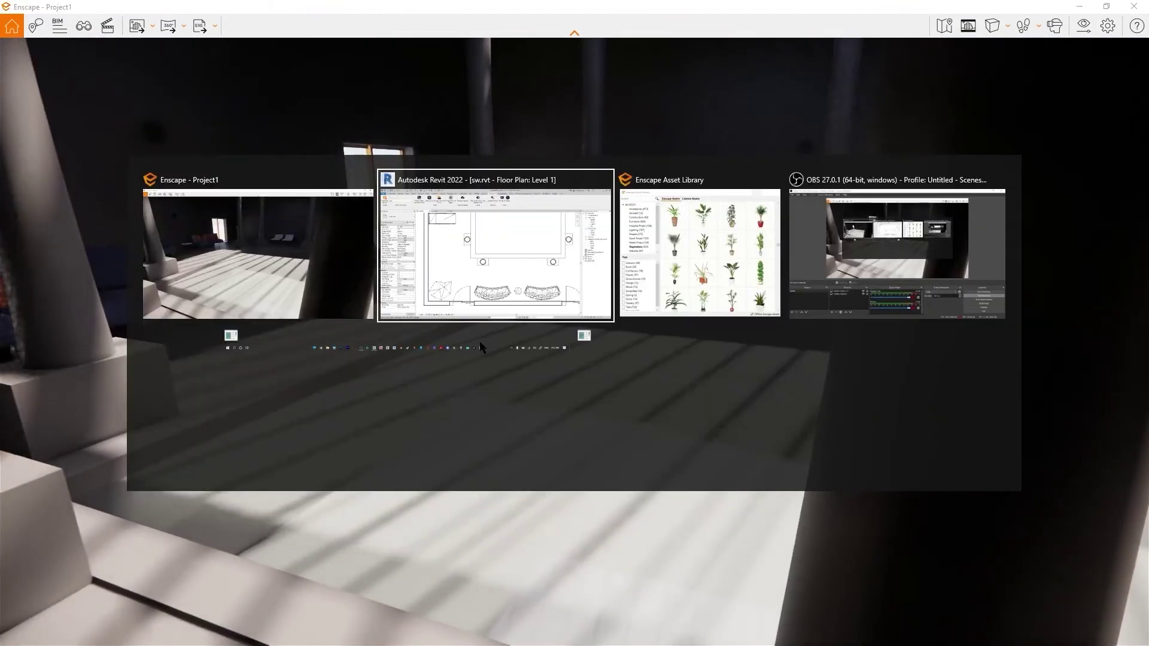
# - Open the room floor's boundary sketch and select its left boundary line
pyautogui.scroll(-2, 392, 315)
pyautogui.moveTo(371, 285); pyautogui.dragTo(397, 389, button='middle')
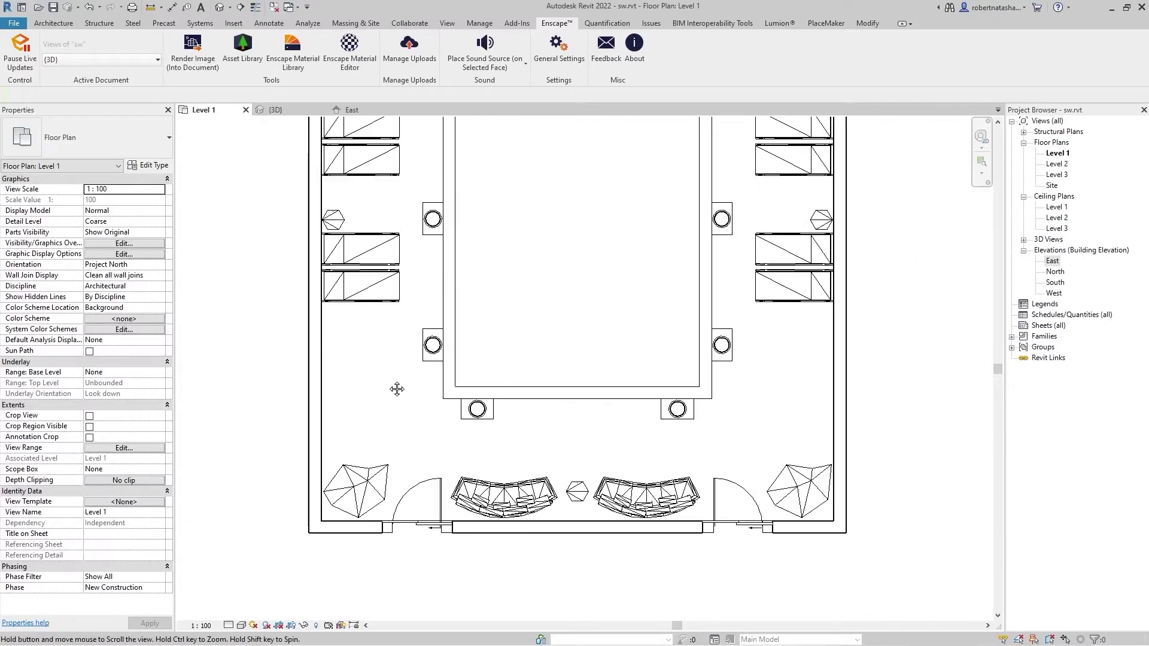
pyautogui.moveTo(320, 411); pyautogui.dragTo(335, 439, button='middle')
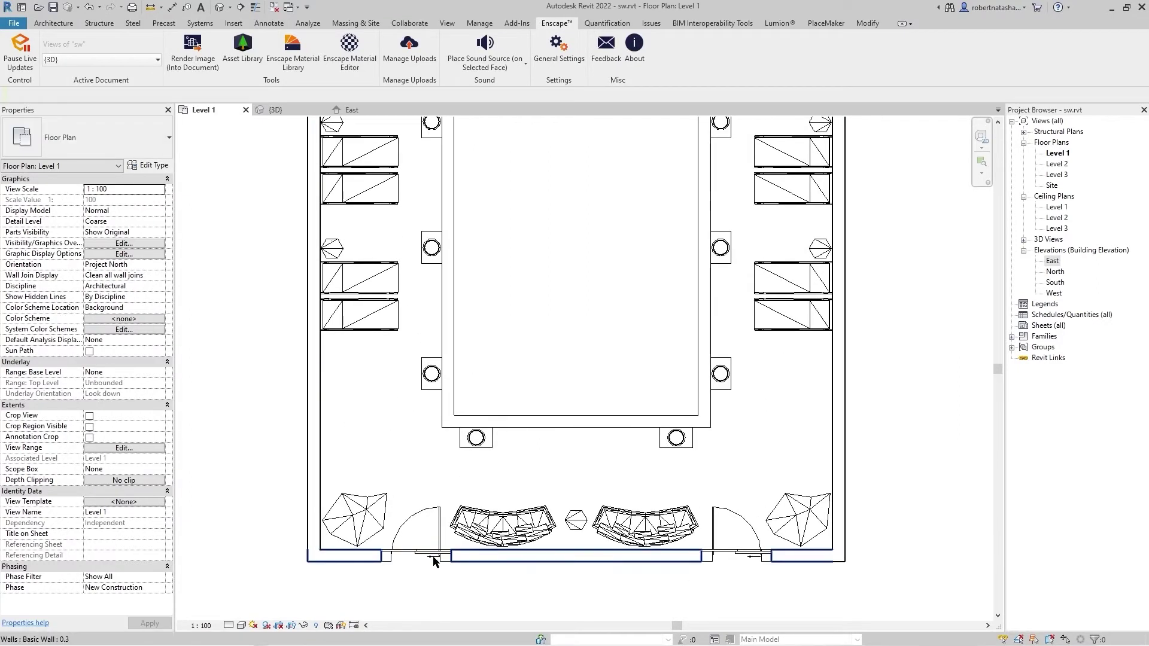
pyautogui.click(440, 427)
pyautogui.doubleClick(440, 399)
pyautogui.scroll(-2, 352, 378)
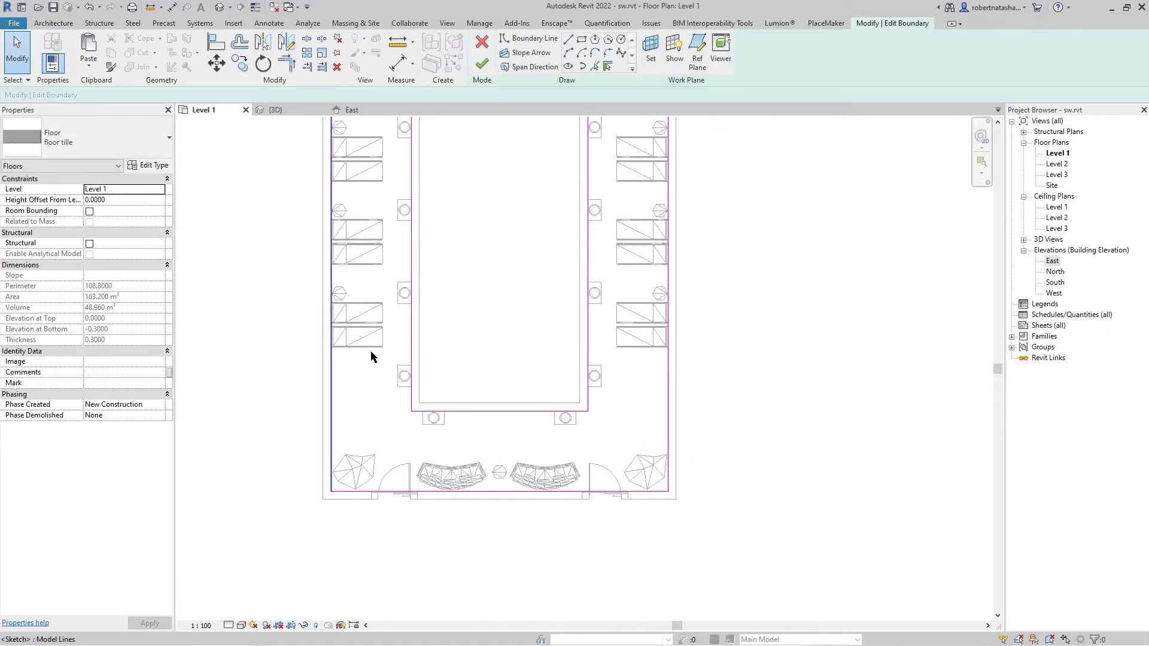
pyautogui.scroll(-2, 371, 350)
pyautogui.click(432, 394)
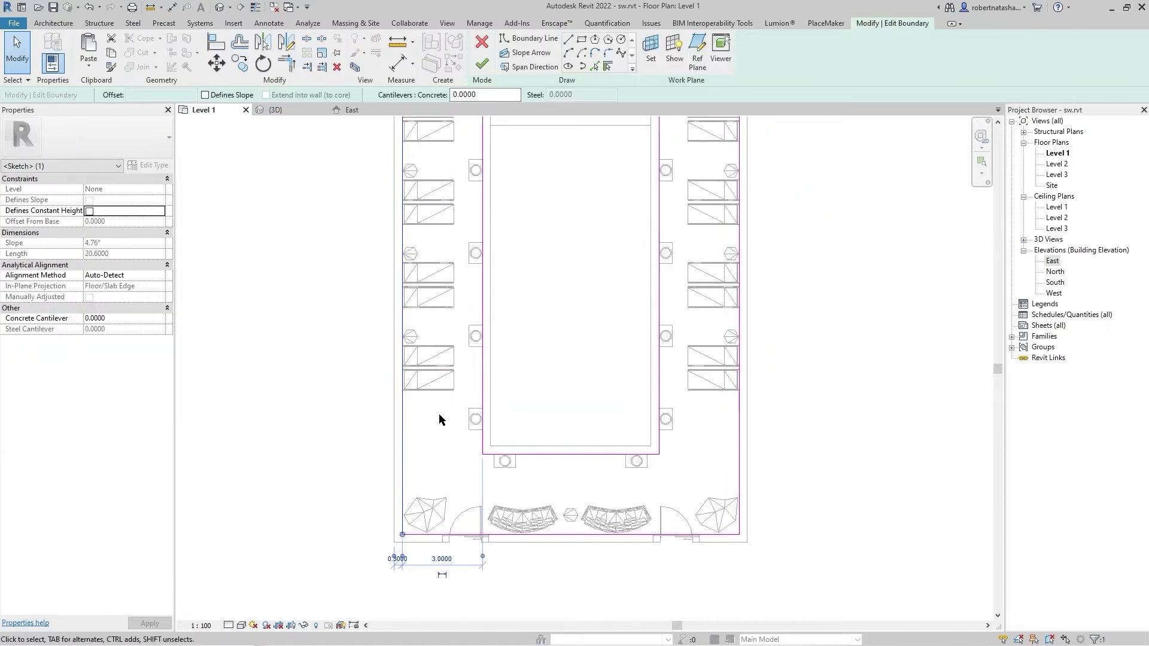
# - Offset the whole floor boundary chain outward 0.5 and finish the sketch, accepting the wall prompts
pyautogui.click(243, 51)
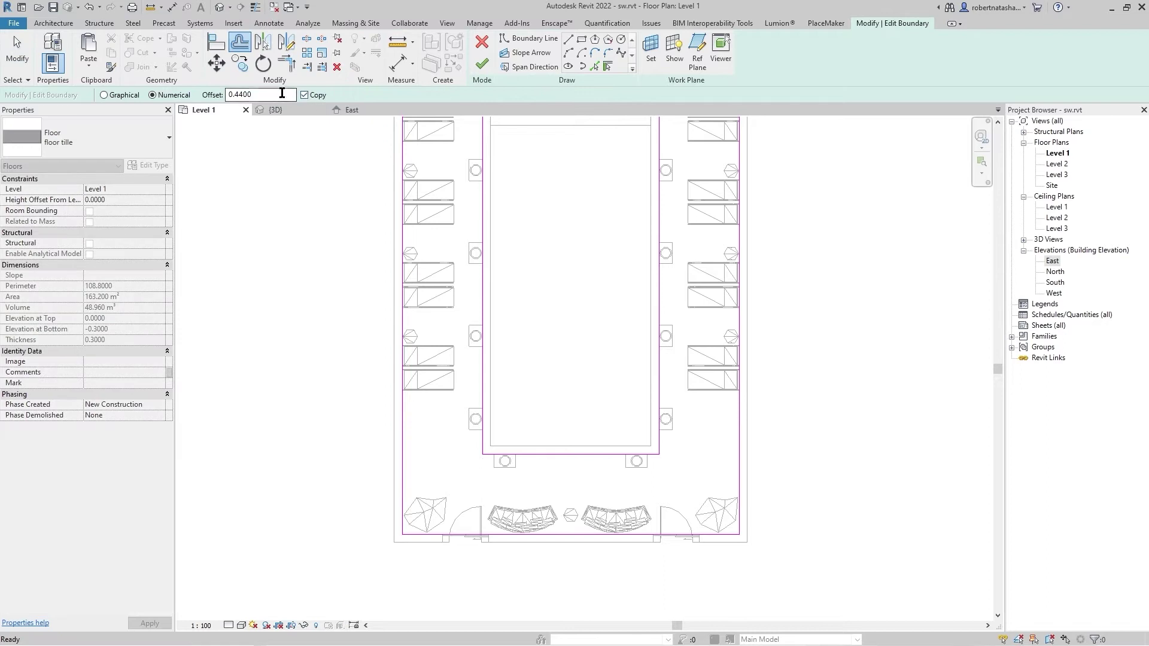
pyautogui.press('Tab')
pyautogui.click(401, 277)
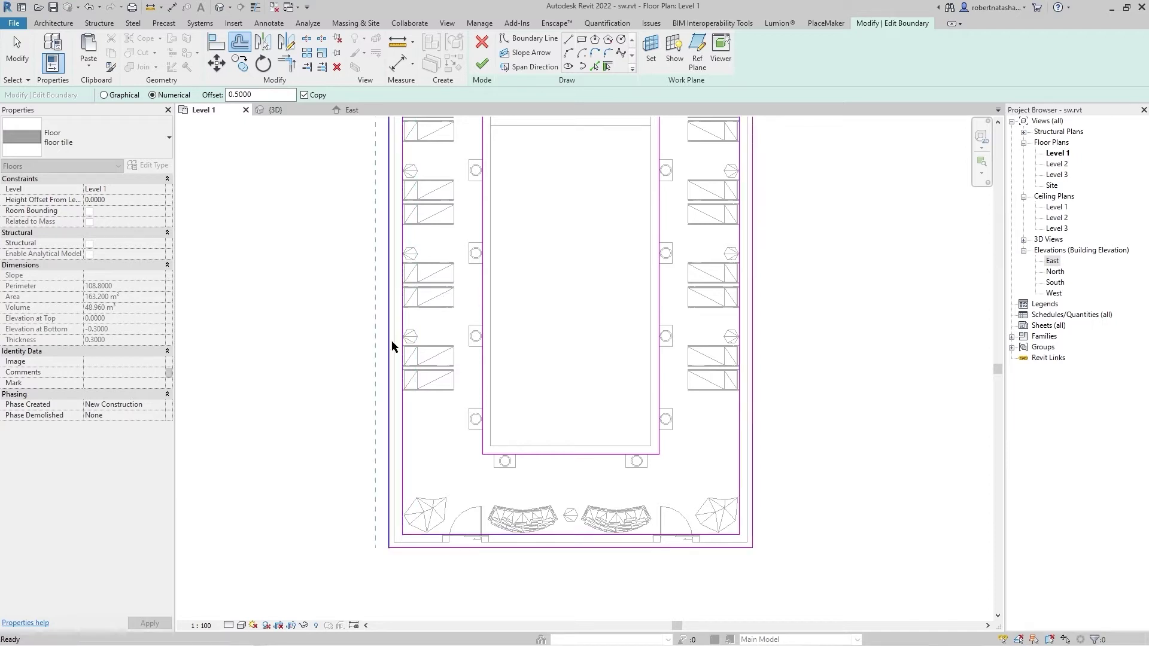
pyautogui.press('Escape')
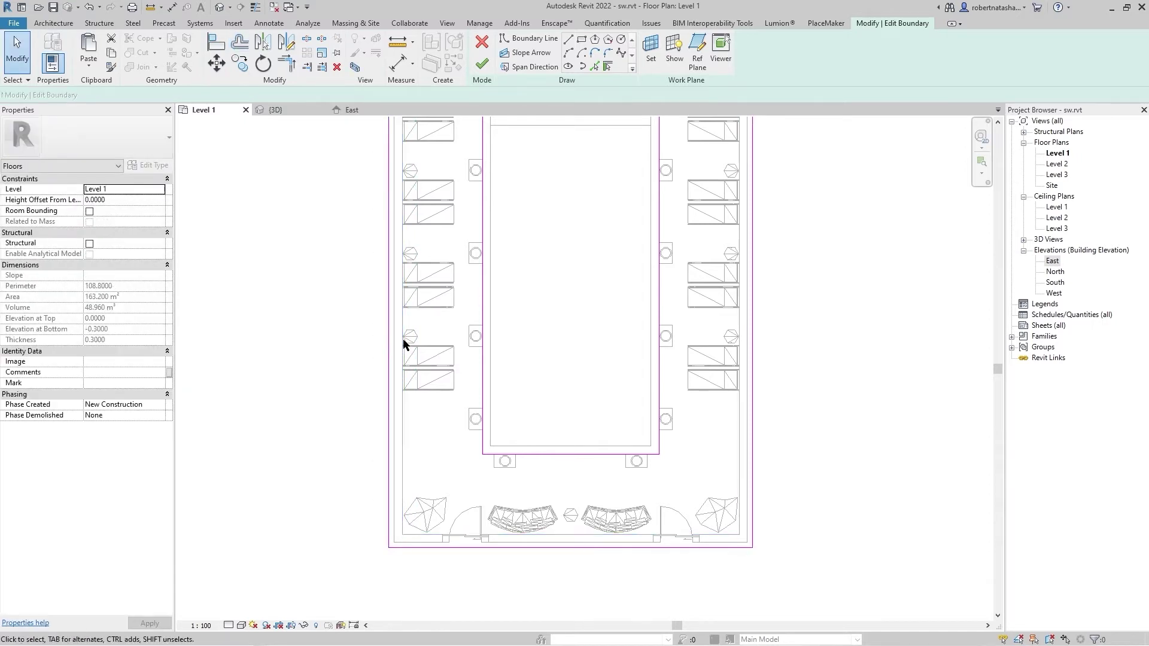
pyautogui.press('Return')
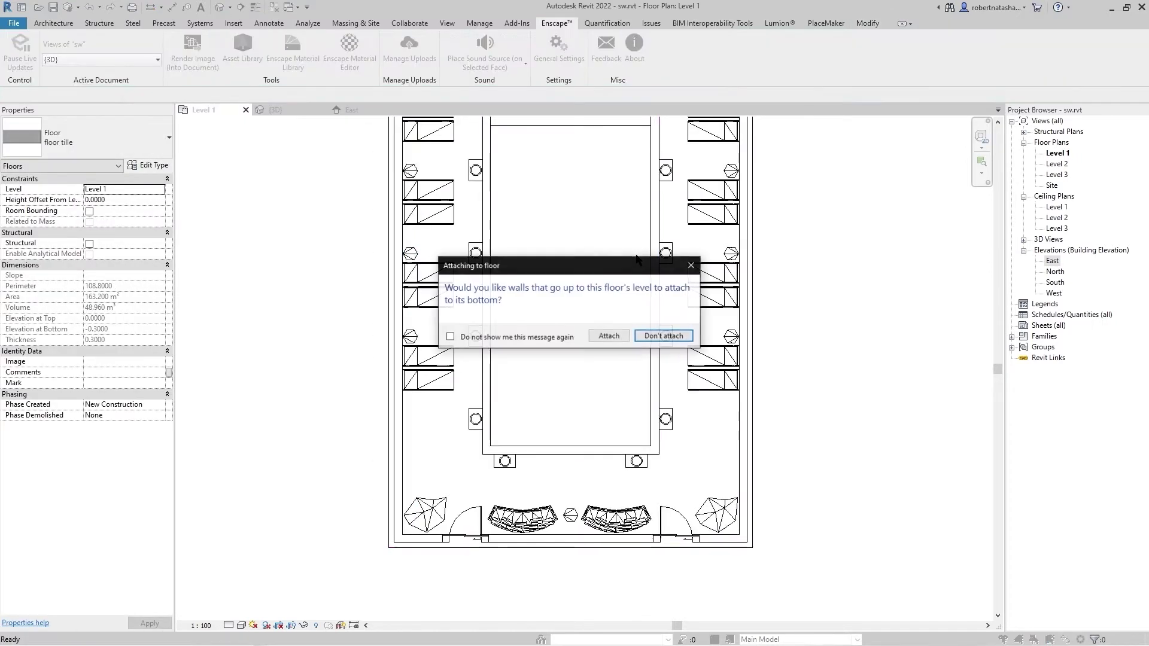
pyautogui.click(610, 335)
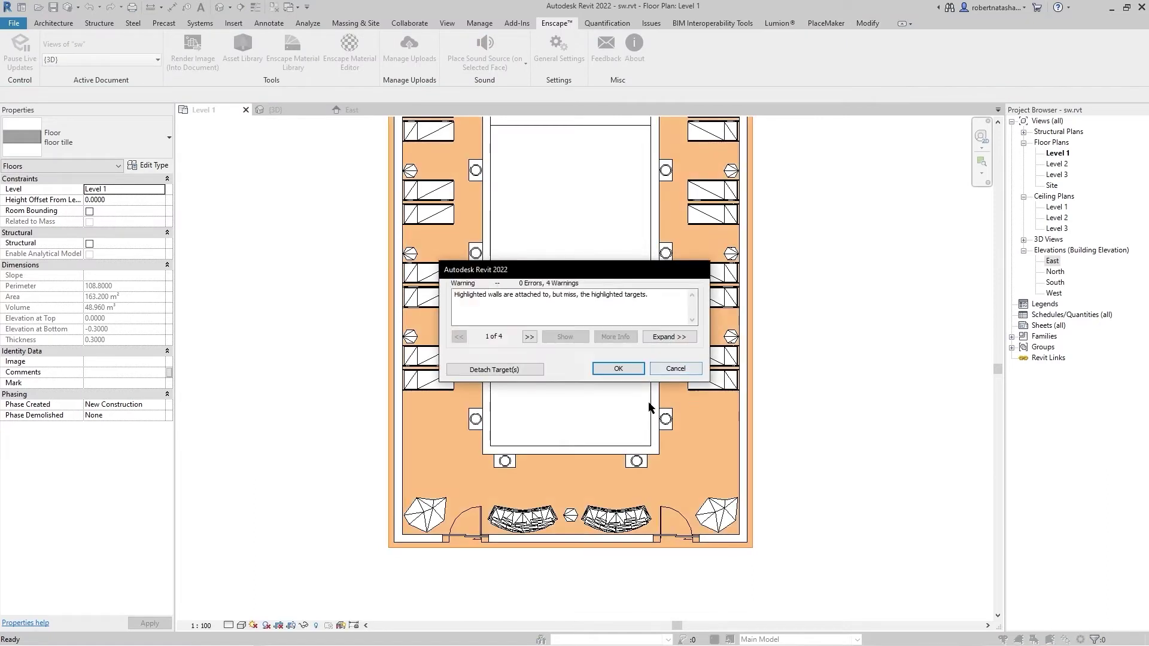
pyautogui.click(606, 370)
pyautogui.click(850, 361)
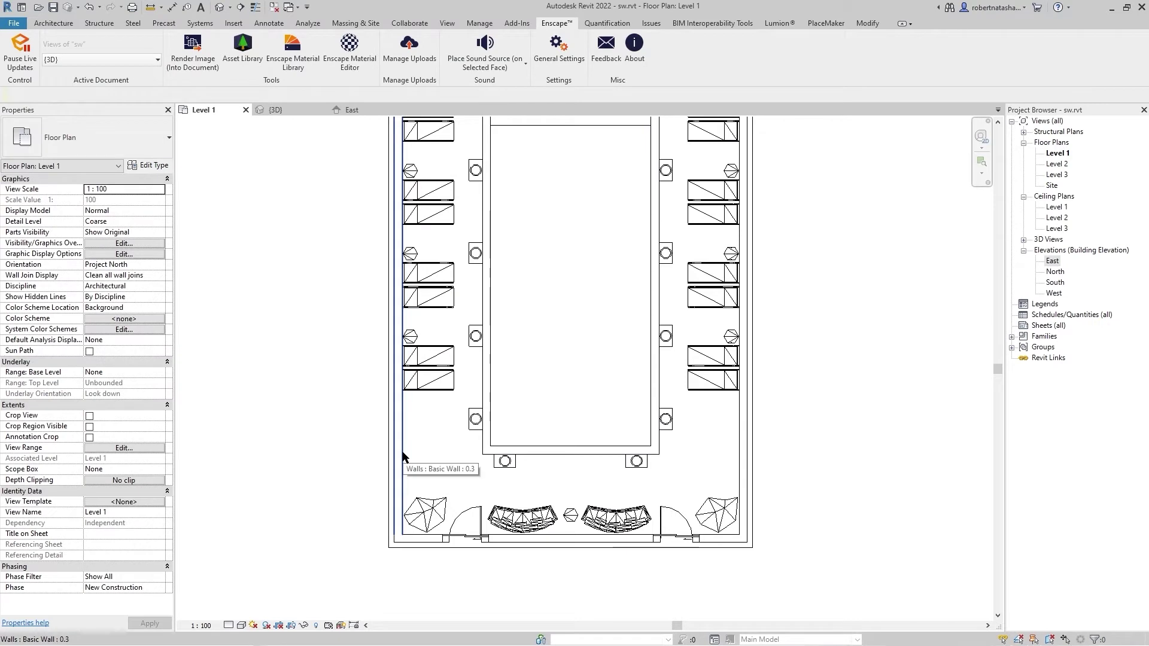
# - Drag the left wall outward, detaching its top, and move the bottom wall down
pyautogui.click(402, 456)
pyautogui.moveTo(402, 456); pyautogui.dragTo(446, 489, button='middle')
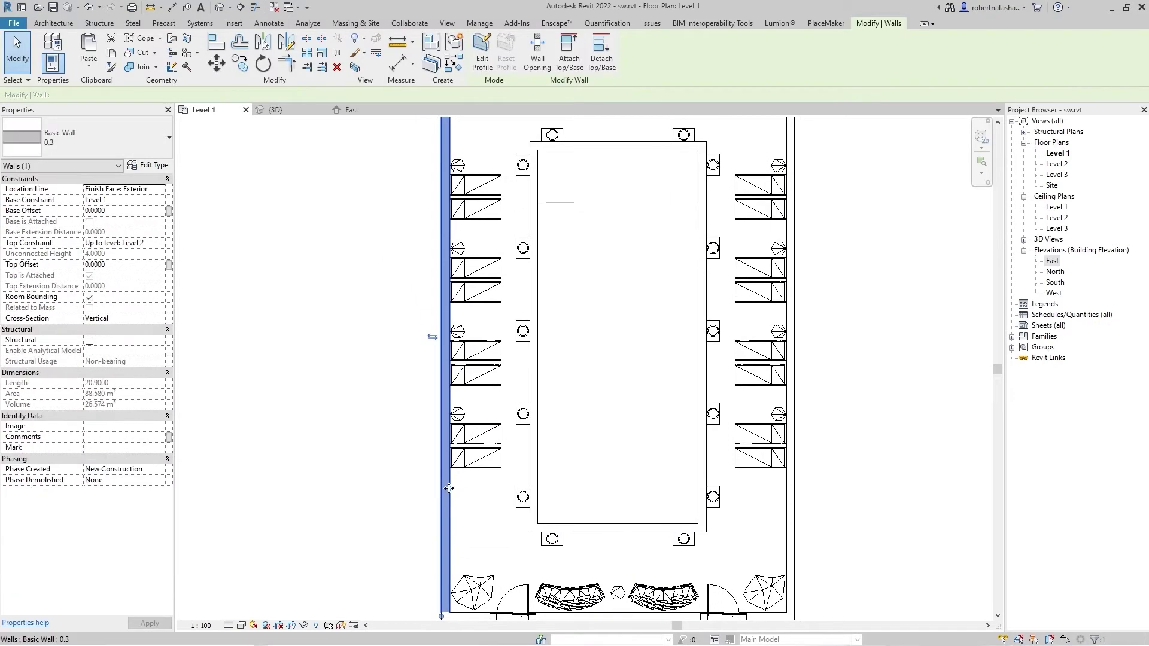
pyautogui.moveTo(449, 488); pyautogui.dragTo(489, 459)
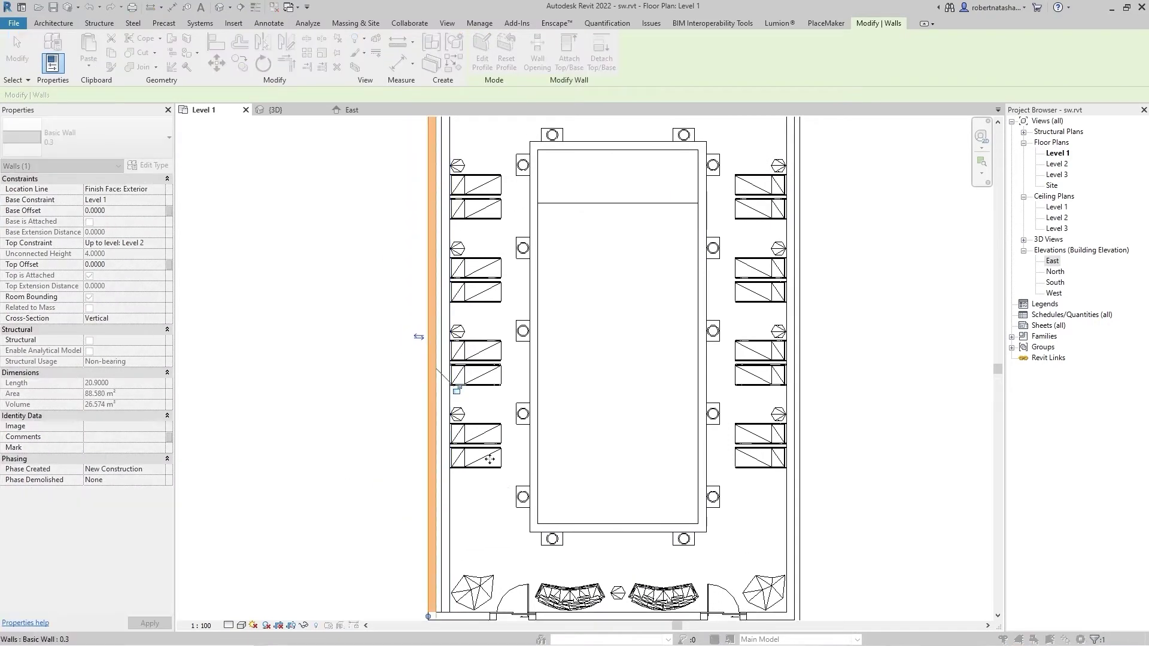
pyautogui.click(883, 631)
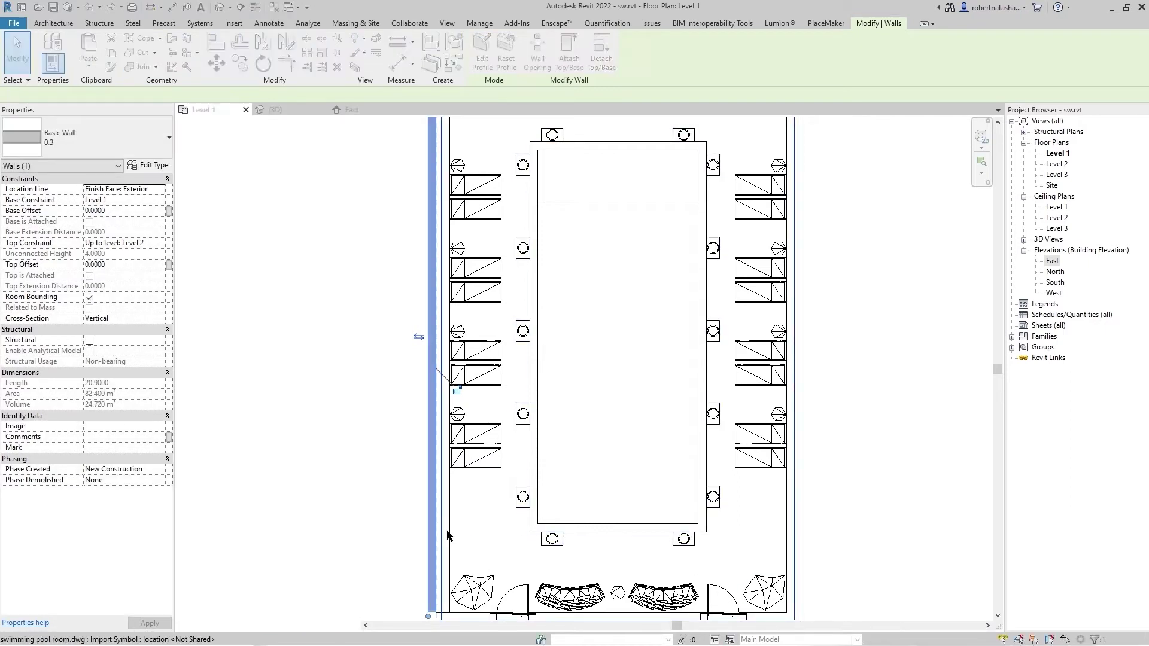
pyautogui.moveTo(473, 619); pyautogui.dragTo(471, 425, button='middle')
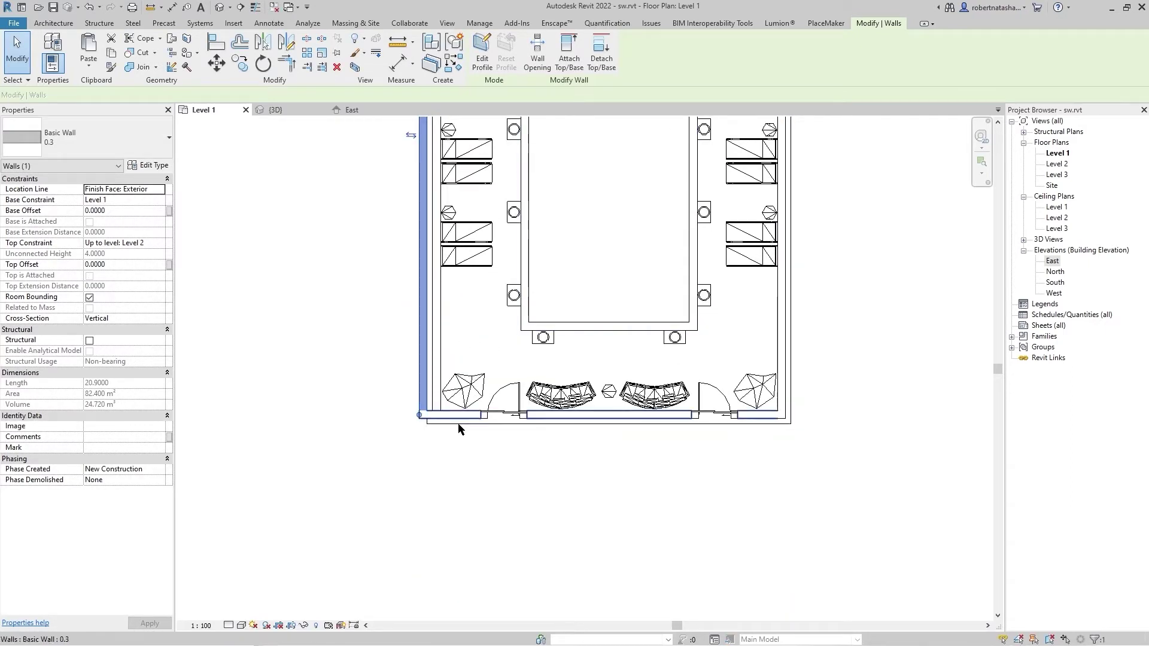
pyautogui.click(454, 427)
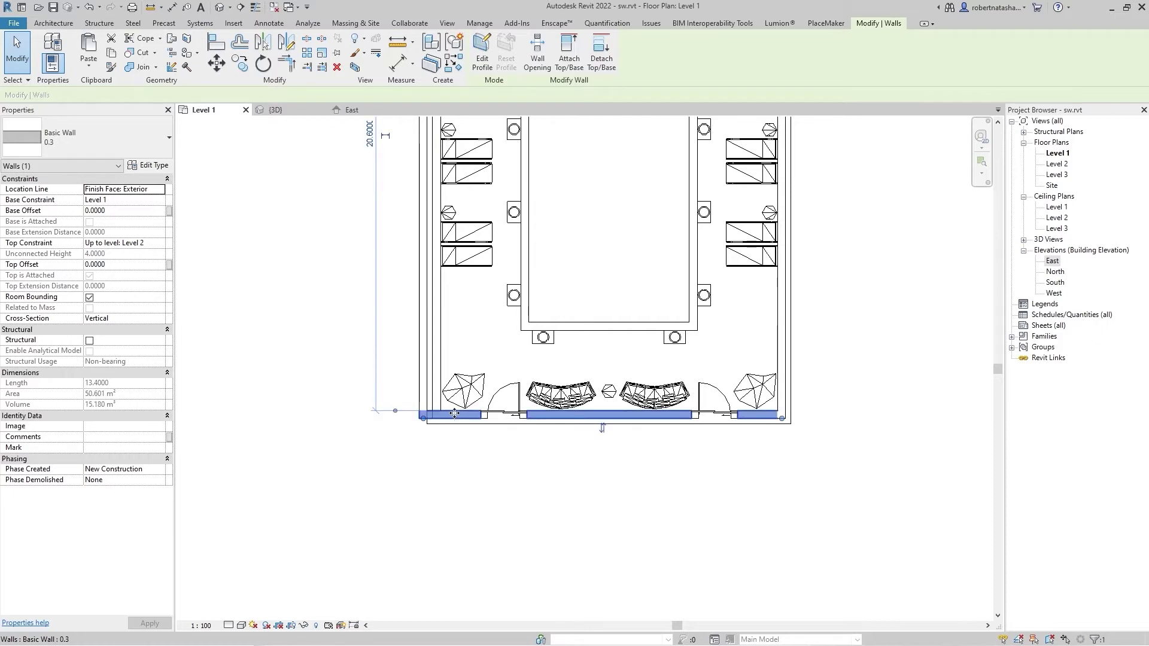
pyautogui.moveTo(454, 414); pyautogui.dragTo(456, 433)
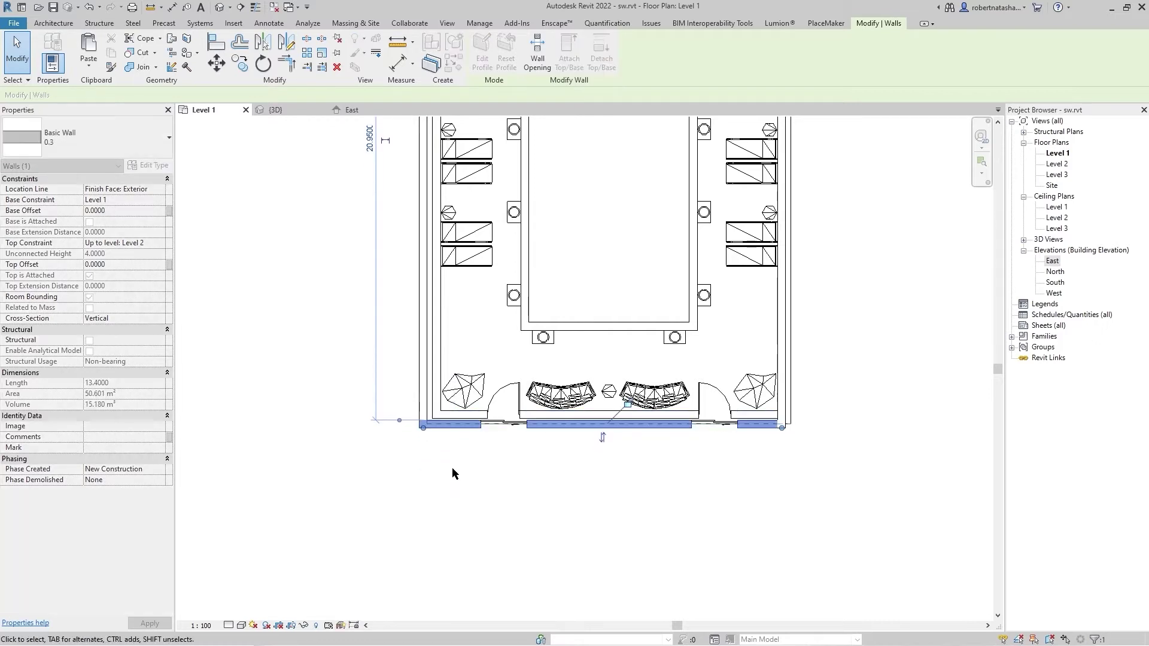
pyautogui.click(819, 325)
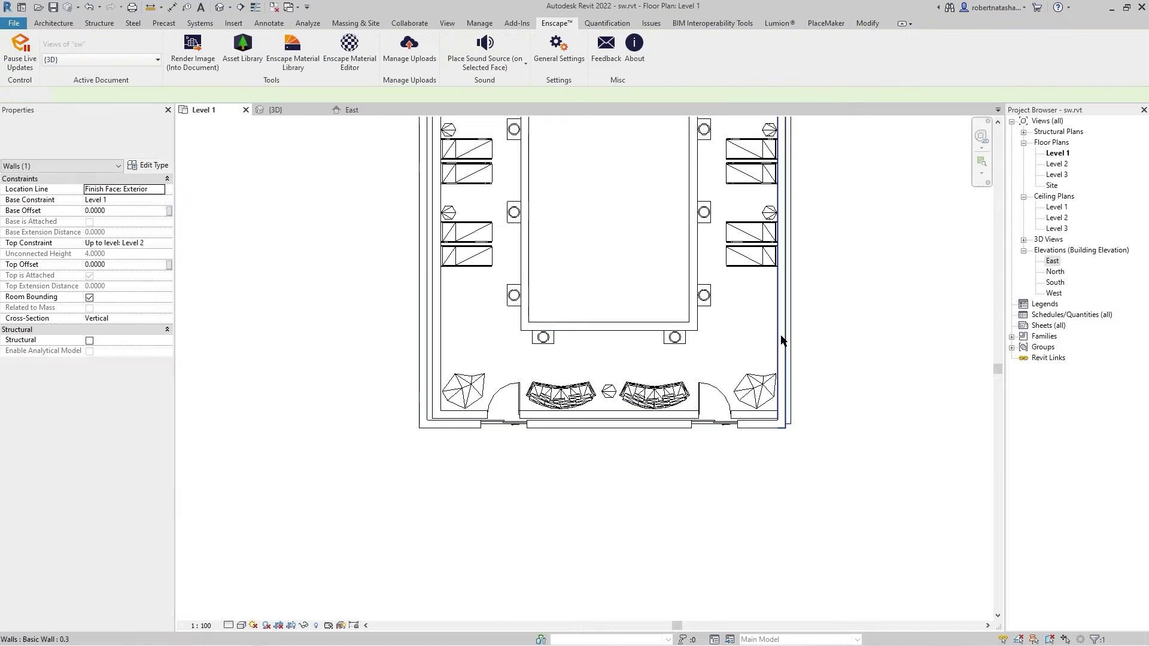
# - Drag the right wall outward and select the top wall to check its position
pyautogui.click(785, 337)
pyautogui.moveTo(784, 336); pyautogui.dragTo(800, 342)
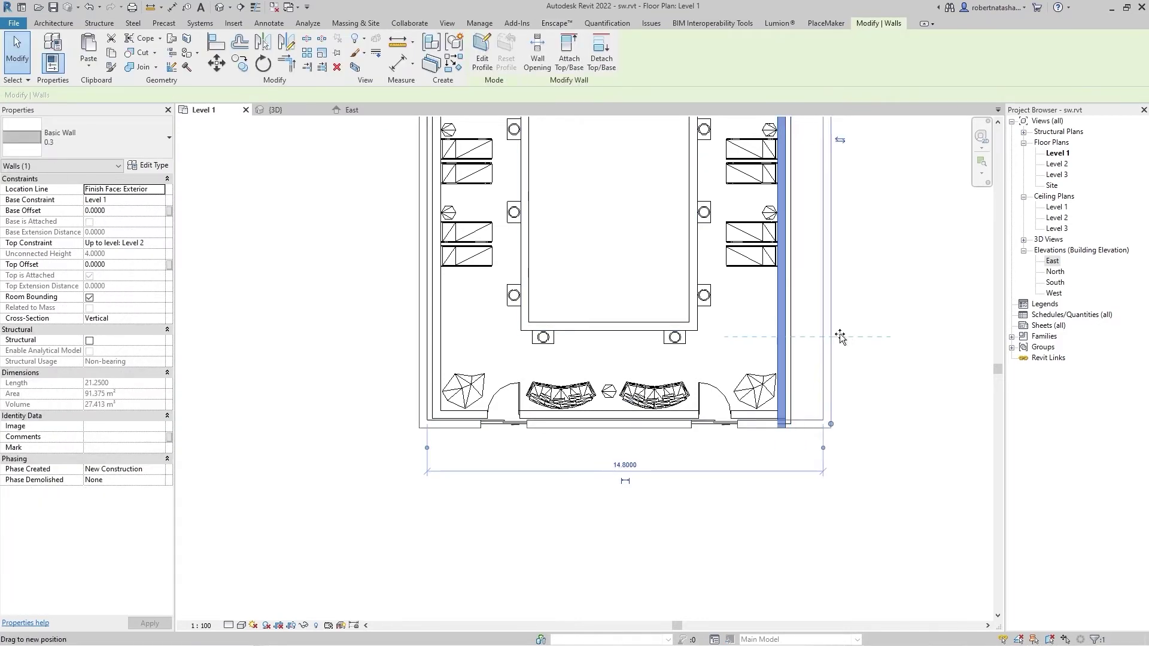
pyautogui.click(838, 235)
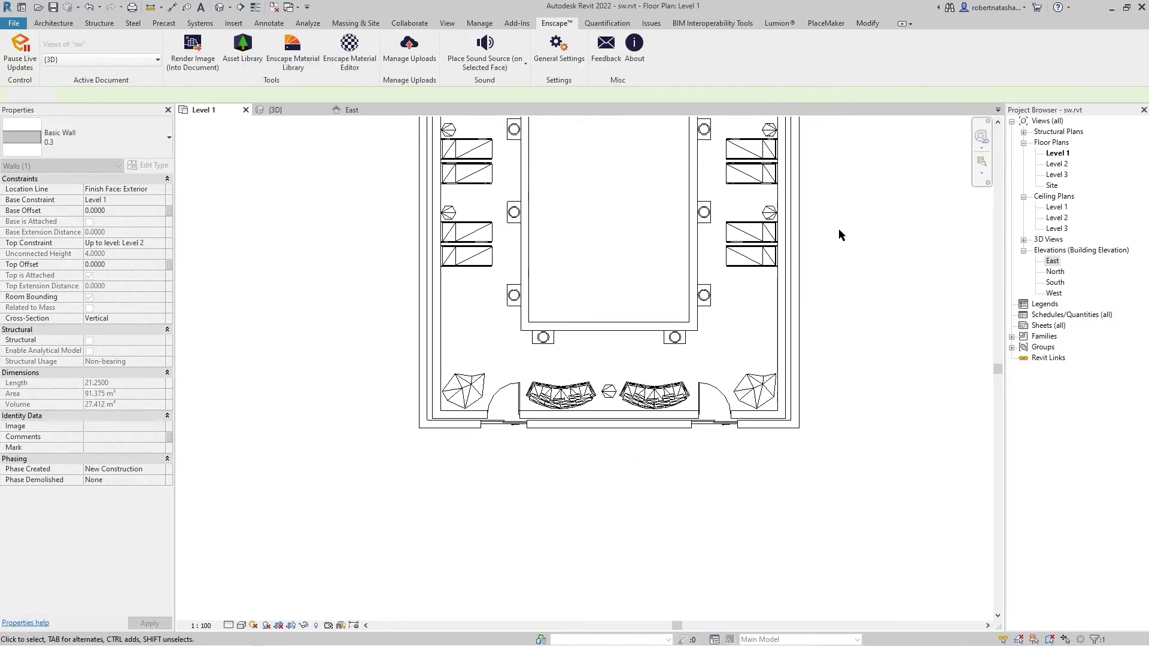
pyautogui.moveTo(837, 235); pyautogui.dragTo(794, 633, button='middle')
pyautogui.moveTo(789, 128); pyautogui.dragTo(698, 328, button='middle')
pyautogui.click(693, 231)
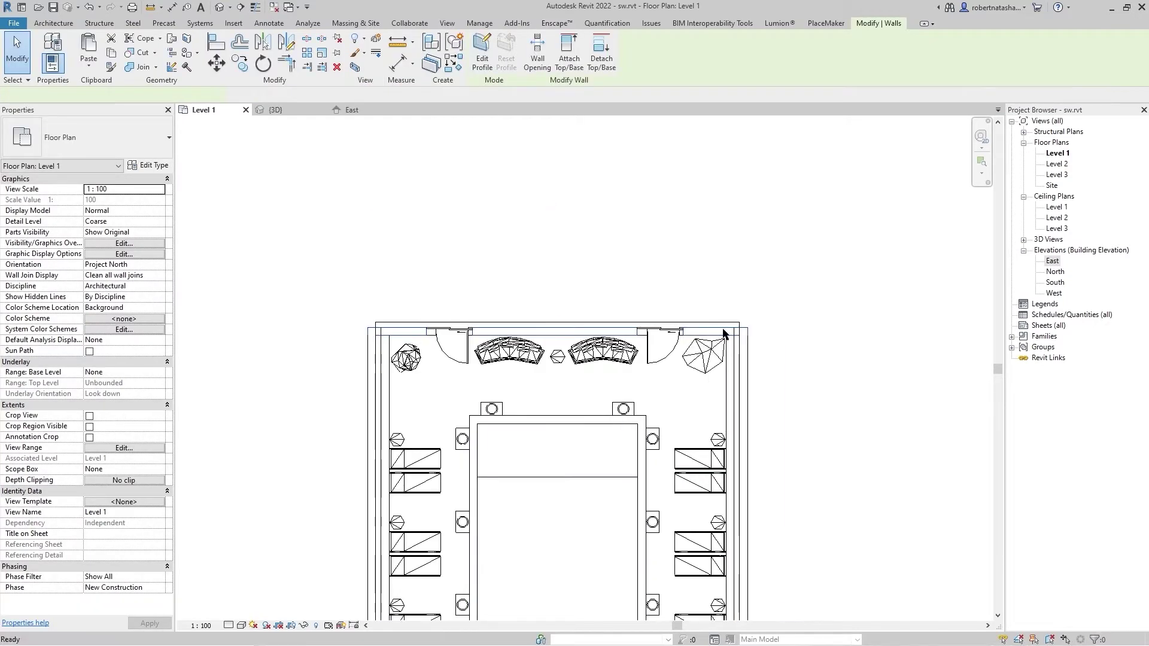
pyautogui.click(724, 332)
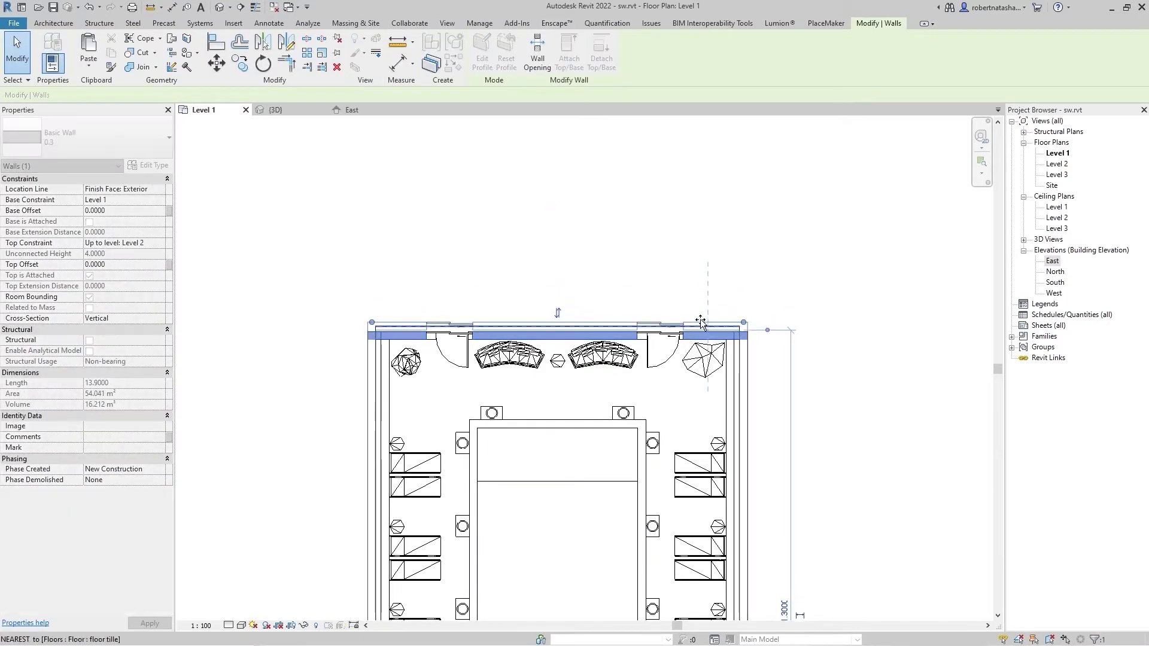
pyautogui.click(679, 257)
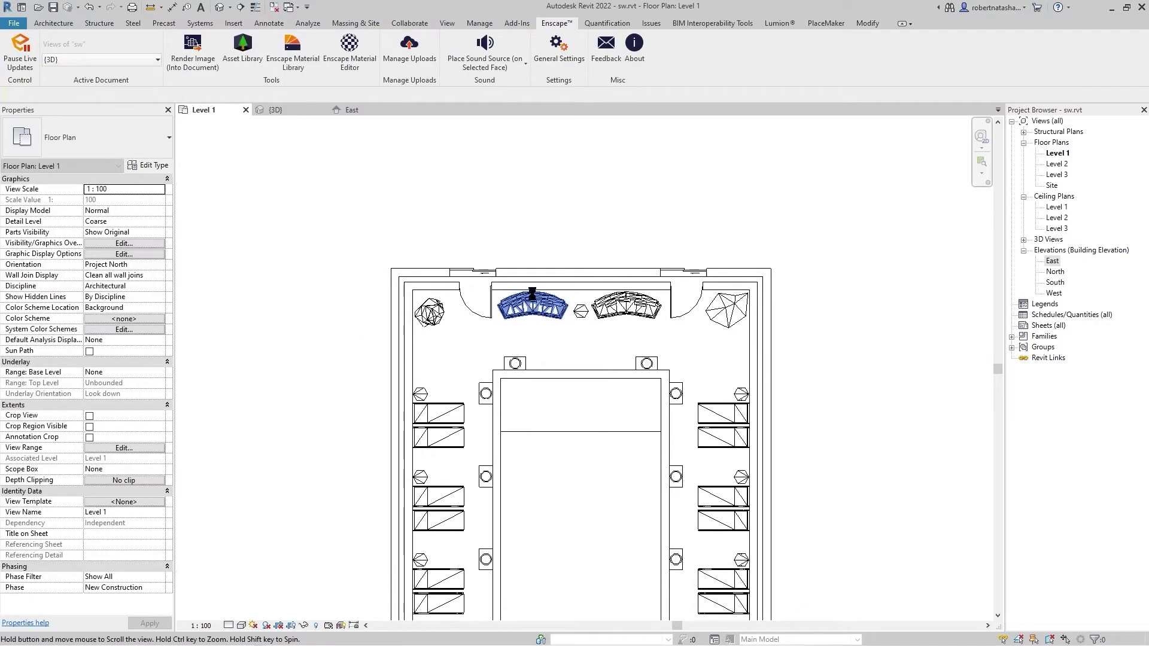
# - Nudge both top sofas and the hexagon table up two steps toward the top wall
pyautogui.scroll(3, 558, 290)
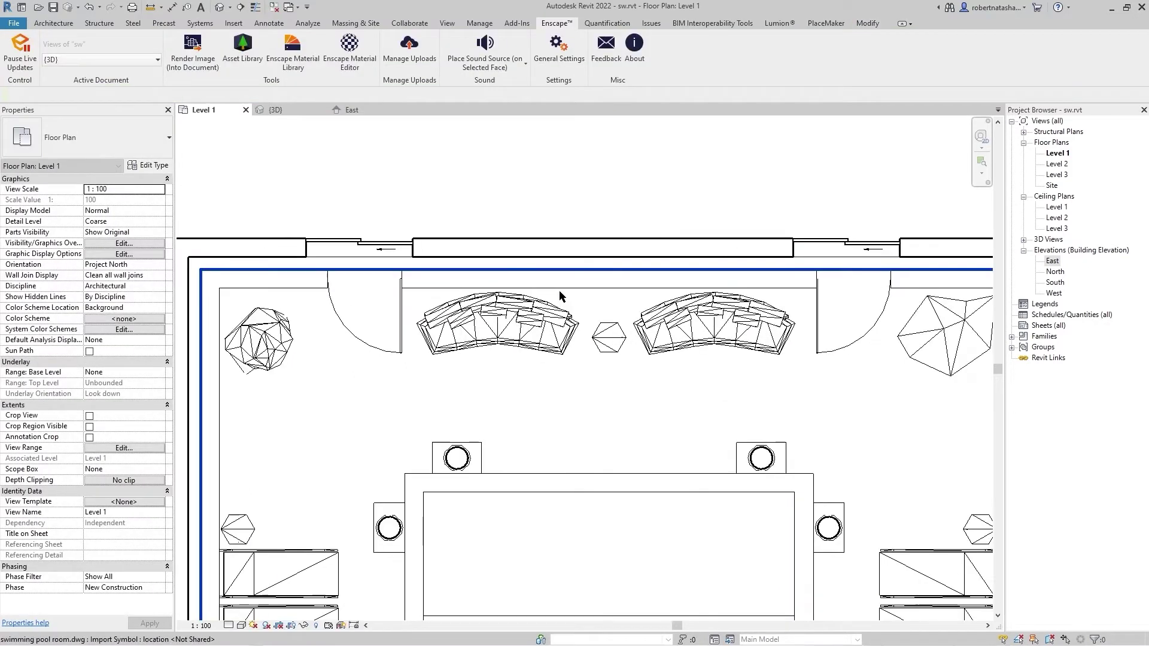
pyautogui.click(502, 271)
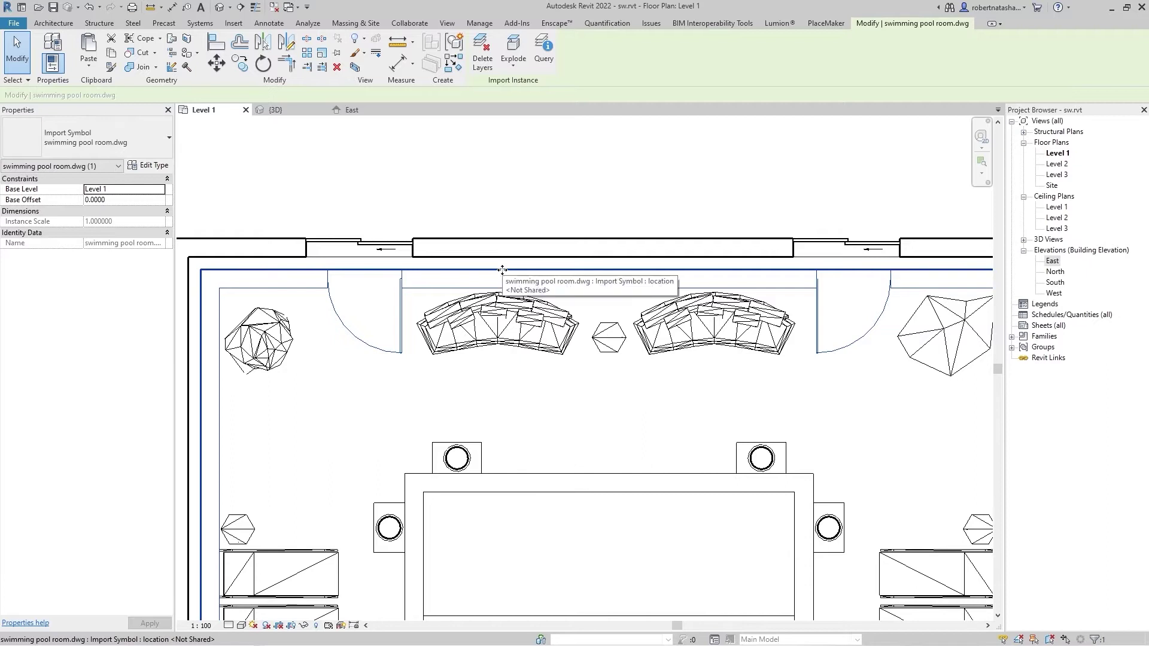
pyautogui.click(514, 326)
pyautogui.keyDown('ctrl'); pyautogui.click(608, 337); pyautogui.keyUp('ctrl')
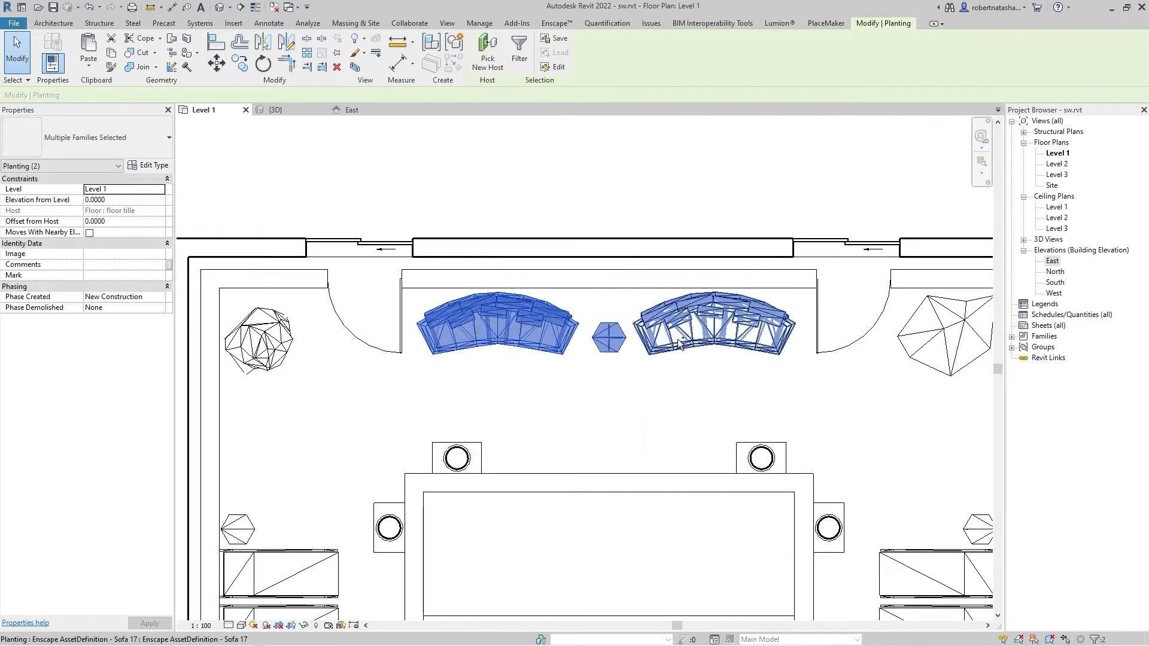
pyautogui.keyDown('ctrl'); pyautogui.click(678, 339); pyautogui.keyUp('ctrl')
pyautogui.press('Up')
pyautogui.press('Up')
pyautogui.press('Up')
pyautogui.press('Up')
pyautogui.press('Up')
pyautogui.press('Up')
pyautogui.press('Up')
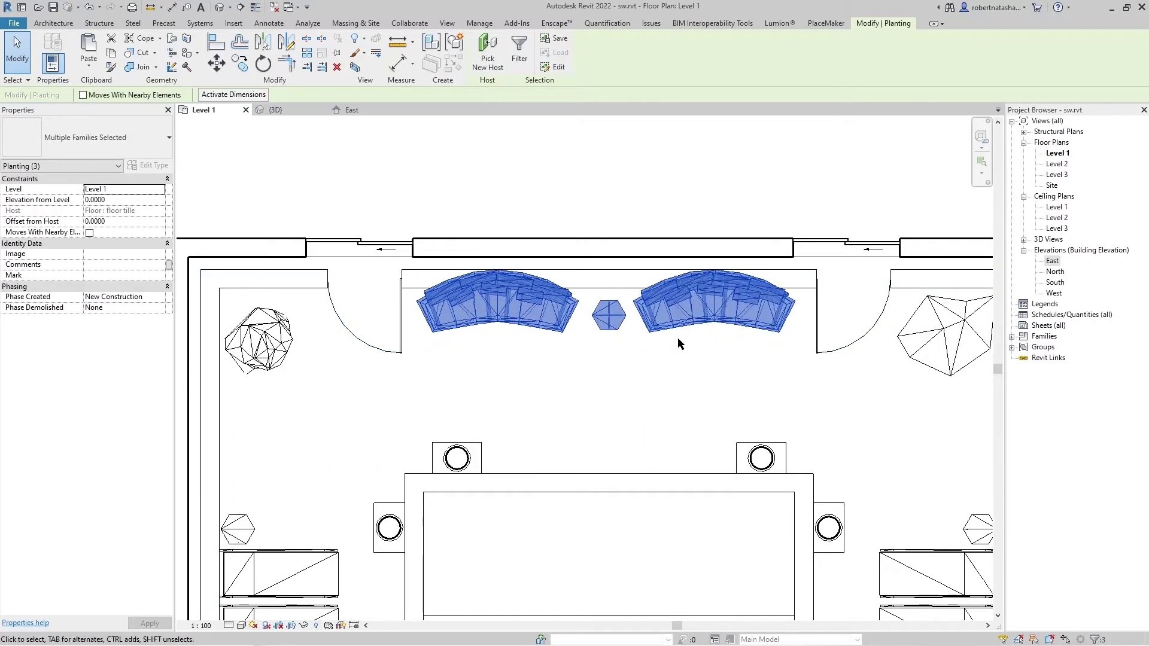
pyautogui.press('Up')
pyautogui.press('Up')
pyautogui.press('Up')
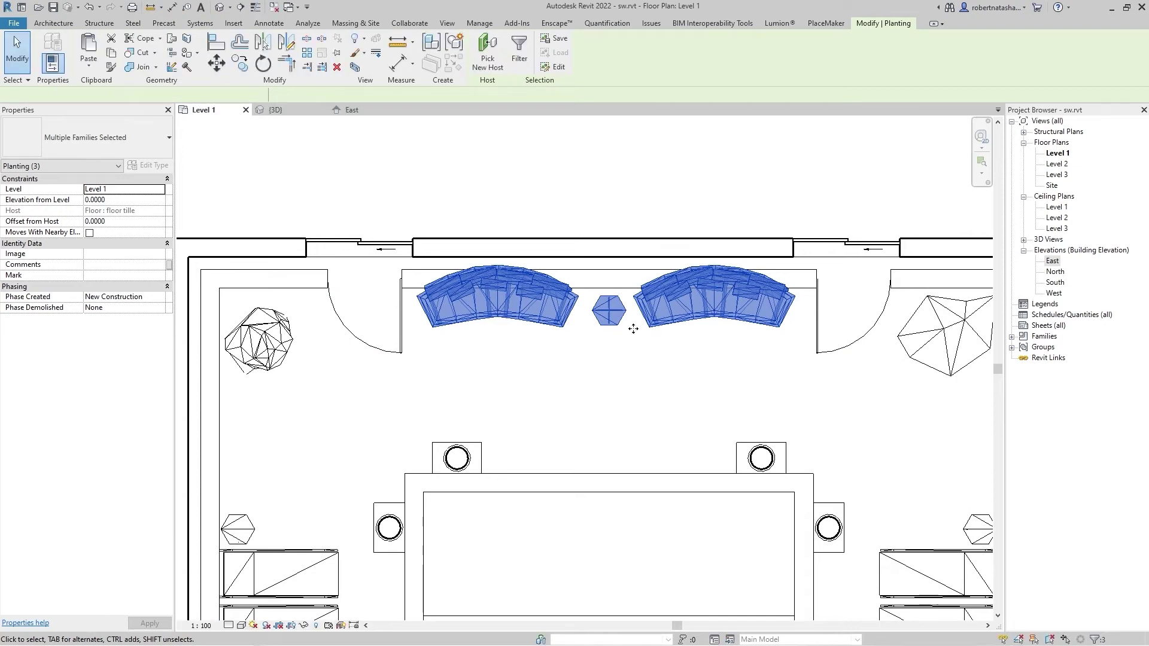
# - Move the top-left and top-right plants into their corners
pyautogui.scroll(-1, 677, 336)
pyautogui.moveTo(353, 347); pyautogui.dragTo(391, 383, button='middle')
pyautogui.click(392, 382)
pyautogui.moveTo(392, 381); pyautogui.dragTo(368, 342)
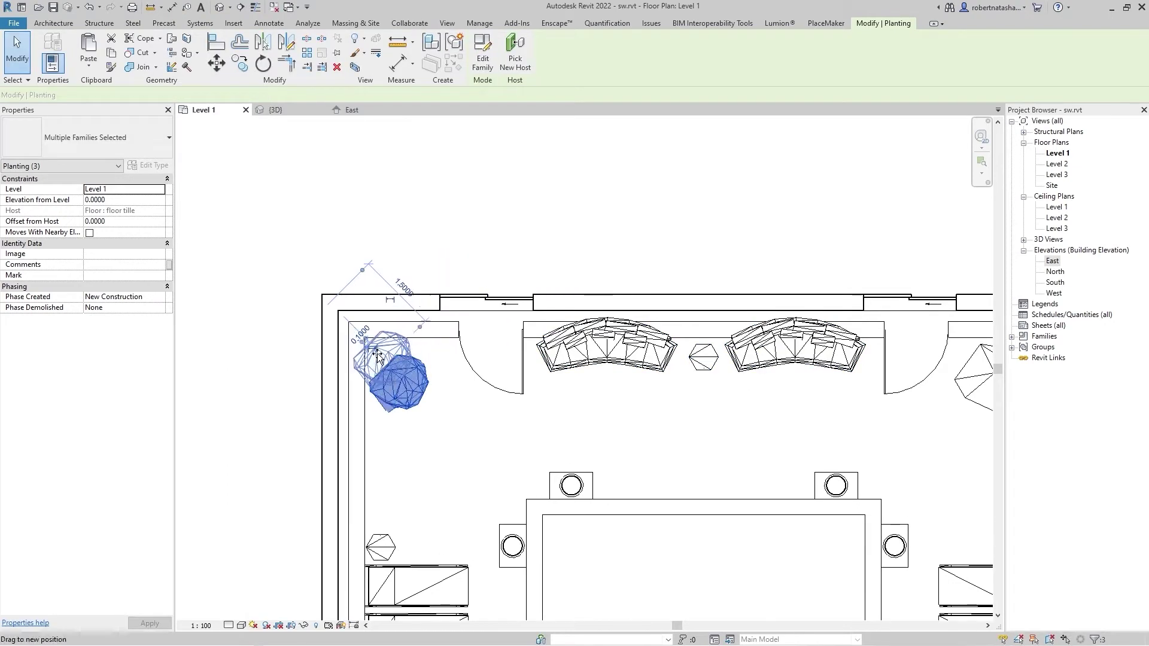
pyautogui.click(401, 226)
pyautogui.moveTo(711, 383); pyautogui.dragTo(324, 350, button='middle')
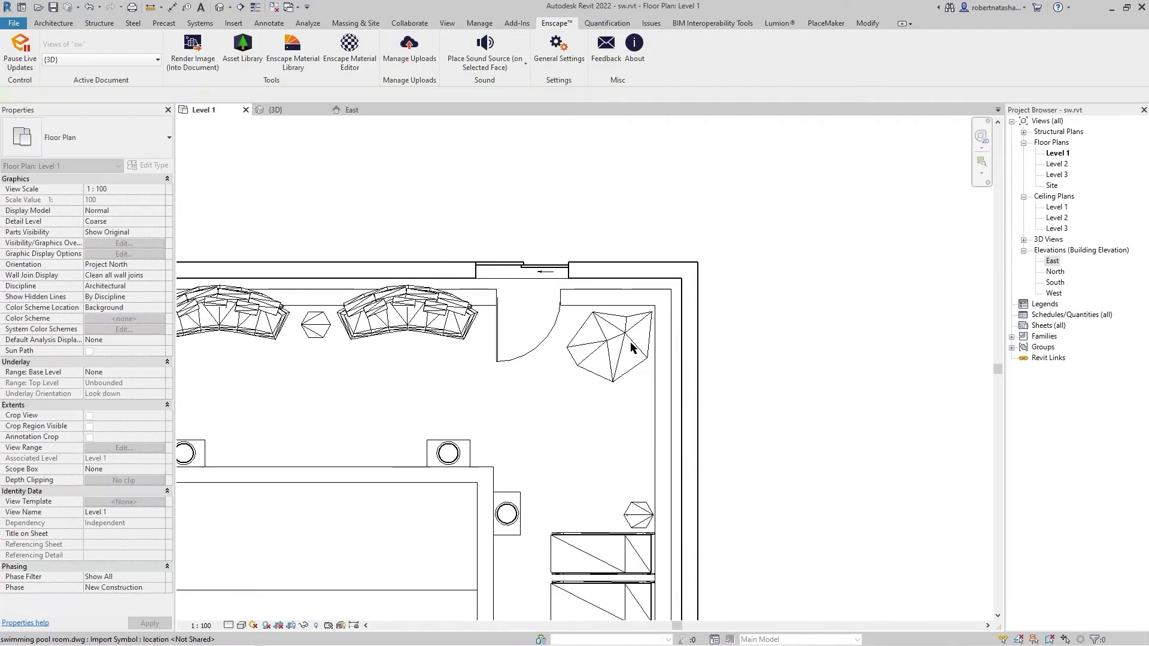
pyautogui.click(622, 350)
pyautogui.moveTo(622, 350); pyautogui.dragTo(628, 323)
pyautogui.click(705, 352)
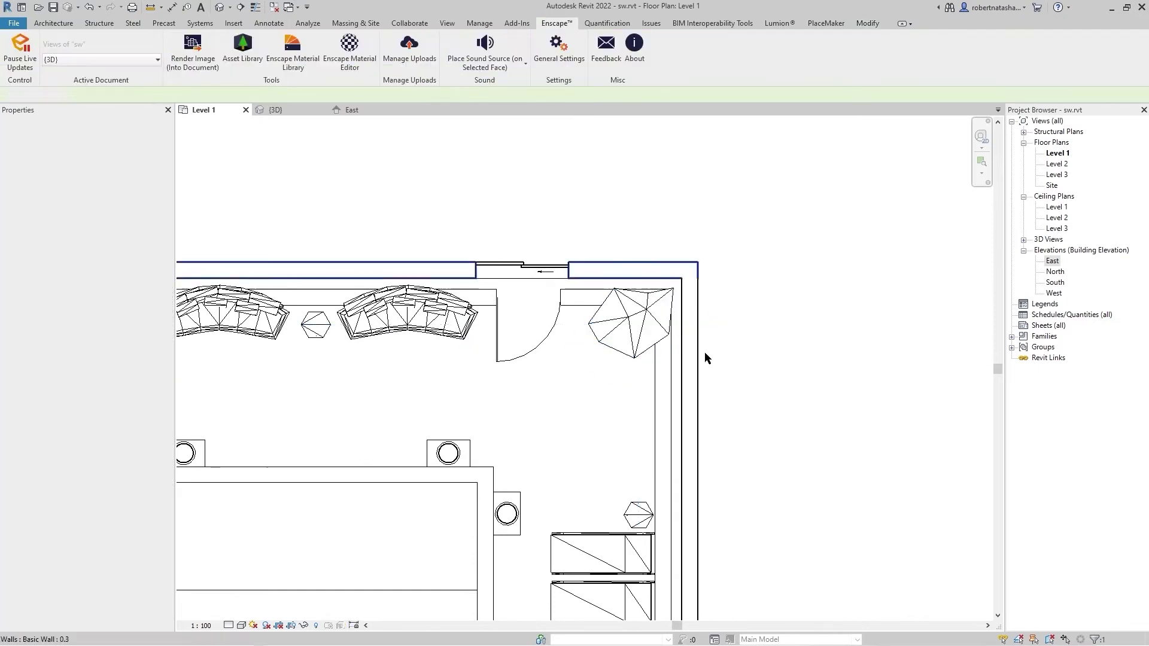
# - Select two sunbeds on the right side of the pool
pyautogui.scroll(-3, 705, 352)
pyautogui.scroll(2, 620, 262)
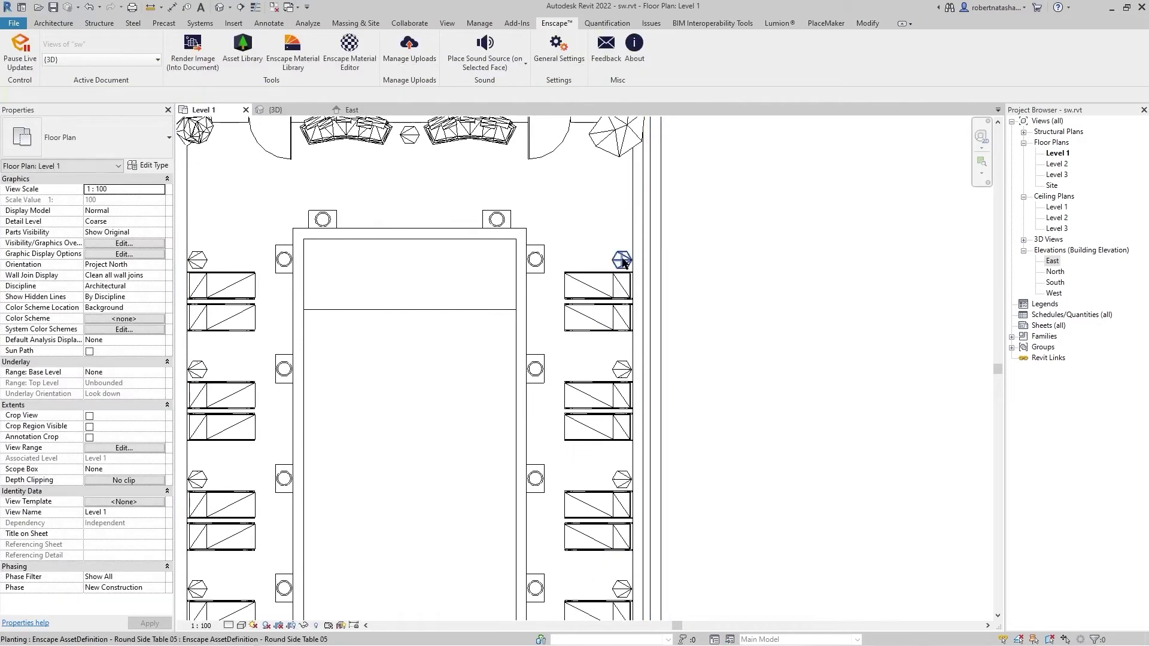
pyautogui.click(622, 291)
pyautogui.keyDown('ctrl'); pyautogui.click(611, 329); pyautogui.keyUp('ctrl')
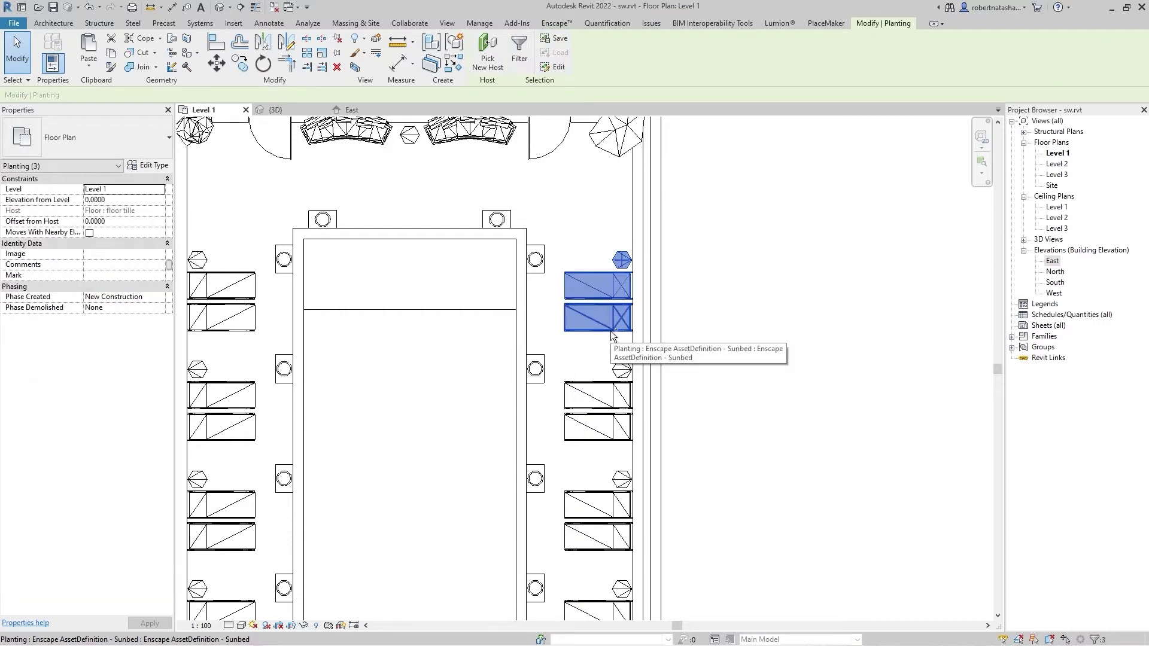
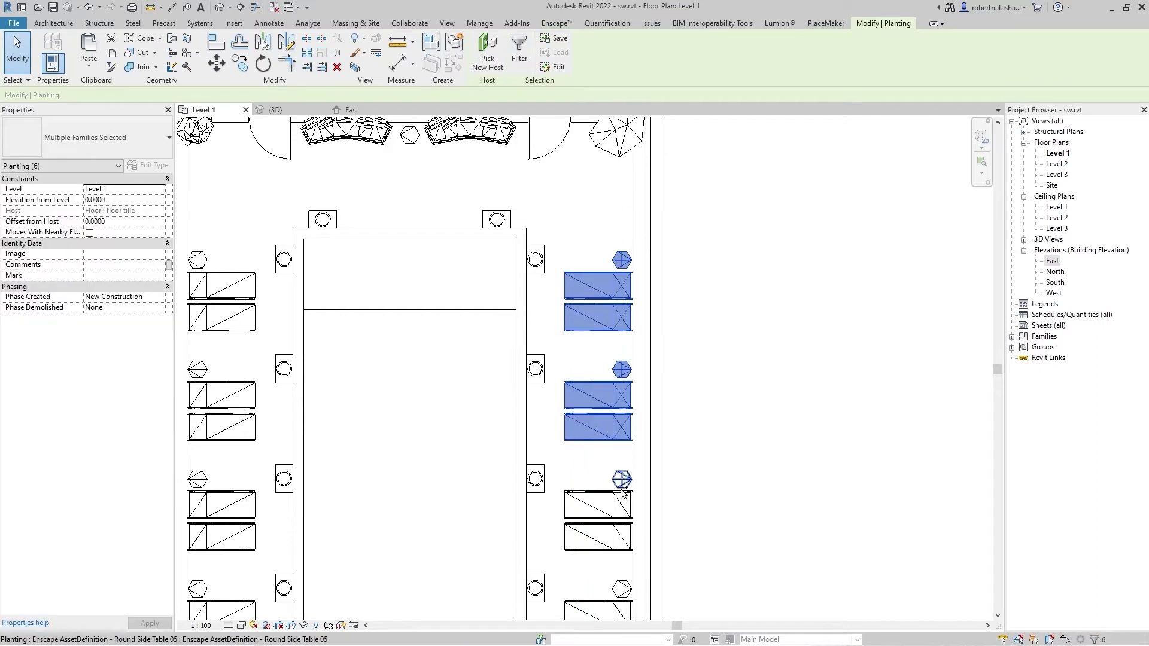
# - Move the lower sunbeds and the bottom-right corner plant flush against the right wall
pyautogui.keyDown('ctrl'); pyautogui.click(603, 611); pyautogui.keyUp('ctrl')
pyautogui.moveTo(604, 611); pyautogui.dragTo(642, 251, button='middle')
pyautogui.keyDown('ctrl'); pyautogui.click(636, 284); pyautogui.keyUp('ctrl')
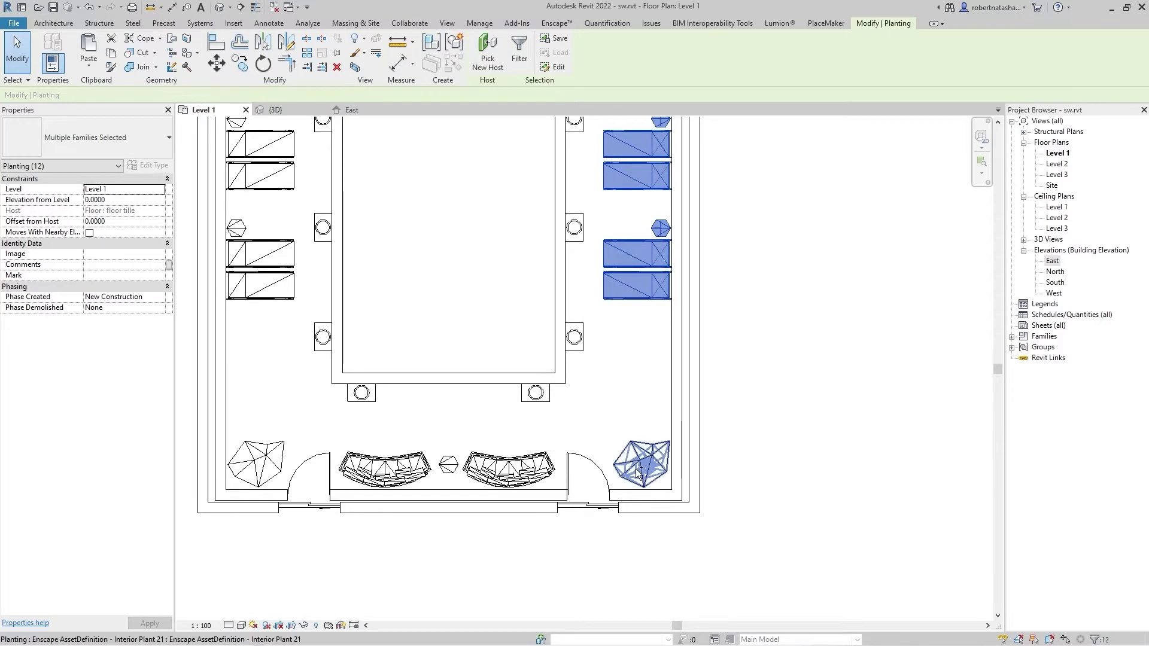
pyautogui.scroll(5, 673, 231)
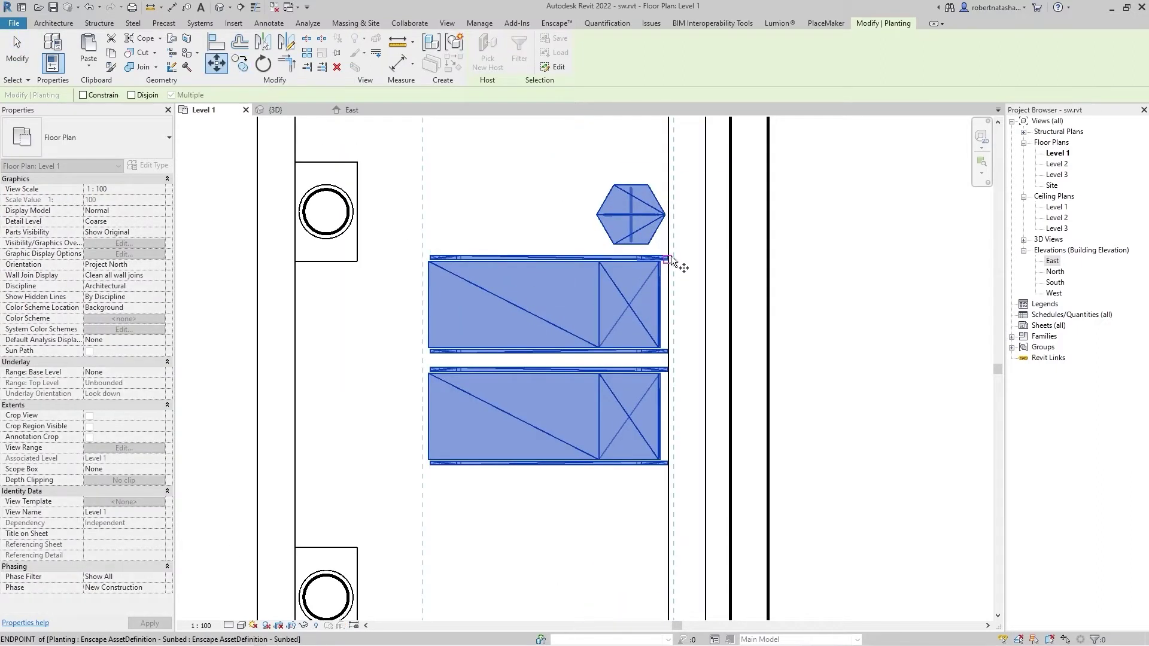
pyautogui.click(729, 258)
pyautogui.scroll(-5, 748, 197)
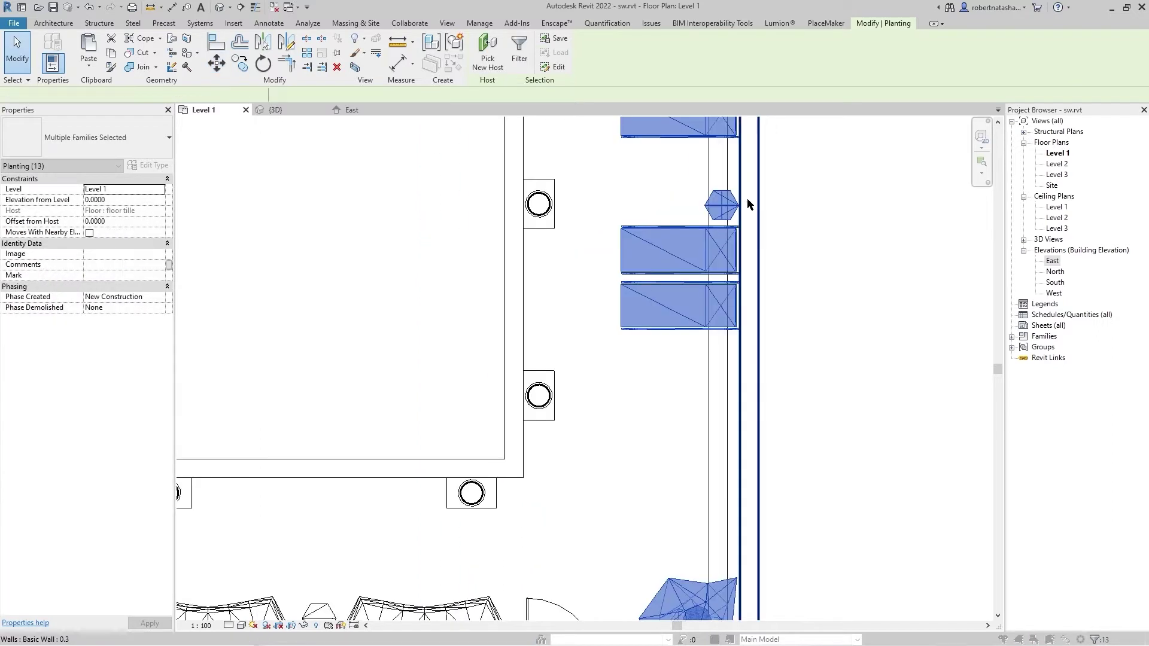
pyautogui.click(515, 278)
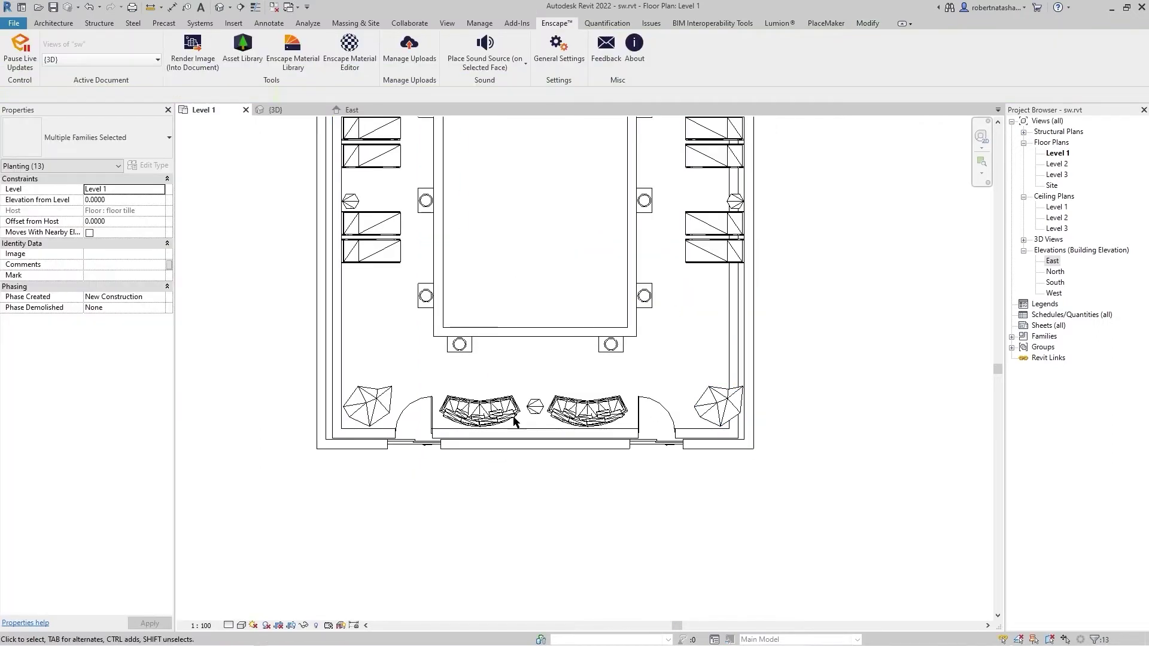
# - Hide the imported pool room DWG drawing in the Level 1 plan
pyautogui.scroll(2, 503, 423)
pyautogui.click(504, 400)
pyautogui.click(360, 425)
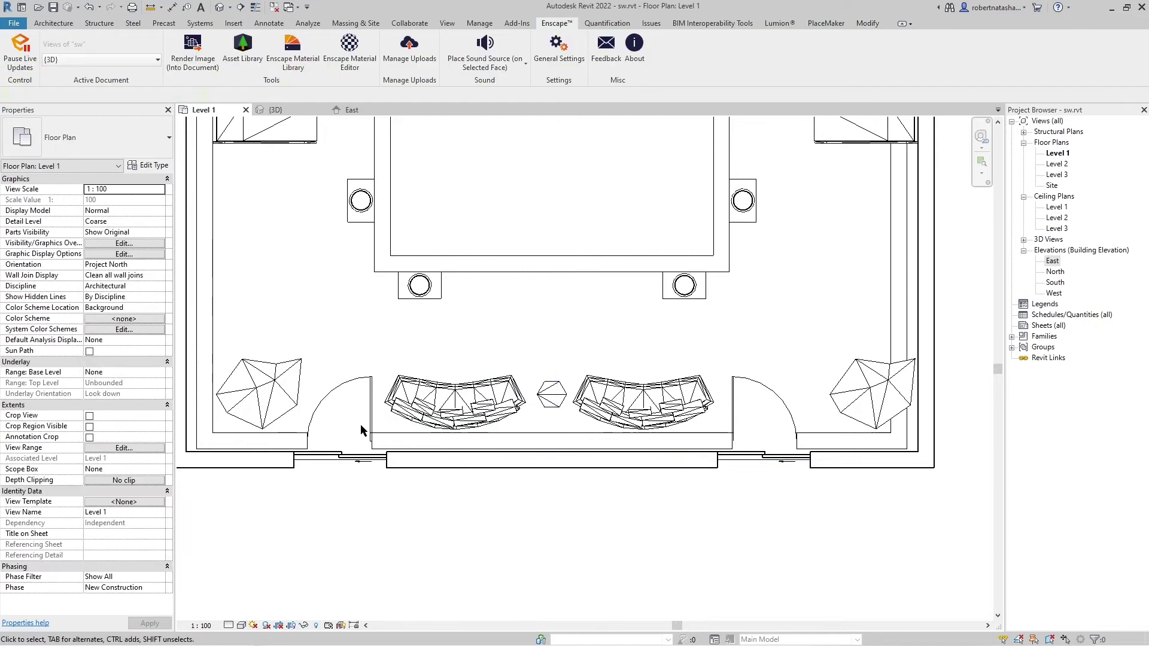
pyautogui.click(371, 401)
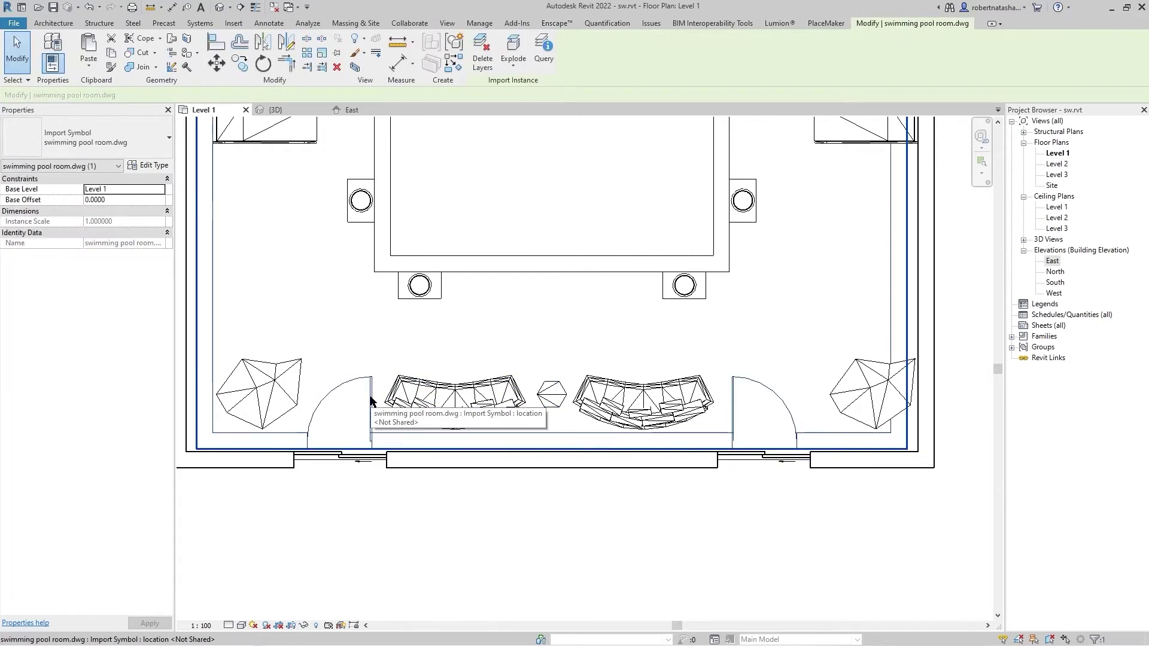
pyautogui.press('Delete')
# - Nudge both sofas, the side table and both corner plants toward the end wall
pyautogui.click(466, 401)
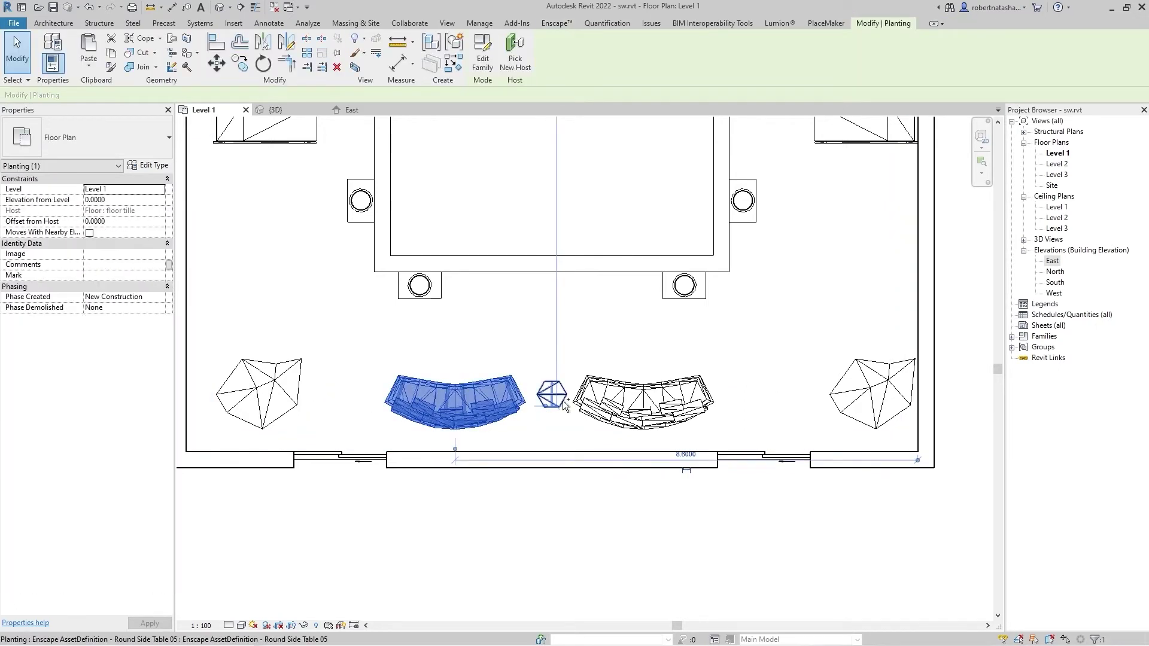
pyautogui.keyDown('ctrl'); pyautogui.click(563, 405); pyautogui.keyUp('ctrl')
pyautogui.keyDown('ctrl'); pyautogui.click(643, 401); pyautogui.keyUp('ctrl')
pyautogui.keyDown('ctrl'); pyautogui.click(874, 395); pyautogui.keyUp('ctrl')
pyautogui.keyDown('ctrl'); pyautogui.click(251, 401); pyautogui.keyUp('ctrl')
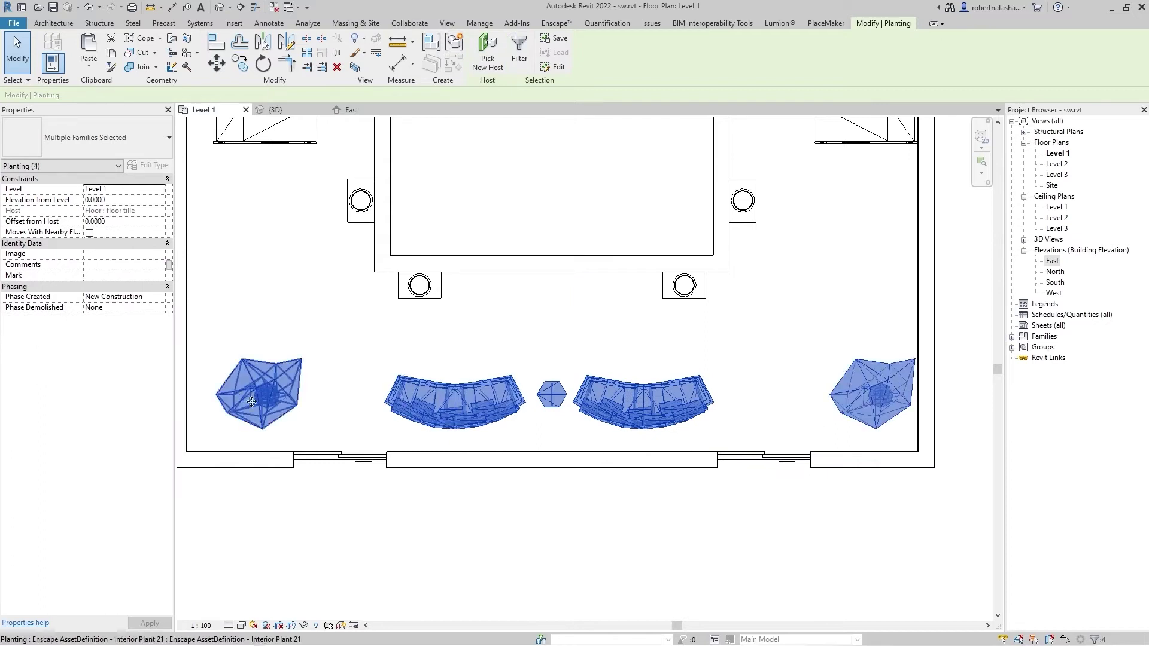
pyautogui.press('Down')
pyautogui.press('Down')
pyautogui.press('Down')
pyautogui.press('Down')
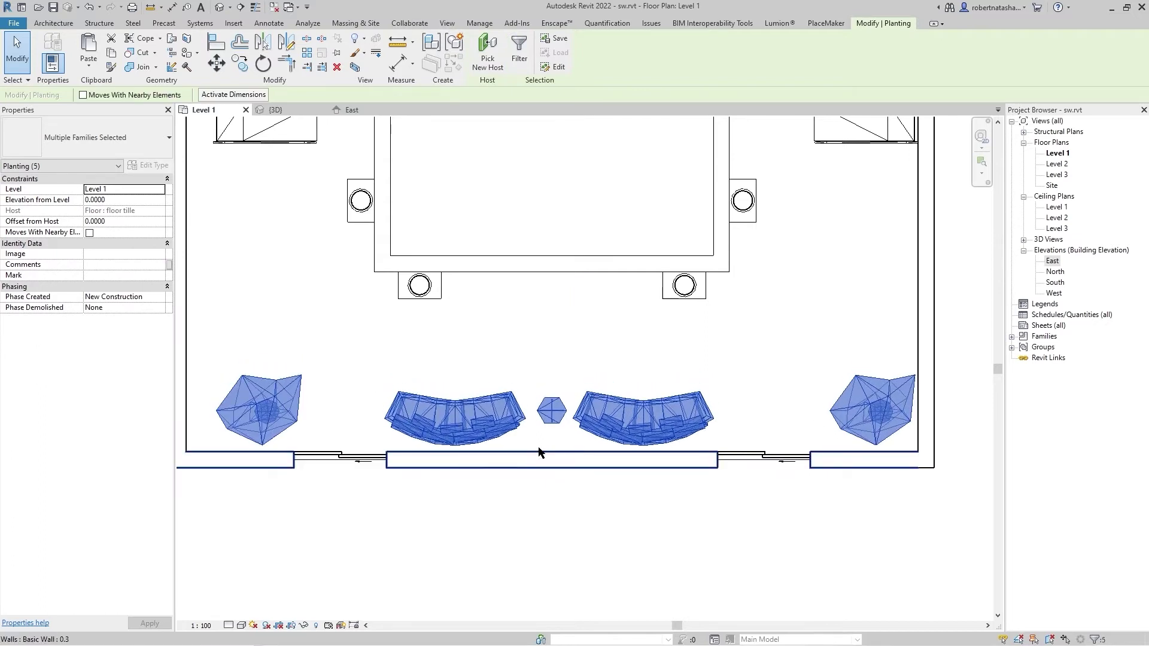
pyautogui.press('Down')
# - Nudge the left corner plant further toward the left wall
pyautogui.moveTo(458, 362); pyautogui.dragTo(743, 395, button='middle')
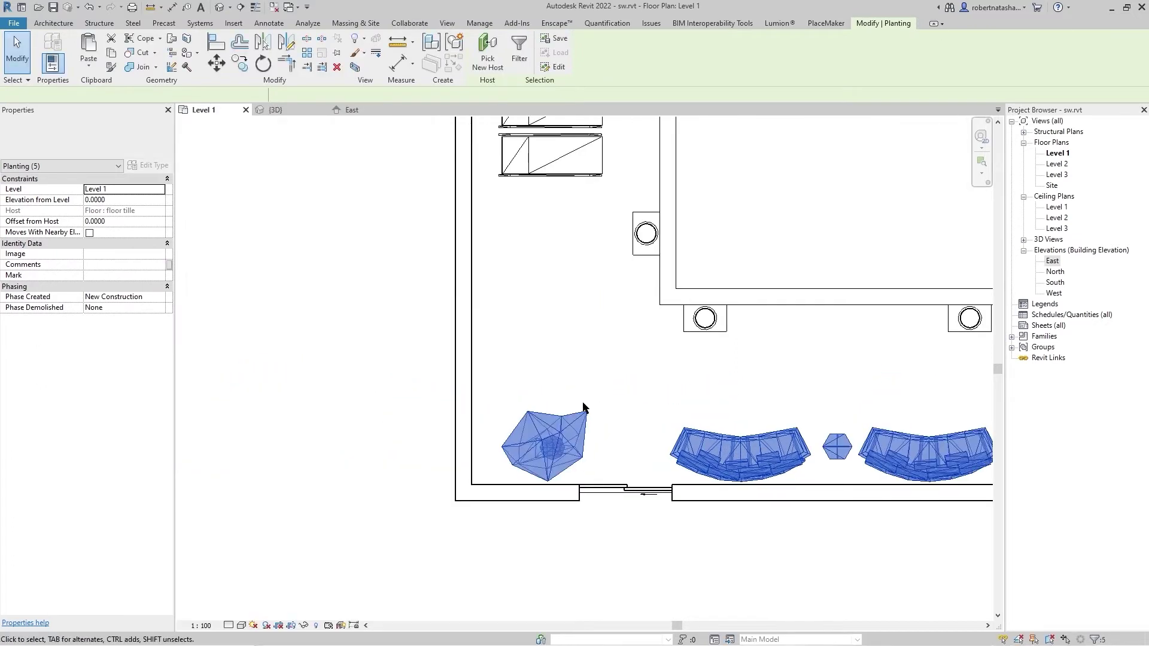
pyautogui.click(553, 440)
pyautogui.press('Left')
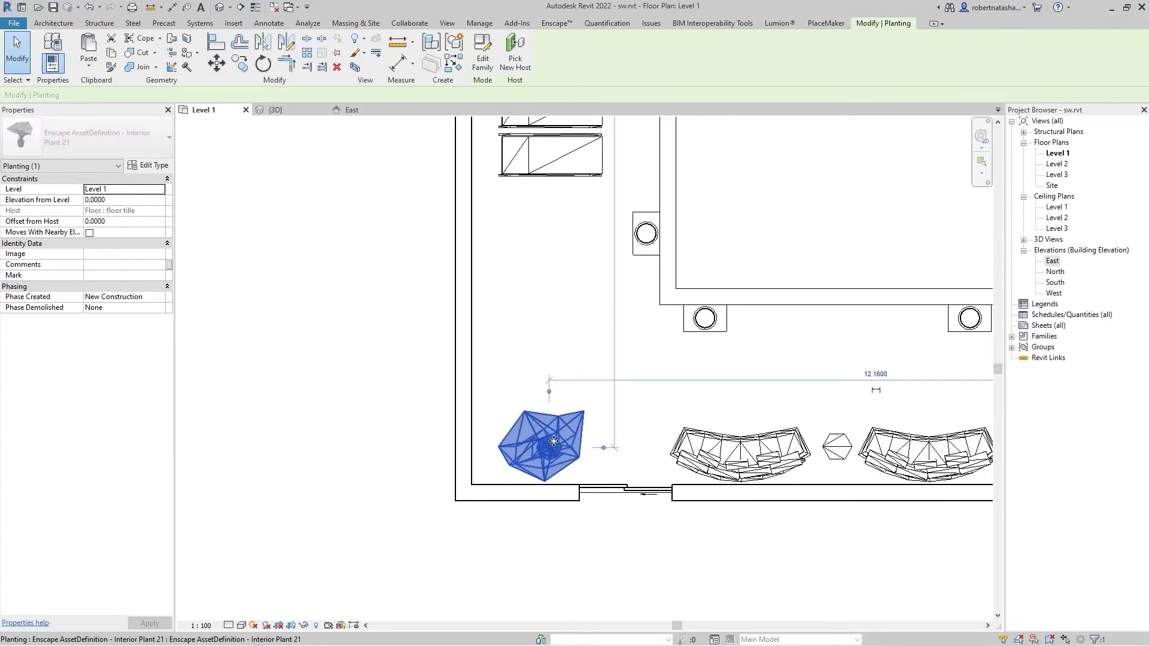
pyautogui.press('Left')
pyautogui.press('Left')
pyautogui.press('Left')
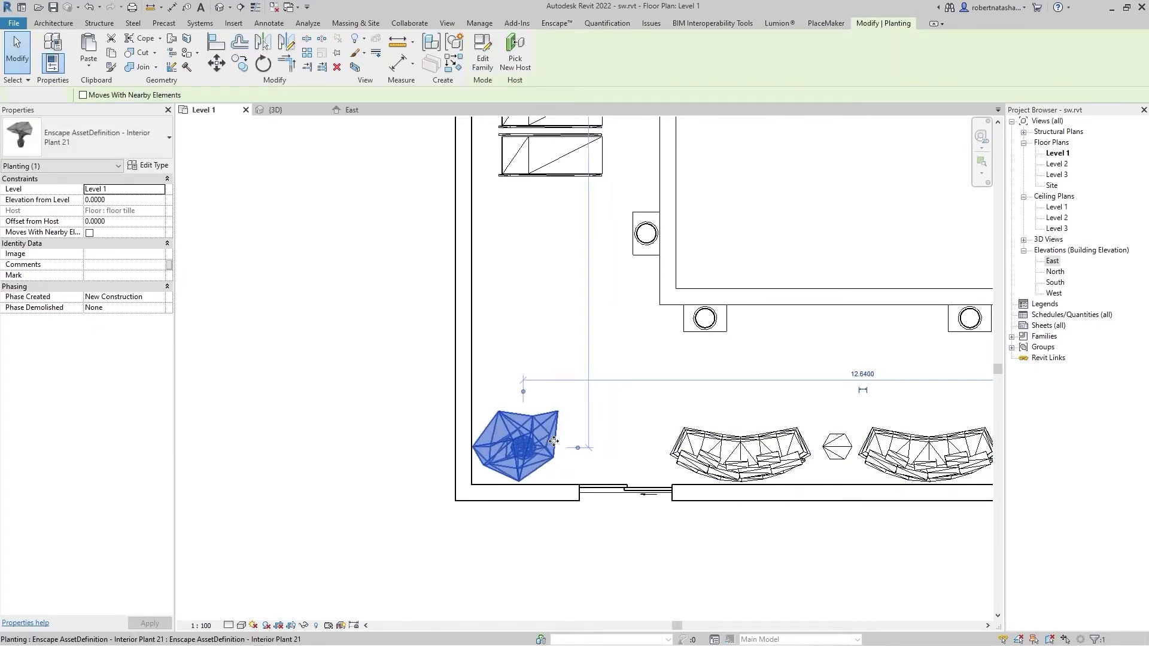
pyautogui.press('Escape')
# - Move the left-side sunbeds and plants flush against the left wall
pyautogui.click(568, 574)
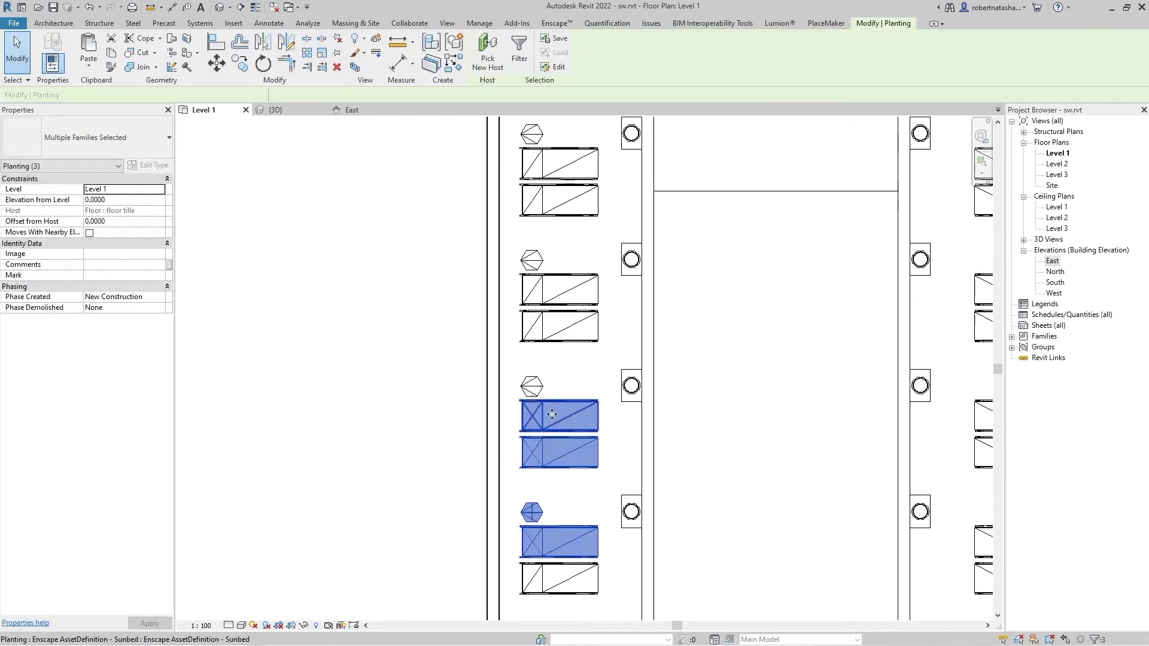
pyautogui.keyDown('ctrl'); pyautogui.moveTo(542, 229); pyautogui.dragTo(379, 102); pyautogui.keyUp('ctrl')
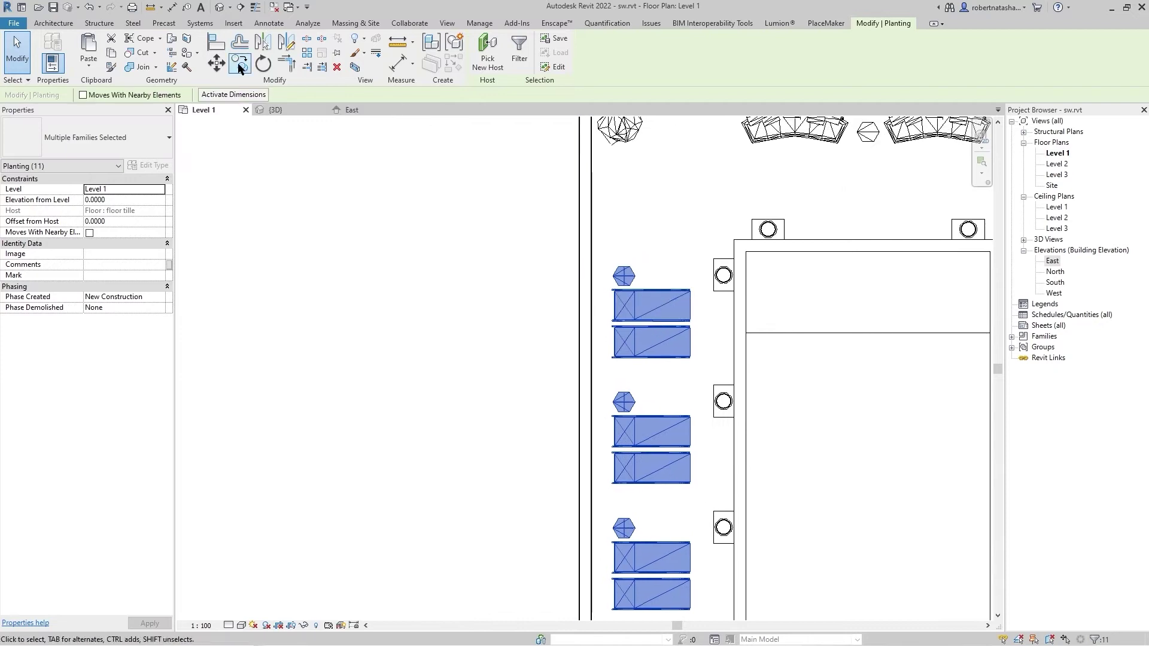
pyautogui.scroll(4, 594, 282)
pyautogui.scroll(2, 601, 275)
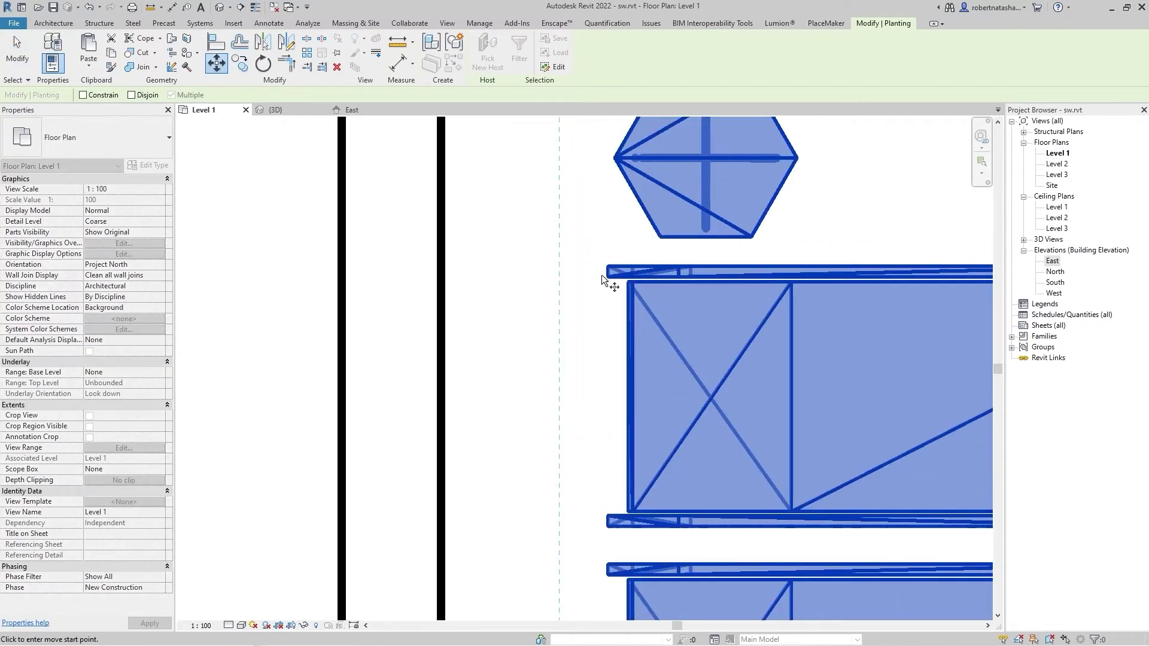
pyautogui.click(606, 274)
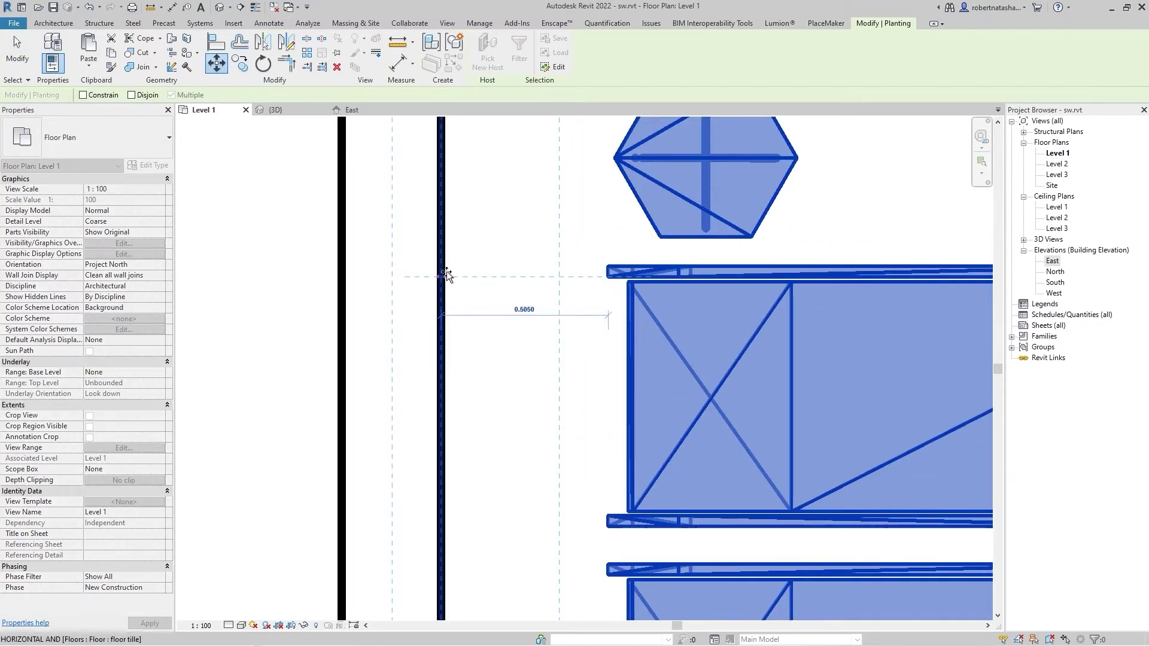
pyautogui.click(447, 273)
pyautogui.scroll(-2, 504, 258)
pyautogui.scroll(-2, 506, 272)
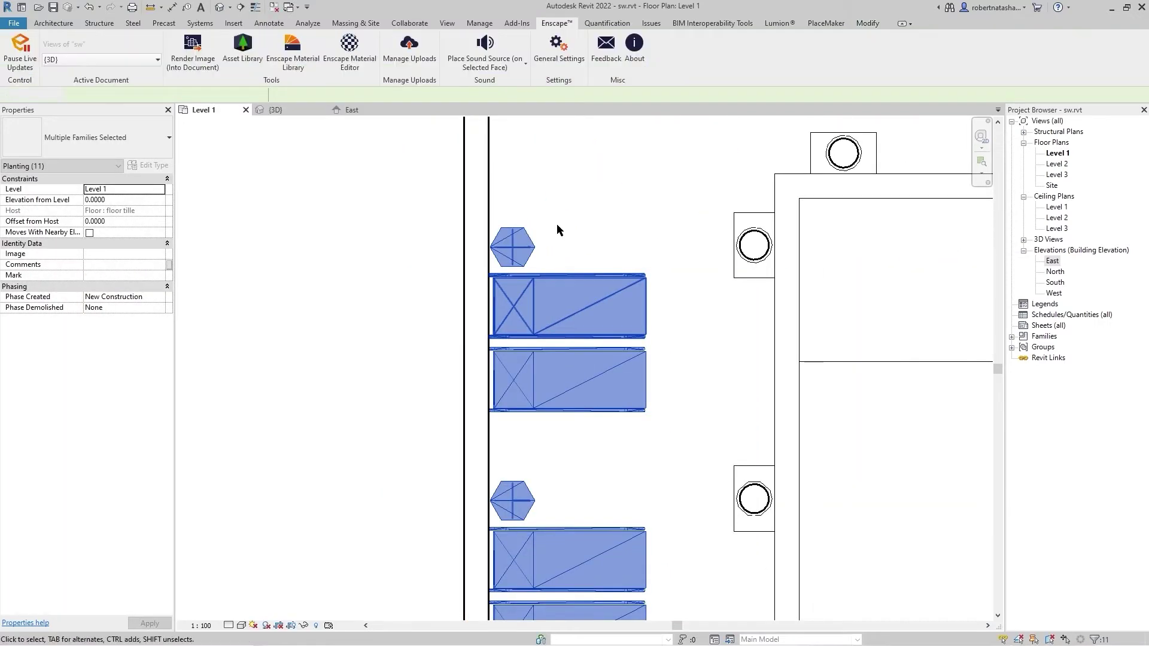
pyautogui.hotkey('alt', 'Tab')
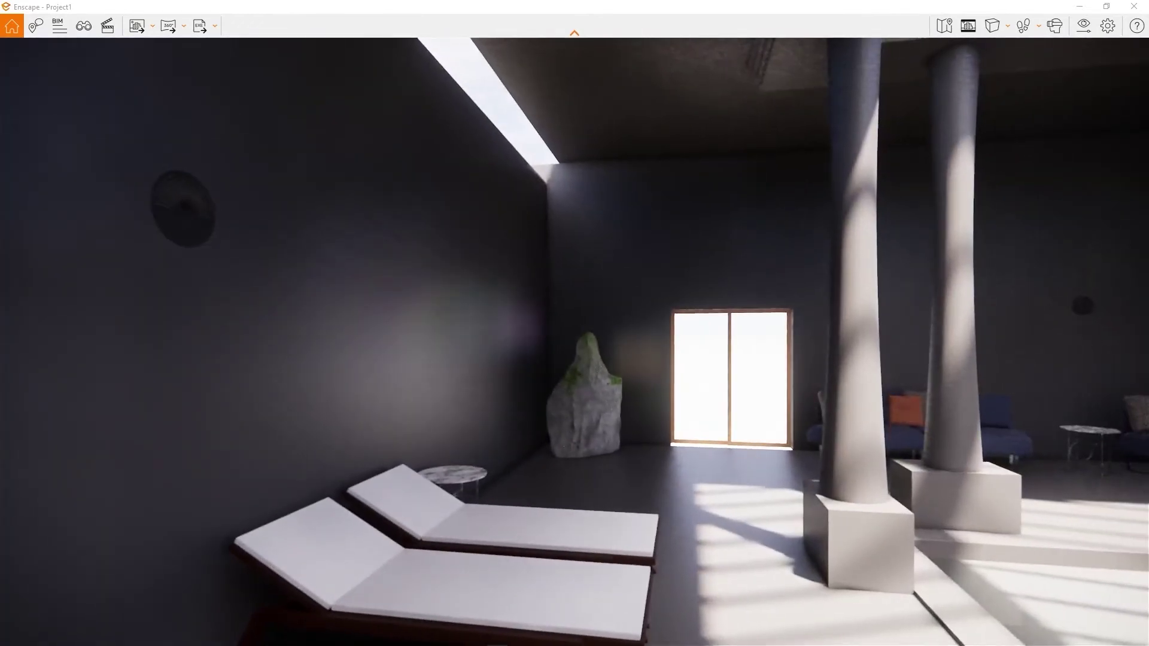
# - Leave the Enscape render and return to the Revit model window
pyautogui.hotkey('alt', 'Tab')
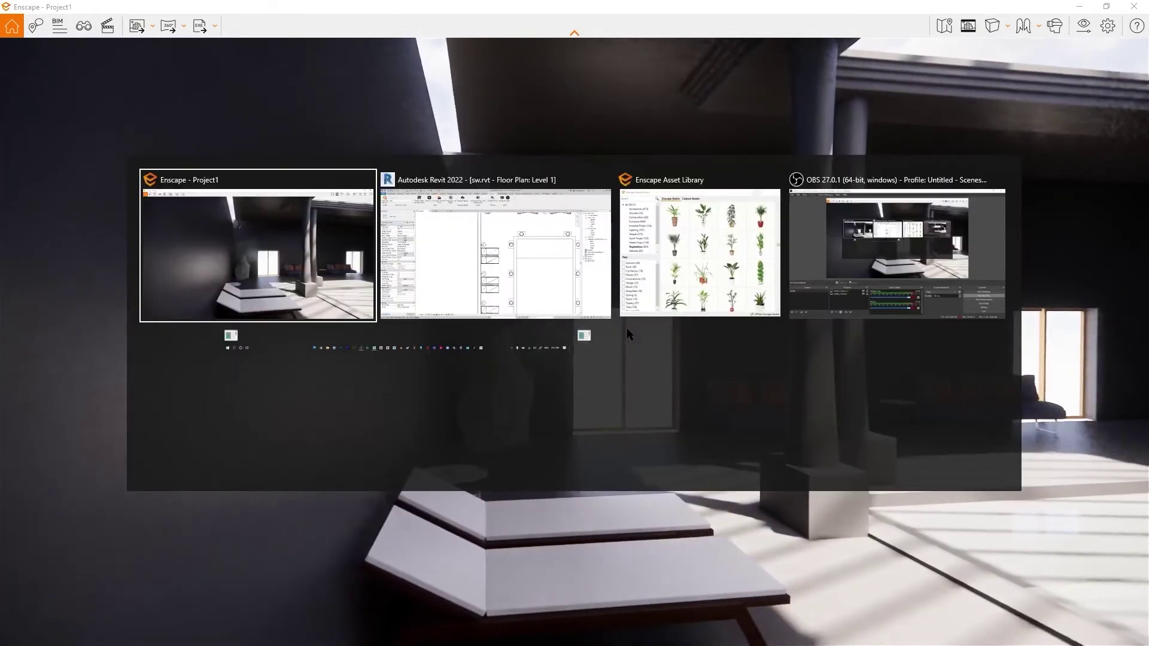
pyautogui.hotkey('alt', 'Tab')
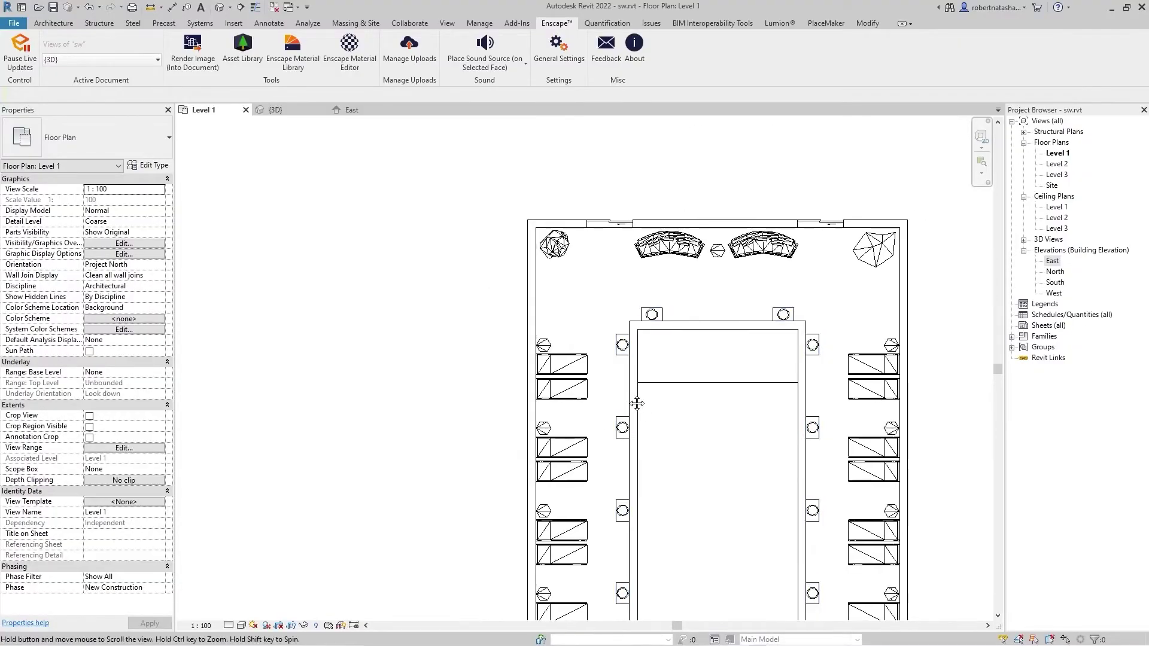
# - Open the {3D} view and look at the model from the top
pyautogui.moveTo(636, 404); pyautogui.dragTo(621, 390, button='middle')
pyautogui.click(276, 110)
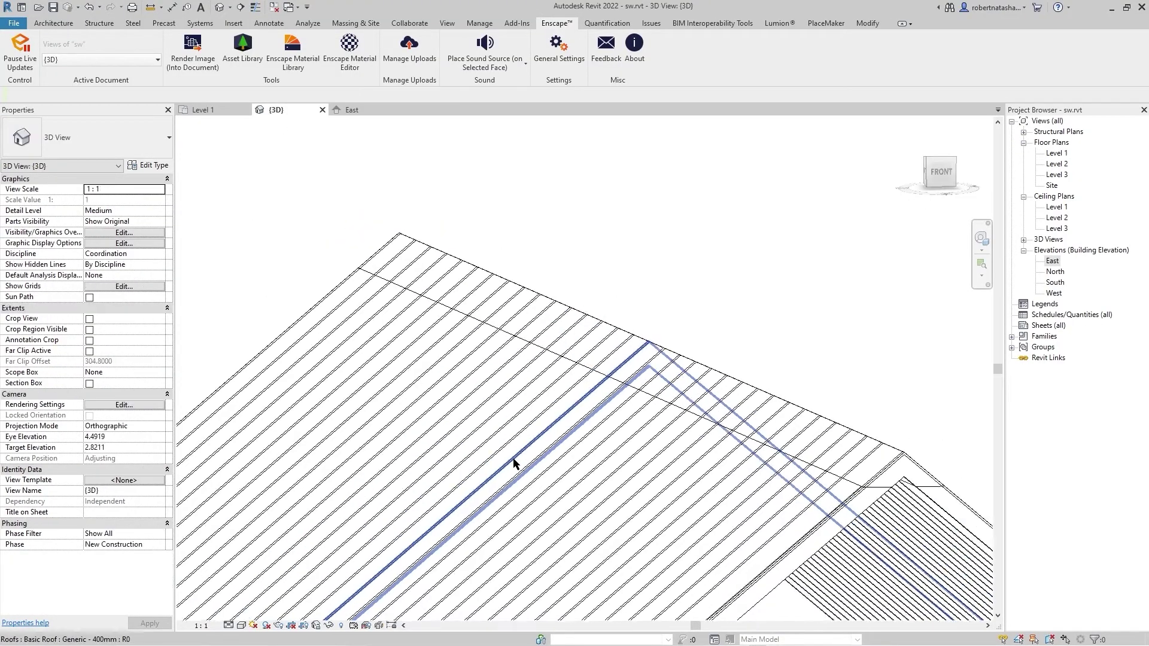
pyautogui.scroll(-5, 513, 463)
pyautogui.moveTo(939, 174); pyautogui.dragTo(905, 206)
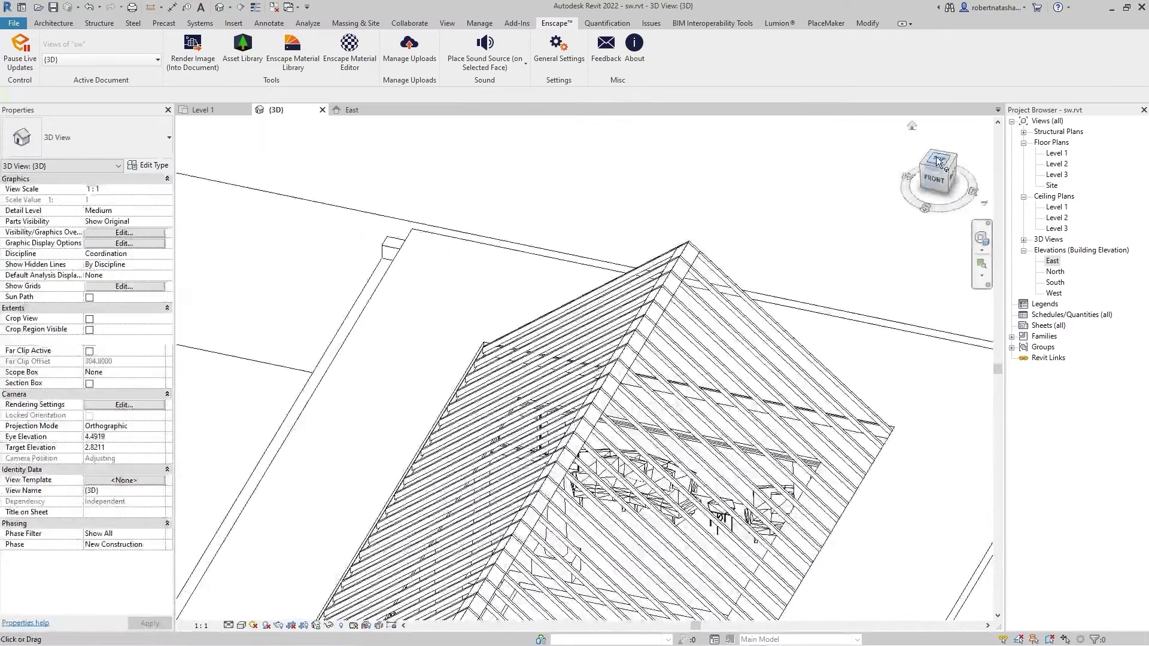
pyautogui.click(938, 161)
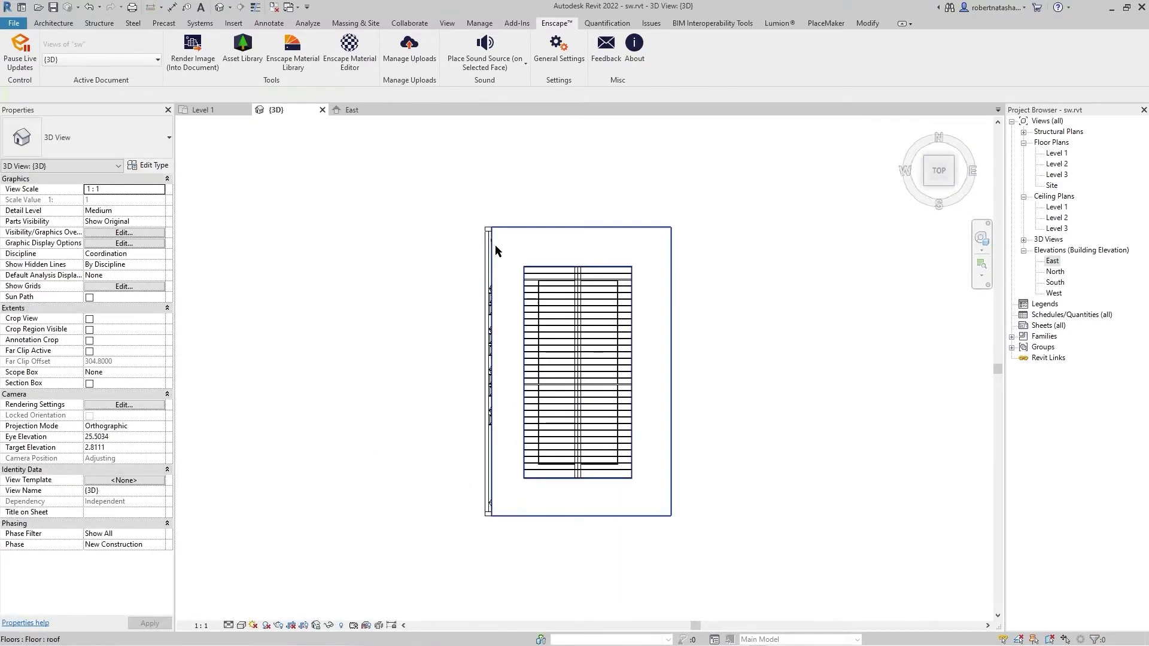
# - Adjust the roof floor's left boundary edge and finish the sketch without attaching walls
pyautogui.click(494, 247)
pyautogui.doubleClick(492, 286)
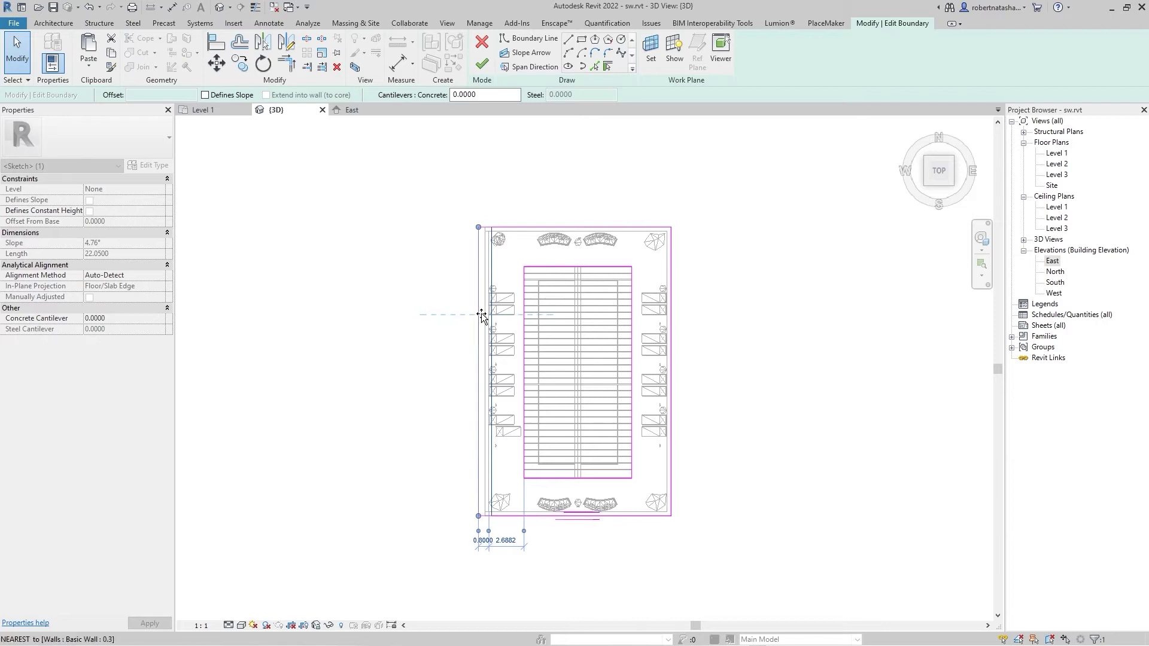
pyautogui.click(440, 295)
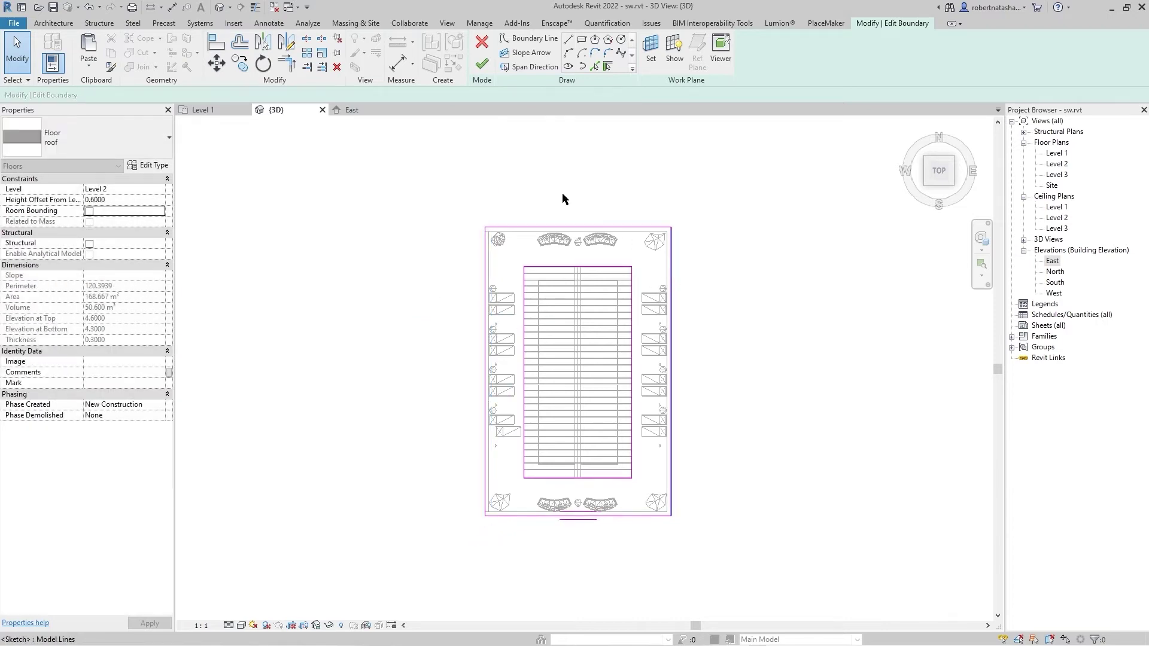
pyautogui.click(482, 64)
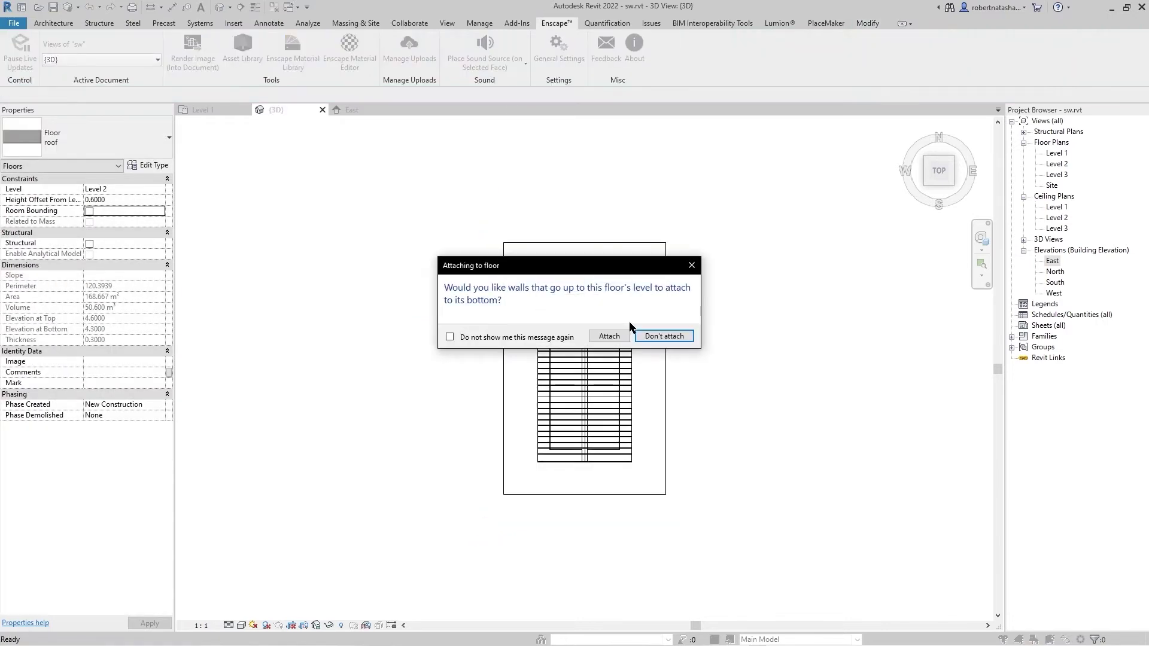
pyautogui.click(625, 336)
pyautogui.click(755, 342)
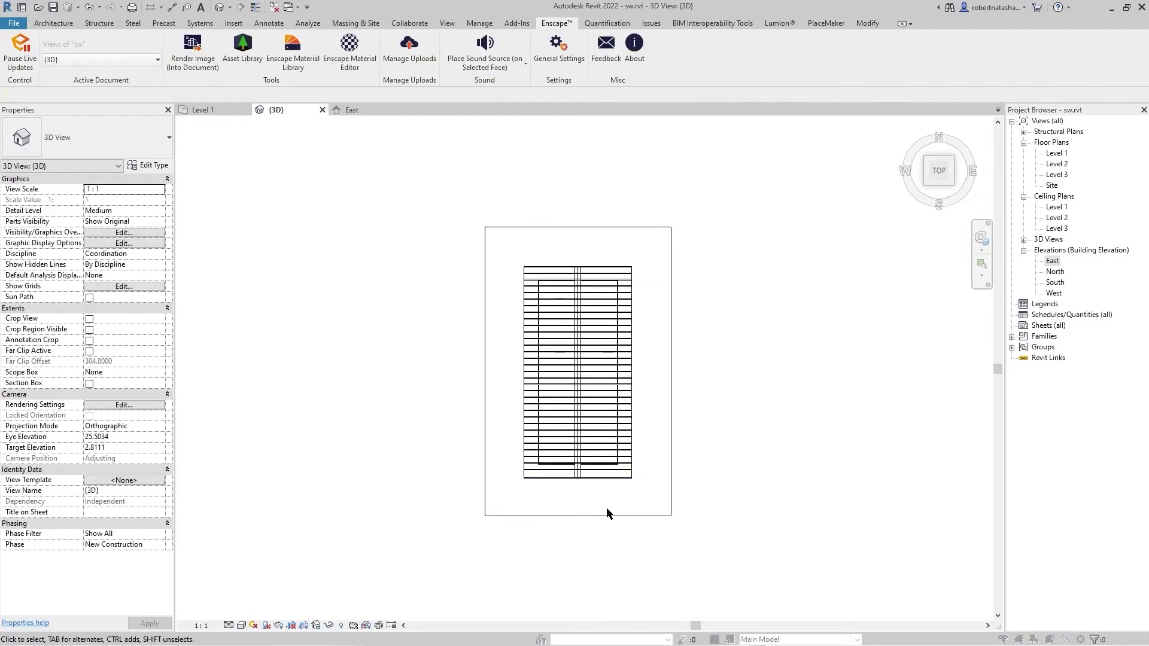
pyautogui.click(242, 626)
# - Switch the top 3D view to the Wireframe visual style
pyautogui.click(288, 575)
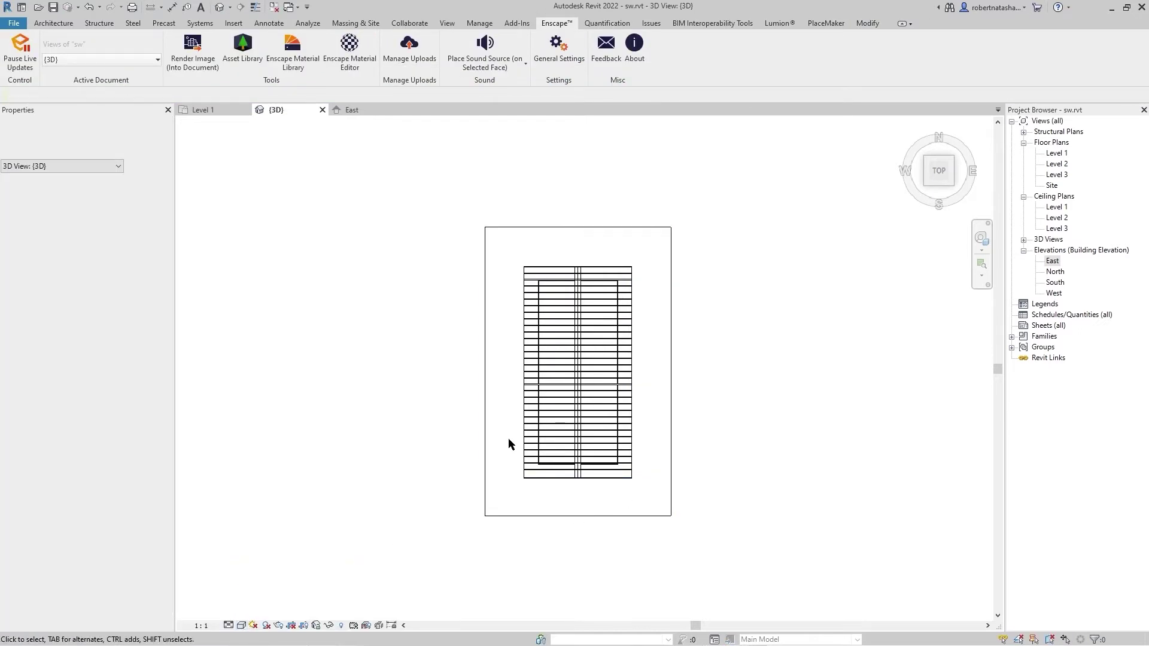
pyautogui.click(242, 625)
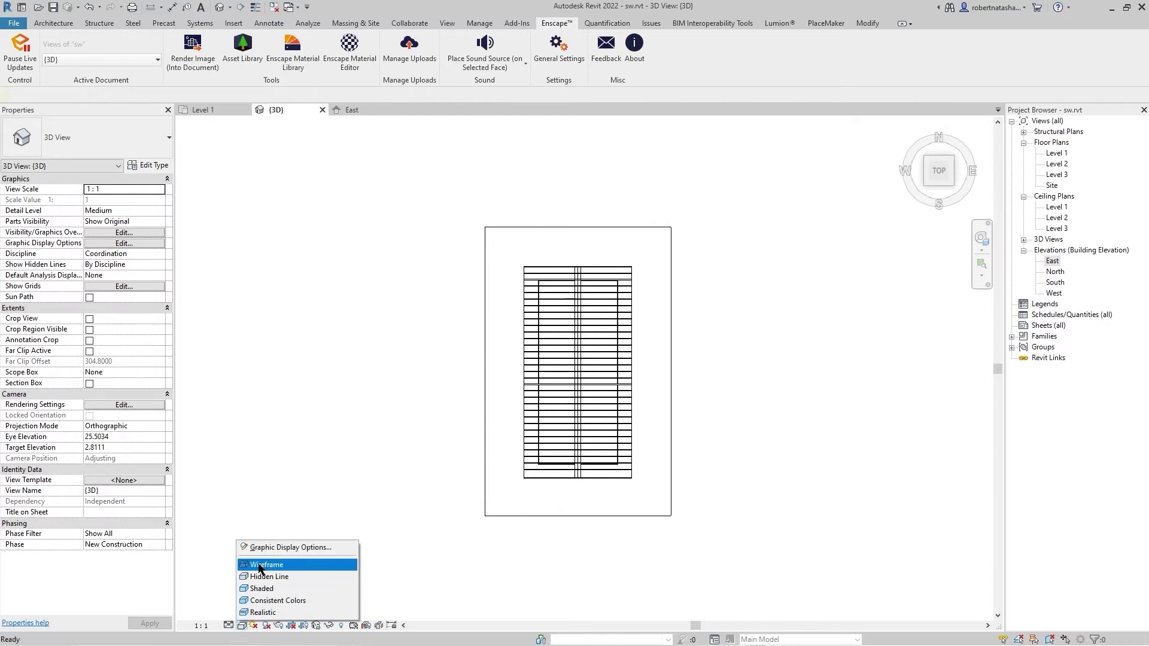
pyautogui.click(259, 565)
pyautogui.scroll(5, 488, 317)
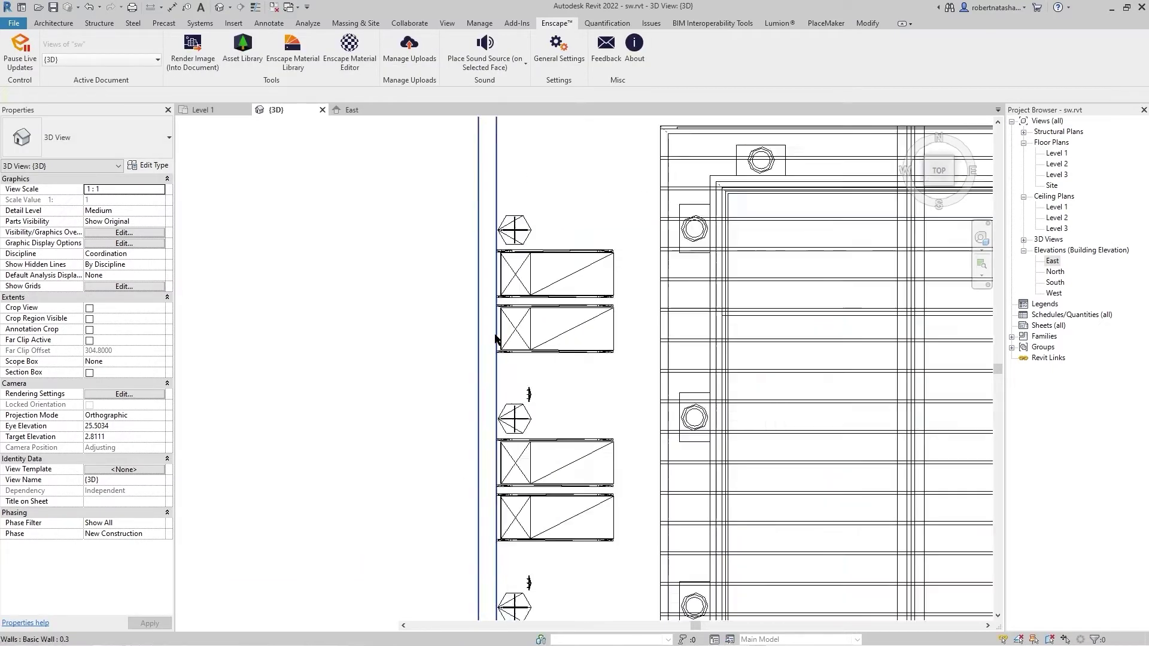
pyautogui.scroll(5, 552, 468)
# - Move four left-side wall lamps onto the left wall line
pyautogui.click(589, 513)
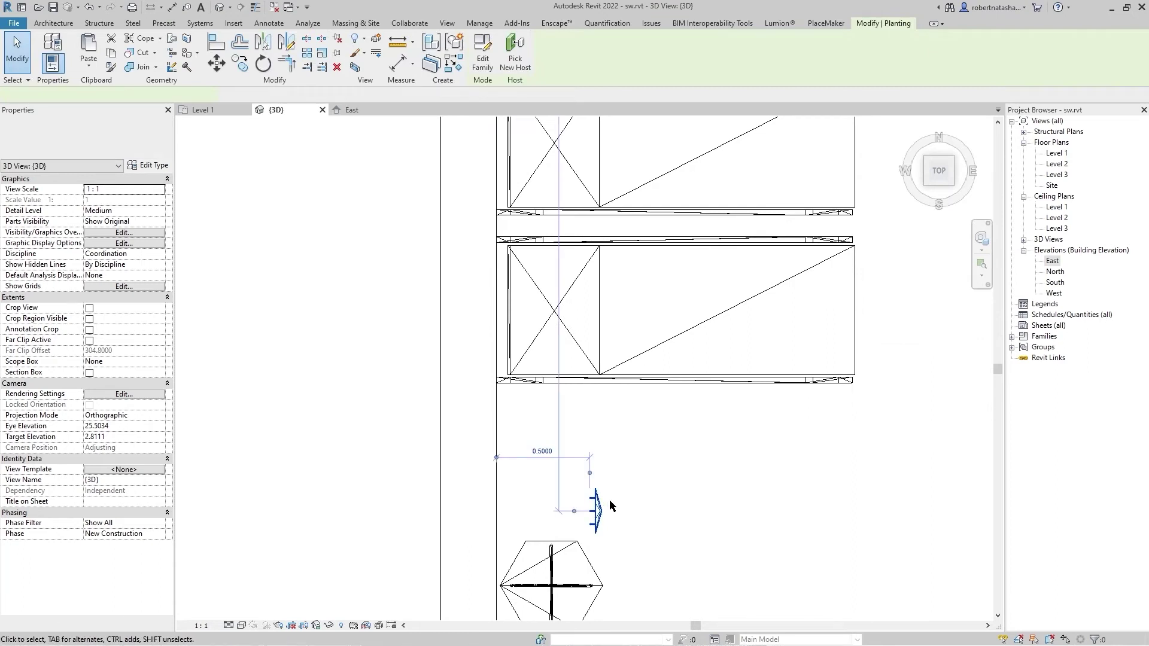
pyautogui.scroll(-3, 610, 505)
pyautogui.scroll(-2, 636, 359)
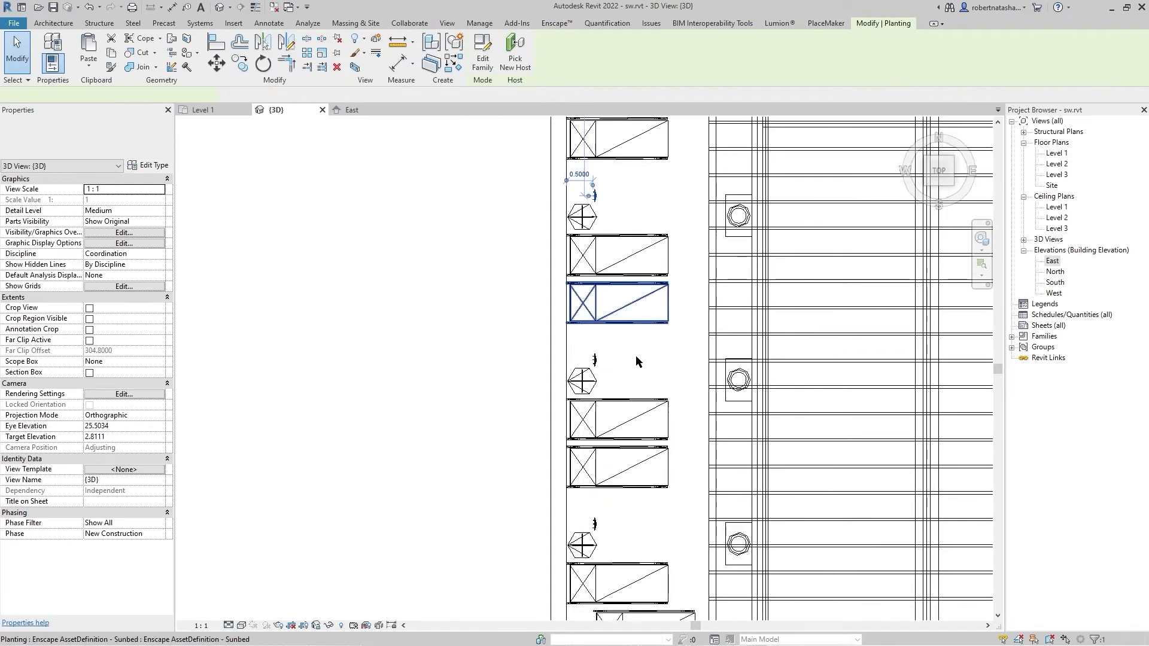
pyautogui.click(594, 358)
pyautogui.keyDown('ctrl'); pyautogui.click(595, 524); pyautogui.keyUp('ctrl')
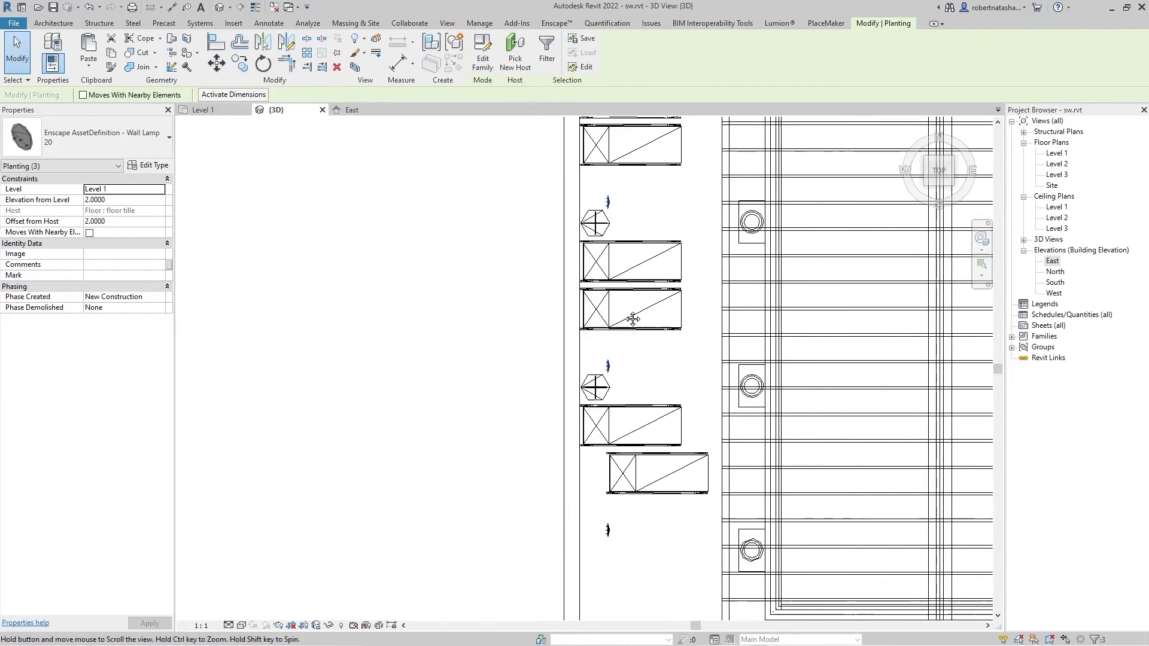
pyautogui.moveTo(596, 526); pyautogui.dragTo(620, 280, button='middle')
pyautogui.keyDown('ctrl'); pyautogui.click(619, 443); pyautogui.keyUp('ctrl')
pyautogui.scroll(5, 620, 444)
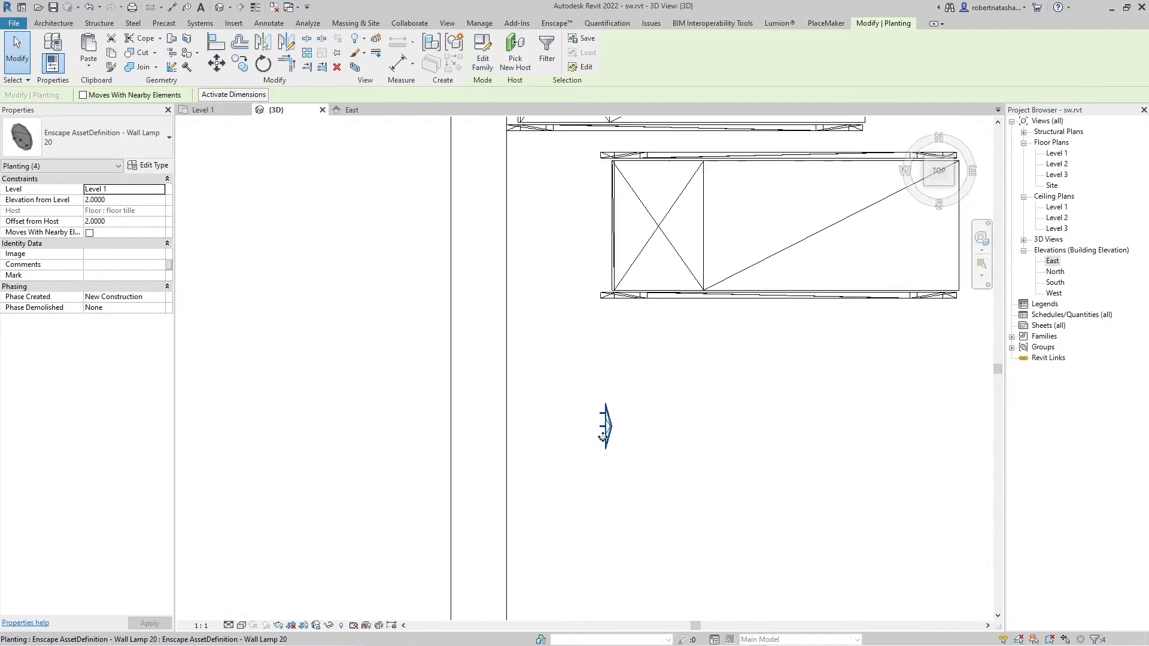
pyautogui.scroll(3, 617, 437)
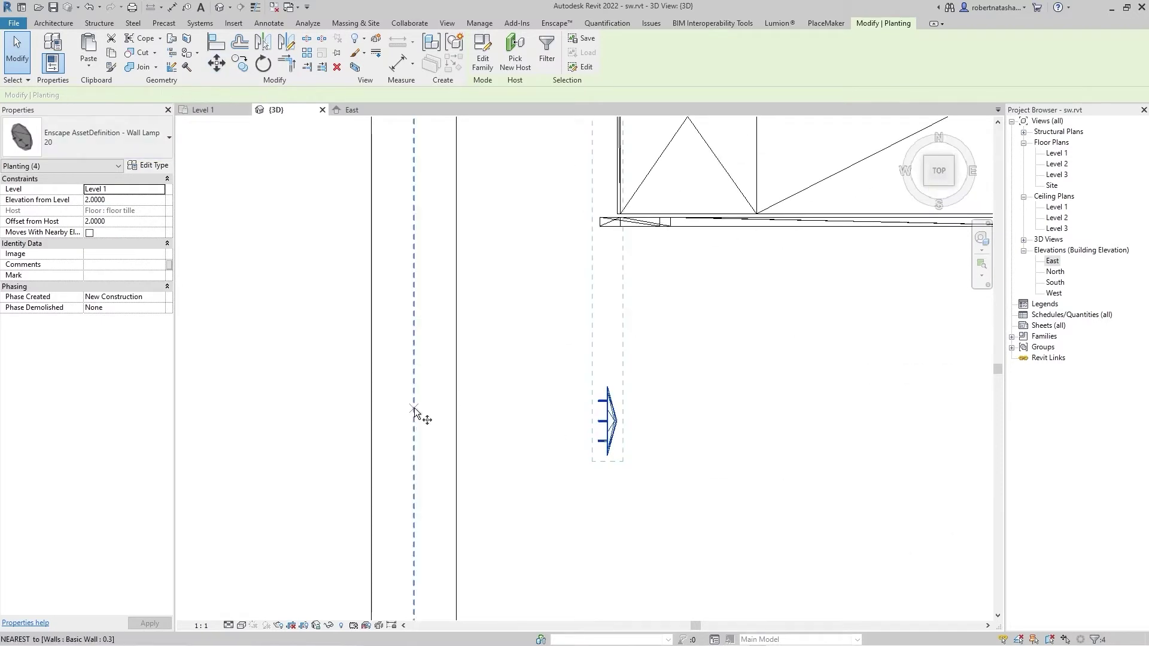
pyautogui.click(618, 404)
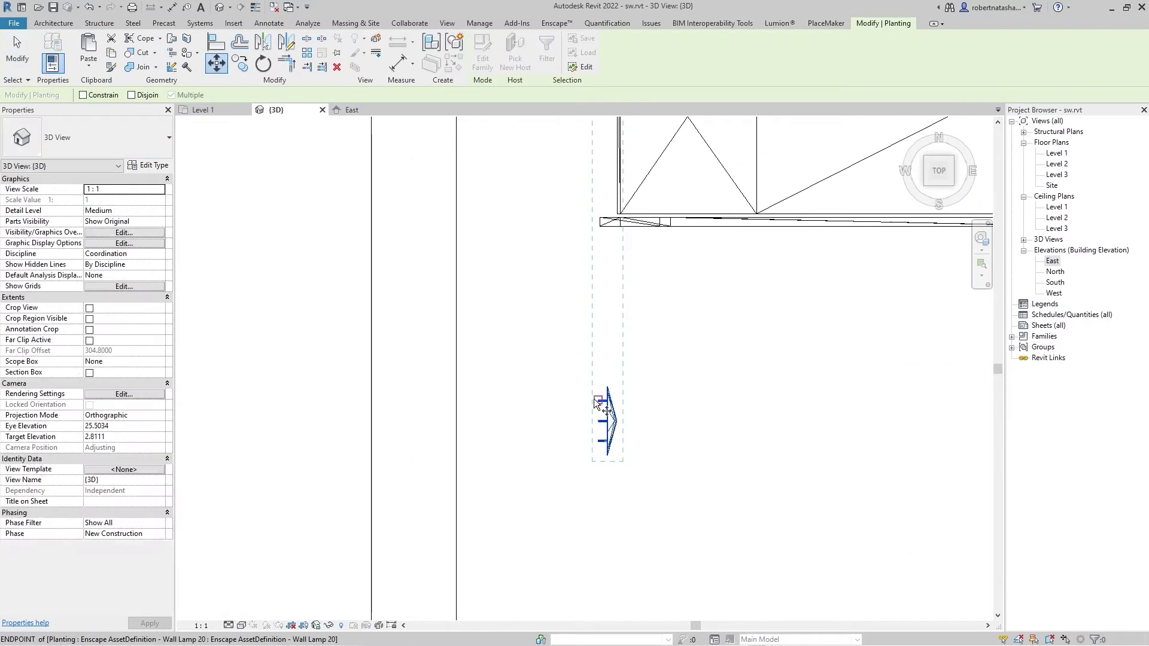
pyautogui.click(461, 402)
pyautogui.scroll(-3, 517, 400)
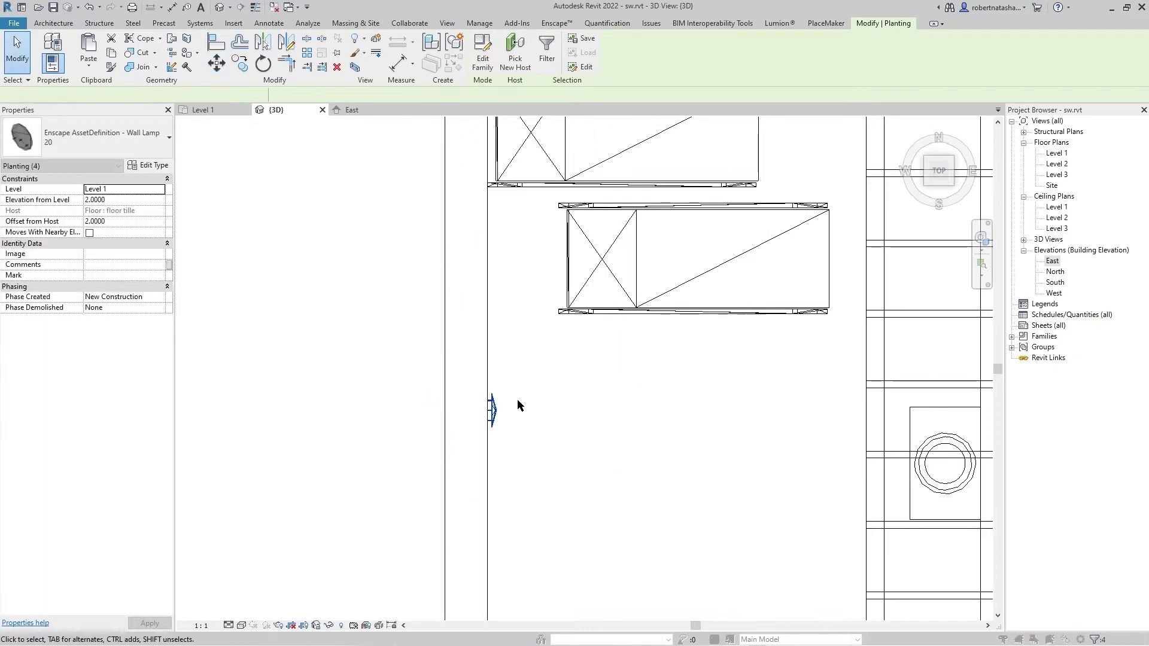
pyautogui.moveTo(524, 395); pyautogui.dragTo(576, 393, button='middle')
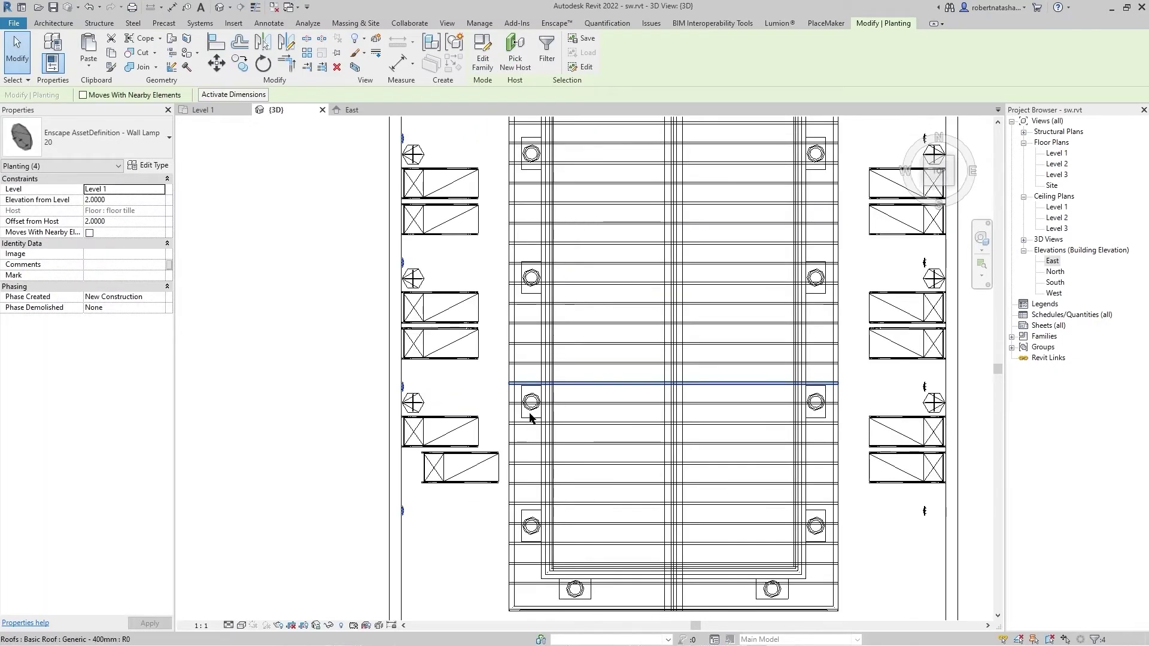
pyautogui.press('Escape')
# - Slide the stray sunbed left into line with the rest of the row
pyautogui.scroll(3, 467, 463)
pyautogui.click(525, 500)
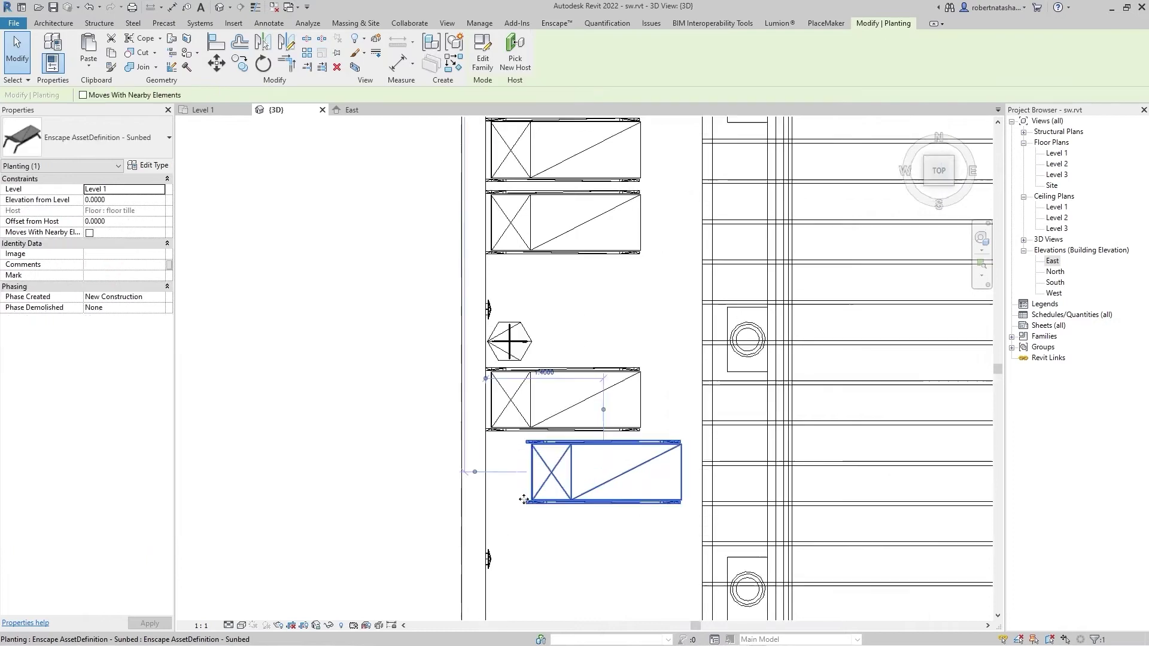
pyautogui.scroll(3, 525, 500)
pyautogui.moveTo(535, 475); pyautogui.dragTo(465, 475)
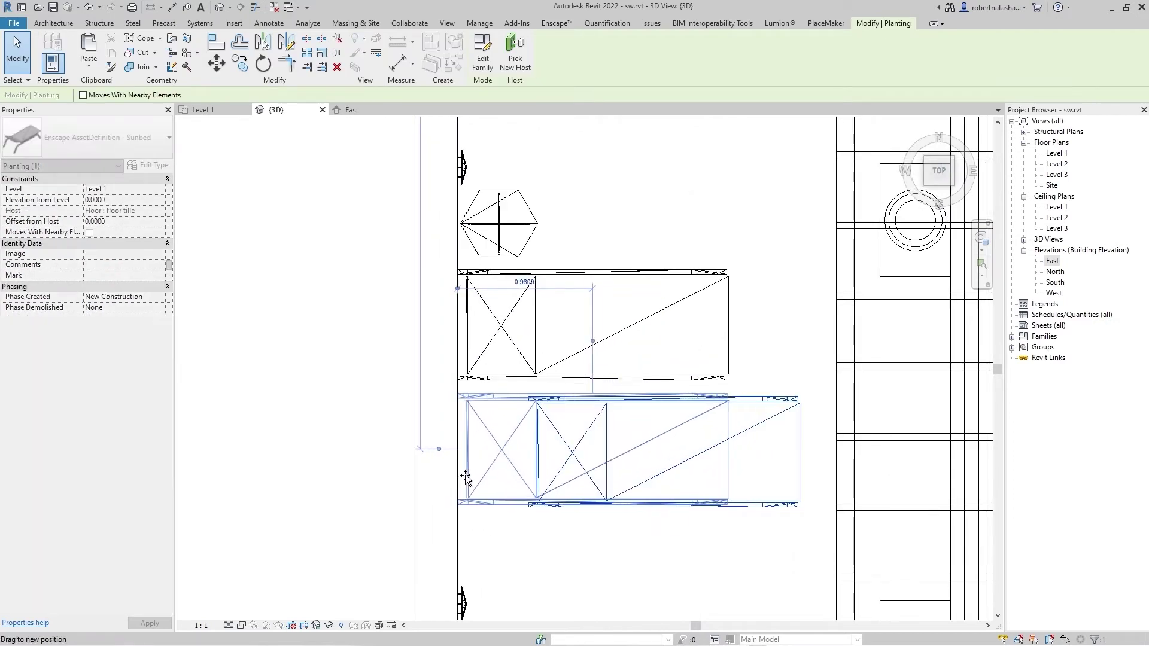
pyautogui.click(527, 525)
pyautogui.scroll(-5, 615, 456)
pyautogui.scroll(-3, 595, 451)
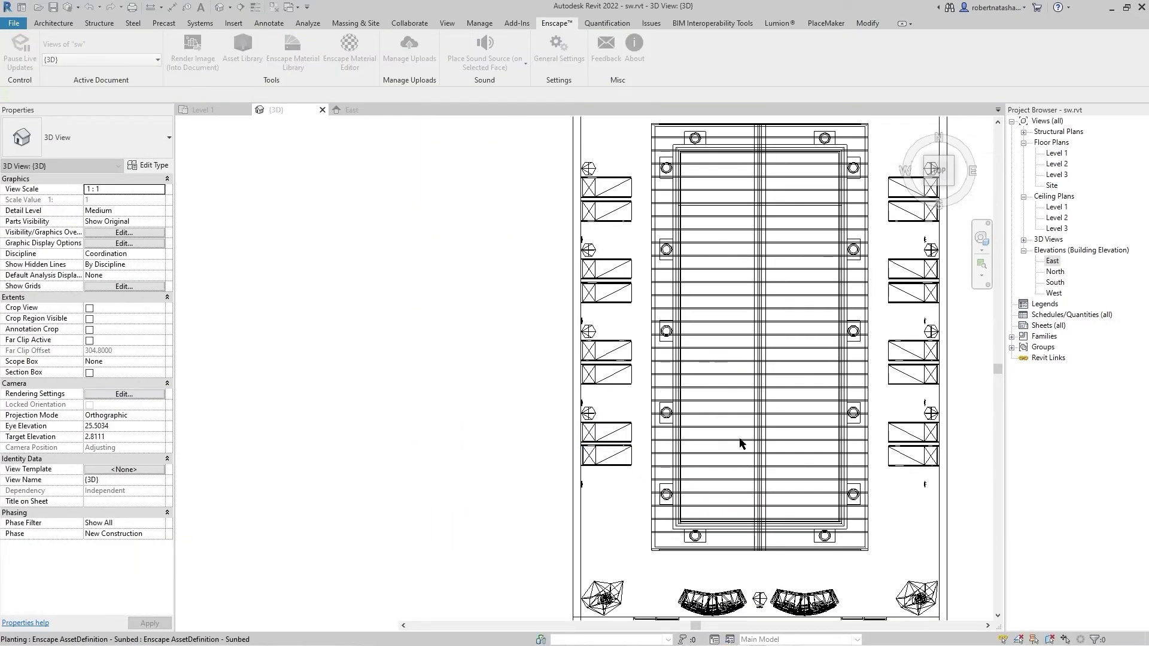
# - Move the right-side wall lamps flush against the right wall
pyautogui.scroll(3, 822, 374)
pyautogui.scroll(2, 778, 383)
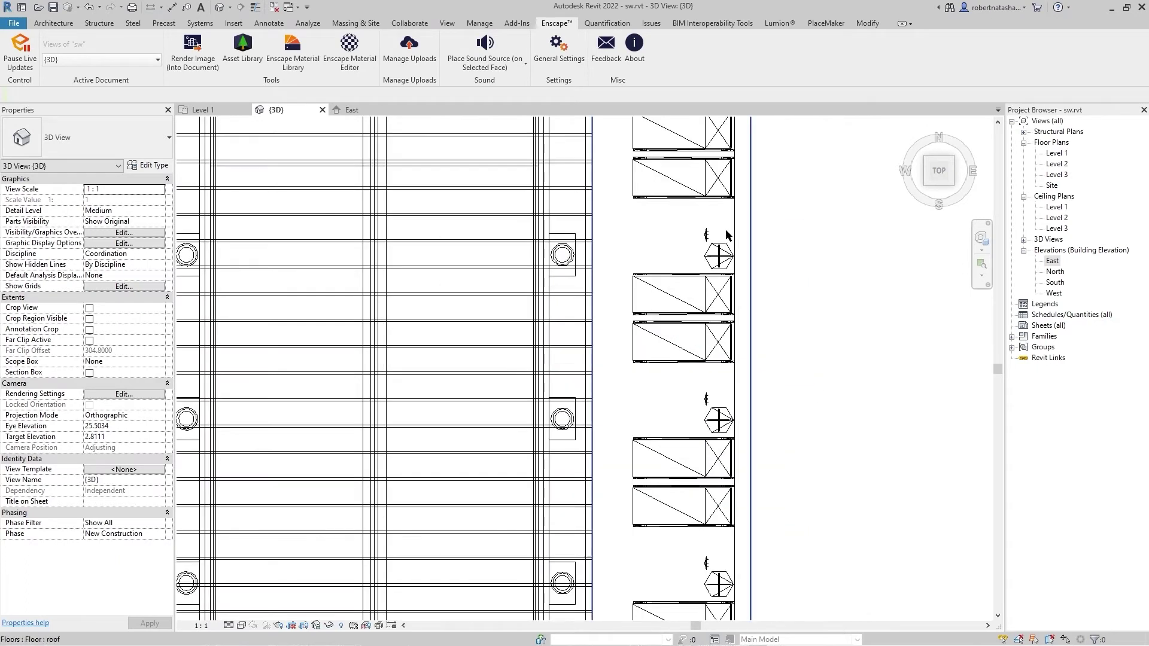
pyautogui.click(718, 395)
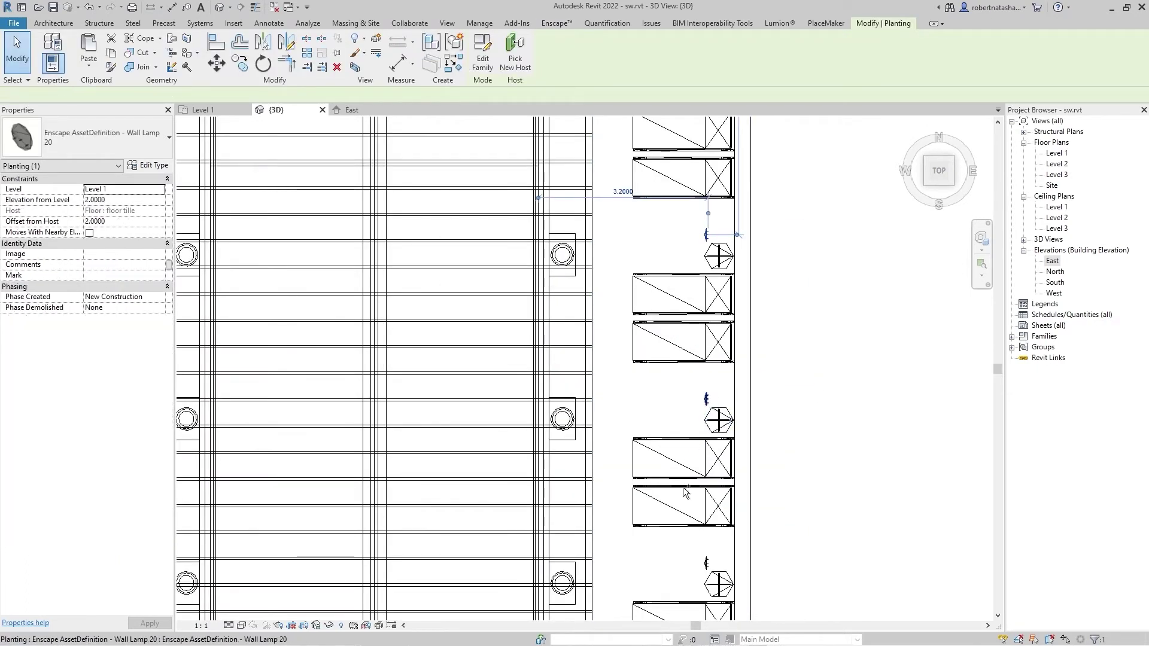
pyautogui.scroll(1, 694, 442)
pyautogui.keyDown('ctrl'); pyautogui.click(699, 372); pyautogui.keyUp('ctrl')
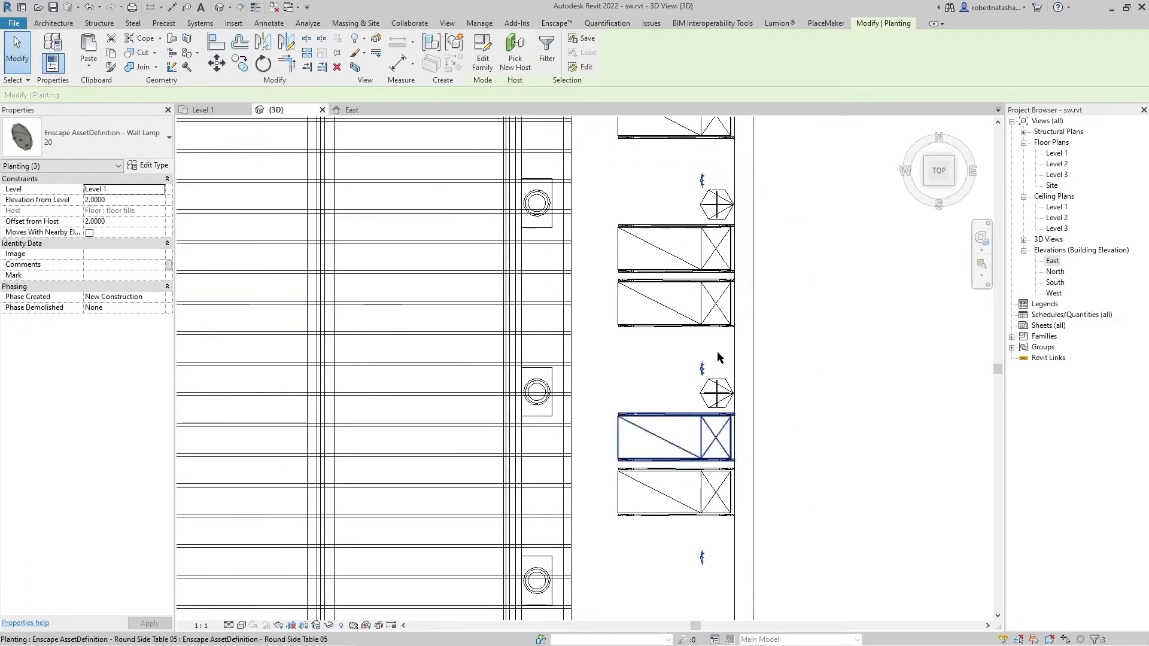
pyautogui.keyDown('ctrl'); pyautogui.click(706, 364); pyautogui.keyUp('ctrl')
pyautogui.moveTo(534, 307); pyautogui.dragTo(458, 278, button='middle')
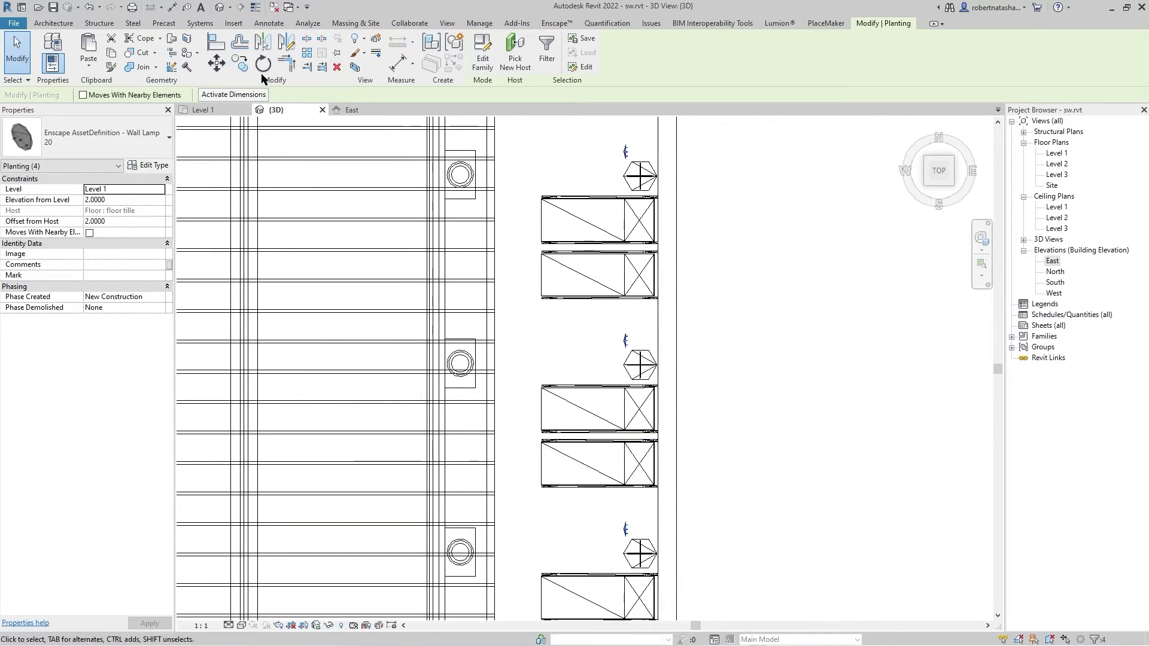
pyautogui.click(216, 69)
pyautogui.scroll(2, 640, 339)
pyautogui.scroll(3, 577, 329)
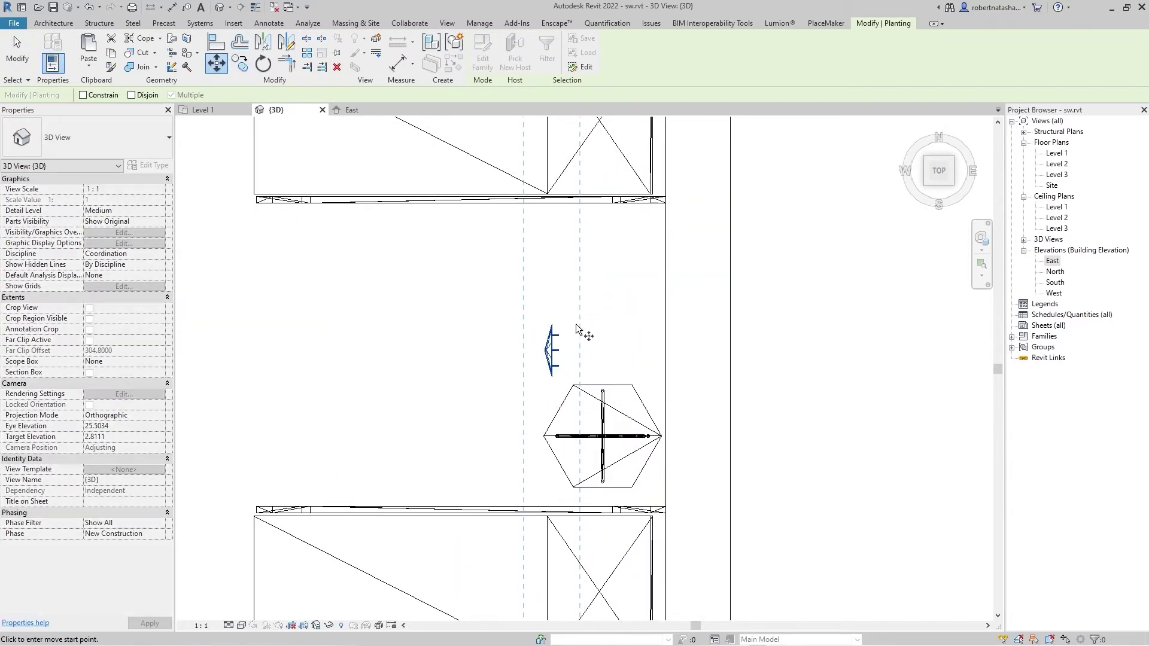
pyautogui.click(667, 336)
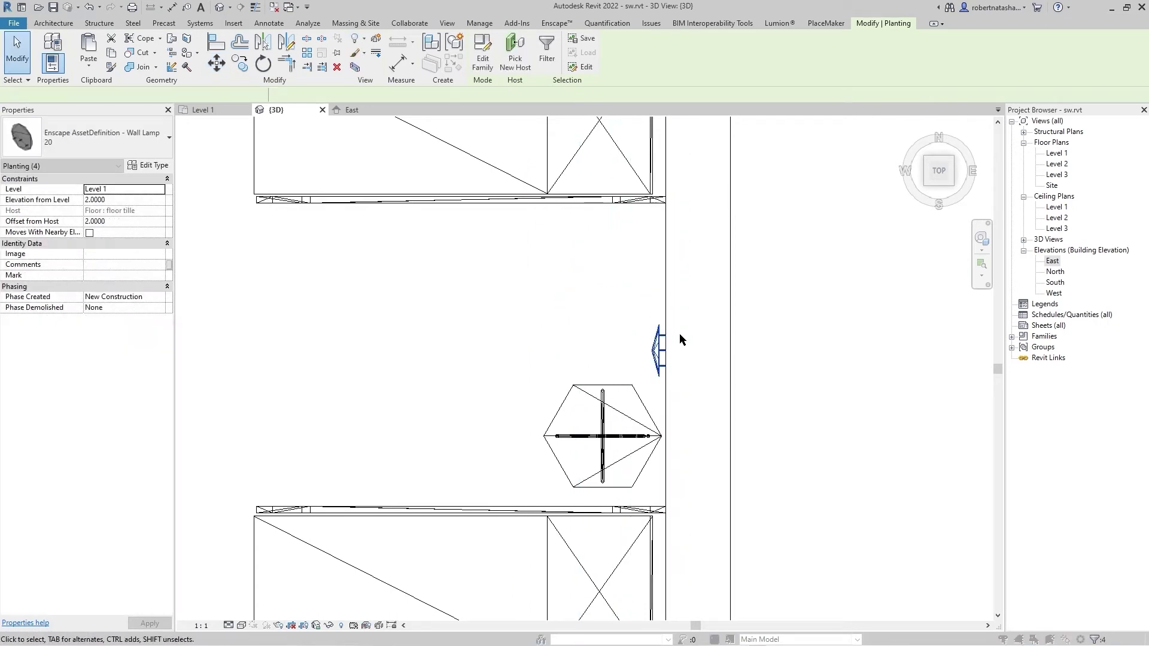
pyautogui.press('Escape')
pyautogui.scroll(-5, 628, 213)
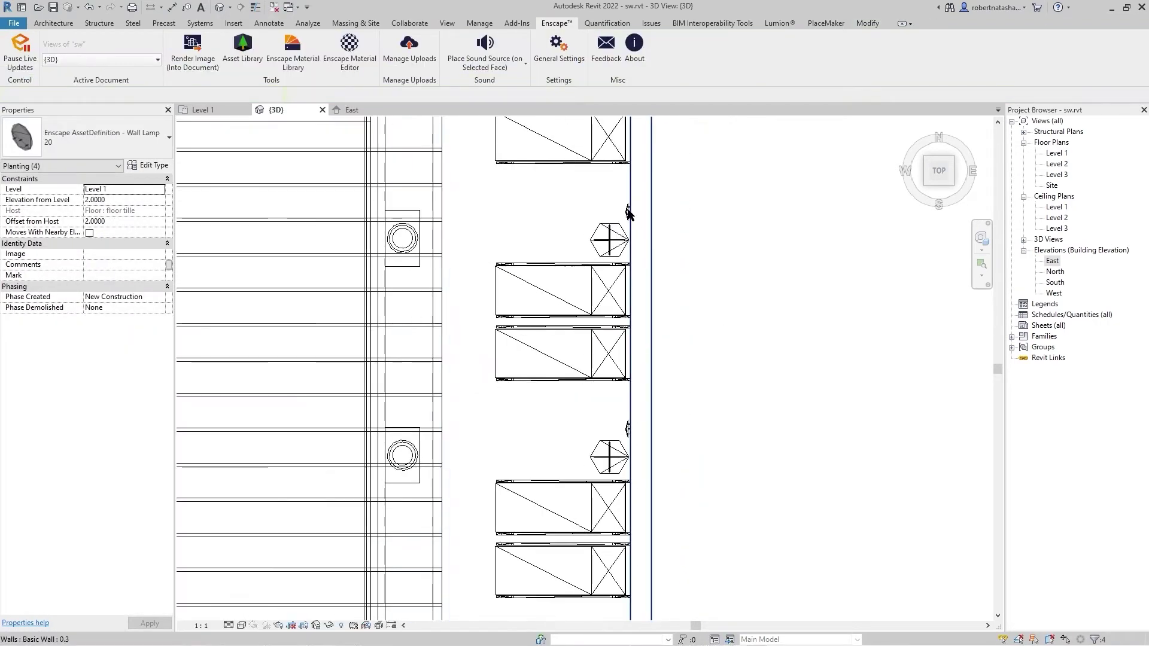
pyautogui.press('Escape')
# - Try moving the top right-wall lamp with MV, then cancel and deselect it
pyautogui.click(628, 212)
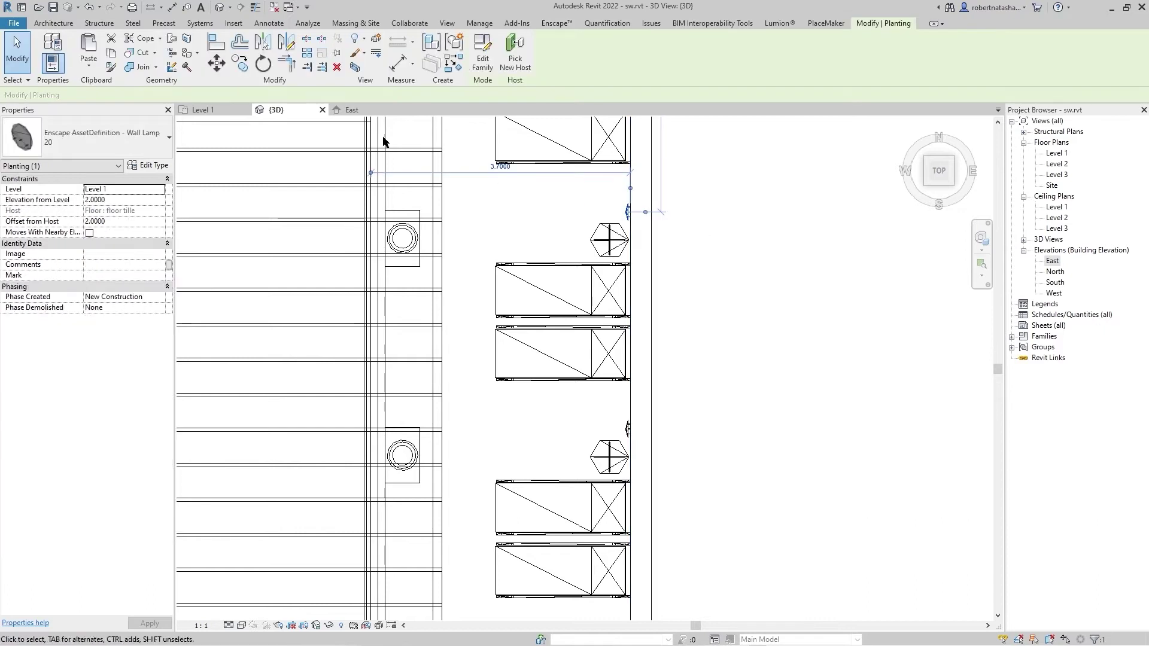
pyautogui.press('m')
pyautogui.press('v')
pyautogui.scroll(5, 627, 381)
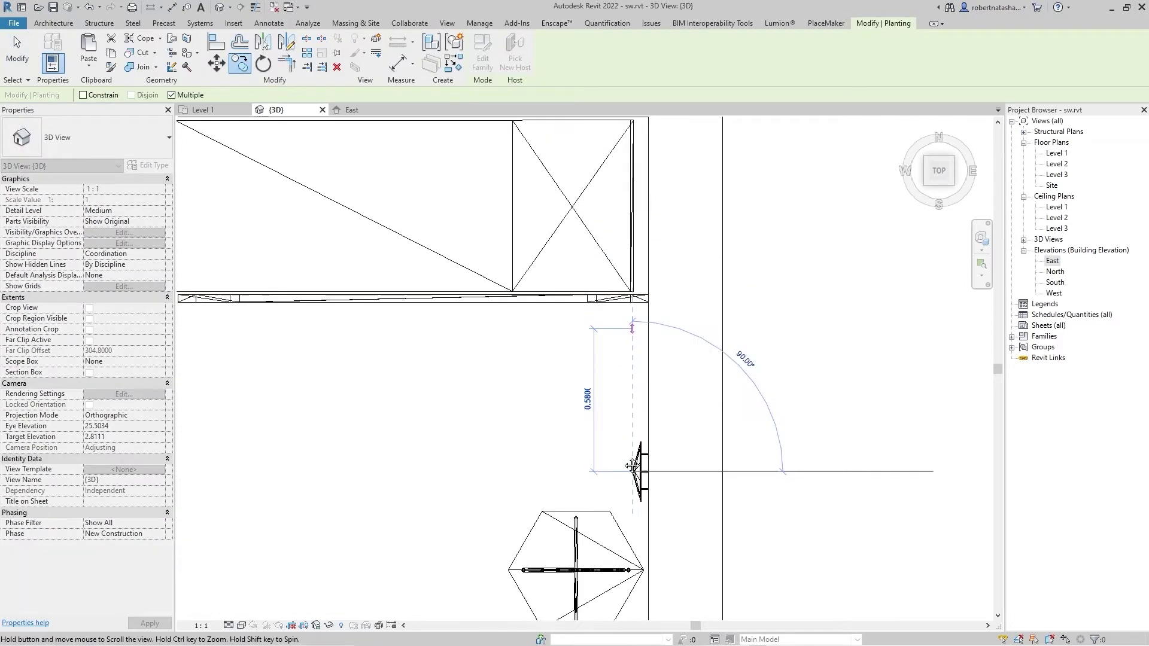
pyautogui.scroll(-2, 622, 395)
pyautogui.scroll(2, 616, 419)
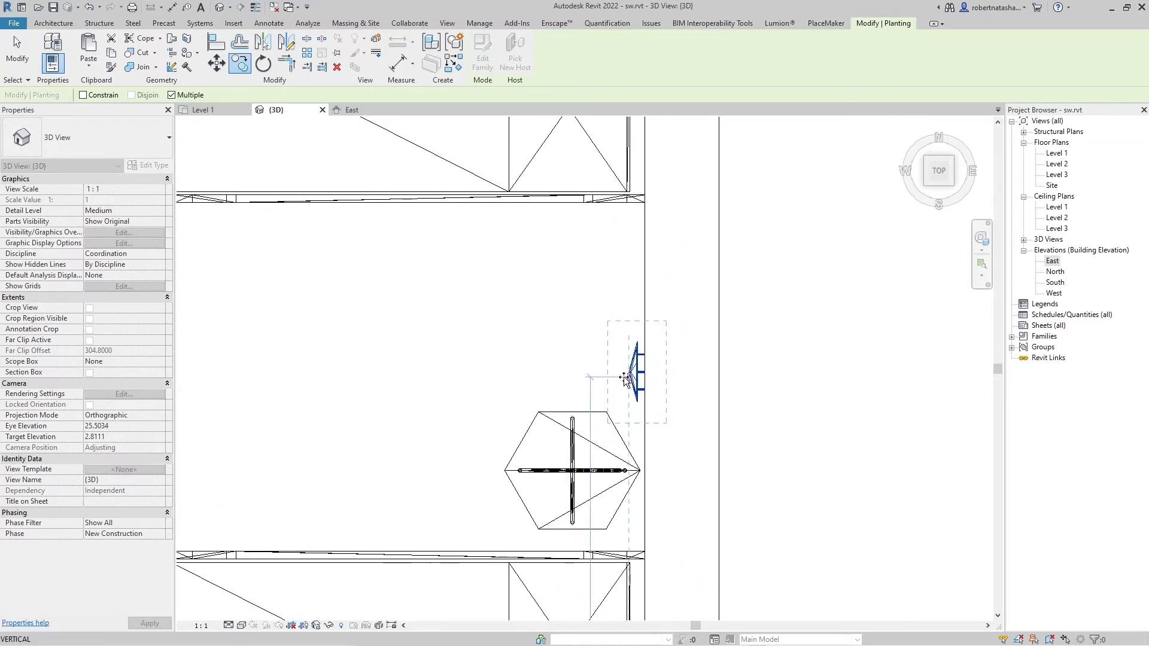
pyautogui.scroll(-2, 621, 306)
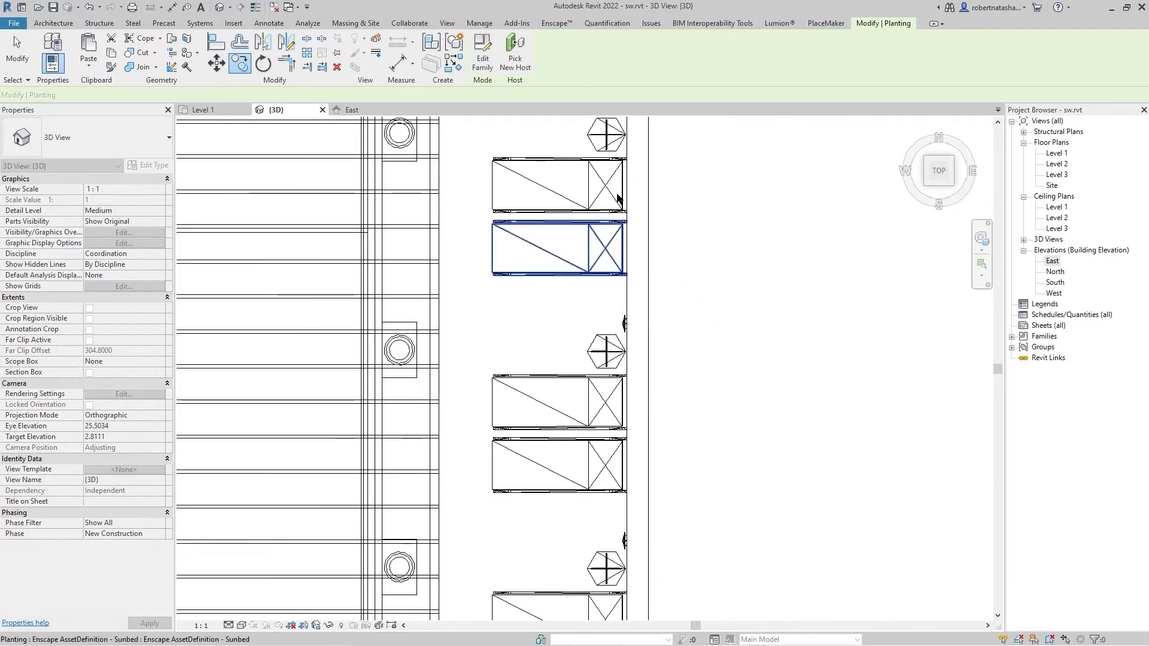
pyautogui.press('Escape')
pyautogui.scroll(-3, 625, 419)
pyautogui.press('Escape')
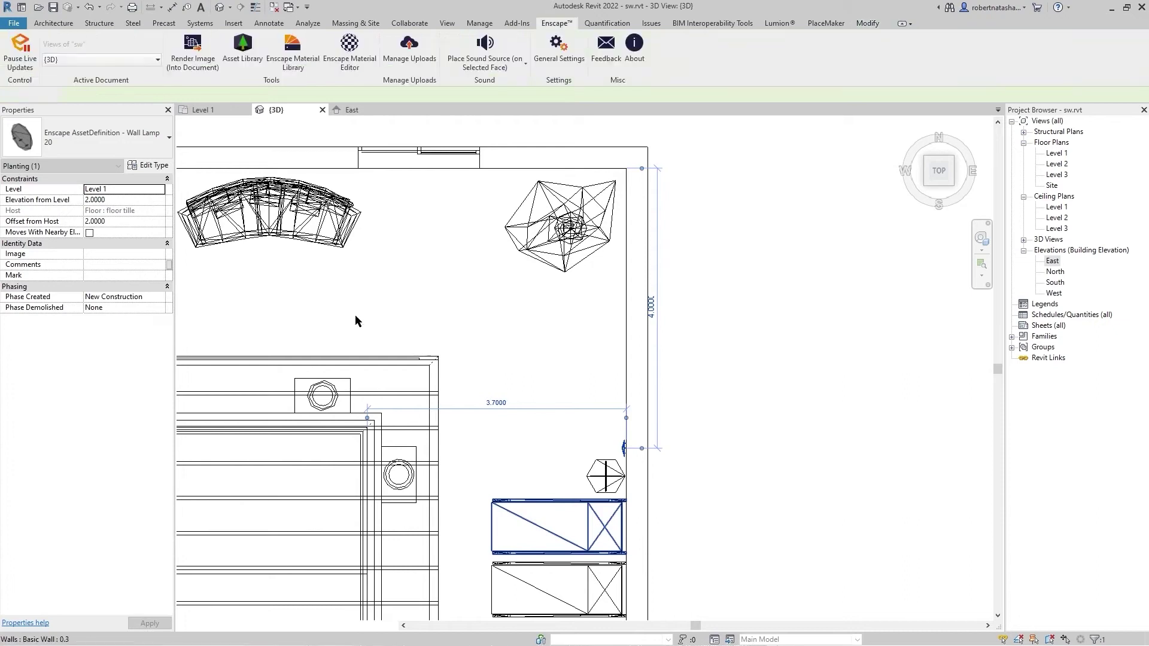
pyautogui.scroll(-3, 354, 320)
pyautogui.scroll(-1, 565, 398)
pyautogui.scroll(3, 470, 342)
pyautogui.scroll(3, 469, 311)
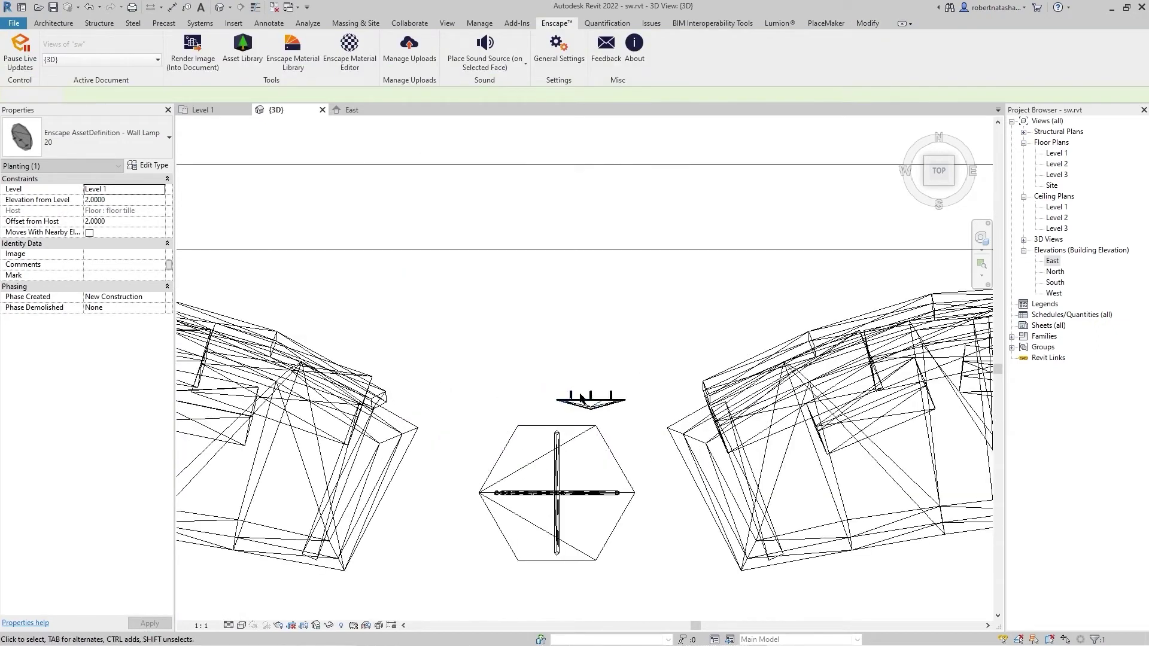
# - Select the wall lamp between the curved benches and begin moving it with MV
pyautogui.hotkey('ctrl', 'Left')
pyautogui.press('m')
pyautogui.press('v')
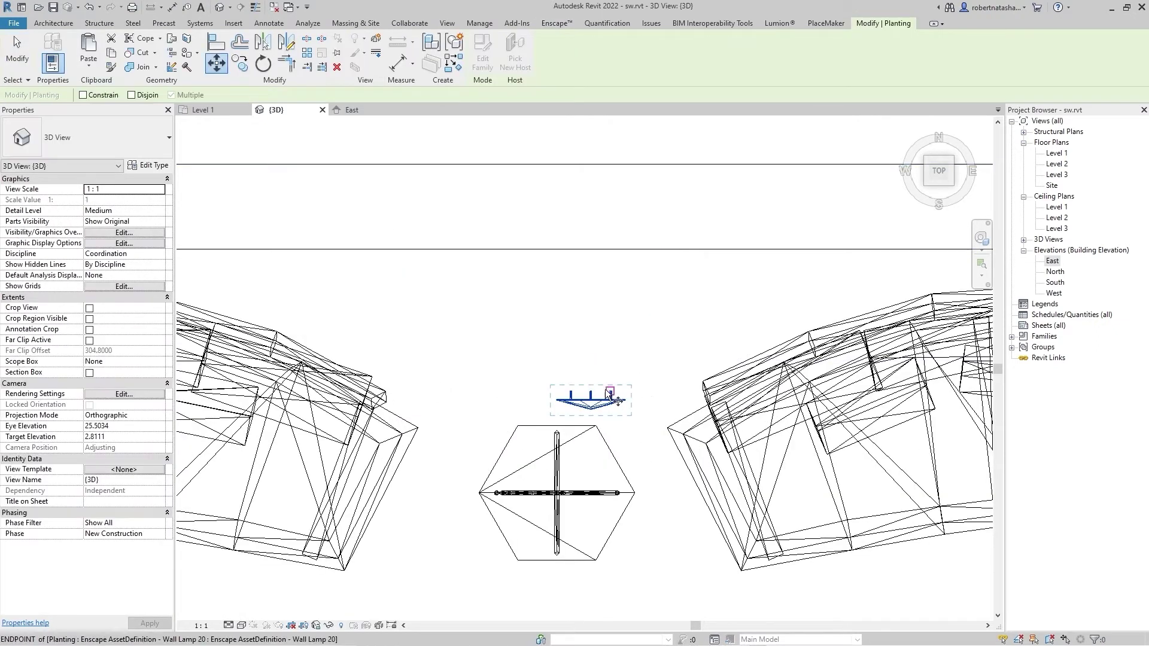
# - Place the lamp between the sofas against the end wall
pyautogui.click(540, 251)
pyautogui.press('Escape')
pyautogui.scroll(-2, 600, 317)
pyautogui.scroll(-3, 597, 383)
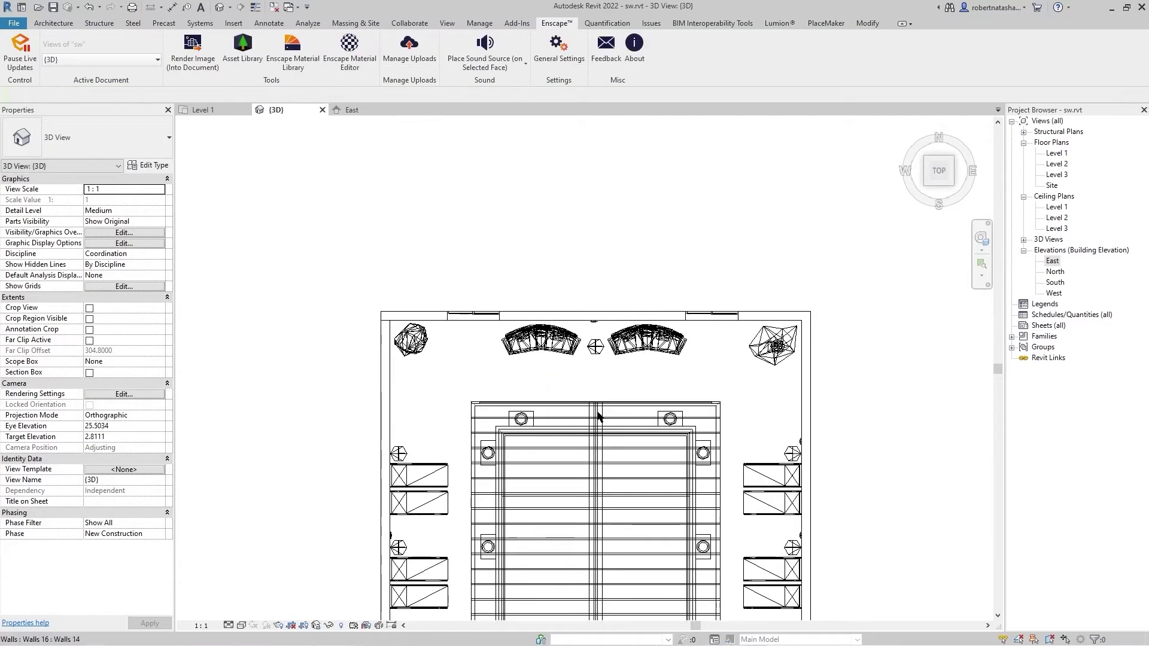
pyautogui.scroll(-2, 525, 342)
pyautogui.moveTo(597, 623); pyautogui.dragTo(669, 572, button='middle')
pyautogui.scroll(1, 640, 543)
pyautogui.scroll(4, 640, 543)
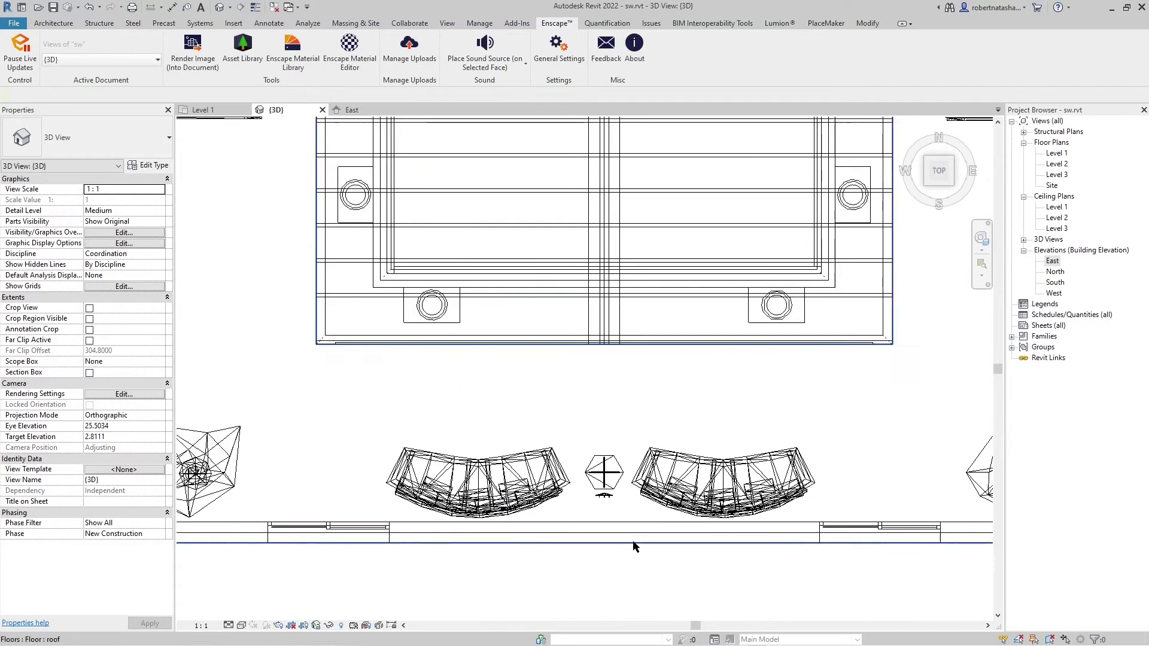
pyautogui.scroll(2, 597, 468)
# - Move the wall lamp beside the curved benches to a new spot on the wall
pyautogui.click(590, 464)
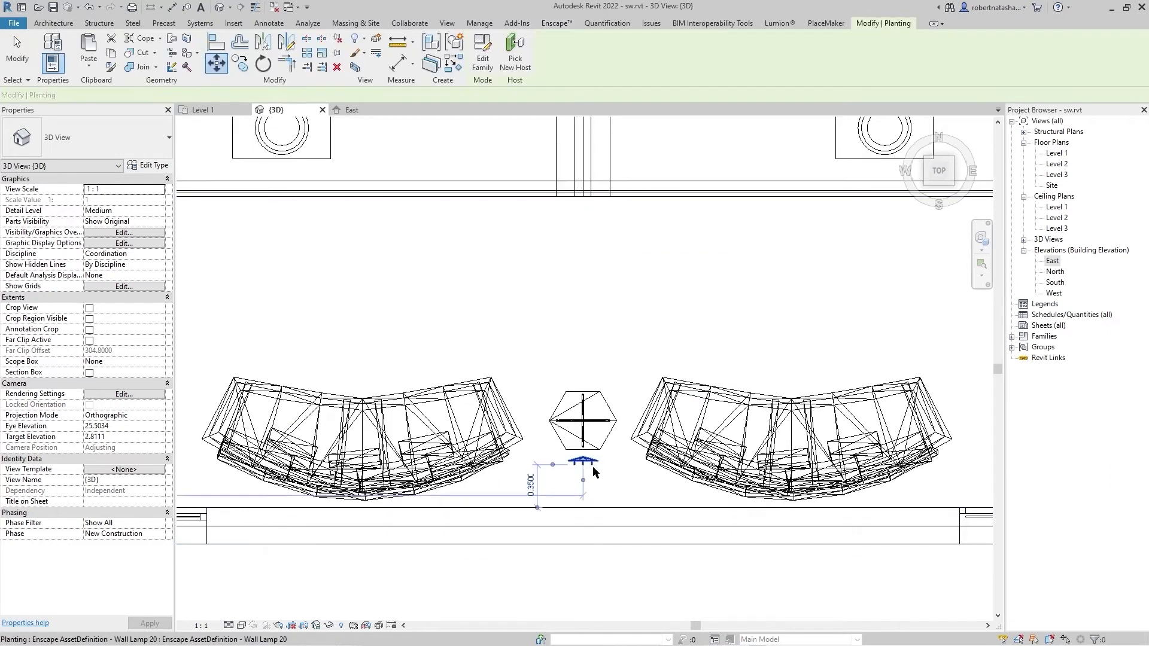
pyautogui.click(216, 63)
pyautogui.scroll(1, 576, 468)
pyautogui.scroll(1, 586, 469)
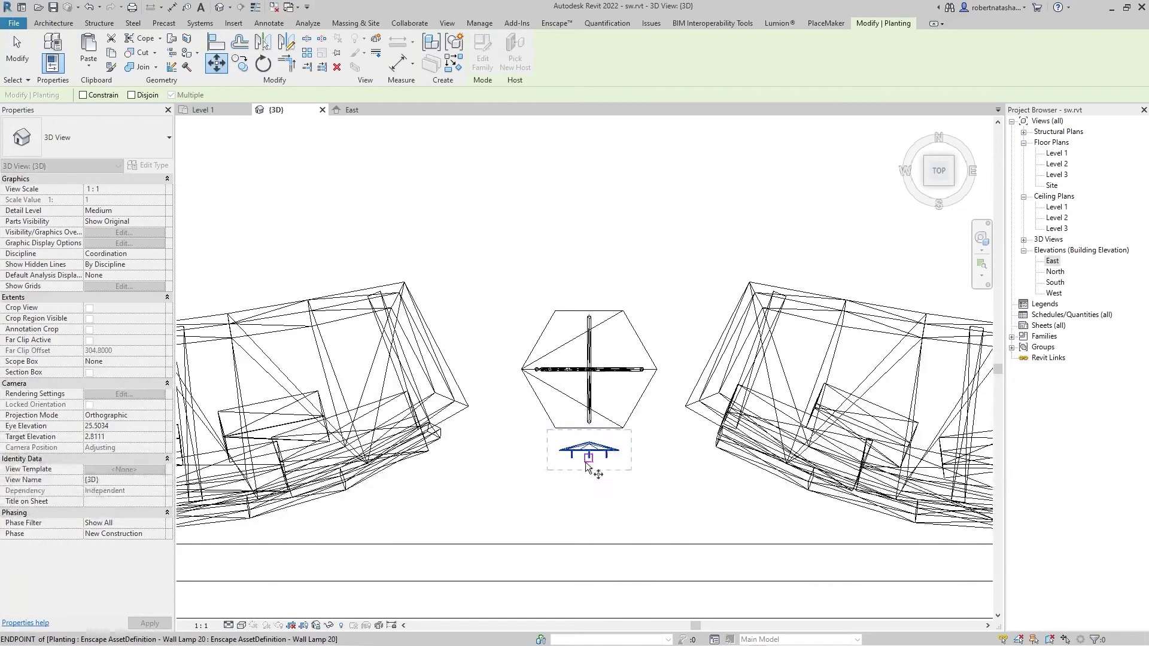
pyautogui.click(593, 541)
pyautogui.press('Escape')
pyautogui.scroll(-3, 601, 507)
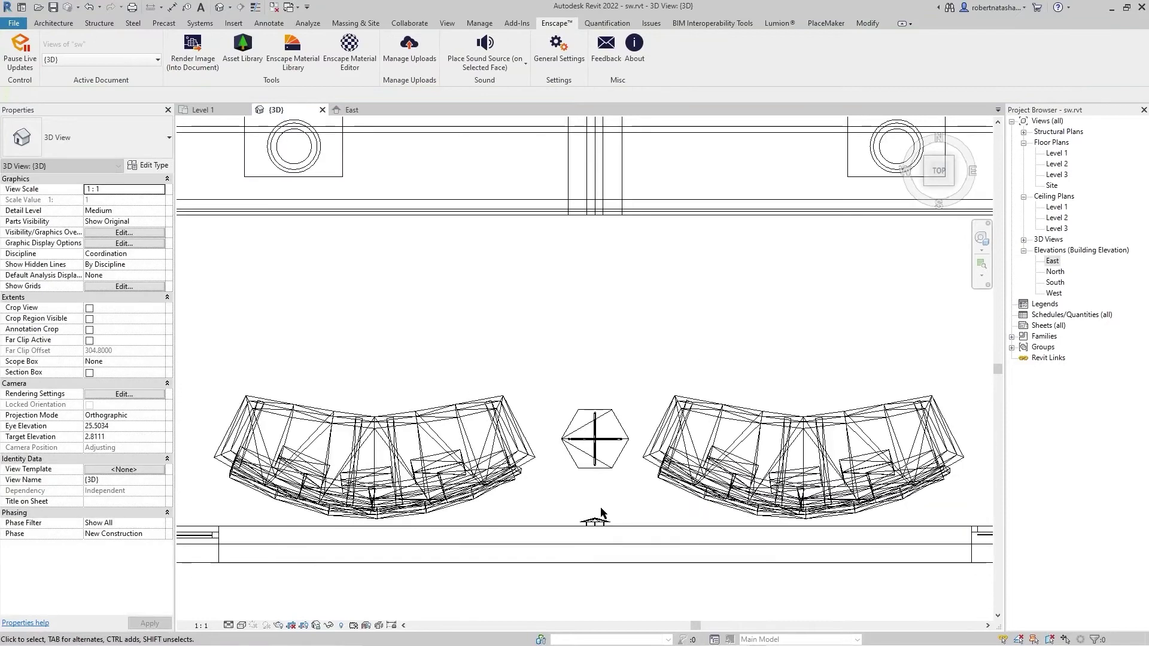
pyautogui.scroll(-3, 711, 323)
pyautogui.moveTo(711, 323); pyautogui.dragTo(688, 467, button='middle')
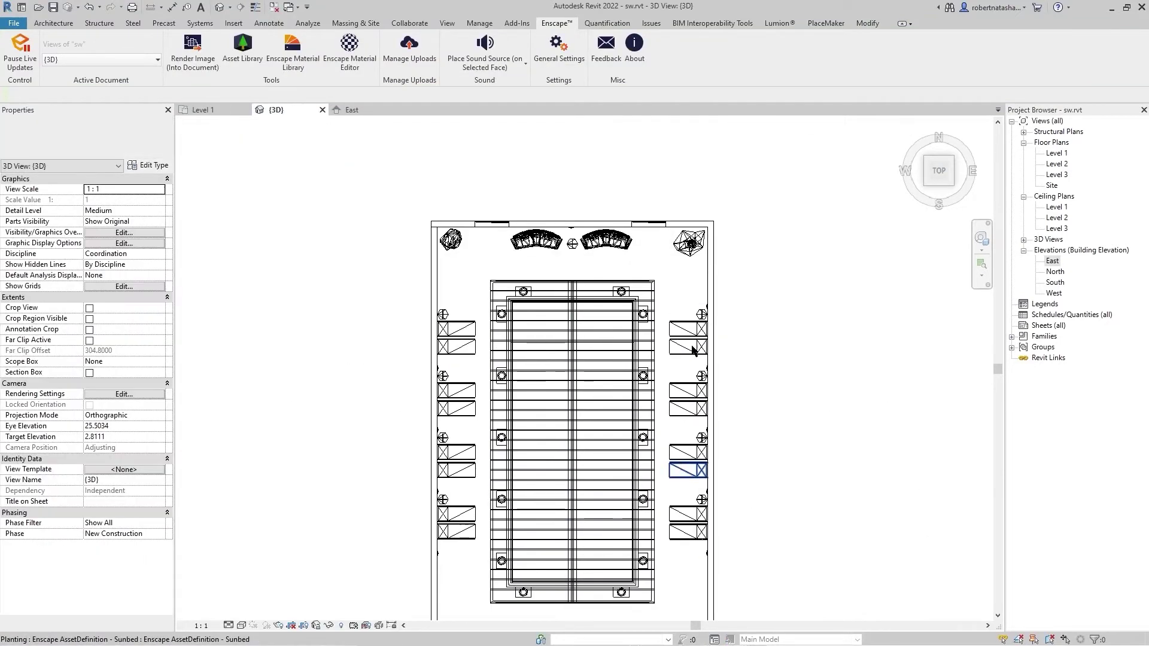
pyautogui.scroll(4, 712, 297)
# - Rotate the right-wall lamp 90 degrees so it faces into the room
pyautogui.click(700, 325)
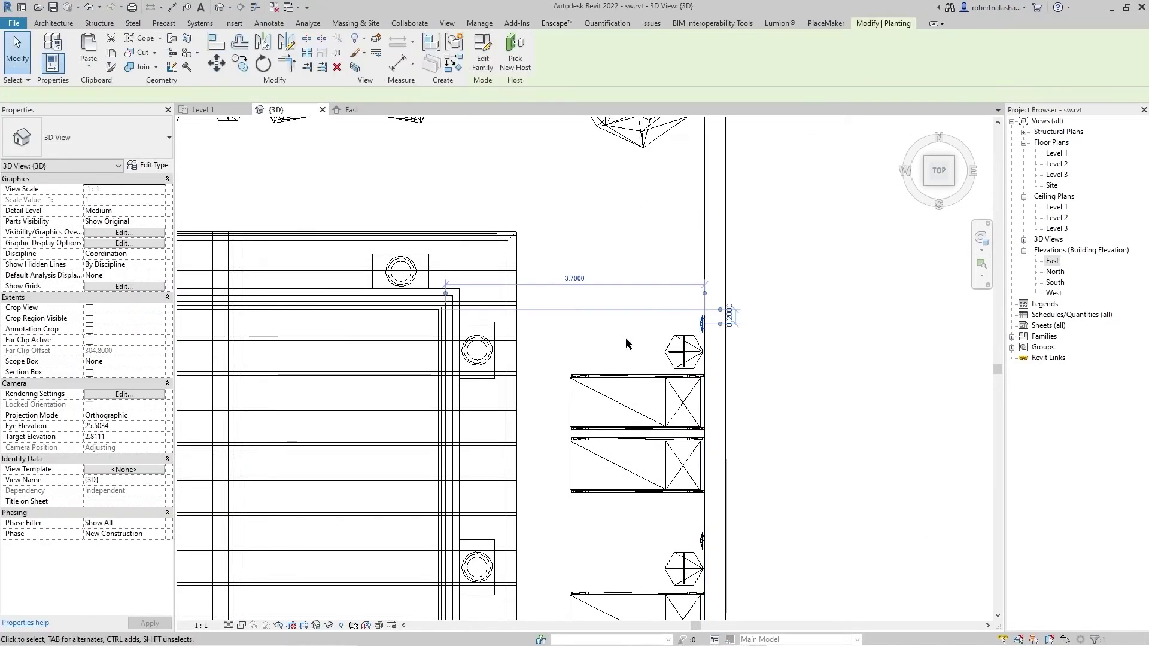
pyautogui.moveTo(700, 325); pyautogui.dragTo(838, 341, button='middle')
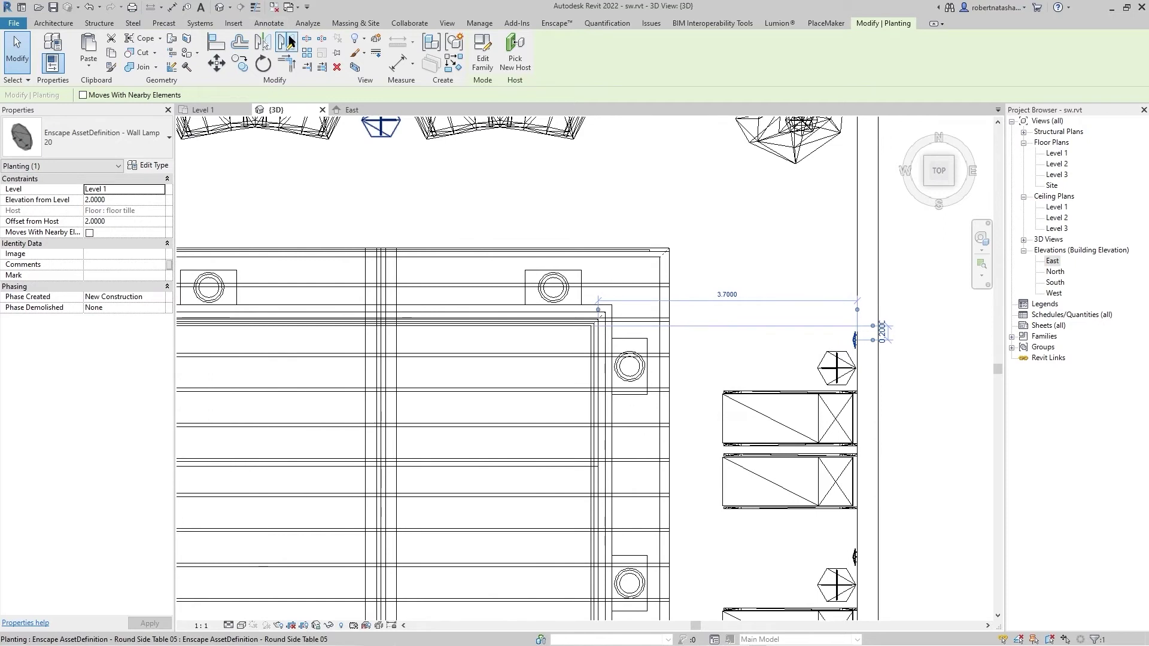
pyautogui.scroll(-1, 366, 187)
pyautogui.moveTo(365, 187); pyautogui.dragTo(465, 328, button='middle')
pyautogui.click(622, 249)
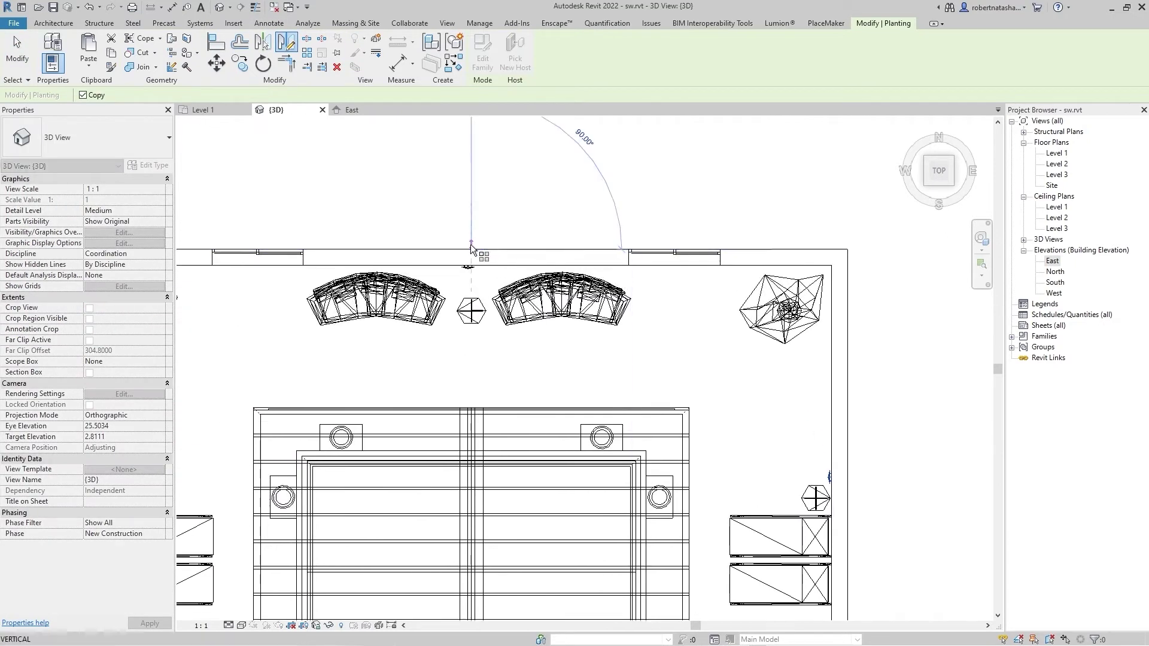
pyautogui.click(477, 309)
pyautogui.scroll(-3, 479, 314)
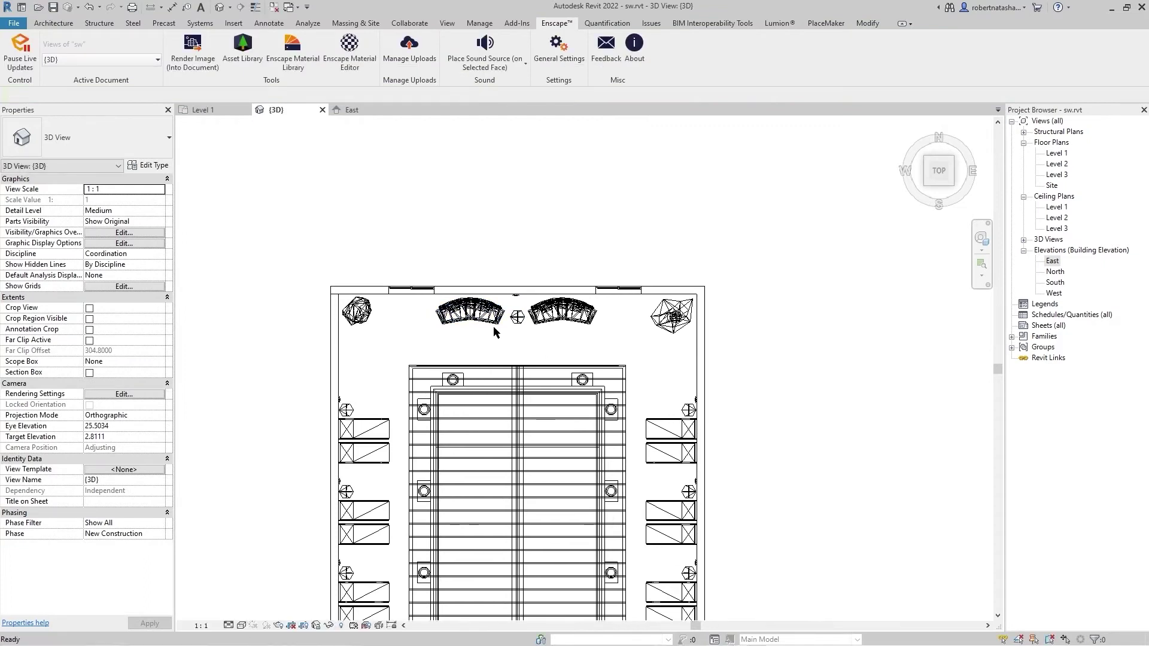
pyautogui.hotkey('alt', 'Tab')
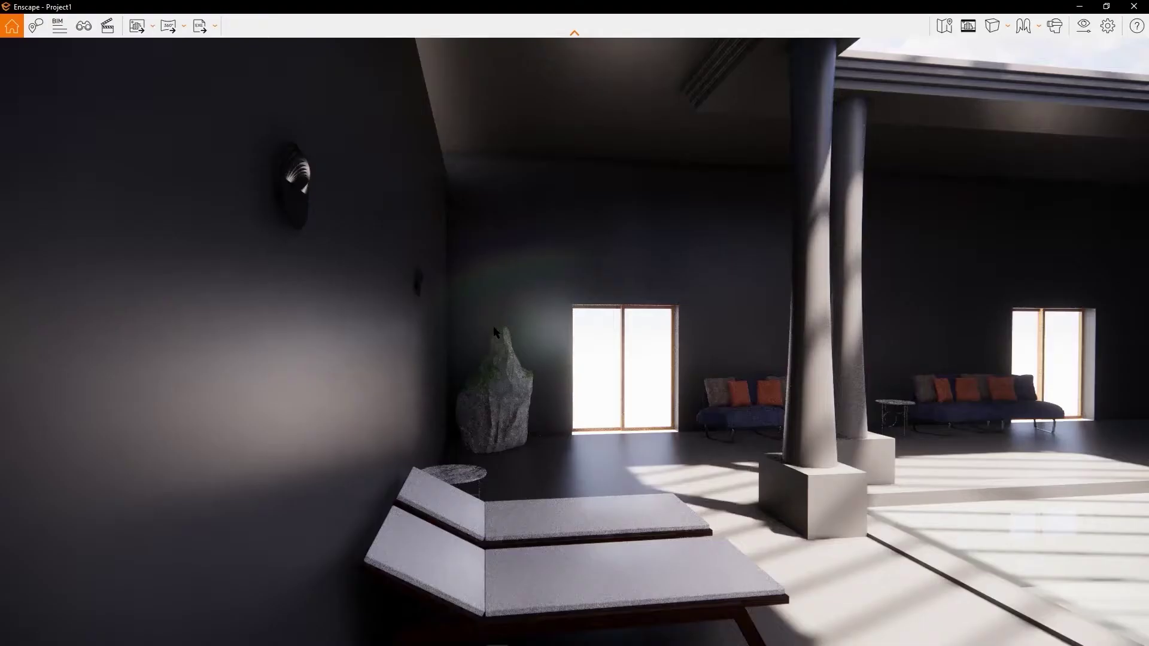
pyautogui.moveTo(518, 349)
pyautogui.mouseDown()
pyautogui.moveTo(419, 311)
pyautogui.moveTo(240, 305)
pyautogui.mouseUp()
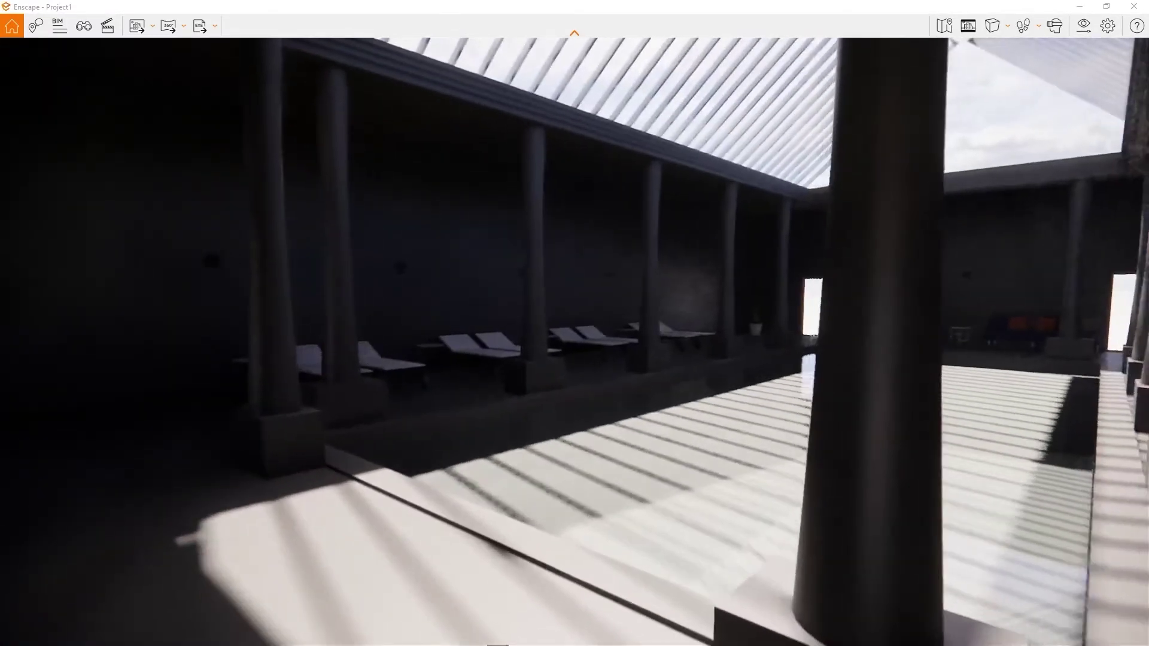
pyautogui.hotkey('alt', 'Tab')
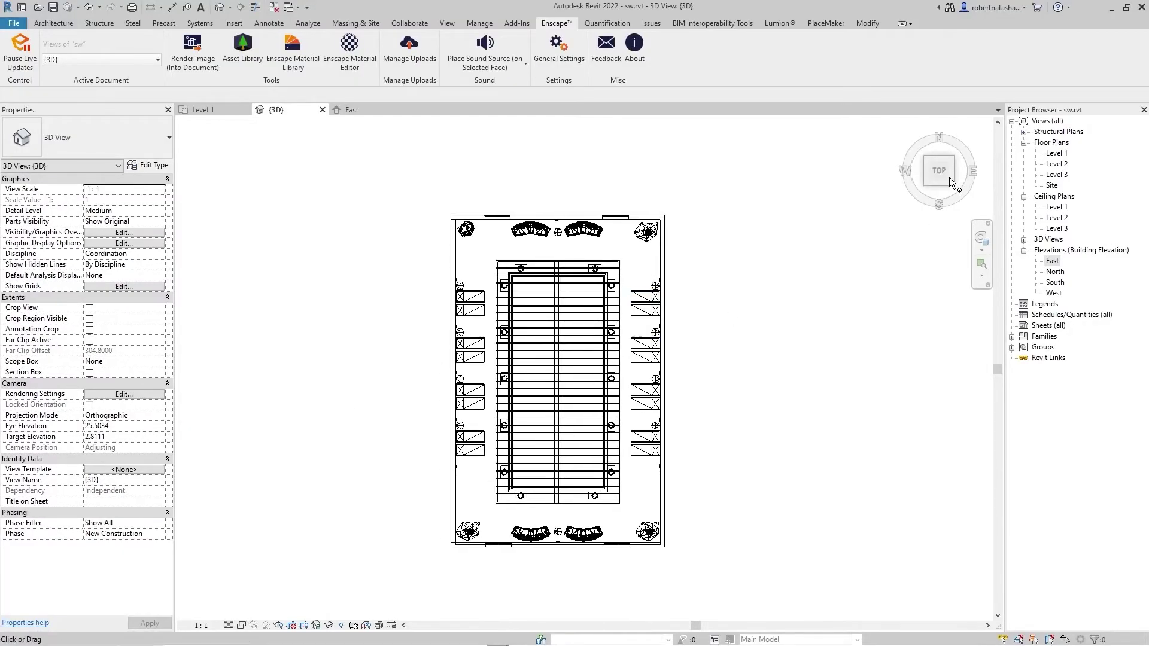
# - Show the building from the FRONT in Shaded style with the gable wall selected
pyautogui.moveTo(659, 383)
pyautogui.keyDown('shift'); pyautogui.mouseDown(button='middle')
pyautogui.moveTo(879, 56)
pyautogui.moveTo(886, 72)
pyautogui.mouseUp(button='middle'); pyautogui.keyUp('shift')
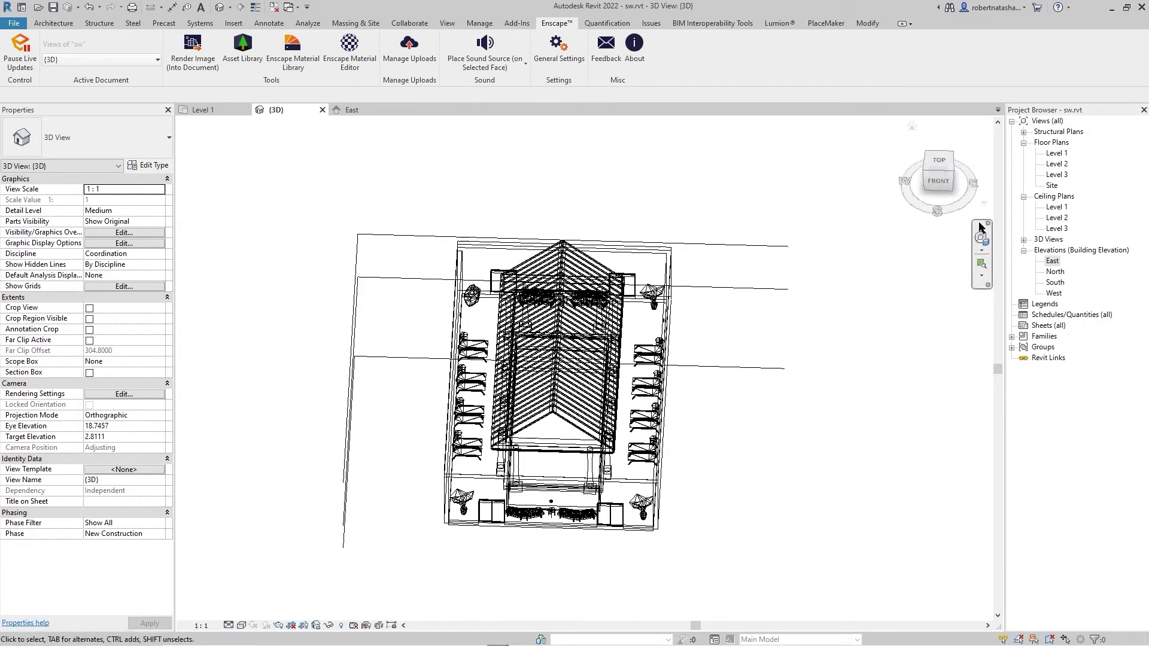
pyautogui.click(943, 183)
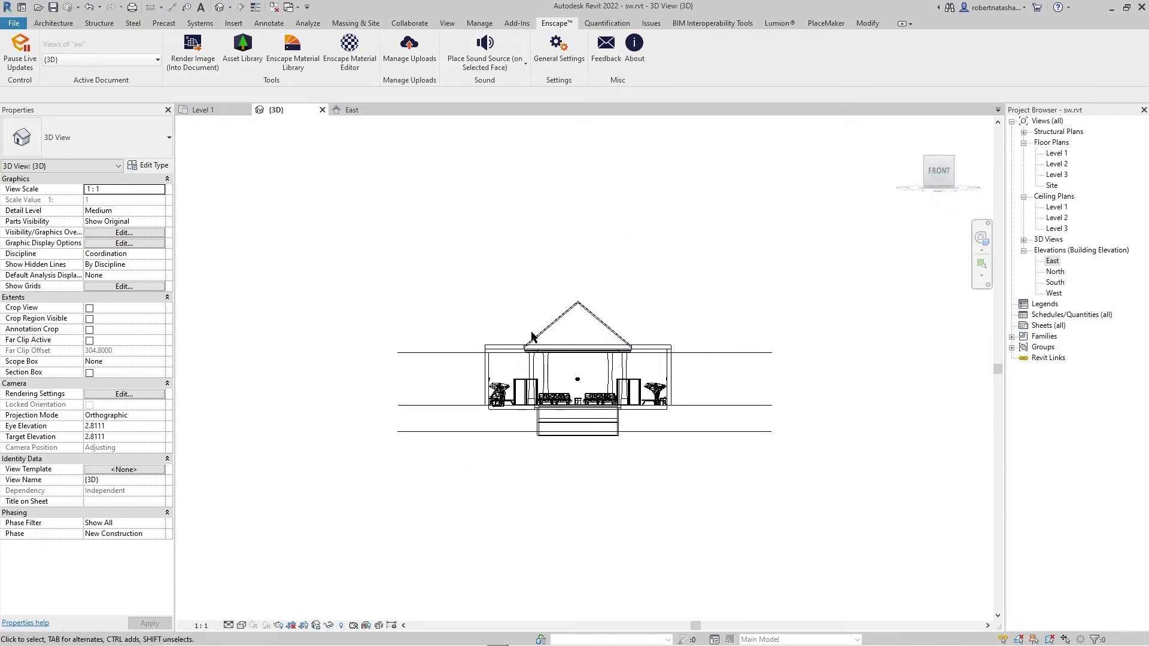
pyautogui.scroll(3, 543, 338)
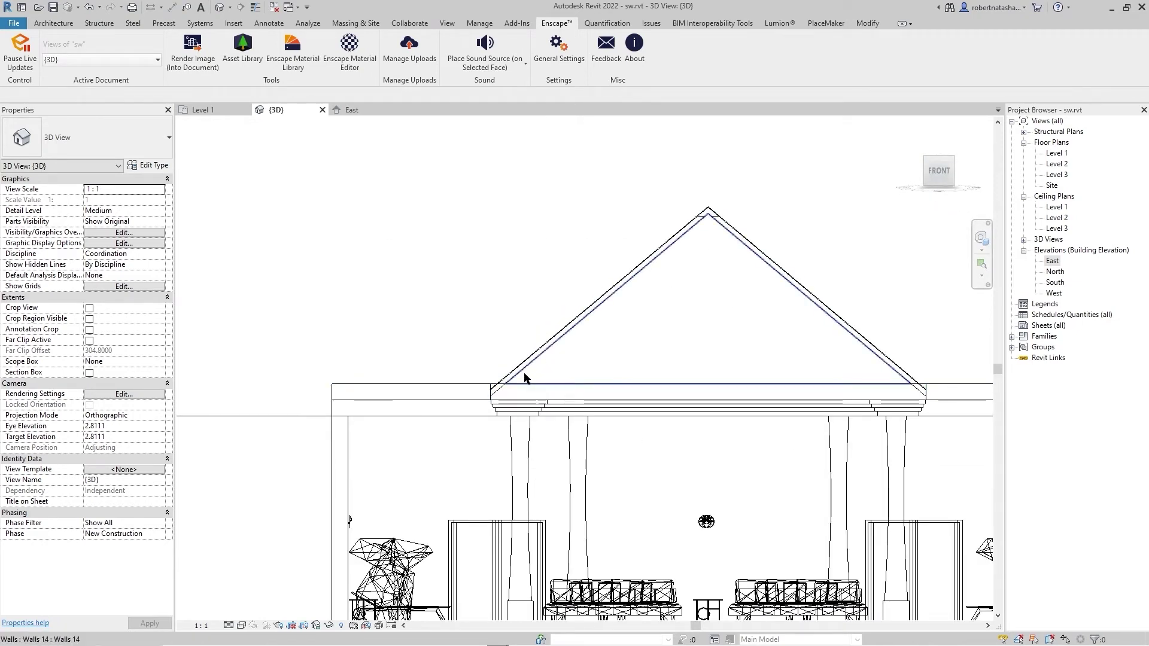
pyautogui.click(524, 377)
pyautogui.moveTo(622, 310); pyautogui.dragTo(562, 357, button='middle')
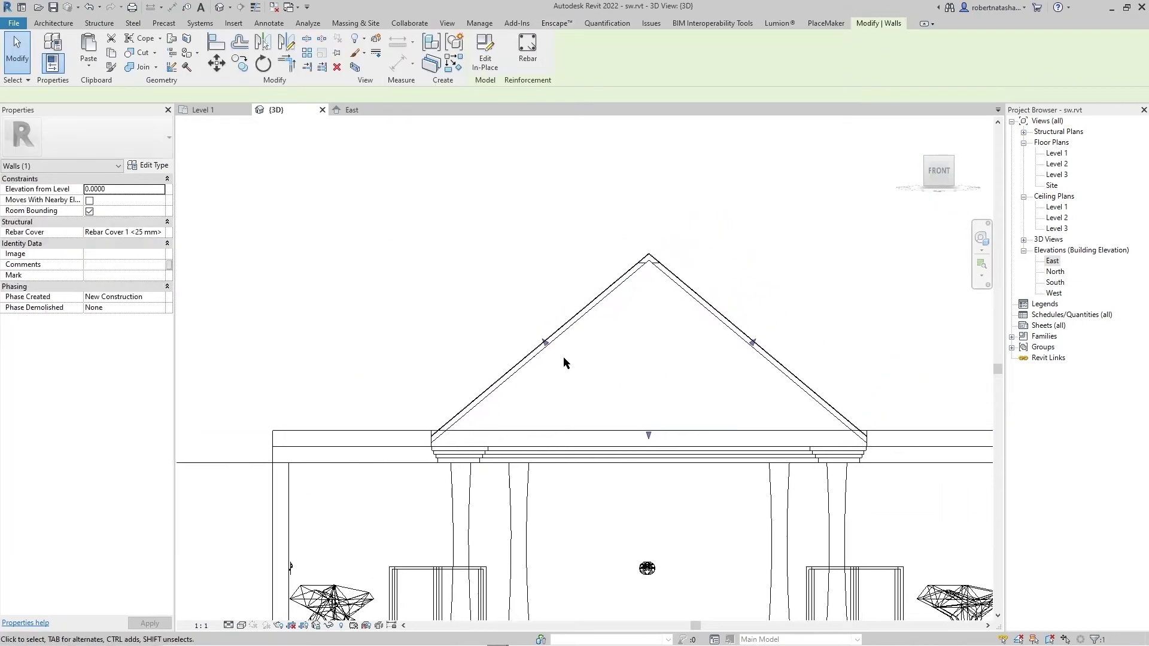
pyautogui.click(241, 625)
pyautogui.click(263, 589)
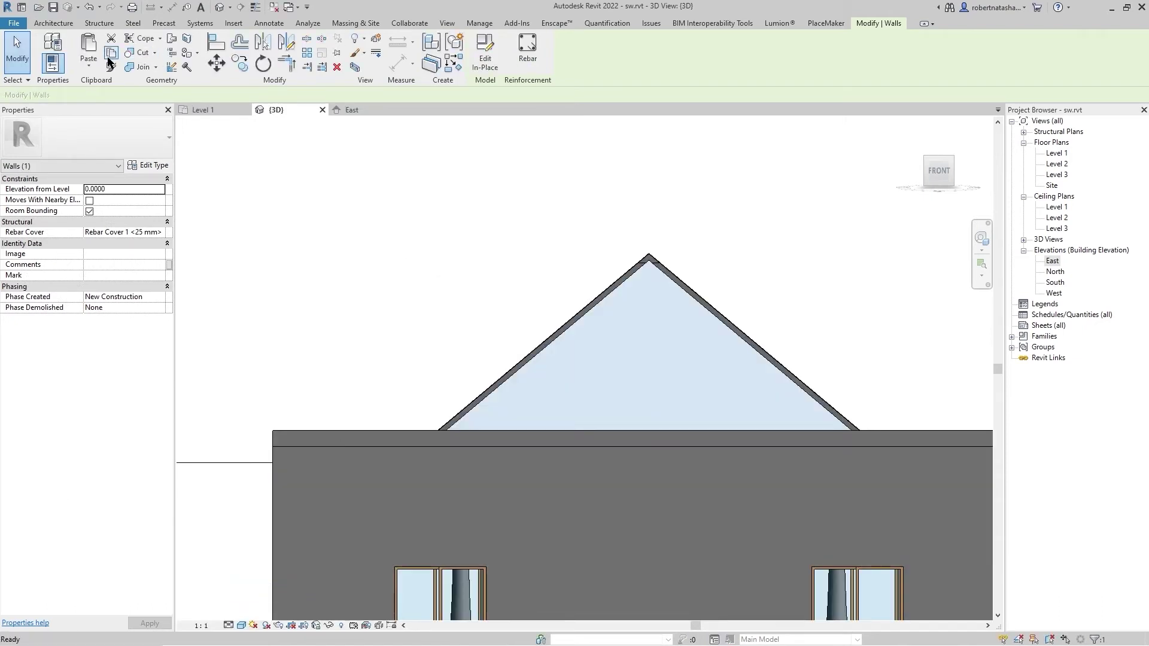
# - Attempt Paste Aligned to Selected Levels, then close the level selection
pyautogui.click(90, 70)
pyautogui.click(113, 111)
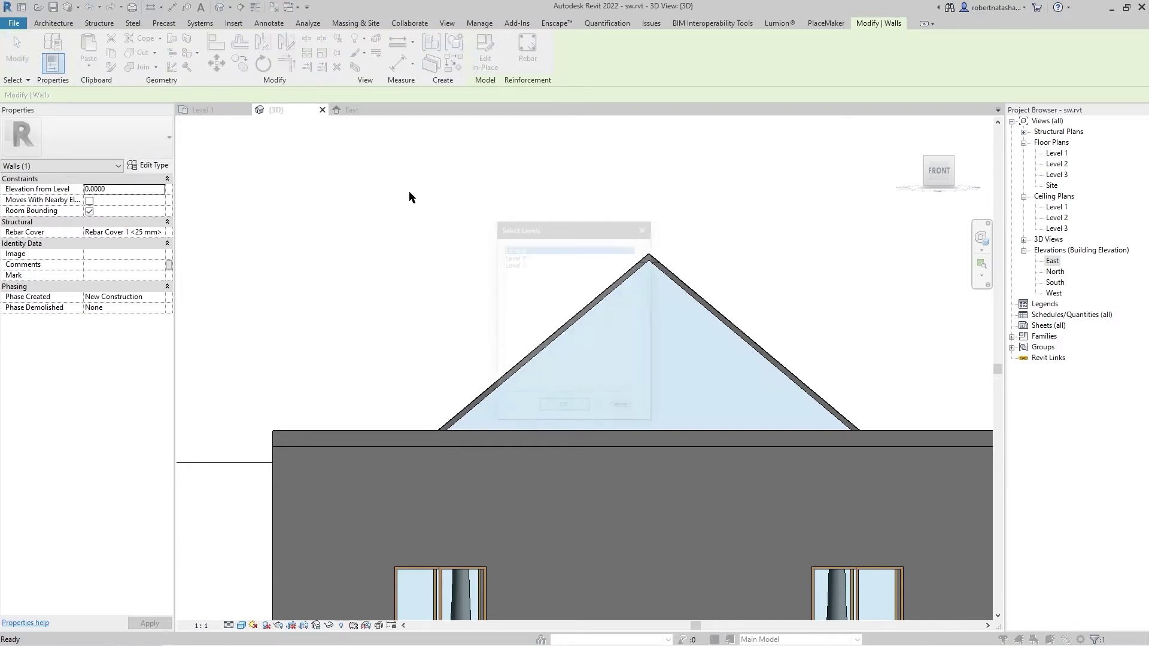
pyautogui.click(562, 409)
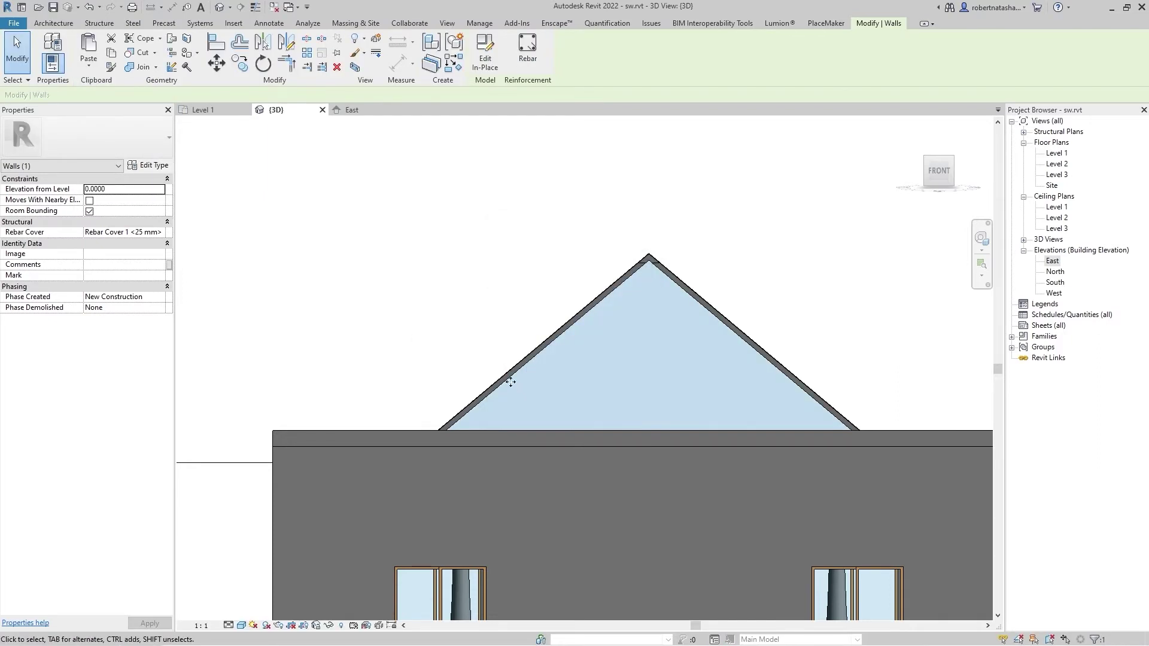
# - Edit the glass gable's extrusion sketch and draw a vertical line from apex to base
pyautogui.doubleClick(509, 381)
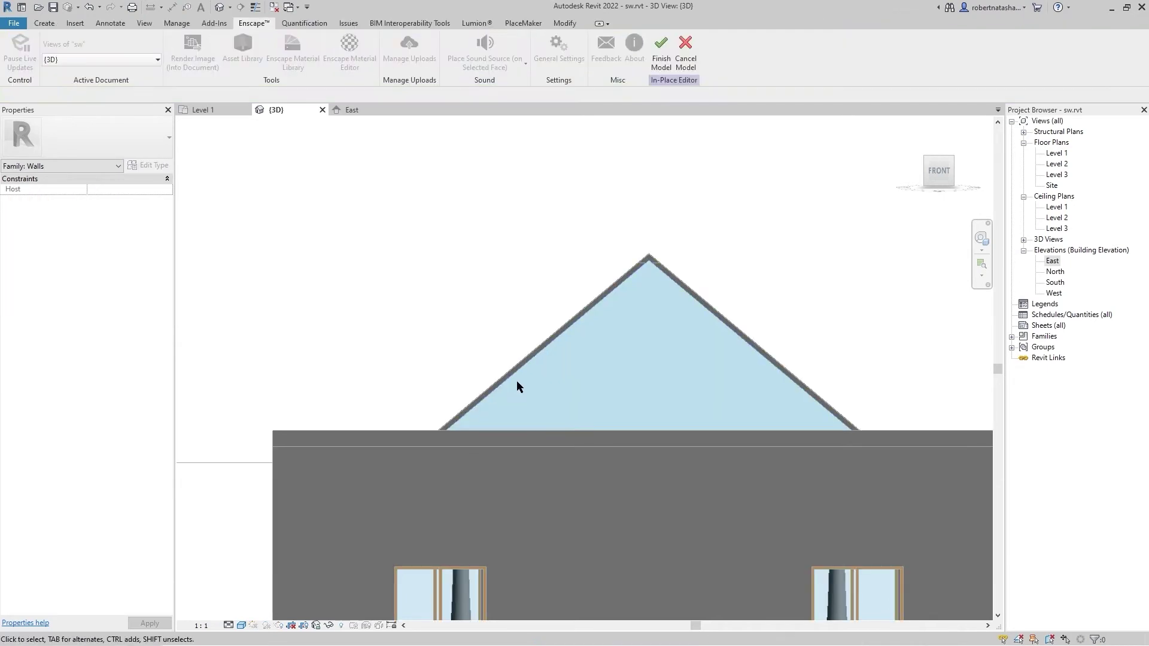
pyautogui.click(512, 378)
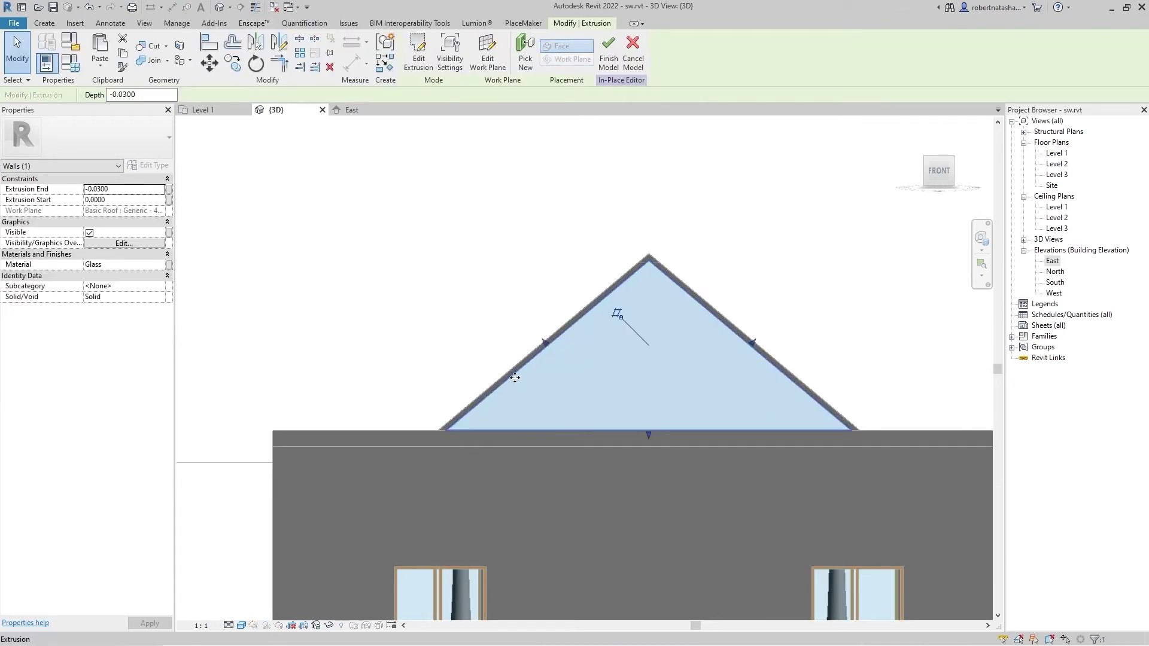
pyautogui.doubleClick(521, 375)
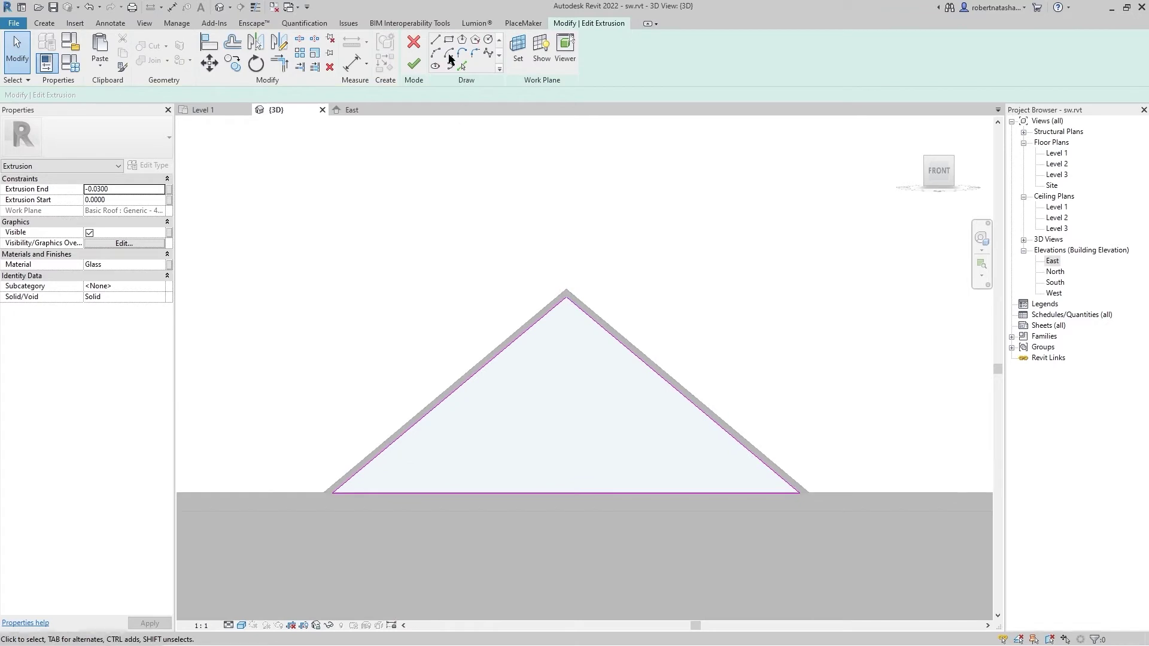
pyautogui.press('l')
pyautogui.press('i')
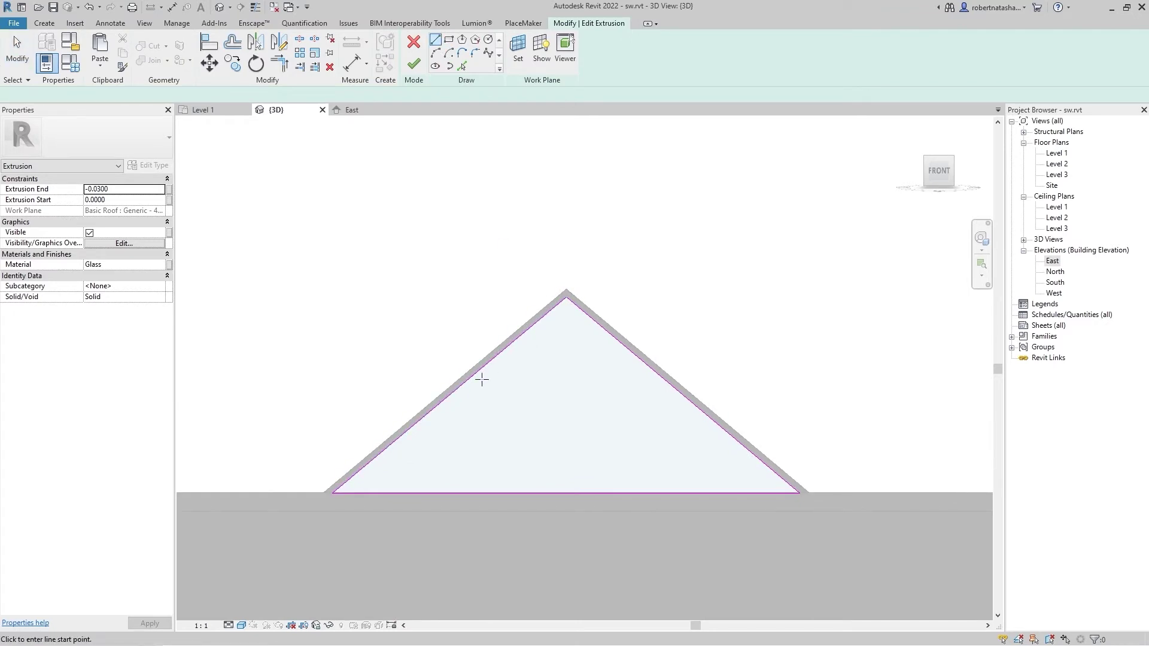
pyautogui.moveTo(449, 433); pyautogui.dragTo(612, 433, button='middle')
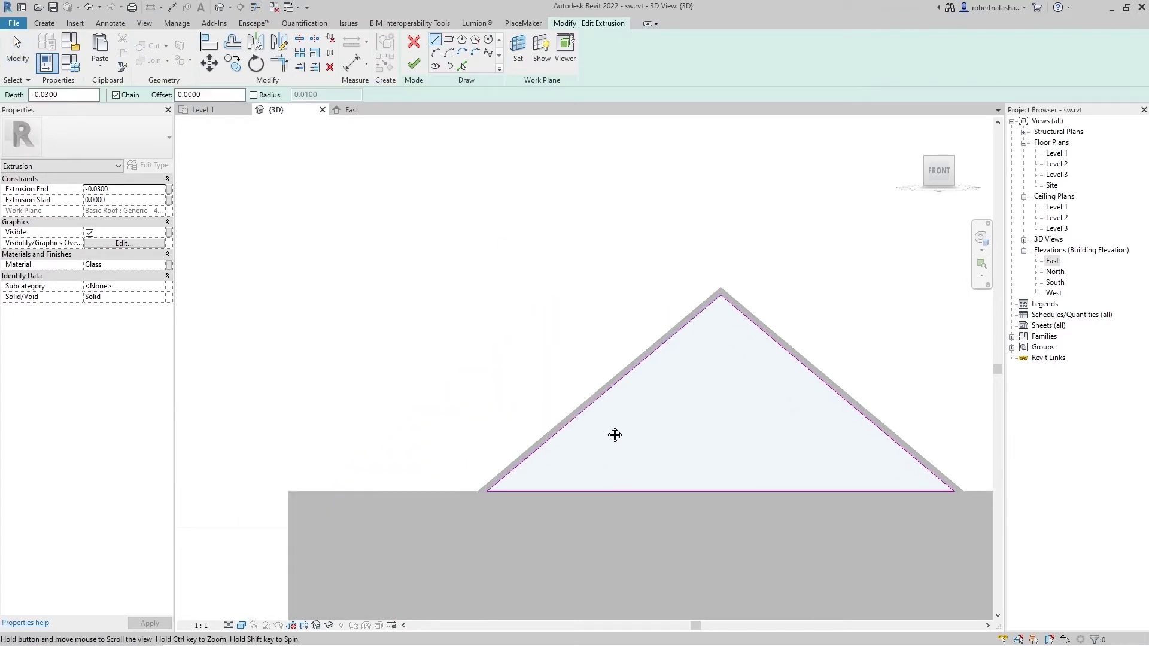
pyautogui.click(718, 287)
pyautogui.click(719, 481)
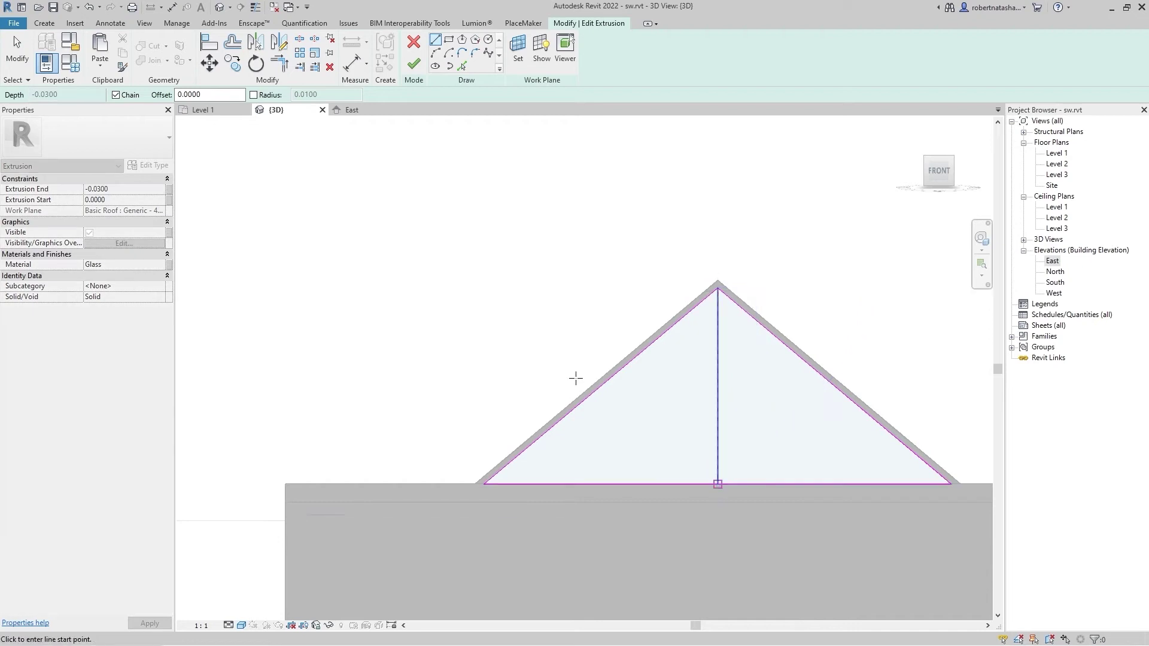
# - Offset the centre line to both sides and delete the original, leaving a narrow strip
pyautogui.click(233, 42)
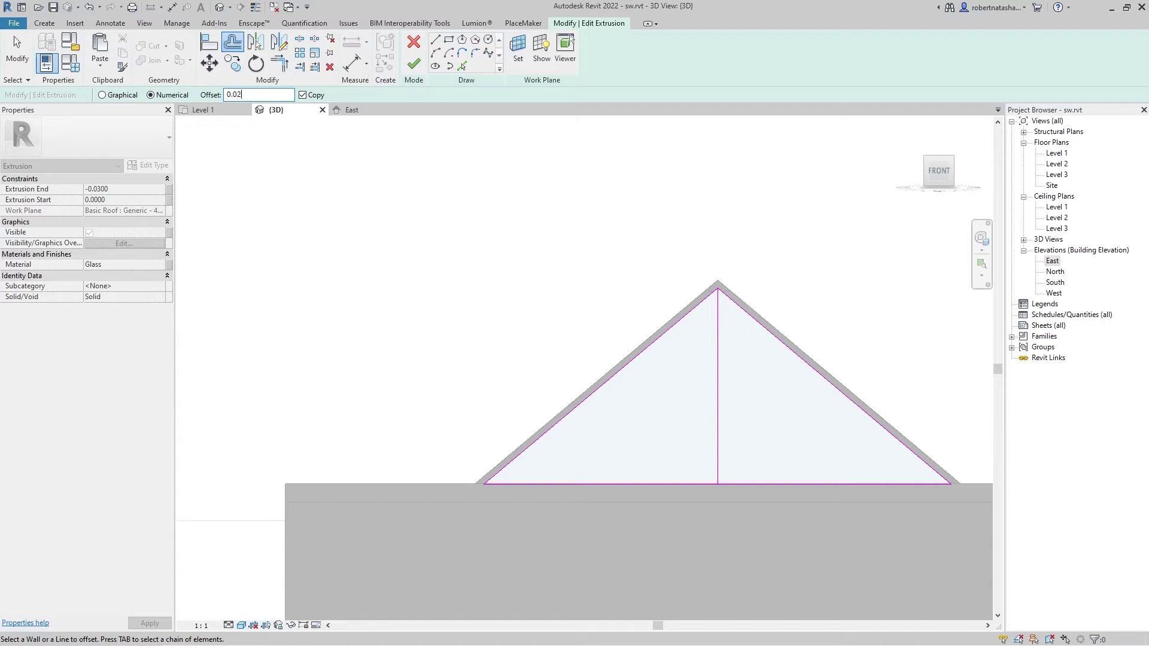
pyautogui.scroll(2, 737, 371)
pyautogui.scroll(2, 688, 367)
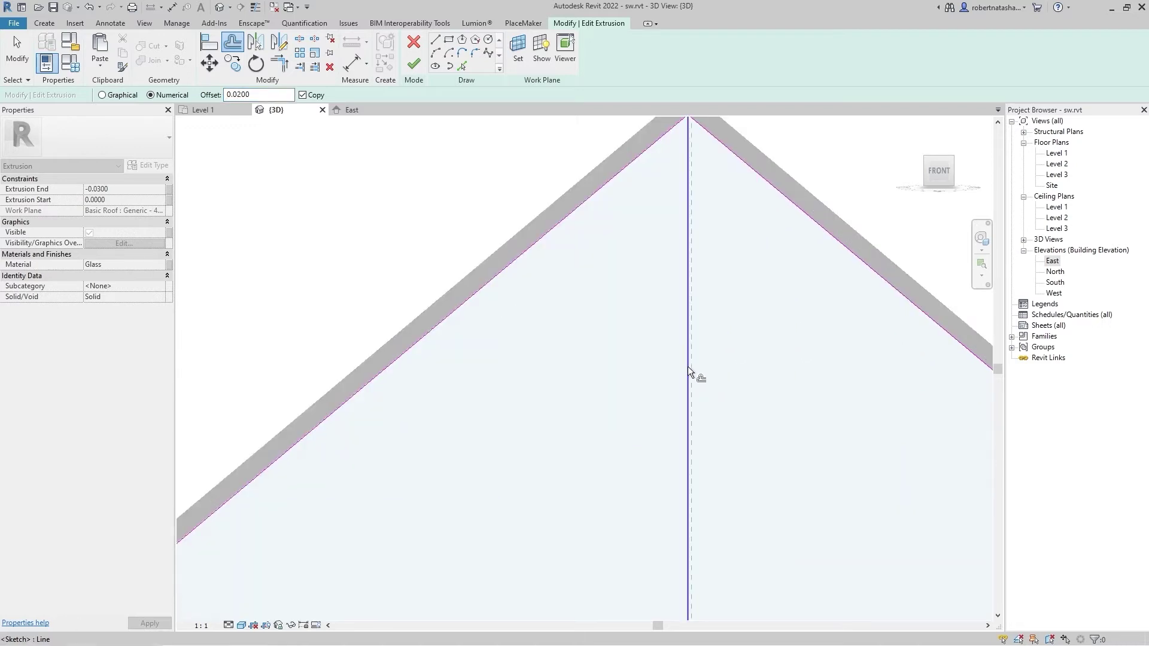
pyautogui.click(685, 365)
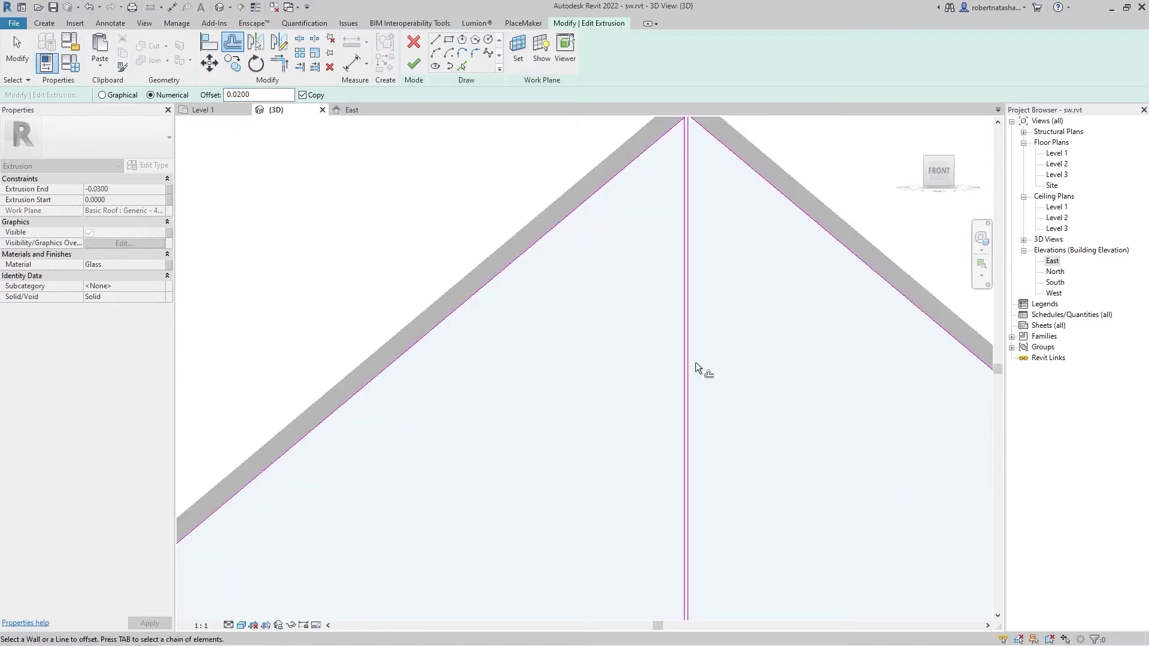
pyautogui.click(694, 363)
pyautogui.press('Escape')
pyautogui.scroll(2, 691, 299)
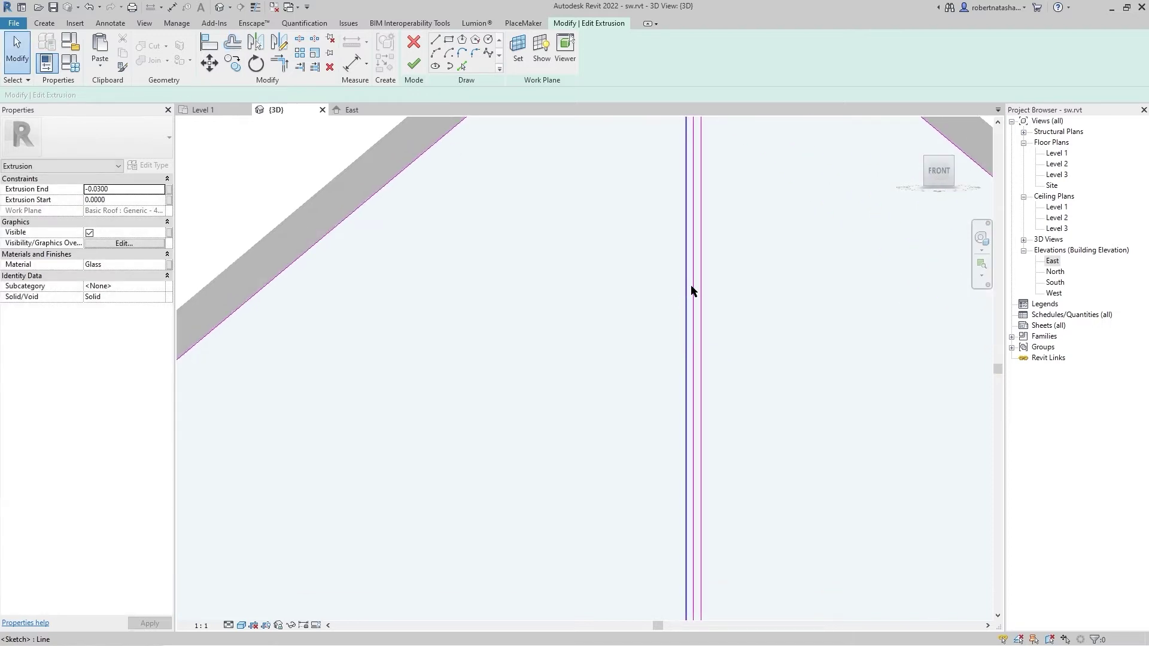
pyautogui.click(694, 287)
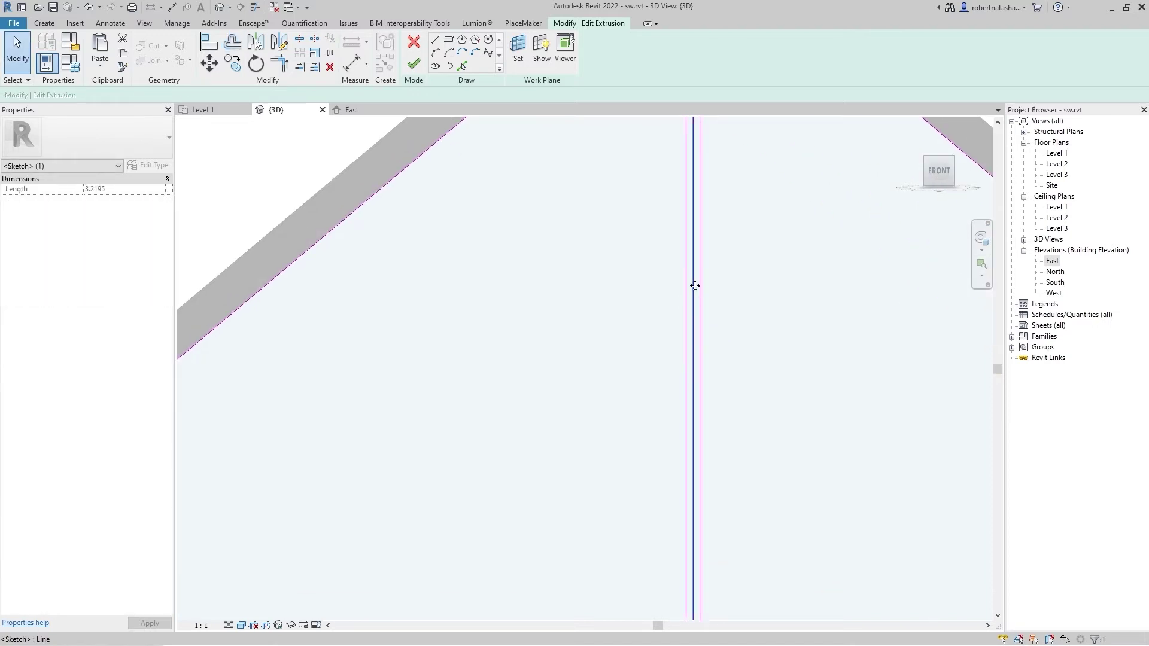
pyautogui.press('Delete')
# - Trim the strip's two lines to meet the sloped roof edges at the apex
pyautogui.scroll(-4, 697, 299)
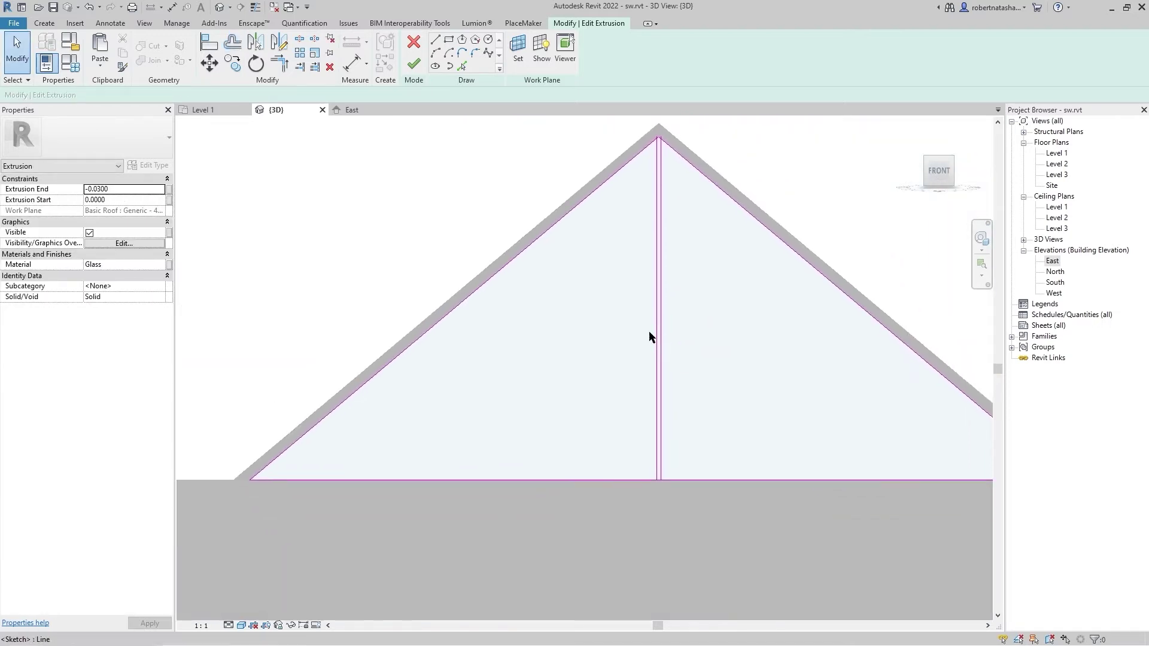
pyautogui.click(291, 64)
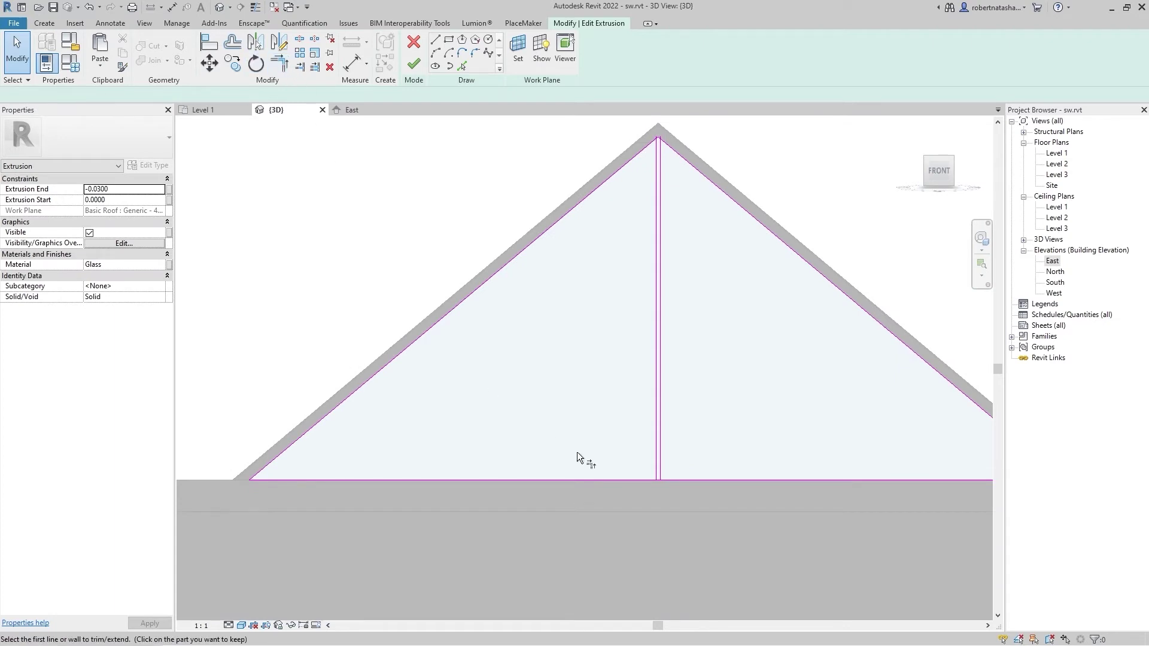
pyautogui.scroll(3, 647, 490)
pyautogui.scroll(3, 758, 415)
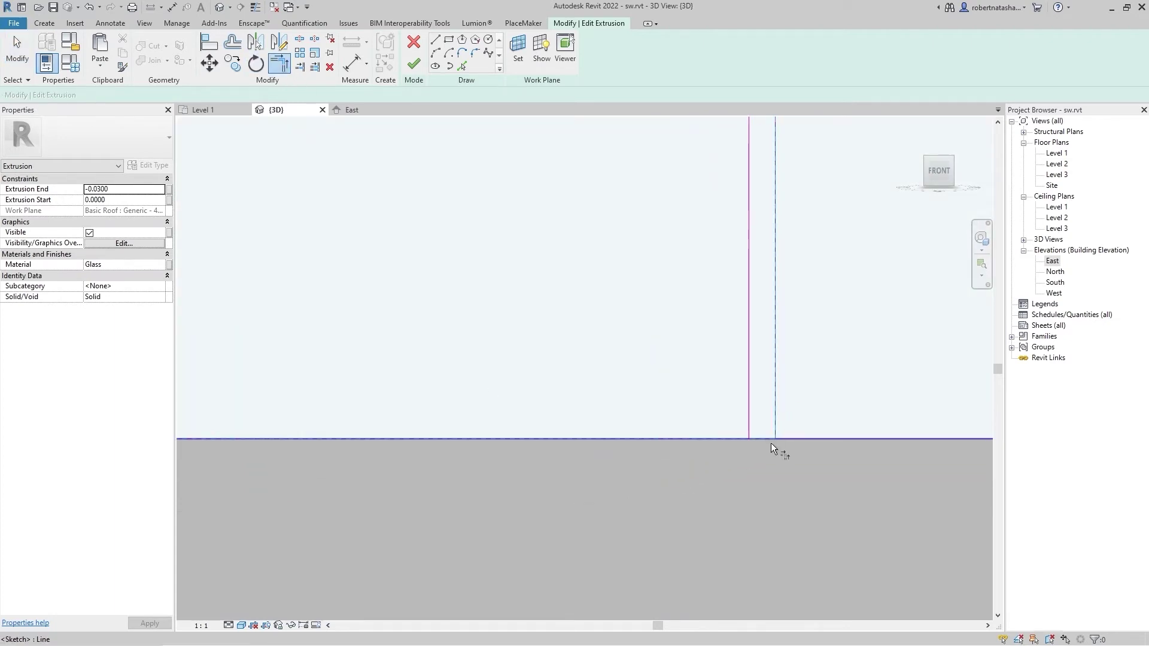
pyautogui.scroll(-2, 751, 422)
pyautogui.scroll(-2, 749, 423)
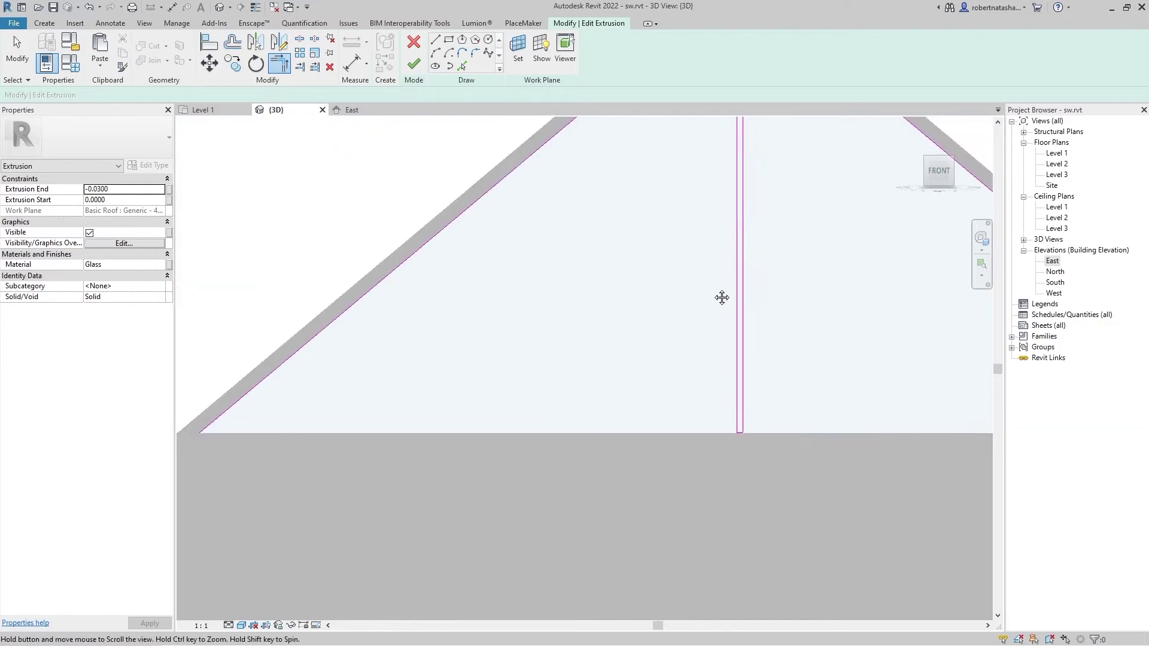
pyautogui.moveTo(723, 298); pyautogui.dragTo(680, 320, button='middle')
pyautogui.scroll(2, 674, 293)
pyautogui.scroll(2, 704, 313)
pyautogui.click(701, 314)
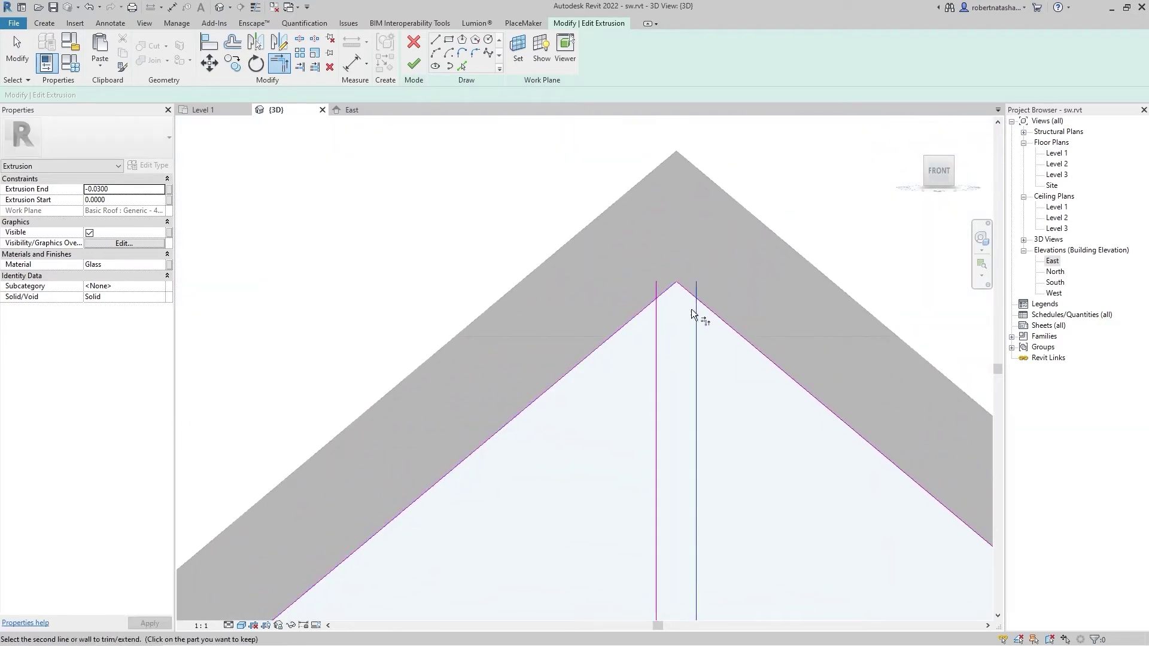
pyautogui.click(686, 292)
pyautogui.click(662, 306)
pyautogui.click(661, 307)
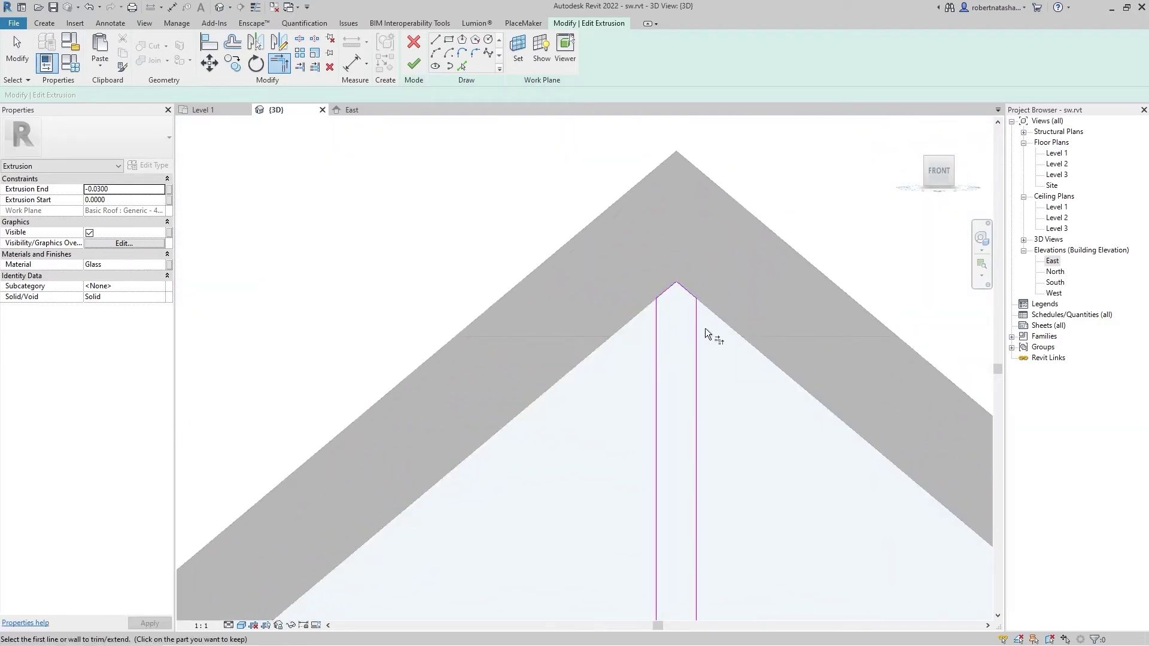
pyautogui.scroll(-2, 705, 328)
pyautogui.scroll(-1, 653, 317)
pyautogui.scroll(-1, 645, 314)
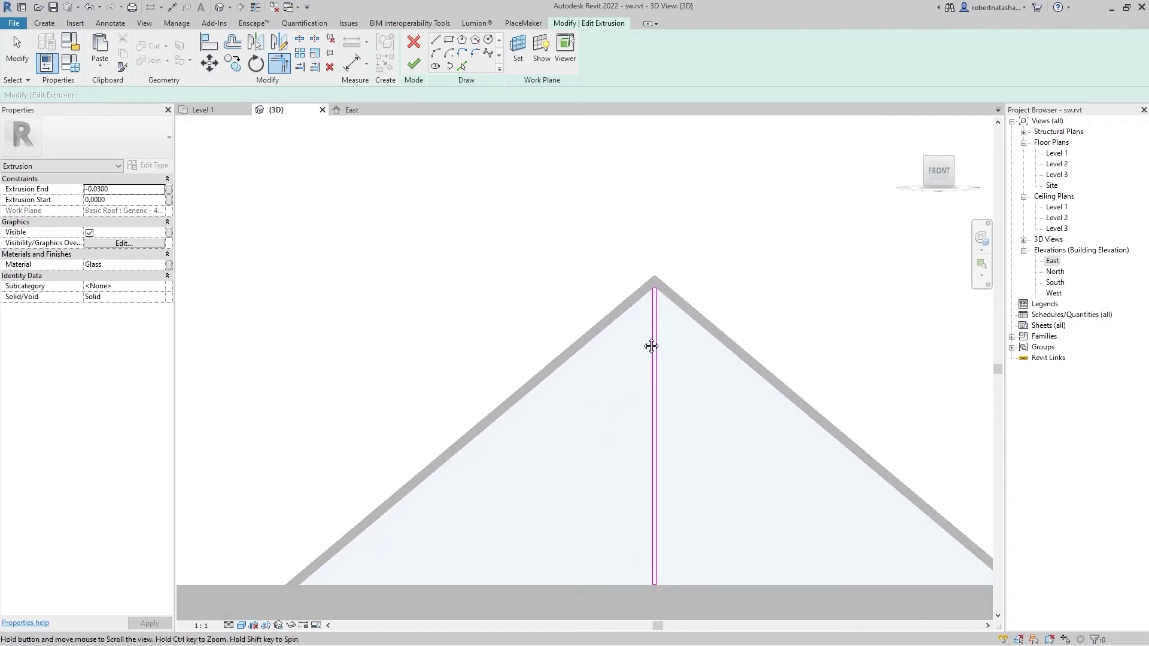
pyautogui.moveTo(651, 341); pyautogui.dragTo(630, 267, button='middle')
pyautogui.press('Escape')
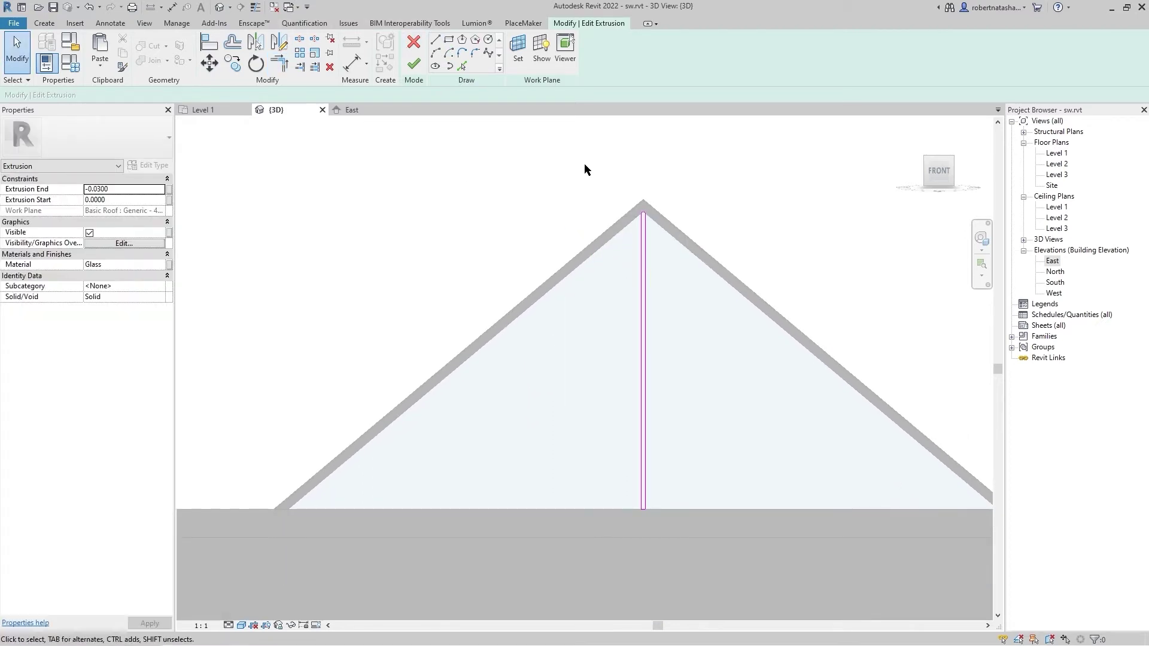
pyautogui.moveTo(635, 498); pyautogui.dragTo(673, 544)
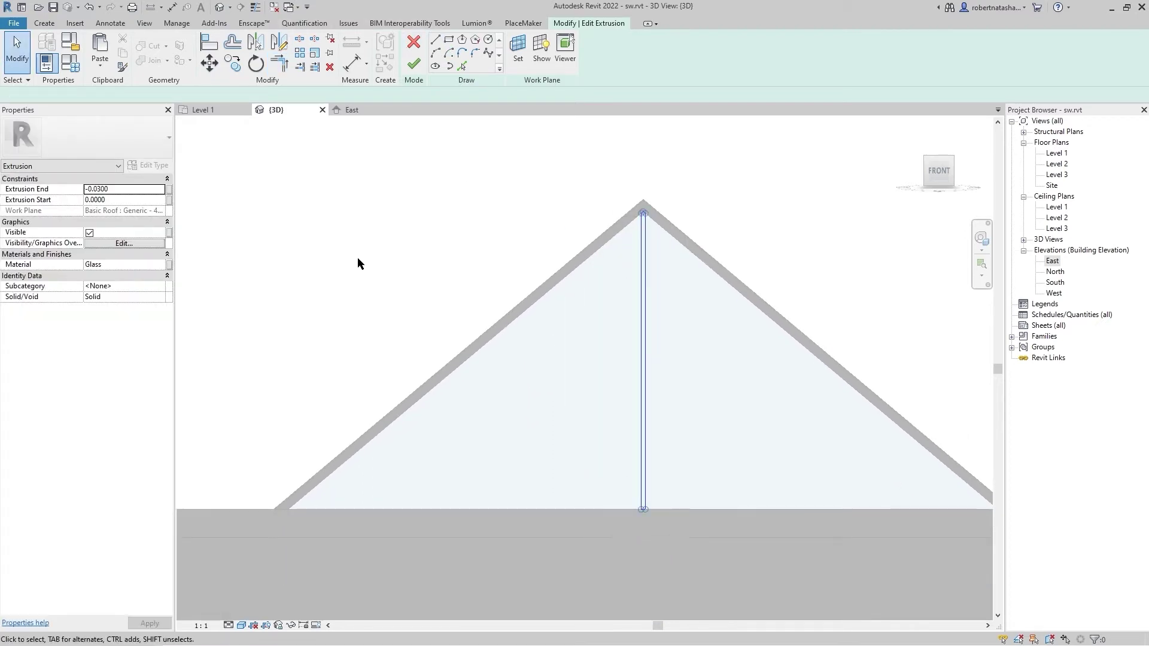
# - Shift the selected centre strip 0.5 to the left
pyautogui.click(238, 74)
pyautogui.scroll(2, 651, 522)
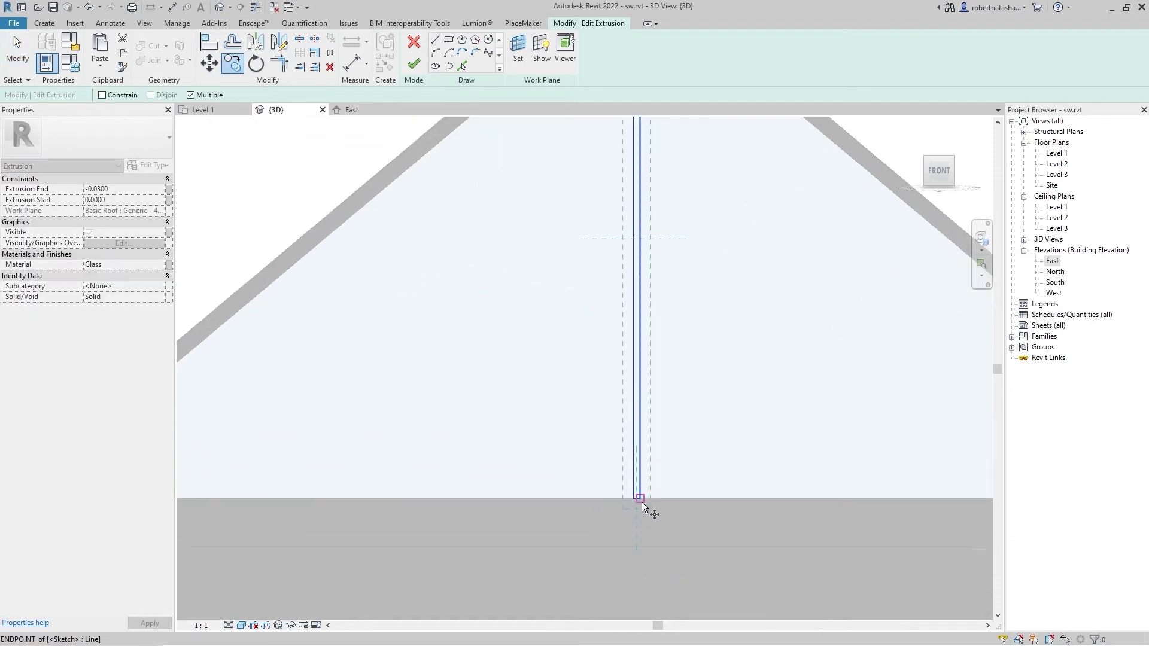
pyautogui.click(641, 500)
pyautogui.write('0.5')
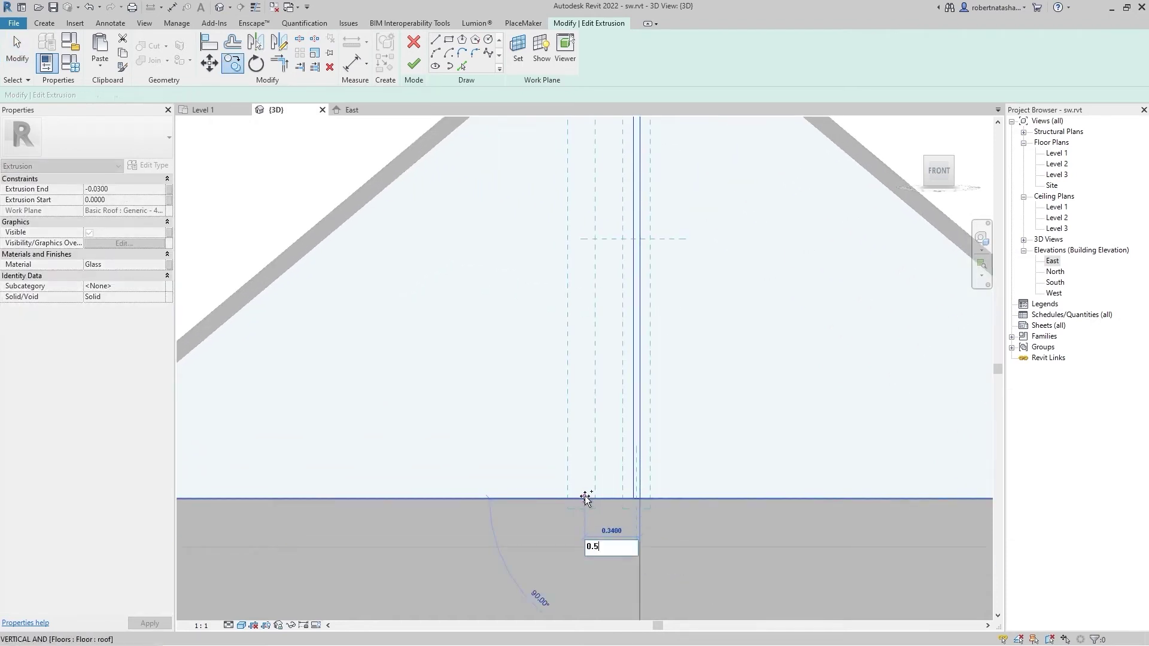
pyautogui.press('Return')
pyautogui.scroll(-2, 493, 495)
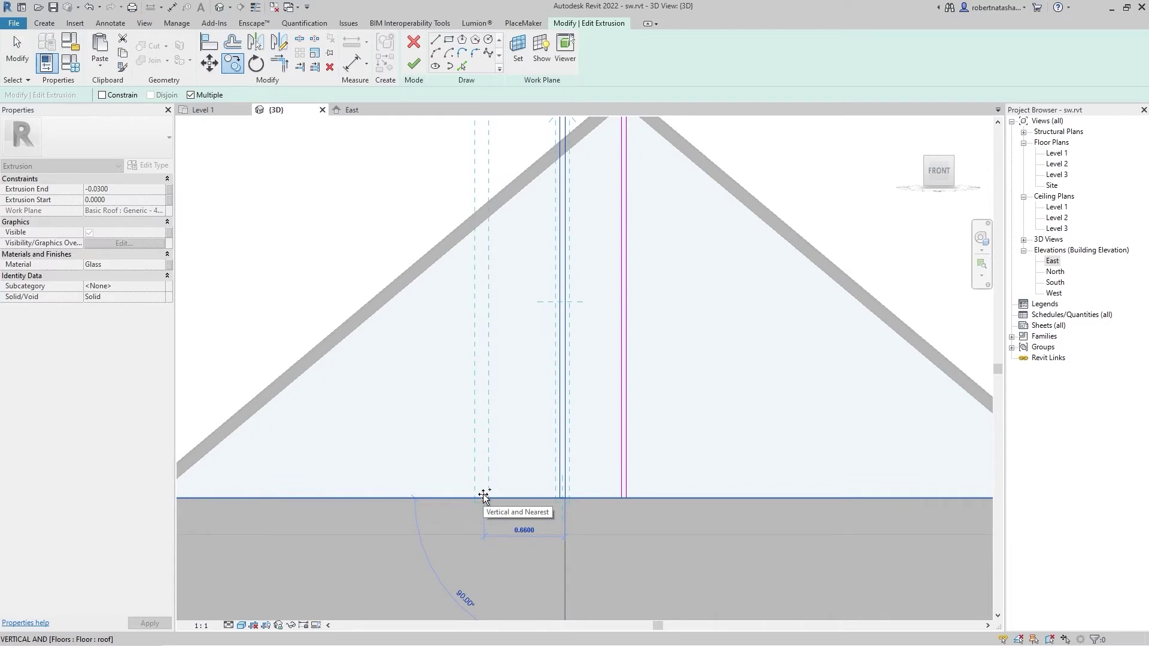
pyautogui.press('Escape')
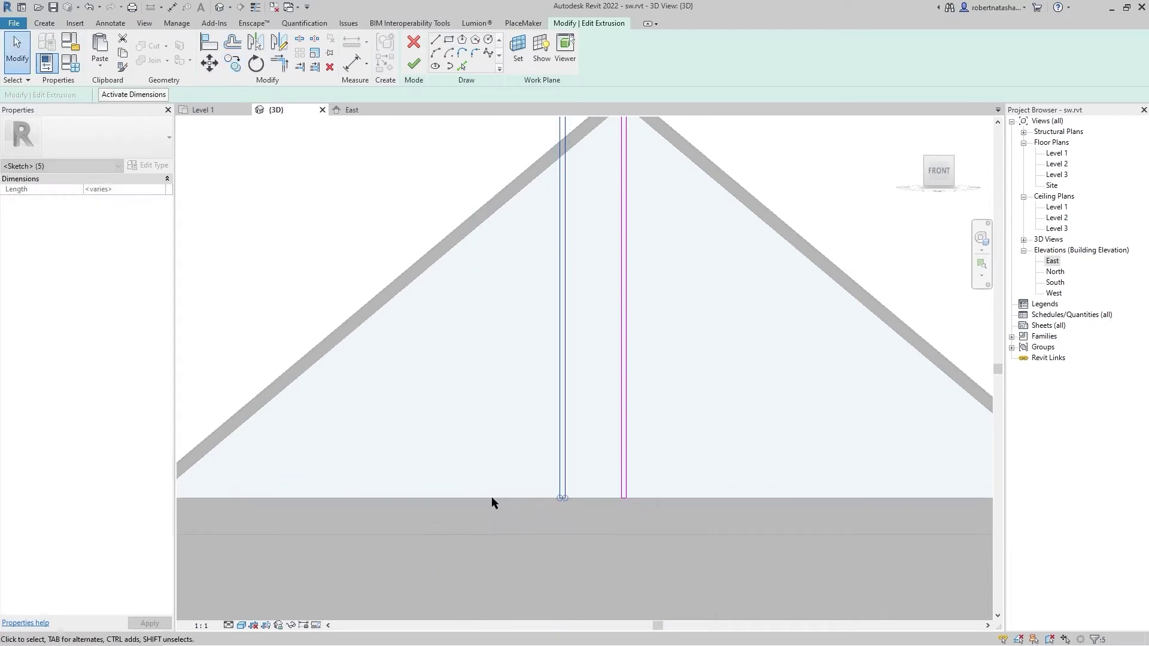
pyautogui.scroll(-1, 554, 457)
pyautogui.click(208, 63)
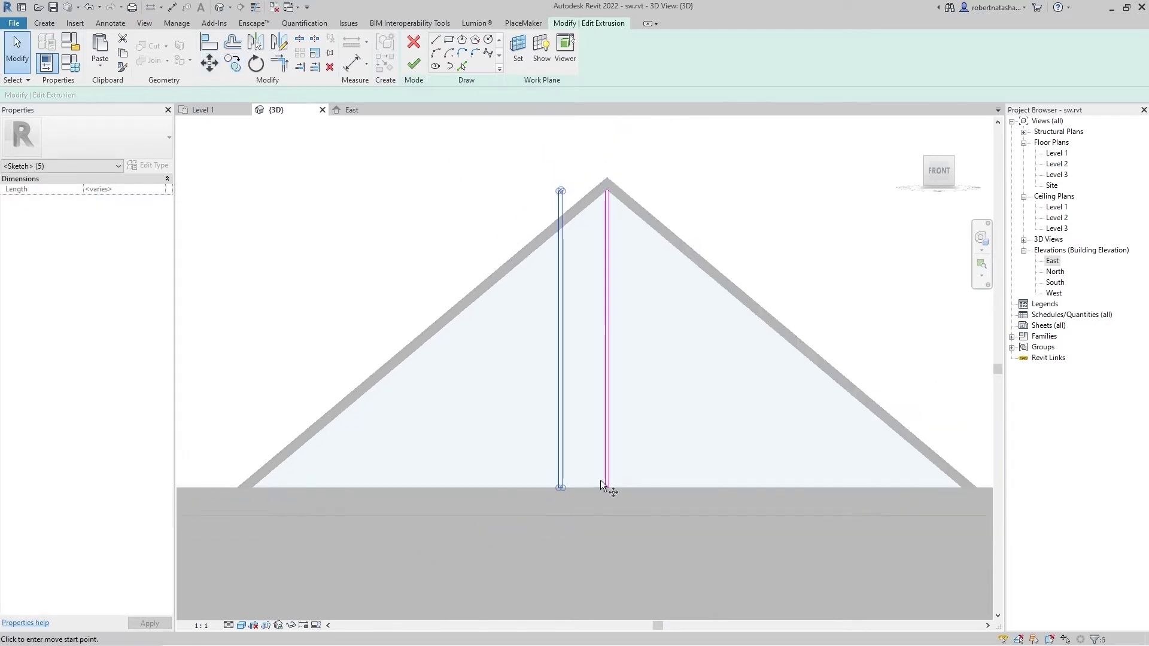
pyautogui.click(562, 487)
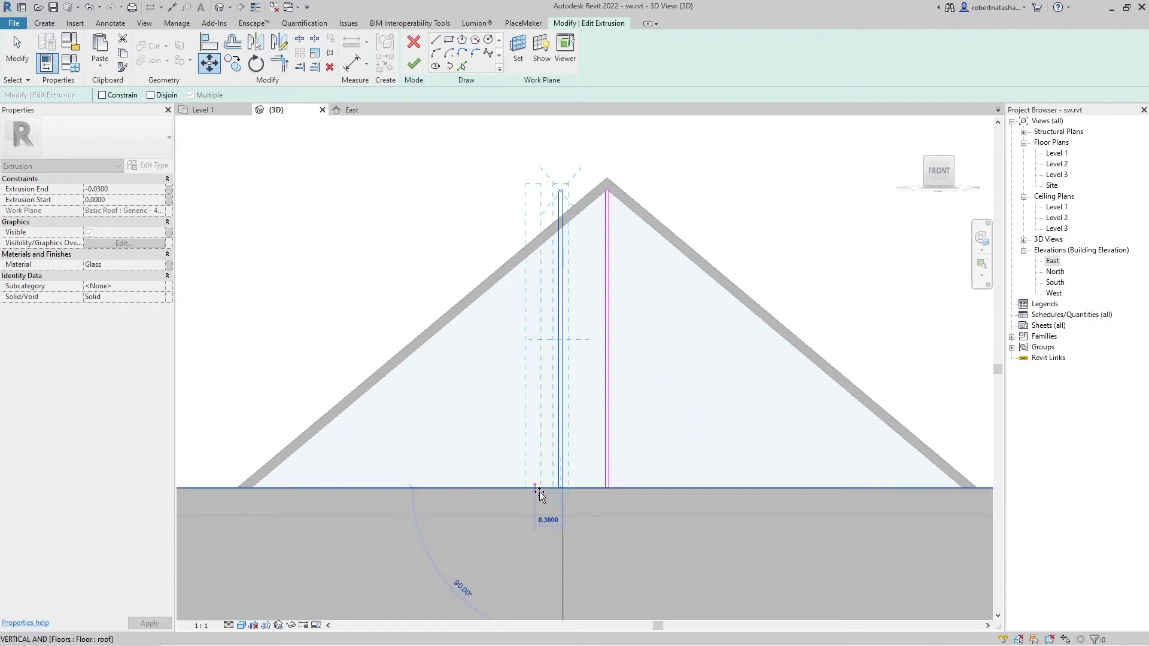
pyautogui.write('0.5')
pyautogui.press('Return')
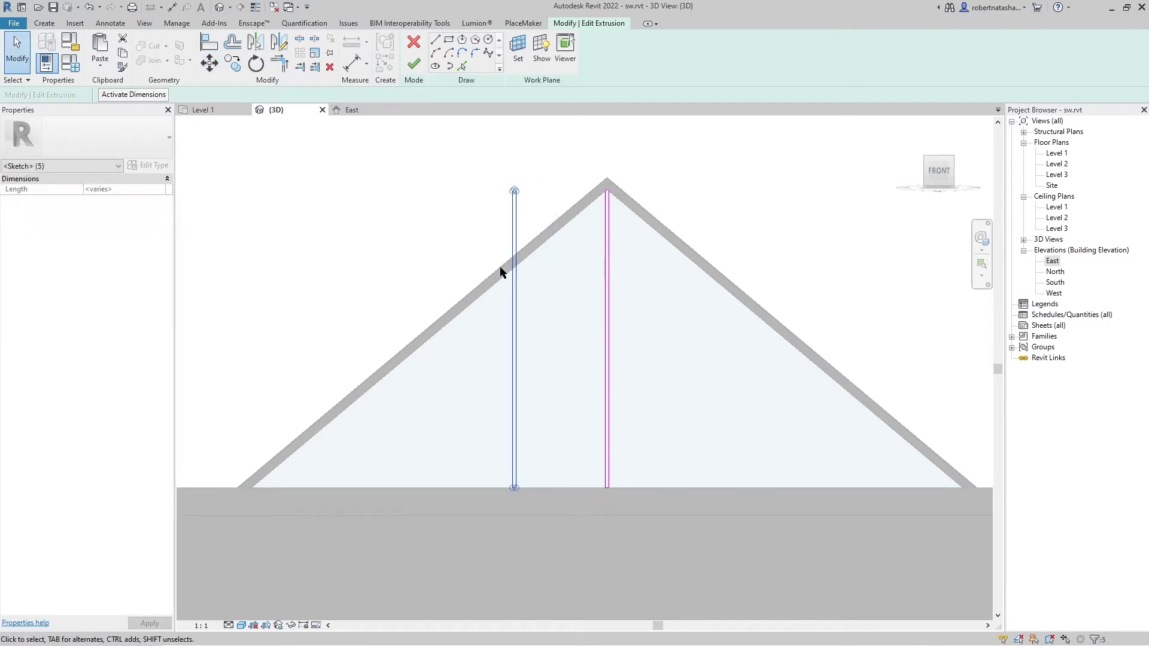
# - Copy the left strip further left to create a second left strip
pyautogui.click(459, 174)
pyautogui.moveTo(455, 175); pyautogui.dragTo(569, 514)
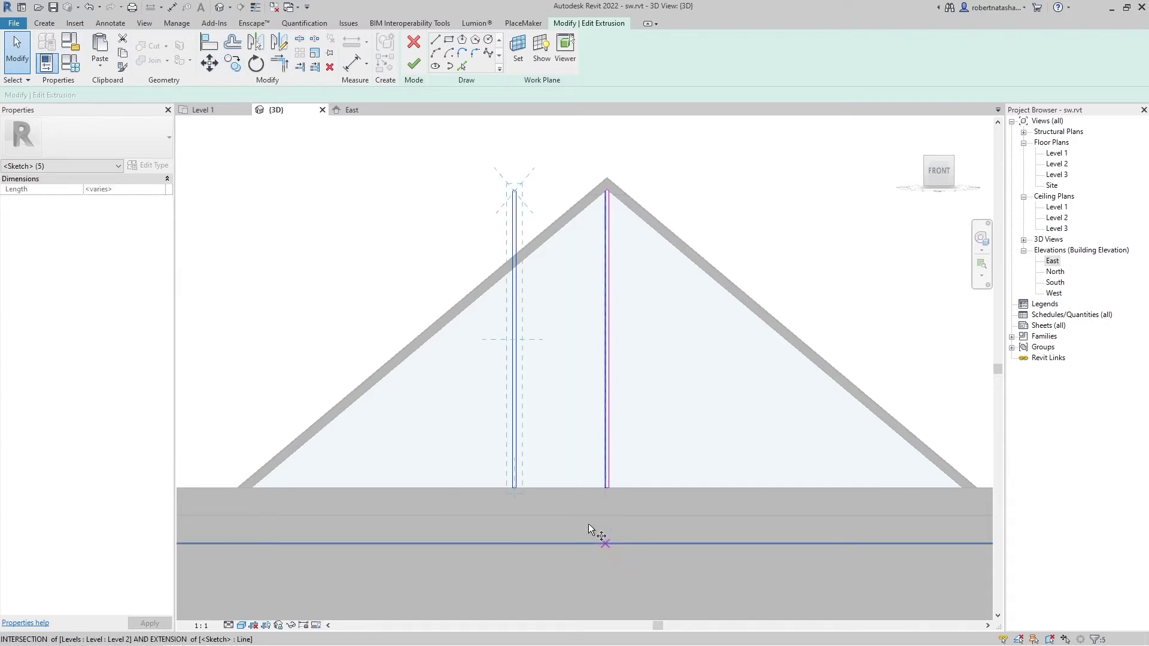
pyautogui.scroll(2, 585, 514)
pyautogui.click(621, 476)
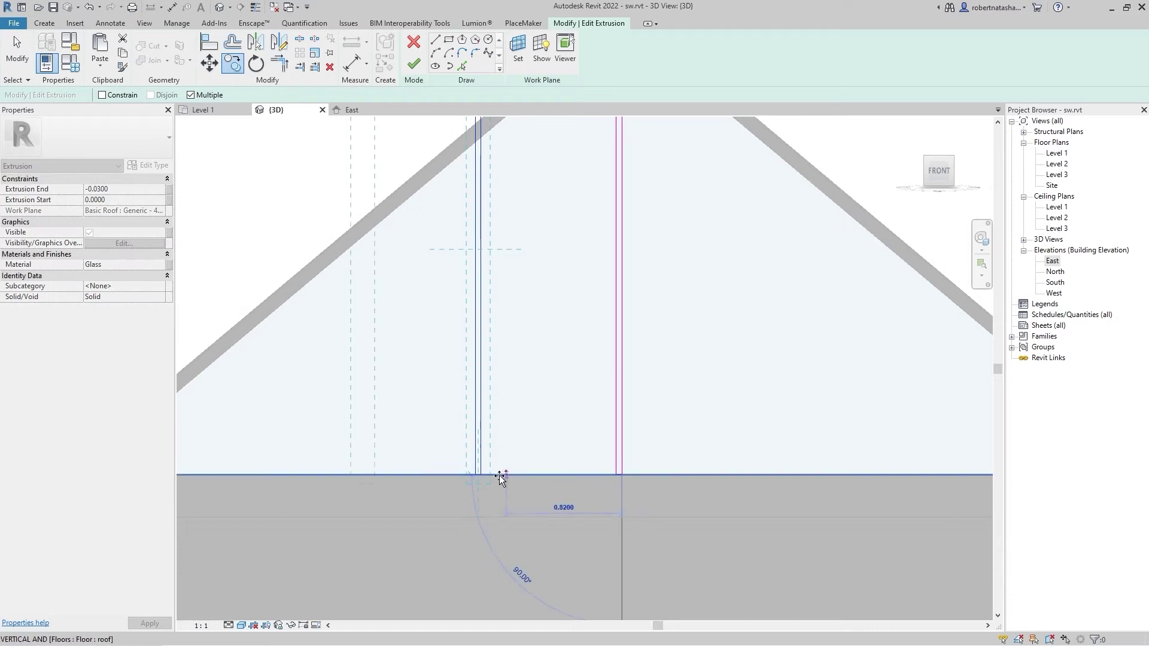
pyautogui.click(482, 476)
pyautogui.scroll(-2, 495, 477)
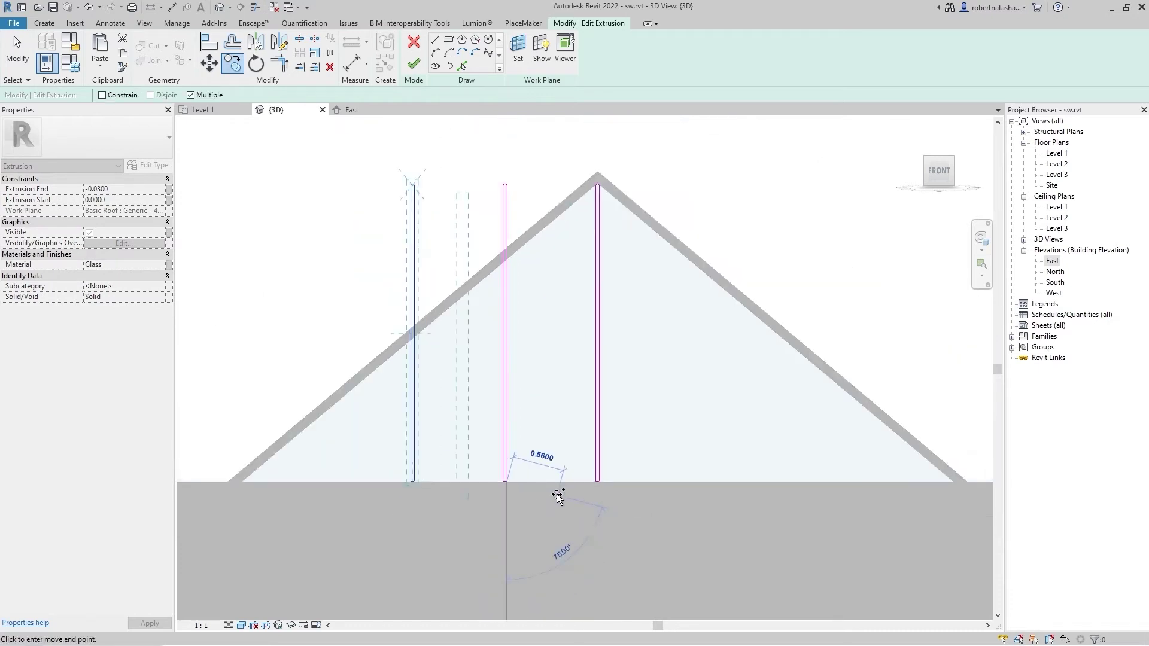
pyautogui.scroll(1, 503, 488)
pyautogui.press('Escape')
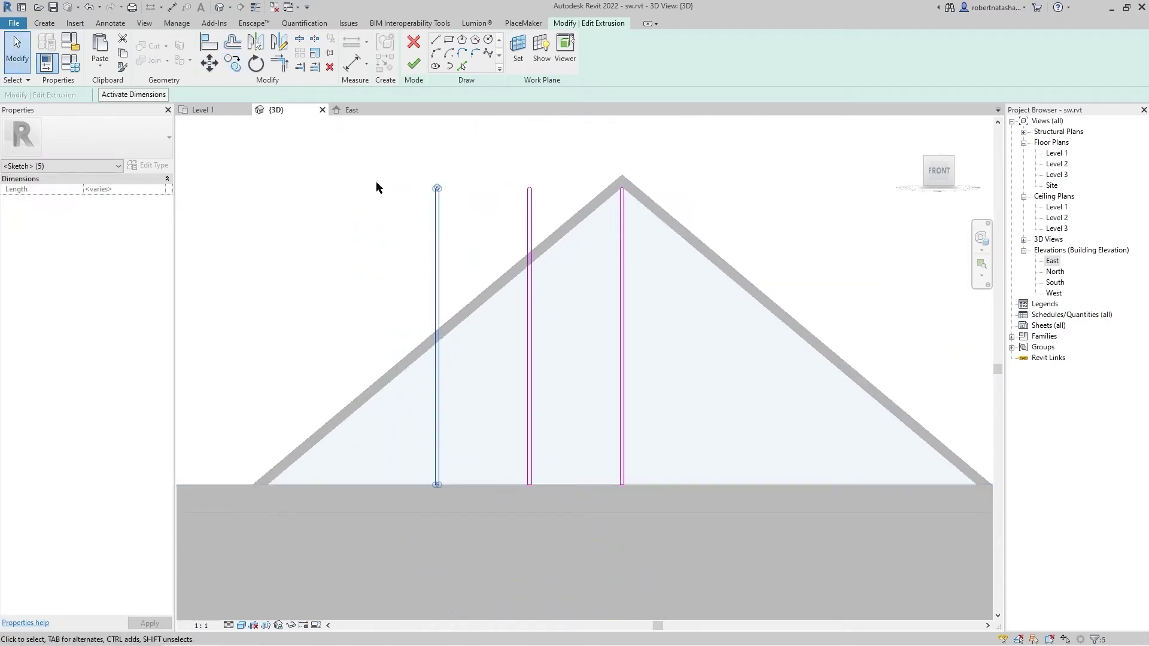
# - Mirror the two left strips about an axis through the centre strip
pyautogui.moveTo(374, 164); pyautogui.dragTo(567, 511)
pyautogui.click(285, 46)
pyautogui.scroll(3, 623, 486)
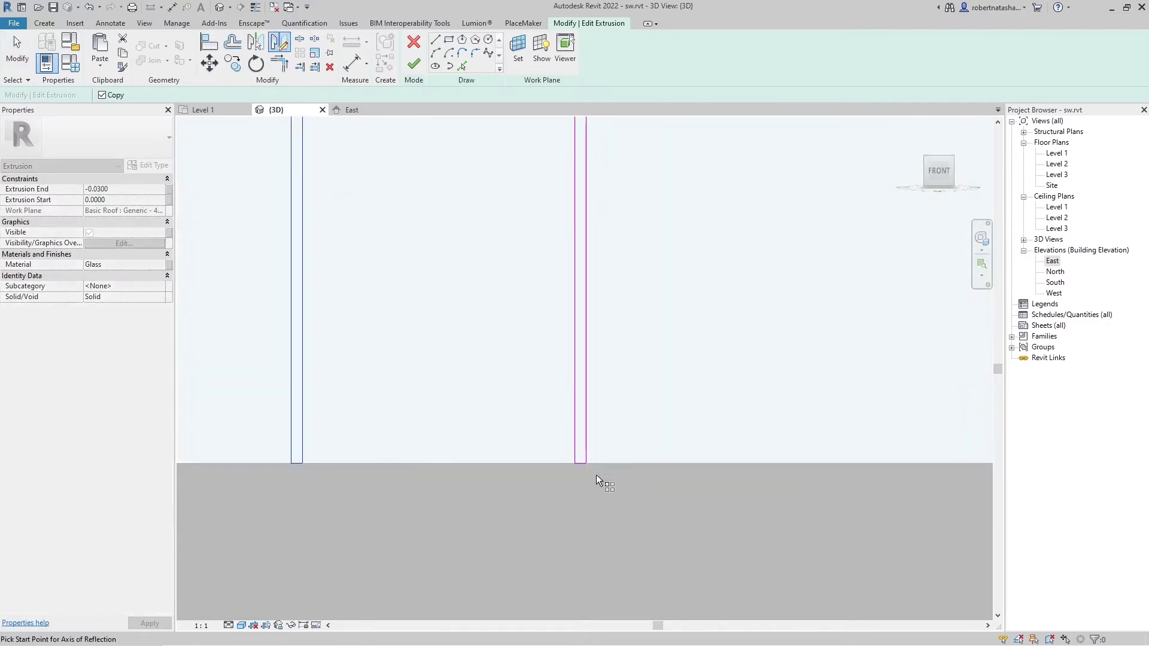
pyautogui.scroll(1, 586, 467)
pyautogui.click(575, 458)
pyautogui.click(573, 496)
pyautogui.scroll(-3, 594, 464)
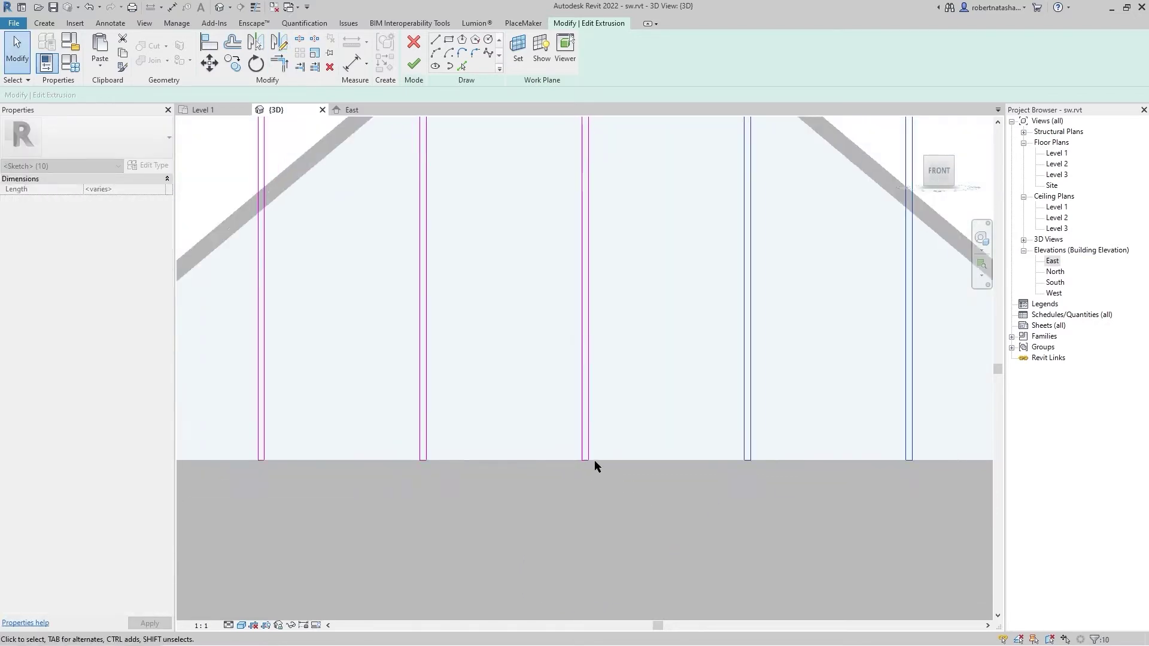
pyautogui.scroll(-2, 538, 389)
pyautogui.click(442, 317)
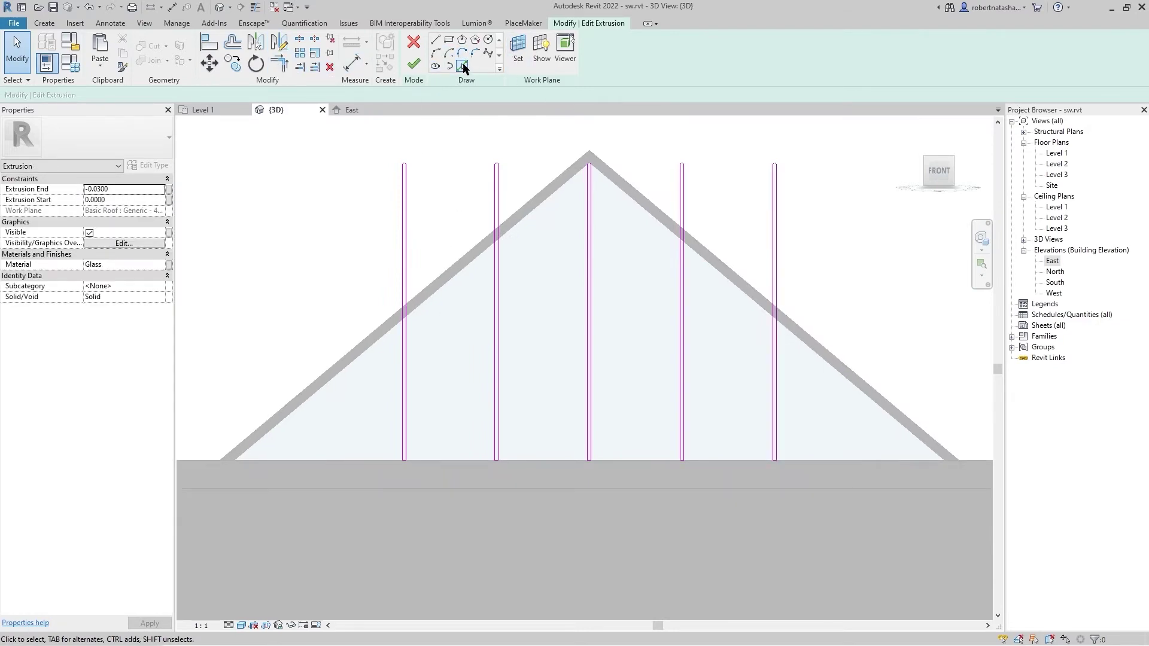
# - Add sketch lines along both roof edges and split the left edge line
pyautogui.click(835, 375)
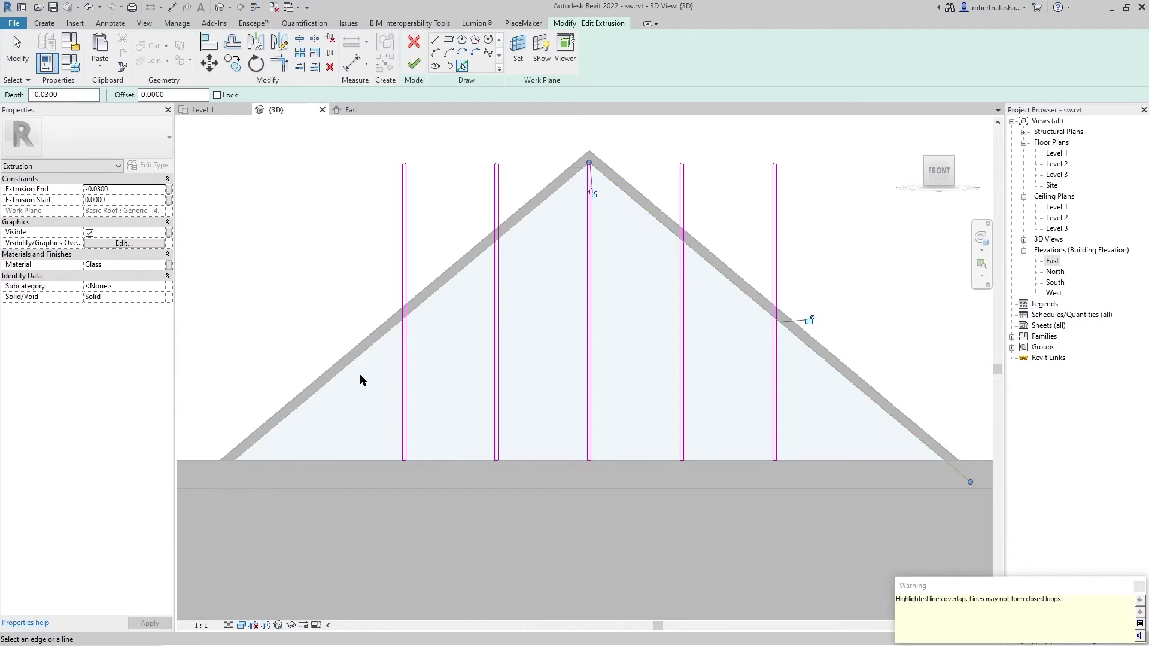
pyautogui.click(340, 375)
pyautogui.click(303, 37)
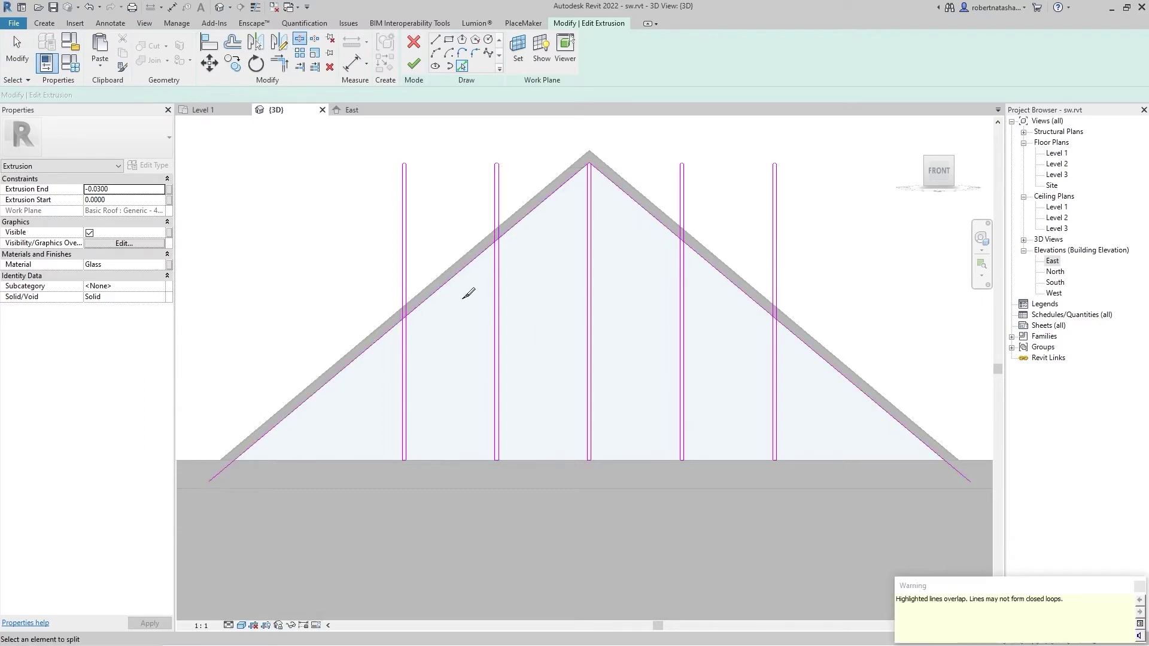
pyautogui.click(448, 280)
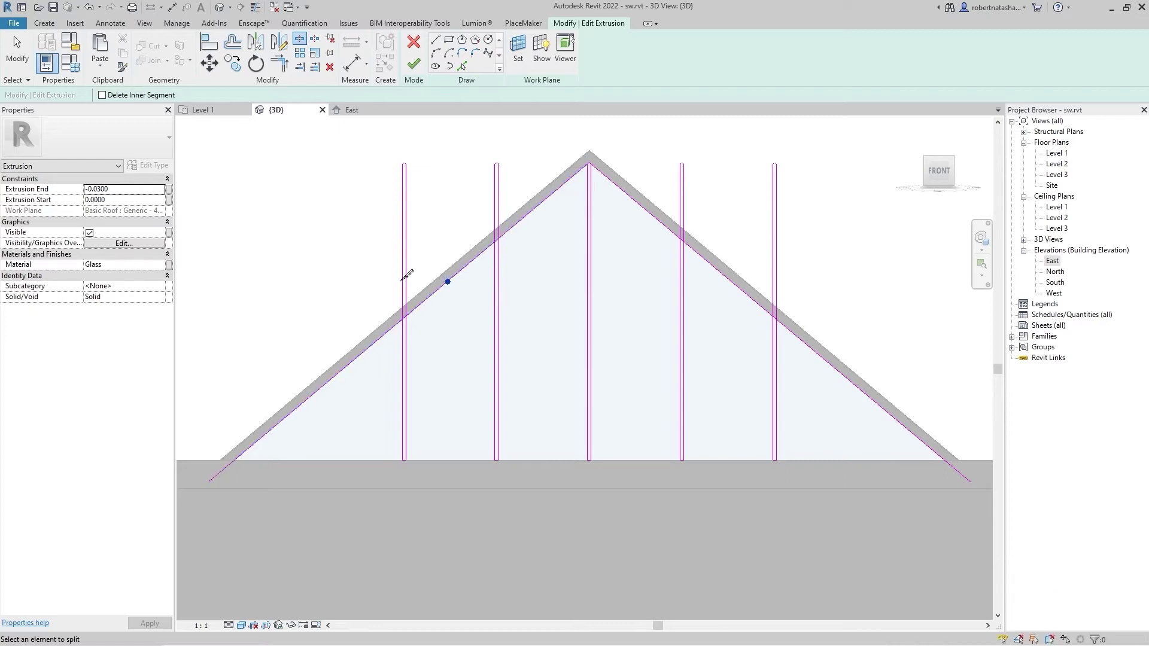
# - Trim the left-side vertical strips back to the left sloped roof edge
pyautogui.click(279, 63)
pyautogui.scroll(3, 501, 233)
pyautogui.scroll(3, 502, 281)
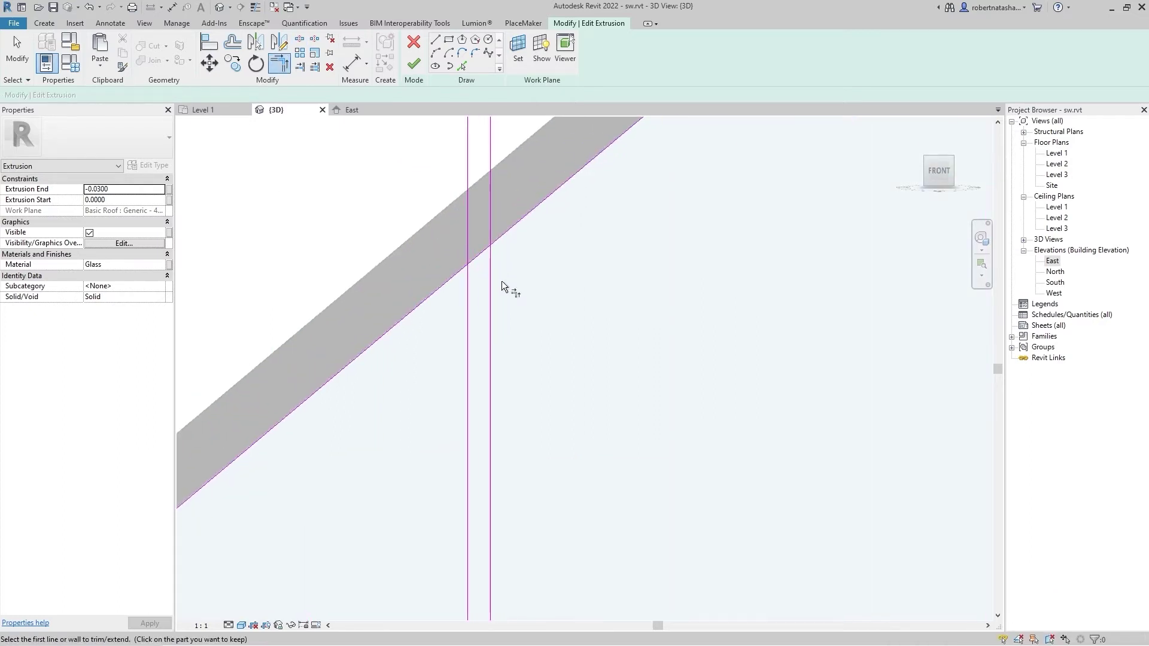
pyautogui.click(479, 250)
pyautogui.click(472, 289)
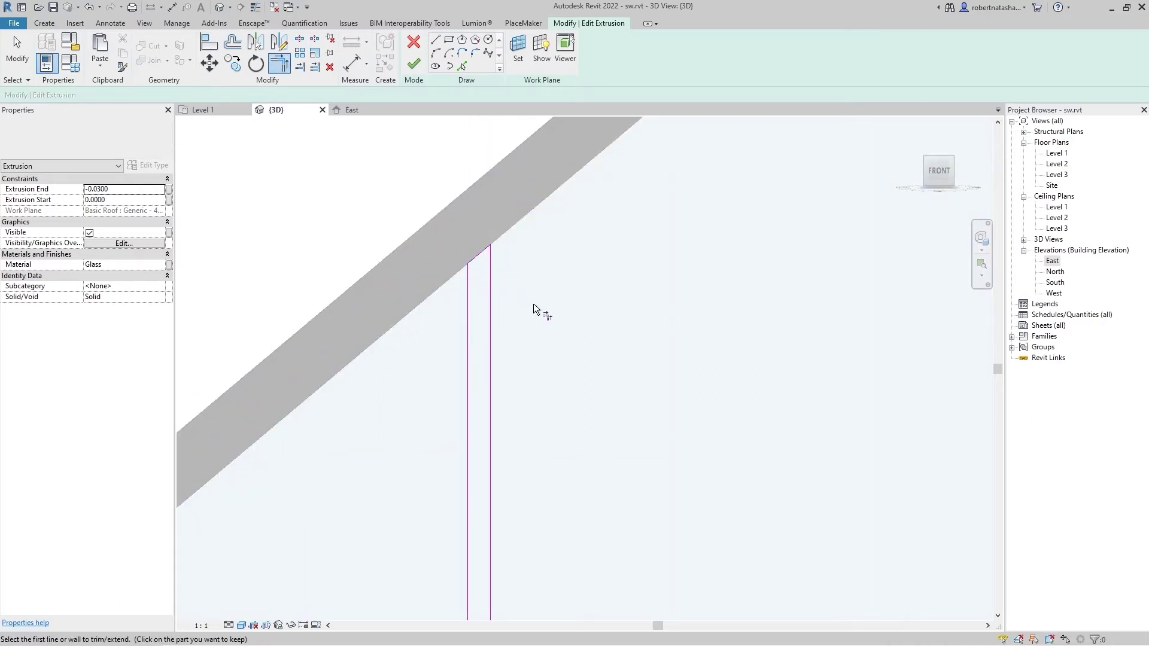
pyautogui.scroll(-5, 538, 311)
pyautogui.moveTo(436, 403); pyautogui.dragTo(494, 447, button='middle')
pyautogui.click(472, 375)
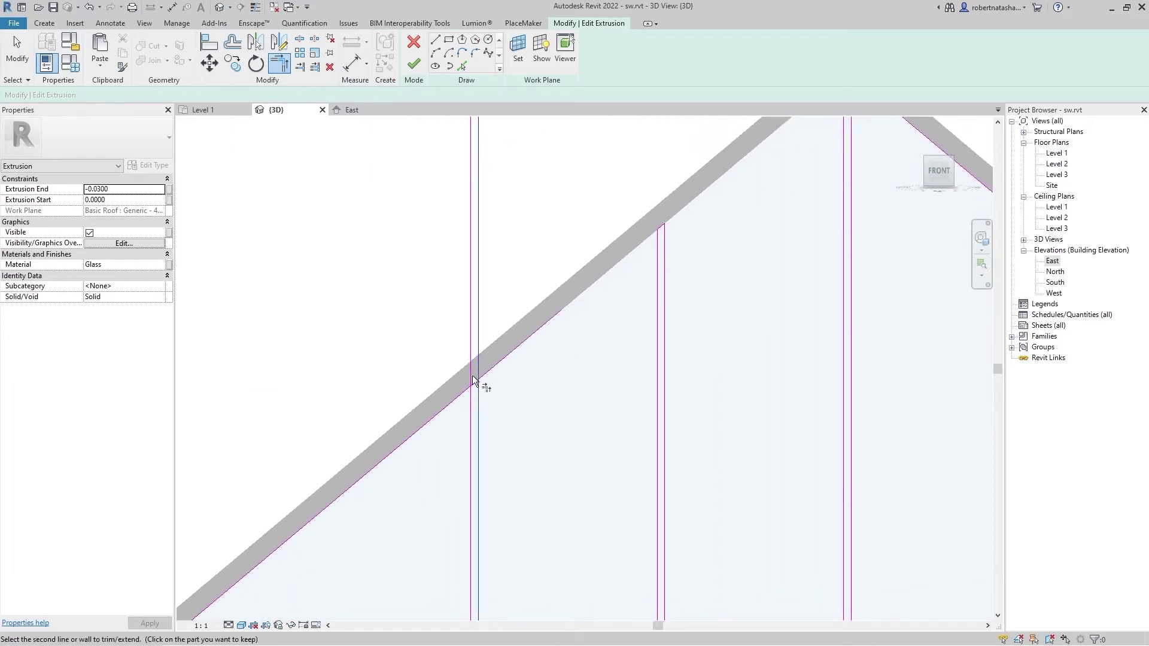
pyautogui.scroll(3, 474, 380)
pyautogui.click(475, 385)
pyautogui.scroll(-2, 536, 376)
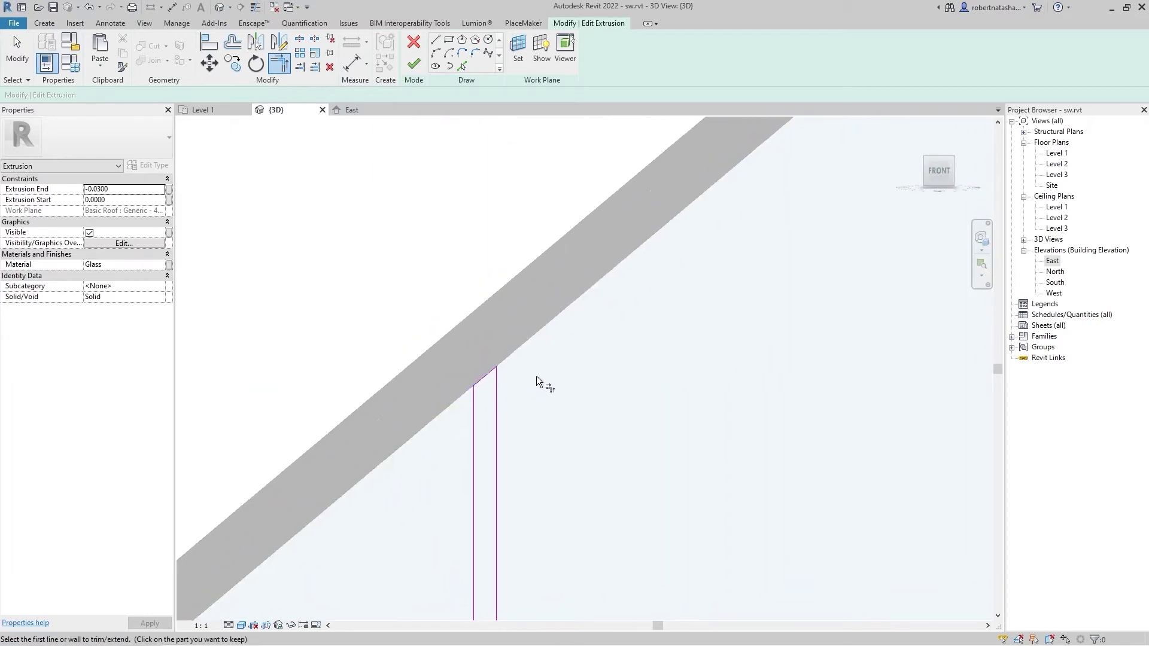
pyautogui.scroll(-3, 536, 376)
pyautogui.scroll(5, 776, 334)
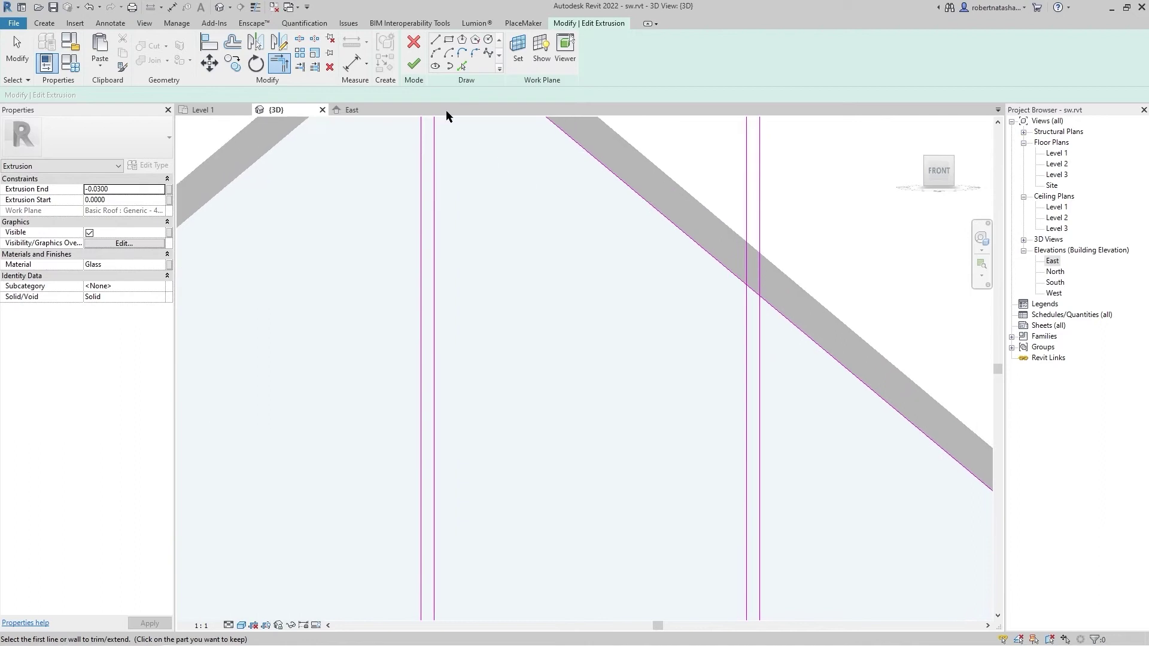
pyautogui.scroll(-3, 772, 333)
pyautogui.scroll(-2, 750, 336)
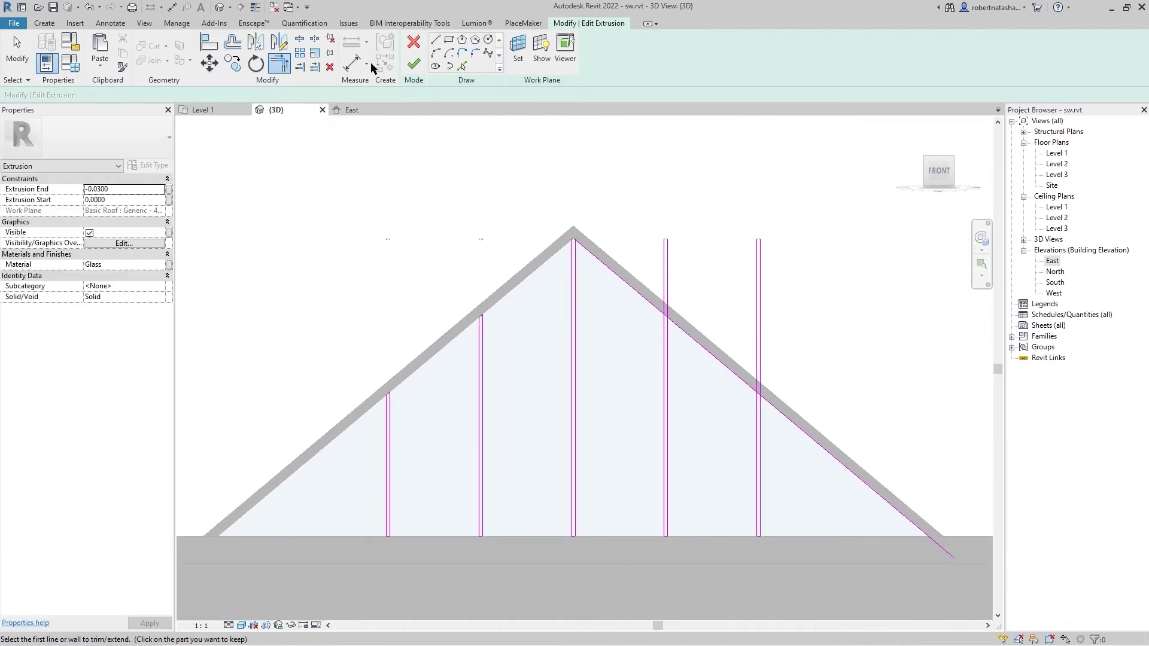
pyautogui.click(706, 350)
pyautogui.press('Escape')
pyautogui.press('Escape')
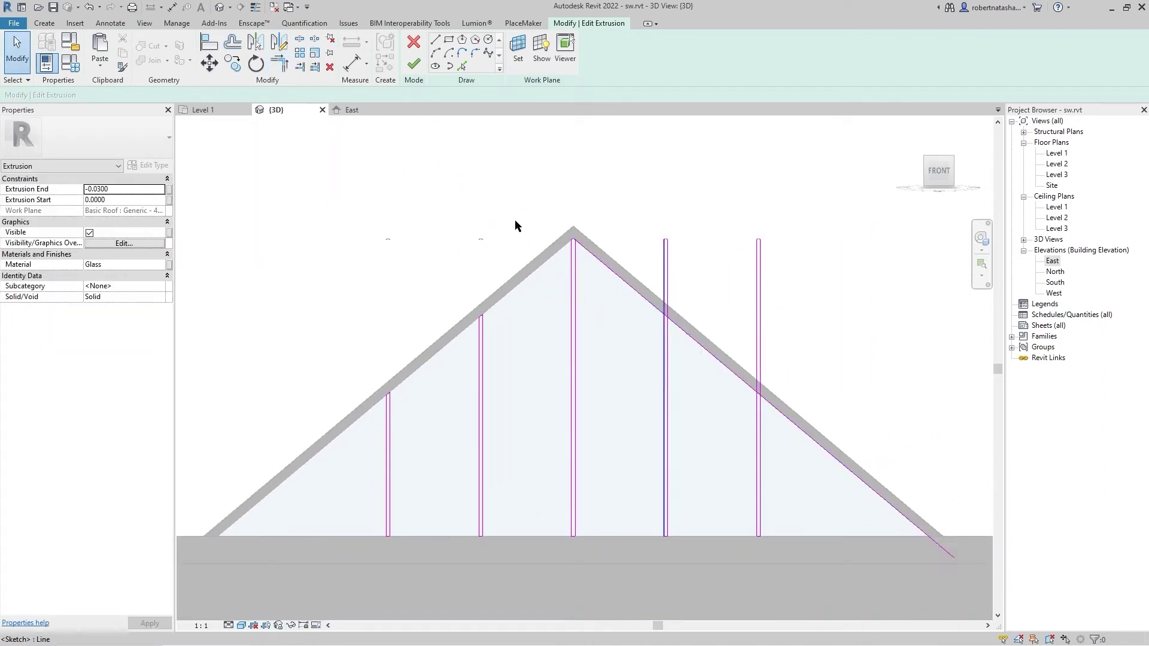
# - Split the right roof edge line and trim the right-side strips to it
pyautogui.click(306, 40)
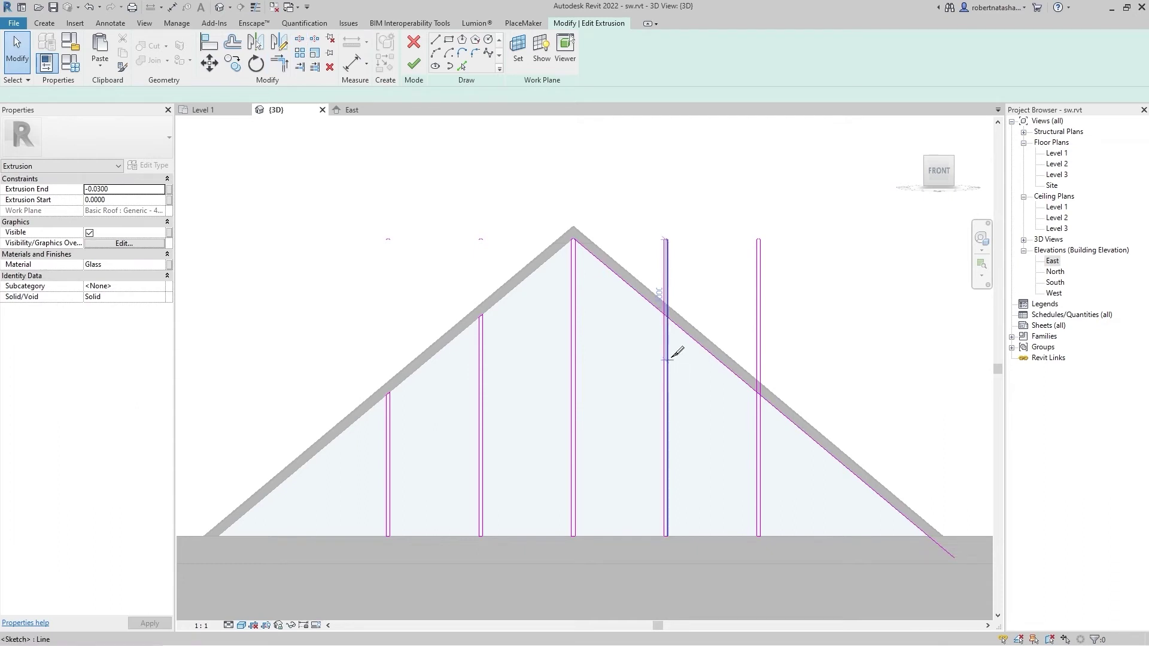
pyautogui.click(715, 358)
pyautogui.click(282, 71)
pyautogui.scroll(5, 616, 309)
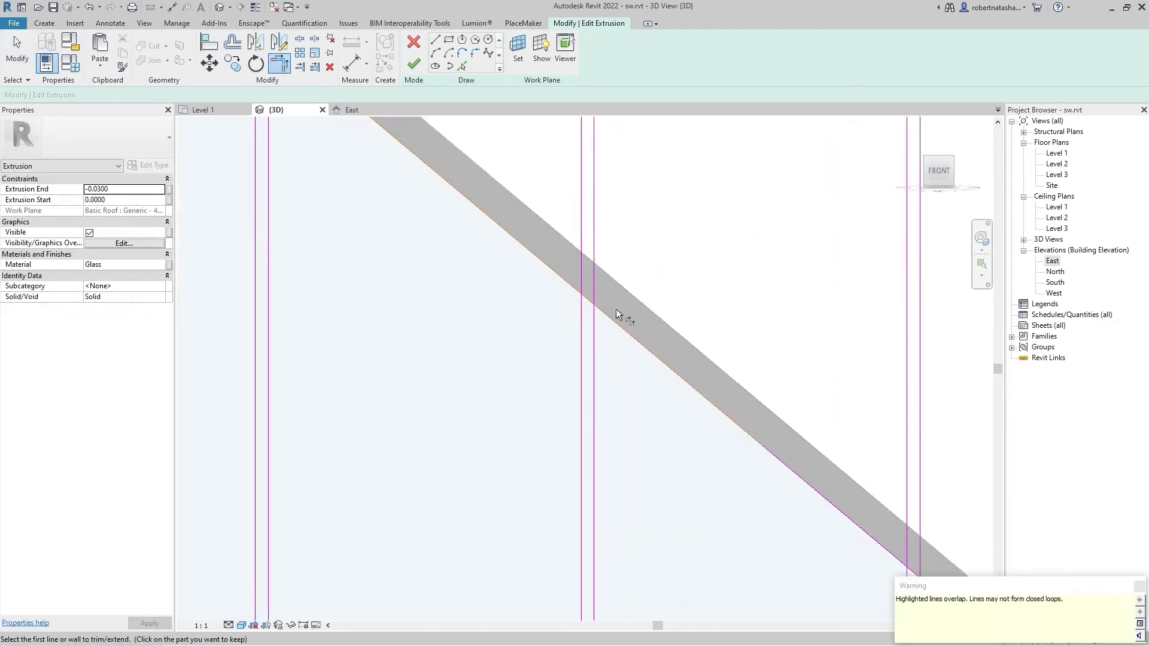
pyautogui.click(565, 335)
pyautogui.click(556, 292)
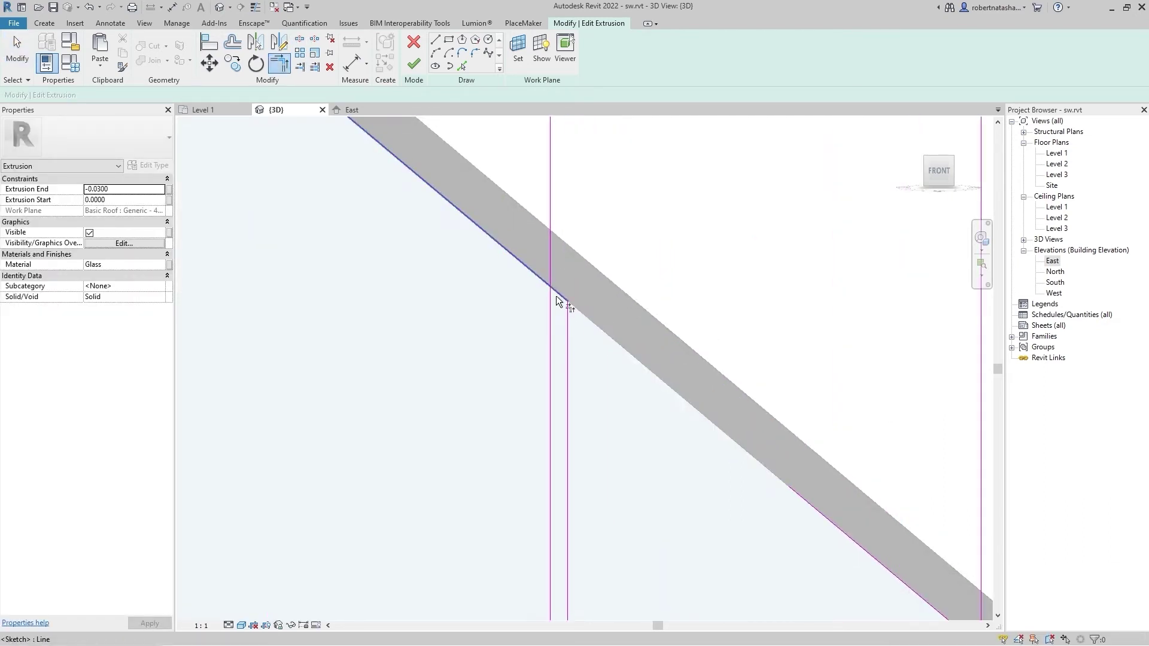
pyautogui.scroll(-4, 630, 377)
pyautogui.scroll(-3, 632, 374)
pyautogui.scroll(1, 606, 354)
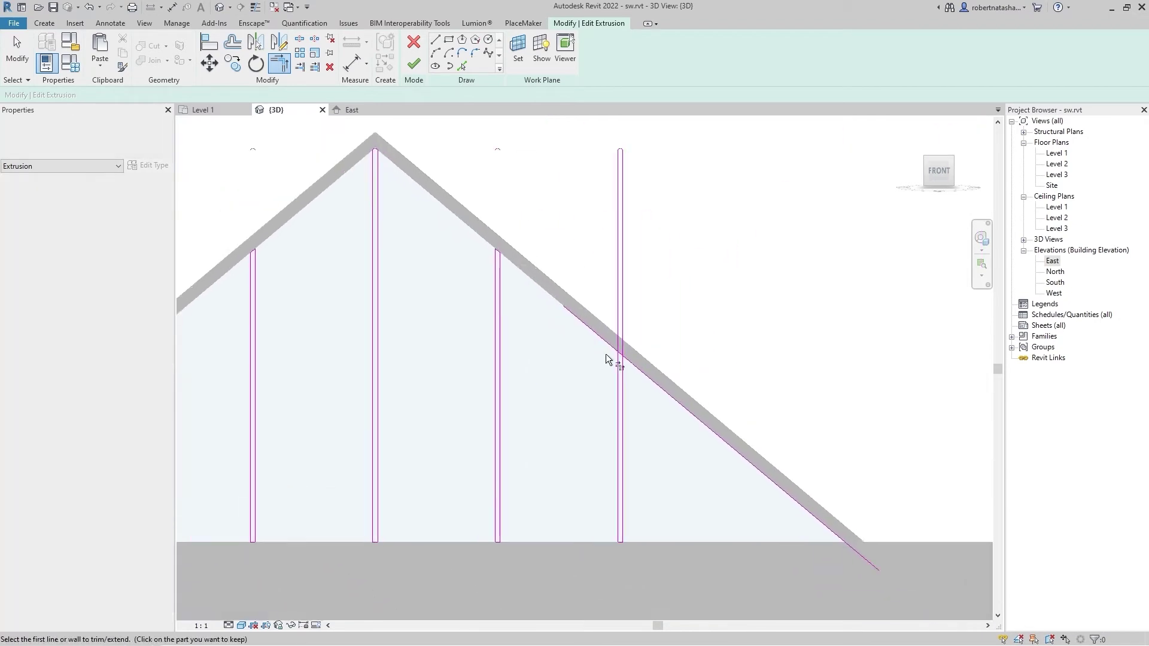
pyautogui.scroll(4, 649, 376)
pyautogui.click(661, 375)
pyautogui.click(674, 356)
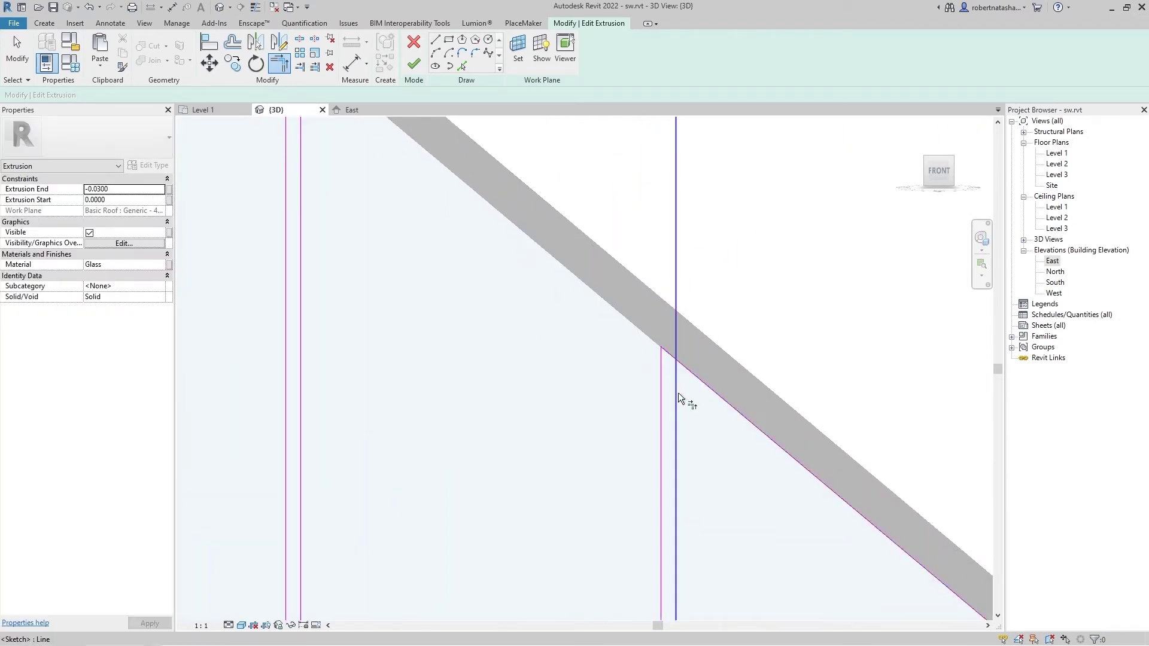
pyautogui.click(676, 392)
pyautogui.scroll(-1, 681, 418)
pyautogui.scroll(-6, 681, 419)
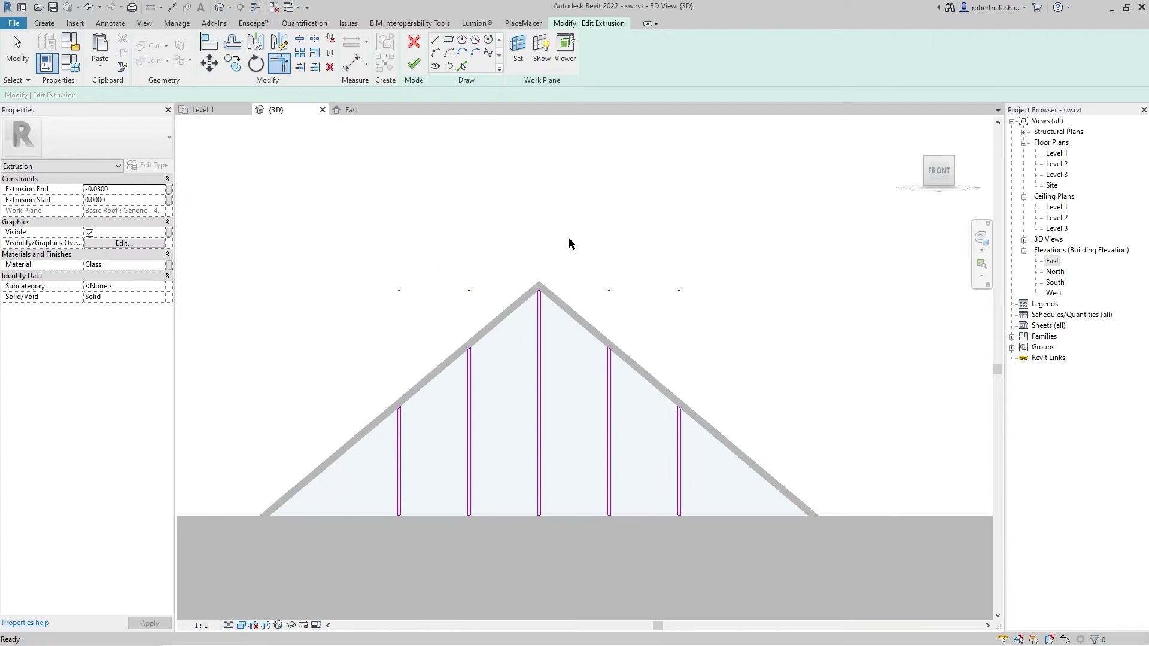
# - Select the stray short lines above the peak, then finish the infill sketch
pyautogui.moveTo(349, 239); pyautogui.dragTo(748, 280)
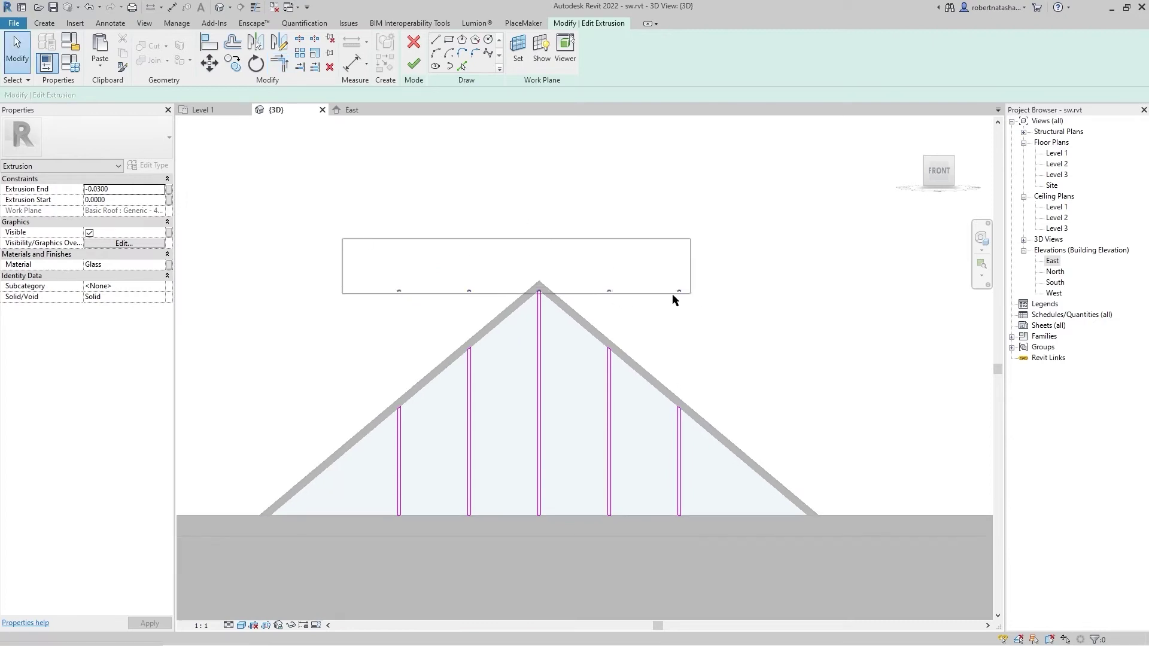
pyautogui.moveTo(485, 296); pyautogui.dragTo(486, 296)
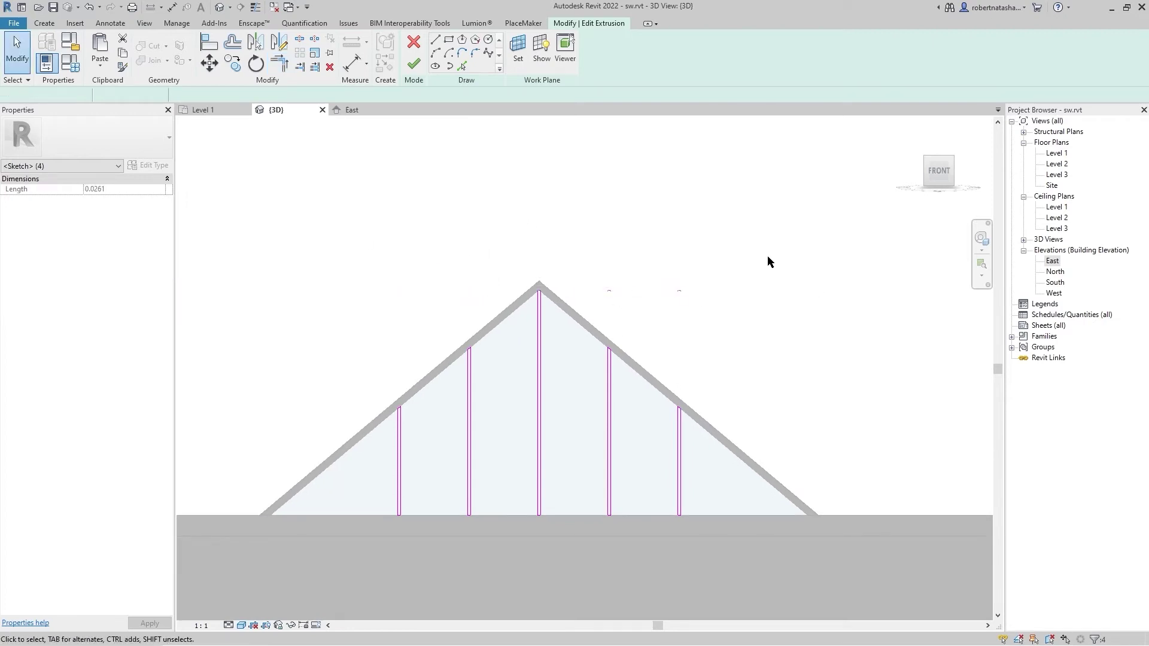
pyautogui.moveTo(770, 261); pyautogui.dragTo(598, 303)
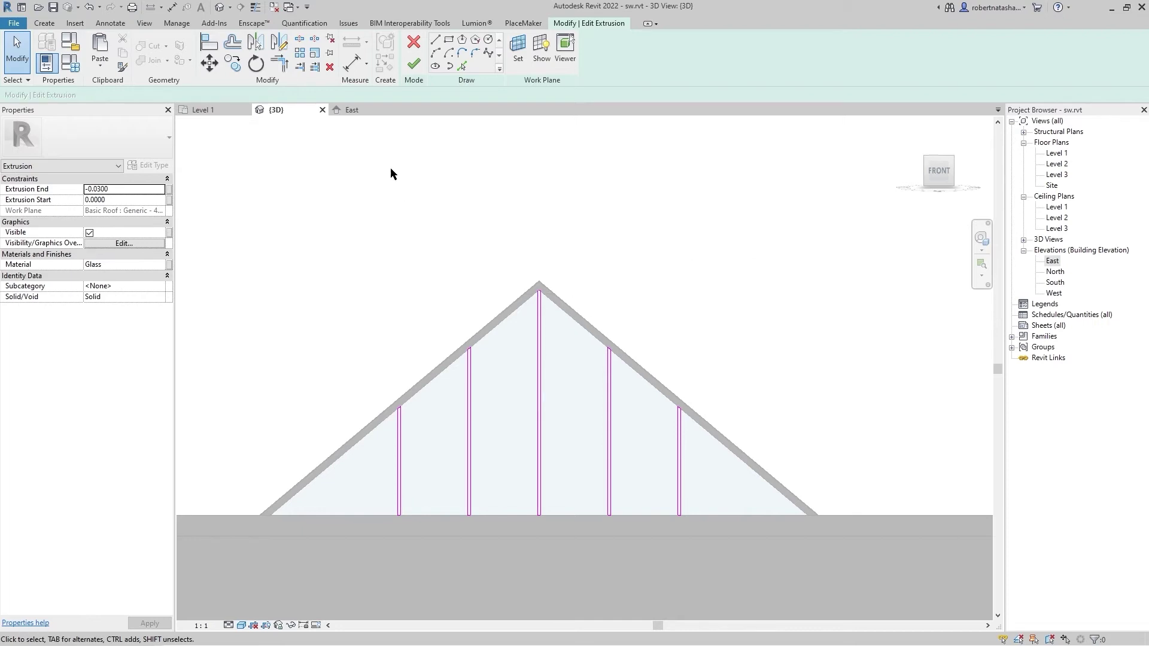
pyautogui.click(414, 65)
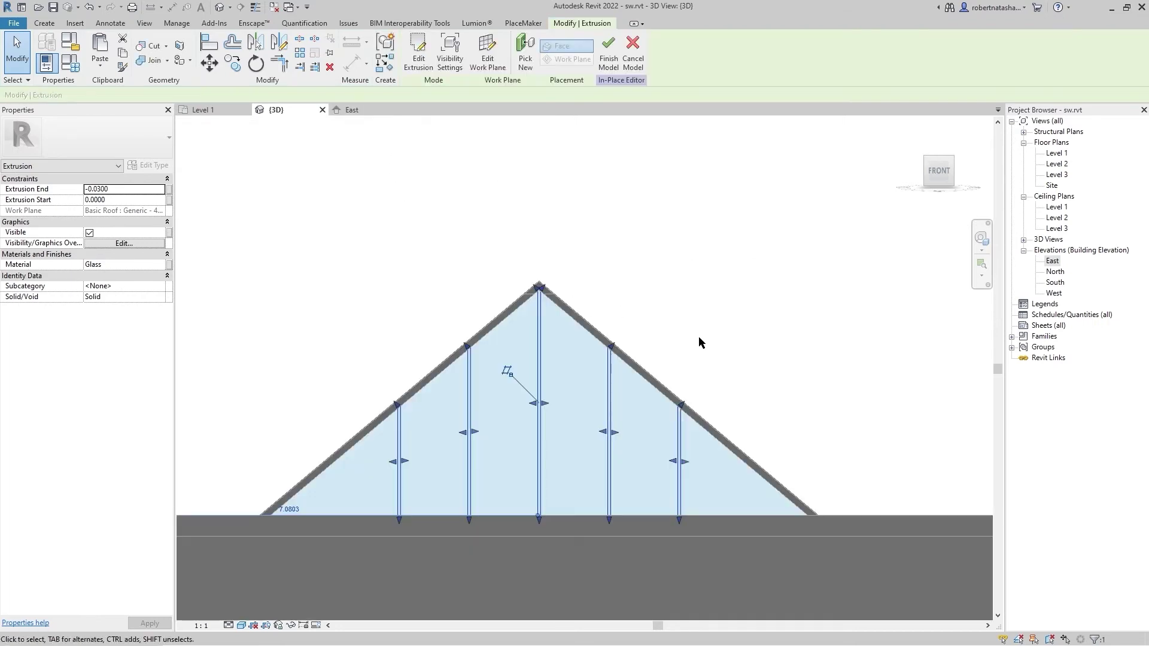
# - Assign Titanium instead of Glass to the gable extrusion, then bring Enscape forward
pyautogui.click(778, 369)
pyautogui.scroll(-4, 777, 370)
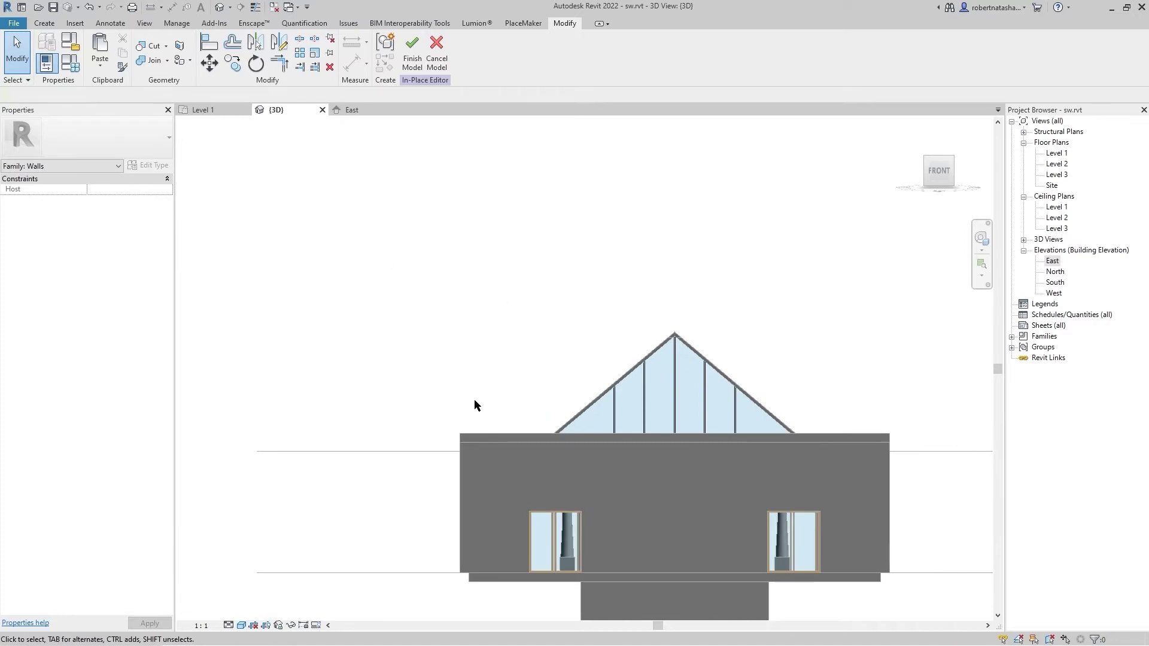
pyautogui.click(615, 428)
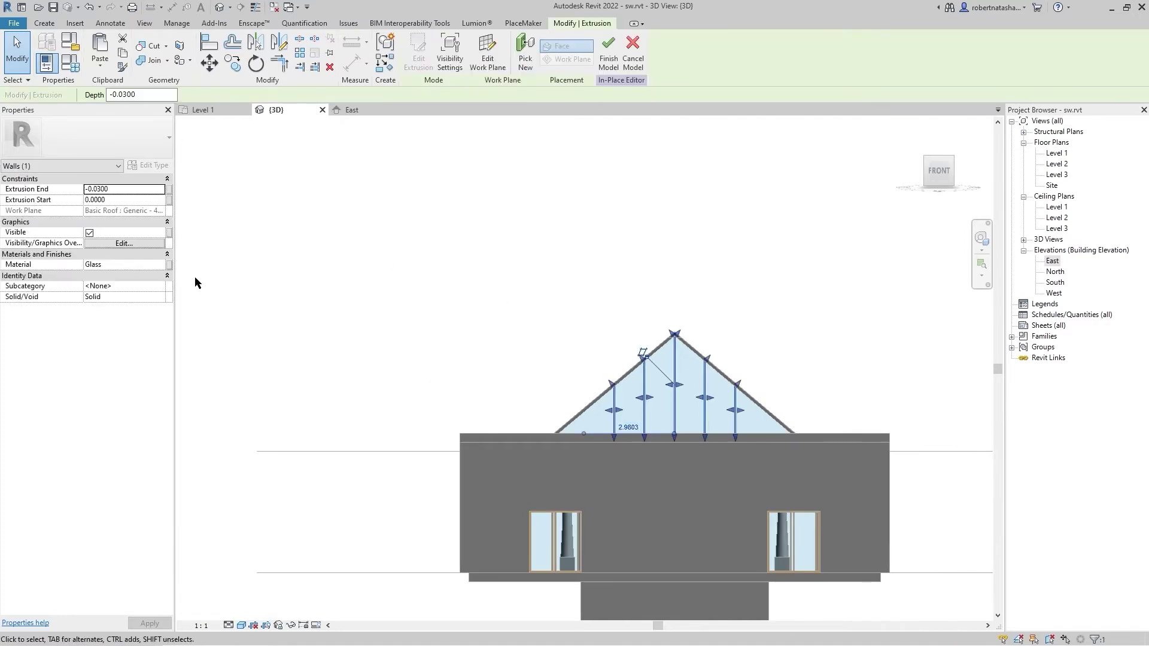
pyautogui.click(160, 265)
pyautogui.write('tit')
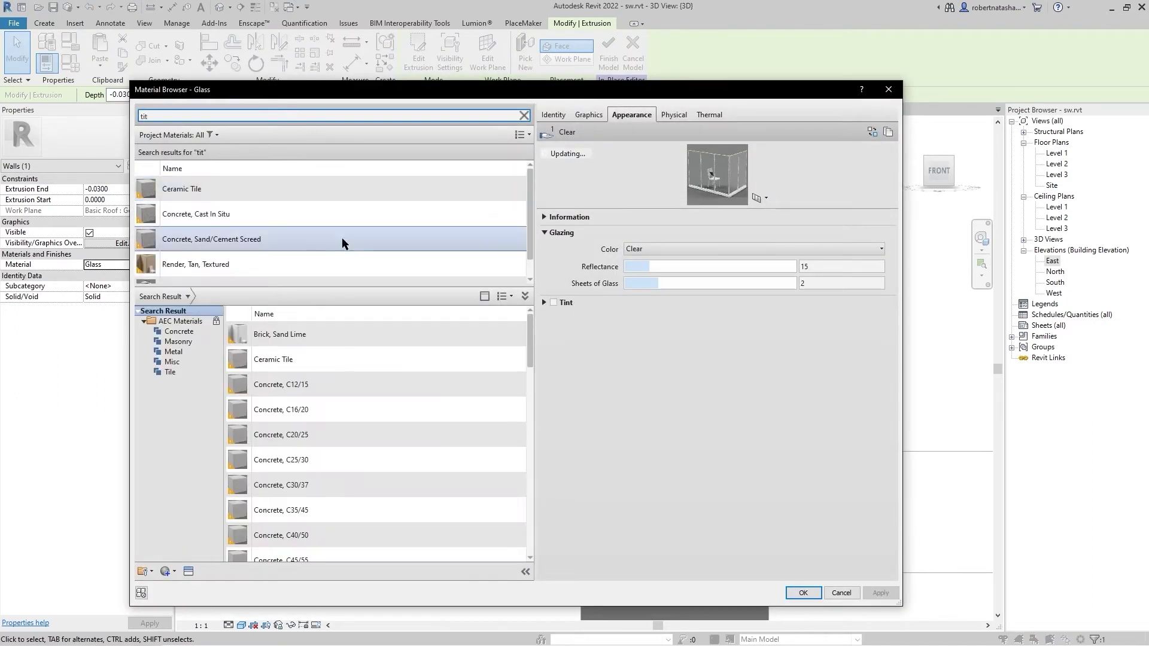
pyautogui.scroll(-1, 342, 238)
pyautogui.click(325, 271)
pyautogui.click(803, 593)
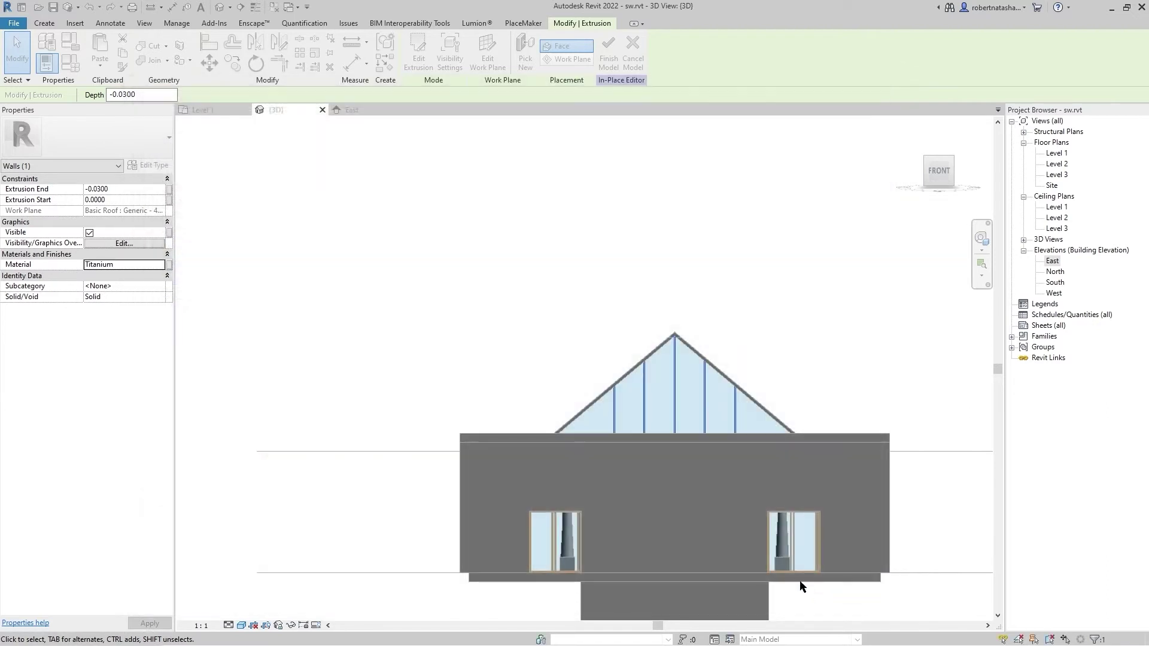
pyautogui.hotkey('alt', 'Tab')
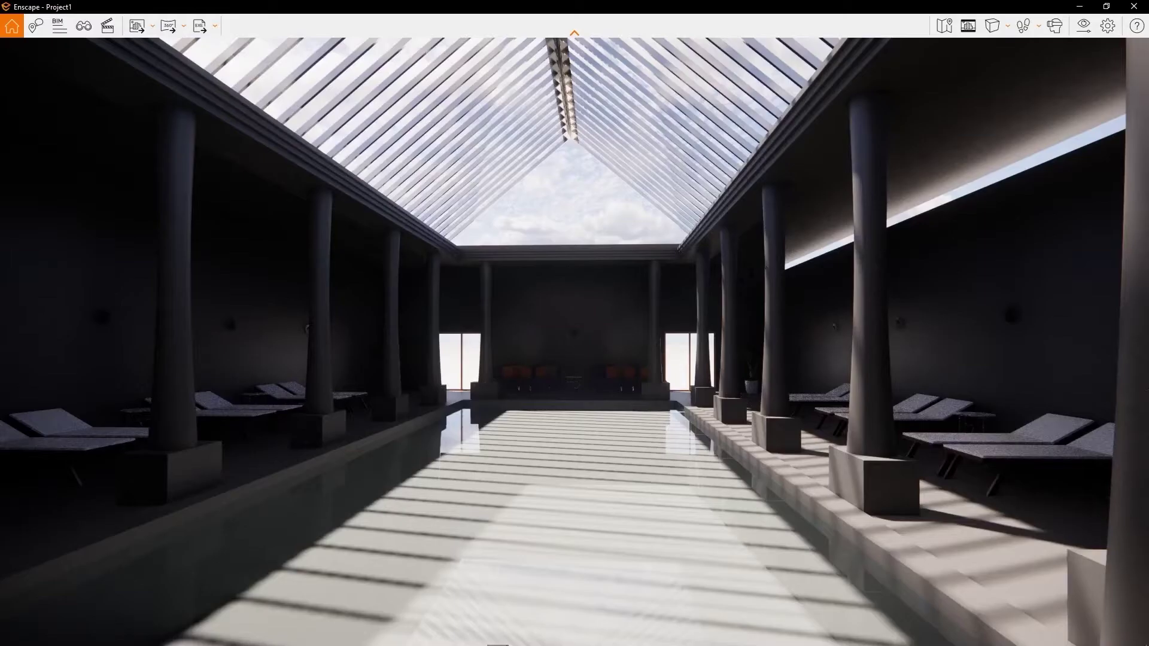
# - Turn and fly the Enscape camera above the roof to see the whole glass roof
pyautogui.moveTo(574, 323); pyautogui.dragTo(359, 323)
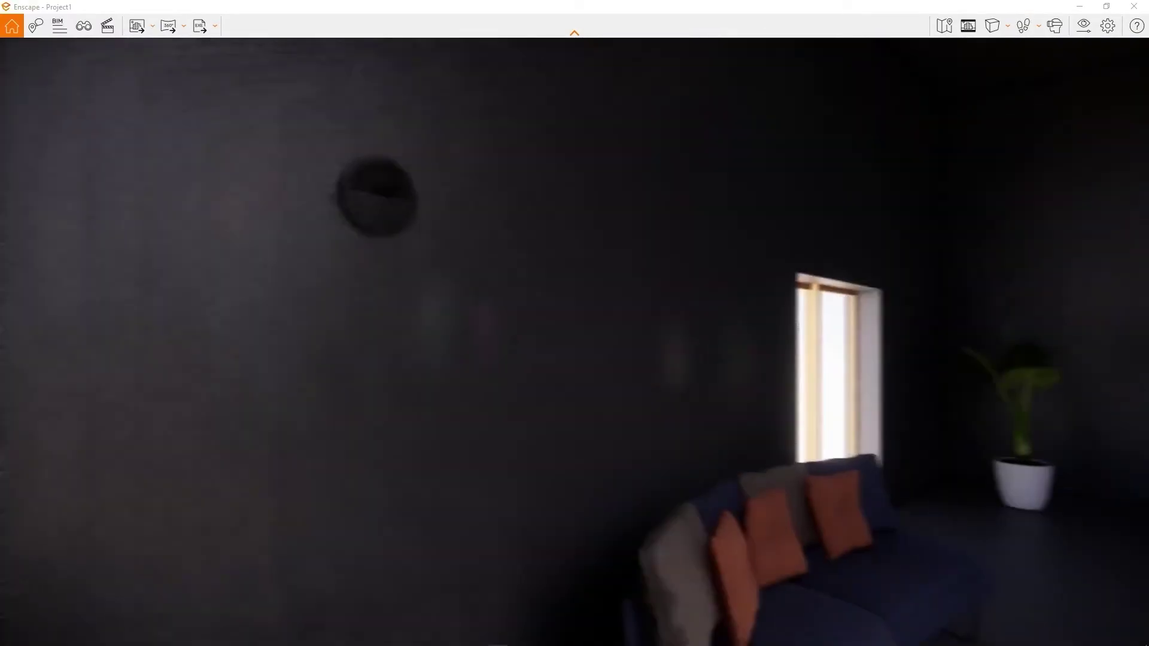
pyautogui.press('e')
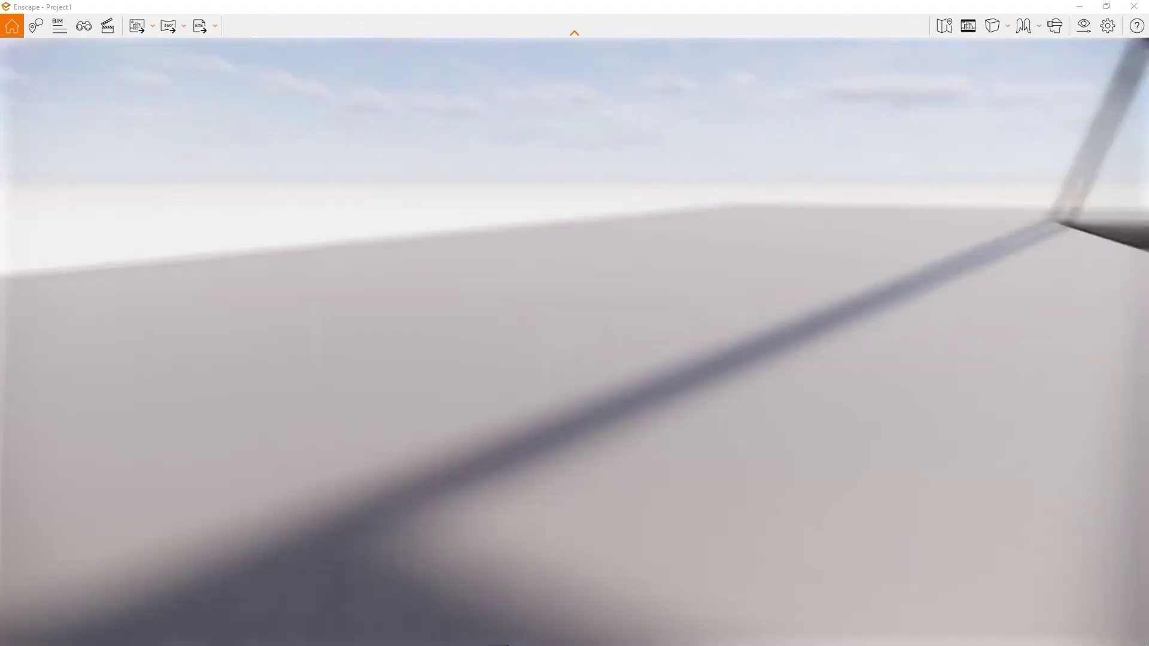
pyautogui.press('s')
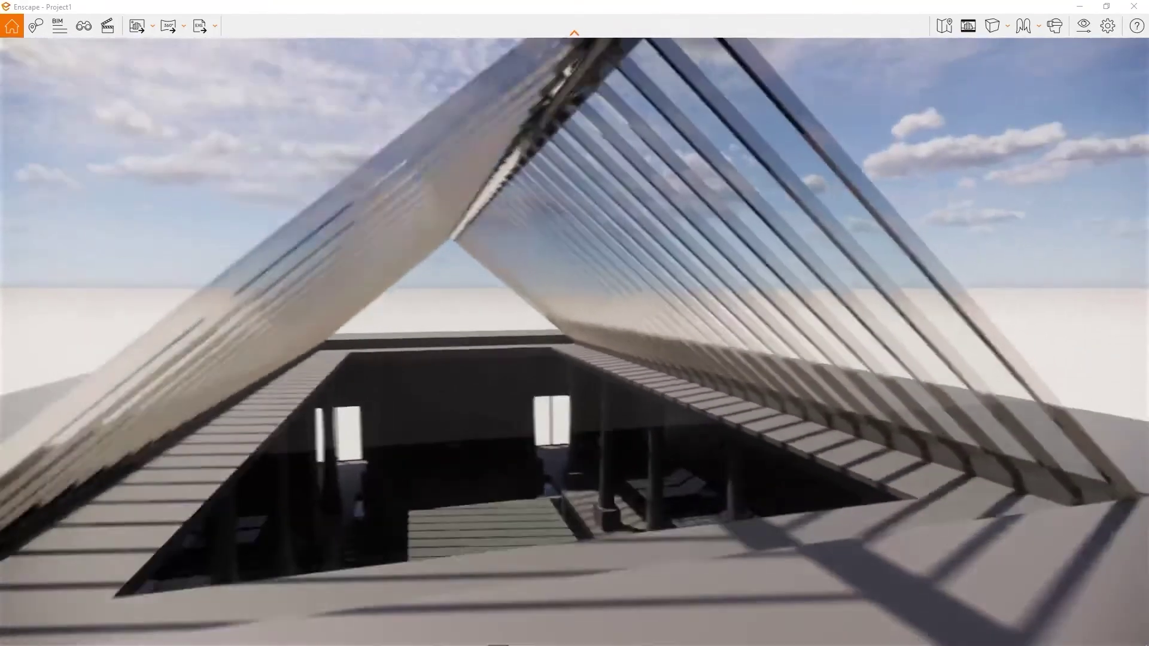
pyautogui.hotkey('alt', 'Tab')
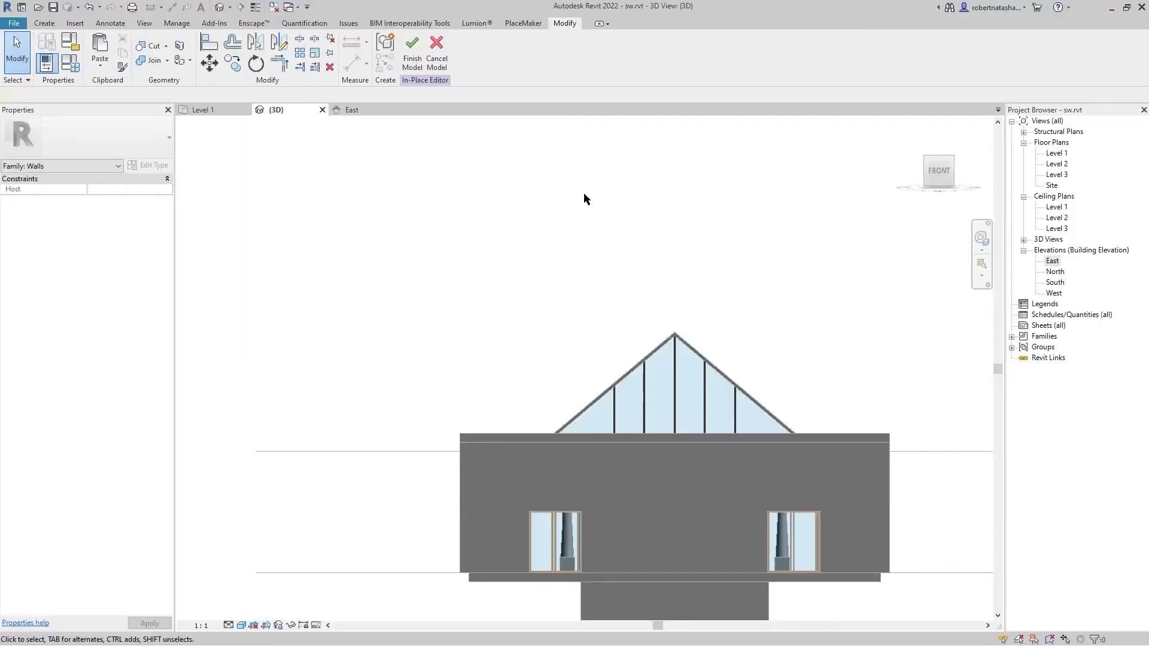
# - Finish the in-place gable model and recheck the roof in Enscape from a low side view
pyautogui.click(423, 57)
pyautogui.hotkey('alt', 'Tab')
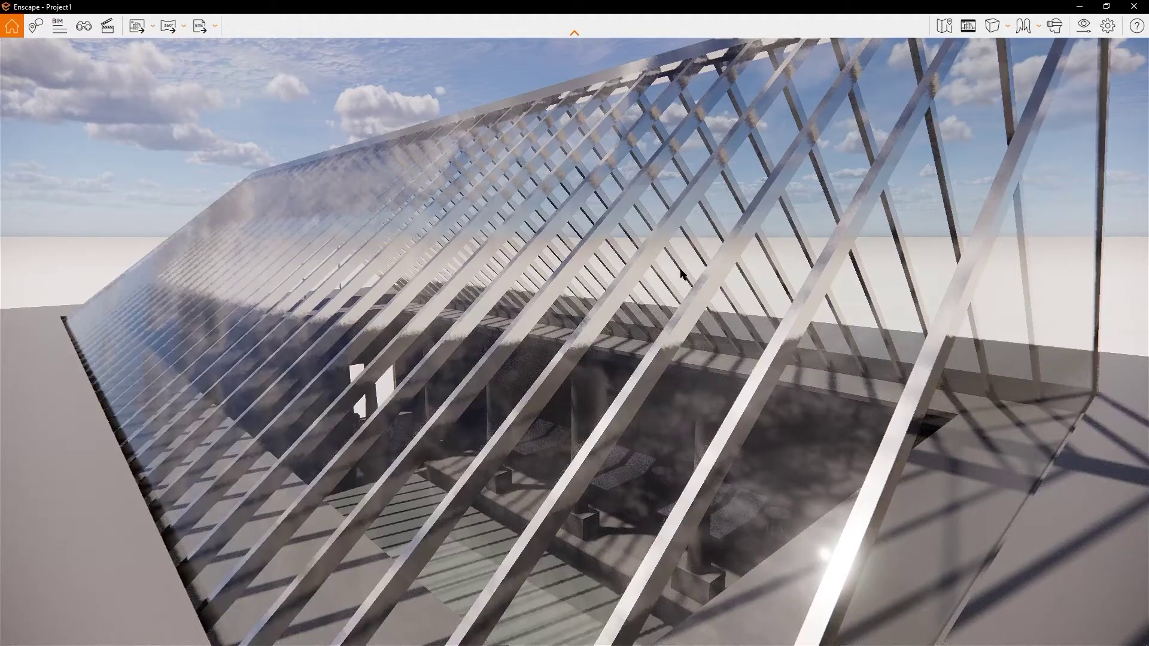
pyautogui.moveTo(645, 225); pyautogui.dragTo(538, 233)
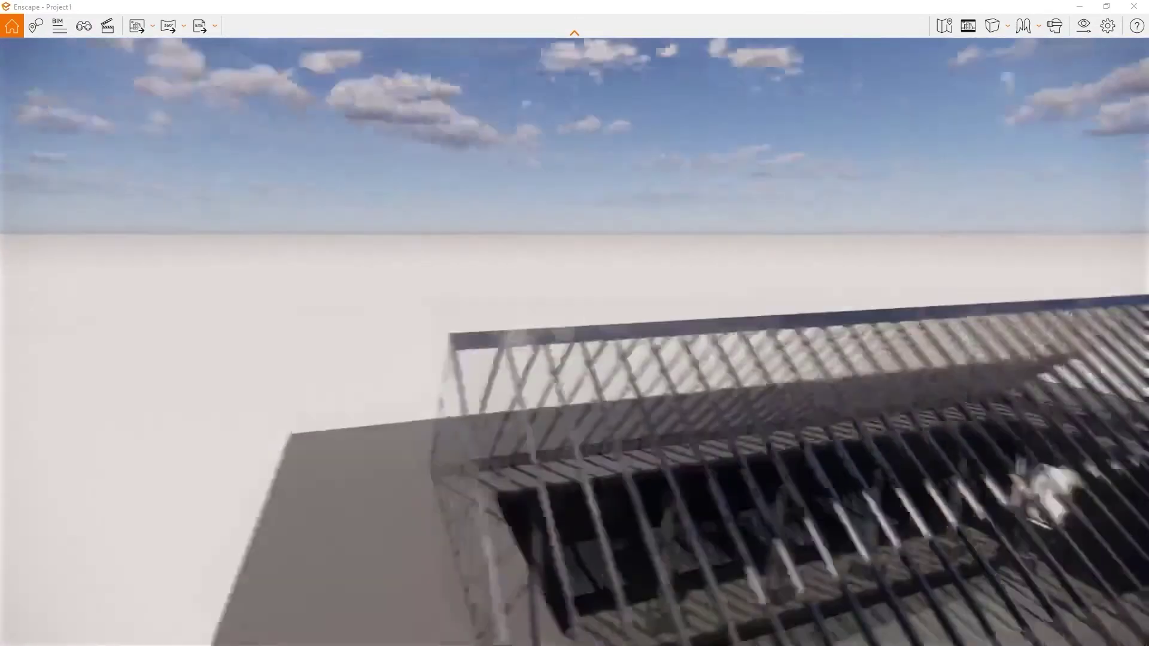
pyautogui.hotkey('alt', 'Tab')
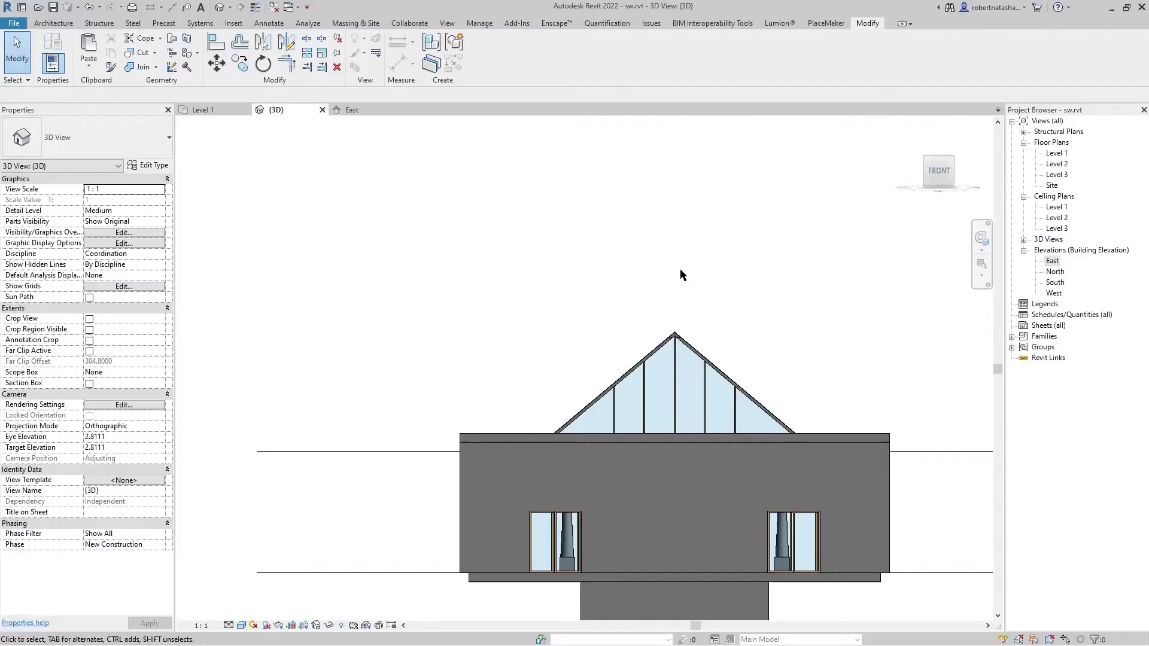
# - From the top view, mirror a copy of the gable wall across the wall midpoint
pyautogui.click(646, 401)
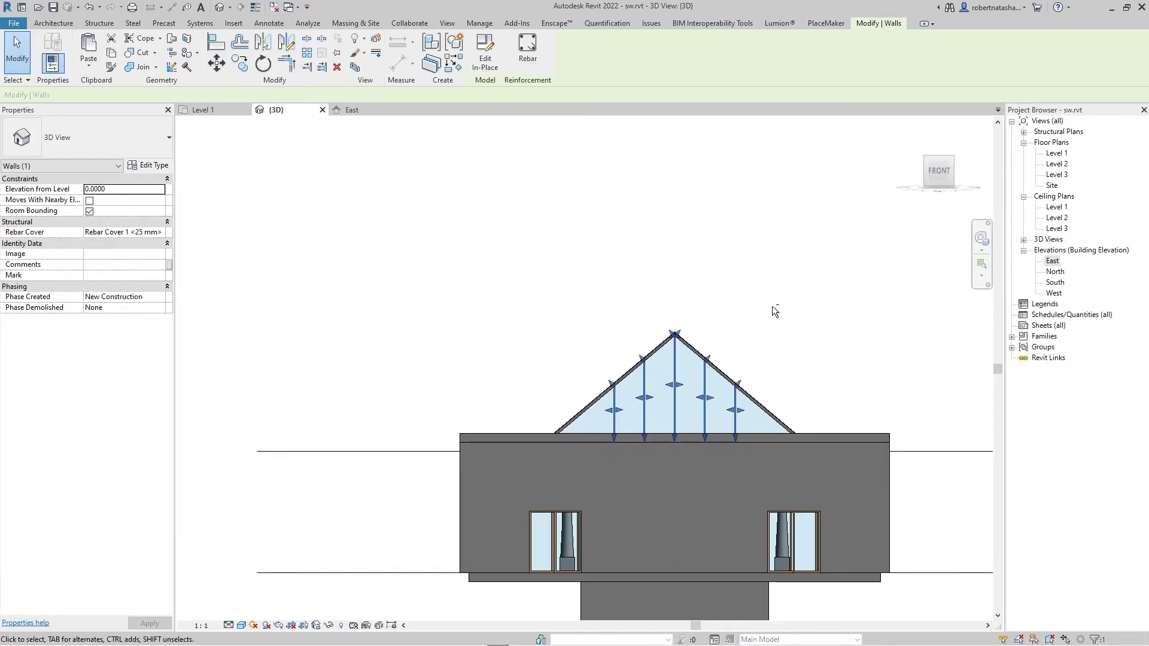
pyautogui.click(955, 160)
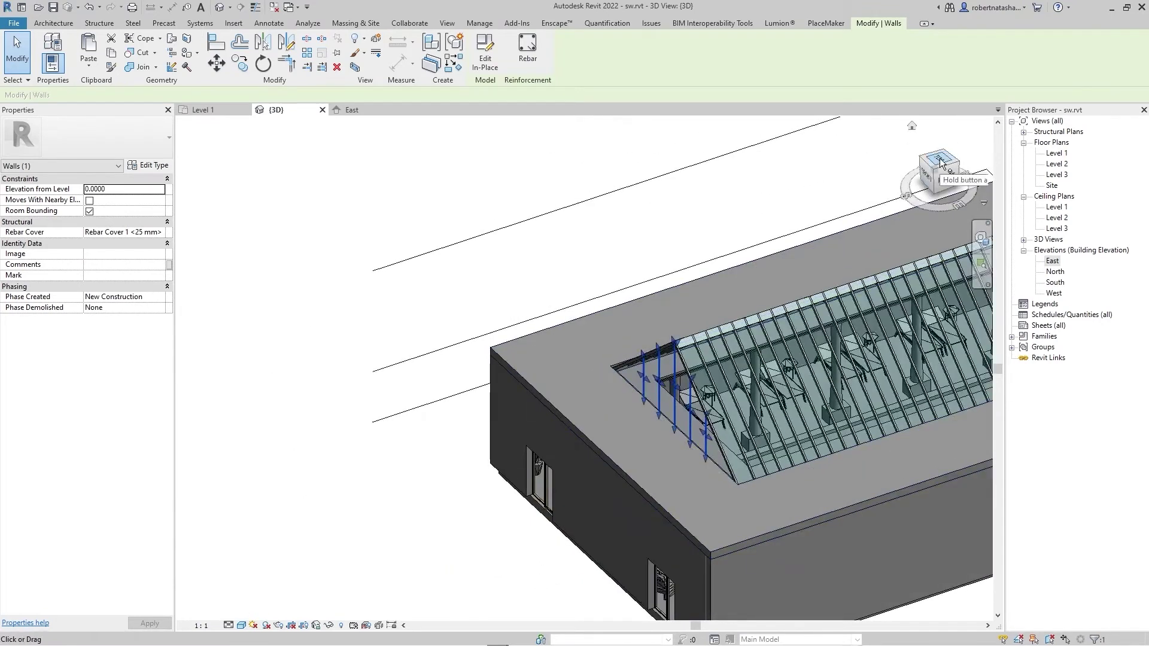
pyautogui.click(940, 160)
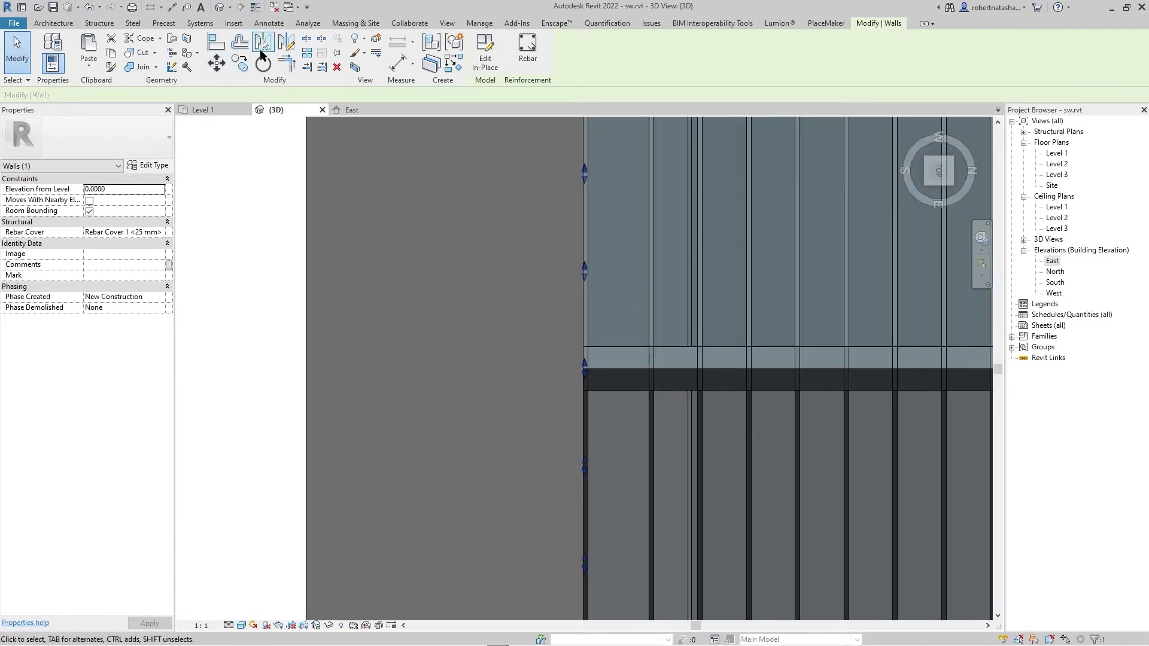
pyautogui.click(286, 42)
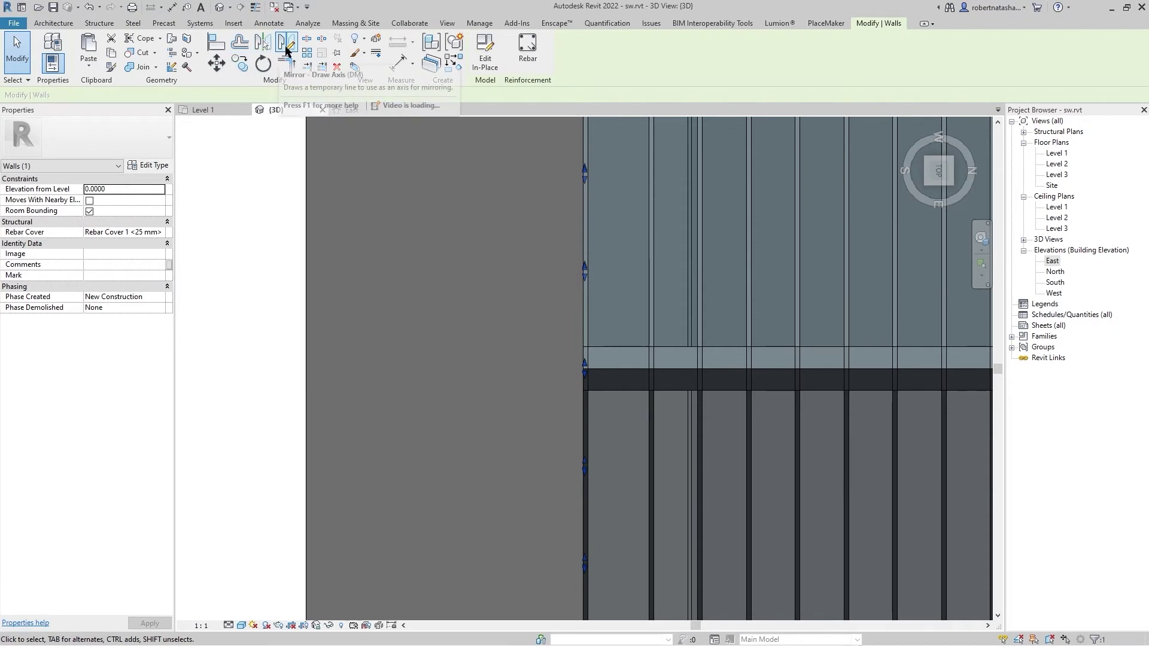
pyautogui.scroll(-5, 307, 278)
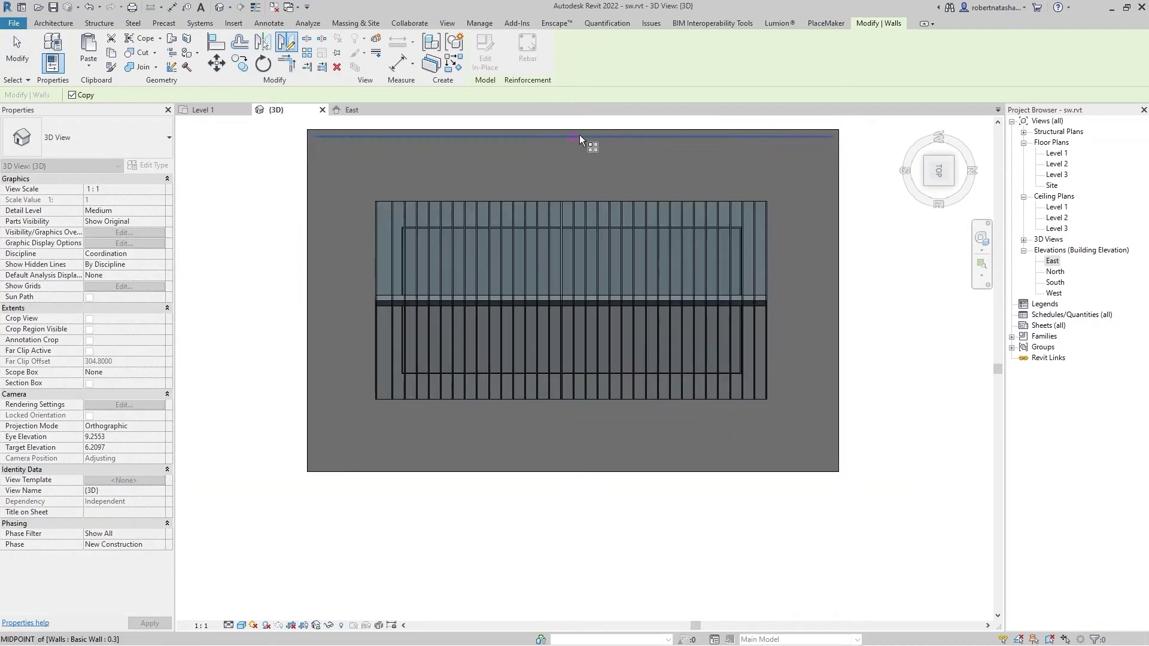
pyautogui.click(570, 148)
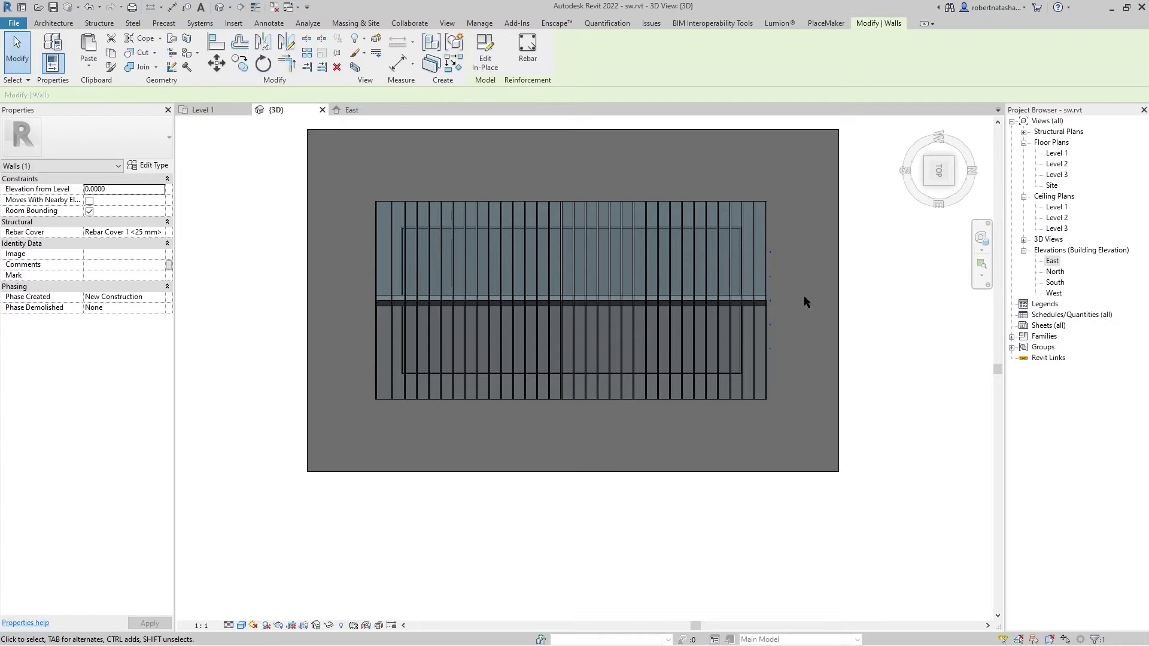
pyautogui.scroll(3, 803, 296)
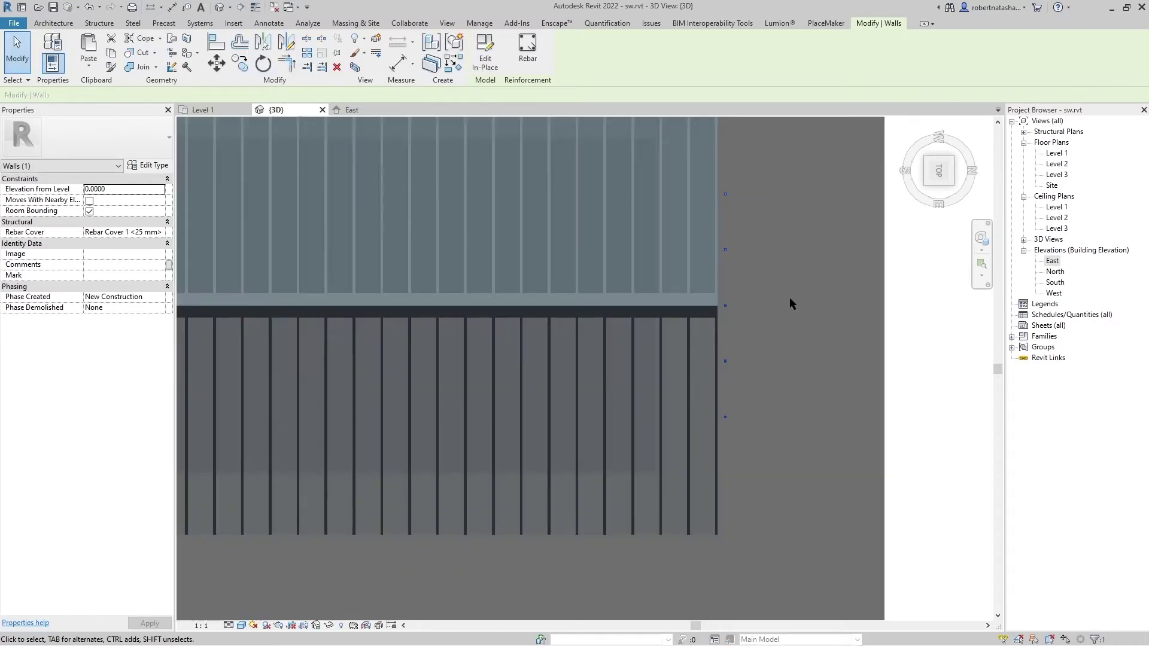
# - Move the mirrored gable copy to the roof edge and check it in Enscape
pyautogui.click(216, 63)
pyautogui.scroll(2, 730, 287)
pyautogui.scroll(3, 724, 323)
pyautogui.scroll(2, 715, 359)
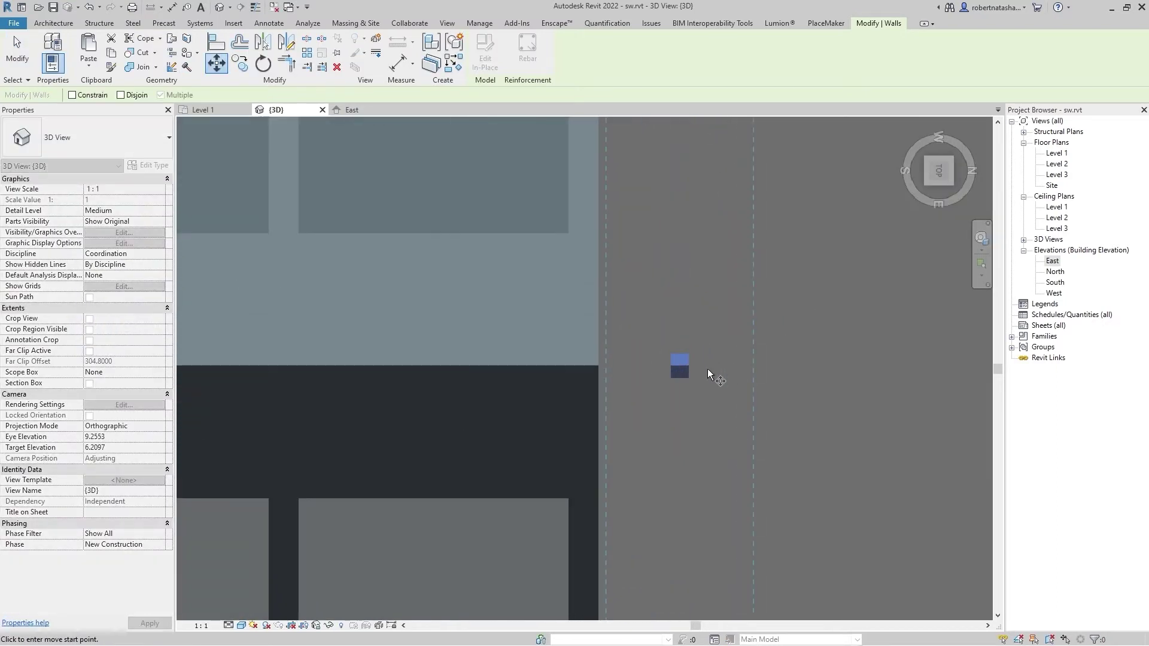
pyautogui.click(595, 371)
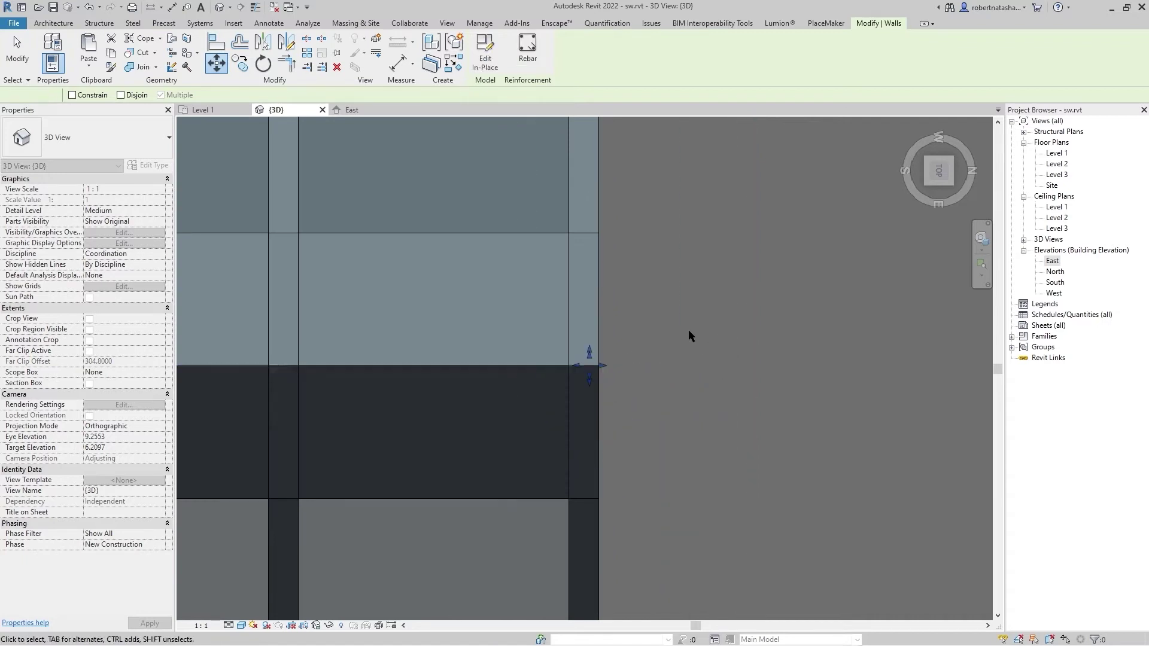
pyautogui.press('Escape')
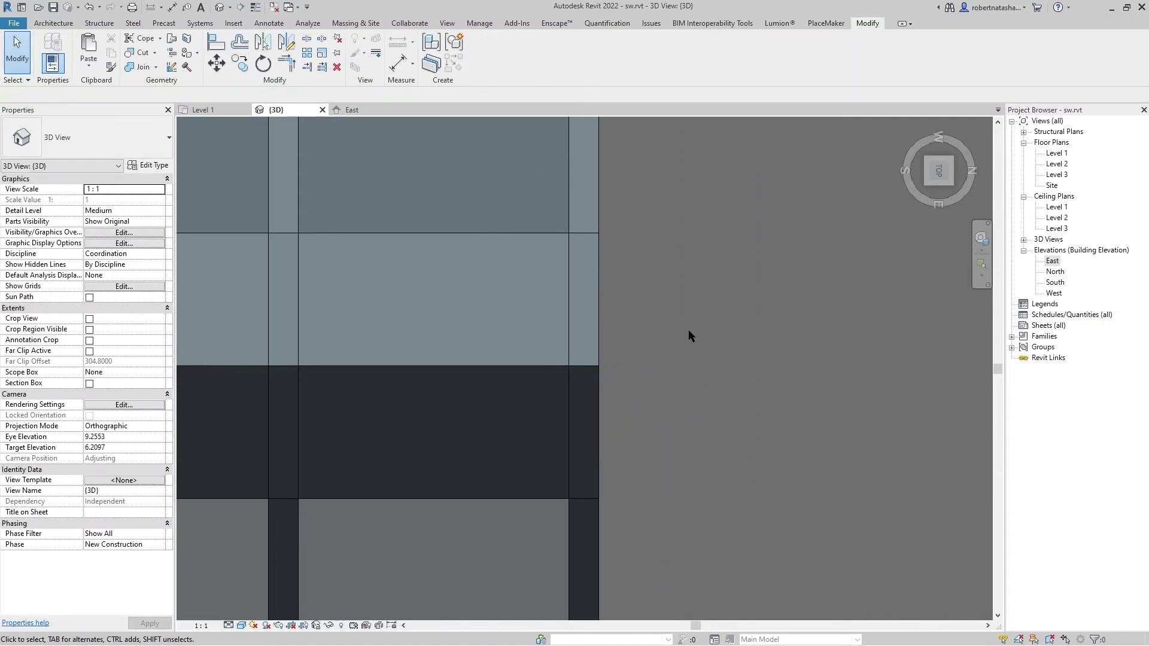
pyautogui.hotkey('alt', 'Tab')
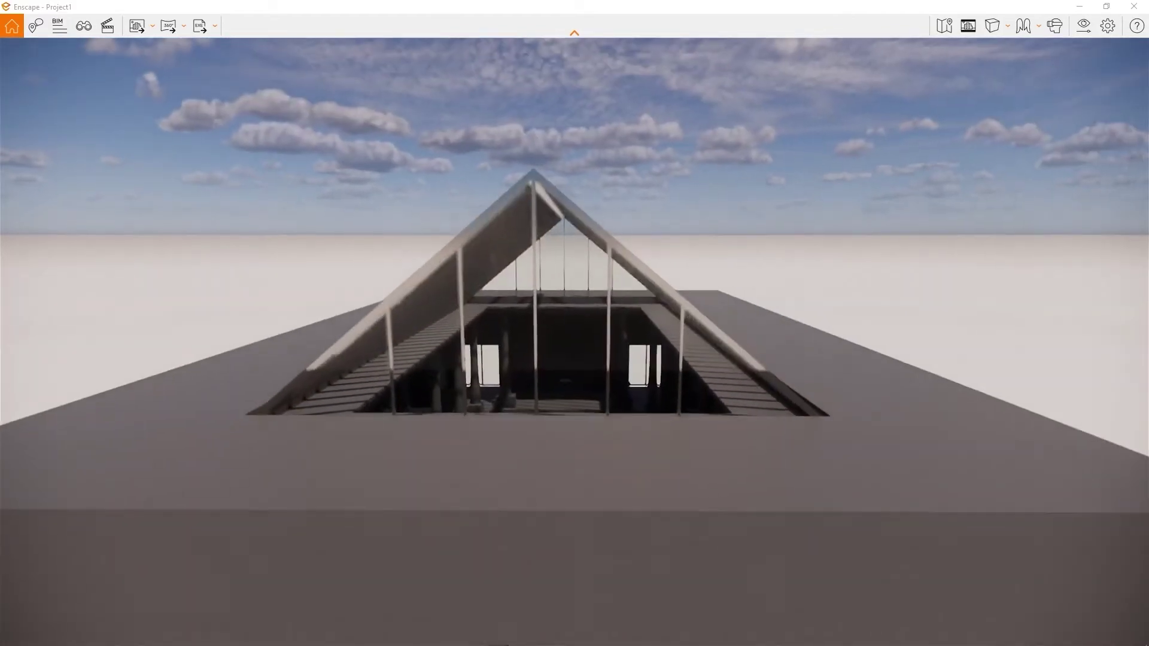
pyautogui.hotkey('alt', 'Tab')
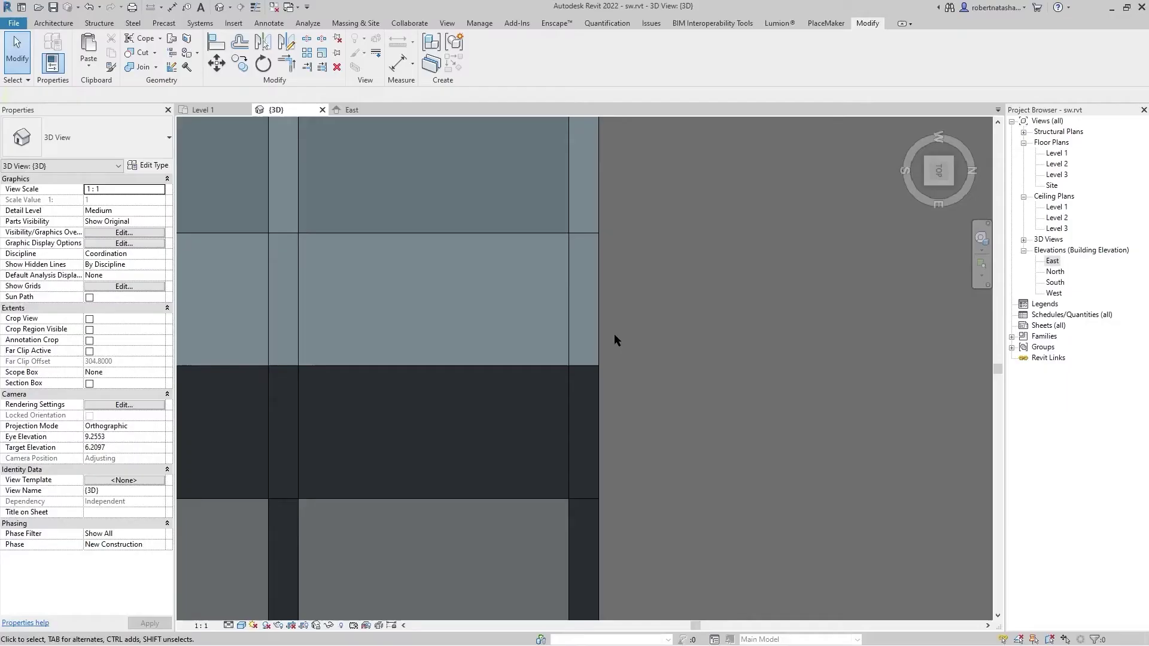
# - Zoom and orbit to the skylight, then Tab-cycle through the gable roof and wall at its edge
pyautogui.scroll(-5, 612, 347)
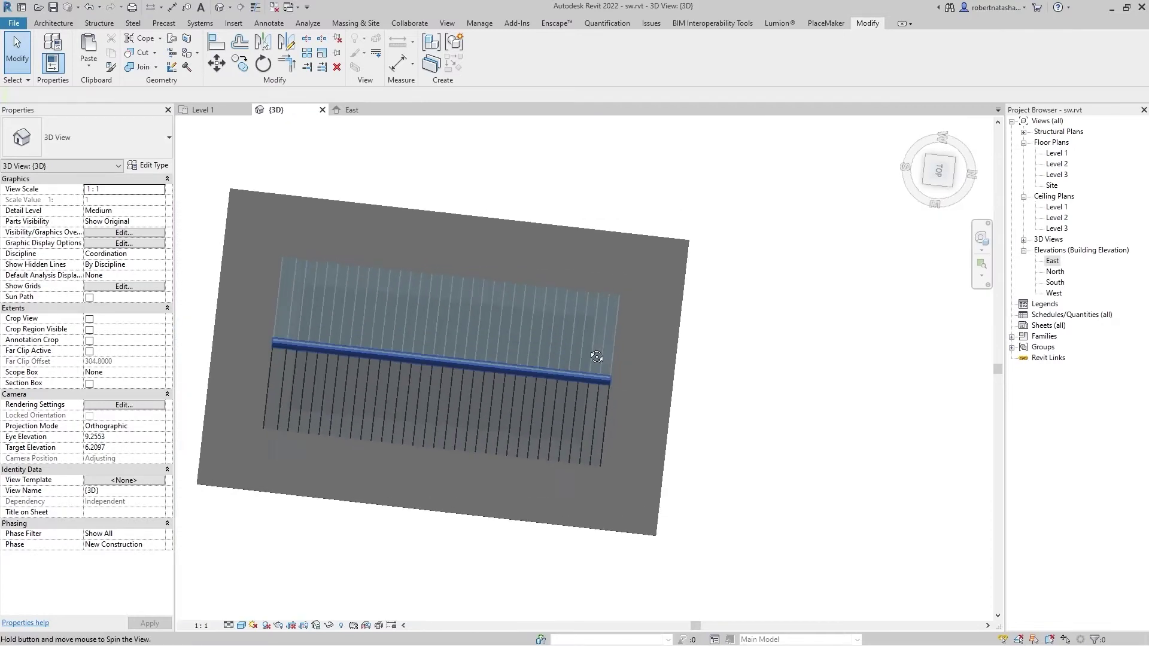
pyautogui.keyDown('shift'); pyautogui.moveTo(612, 350); pyautogui.dragTo(587, 287, button='middle'); pyautogui.keyUp('shift')
pyautogui.scroll(3, 532, 418)
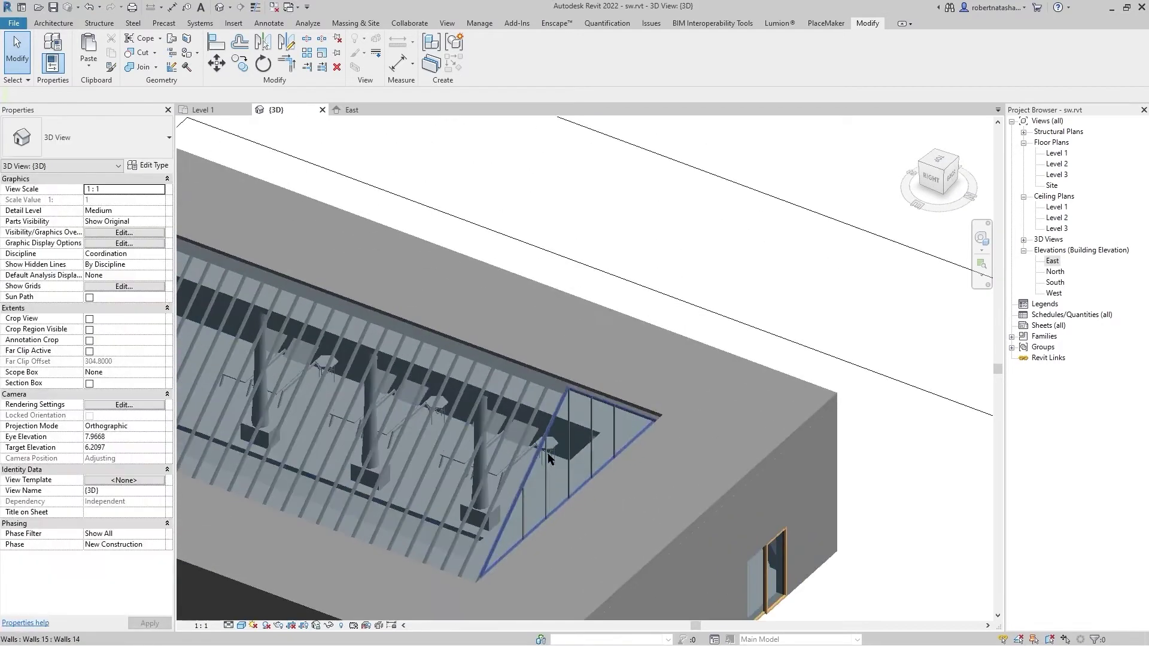
pyautogui.click(527, 380)
pyautogui.press('Tab')
pyautogui.click(526, 380)
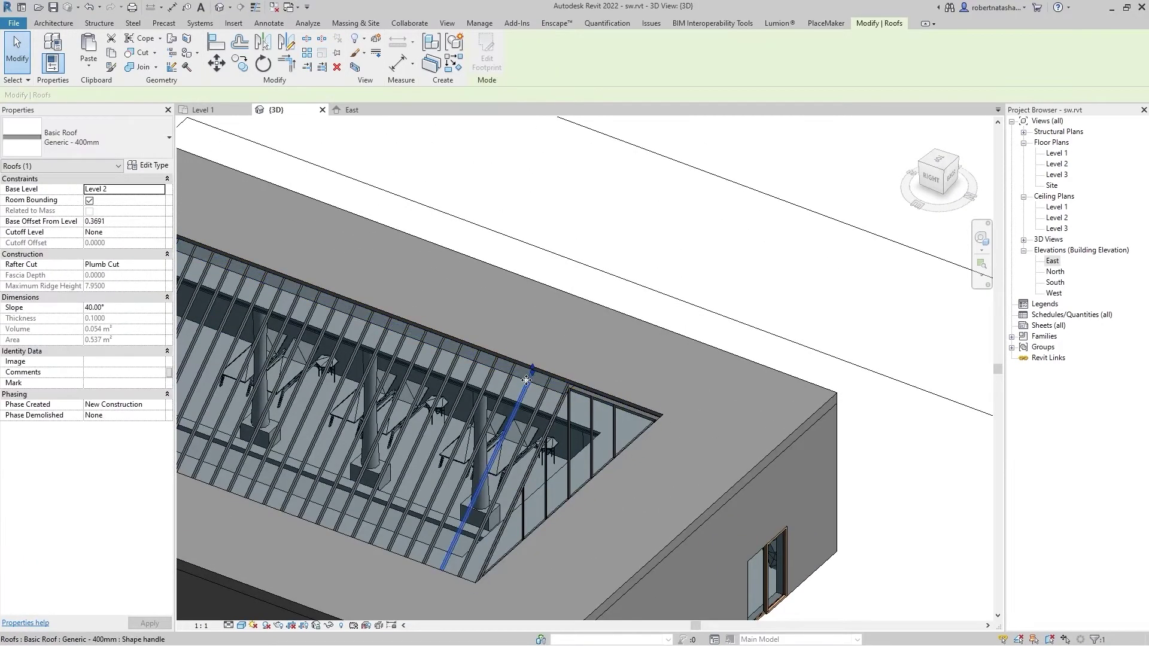
pyautogui.click(534, 386)
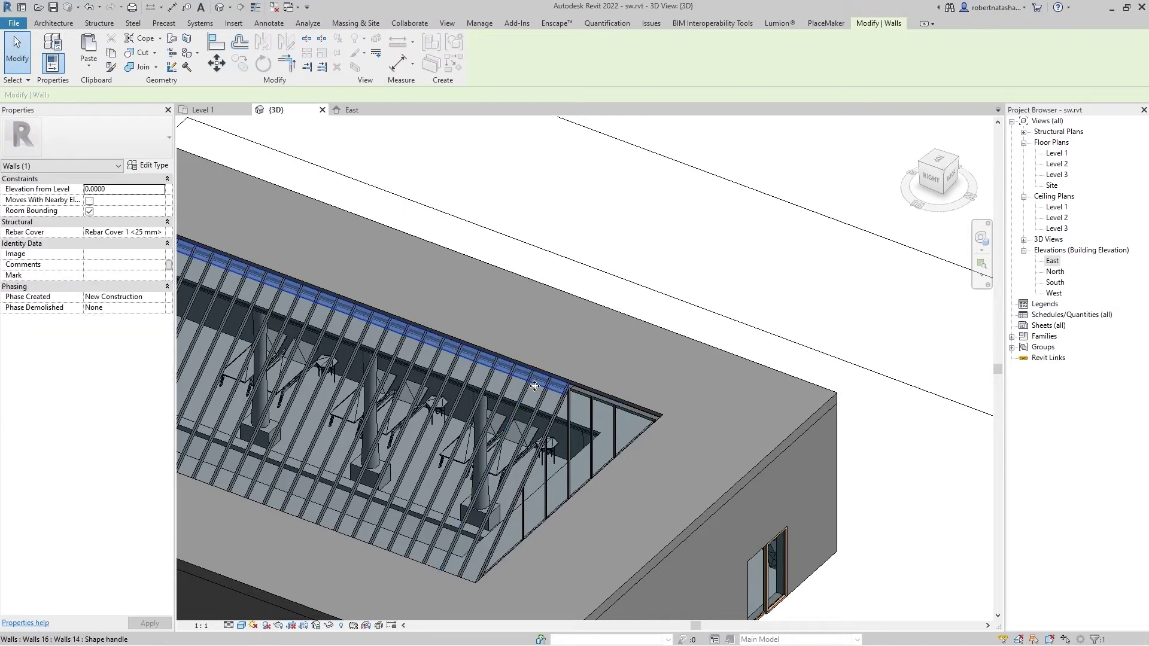
pyautogui.press('Escape')
pyautogui.scroll(4, 421, 568)
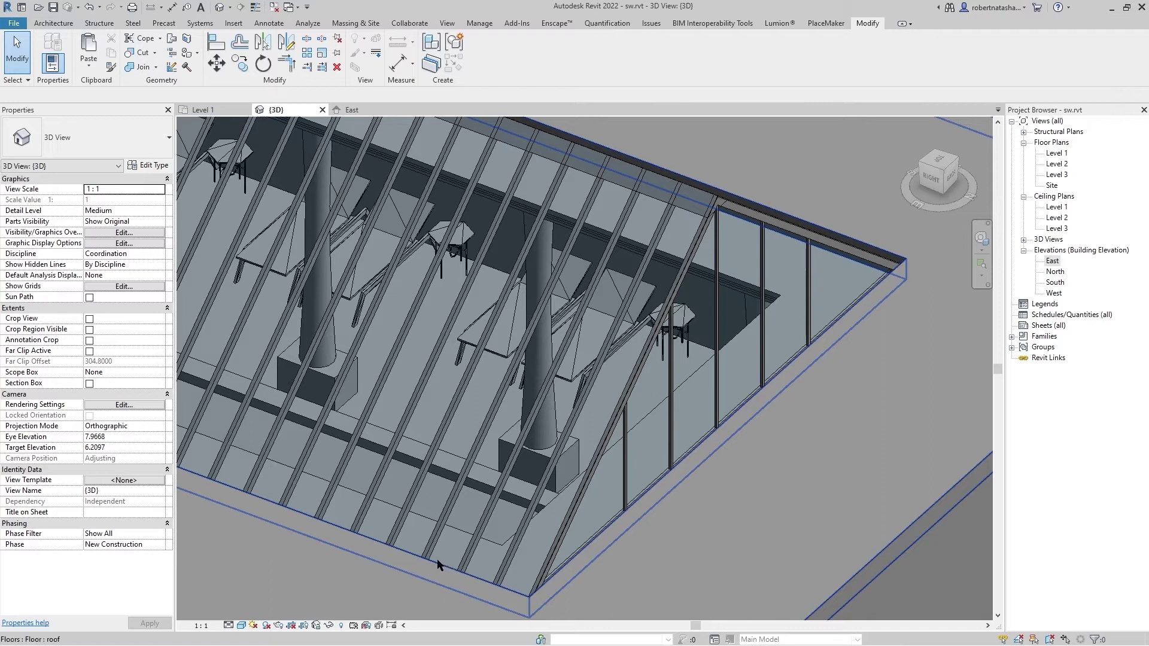
# - Select the 'roof' floor around the skylight and open its structure layer's material browser
pyautogui.click(468, 441)
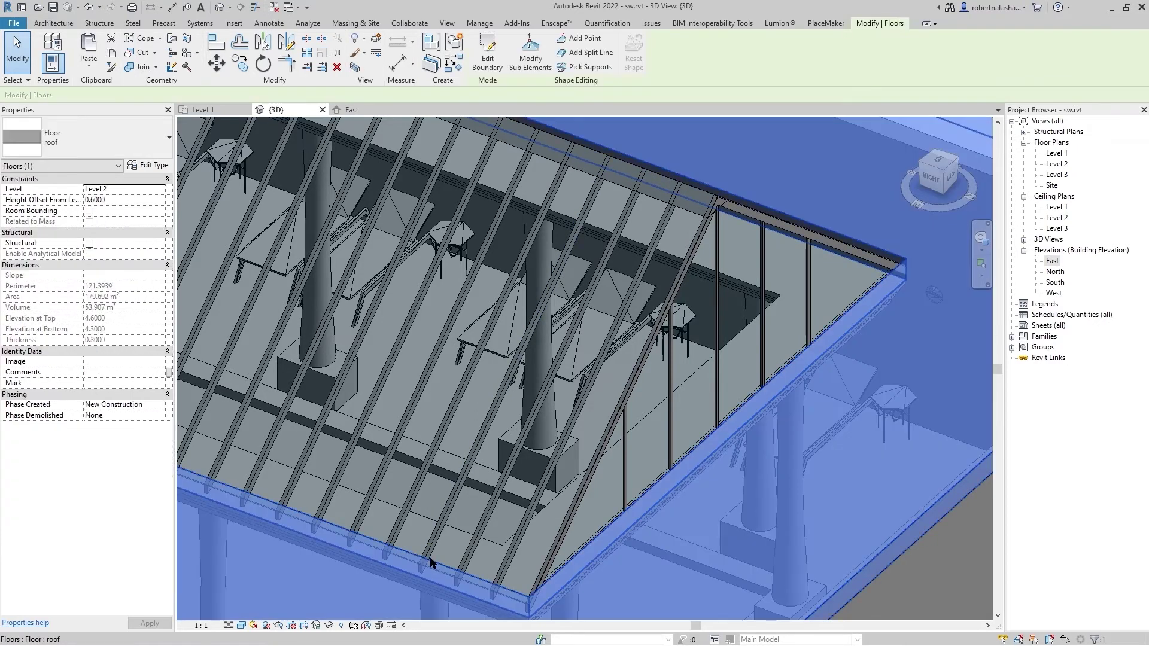
pyautogui.scroll(-5, 469, 441)
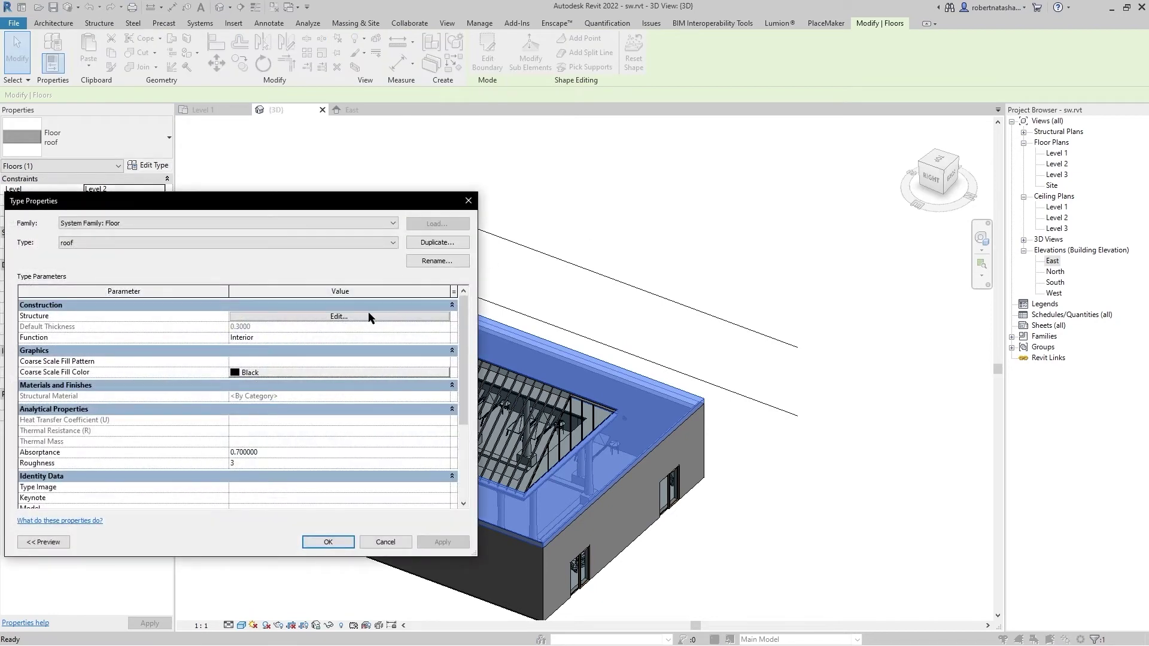
pyautogui.click(369, 317)
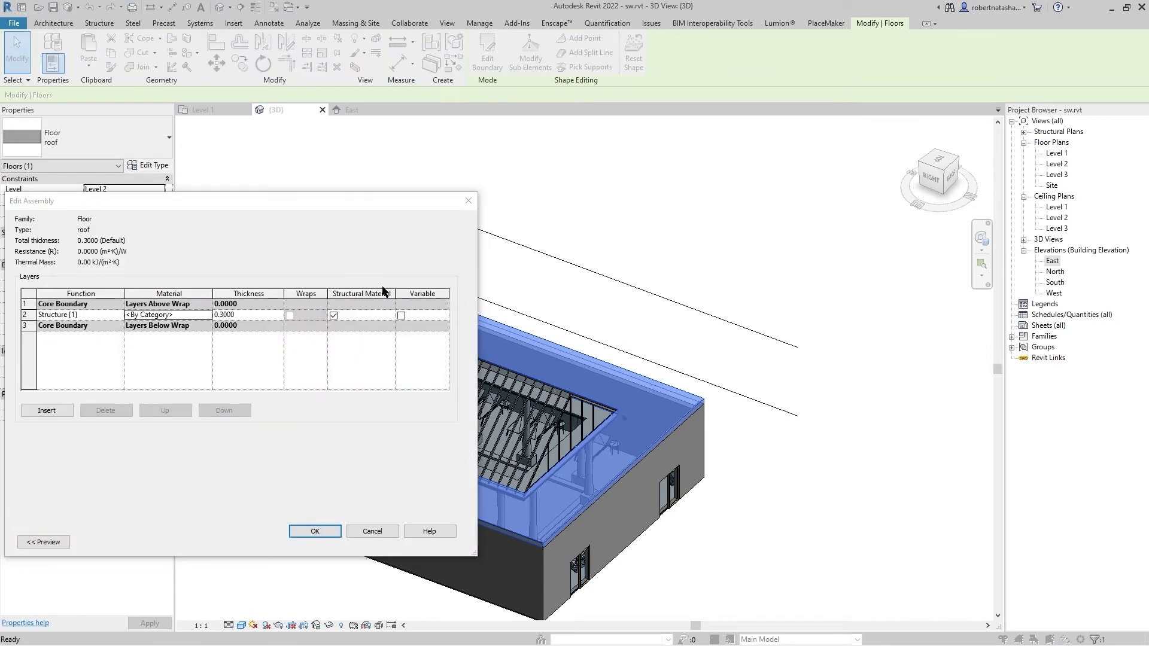
pyautogui.click(207, 315)
pyautogui.write('white')
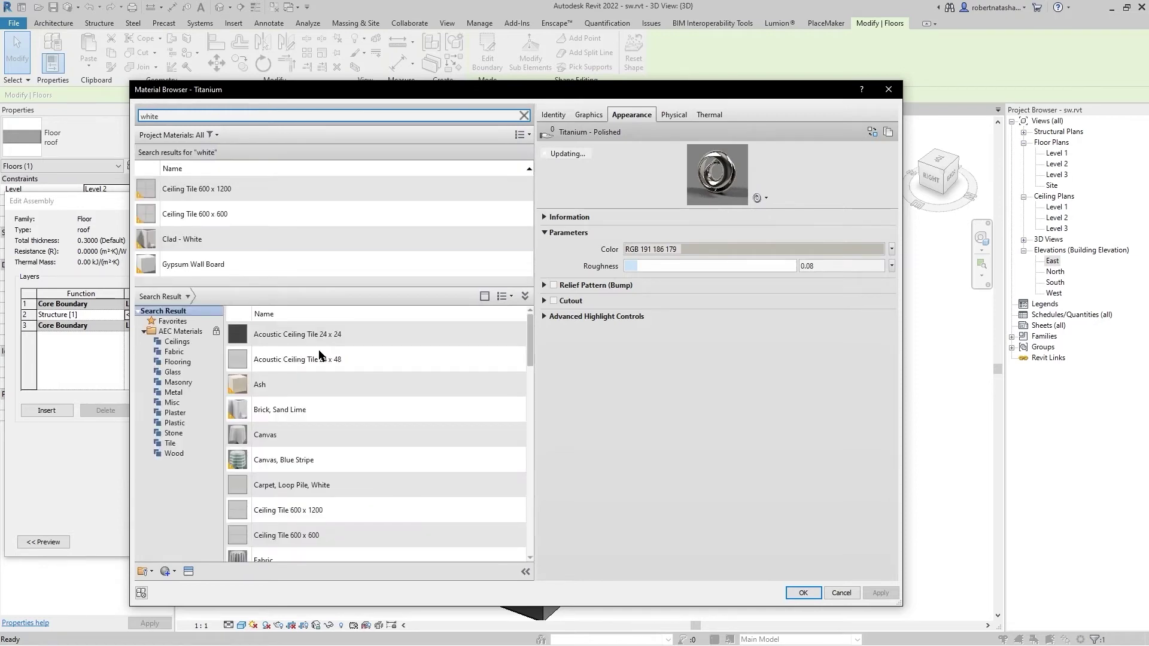
# - Add Quartz Countertop, White to the structure layer and confirm the floor type settings
pyautogui.scroll(-3, 335, 433)
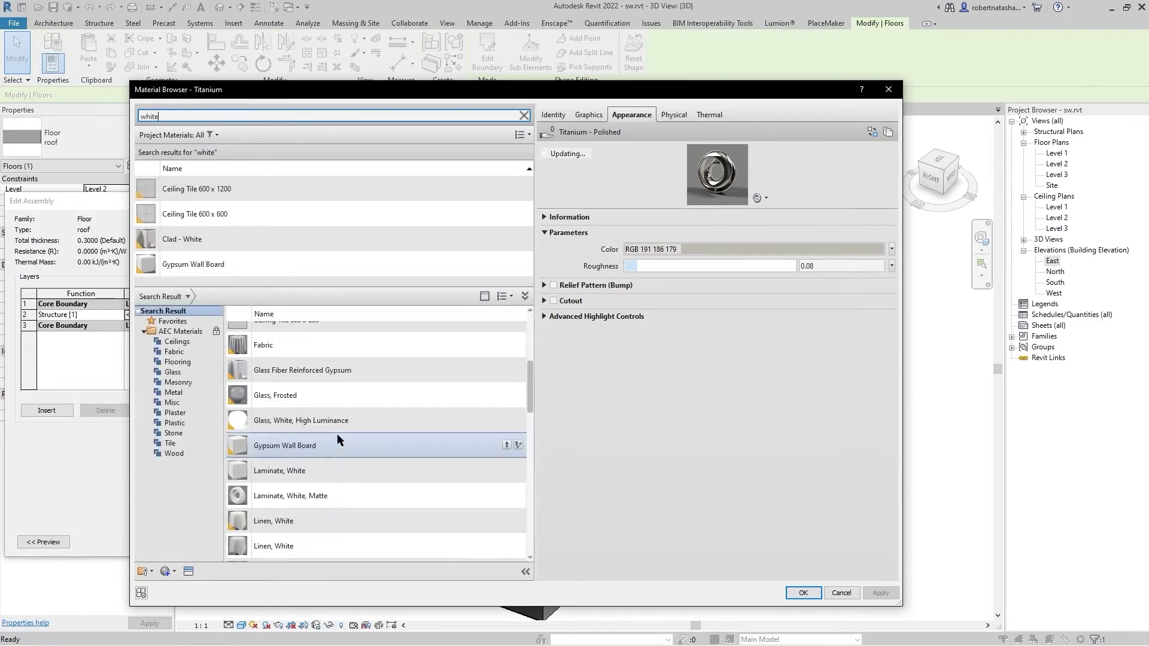
pyautogui.scroll(-1, 336, 437)
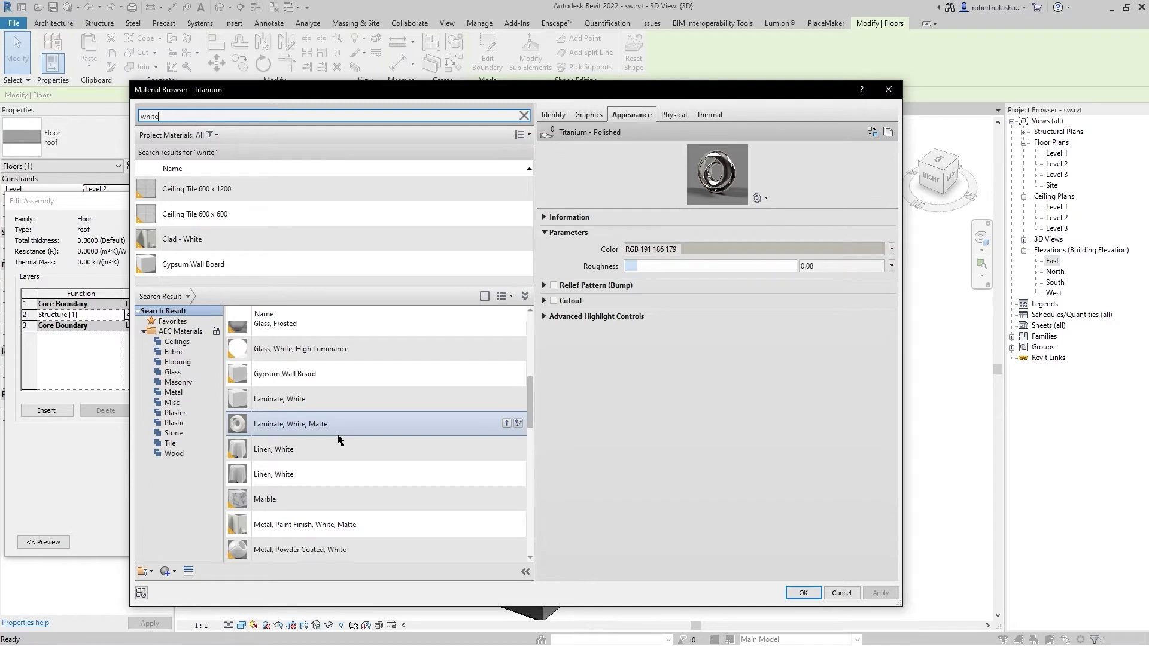
pyautogui.scroll(-3, 337, 433)
pyautogui.scroll(-3, 336, 433)
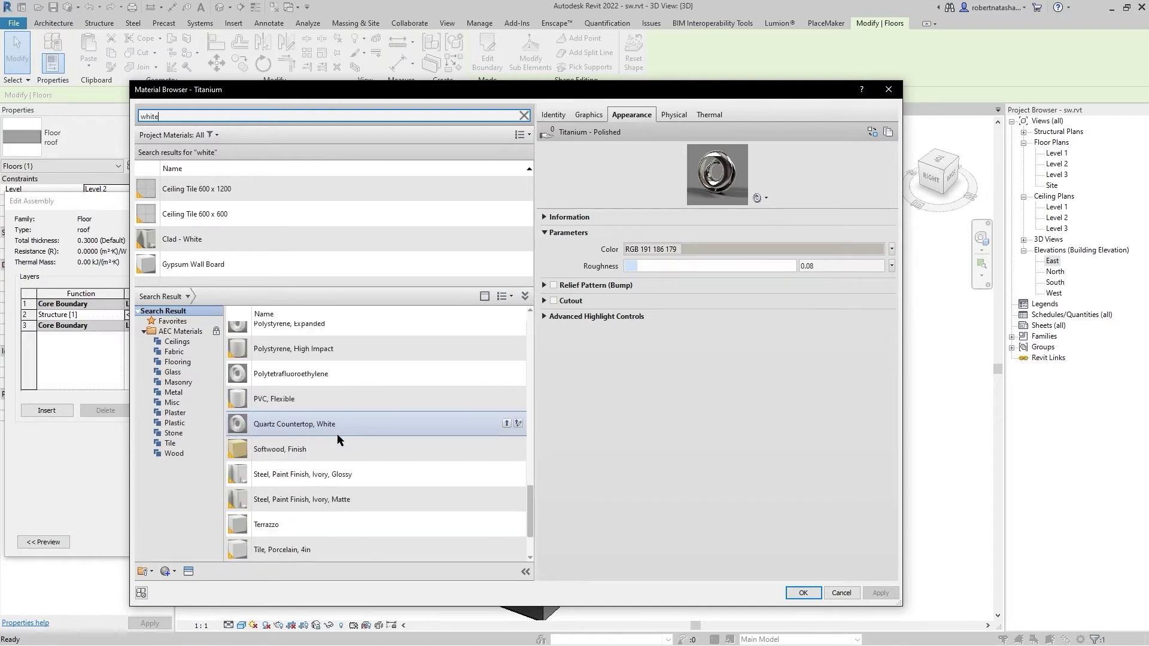
pyautogui.scroll(-3, 337, 439)
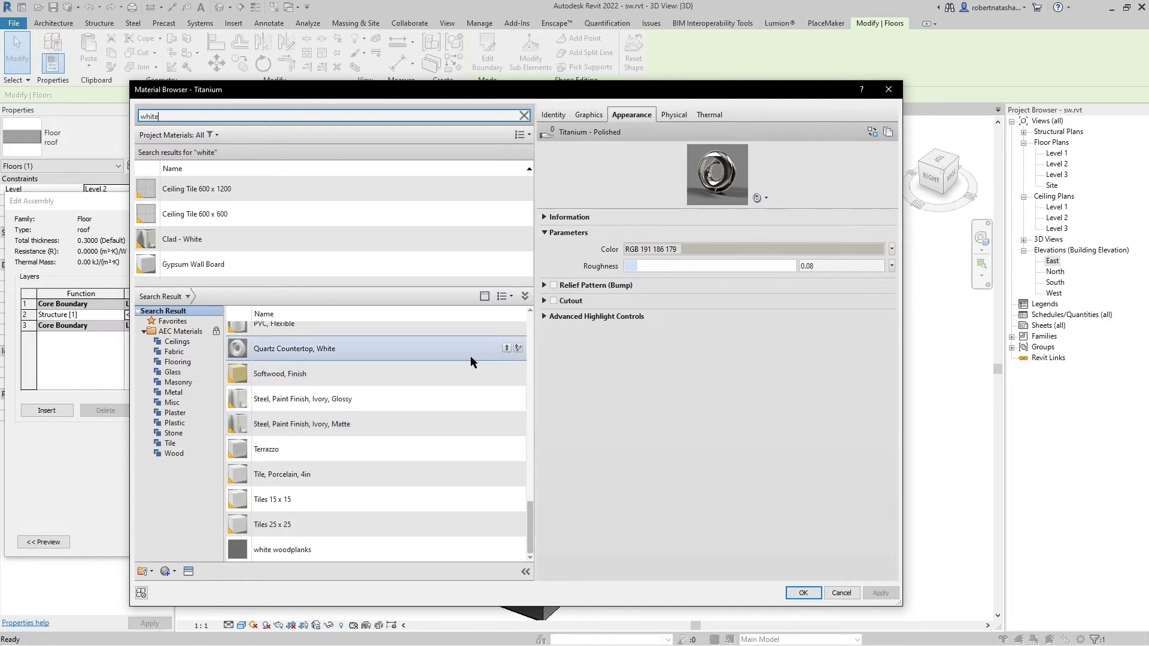
pyautogui.click(506, 349)
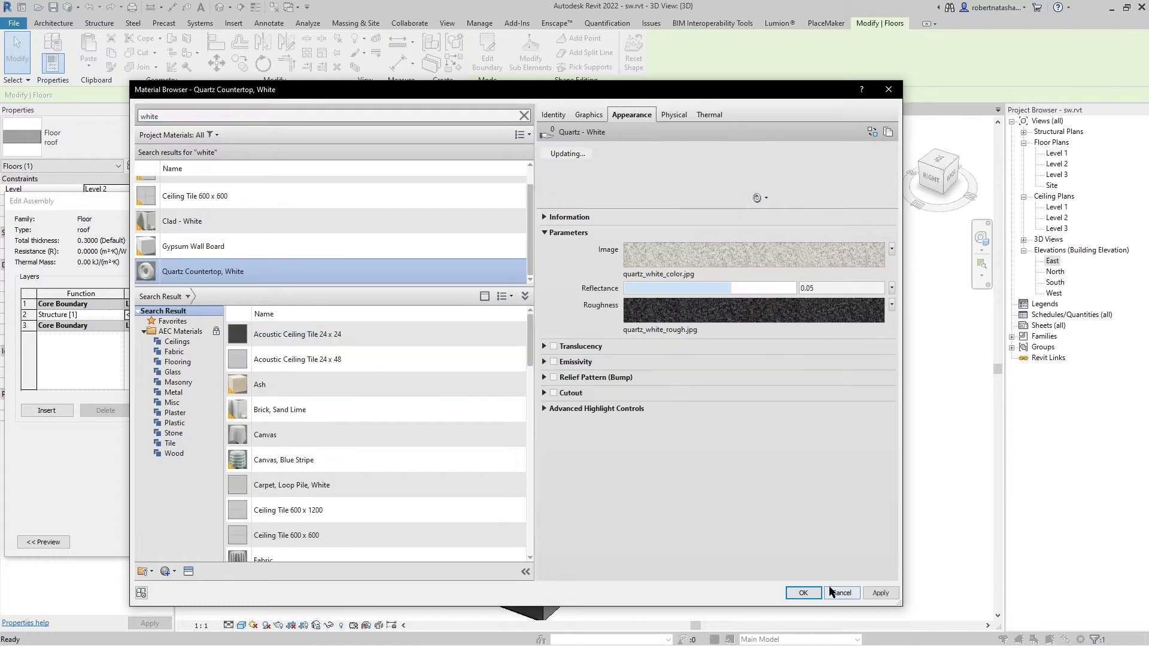
pyautogui.moveTo(612, 209); pyautogui.dragTo(634, 443)
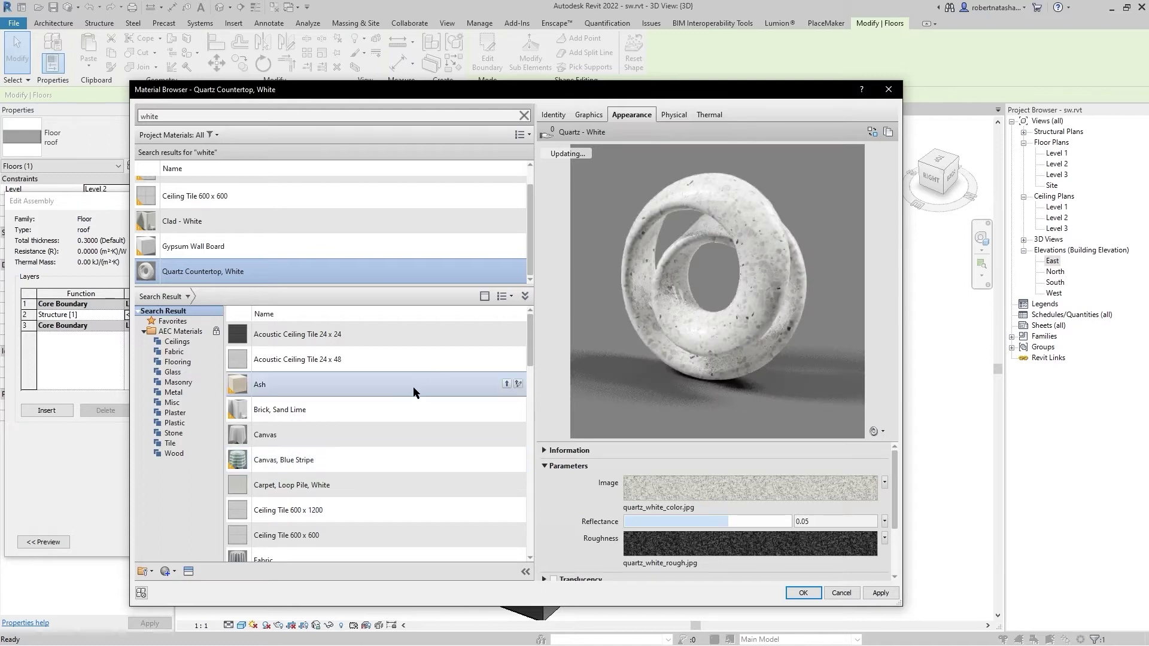
pyautogui.scroll(-1, 316, 491)
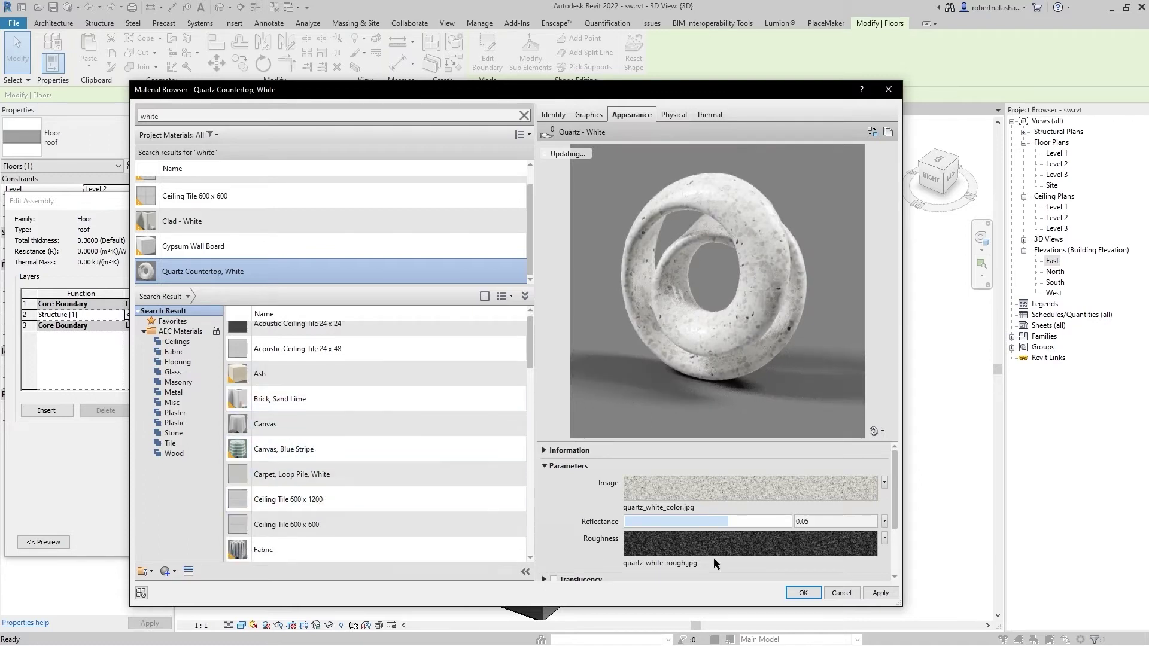
pyautogui.click(826, 594)
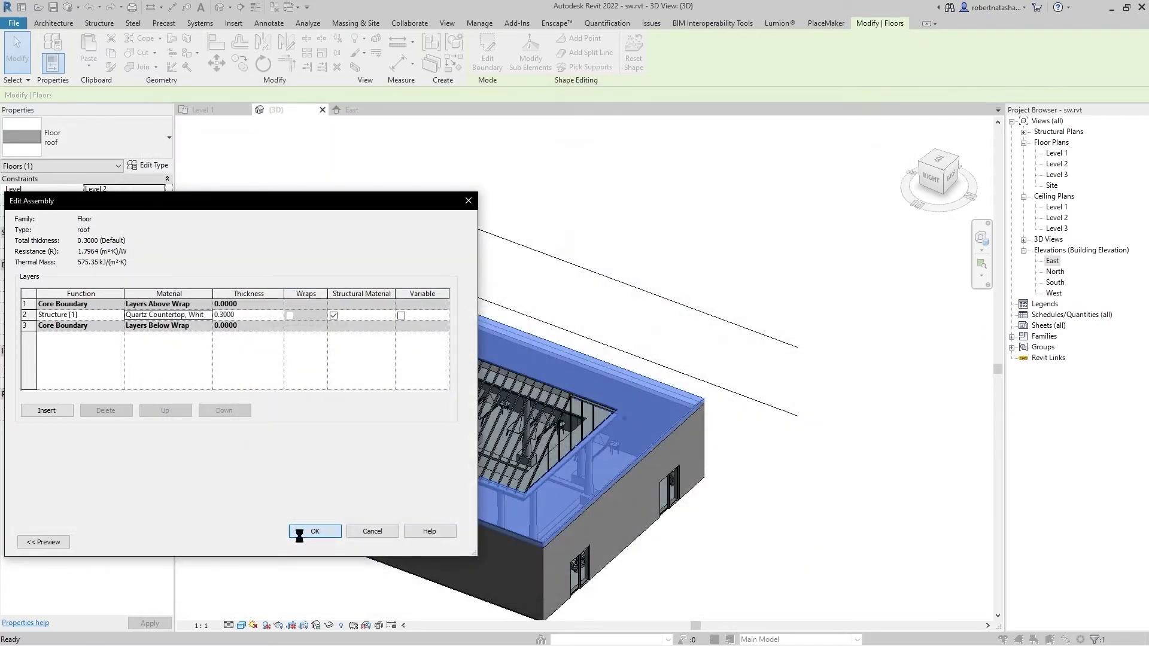
pyautogui.click(325, 610)
pyautogui.click(316, 588)
pyautogui.hotkey('alt', 'Tab')
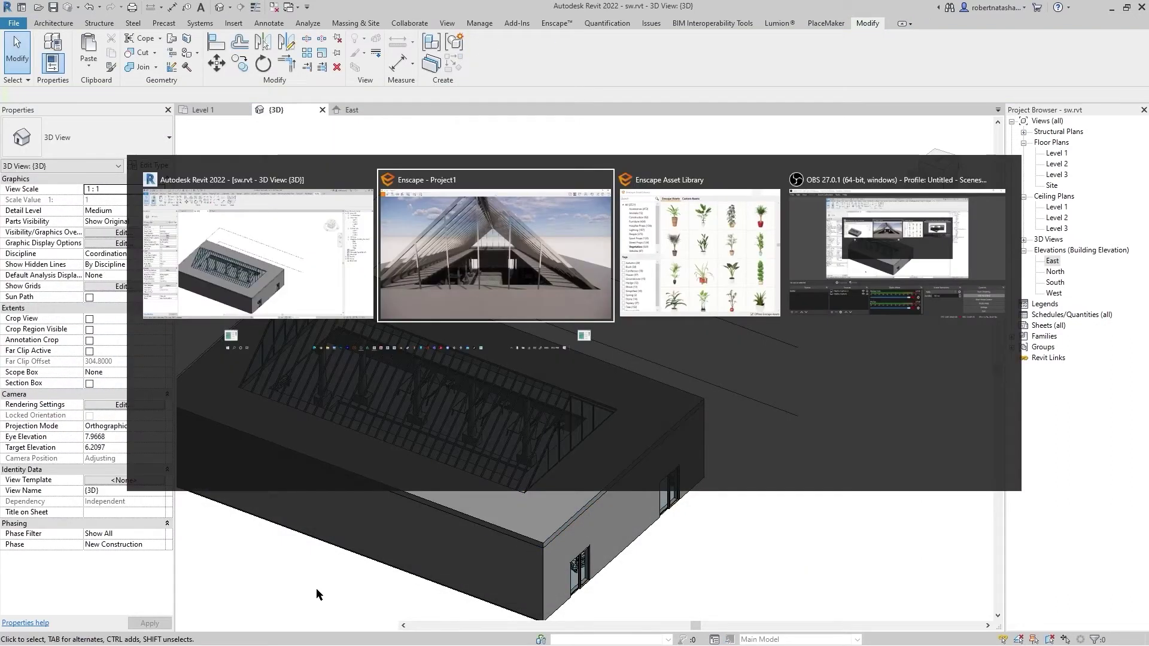
pyautogui.hotkey('alt', 'Tab')
pyautogui.click(486, 304)
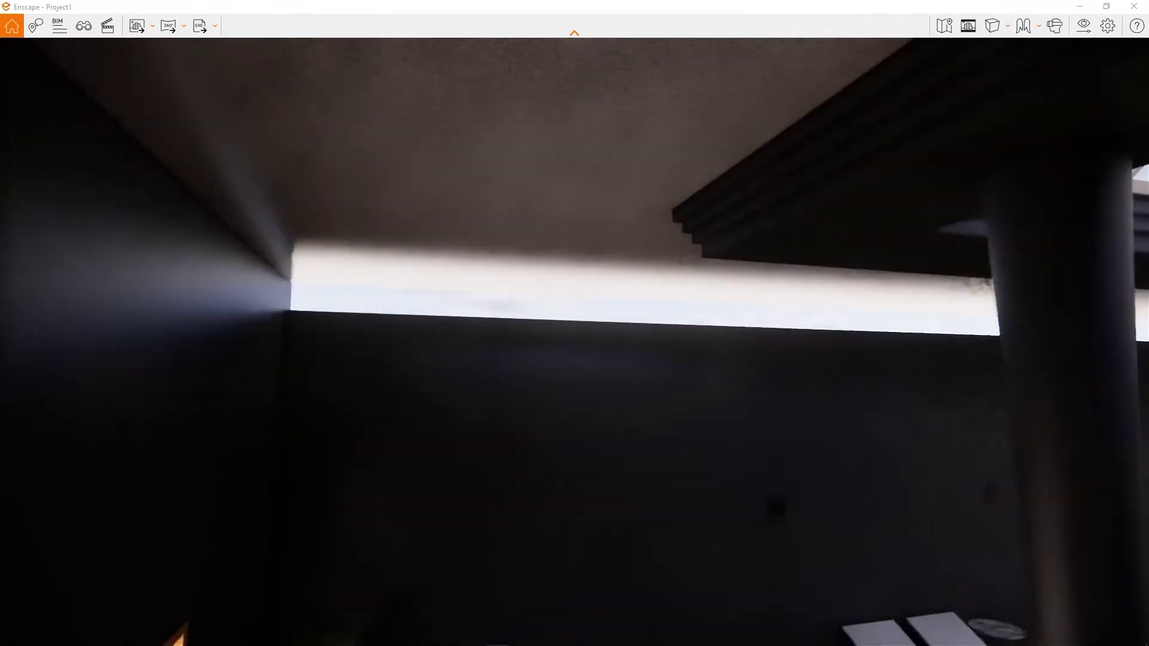
pyautogui.hotkey('alt', 'Tab')
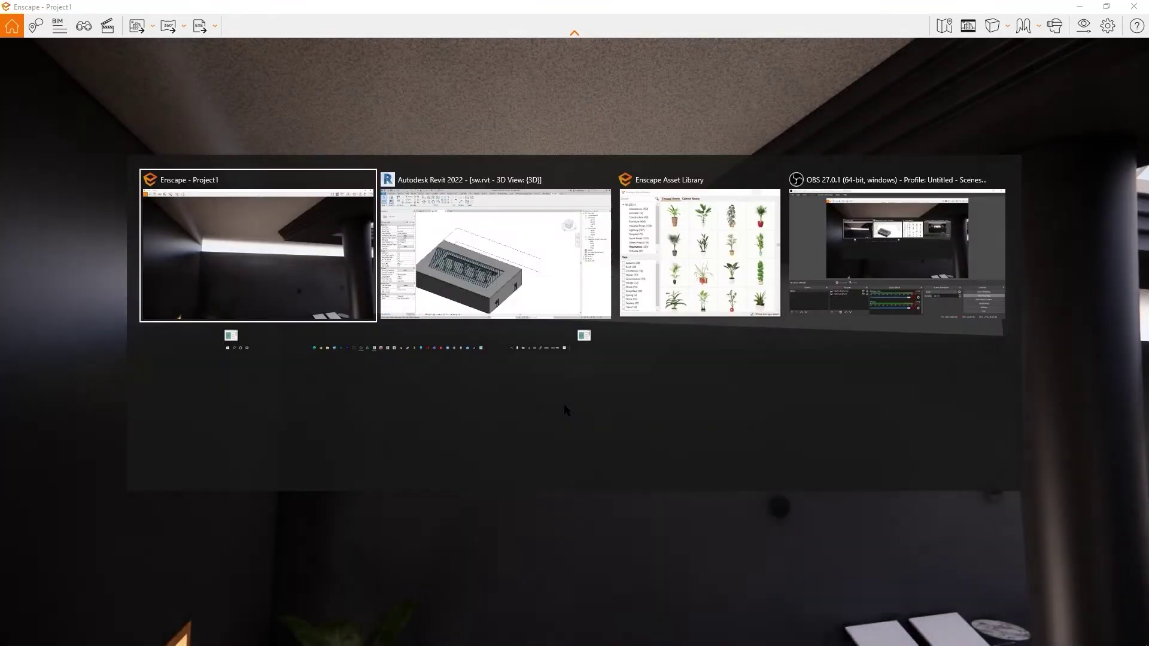
pyautogui.moveTo(576, 515)
pyautogui.keyDown('shift'); pyautogui.mouseDown(button='middle')
pyautogui.moveTo(596, 495)
pyautogui.moveTo(473, 494)
pyautogui.mouseUp(button='middle'); pyautogui.keyUp('shift')
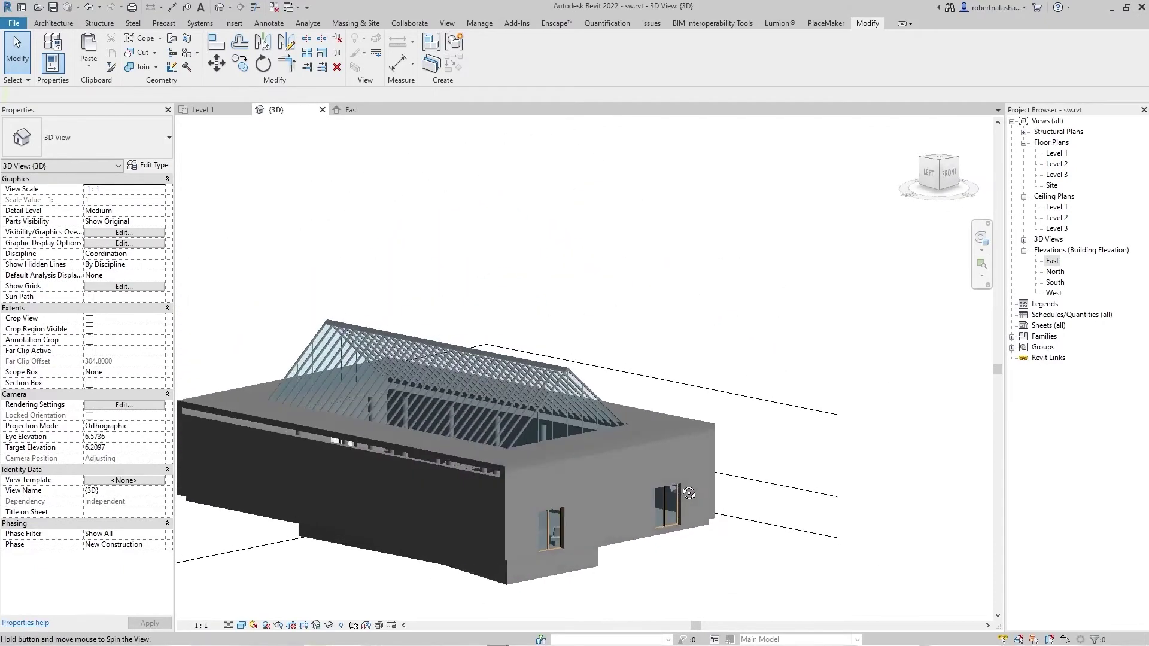
# - Raise the long side wall's top by 0.3 m and check it in Enscape
pyautogui.click(463, 480)
pyautogui.click(910, 201)
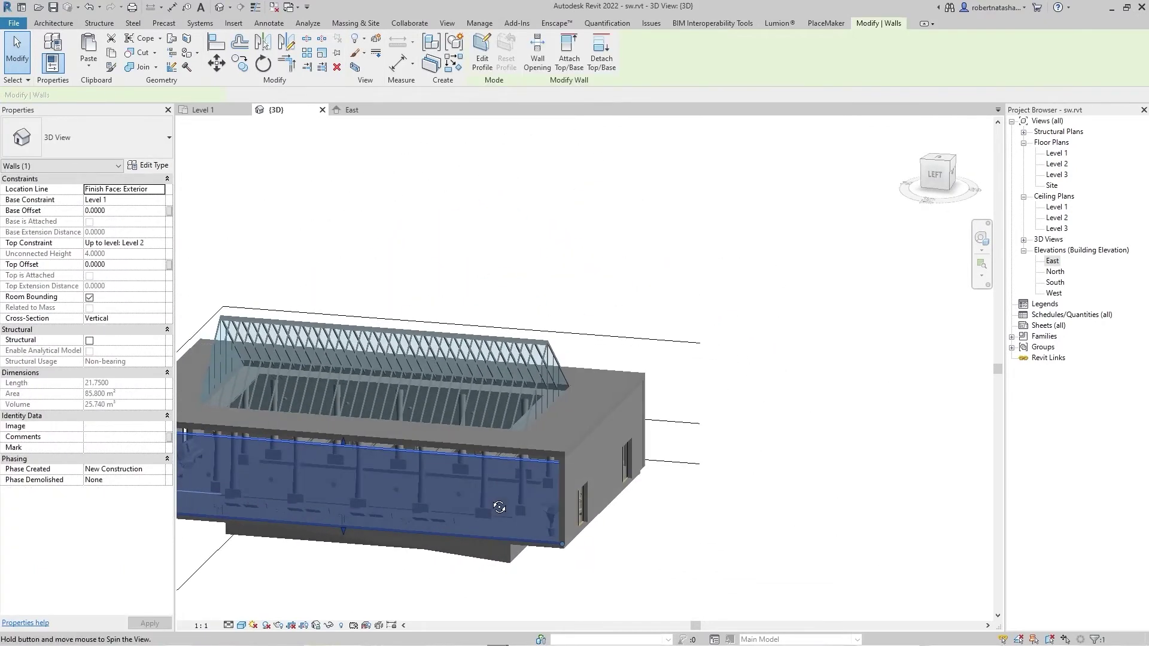
pyautogui.click(932, 179)
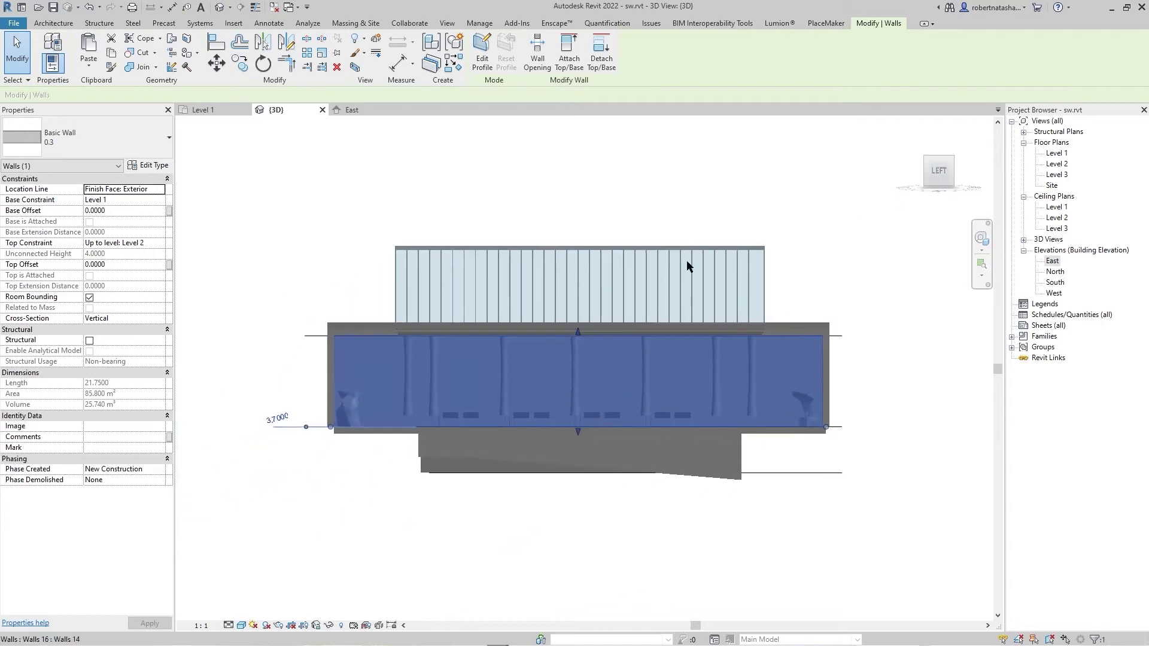
pyautogui.scroll(3, 561, 325)
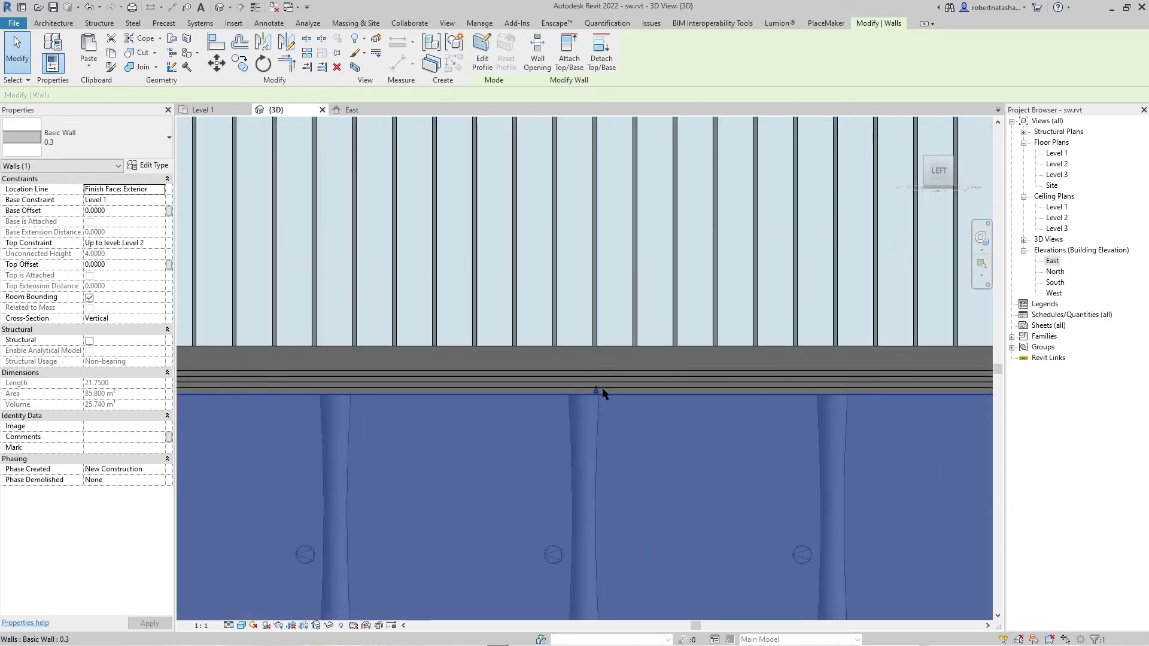
pyautogui.moveTo(597, 392); pyautogui.dragTo(600, 367)
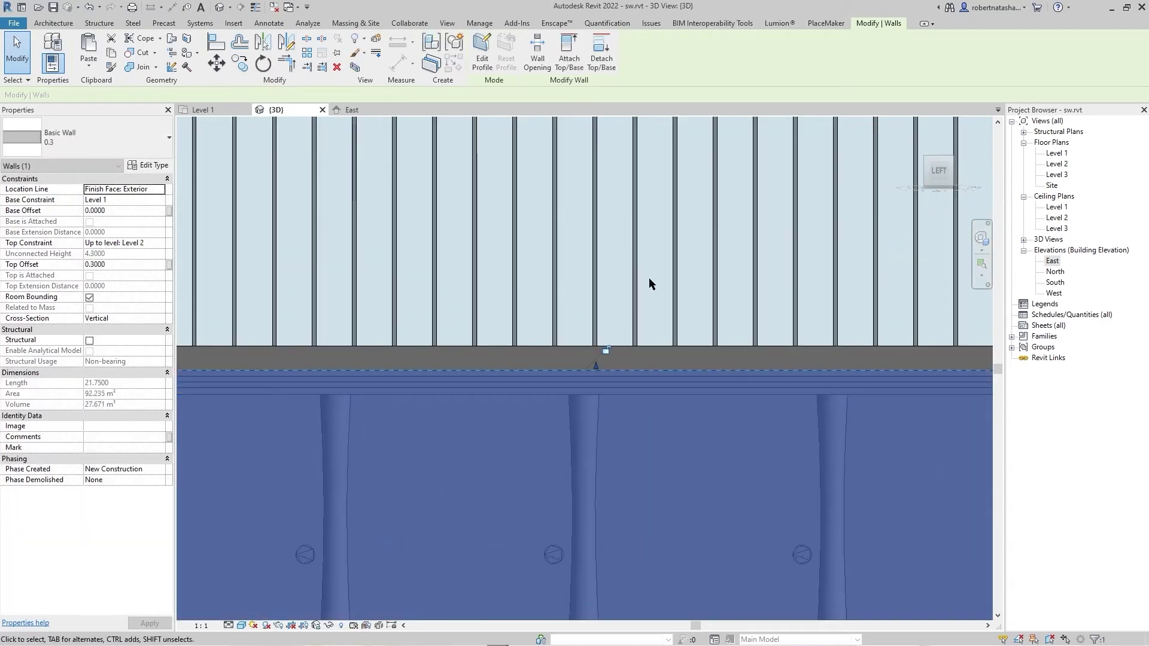
pyautogui.hotkey('alt', 'Tab')
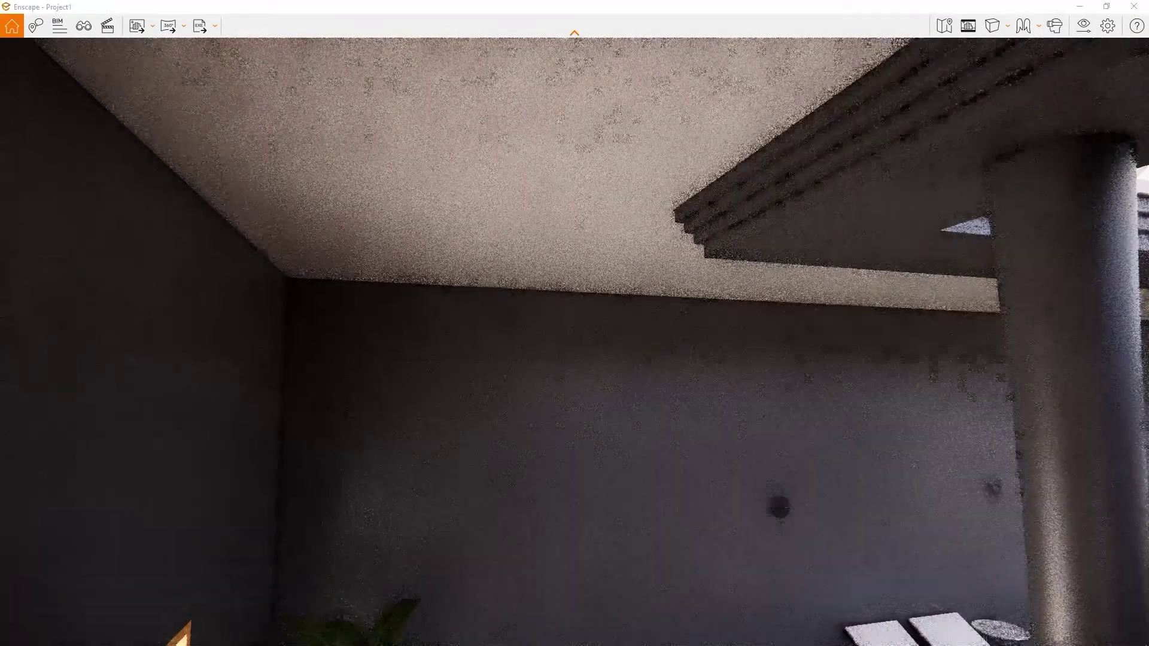
pyautogui.hotkey('alt', 'Tab')
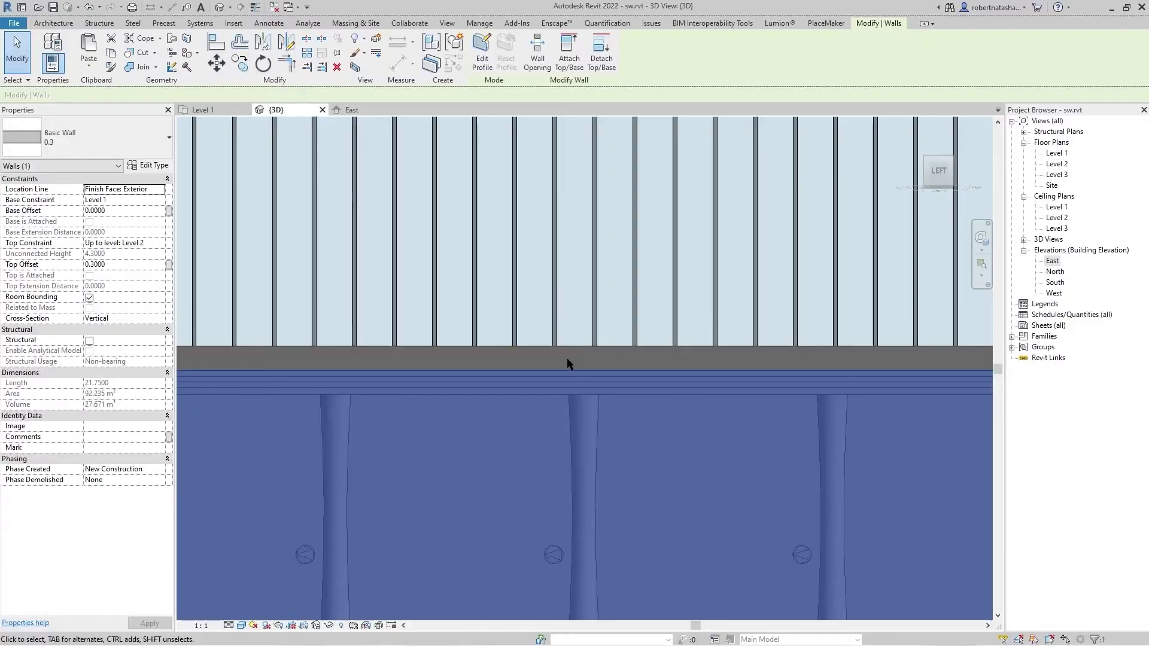
pyautogui.scroll(-3, 386, 373)
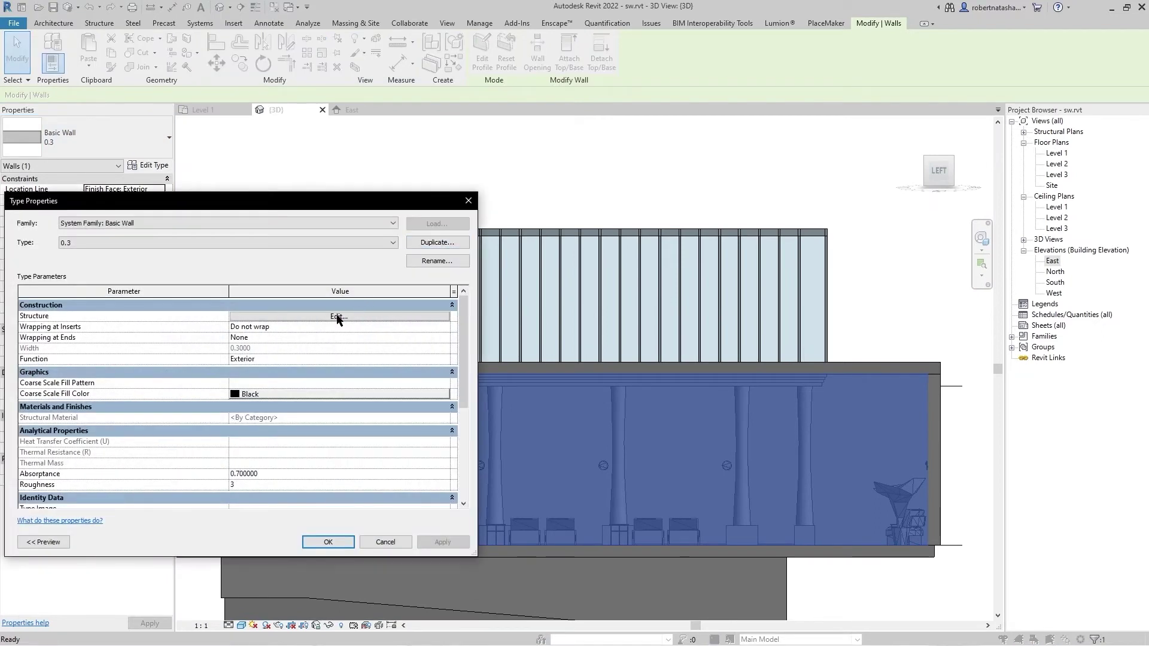
# - Set the 0.3 basic wall type's structure layer to Quartz Countertop, White
pyautogui.click(338, 317)
pyautogui.click(204, 317)
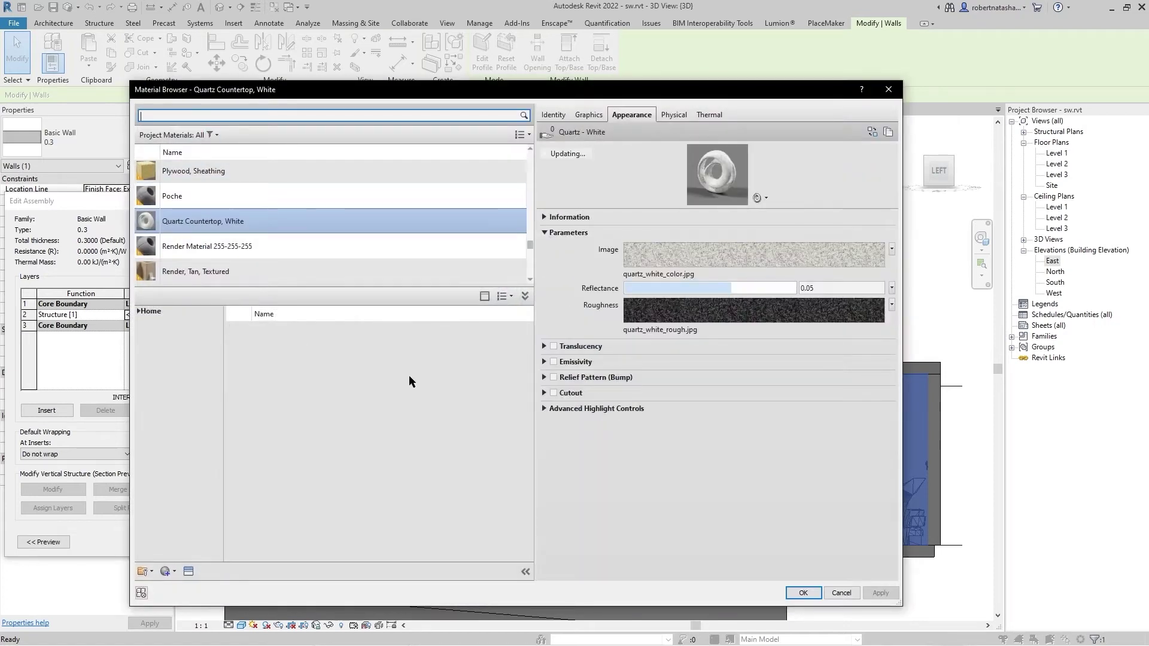
pyautogui.click(803, 594)
pyautogui.click(315, 531)
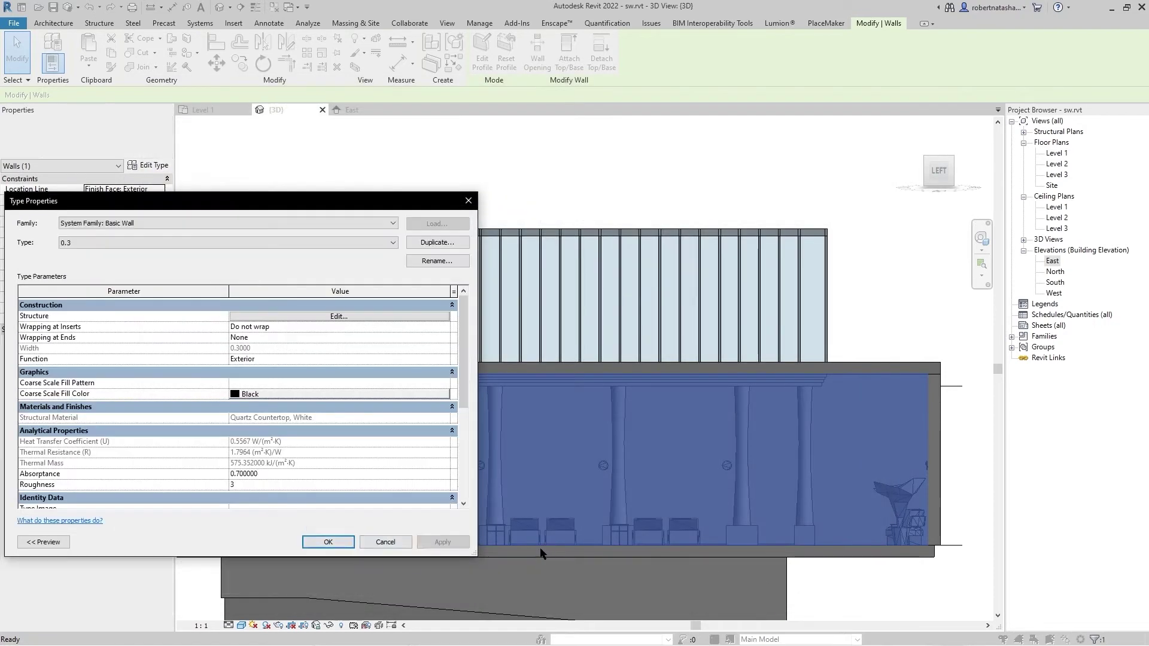
pyautogui.click(333, 542)
pyautogui.click(831, 595)
pyautogui.hotkey('alt', 'Tab')
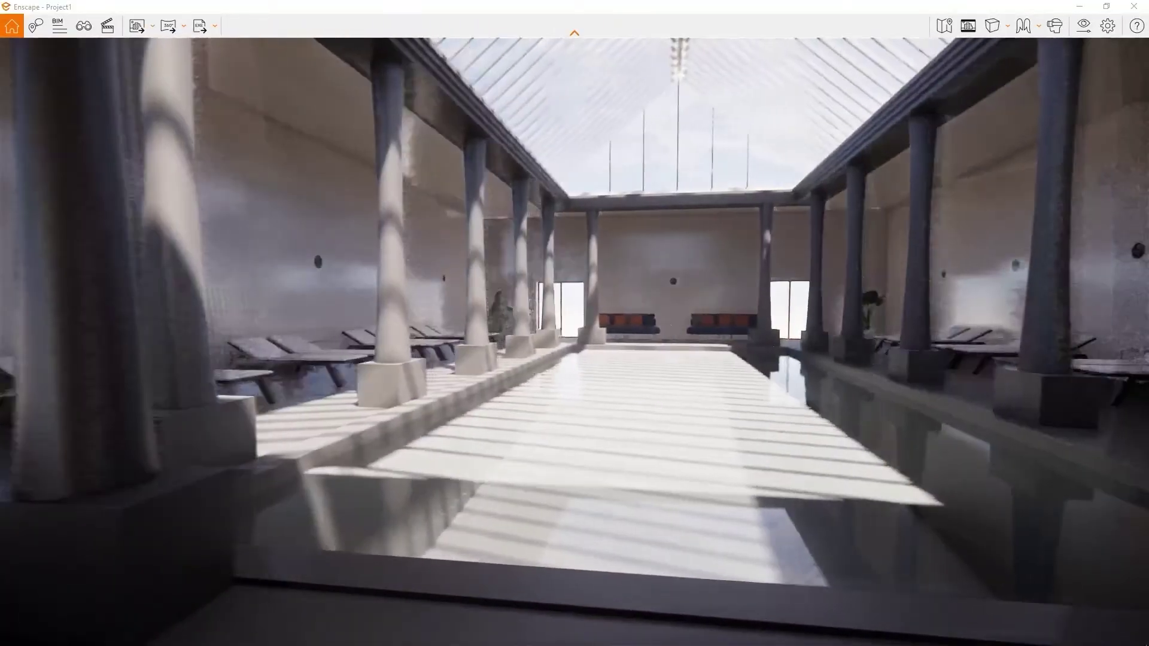
pyautogui.hotkey('alt', 'Tab')
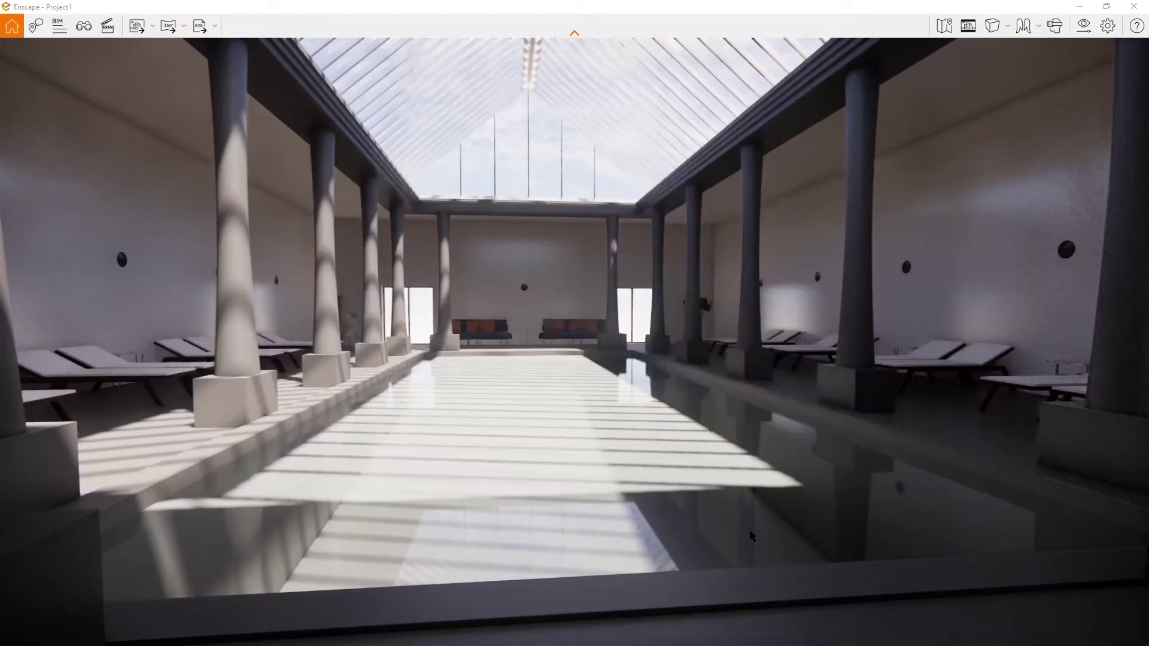
pyautogui.hotkey('alt', 'Tab')
pyautogui.moveTo(676, 342)
pyautogui.keyDown('shift'); pyautogui.mouseDown(button='middle')
pyautogui.moveTo(659, 406)
pyautogui.moveTo(720, 500)
pyautogui.mouseUp(button='middle'); pyautogui.keyUp('shift')
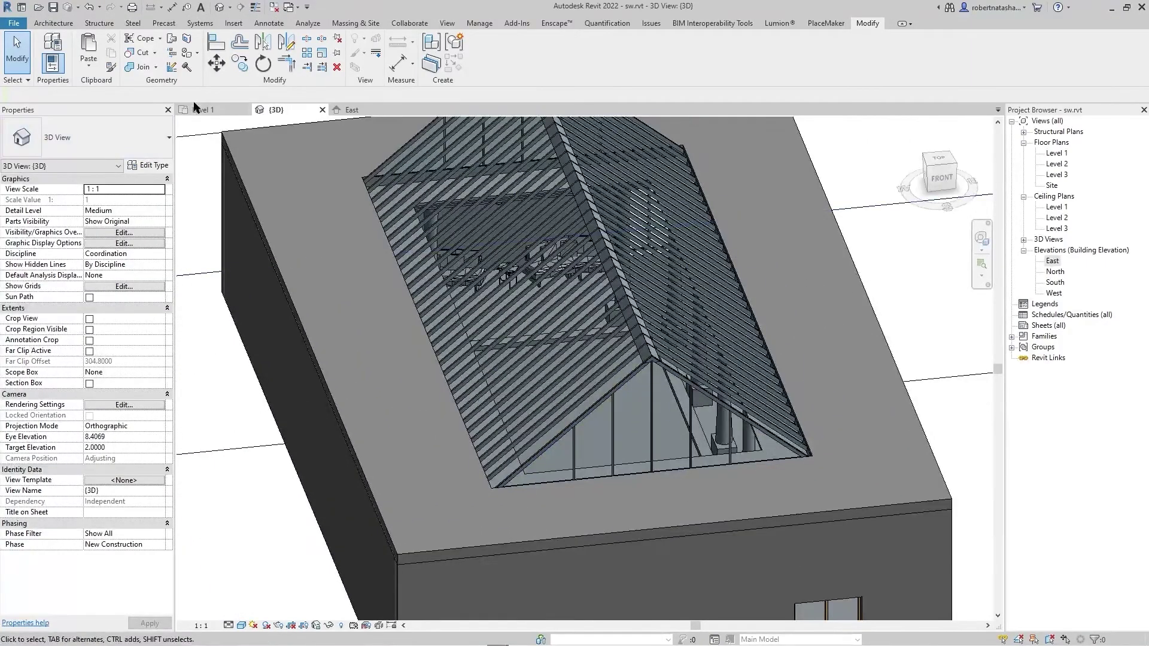
# - On Level 1, make the in-place column near the sofas Quartz Countertop, White, then view Enscape
pyautogui.click(209, 112)
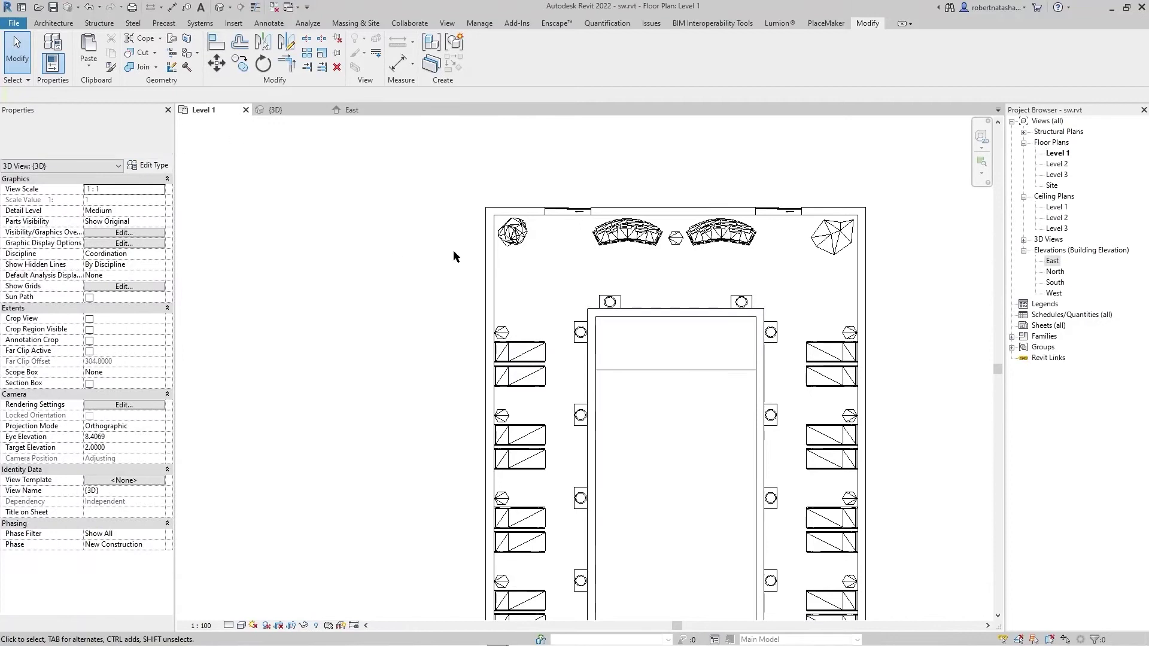
pyautogui.click(616, 306)
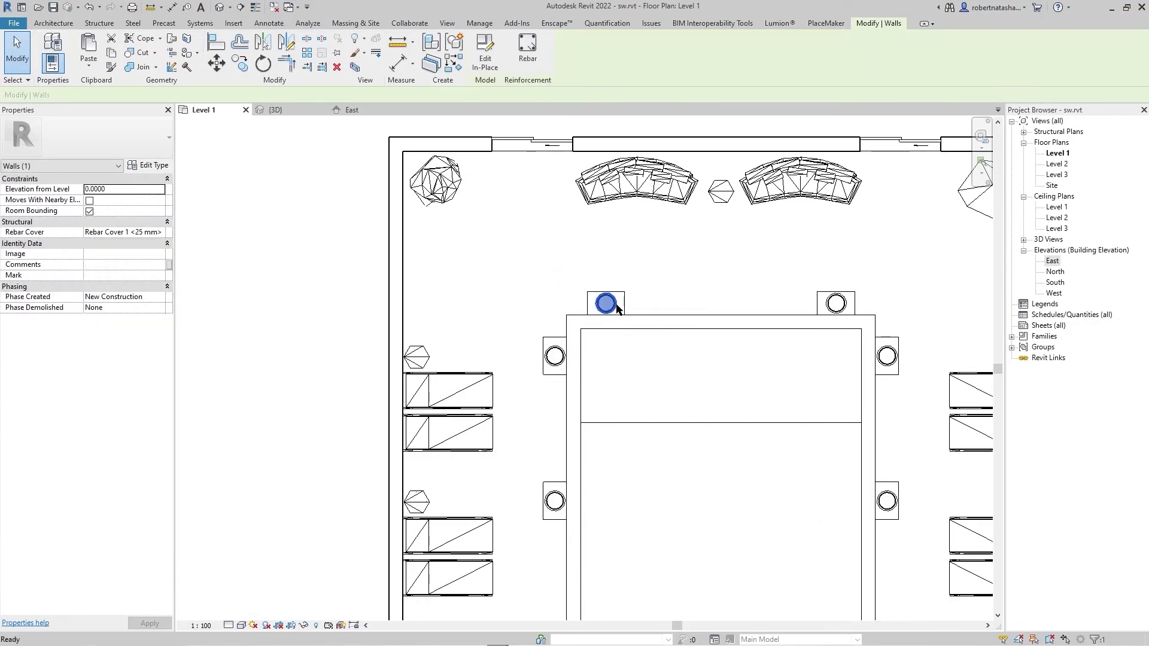
pyautogui.doubleClick(617, 305)
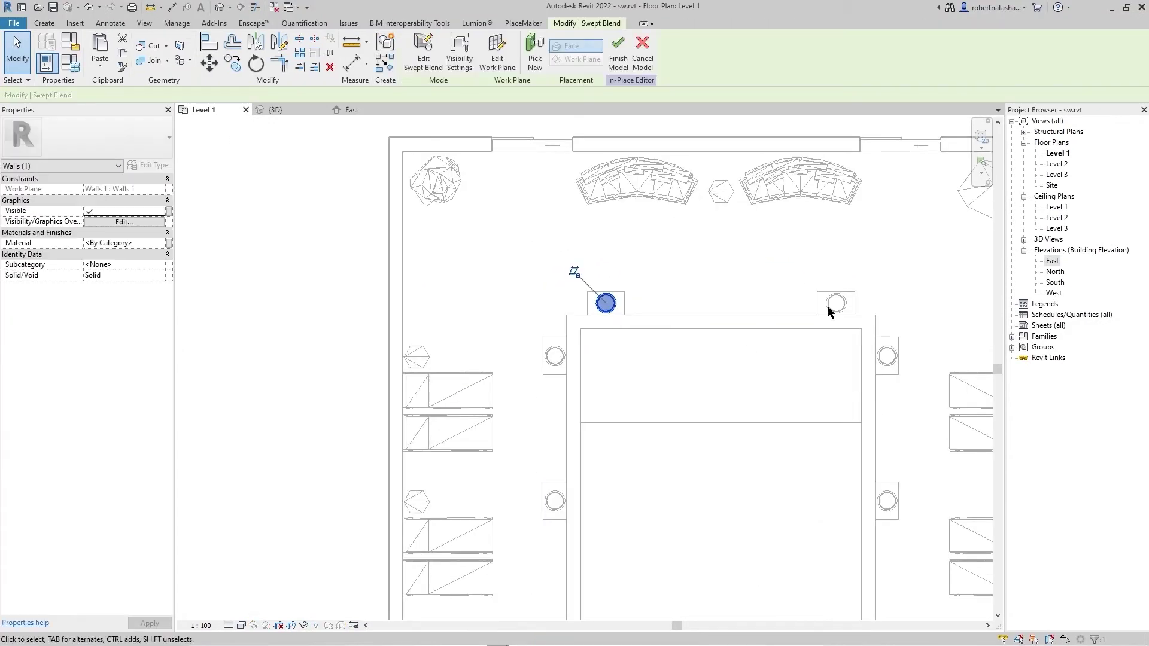
pyautogui.click(162, 245)
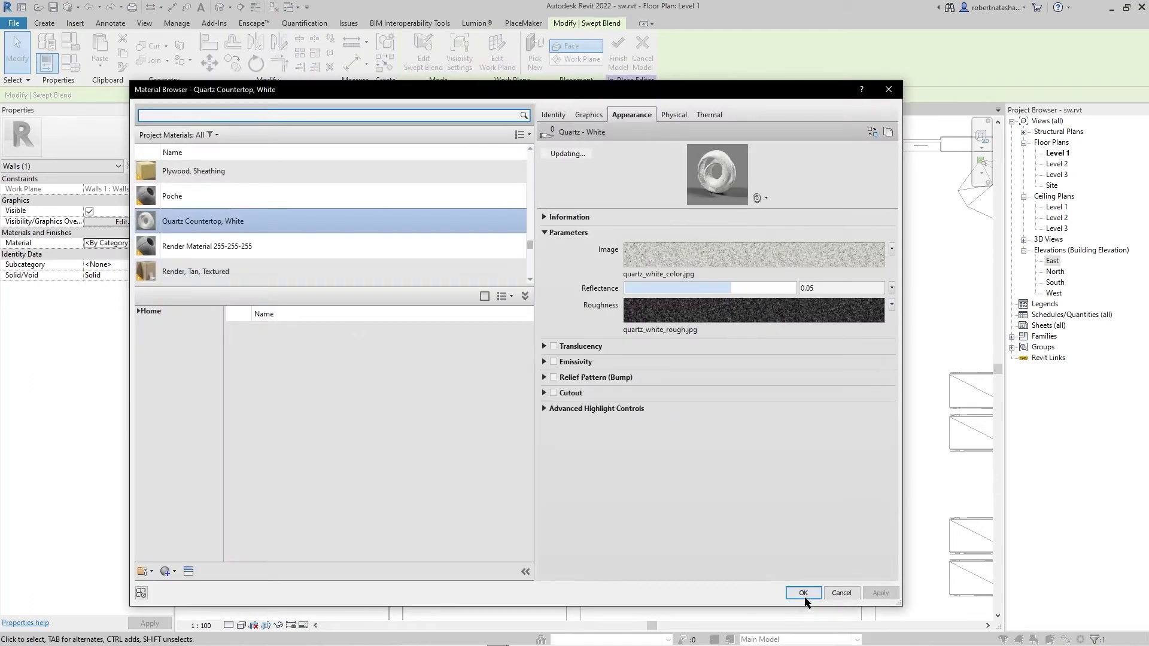
pyautogui.click(802, 593)
pyautogui.click(618, 58)
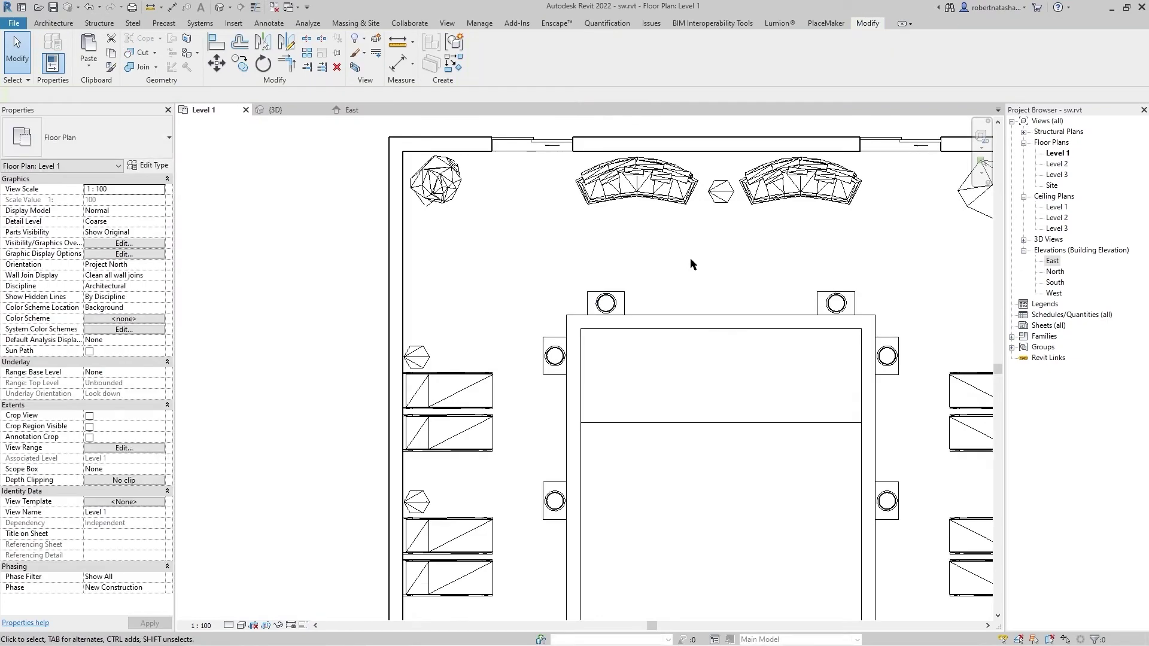
pyautogui.hotkey('alt', 'Tab')
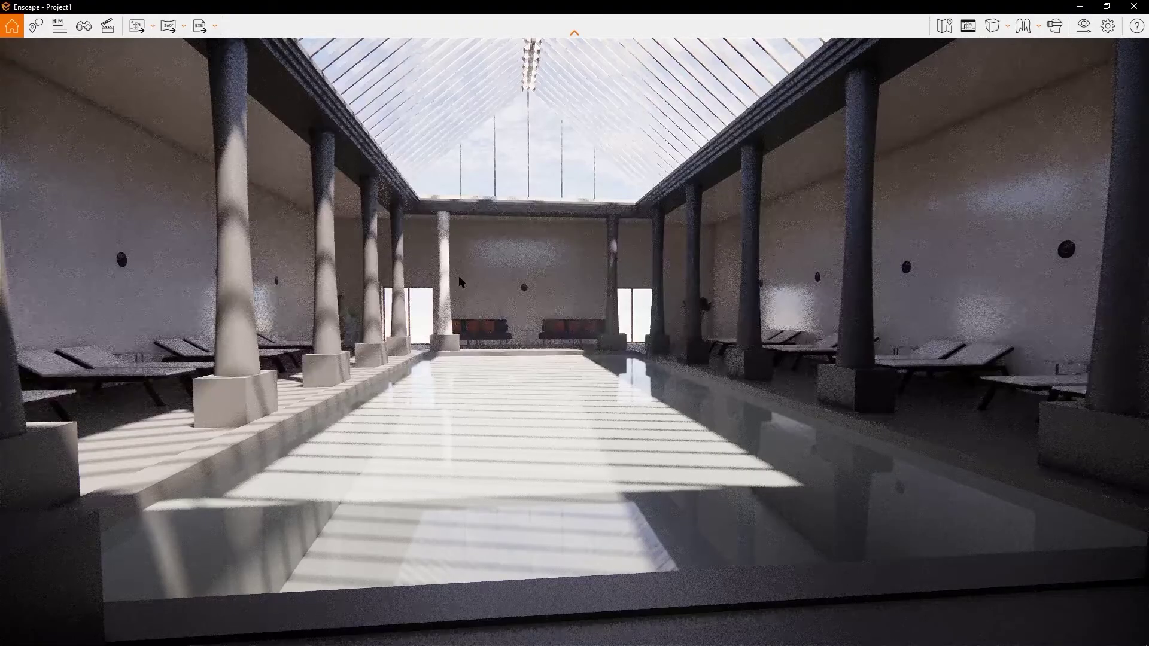
# - Fly around the white quartz column in Enscape, then return to the Revit Level 1 plan
pyautogui.scroll(5, 458, 275)
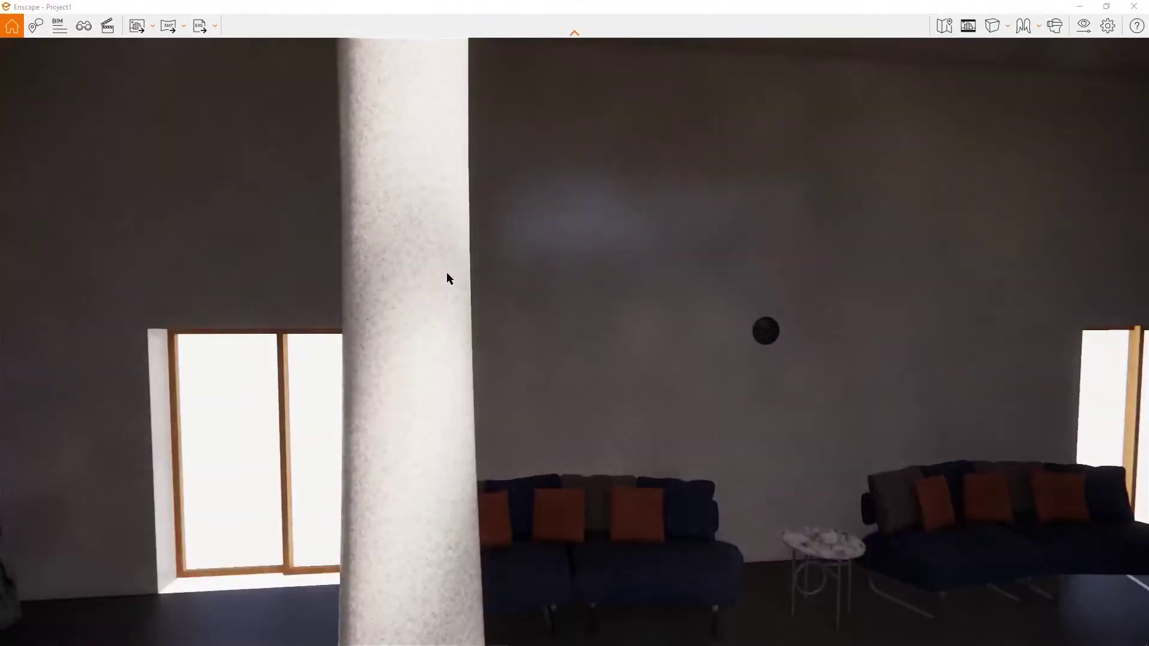
pyautogui.moveTo(447, 279); pyautogui.dragTo(359, 251, button='right')
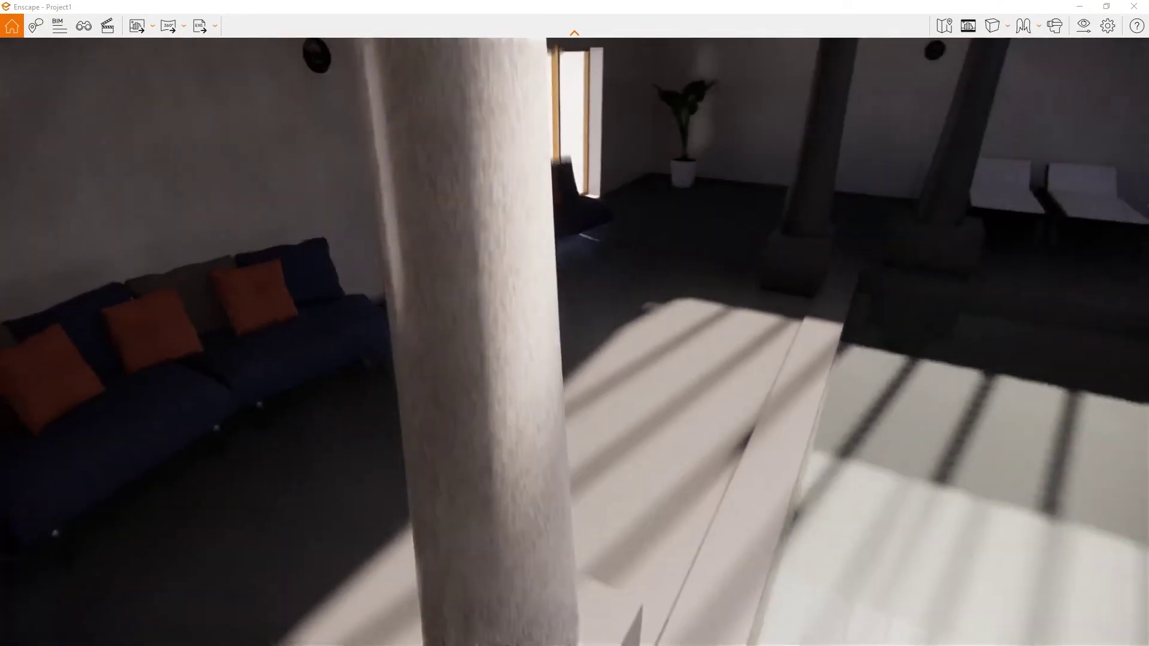
pyautogui.press('s')
pyautogui.press('d')
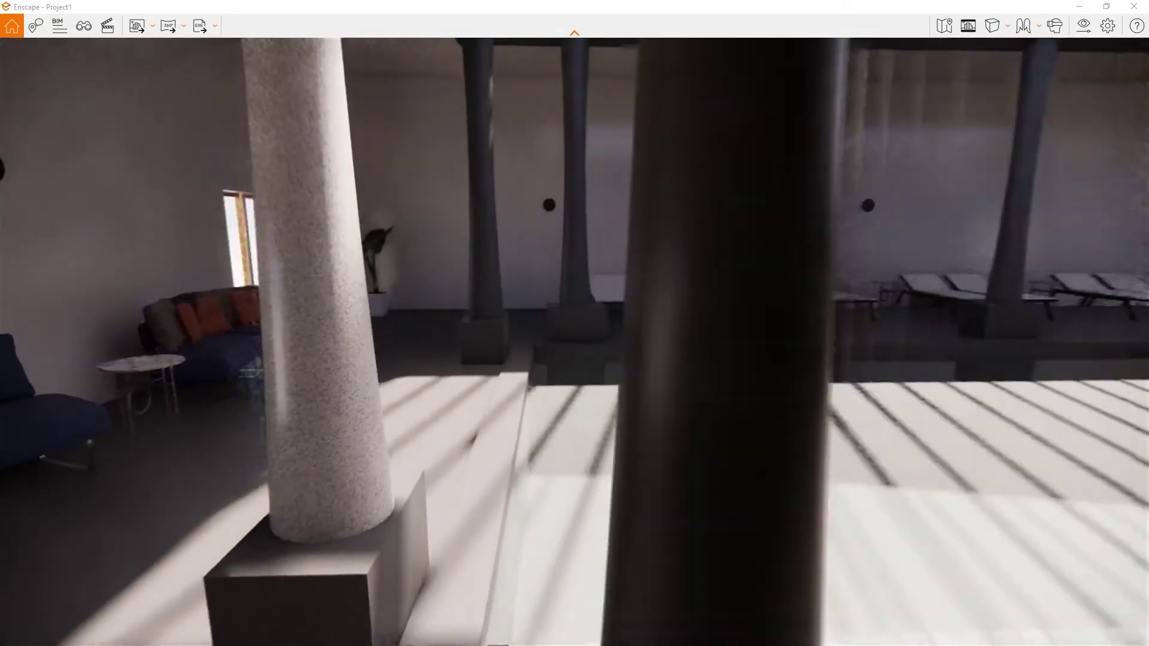
pyautogui.press('d')
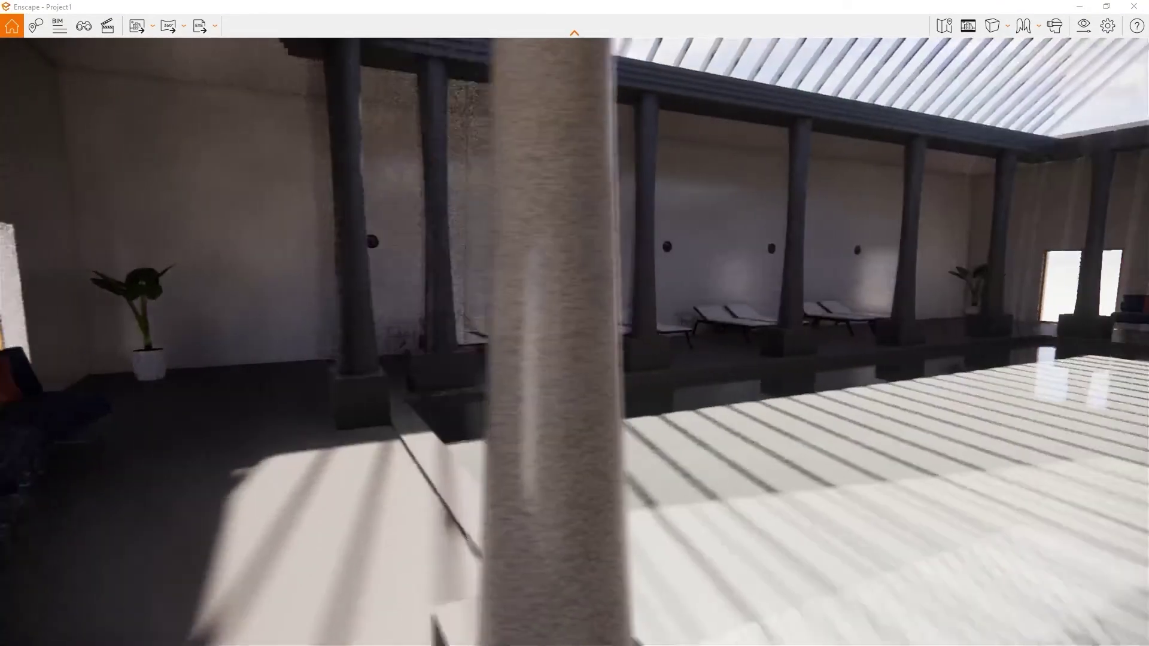
pyautogui.hotkey('alt', 'Tab')
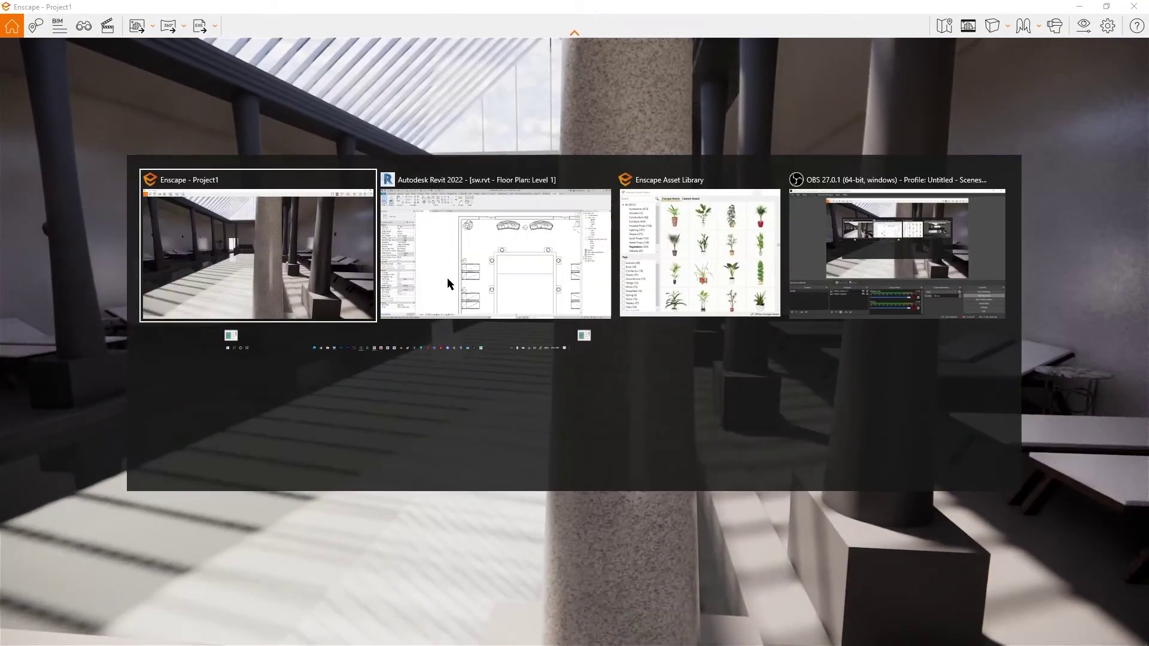
pyautogui.click(447, 278)
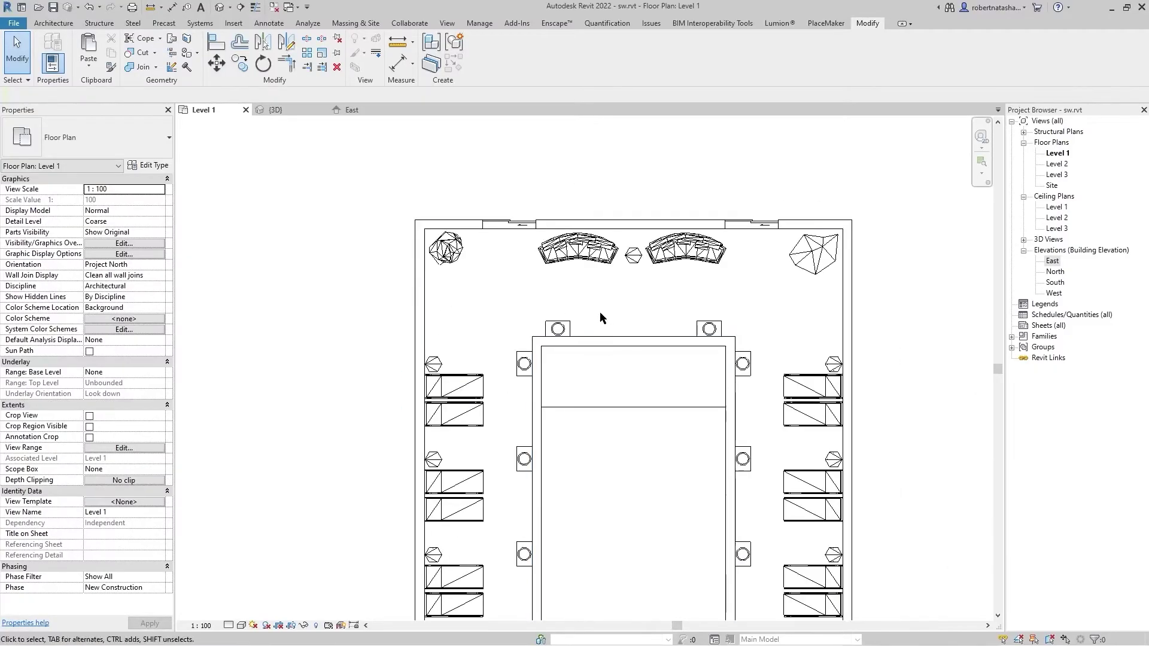
# - Check a left column's in-place material, then cancel the edit without changes
pyautogui.click(558, 330)
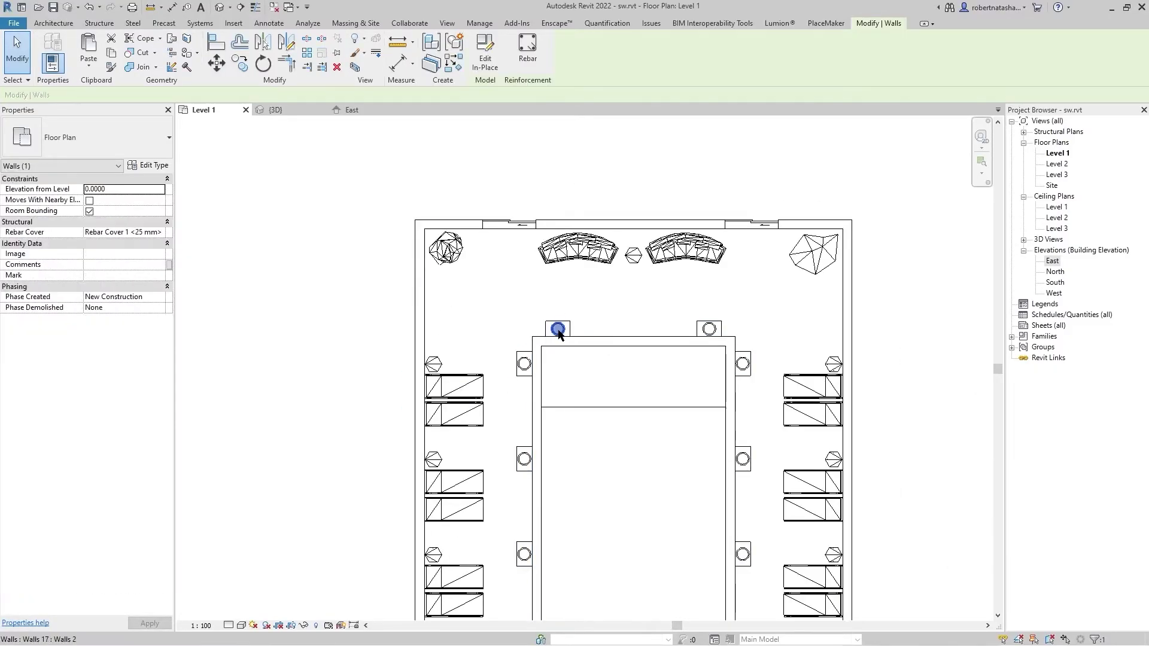
pyautogui.doubleClick(524, 364)
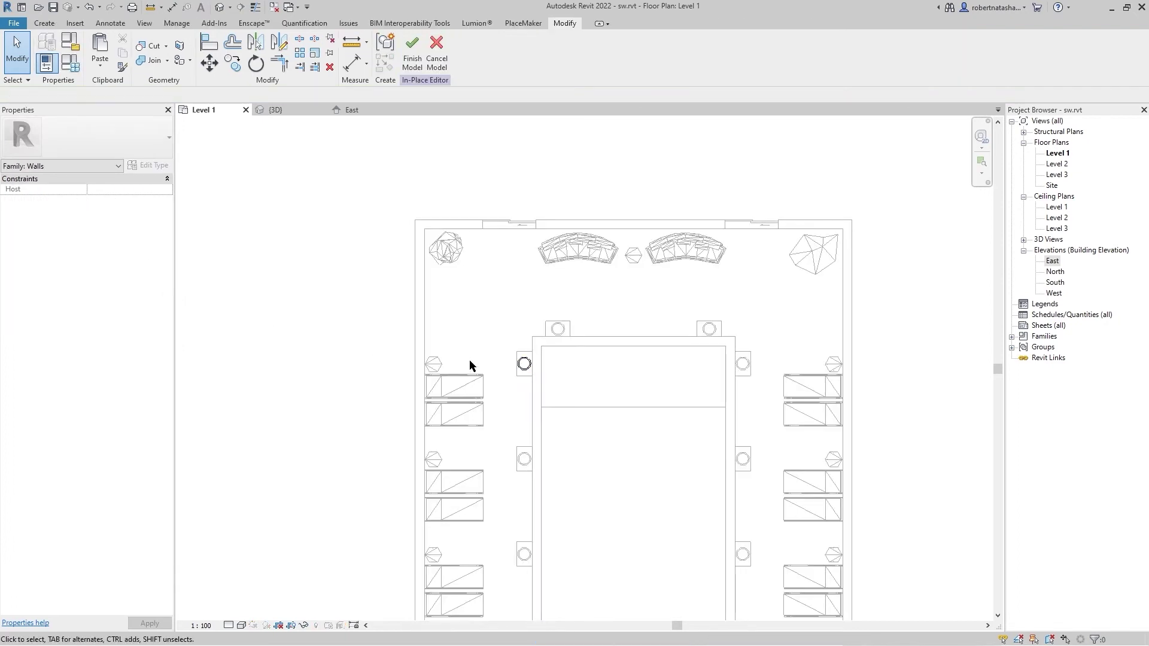
pyautogui.click(520, 366)
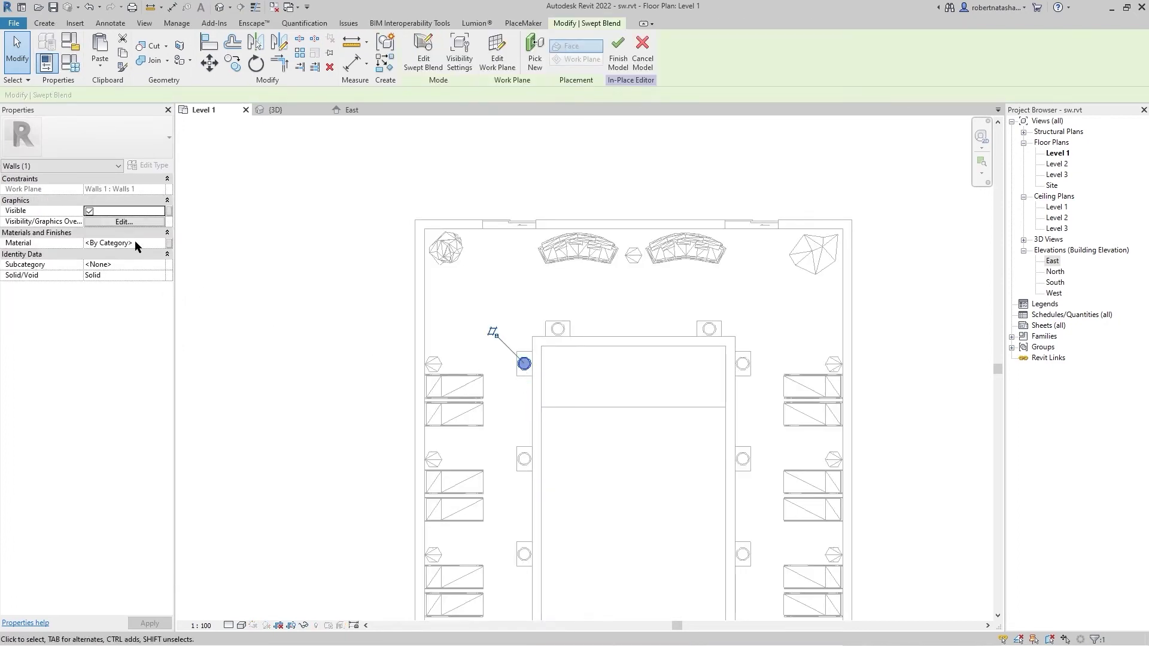
pyautogui.click(137, 242)
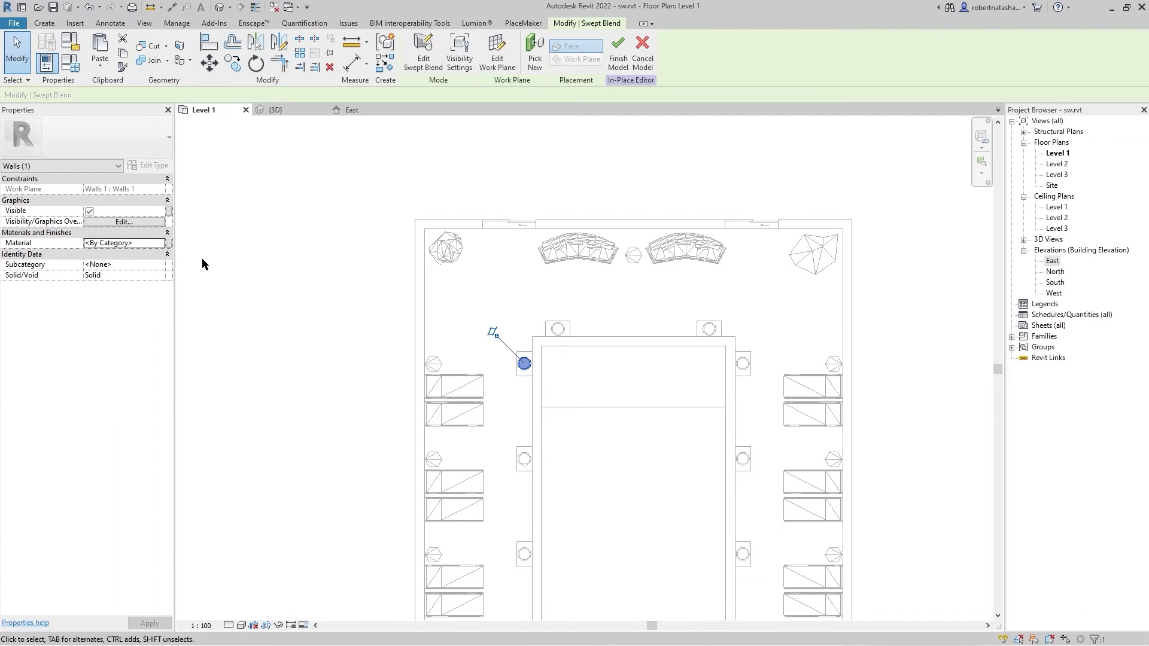
pyautogui.click(644, 53)
pyautogui.press('Escape')
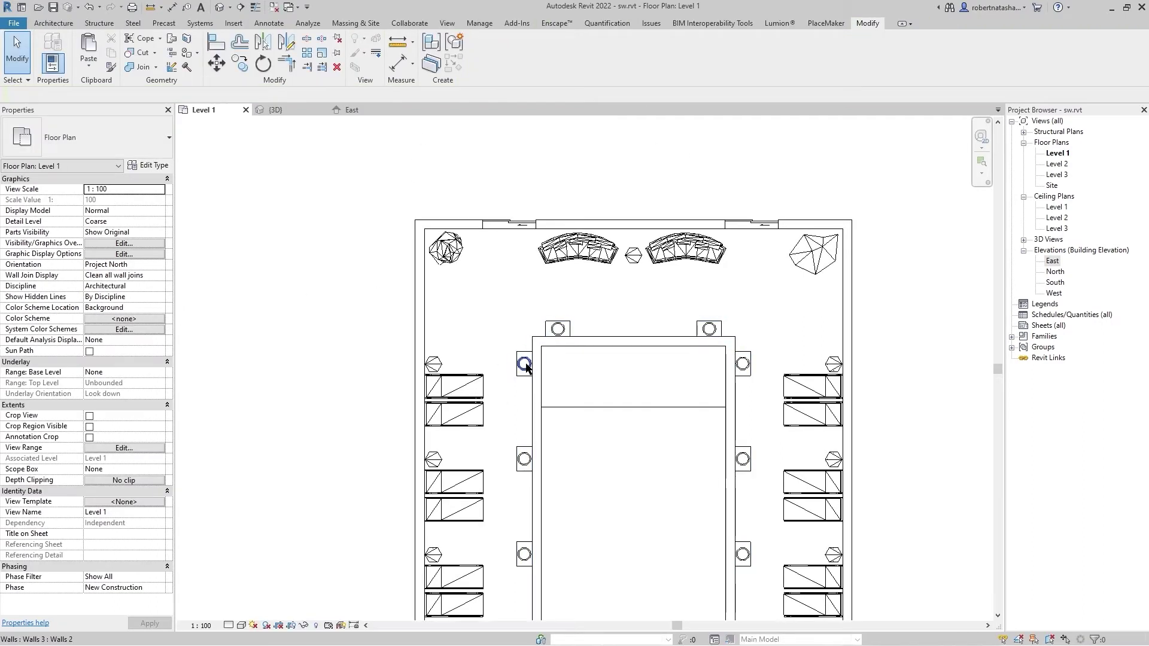
# - Select the upper-left pool columns together and pan down to the lower pool
pyautogui.click(524, 364)
pyautogui.keyDown('ctrl'); pyautogui.click(523, 458); pyautogui.keyUp('ctrl')
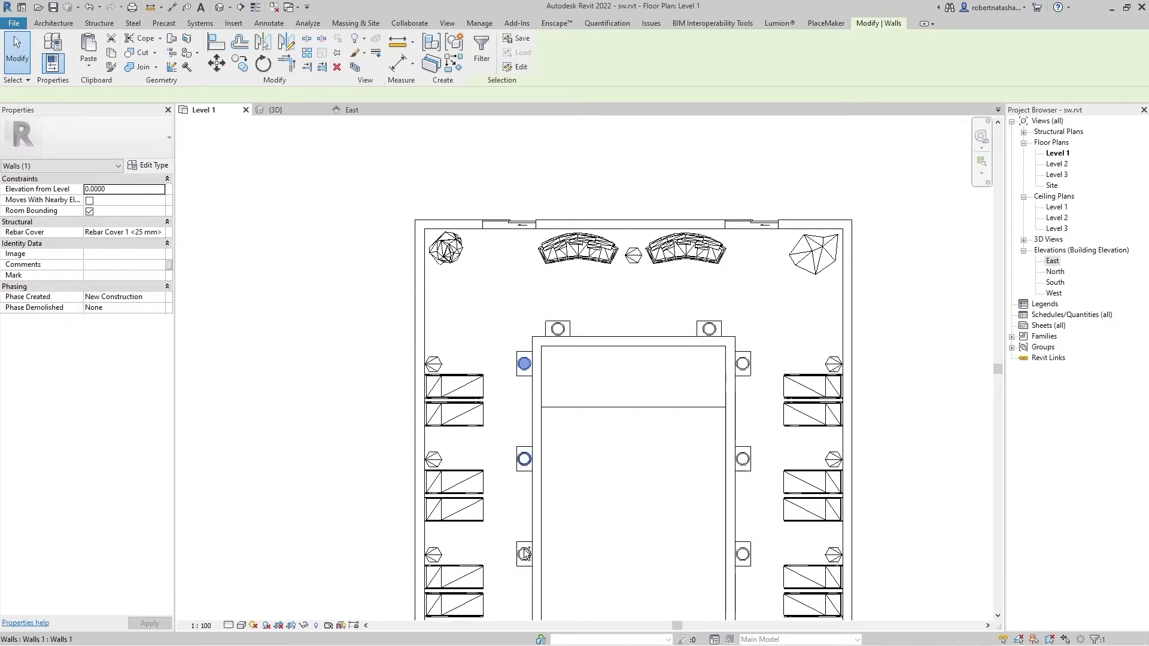
pyautogui.moveTo(534, 560); pyautogui.dragTo(521, 343, button='middle')
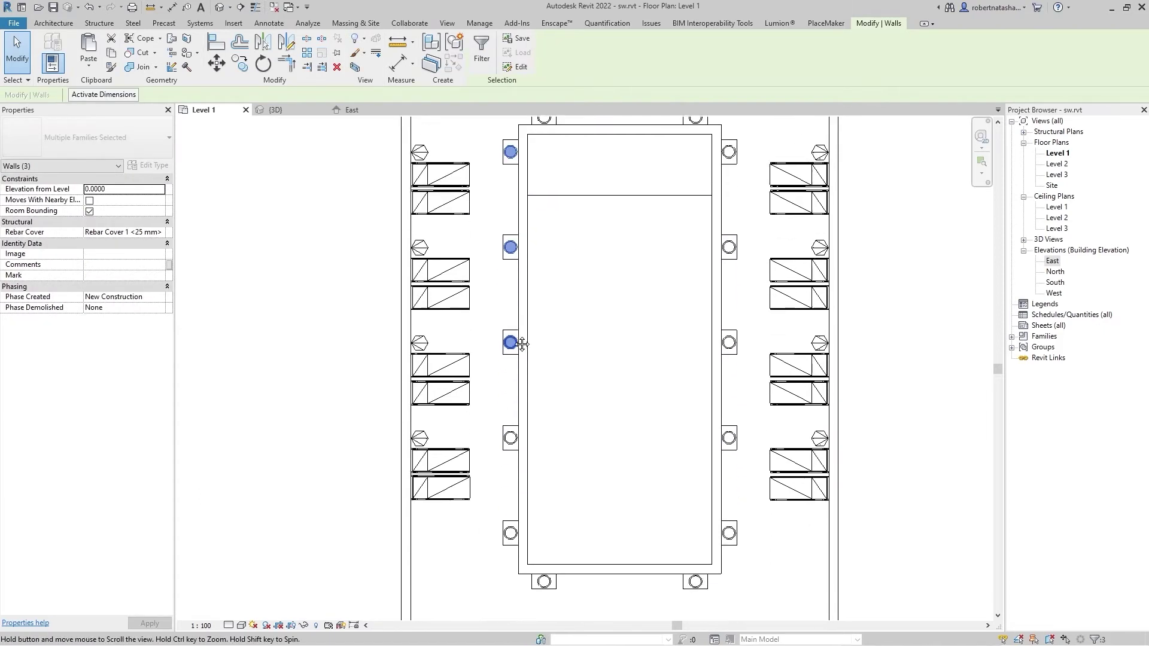
# - Add the remaining left, bottom and right pool columns to the selection
pyautogui.keyDown('ctrl'); pyautogui.click(512, 437); pyautogui.keyUp('ctrl')
pyautogui.keyDown('ctrl'); pyautogui.click(511, 529); pyautogui.keyUp('ctrl')
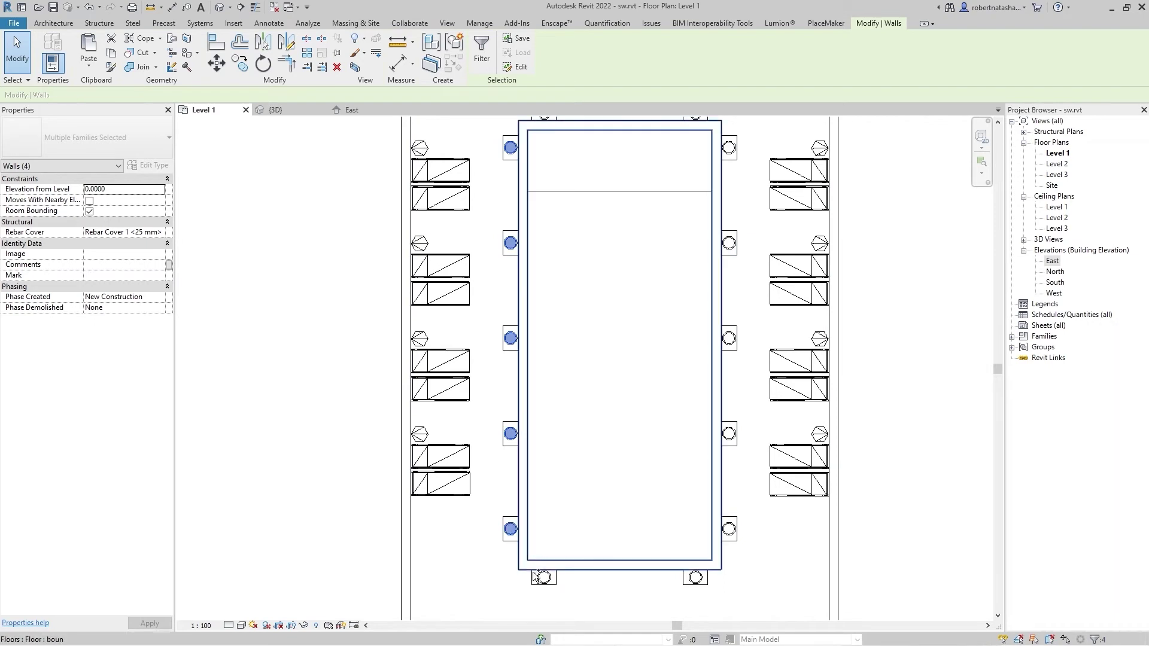
pyautogui.keyDown('ctrl'); pyautogui.click(542, 576); pyautogui.keyUp('ctrl')
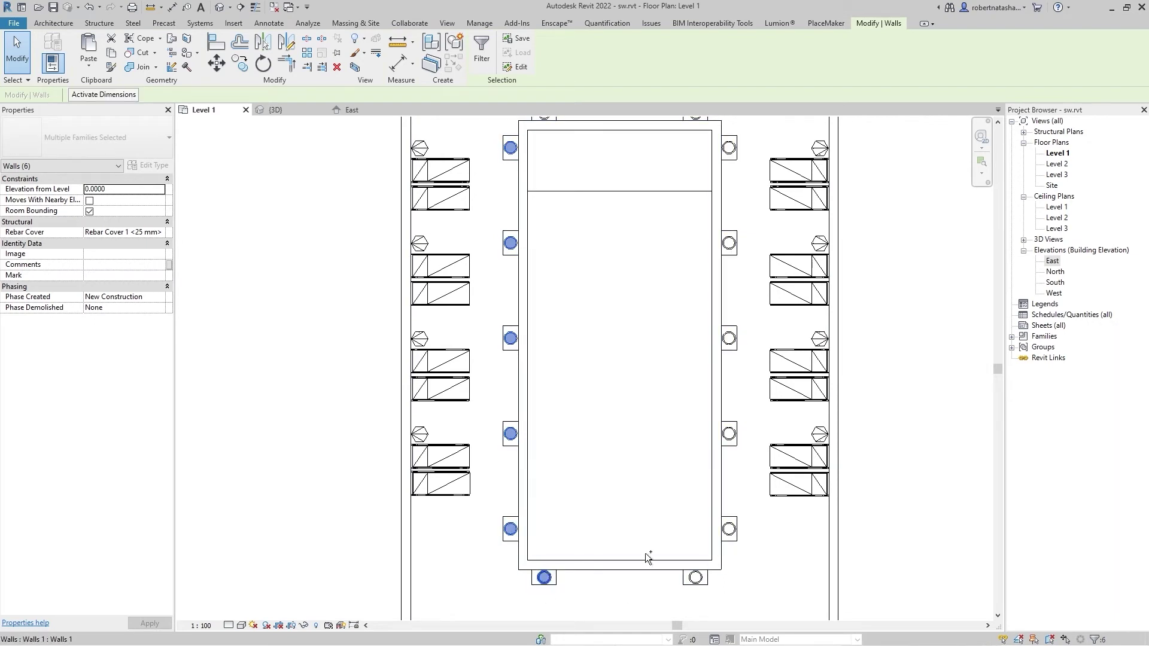
pyautogui.keyDown('ctrl'); pyautogui.click(694, 577); pyautogui.keyUp('ctrl')
pyautogui.keyDown('ctrl'); pyautogui.click(730, 529); pyautogui.keyUp('ctrl')
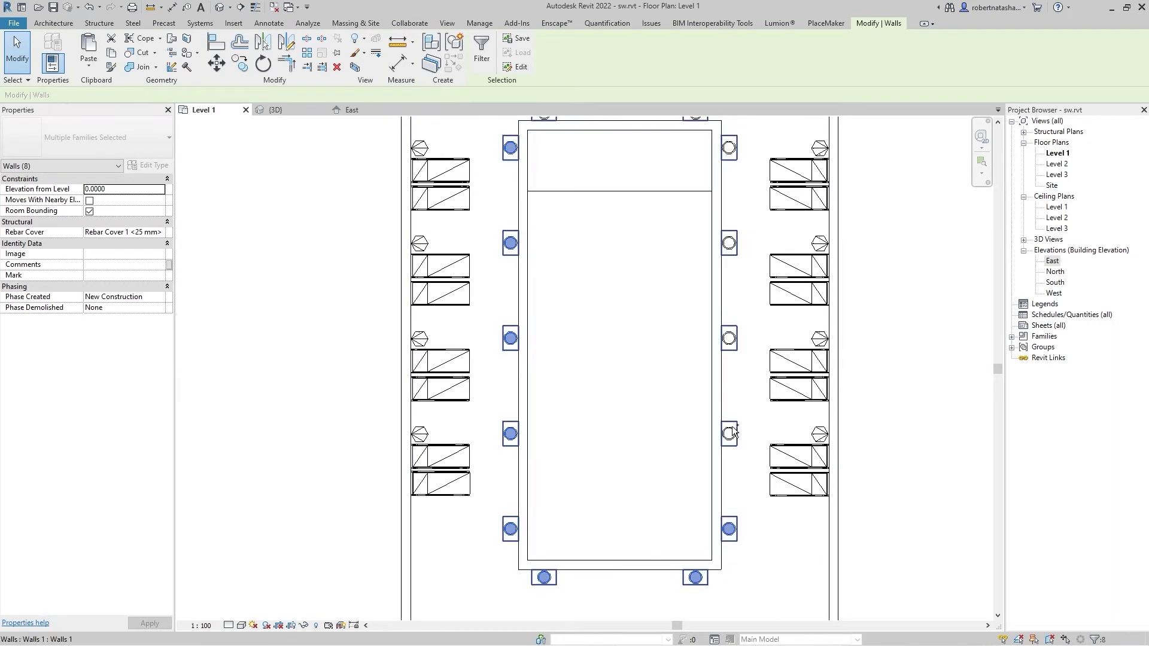
pyautogui.keyDown('ctrl'); pyautogui.click(730, 432); pyautogui.keyUp('ctrl')
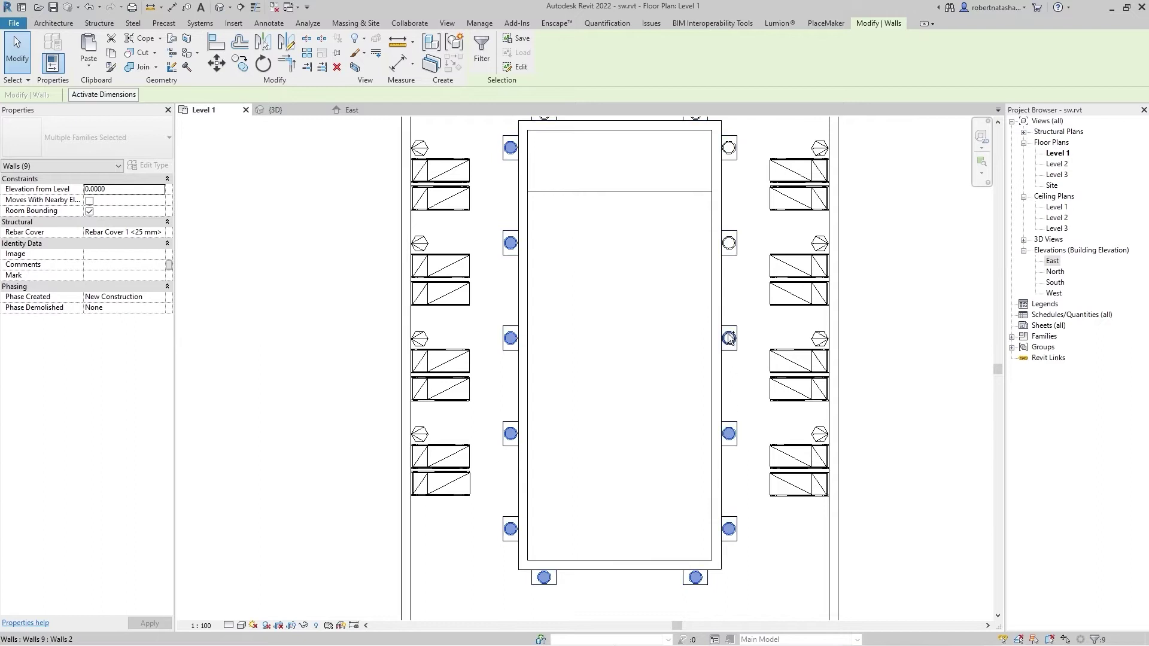
pyautogui.keyDown('ctrl'); pyautogui.click(730, 244); pyautogui.keyUp('ctrl')
pyautogui.keyDown('ctrl'); pyautogui.click(729, 149); pyautogui.keyUp('ctrl')
pyautogui.moveTo(707, 113); pyautogui.dragTo(721, 247, button='middle')
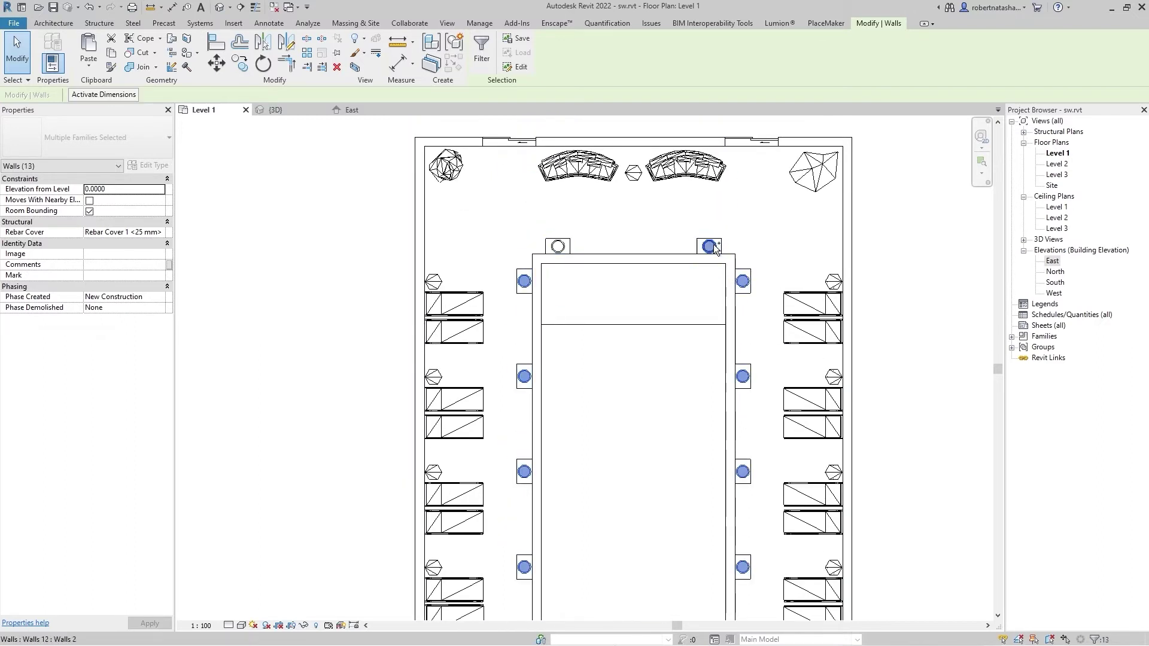
# - Release the column selection and compare in Enscape before returning to Revit
pyautogui.press('Escape')
pyautogui.hotkey('alt', 'Tab')
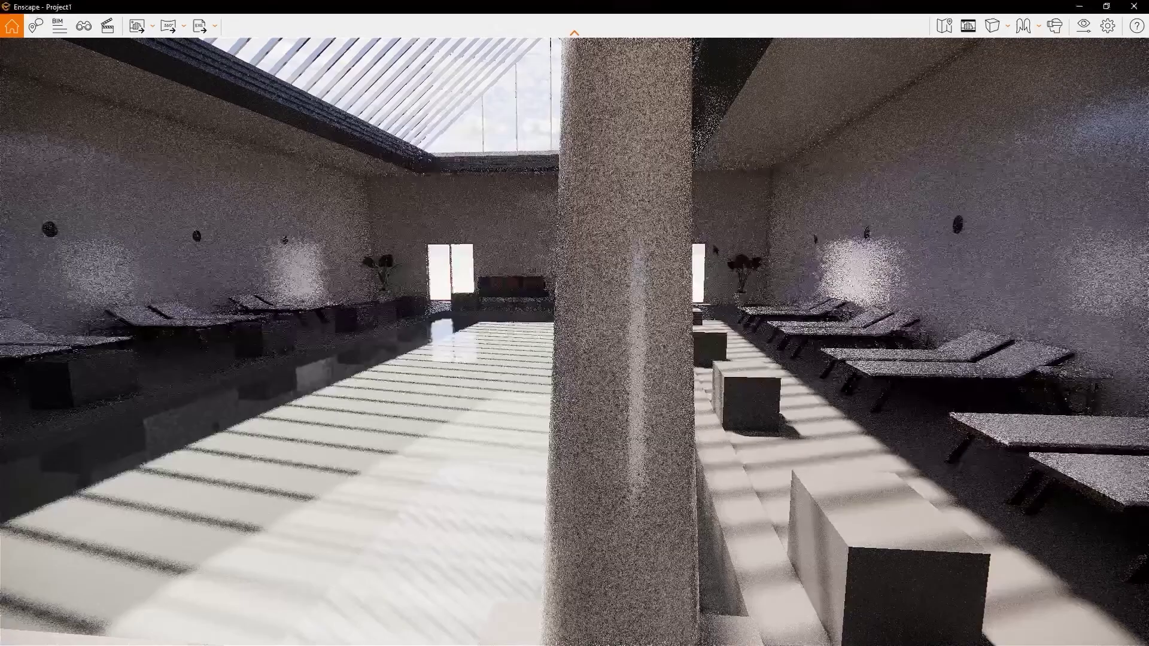
pyautogui.hotkey('alt', 'Tab')
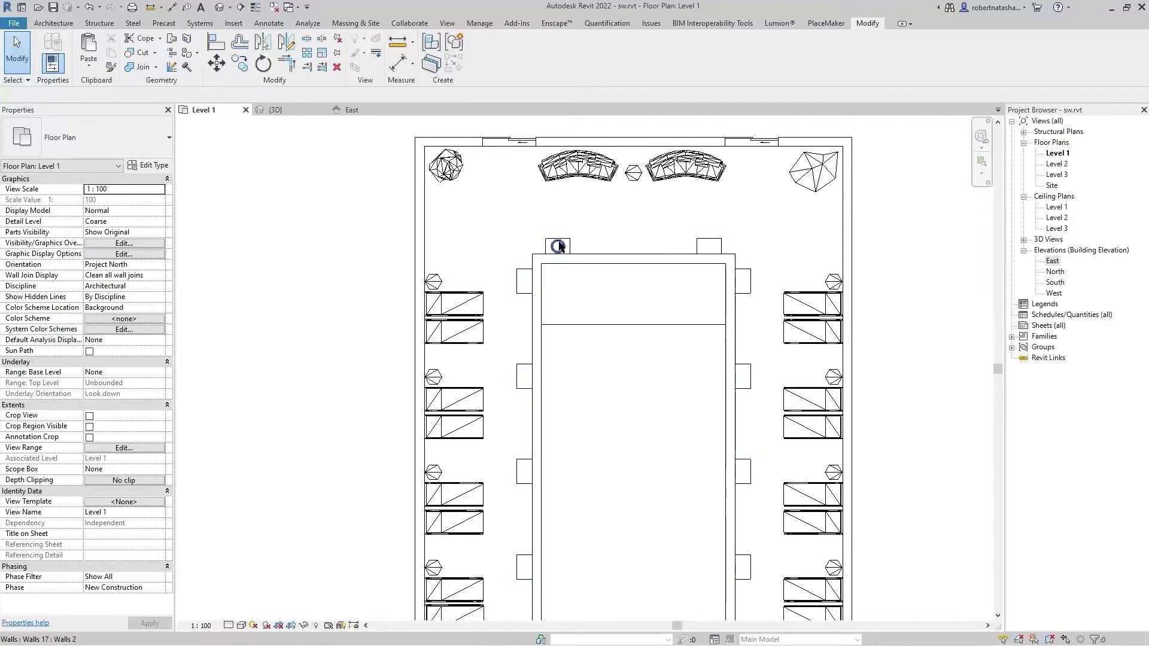
# - Copy the quartz column onto the empty top-right base with unconstrained CO copy
pyautogui.scroll(1, 559, 247)
pyautogui.click(557, 247)
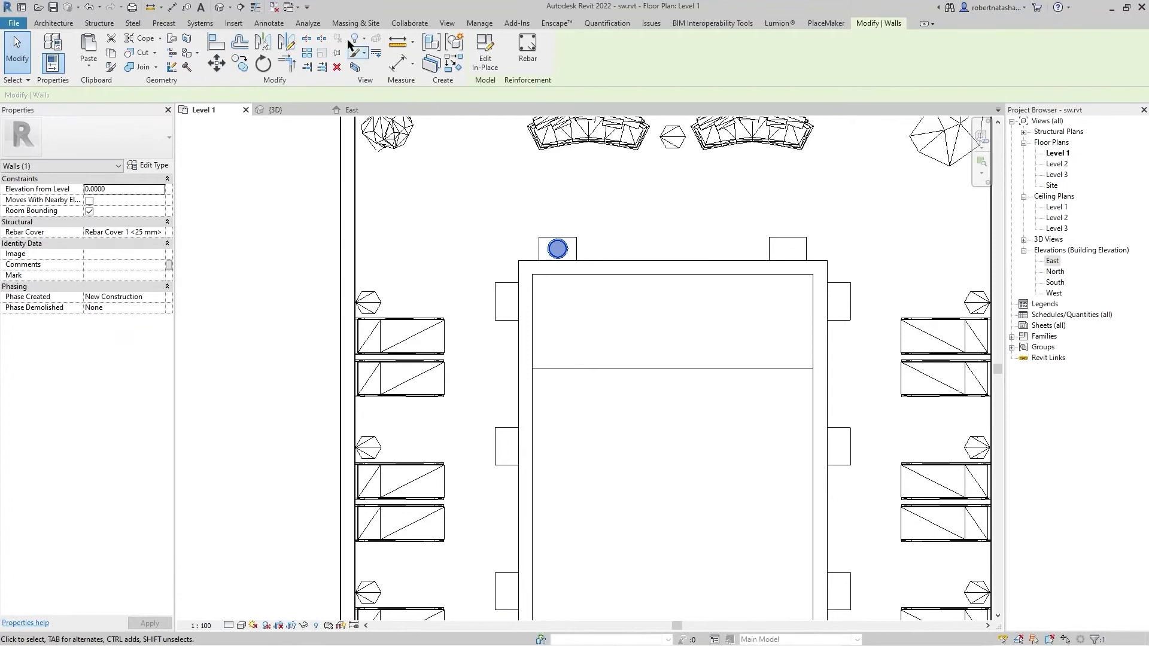
pyautogui.press('c')
pyautogui.press('o')
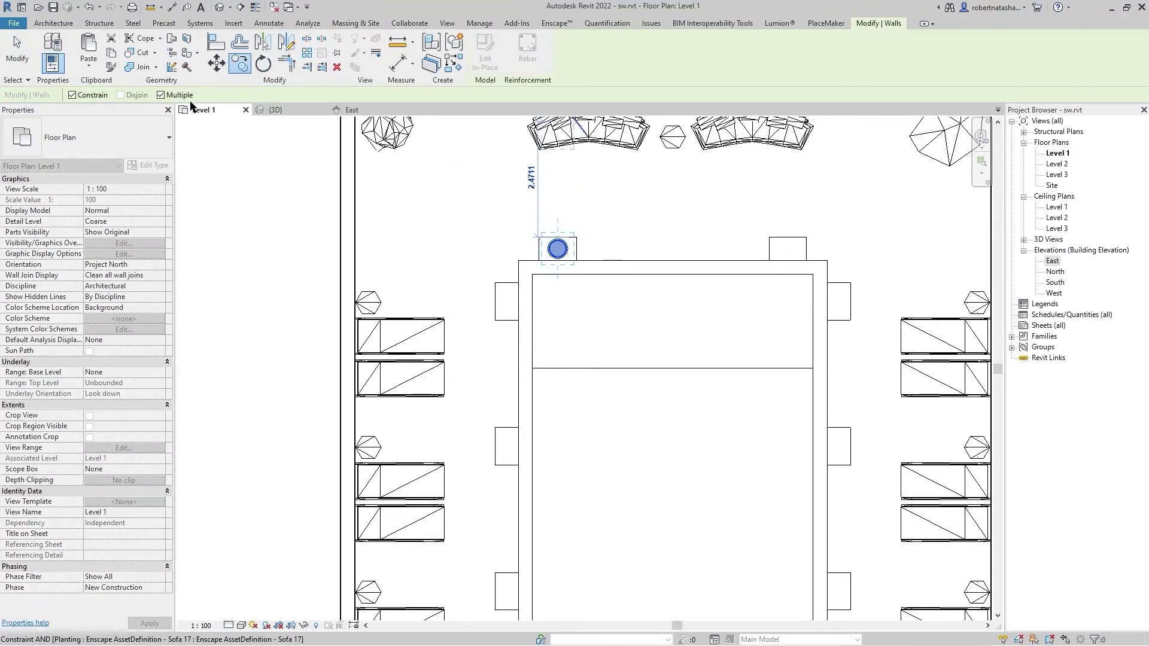
pyautogui.click(110, 96)
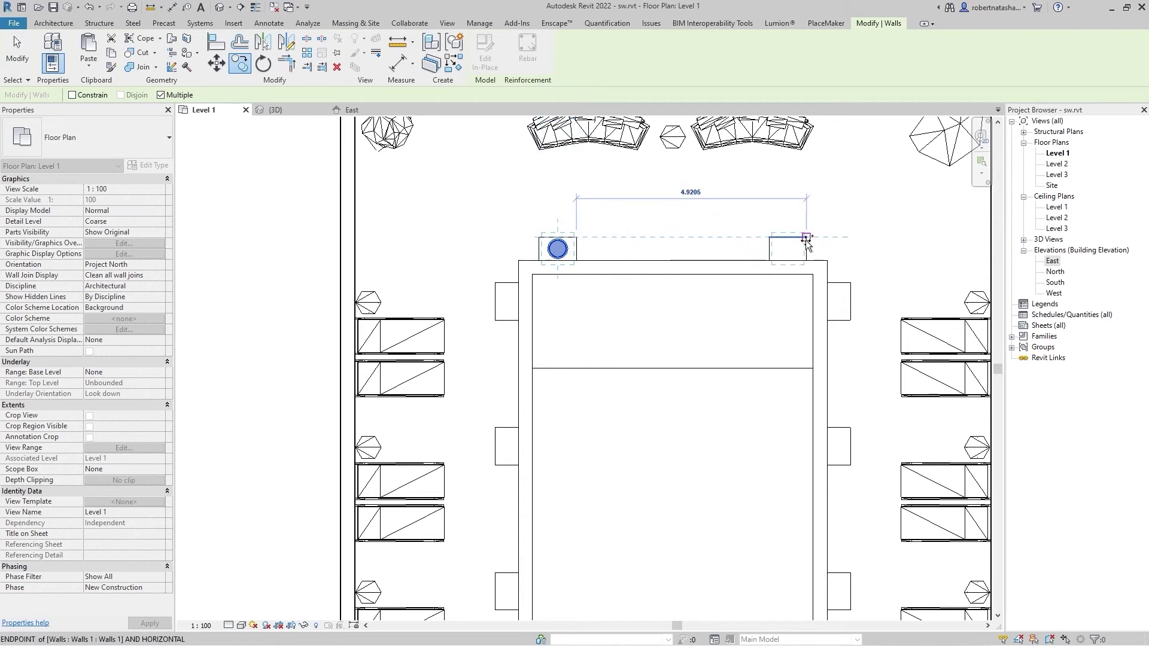
pyautogui.click(806, 238)
pyautogui.press('Escape')
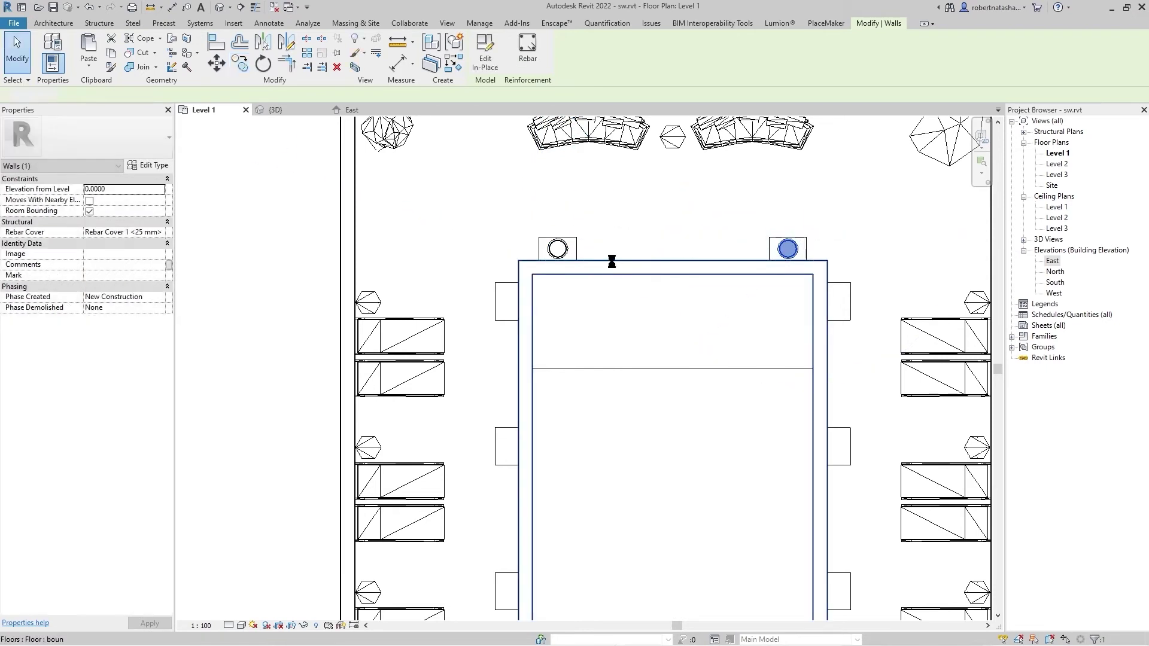
pyautogui.scroll(3, 526, 261)
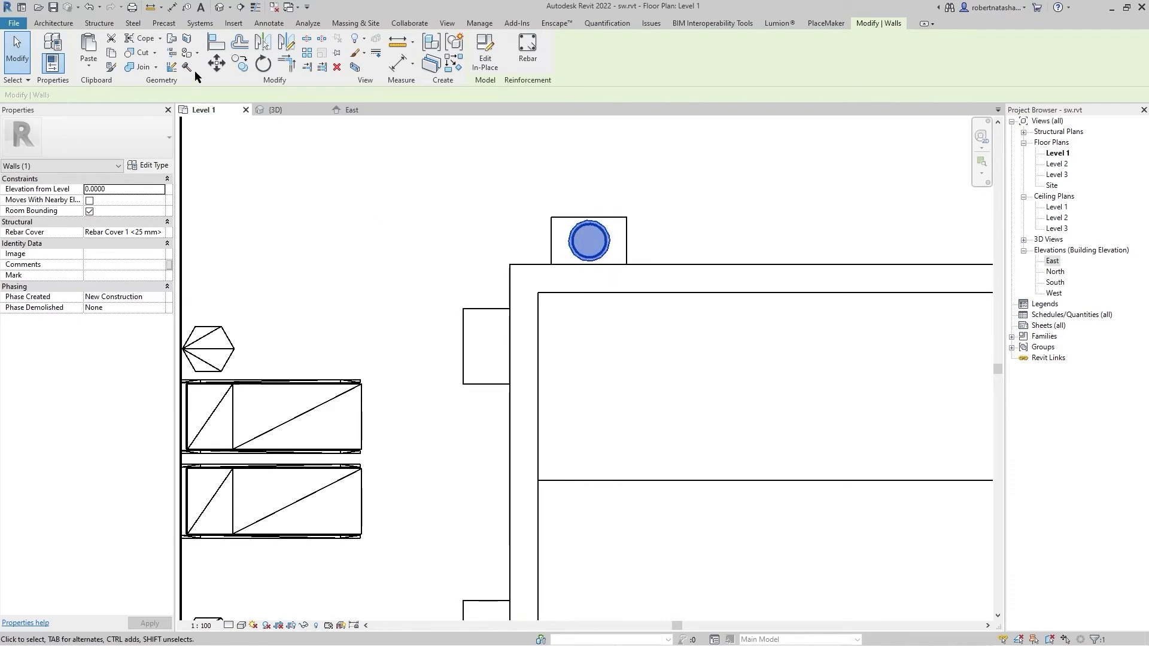
# - Copy the circular column onto the square pier on the left side
pyautogui.click(233, 66)
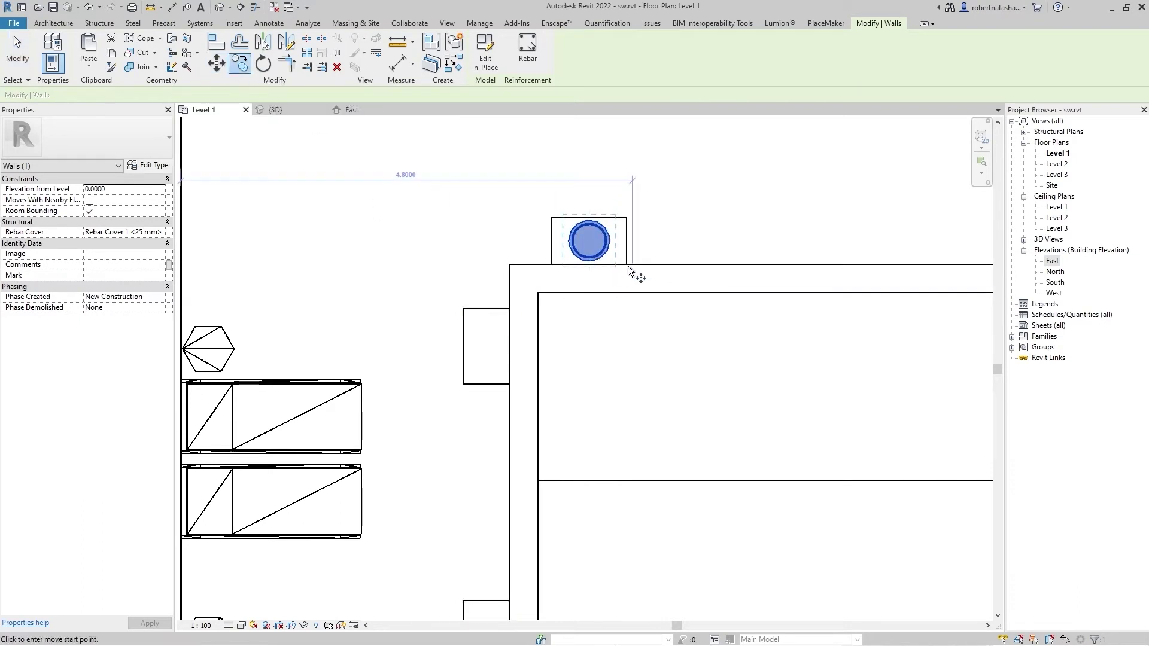
pyautogui.click(622, 241)
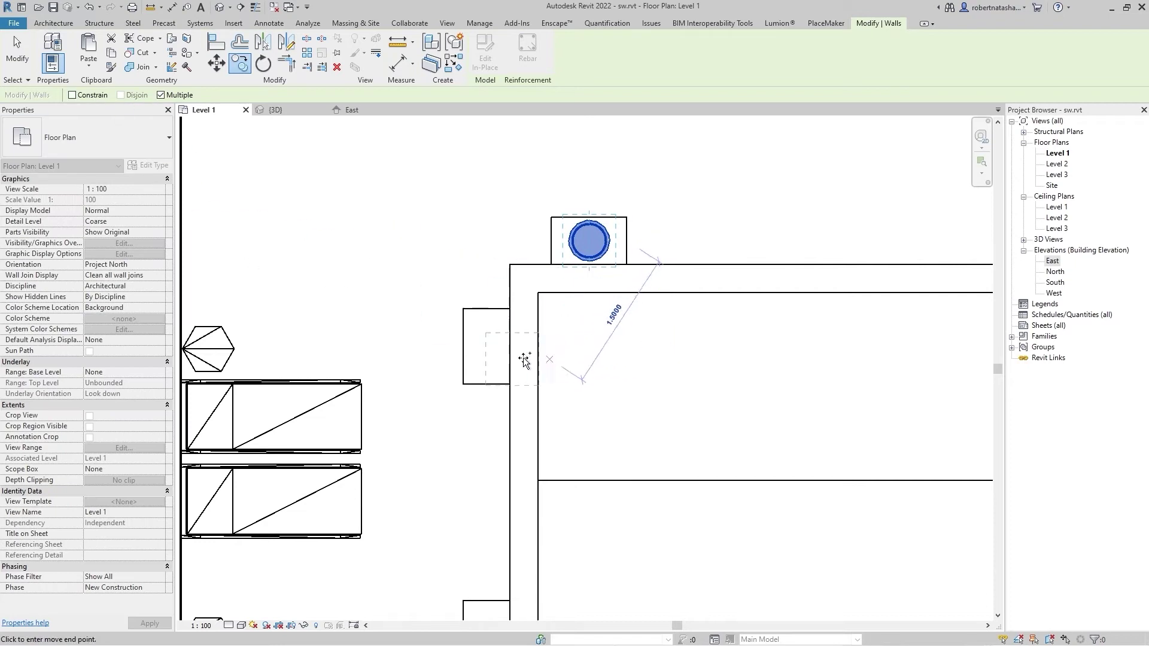
pyautogui.click(509, 346)
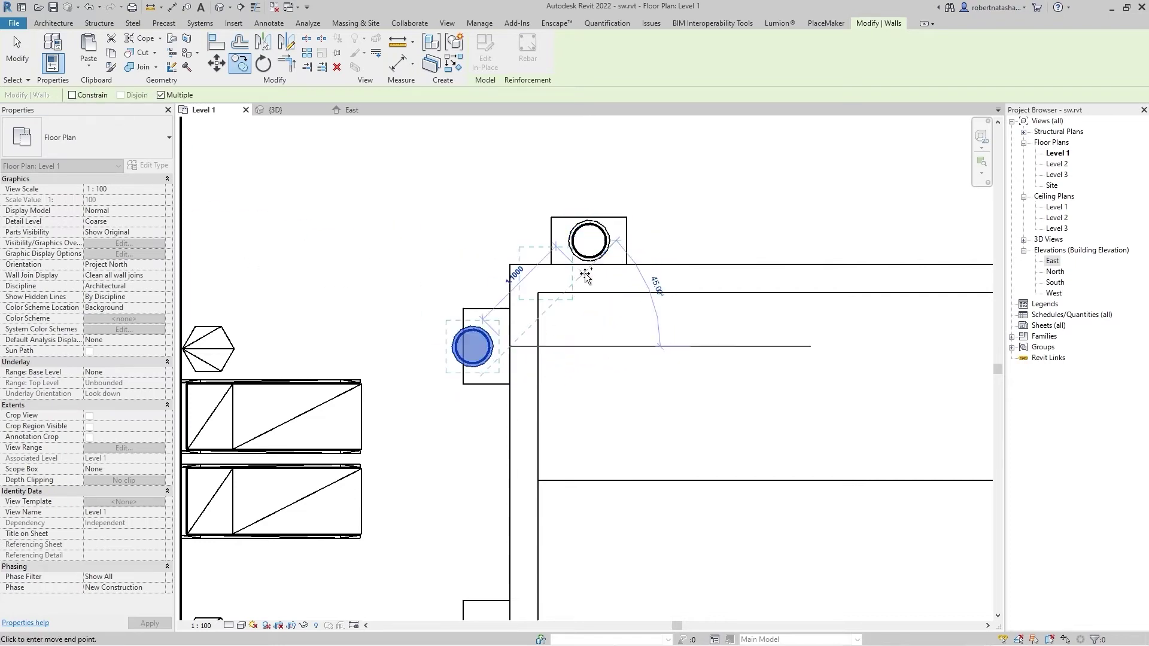
pyautogui.scroll(3, 488, 323)
pyautogui.scroll(1, 487, 323)
pyautogui.press('Escape')
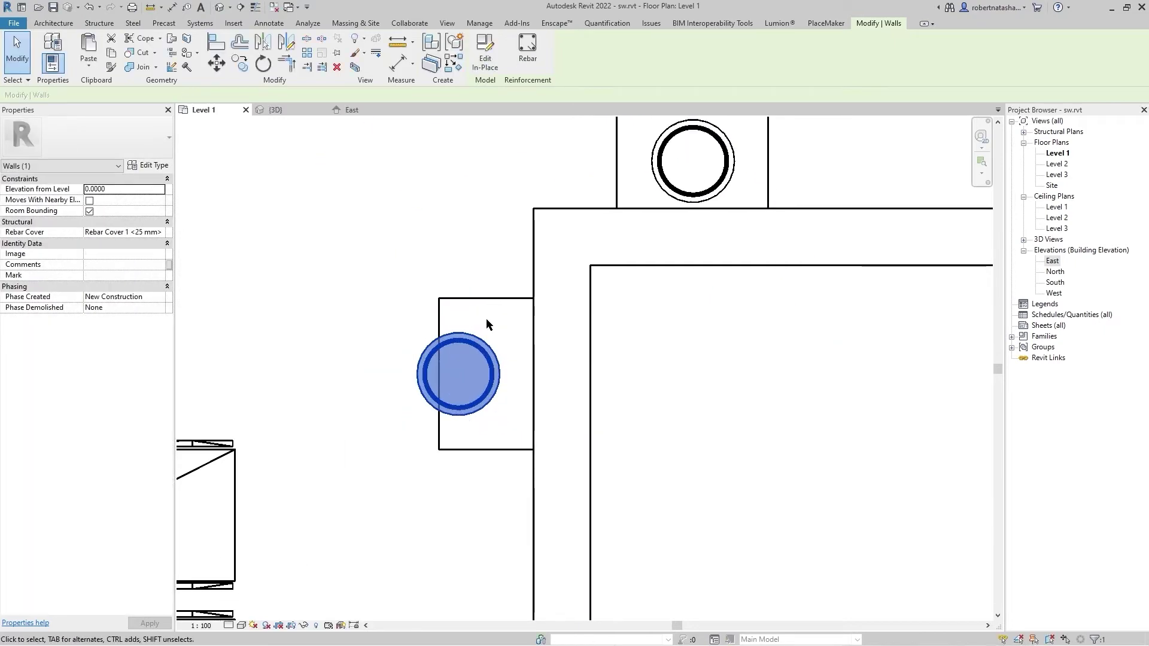
pyautogui.scroll(-3, 486, 324)
pyautogui.press('Escape')
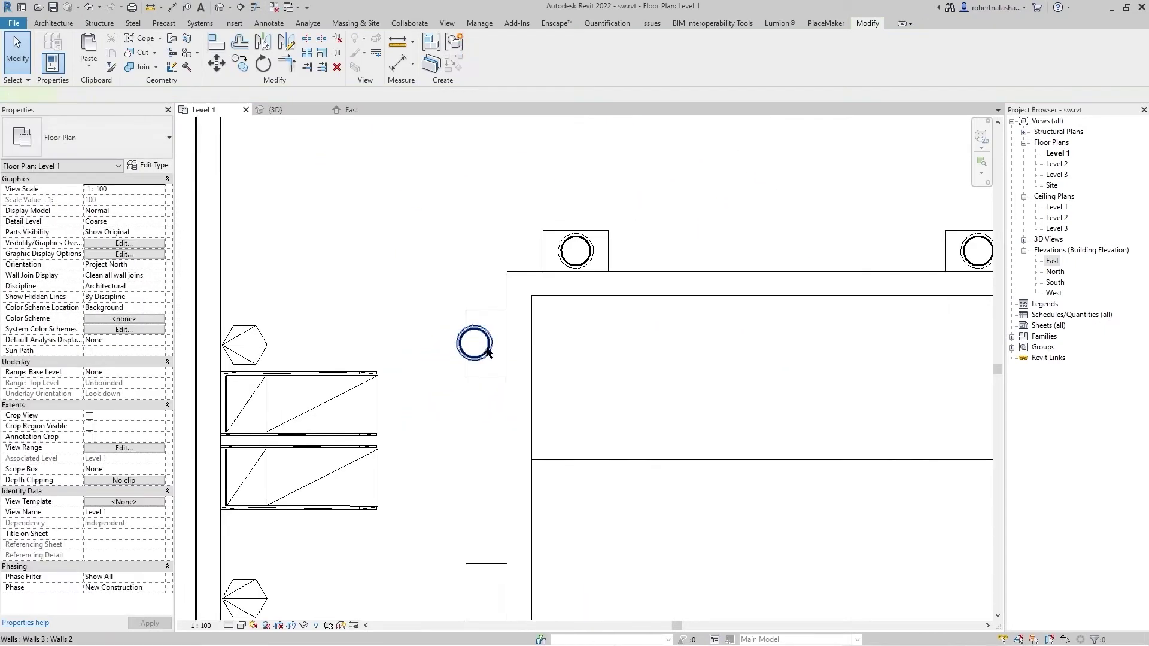
# - Nudge the copied column right with arrow keys to centre it within the left pier
pyautogui.click(485, 350)
pyautogui.scroll(2, 486, 351)
pyautogui.scroll(1, 486, 349)
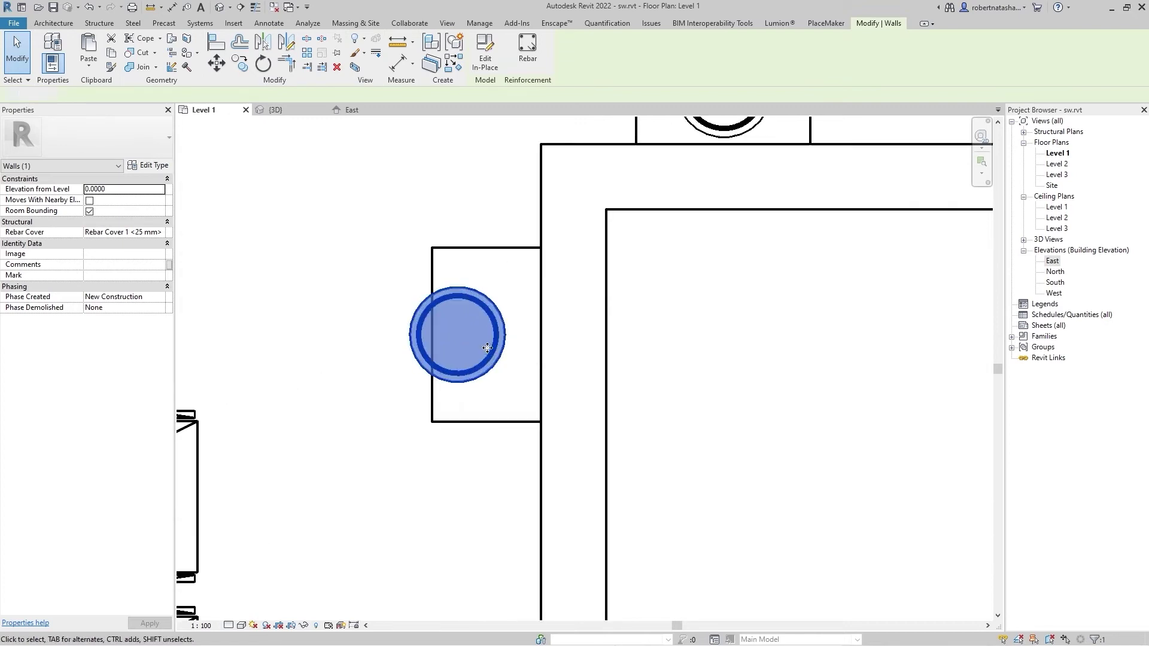
pyautogui.press('Right')
pyautogui.press('Right')
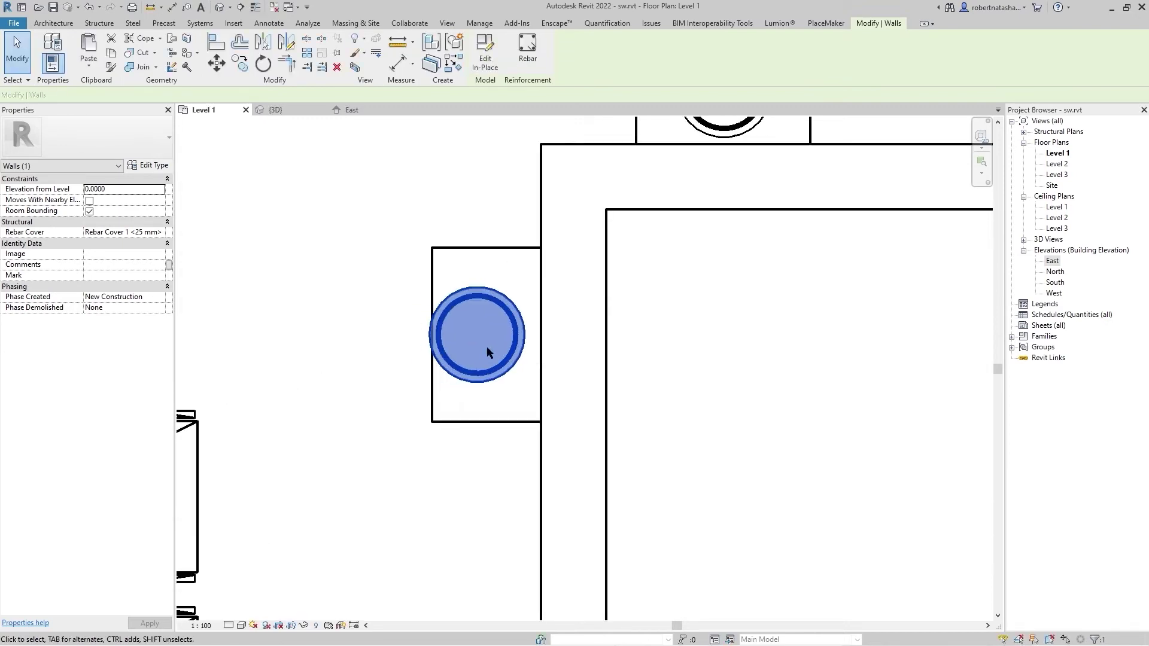
pyautogui.press('Right')
pyautogui.press('Right')
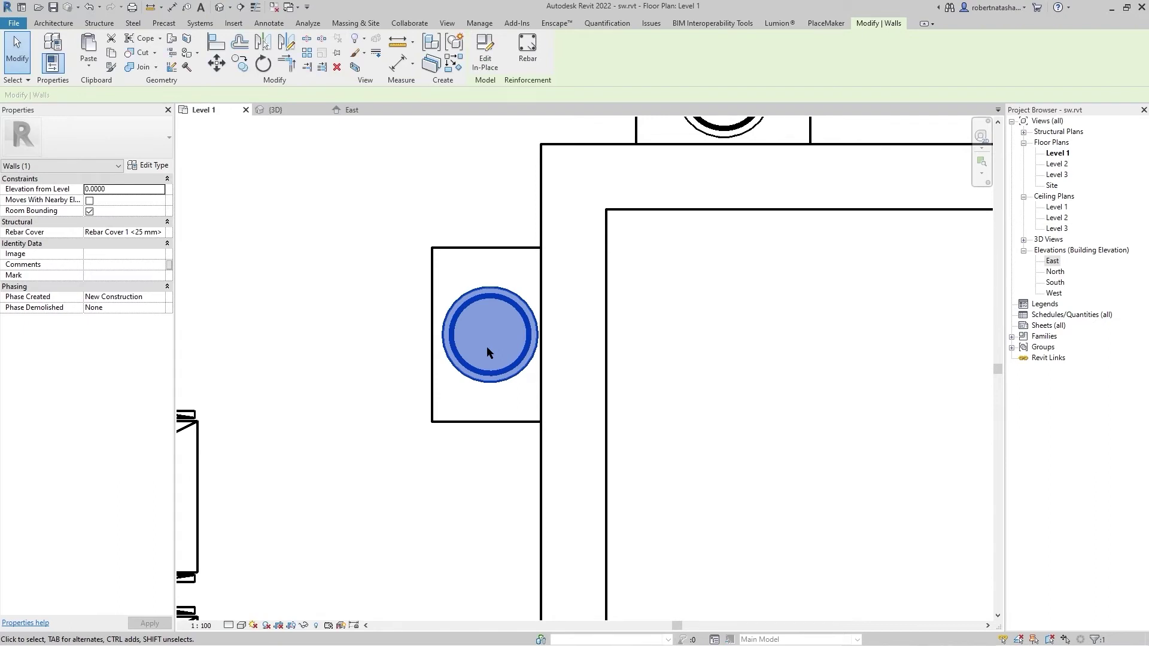
pyautogui.click(487, 206)
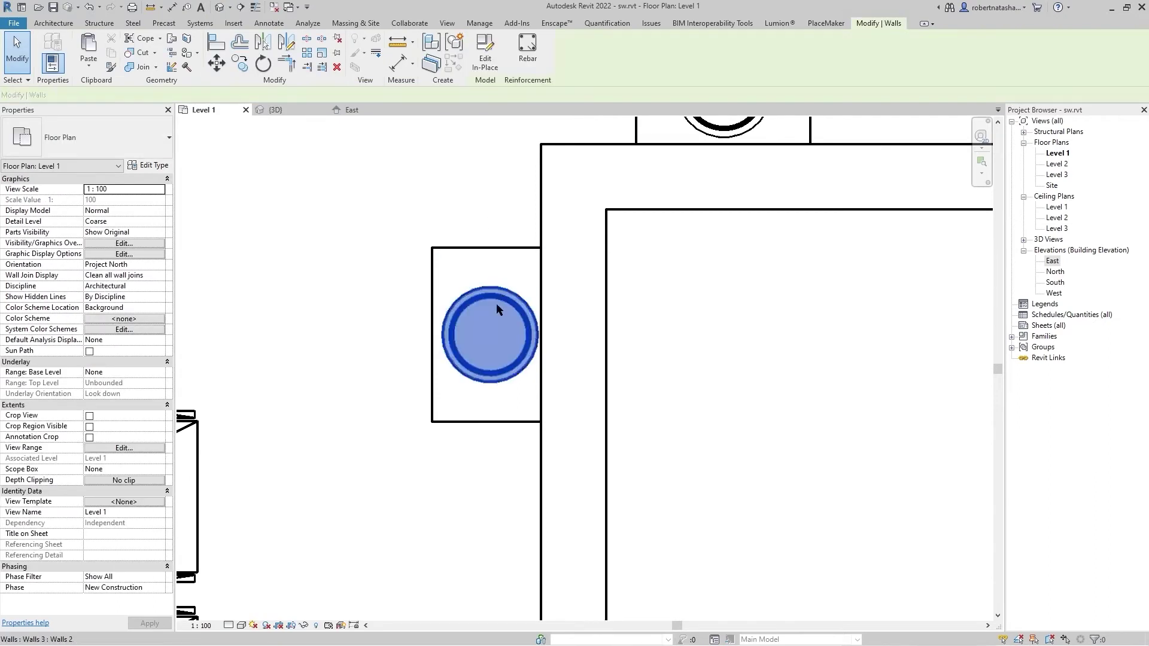
pyautogui.click(496, 305)
pyautogui.scroll(3, 497, 305)
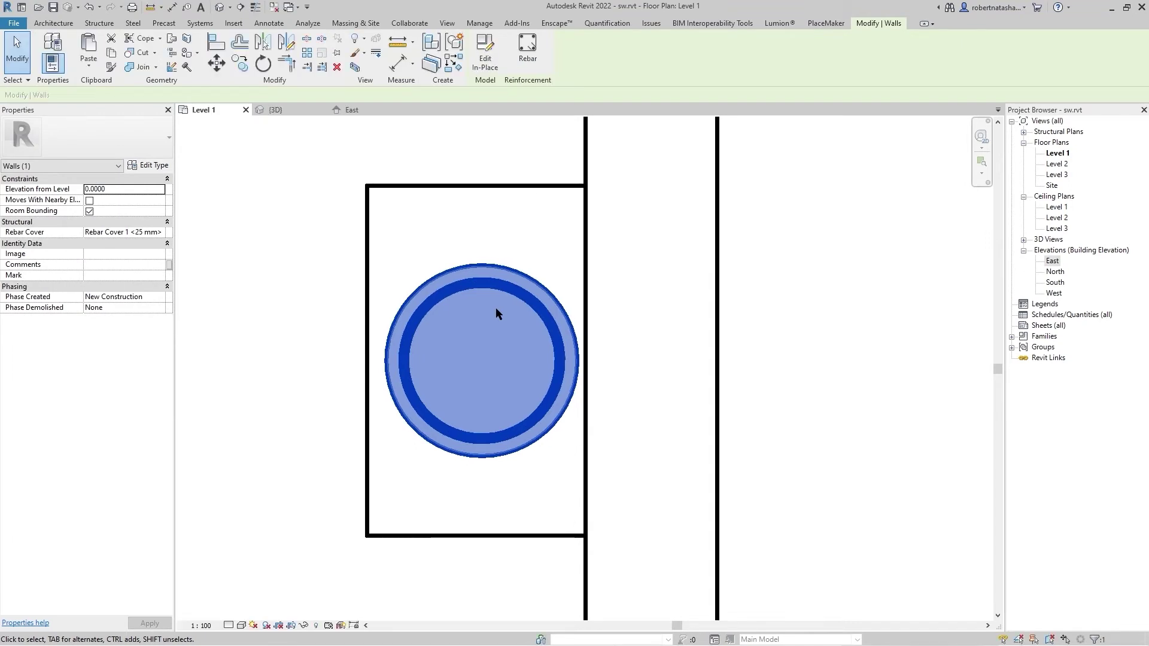
pyautogui.click(225, 295)
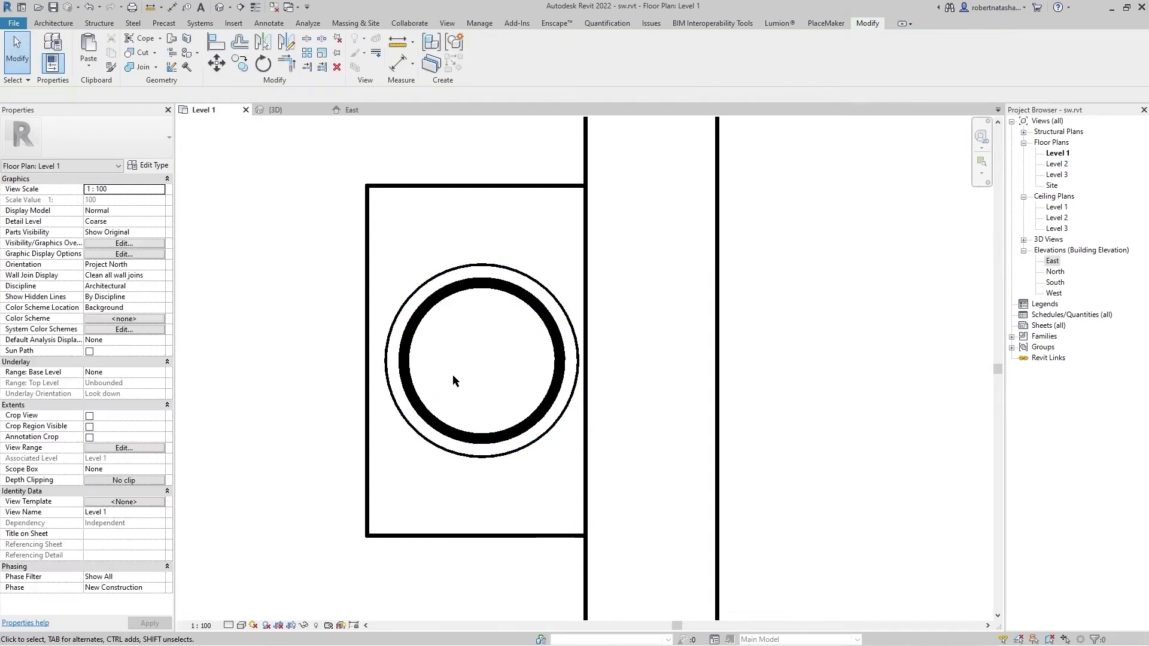
pyautogui.click(466, 285)
# - Nudge the column left and open the pool wall's structure layer material browser
pyautogui.press('Left')
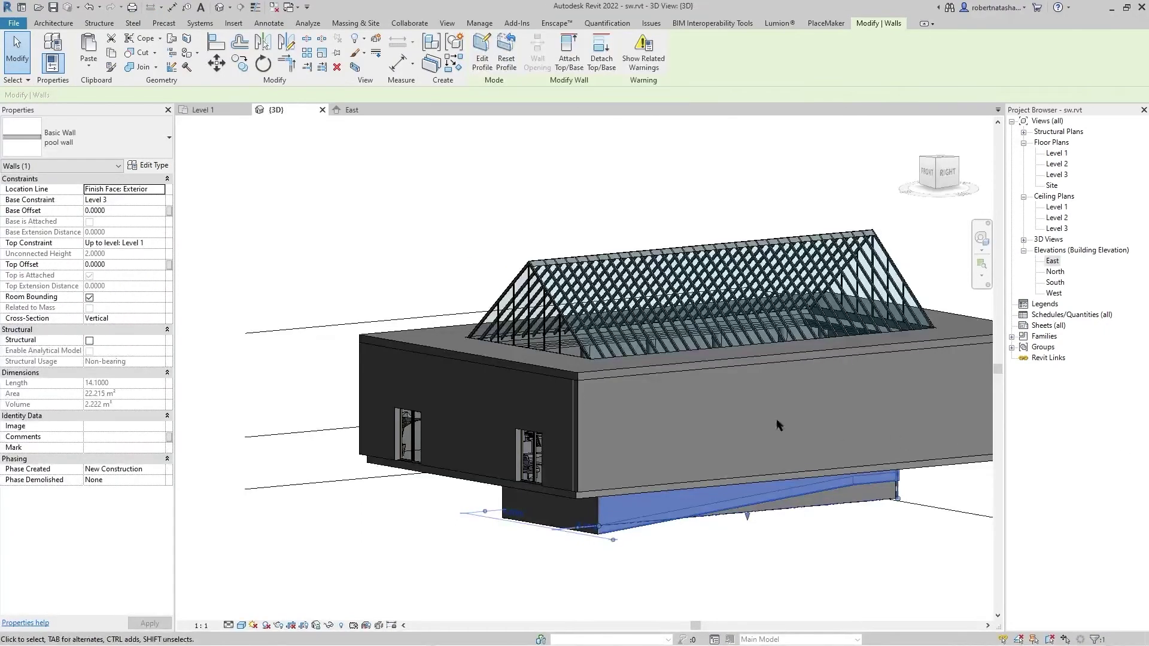
pyautogui.click(154, 167)
pyautogui.click(365, 320)
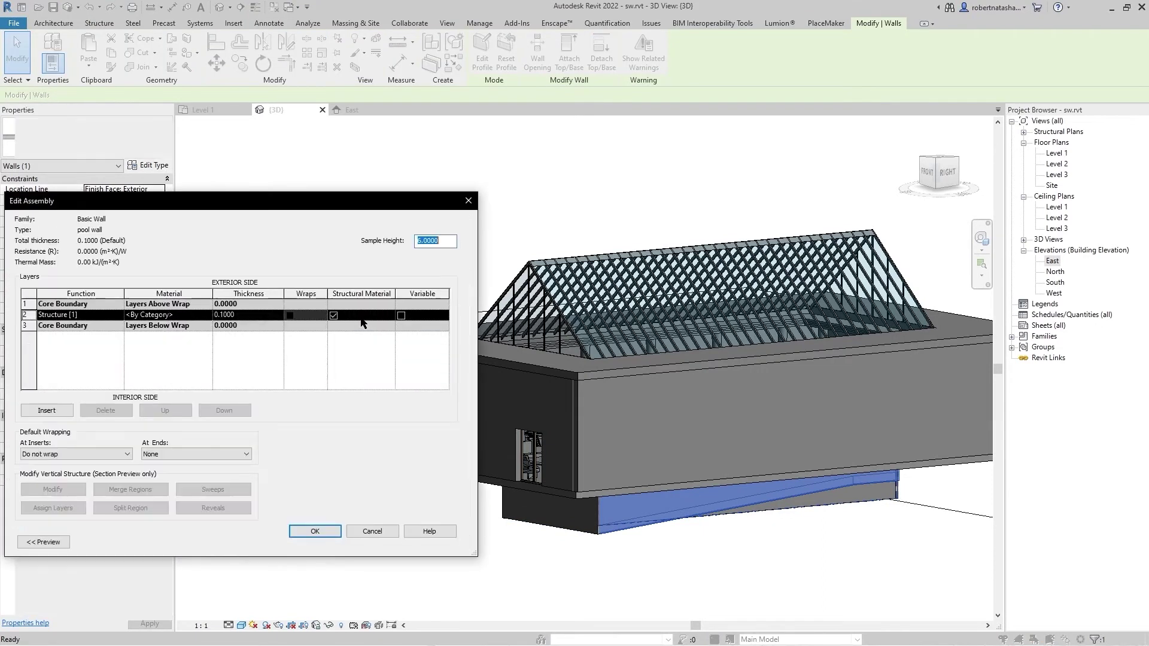
pyautogui.click(197, 314)
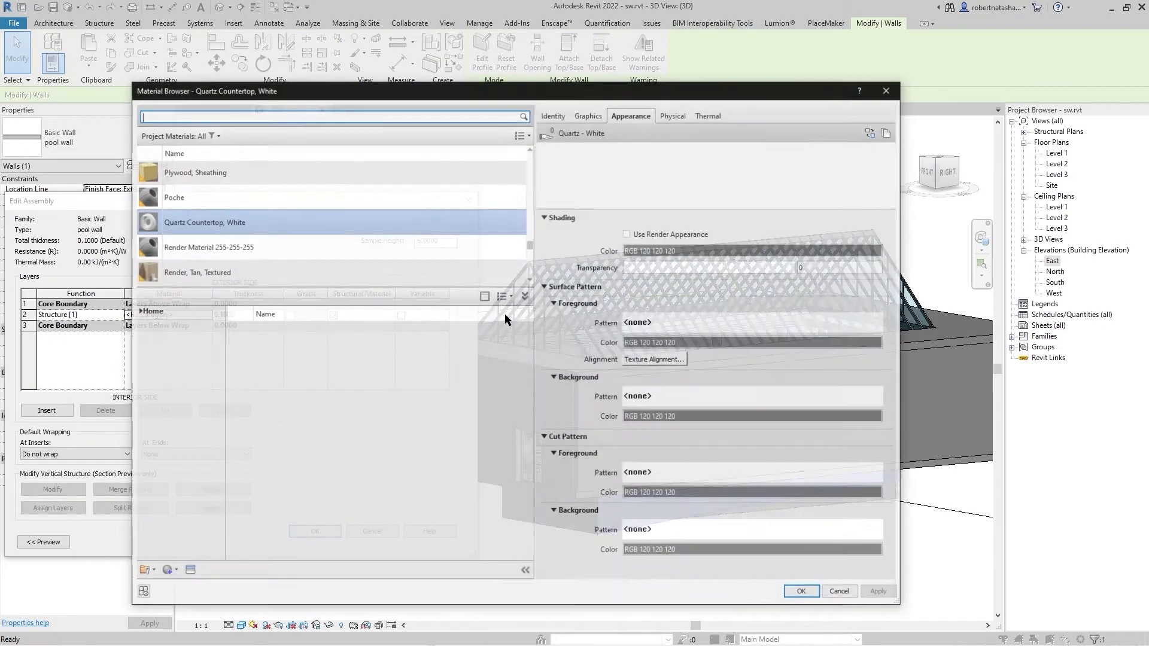
# - Create a new blank material and name it 'pool tile'
pyautogui.click(173, 572)
pyautogui.click(203, 584)
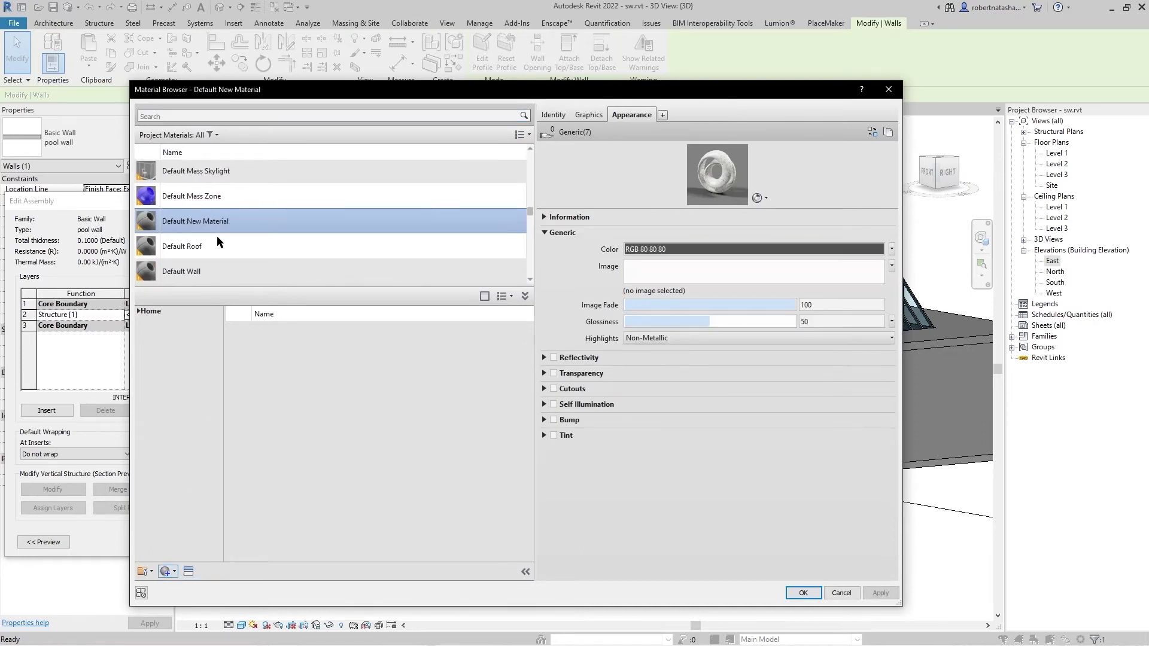
pyautogui.rightClick(220, 221)
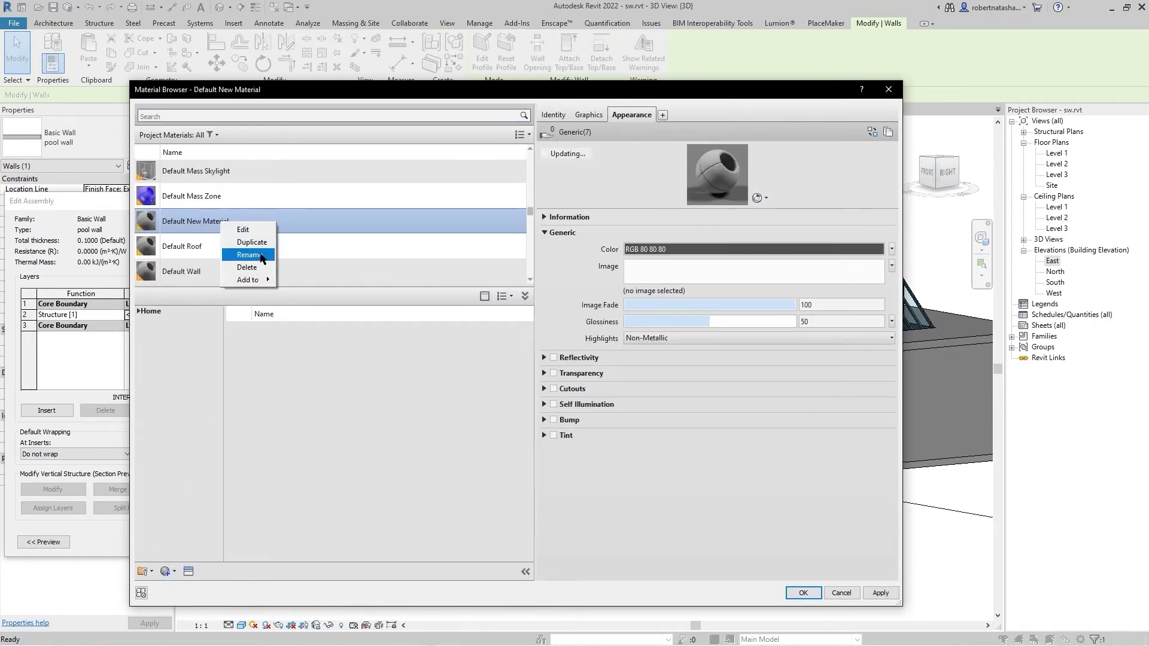
pyautogui.click(240, 115)
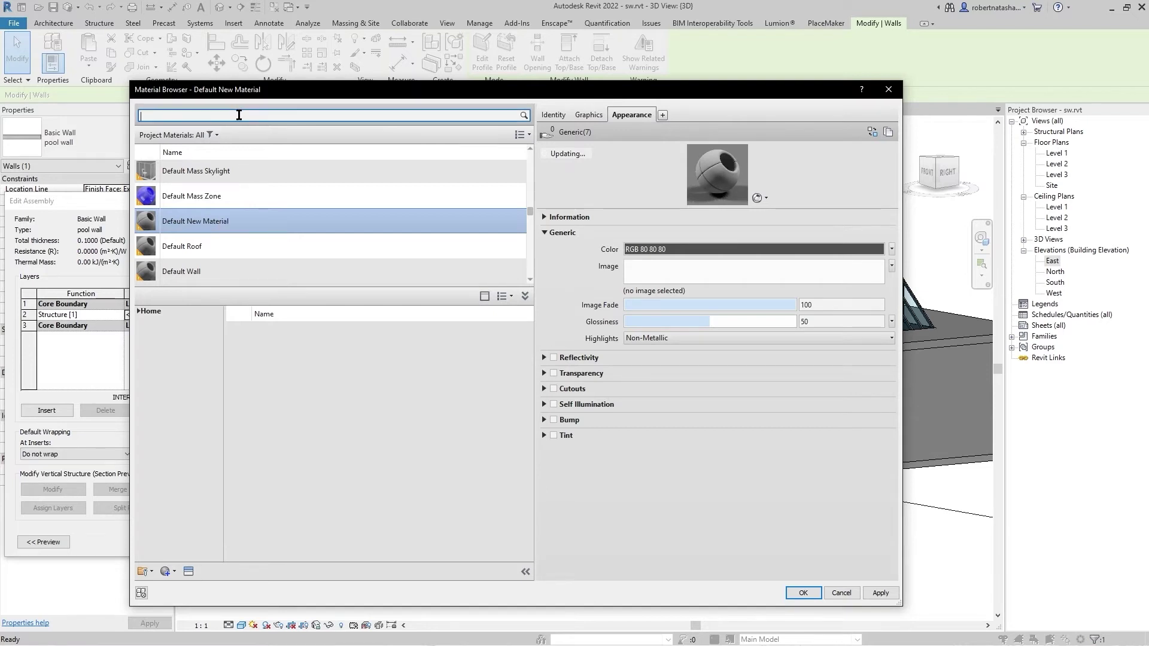
pyautogui.write('pool')
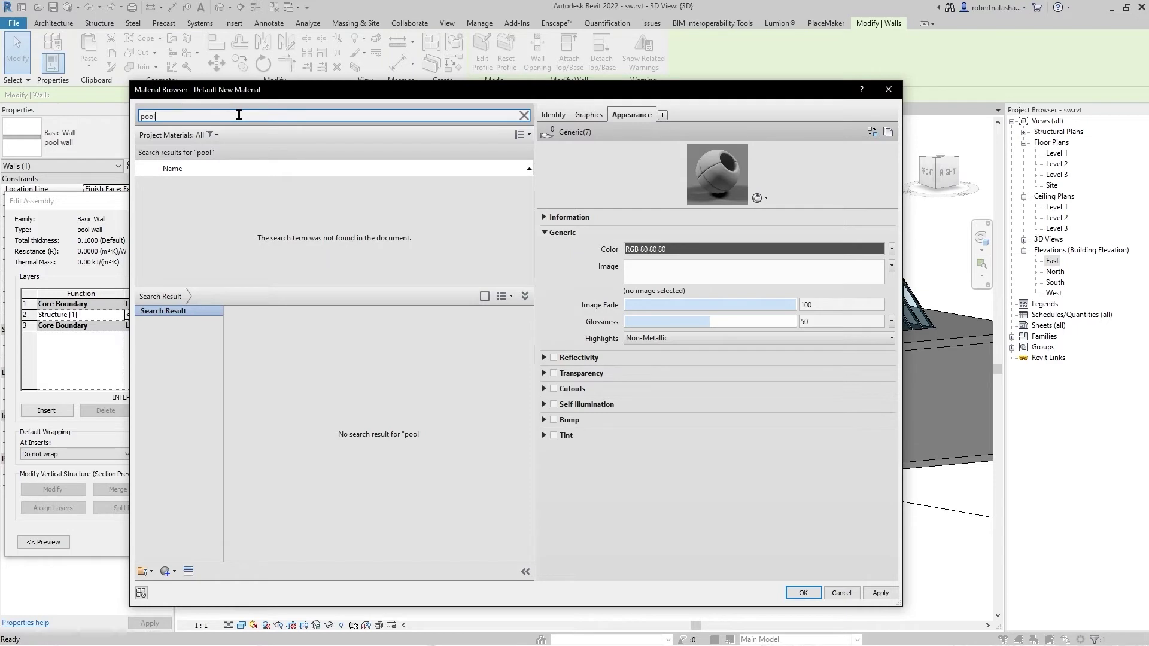
pyautogui.press('BackSpace')
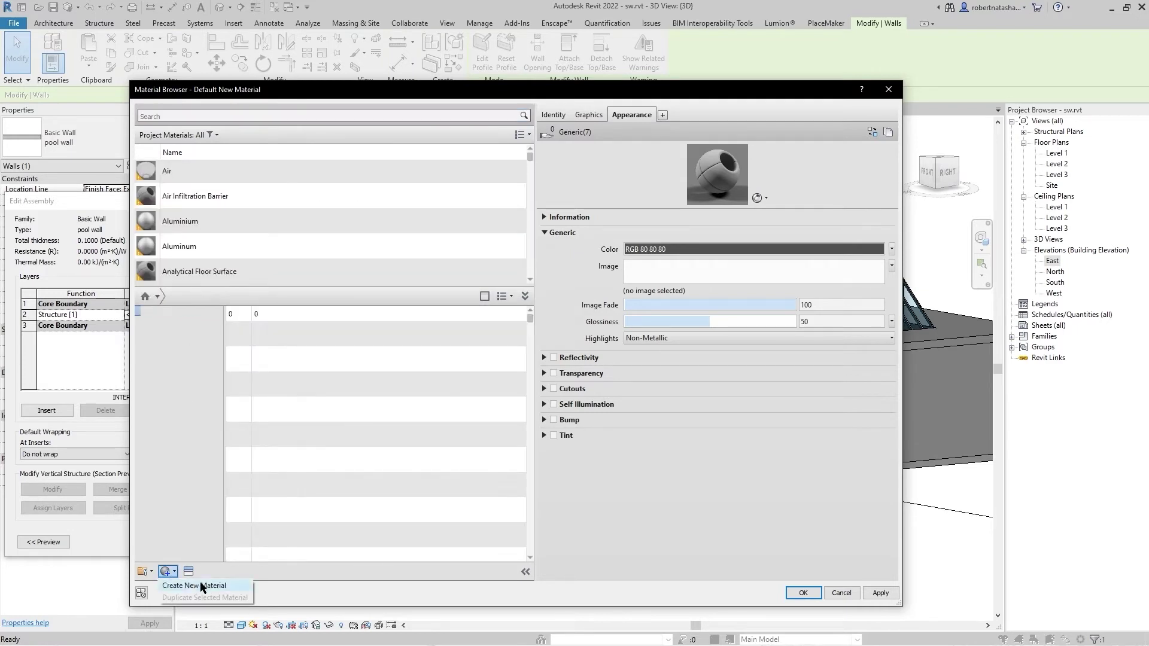
pyautogui.click(165, 571)
pyautogui.rightClick(207, 217)
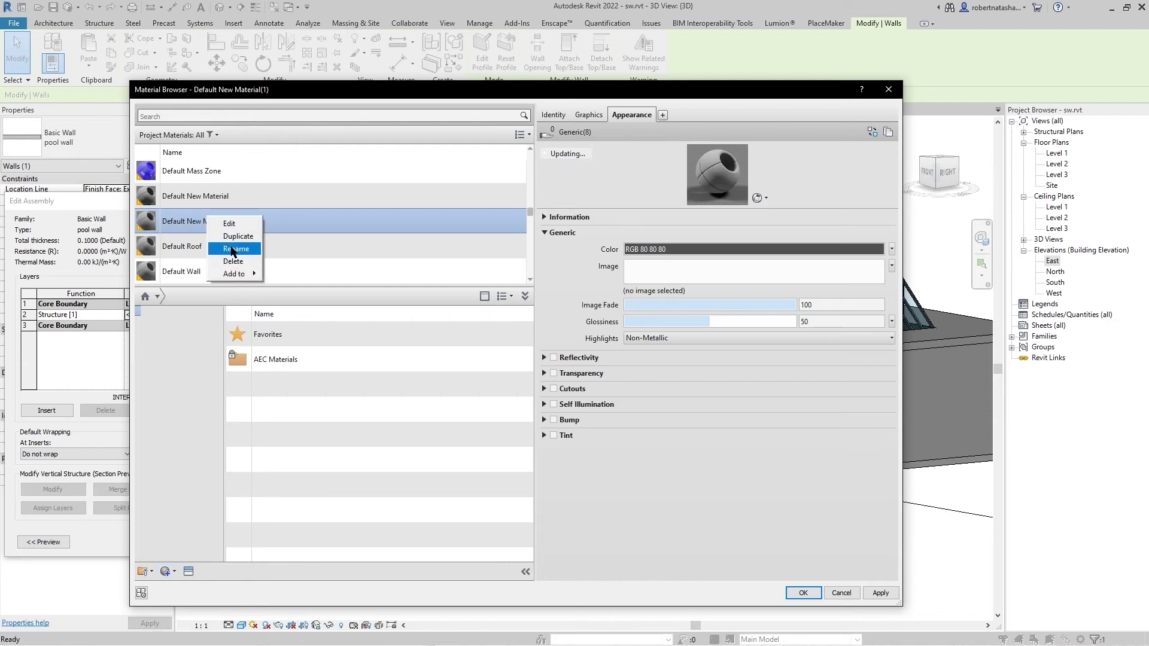
pyautogui.click(234, 249)
pyautogui.write('pool tile')
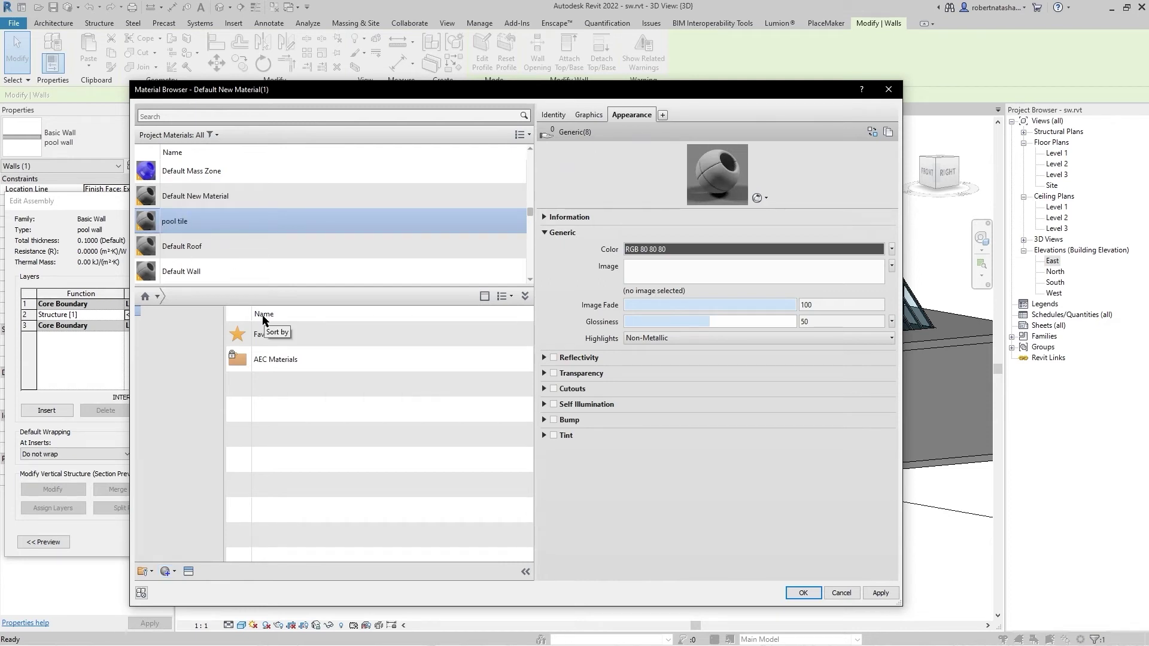
pyautogui.press('Return')
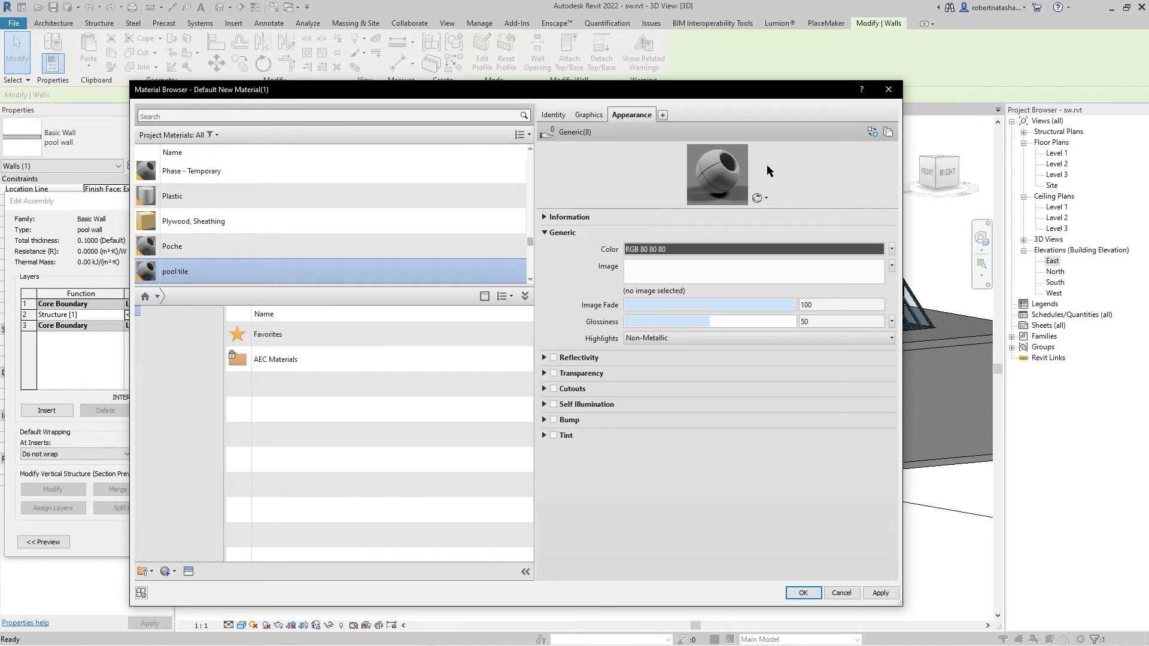
# - Give pool tile the Asphalt - Dark Grey appearance and start renaming that asset
pyautogui.click(874, 133)
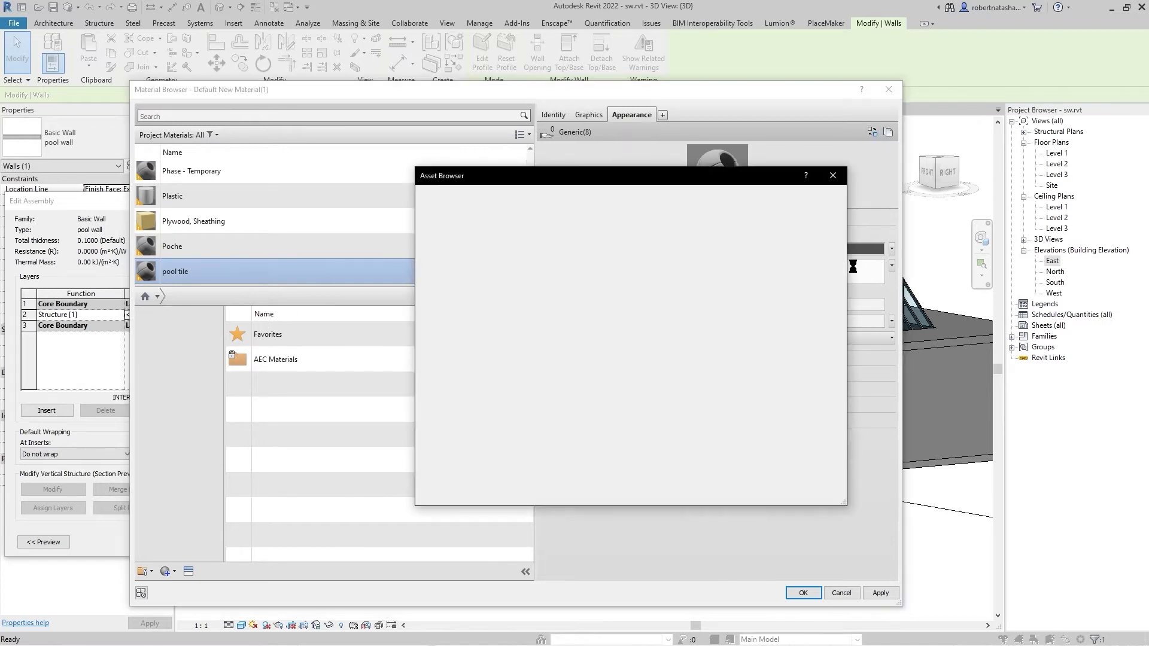
pyautogui.scroll(-3, 662, 367)
pyautogui.scroll(-1, 662, 366)
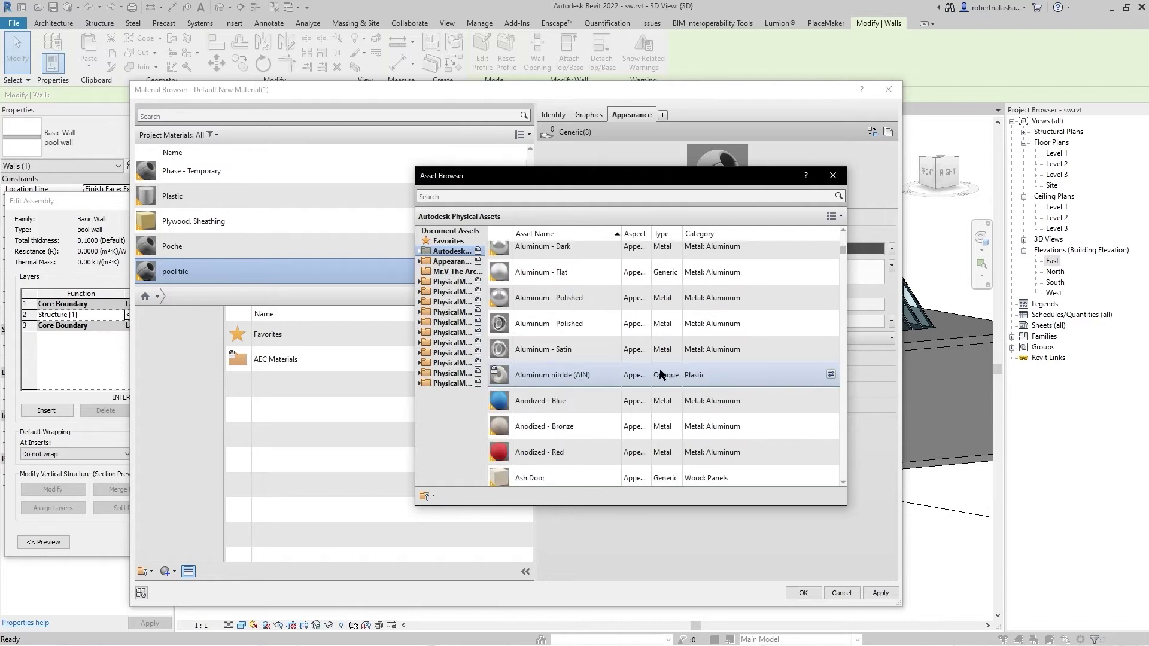
pyautogui.scroll(-1, 659, 374)
pyautogui.scroll(-1, 664, 383)
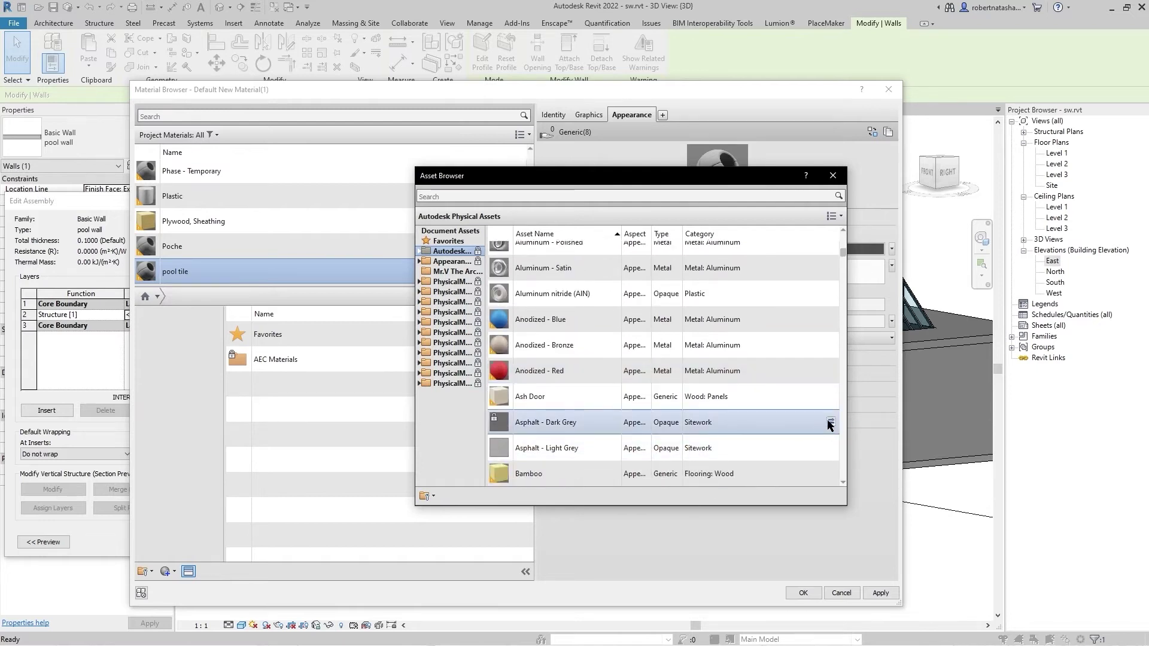
pyautogui.click(830, 423)
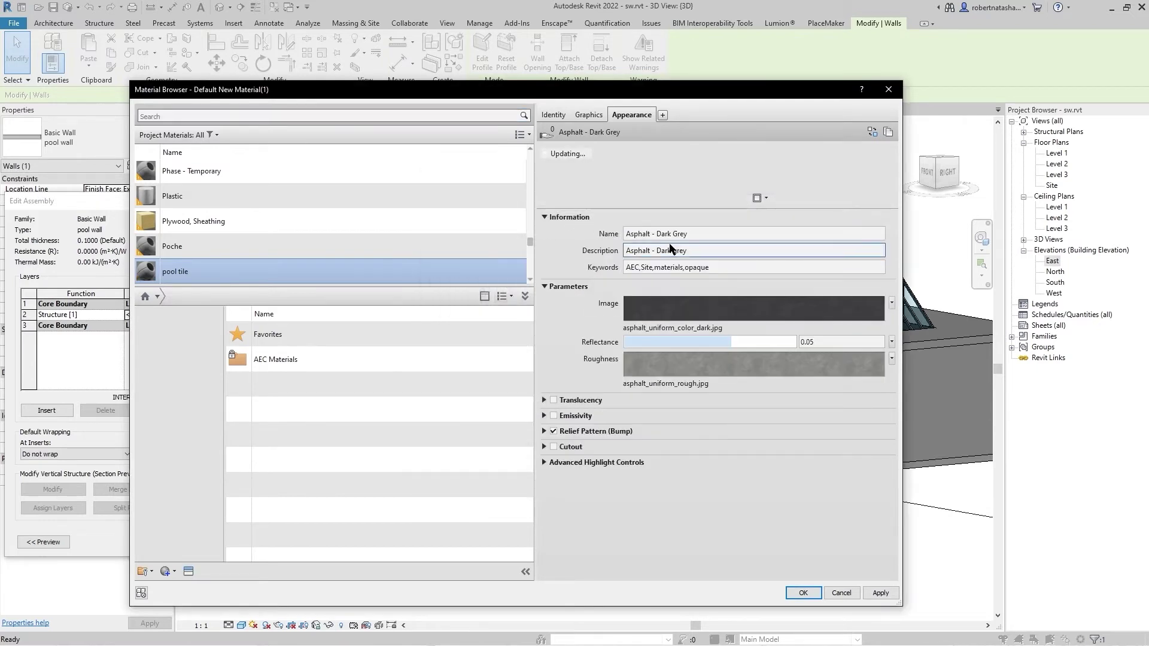
pyautogui.click(671, 241)
pyautogui.doubleClick(682, 233)
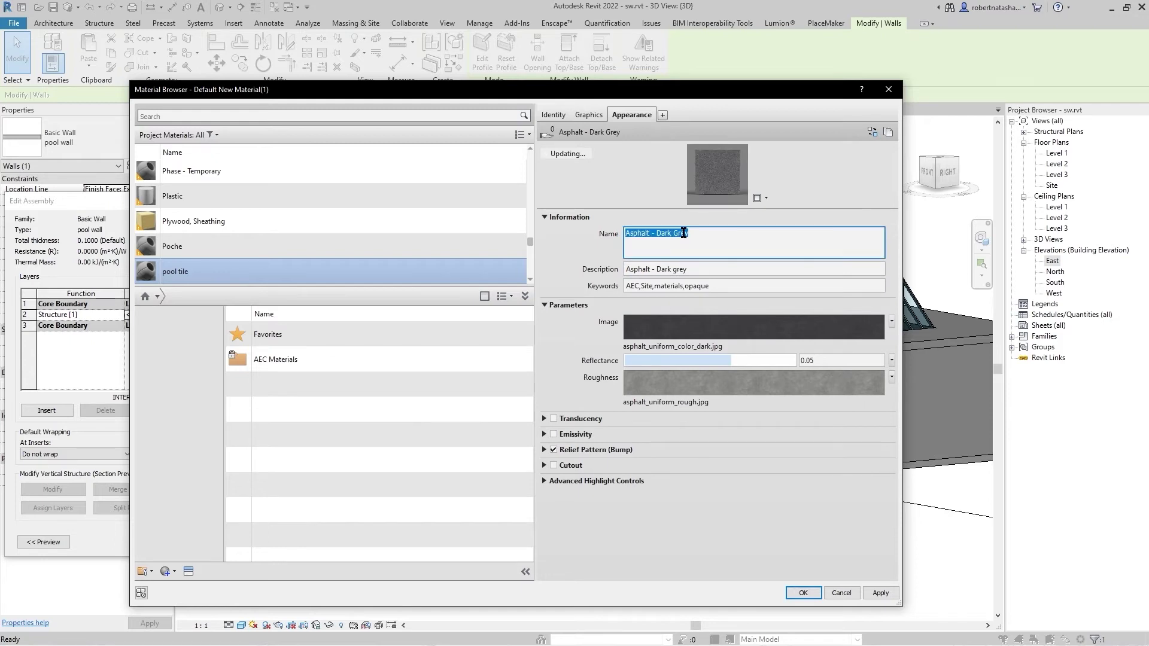
pyautogui.write('pool blue tile')
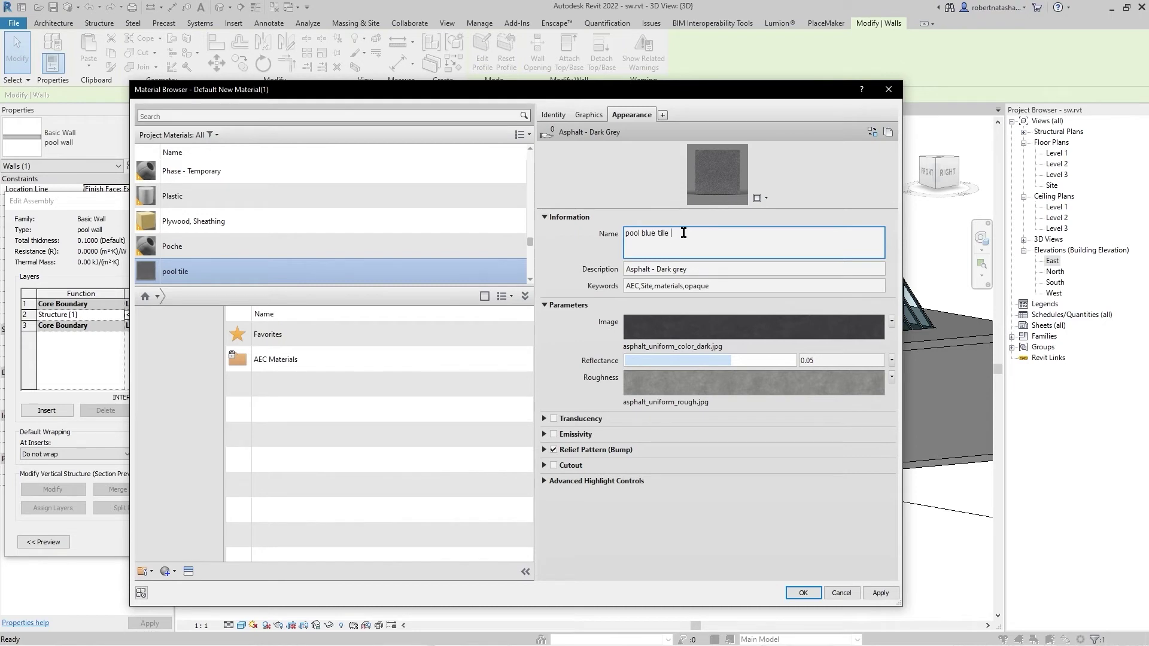
# - Name the material 'pool blue tille' with matching description and keywords, then expand Relief Pattern and Advanced Highlight Controls
pyautogui.press('Tab')
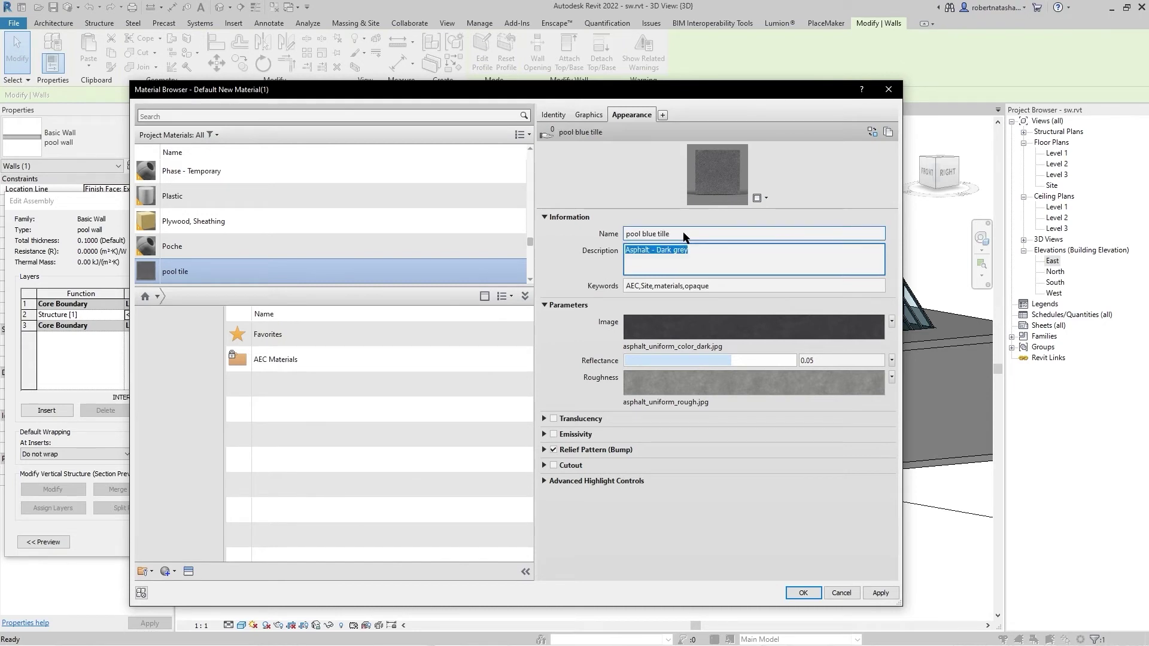
pyautogui.click(684, 234)
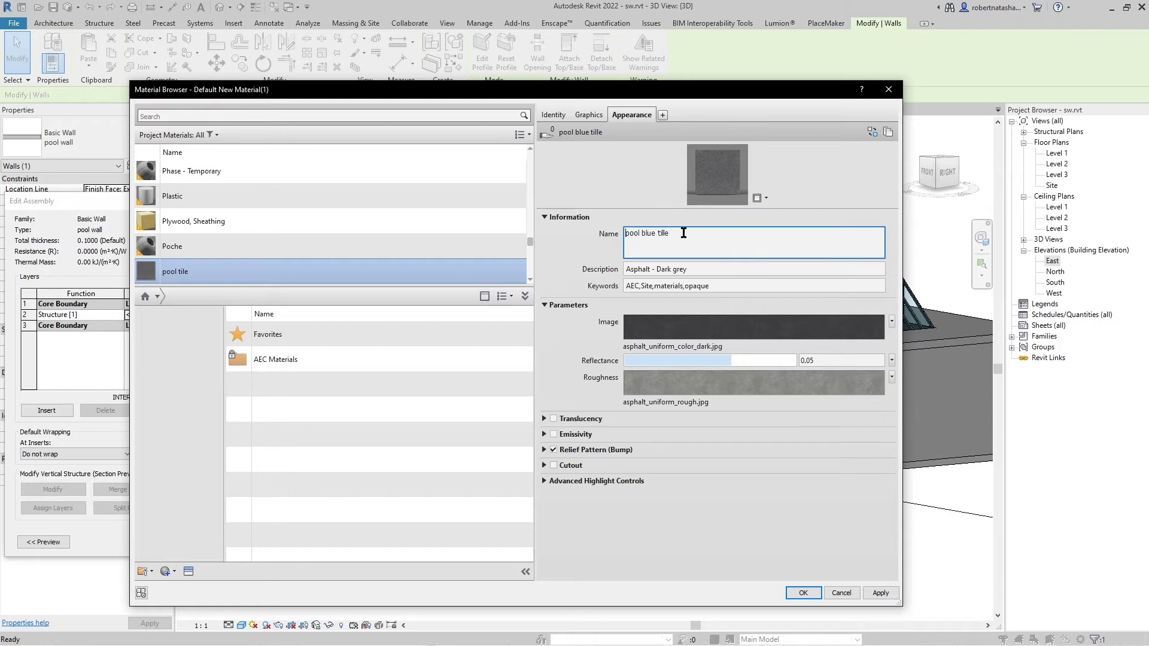
pyautogui.hotkey('ctrl', 'c')
pyautogui.press('Tab')
pyautogui.hotkey('ctrl', 'v')
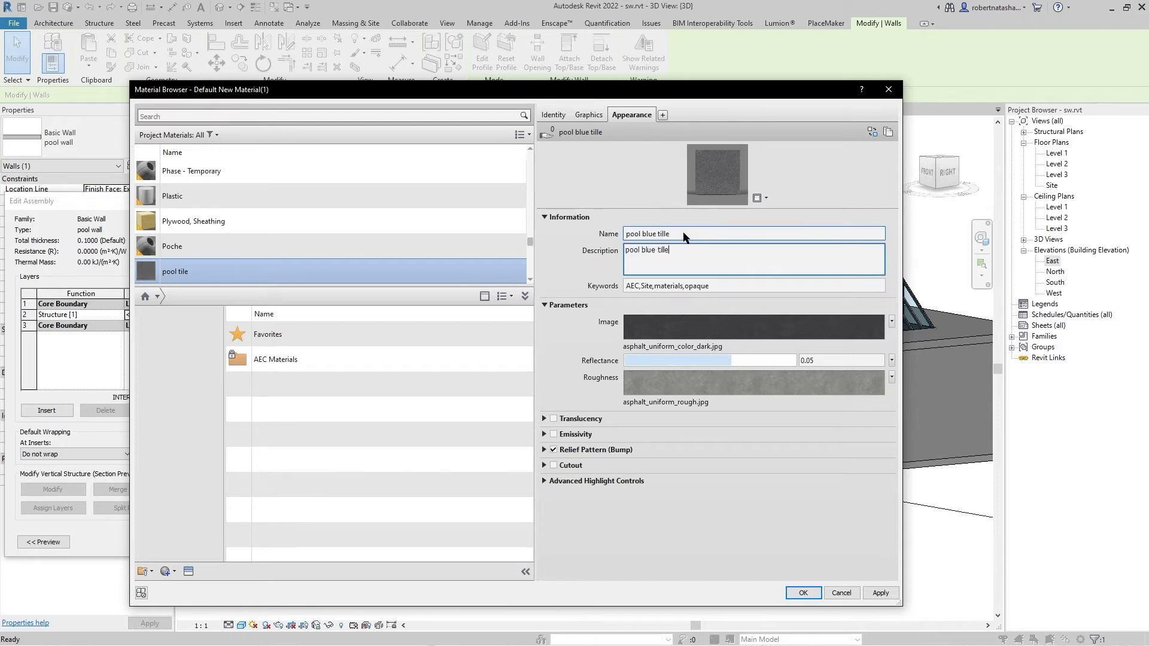
pyautogui.press('Tab')
pyautogui.hotkey('ctrl', 'v')
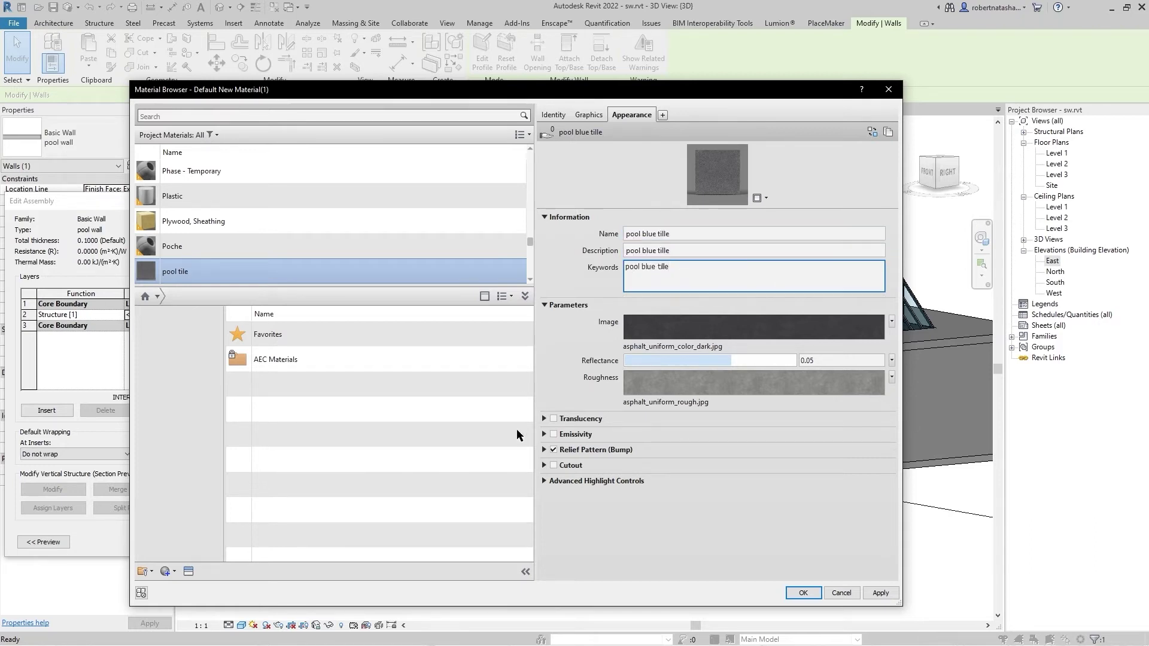
pyautogui.click(546, 456)
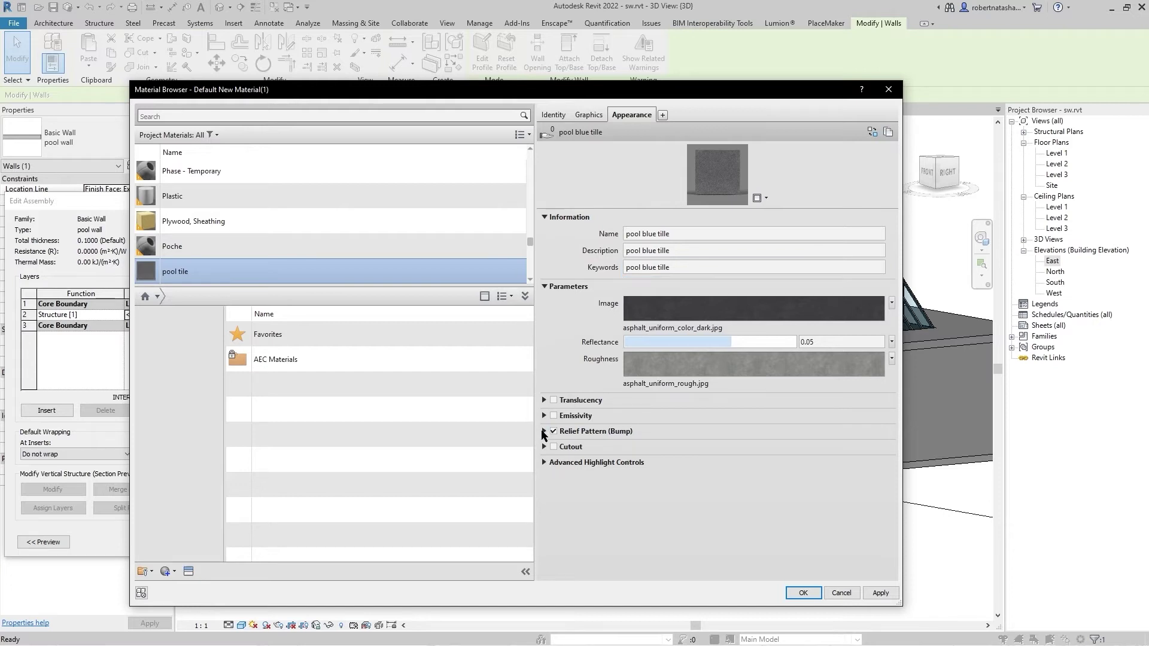
pyautogui.click(544, 432)
pyautogui.click(543, 506)
# - Open the pool tille texture folder in File Explorer
pyautogui.hotkey('alt', 'Tab')
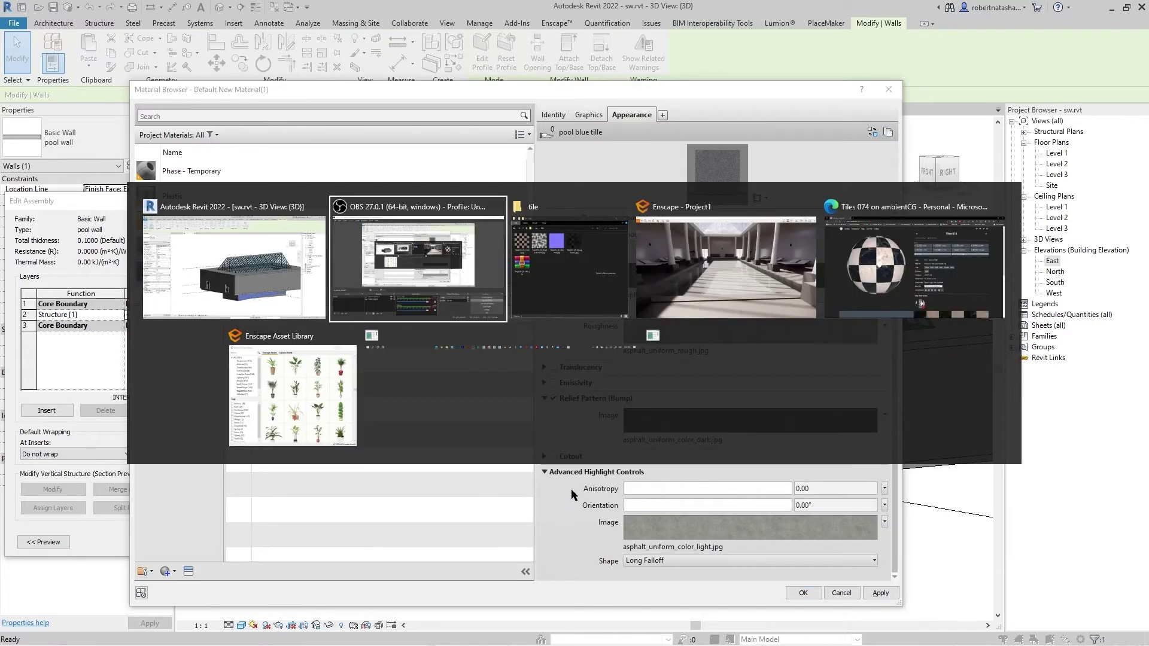
pyautogui.hotkey('alt', 'Tab')
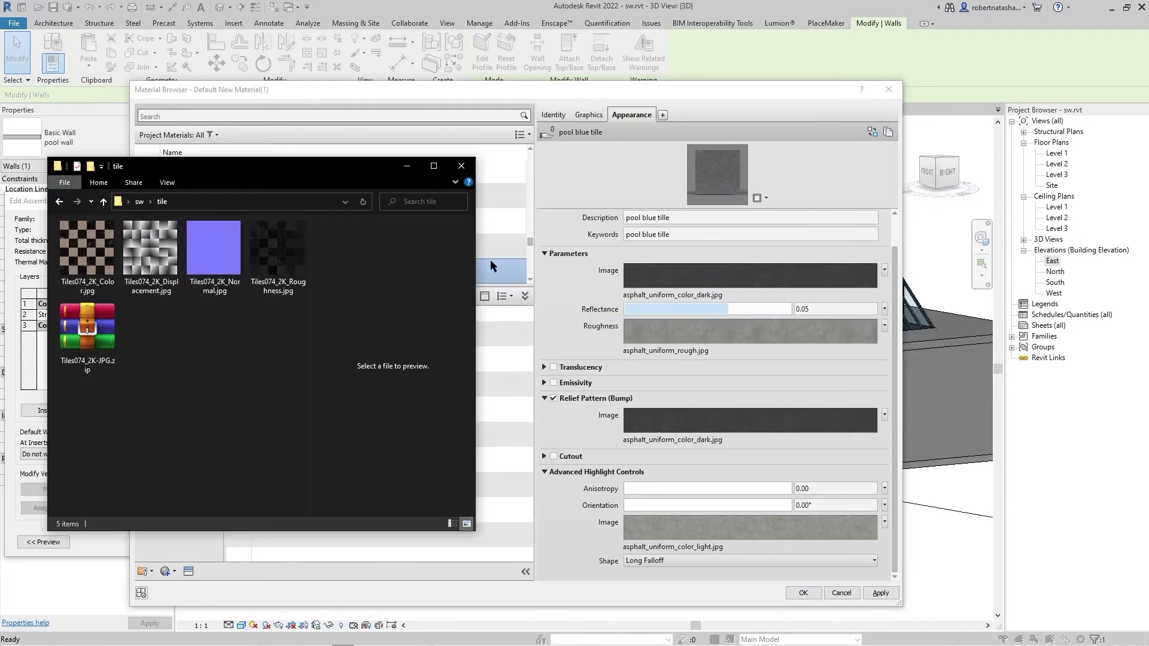
pyautogui.hotkey('alt', 'Up')
pyautogui.doubleClick(150, 252)
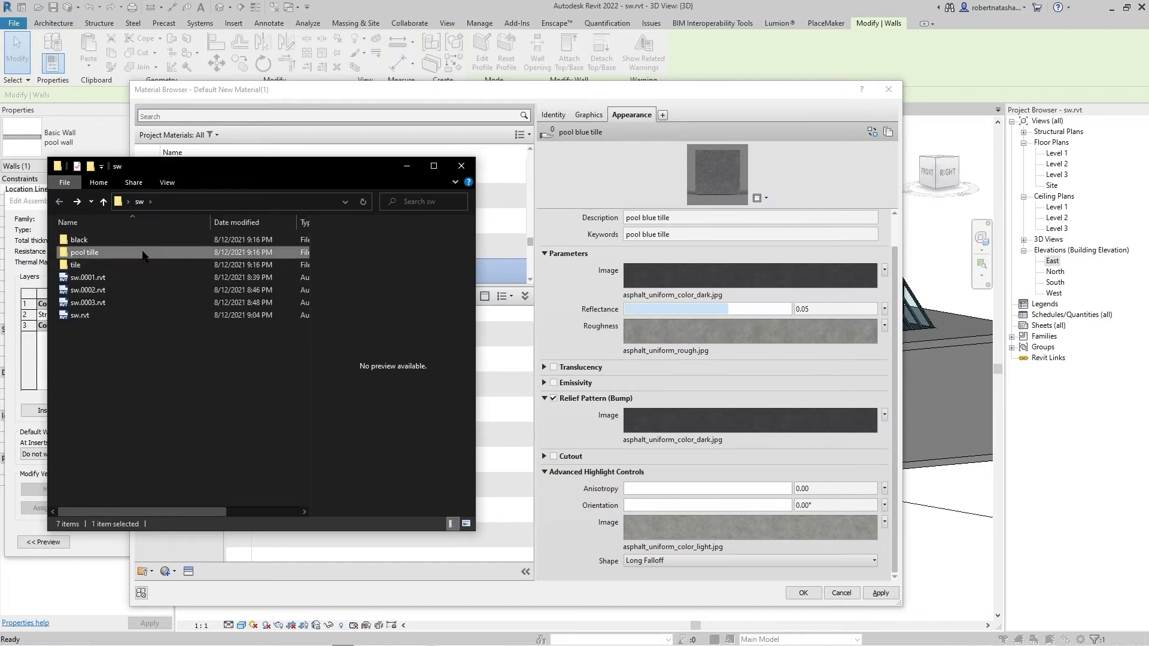
# - Map the Tiles020 color, roughness, normal and displacement textures onto Image, Roughness, Relief Pattern and Highlight Image
pyautogui.moveTo(87, 251); pyautogui.dragTo(731, 278)
pyautogui.click(306, 294)
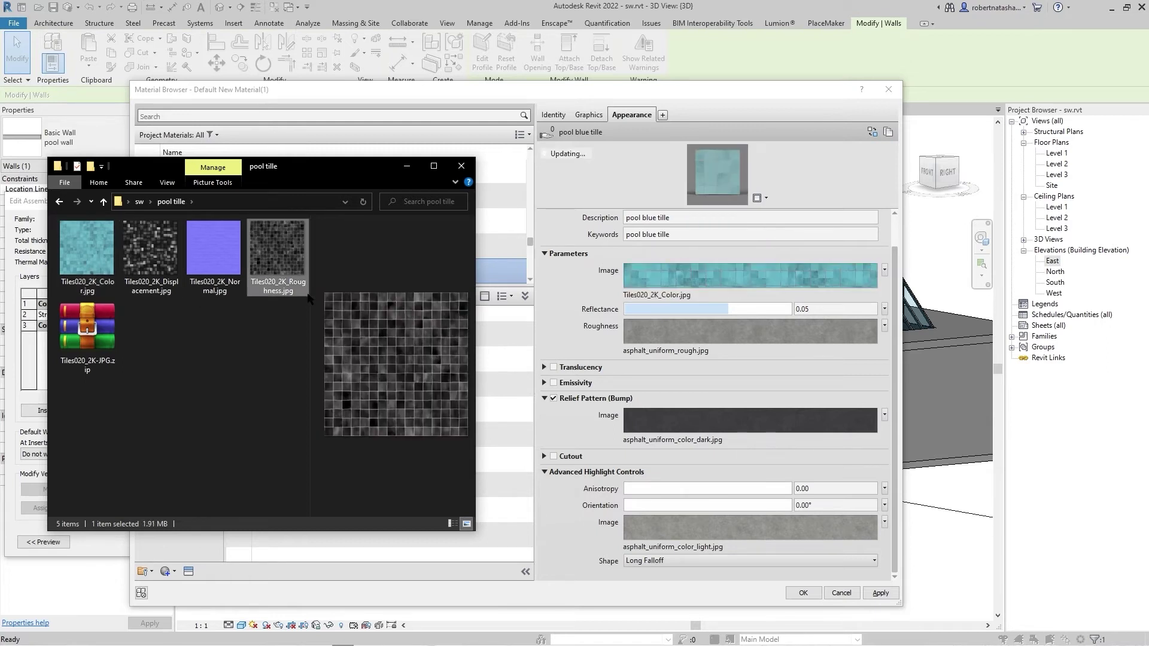
pyautogui.moveTo(281, 258); pyautogui.dragTo(659, 331)
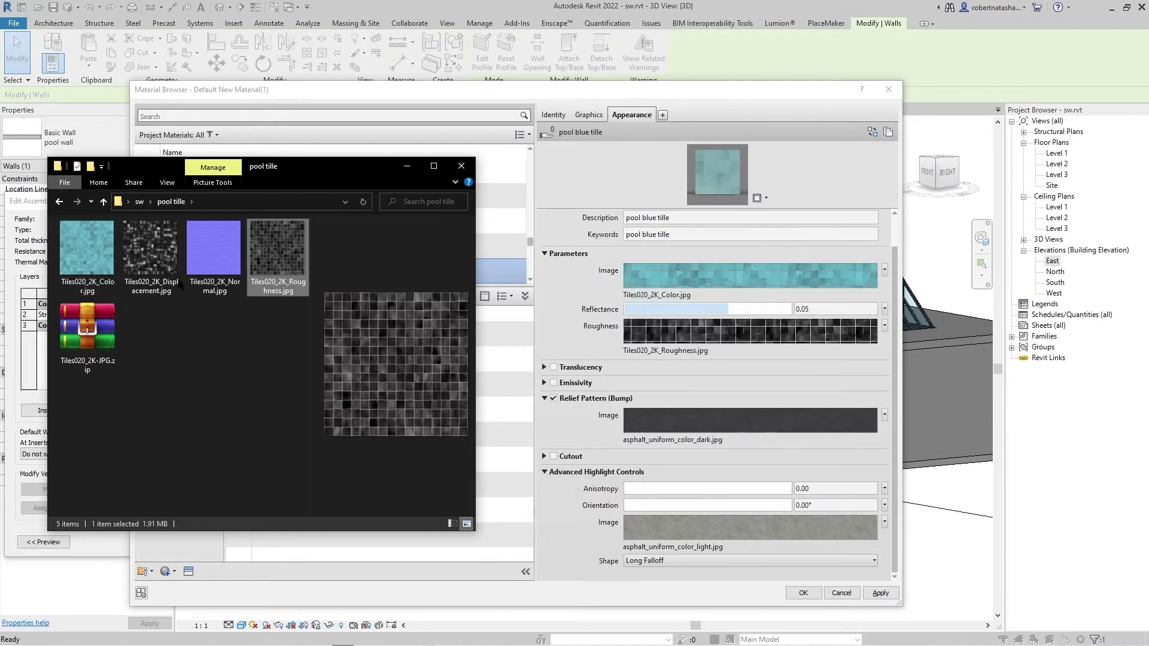
pyautogui.moveTo(214, 250); pyautogui.dragTo(687, 418)
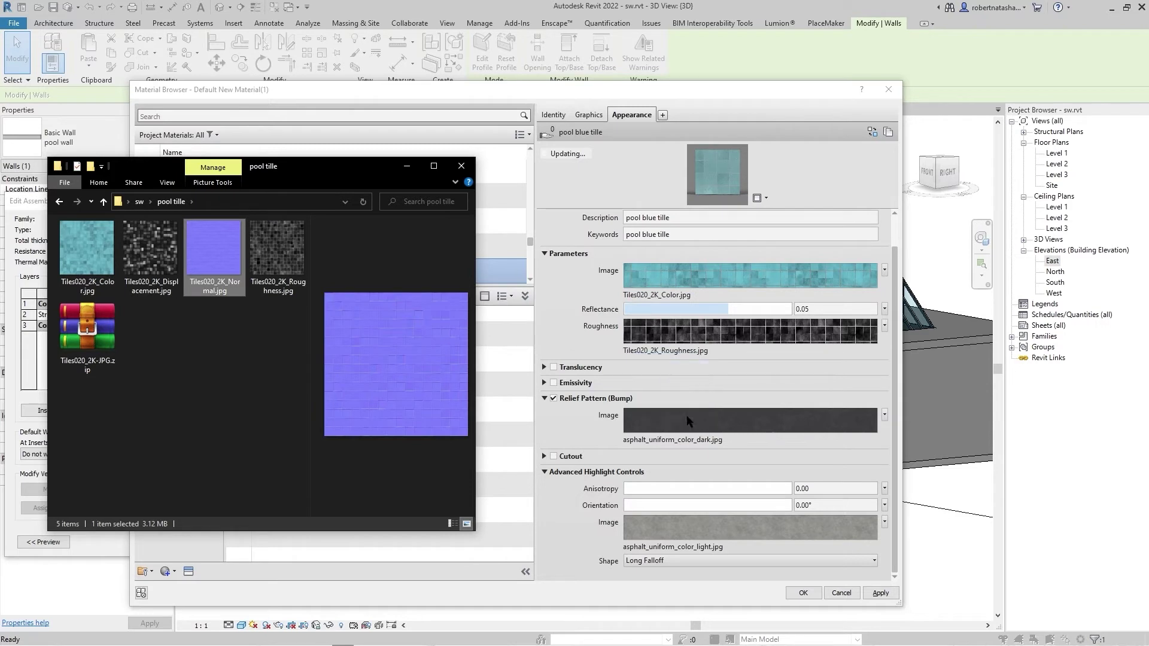
pyautogui.moveTo(151, 248); pyautogui.dragTo(689, 531)
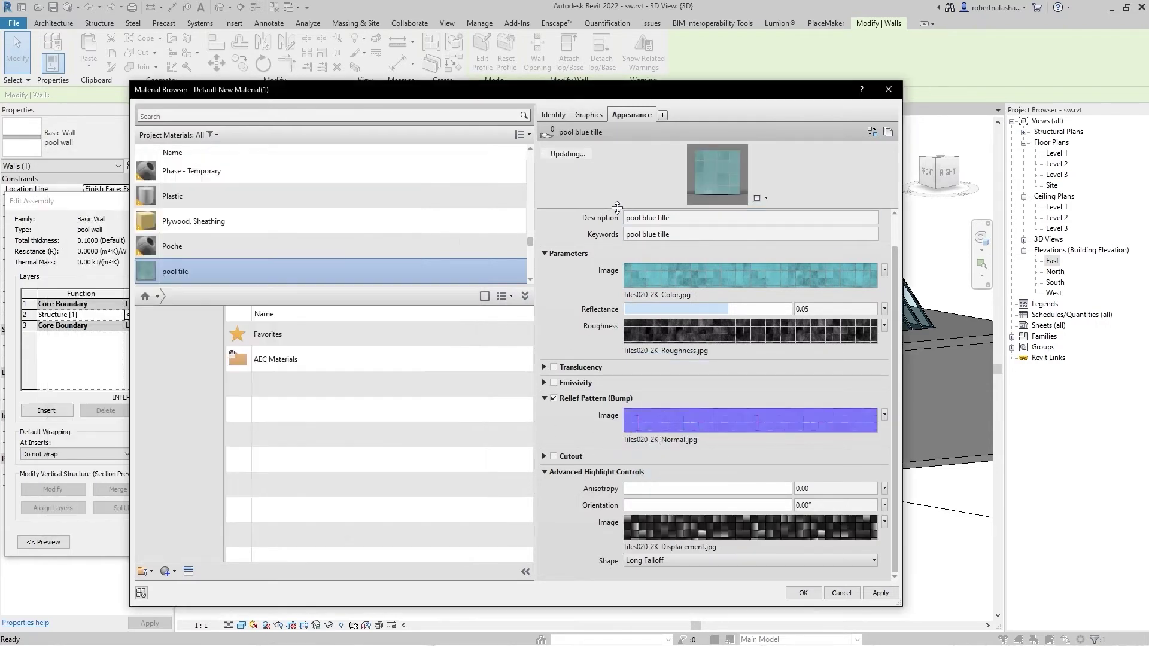
pyautogui.click(655, 434)
# - Set the tile image sample size to 1 m and raise reflectance to 0.08
pyautogui.click(687, 460)
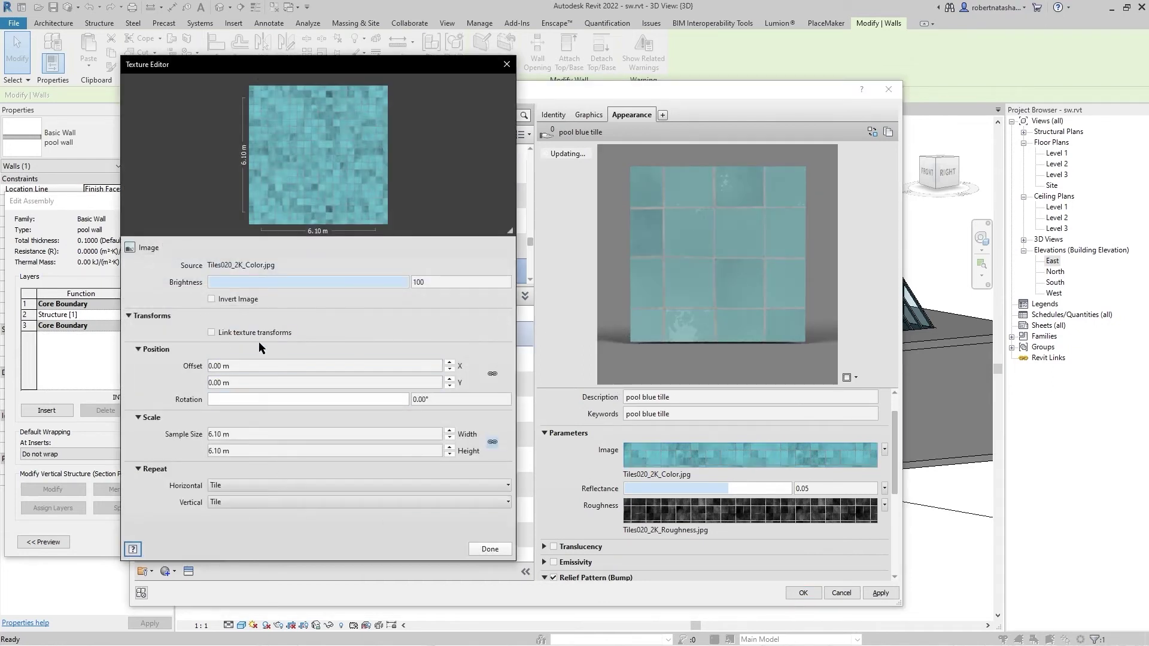
pyautogui.click(250, 431)
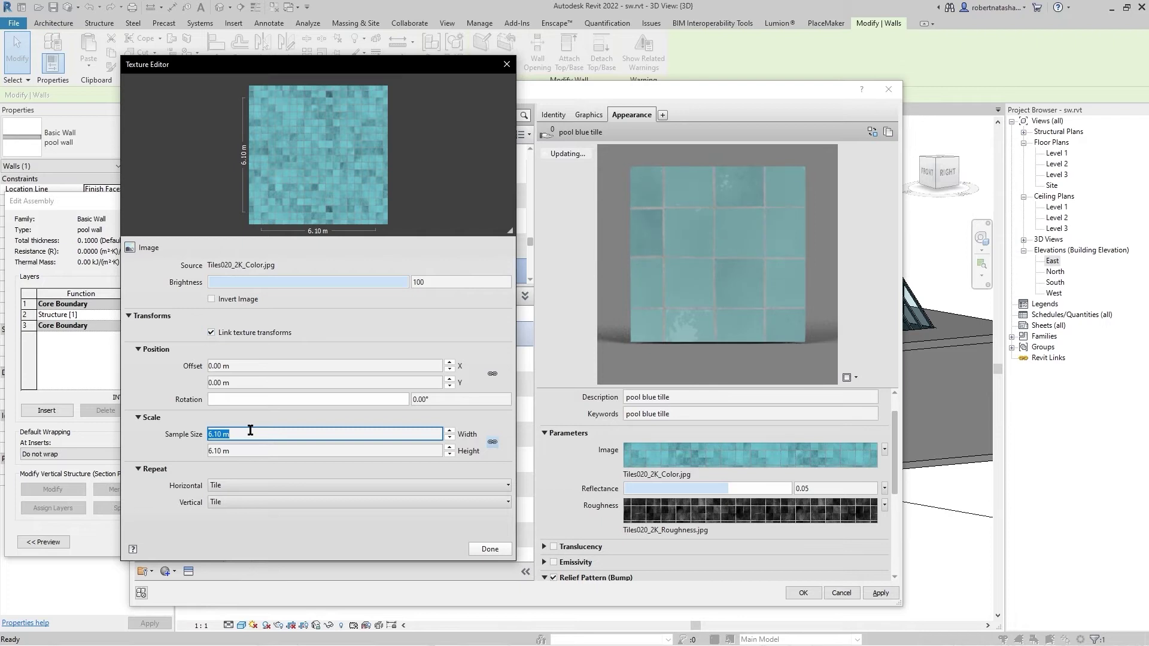
pyautogui.write('1')
pyautogui.press('Return')
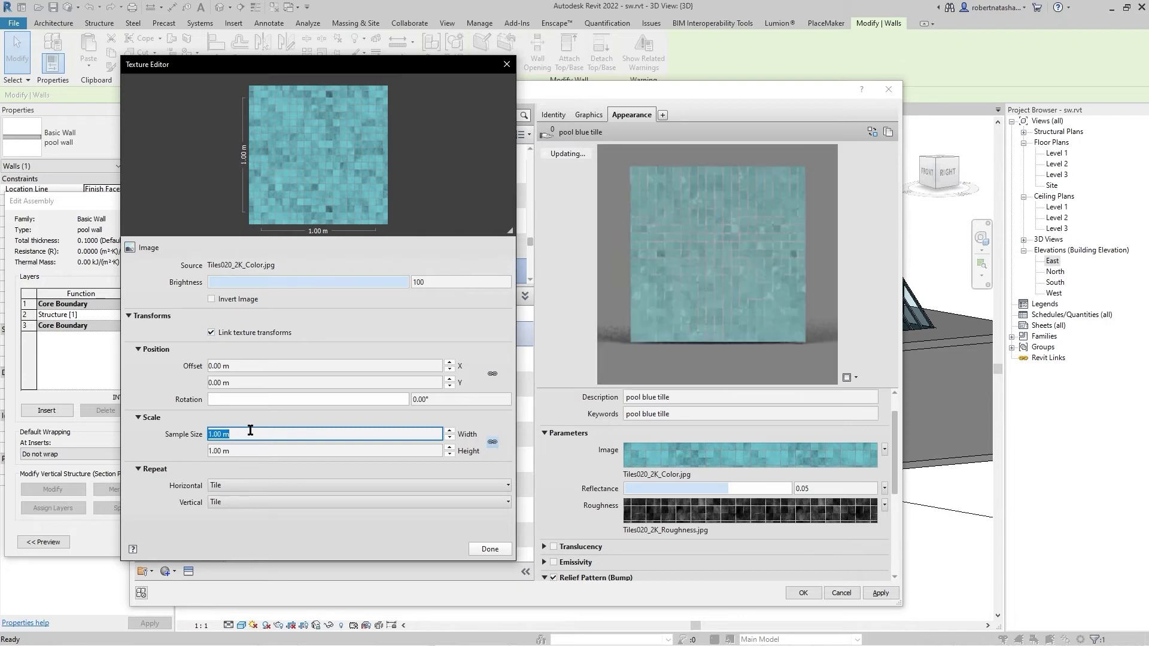
pyautogui.click(489, 549)
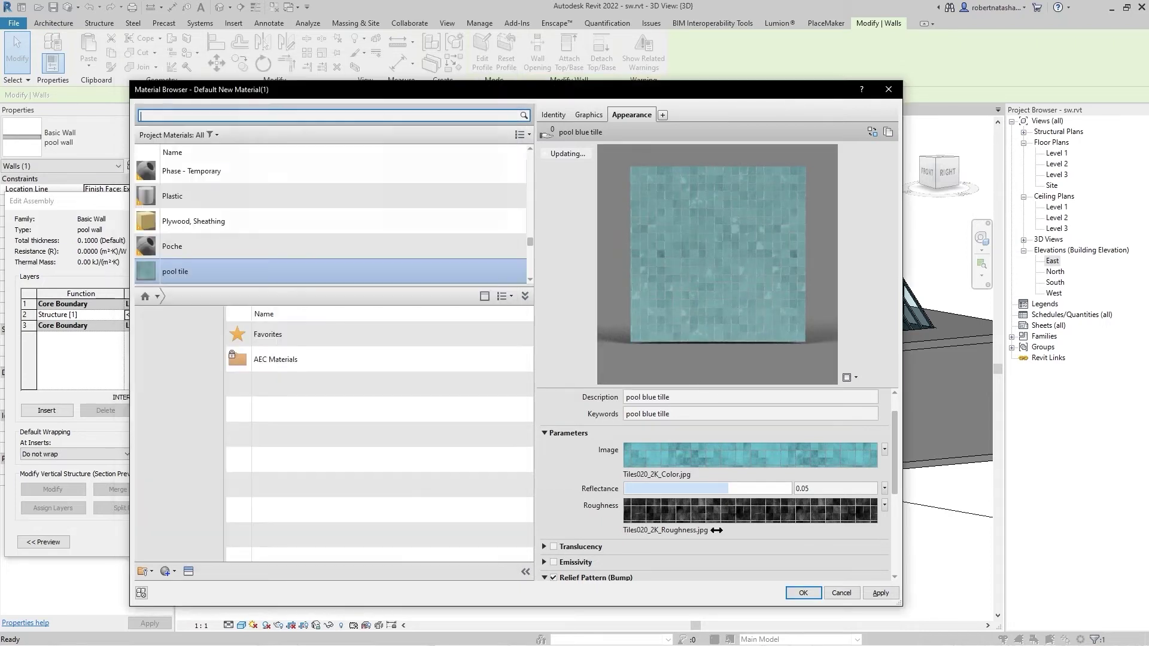
pyautogui.moveTo(727, 488); pyautogui.dragTo(790, 488)
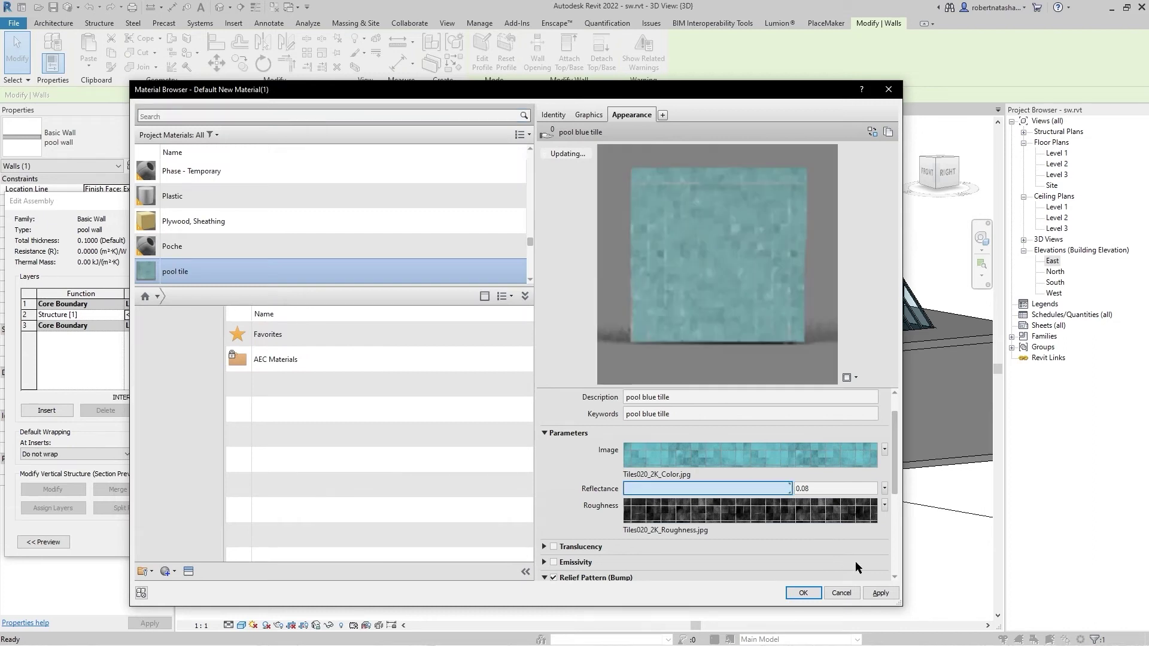
# - Make the bump texture a Normal Map with 2.50 depth
pyautogui.scroll(-2, 572, 486)
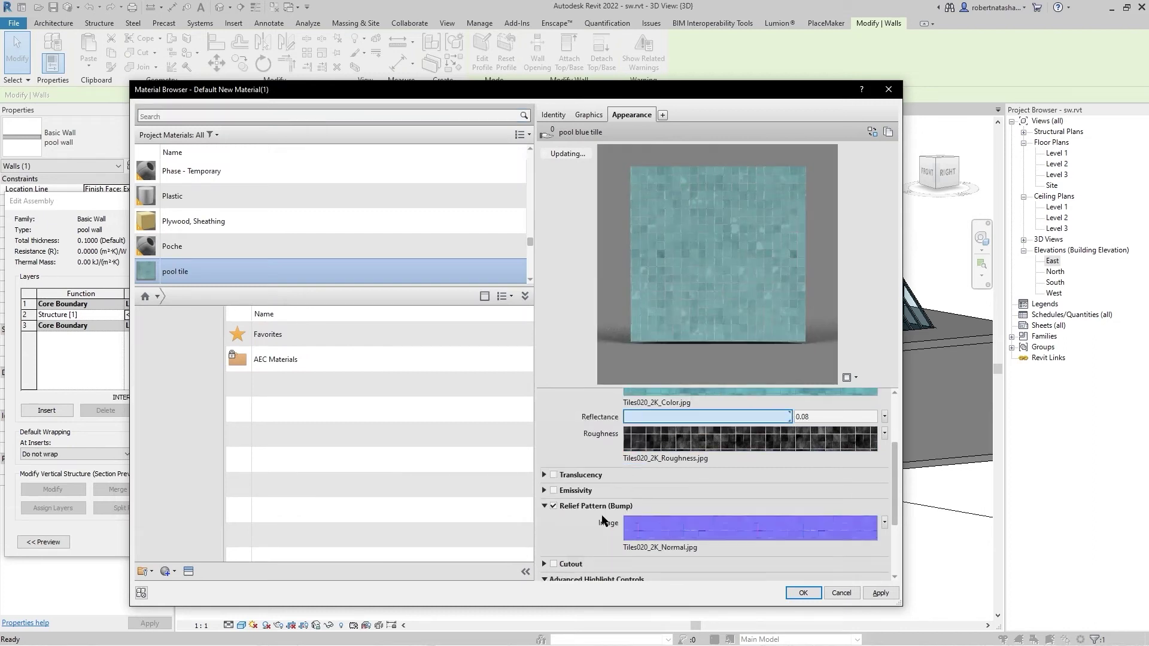
pyautogui.click(670, 538)
pyautogui.click(264, 521)
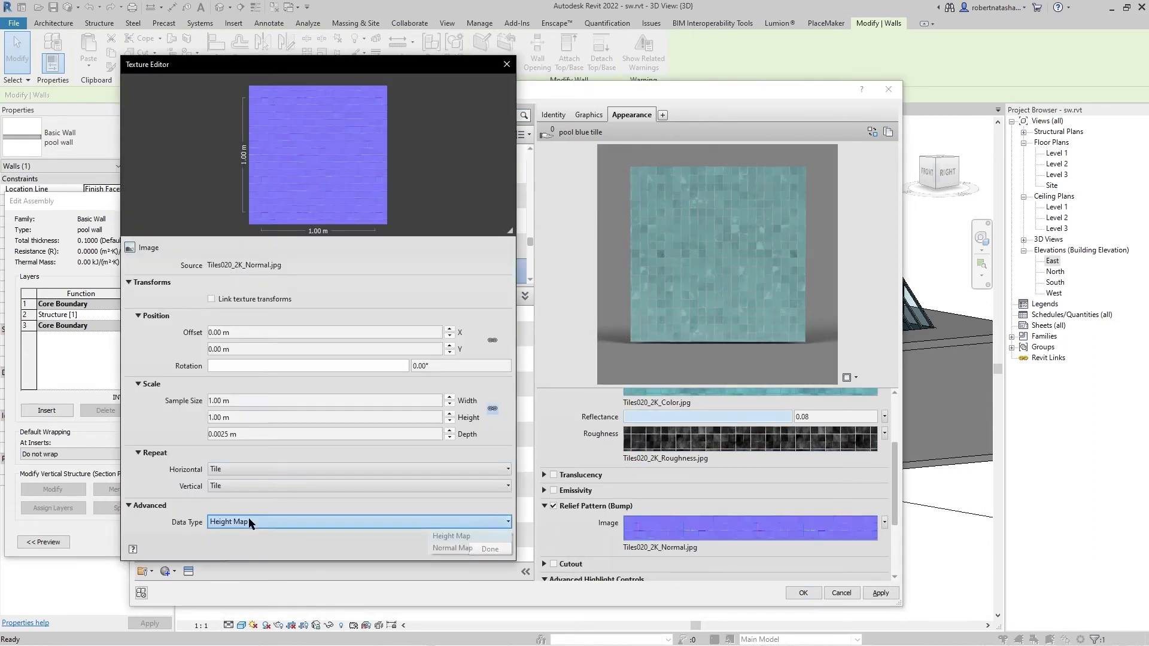
pyautogui.click(461, 549)
pyautogui.click(442, 435)
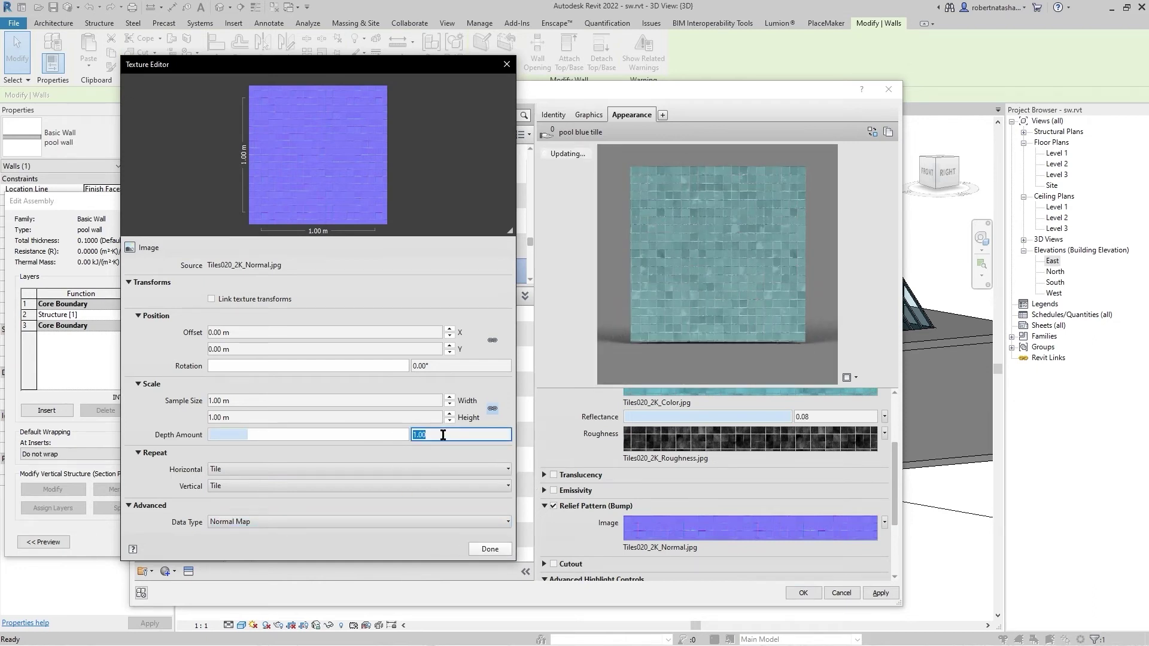
pyautogui.write('.5')
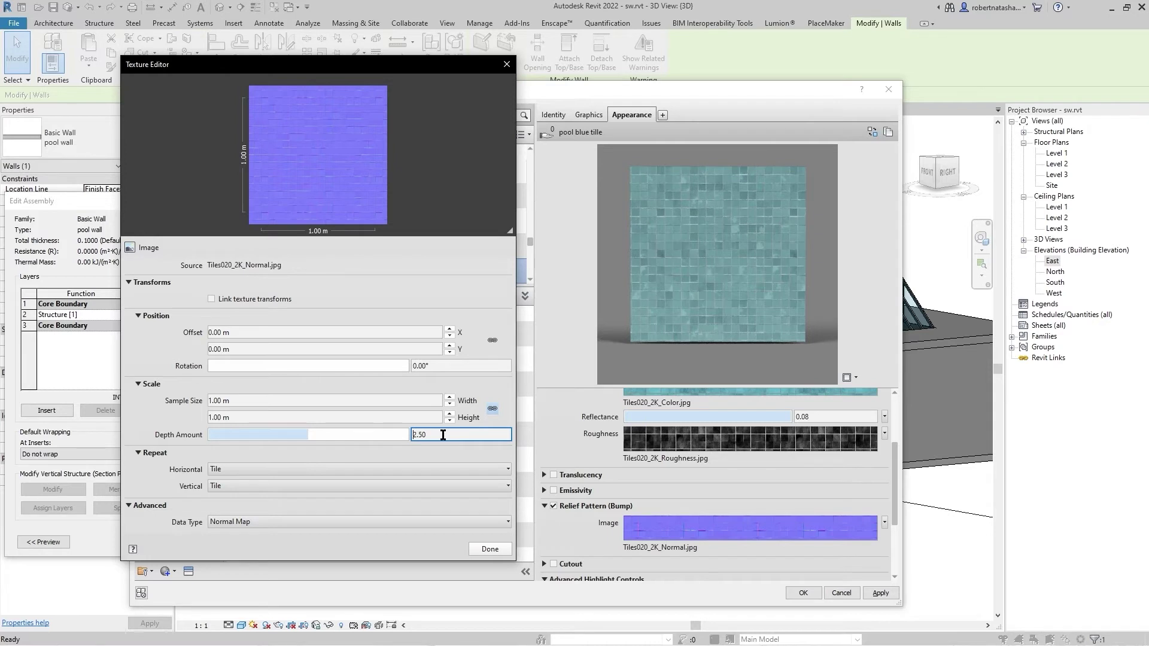
pyautogui.click(490, 549)
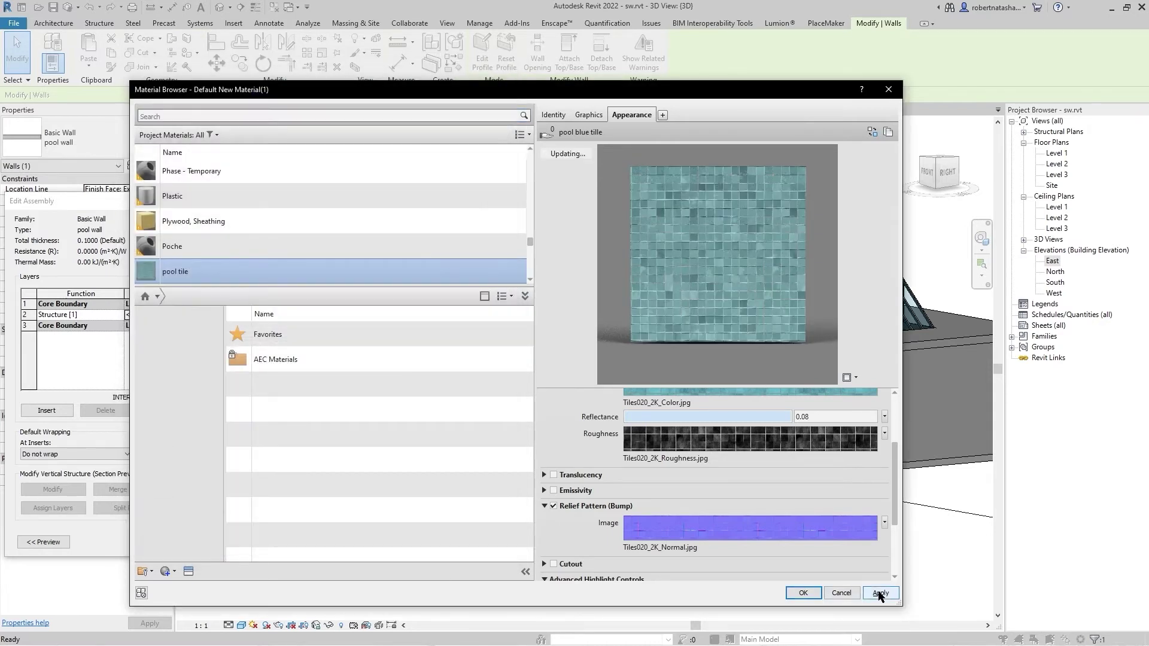
# - Apply the pool blue tille material and close the wall's layer assembly and type properties
pyautogui.click(802, 593)
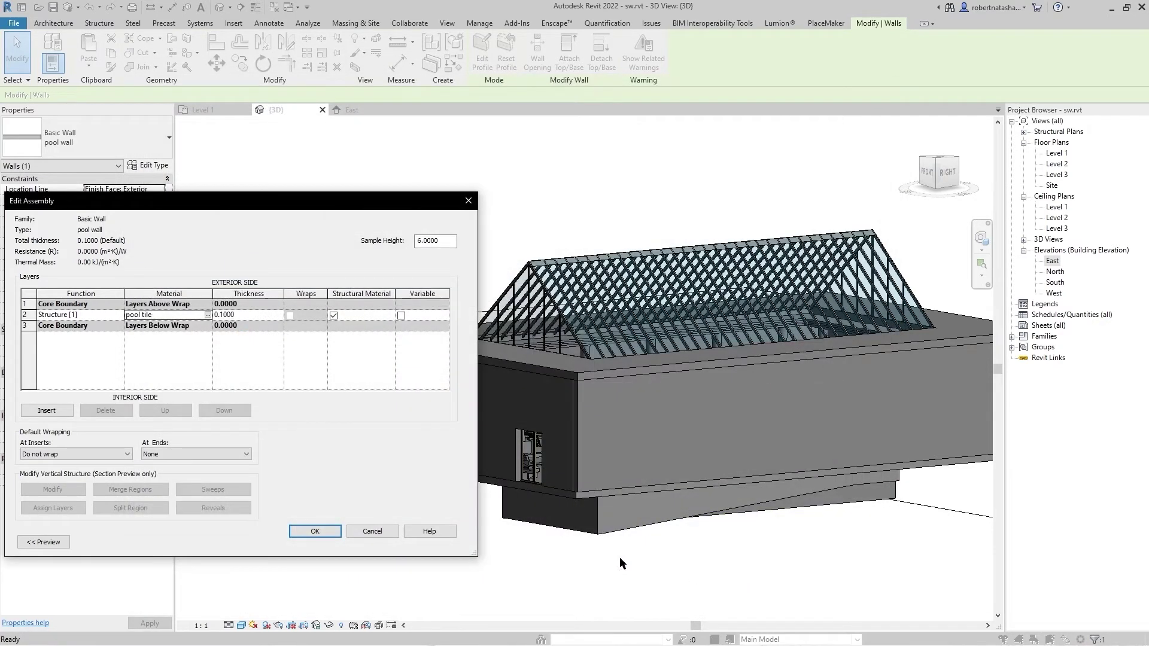
pyautogui.click(315, 531)
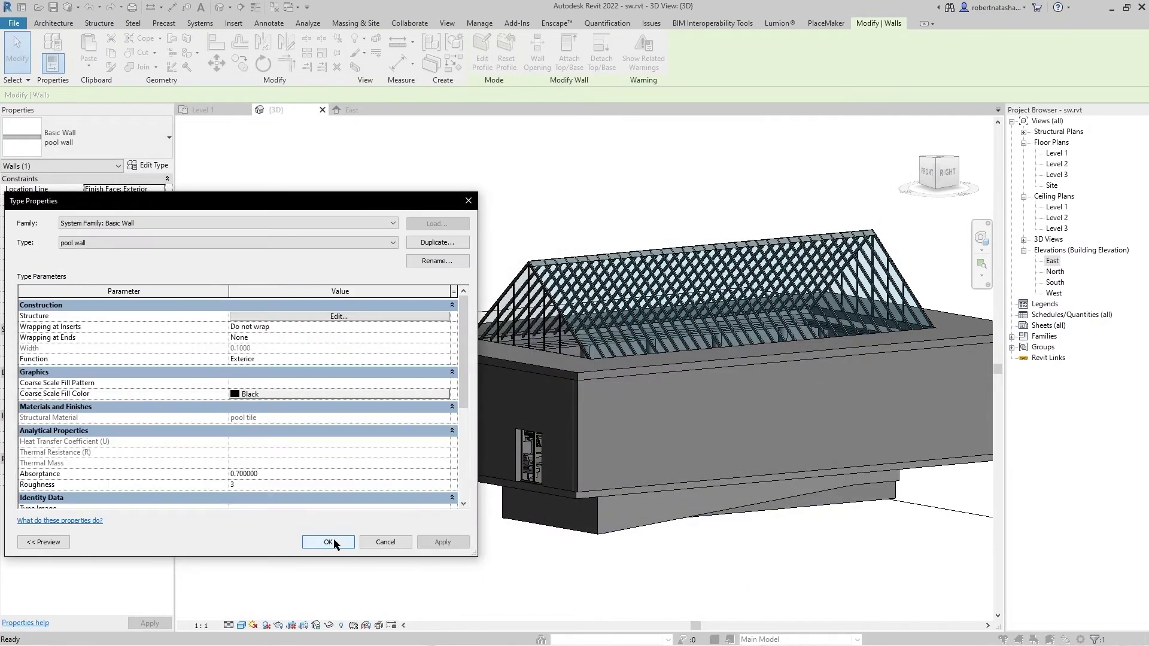
pyautogui.click(343, 317)
pyautogui.click(186, 314)
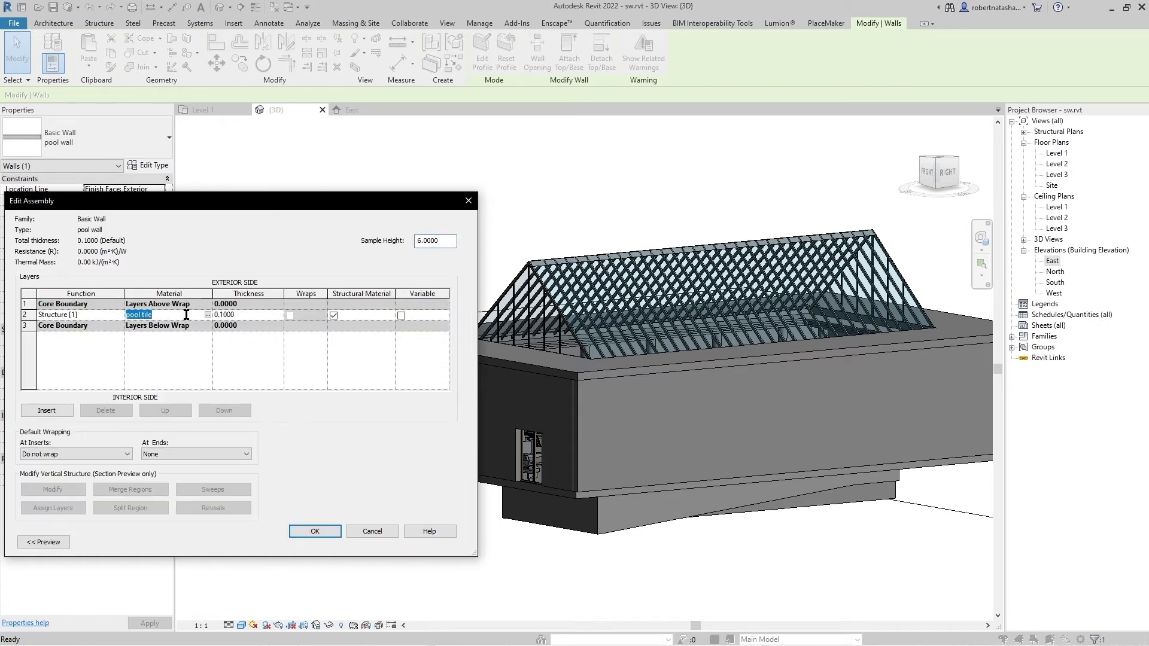
pyautogui.click(357, 533)
pyautogui.click(328, 541)
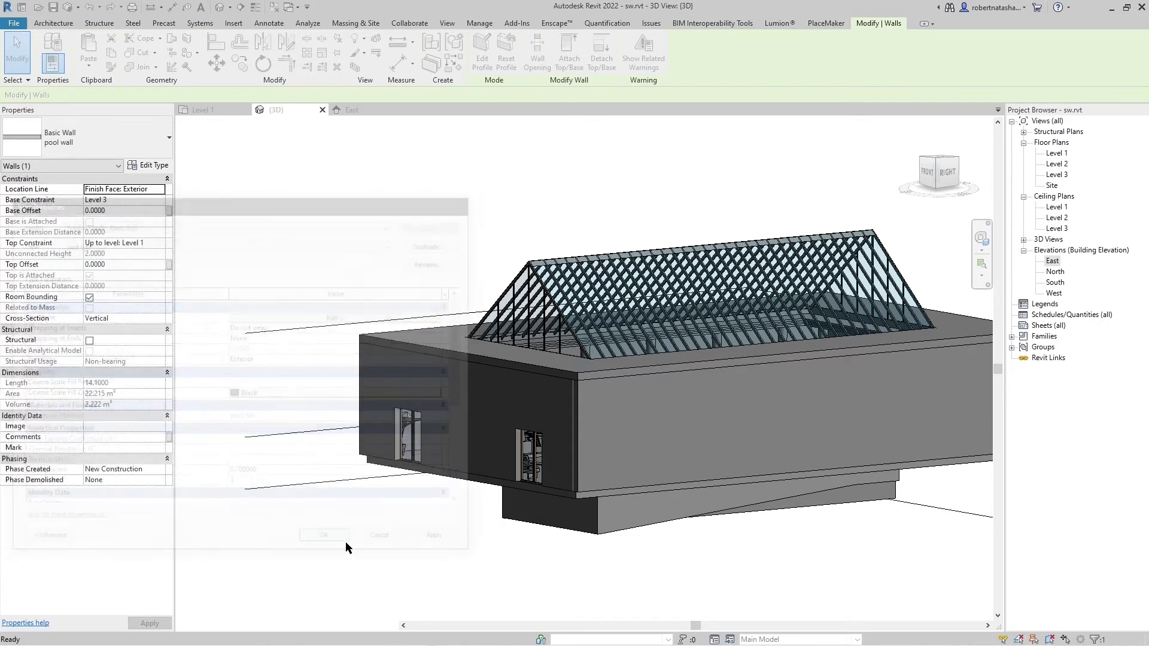
pyautogui.click(402, 563)
# - Set the pool slope floor's structure layer material to pool tile
pyautogui.moveTo(945, 515)
pyautogui.keyDown('shift'); pyautogui.mouseDown(button='middle')
pyautogui.moveTo(889, 542)
pyautogui.moveTo(596, 504)
pyautogui.mouseUp(button='middle'); pyautogui.keyUp('shift')
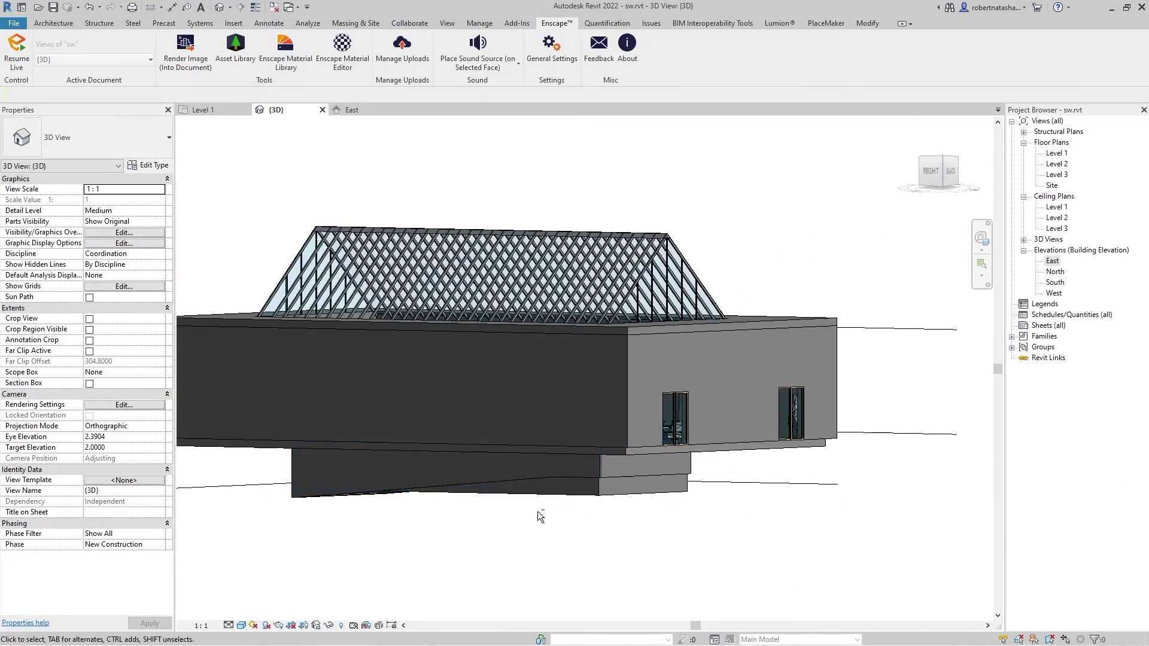
pyautogui.moveTo(539, 446)
pyautogui.keyDown('shift'); pyautogui.mouseDown(button='middle')
pyautogui.moveTo(752, 456)
pyautogui.moveTo(525, 487)
pyautogui.mouseUp(button='middle'); pyautogui.keyUp('shift')
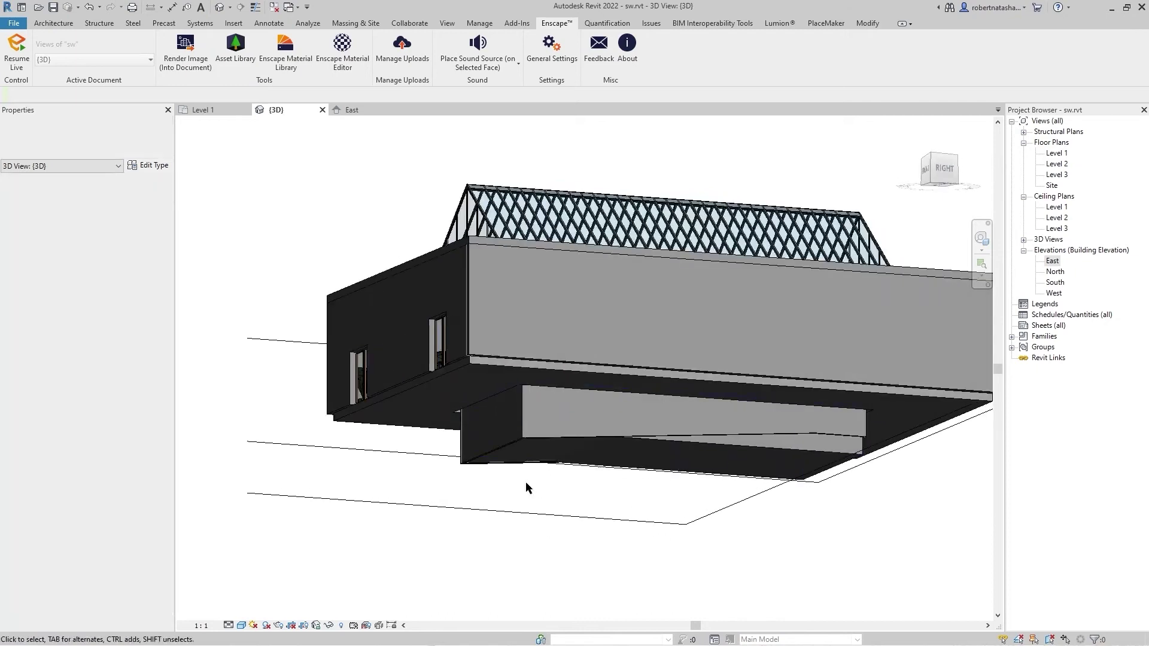
pyautogui.click(518, 465)
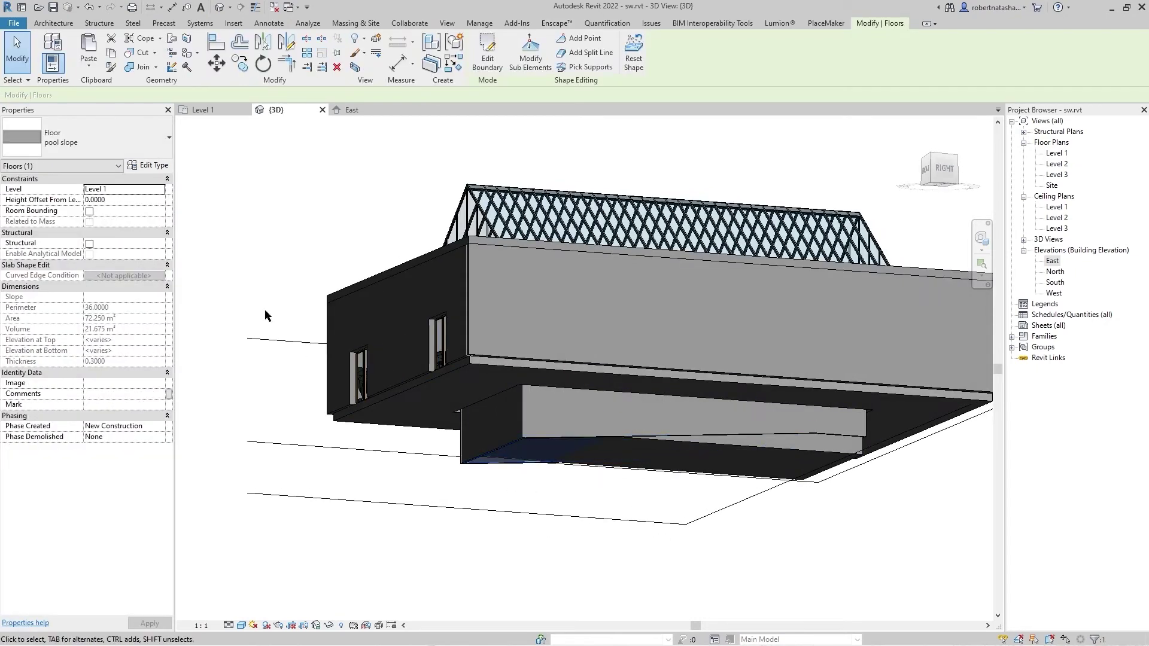
pyautogui.click(145, 165)
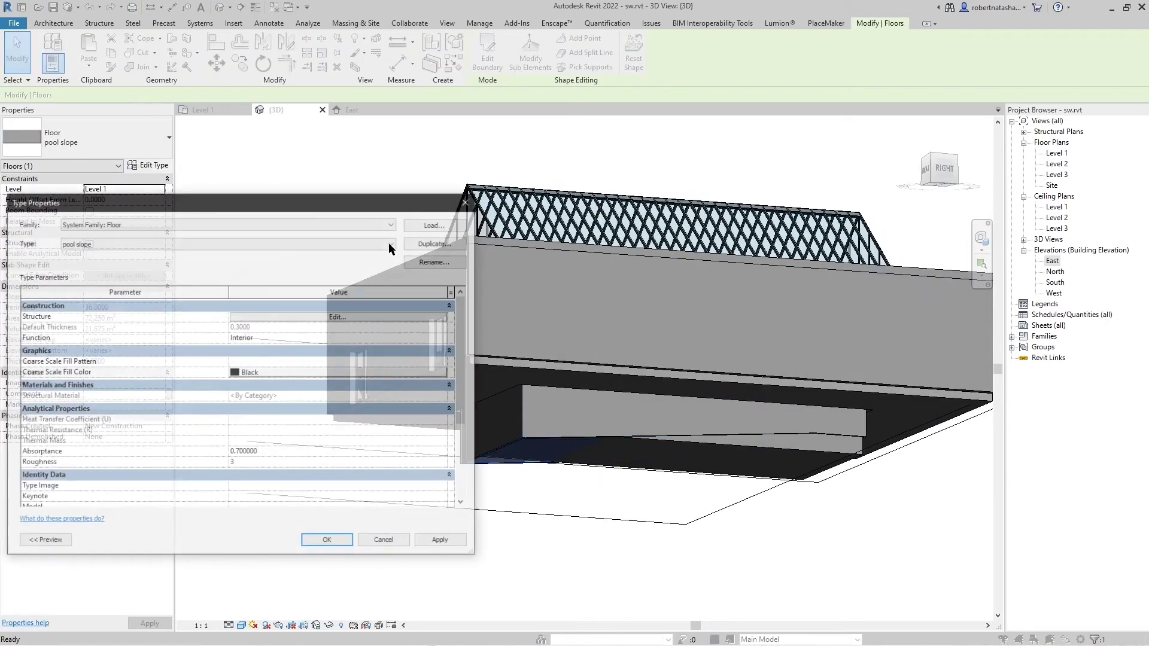
pyautogui.click(341, 316)
pyautogui.click(184, 313)
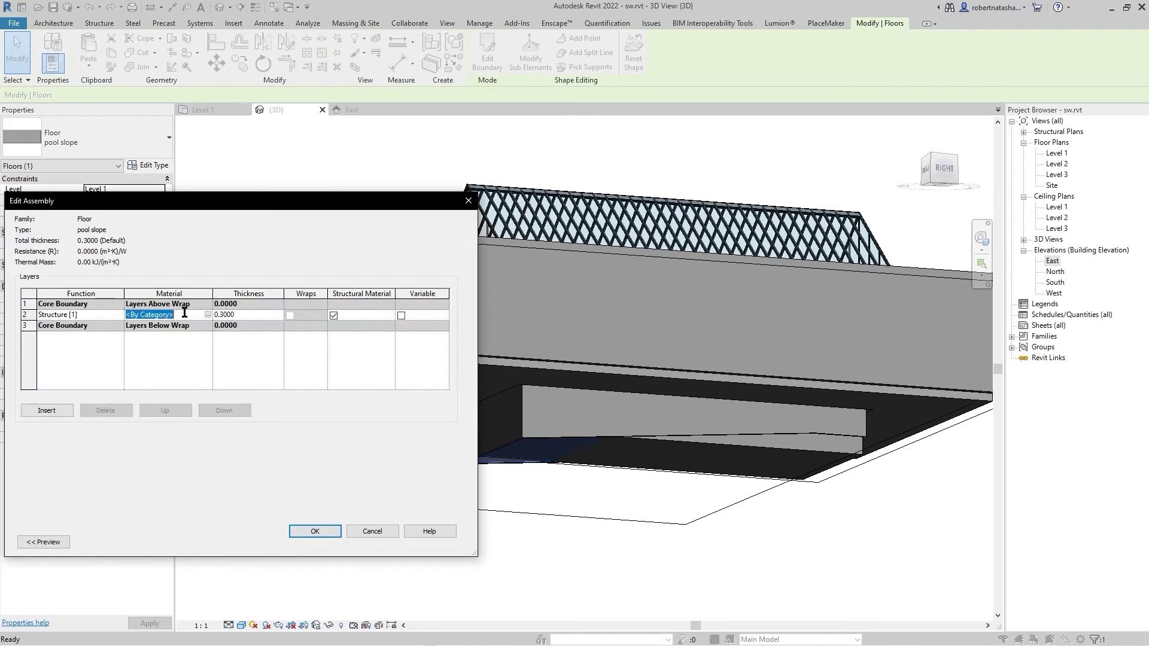
pyautogui.write('pool tile')
pyautogui.click(316, 531)
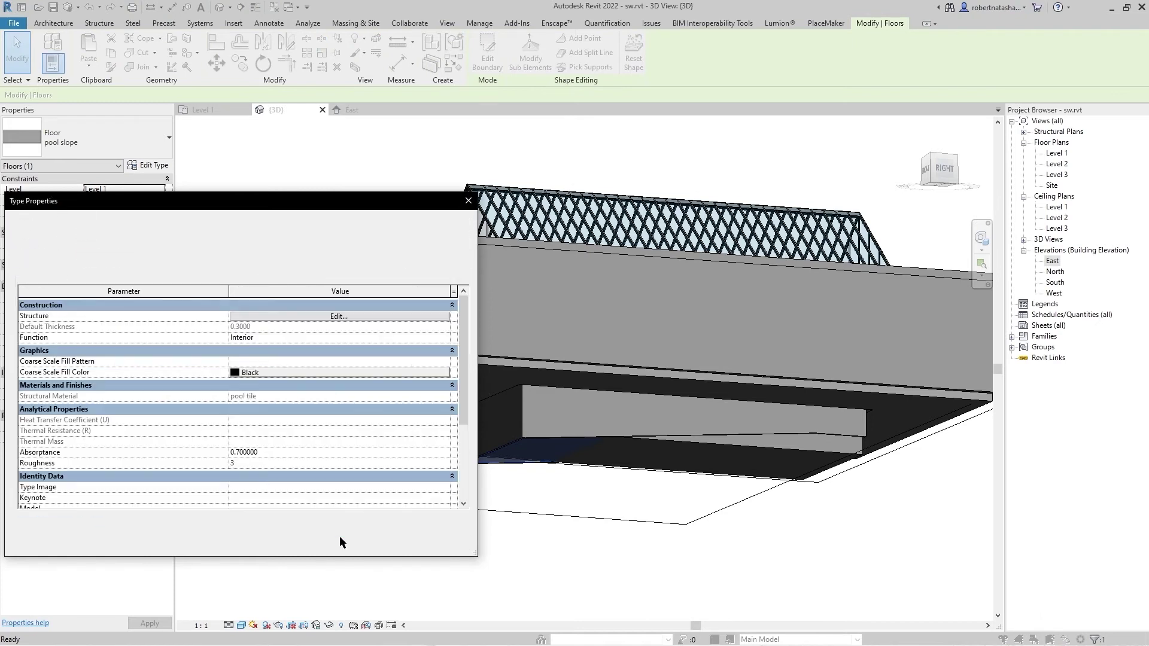
pyautogui.click(361, 555)
pyautogui.press('Escape')
pyautogui.hotkey('alt', 'Tab')
# - Fly the Enscape camera along the pool and back onto the deck to inspect the blue tile
pyautogui.hotkey('alt', 'Tab')
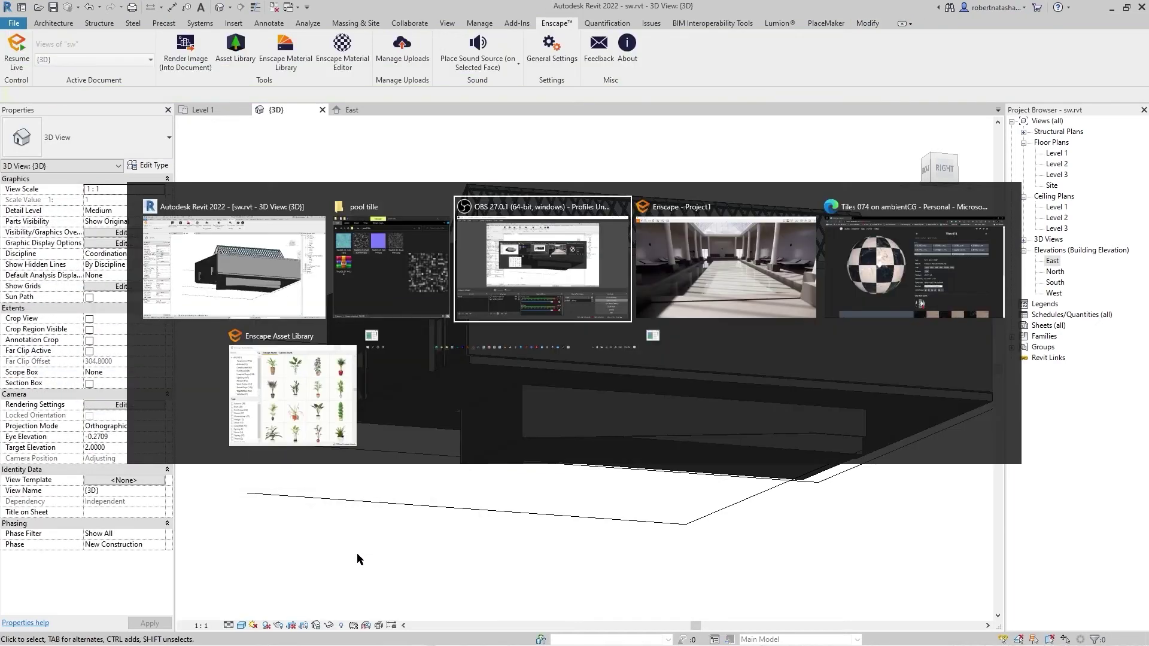
pyautogui.hotkey('alt', 'Tab')
pyautogui.hotkey('alt', 'Tab')
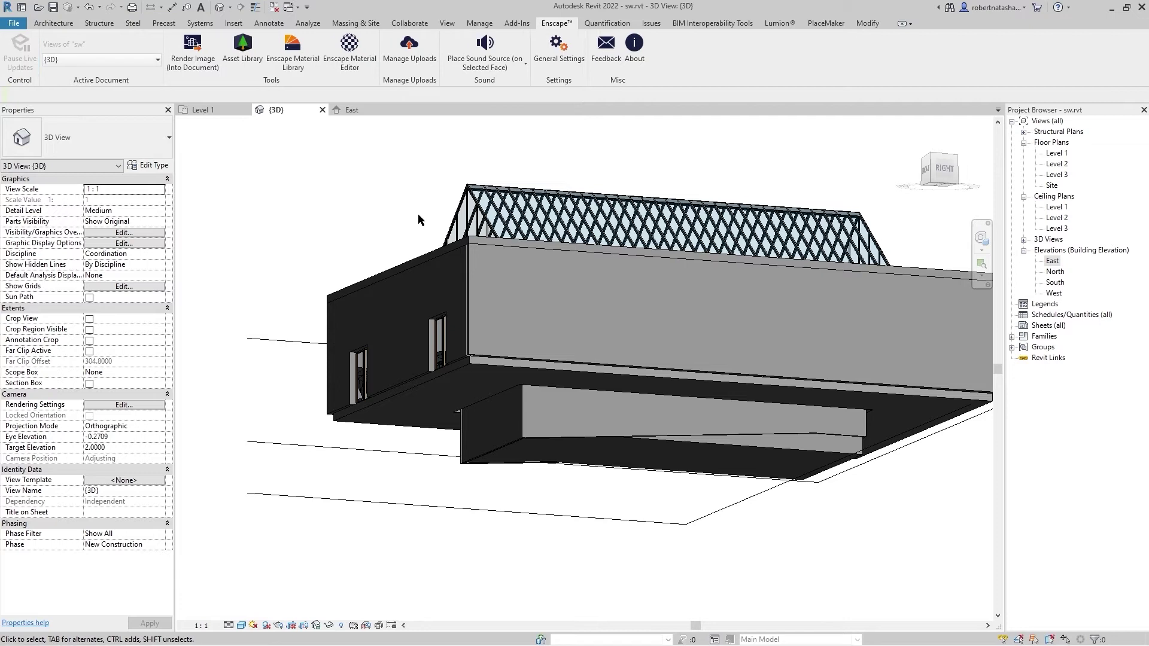
pyautogui.hotkey('alt', 'Tab')
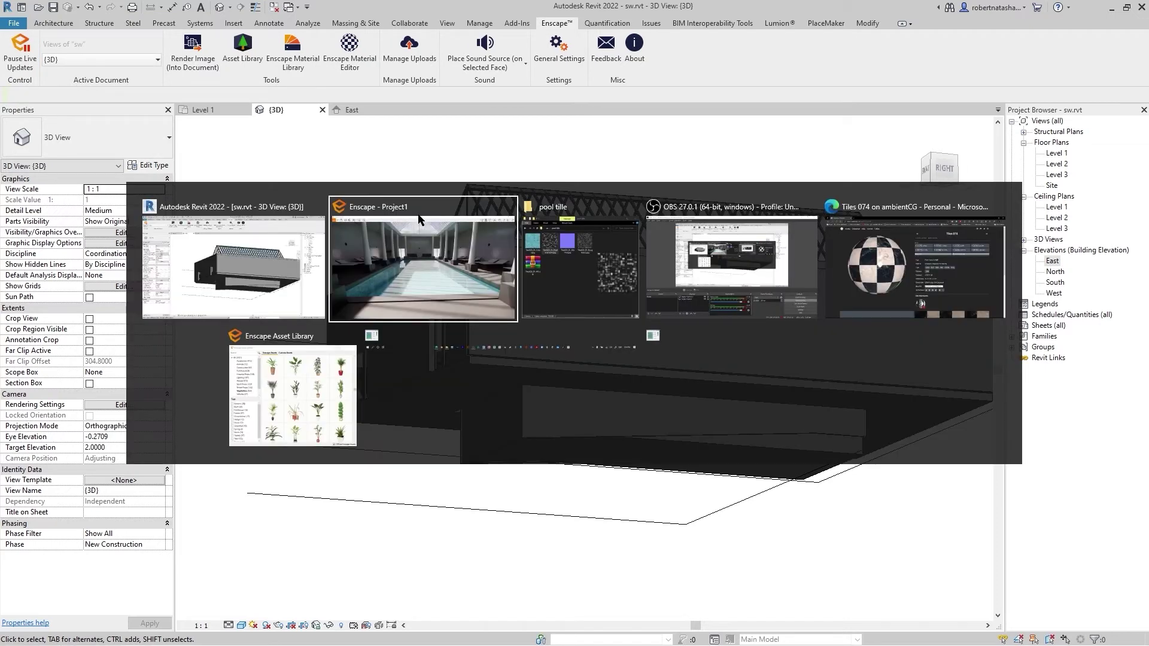
pyautogui.press('w')
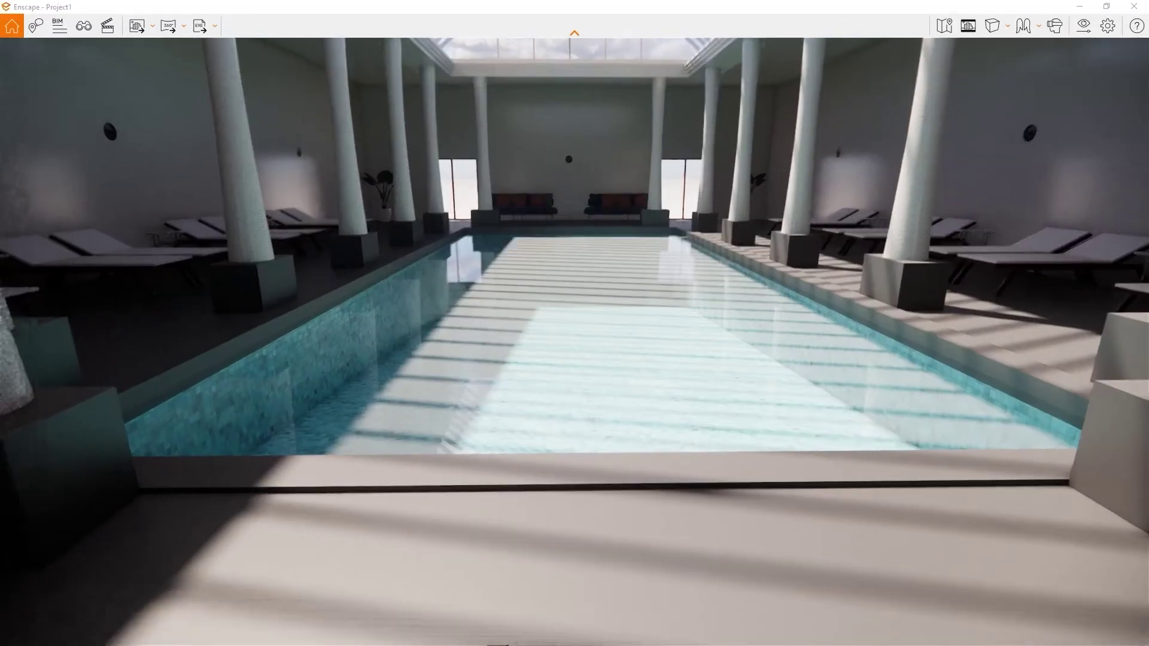
pyautogui.press('q')
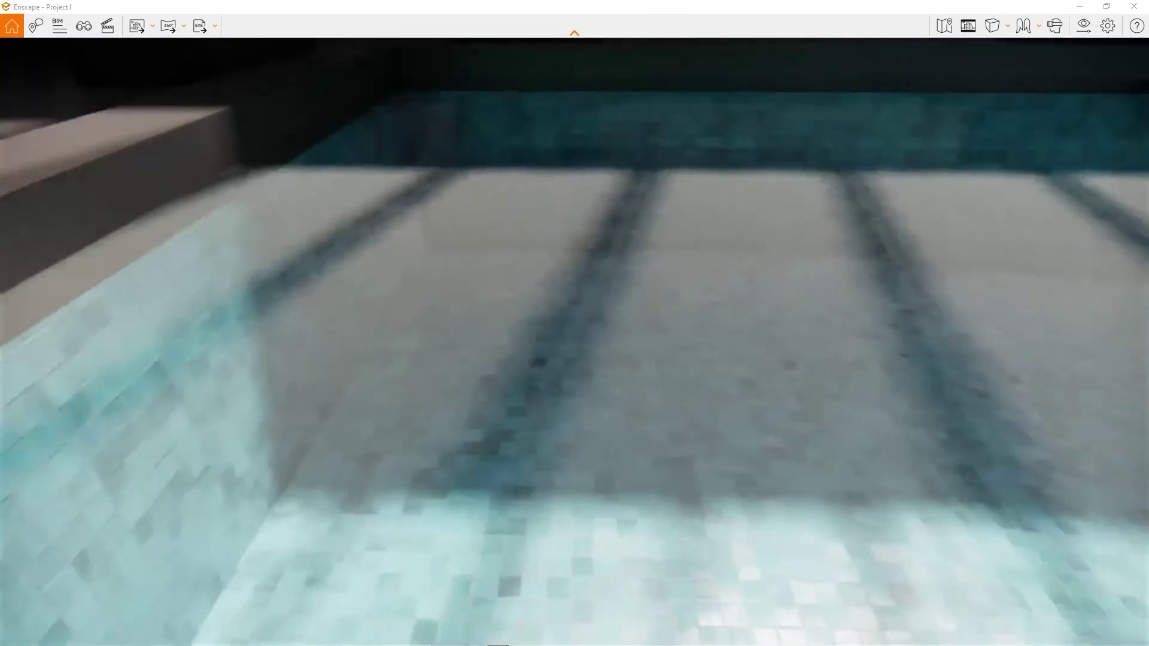
pyautogui.press('e')
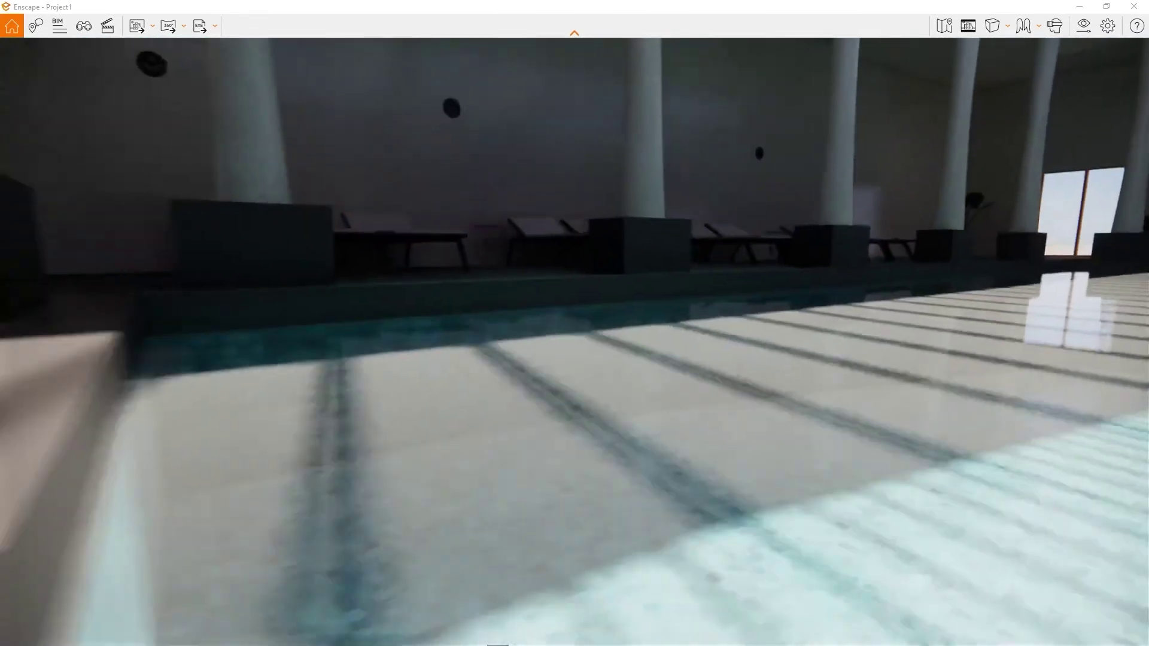
pyautogui.press('Right')
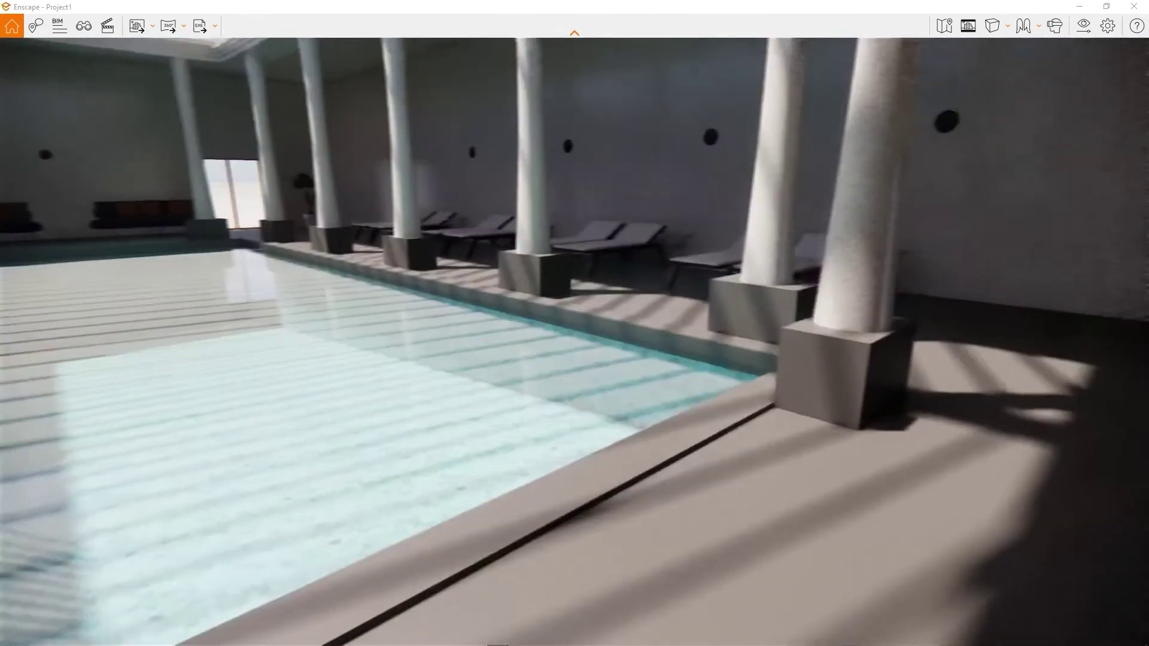
pyautogui.press('Left')
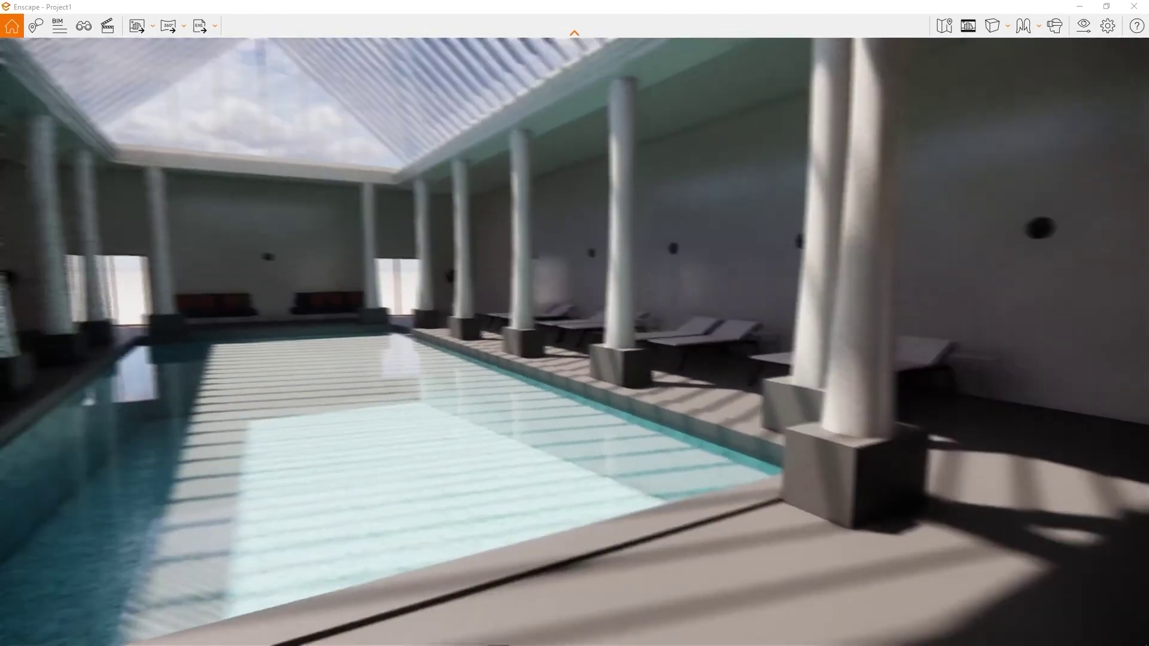
pyautogui.hotkey('alt', 'Tab')
pyautogui.hotkey('alt', 'Tab')
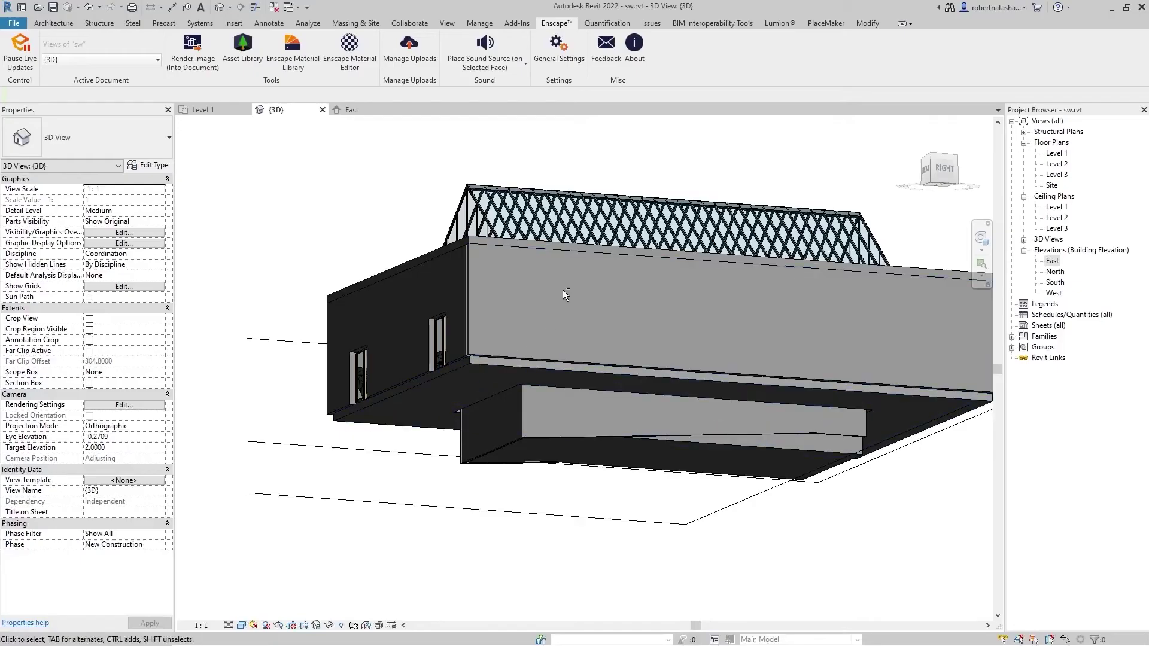
# - Edit the in-place roof-column element and browse materials for its extrusion
pyautogui.moveTo(563, 294)
pyautogui.keyDown('shift'); pyautogui.mouseDown(button='middle')
pyautogui.moveTo(635, 461)
pyautogui.moveTo(652, 460)
pyautogui.mouseUp(button='middle'); pyautogui.keyUp('shift')
pyautogui.click(655, 460)
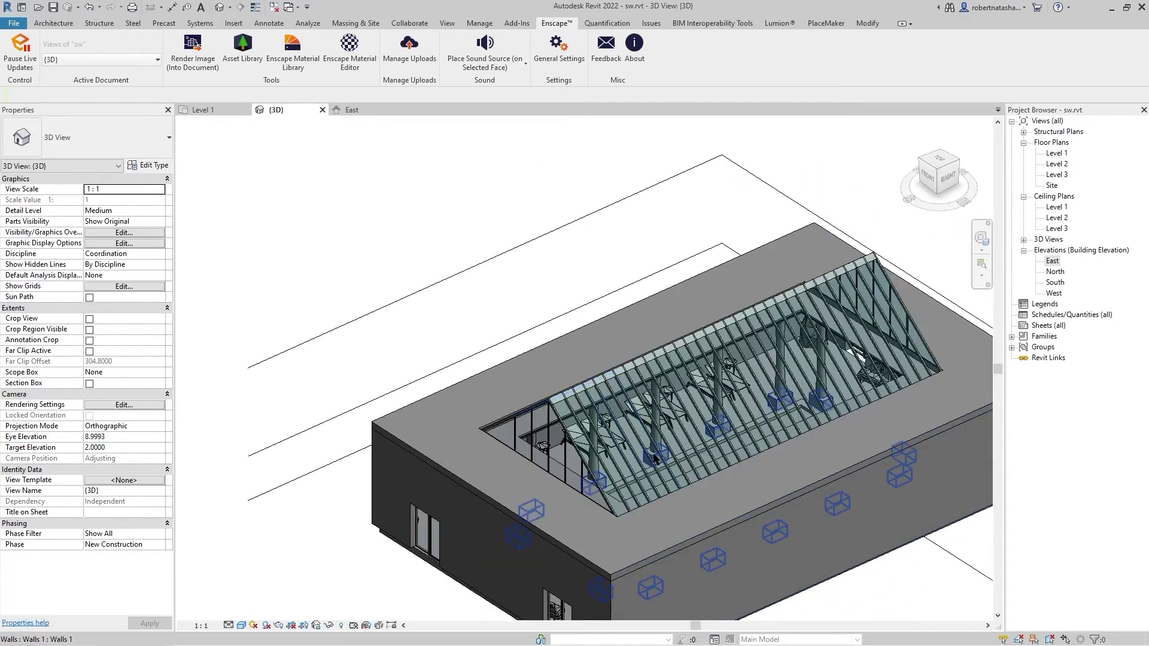
pyautogui.scroll(3, 655, 458)
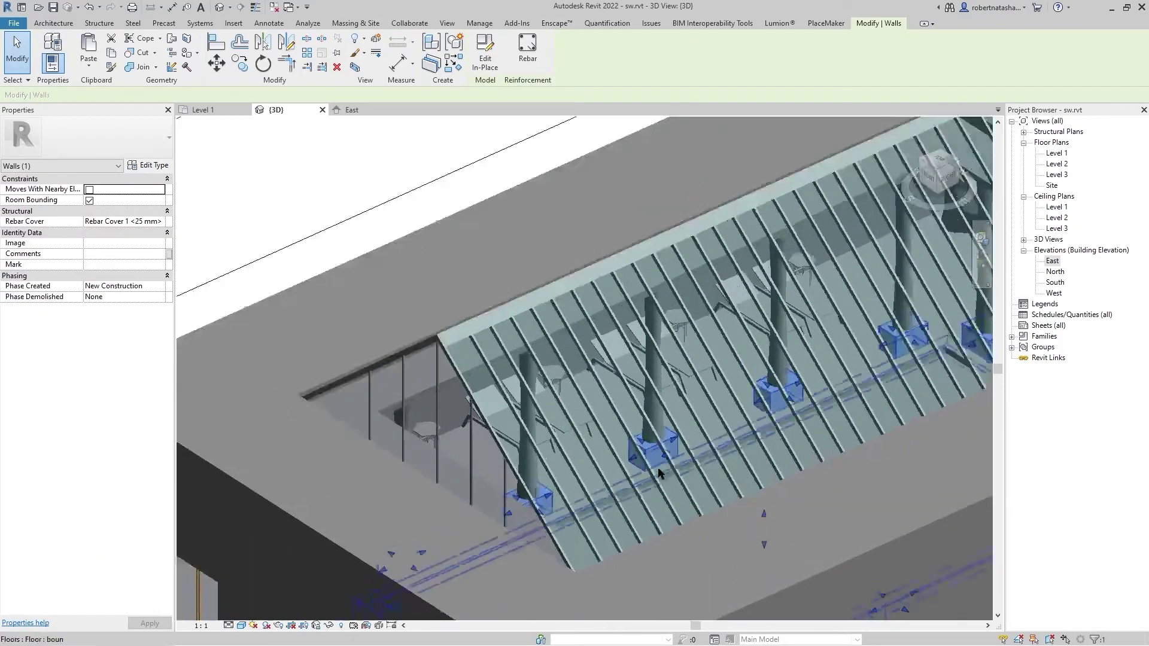
pyautogui.scroll(2, 649, 448)
pyautogui.doubleClick(652, 447)
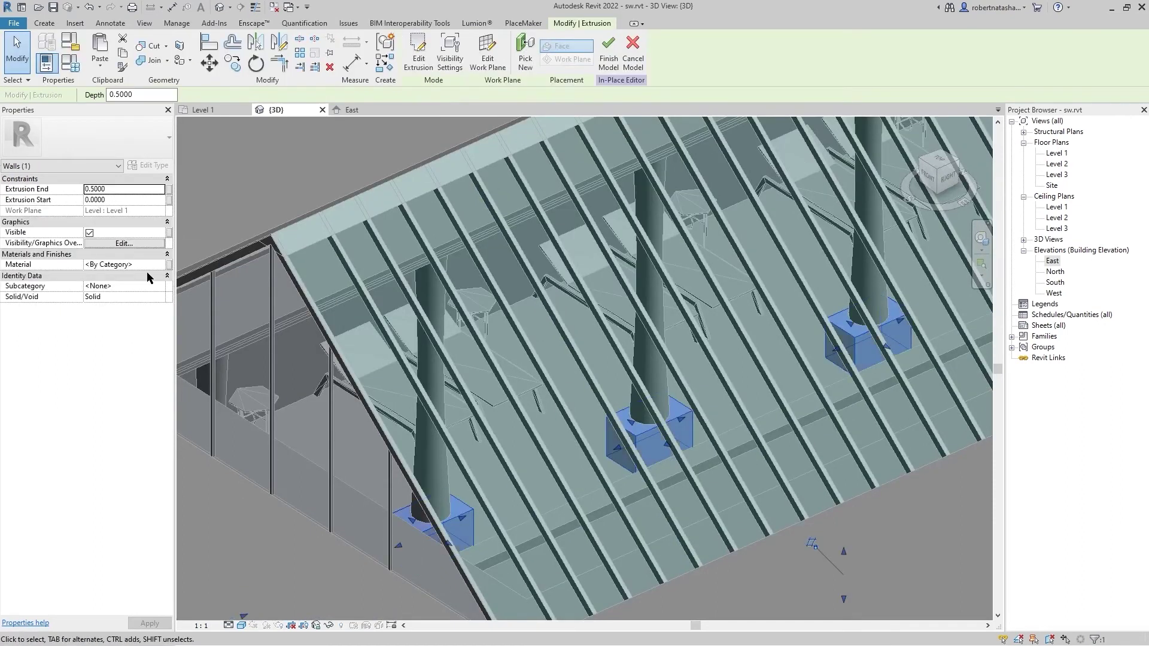
pyautogui.click(166, 267)
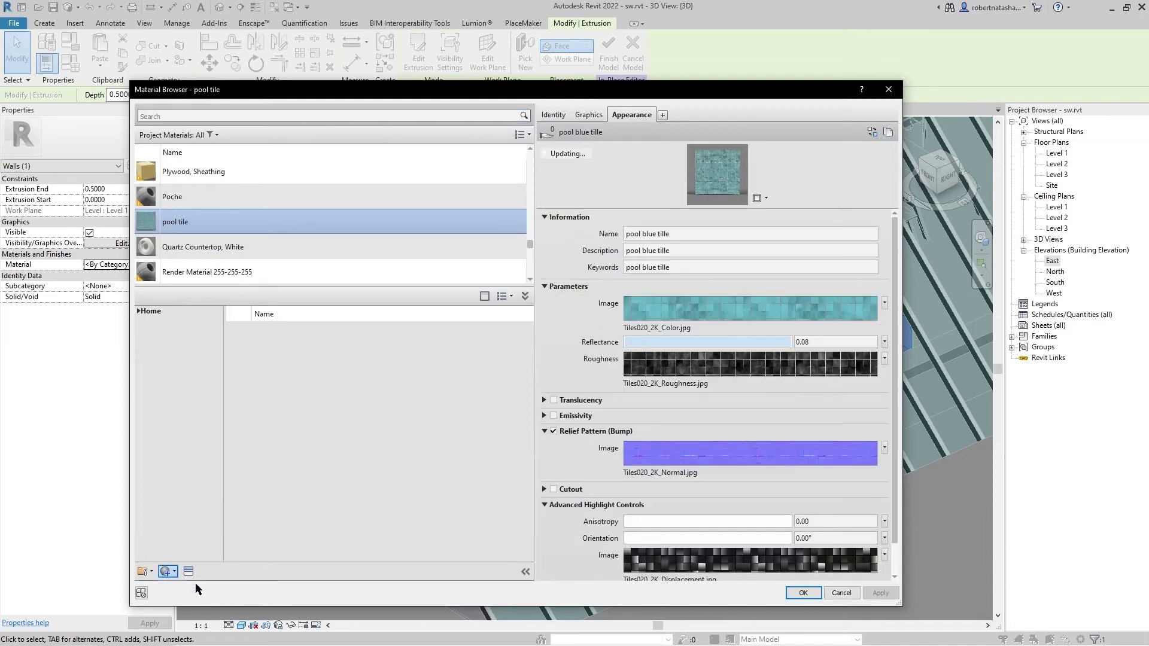
# - Create a new material named 'black marble pbr material'
pyautogui.rightClick(245, 227)
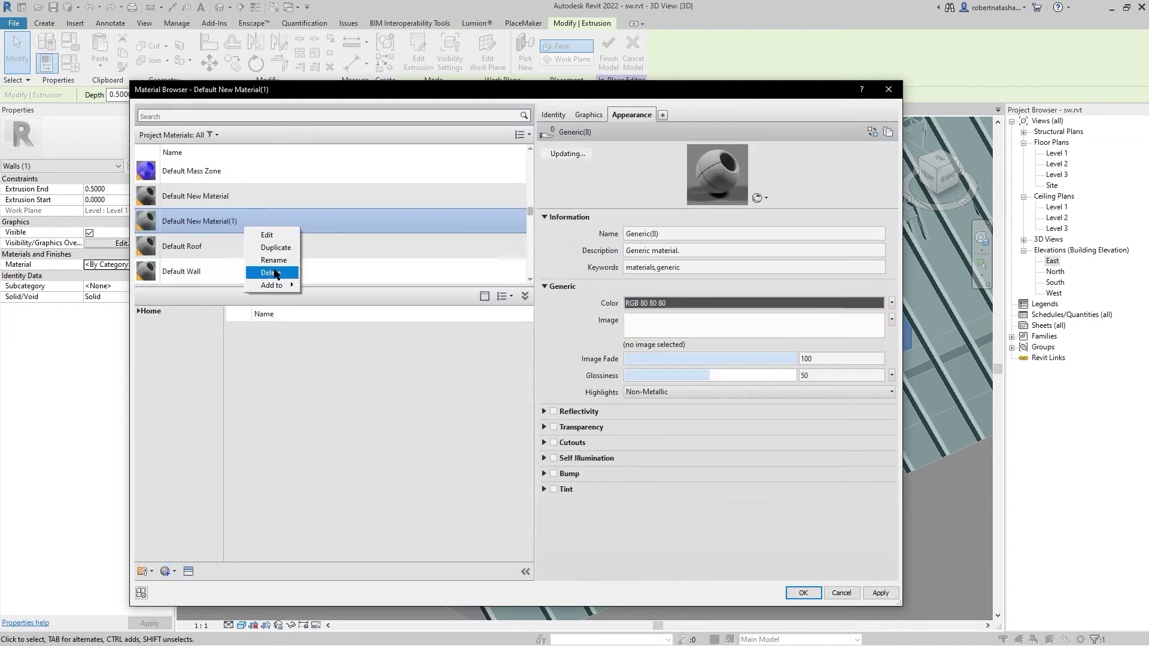
pyautogui.click(274, 260)
pyautogui.write('b')
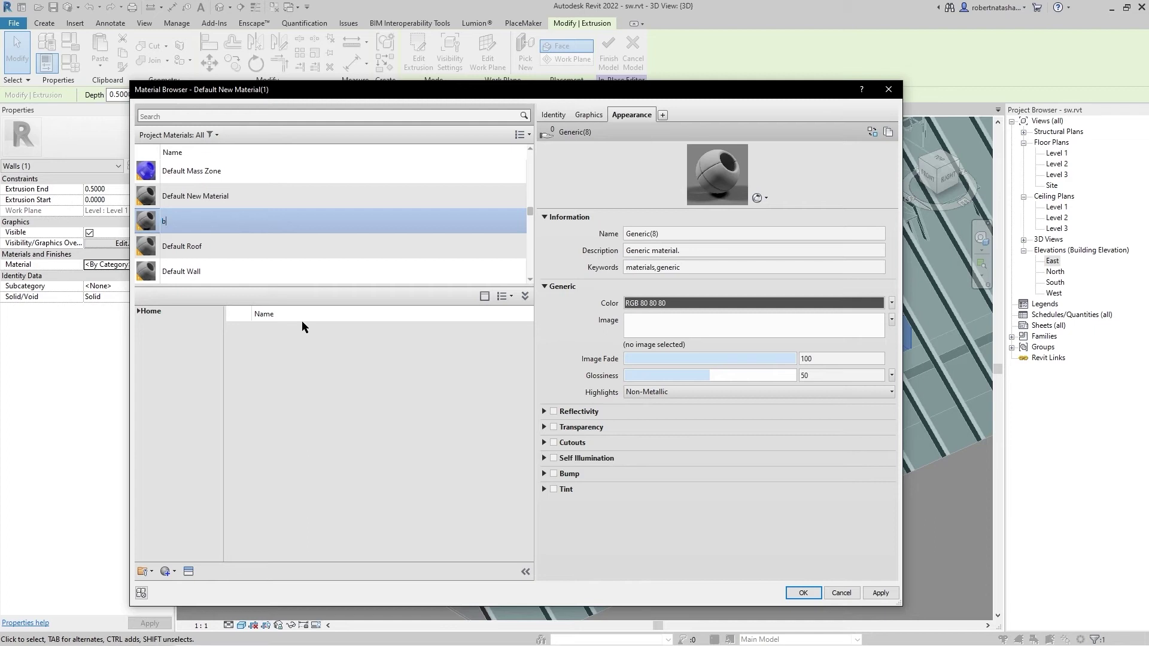
pyautogui.write('lack ma')
pyautogui.write('rbel')
pyautogui.press('BackSpace')
pyautogui.press('BackSpace')
pyautogui.write('le p')
pyautogui.write('br materia')
pyautogui.write('l')
pyautogui.press('Return')
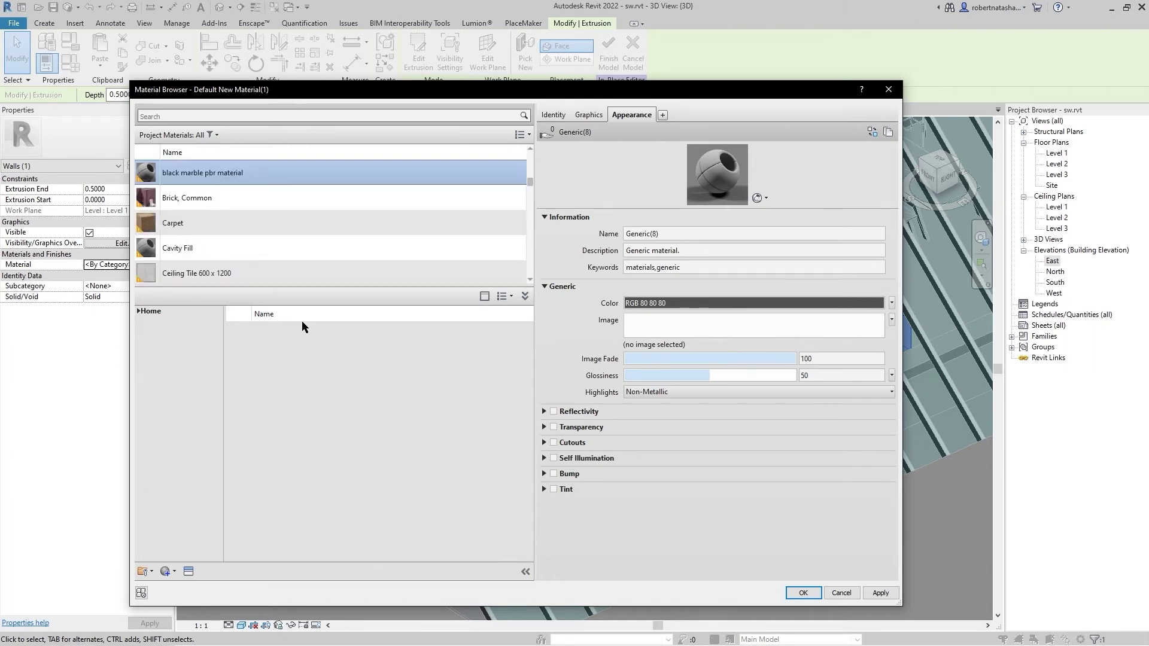
# - Replace its appearance with Asphalt - Dark Grey and match name, description and keywords
pyautogui.click(872, 133)
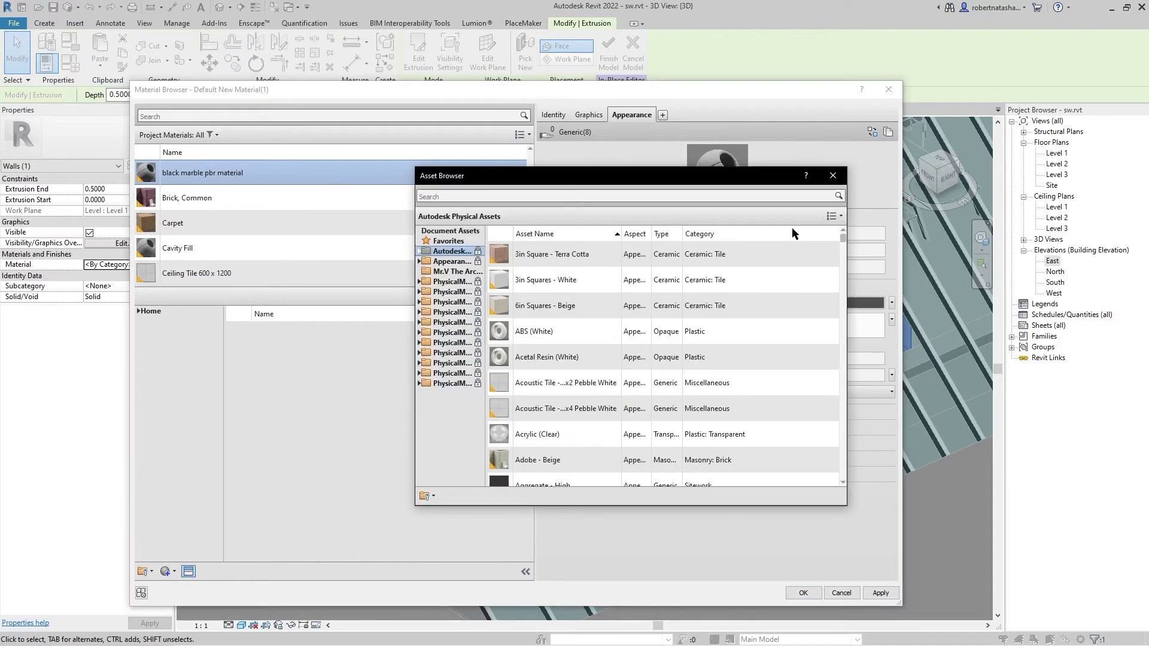
pyautogui.scroll(-5, 630, 368)
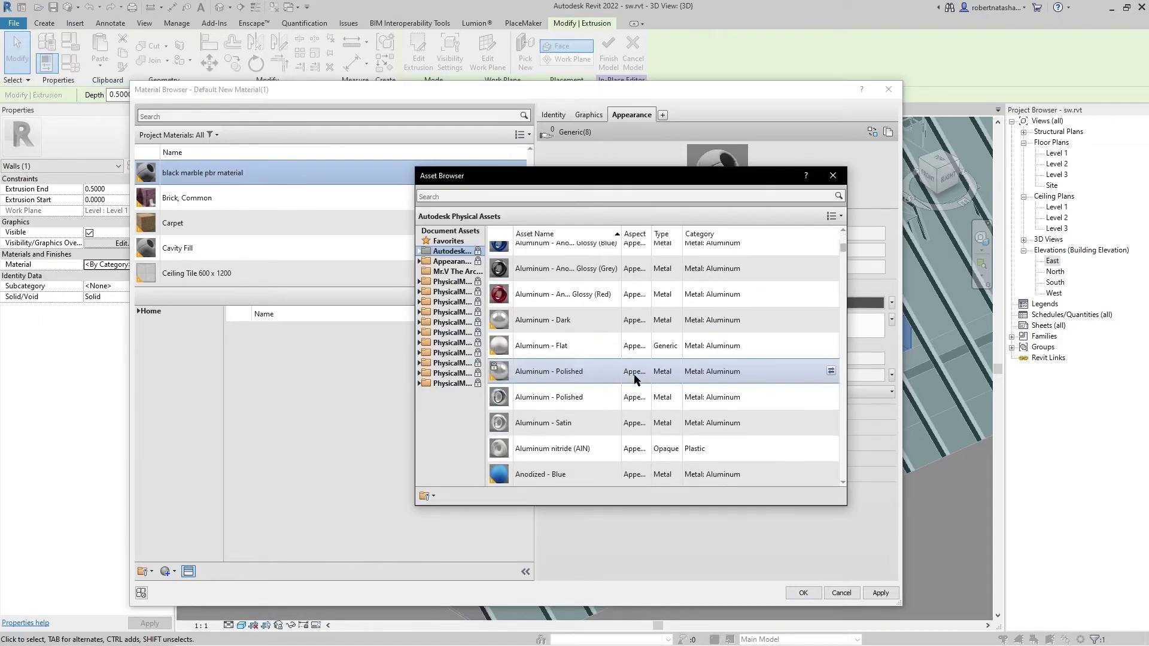
pyautogui.scroll(-3, 652, 395)
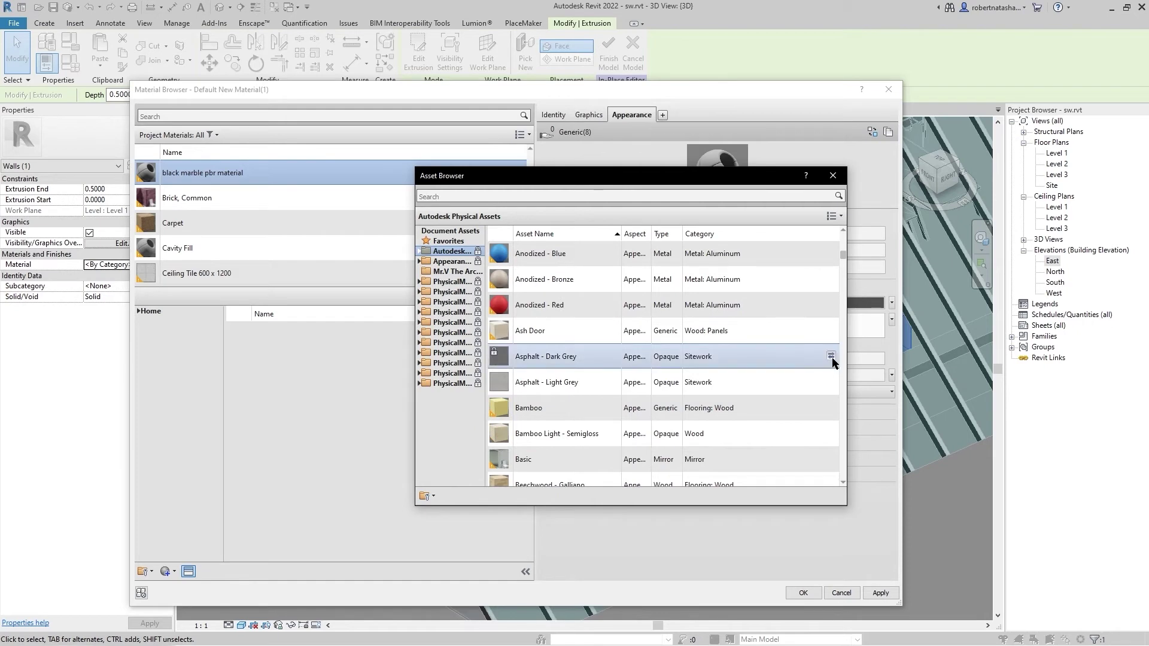
pyautogui.click(833, 359)
pyautogui.click(832, 175)
pyautogui.click(724, 228)
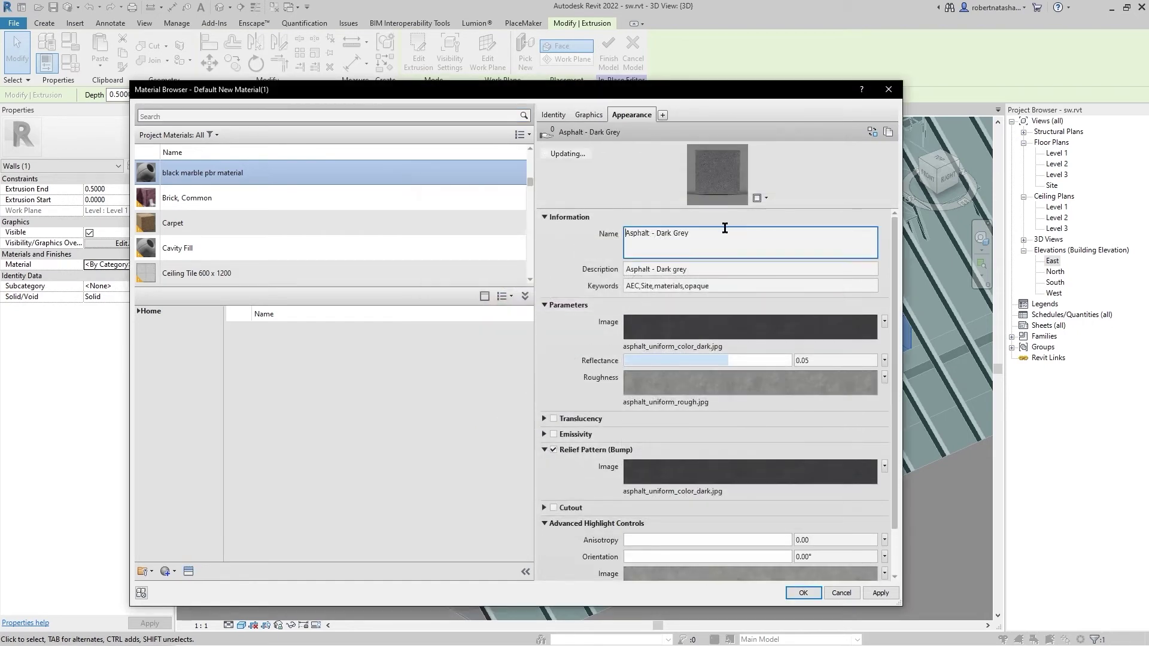
pyautogui.press('Tab')
pyautogui.hotkey('ctrl', 'a')
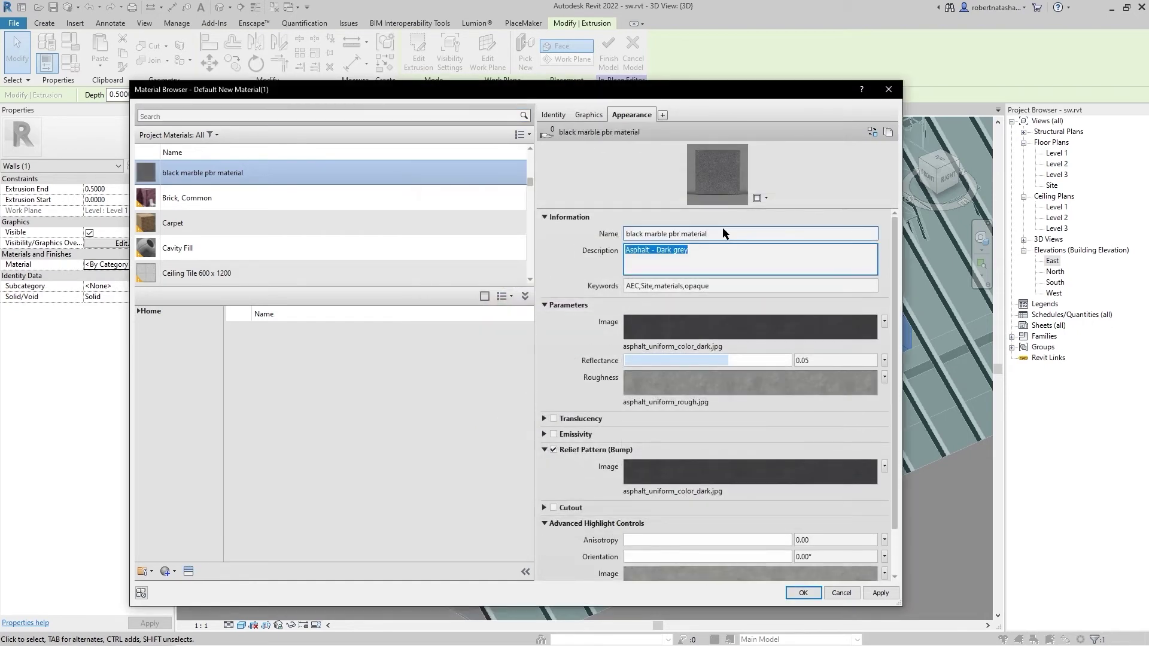
pyautogui.write('black marble pbr material')
pyautogui.press('Tab')
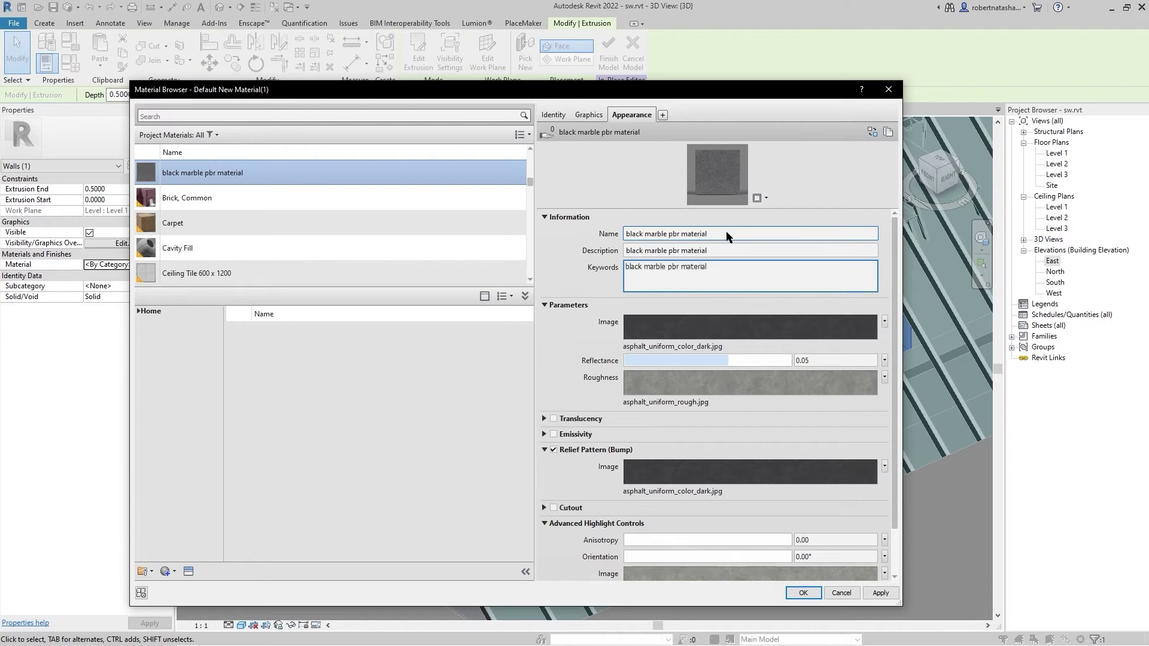
pyautogui.scroll(-1, 647, 461)
pyautogui.hotkey('alt', 'Tab')
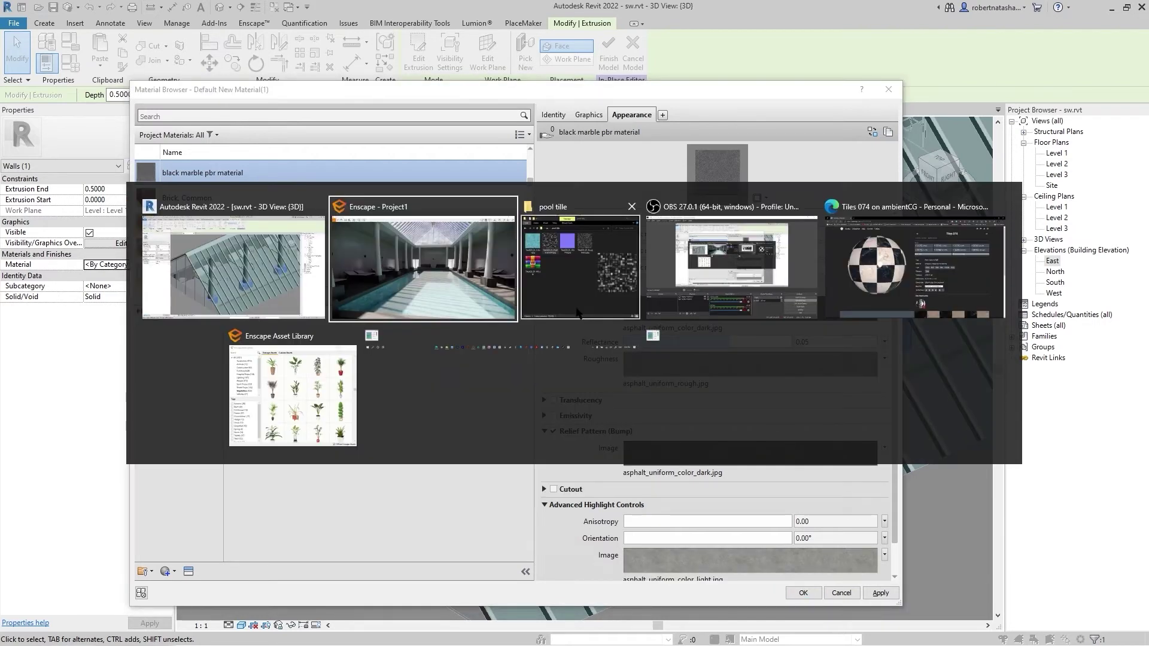
pyautogui.click(577, 312)
# - From sw > black, drag Marble016 color, normal, roughness and displacement maps into the matching slots
pyautogui.click(103, 202)
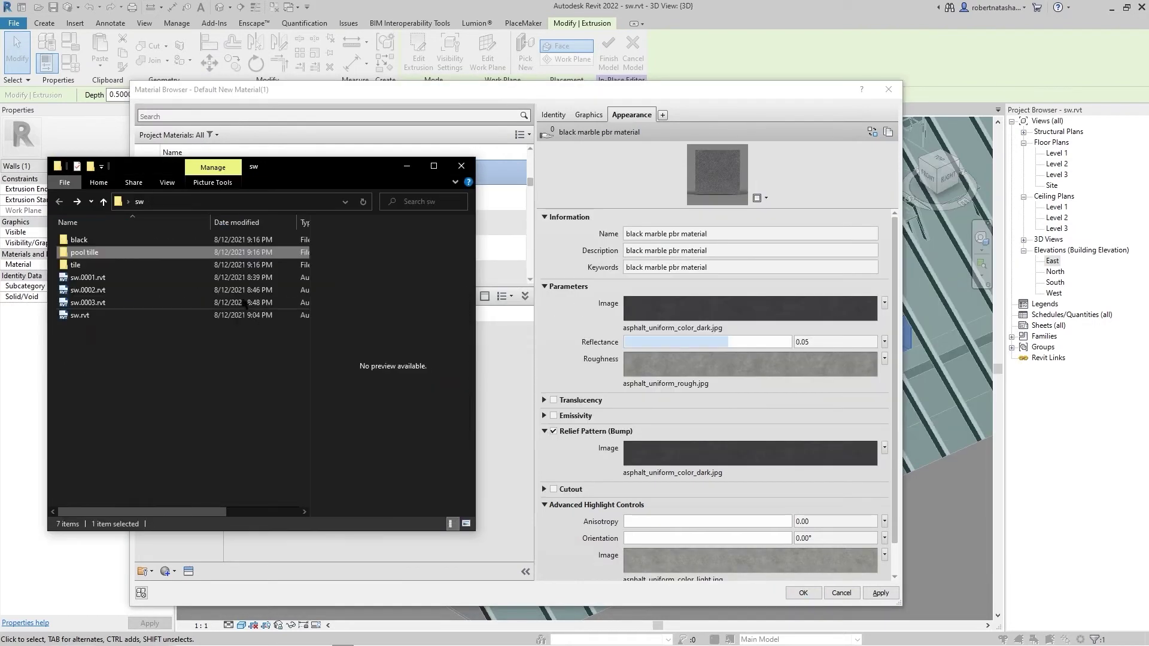
pyautogui.doubleClick(77, 239)
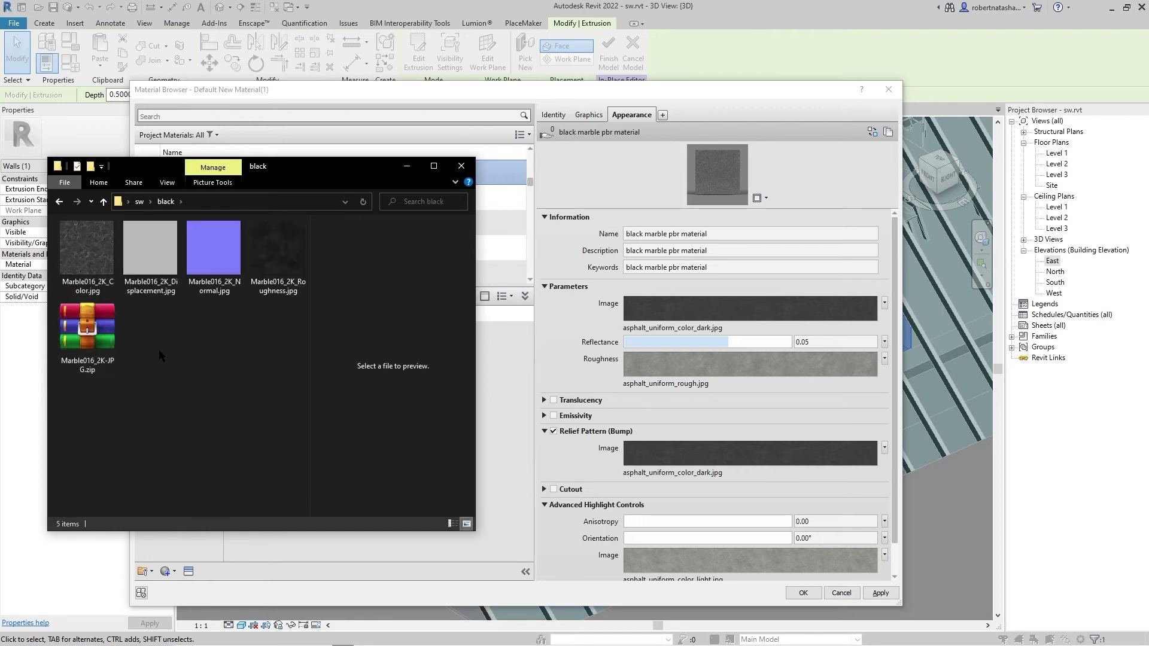
pyautogui.moveTo(87, 248); pyautogui.dragTo(699, 310)
pyautogui.moveTo(215, 249); pyautogui.dragTo(712, 452)
pyautogui.moveTo(278, 248); pyautogui.dragTo(601, 374)
pyautogui.click(146, 247)
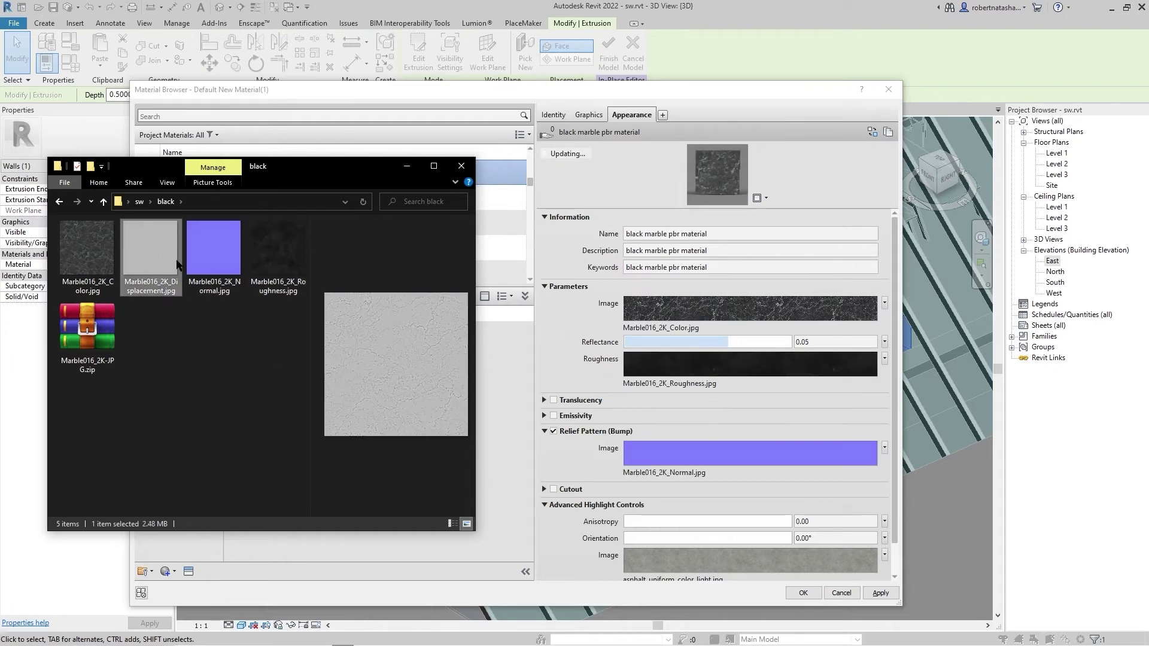
pyautogui.moveTo(737, 560); pyautogui.dragTo(739, 559)
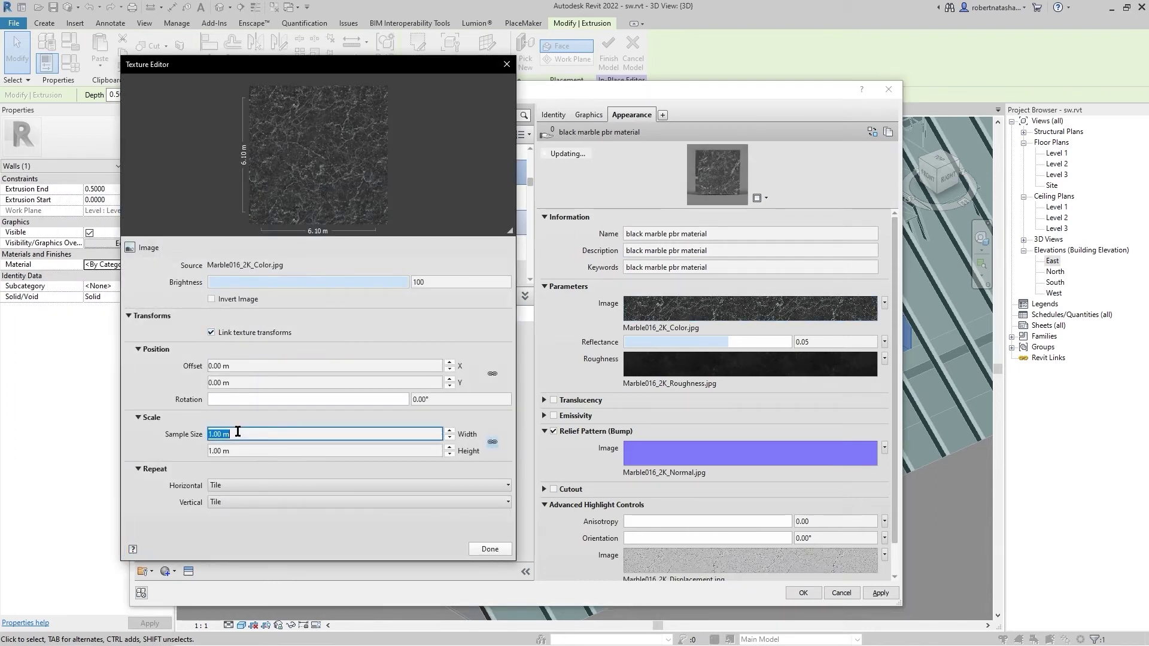
# - Set the marble relief map to Normal Map at 2.50 depth and confirm the material
pyautogui.click(490, 548)
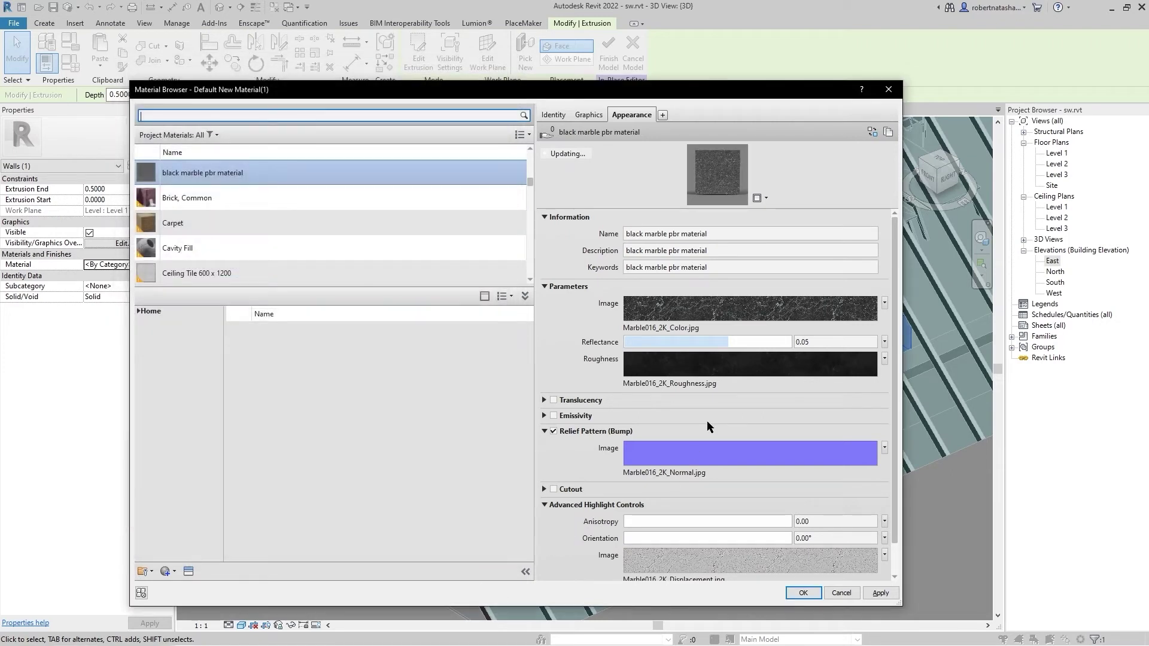
pyautogui.click(688, 450)
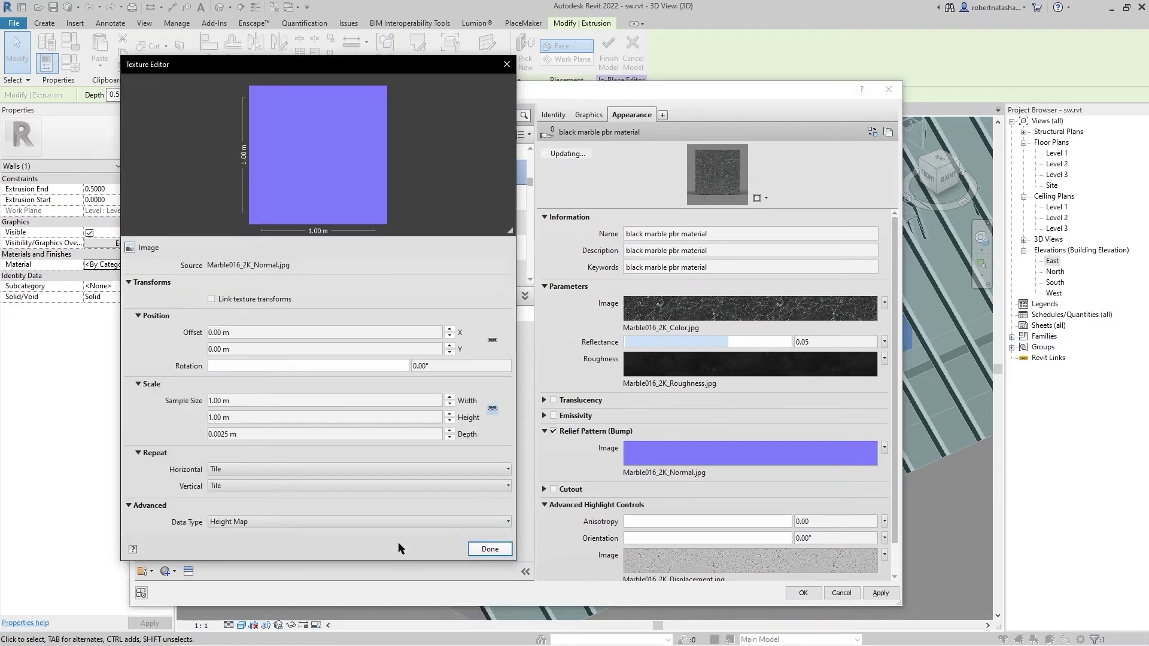
pyautogui.click(364, 524)
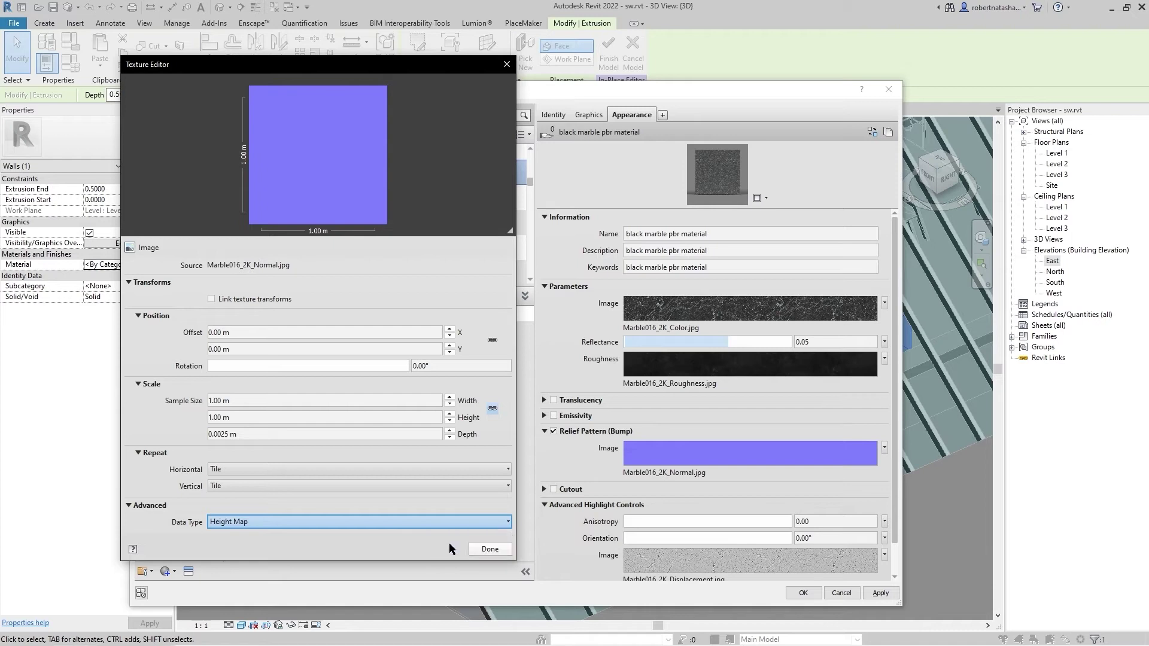
pyautogui.click(442, 433)
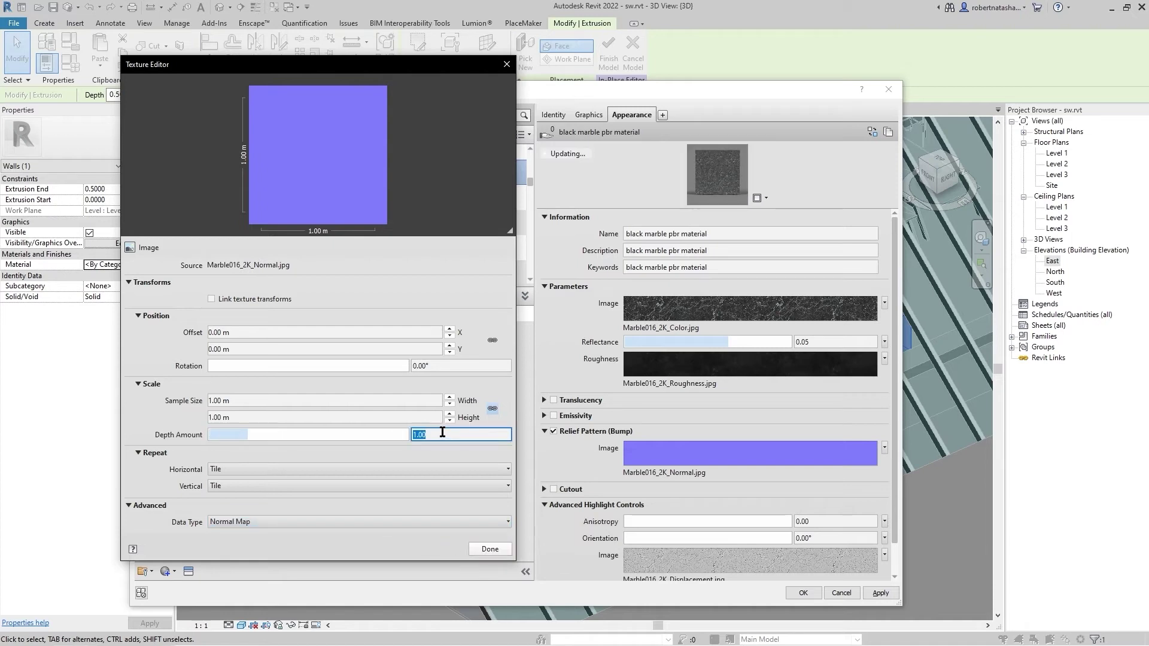
pyautogui.click(494, 551)
pyautogui.click(803, 592)
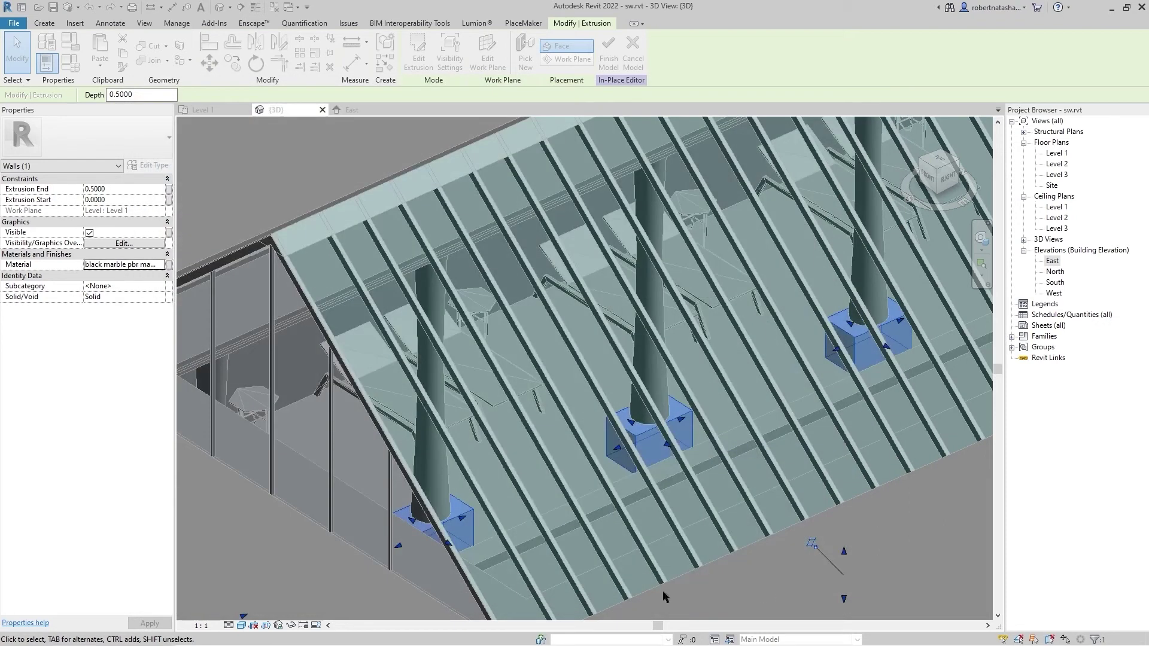
# - Finish the in-place model with the Alt, M, F keytips and bring Enscape forward
pyautogui.press('alt')
pyautogui.press('m')
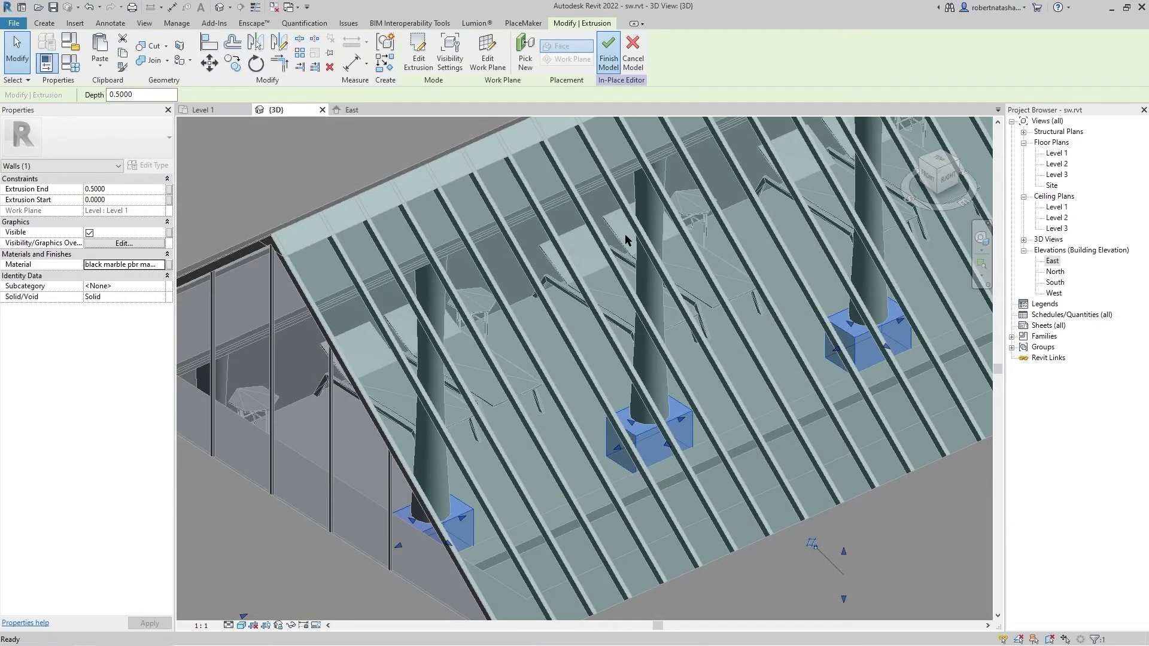
pyautogui.press('f')
pyautogui.hotkey('alt', 'Tab')
pyautogui.press('Tab')
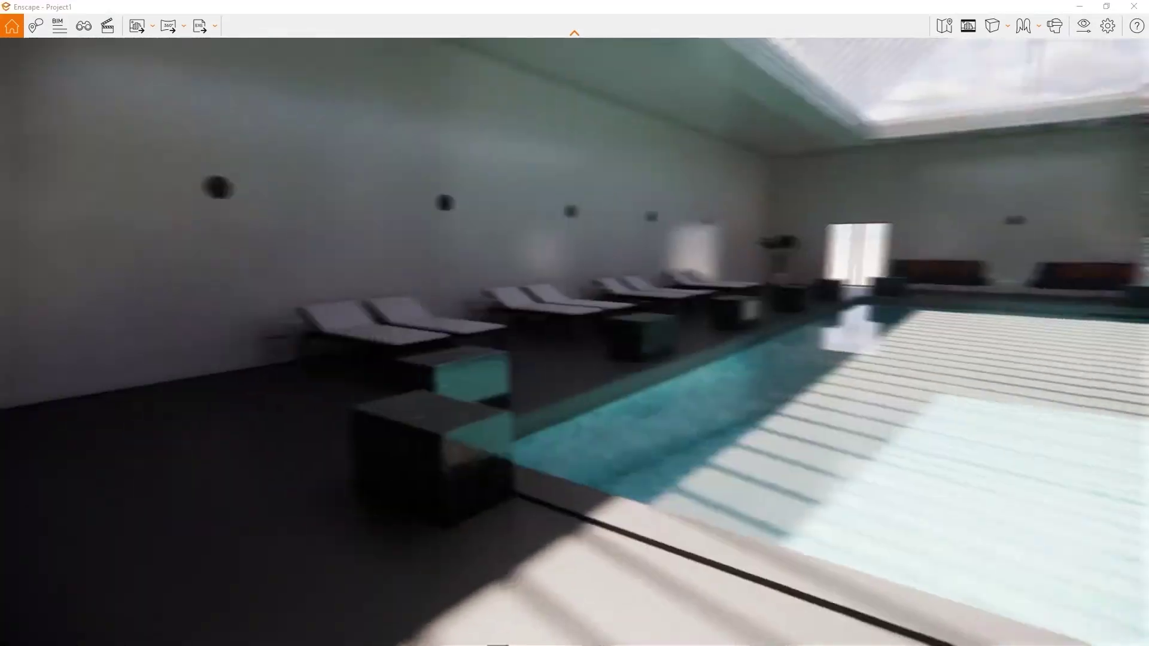
# - Return from Enscape to Revit, orbit over the roof, and switch to the Level 1 plan
pyautogui.hotkey('alt', 'Tab')
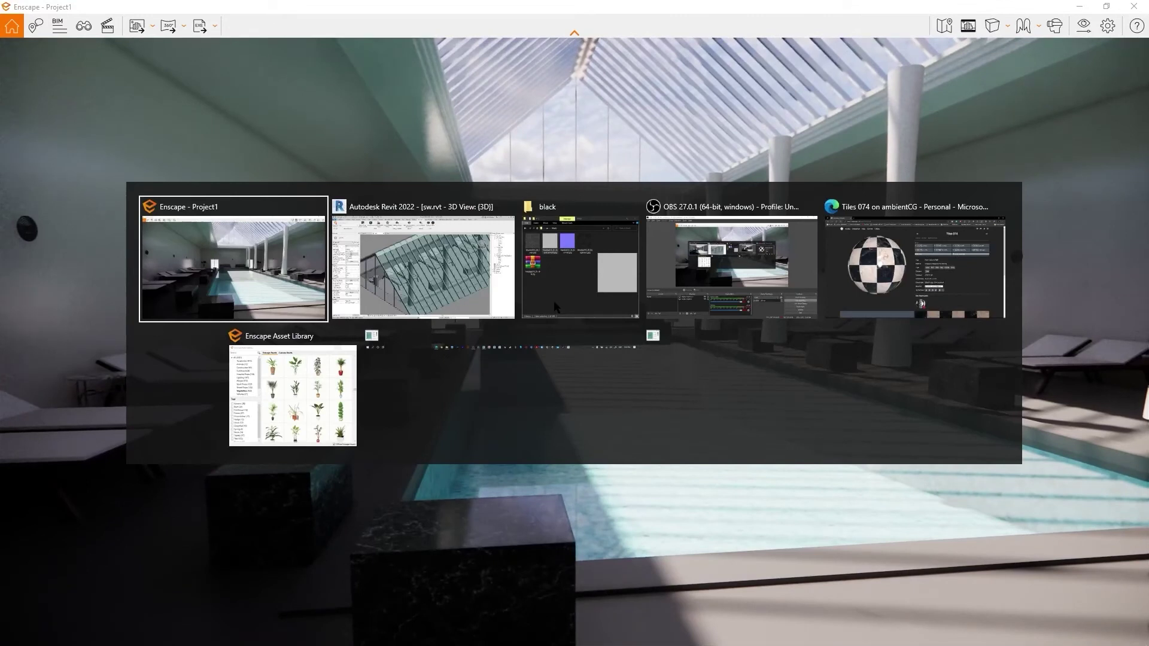
pyautogui.hotkey('alt', 'Tab')
pyautogui.moveTo(454, 359)
pyautogui.keyDown('shift'); pyautogui.mouseDown(button='middle')
pyautogui.moveTo(517, 439)
pyautogui.moveTo(486, 407)
pyautogui.moveTo(428, 202)
pyautogui.mouseUp(button='middle'); pyautogui.keyUp('shift')
pyautogui.scroll(2, 486, 407)
pyautogui.scroll(-3, 486, 407)
pyautogui.hotkey('ctrl', 'Tab')
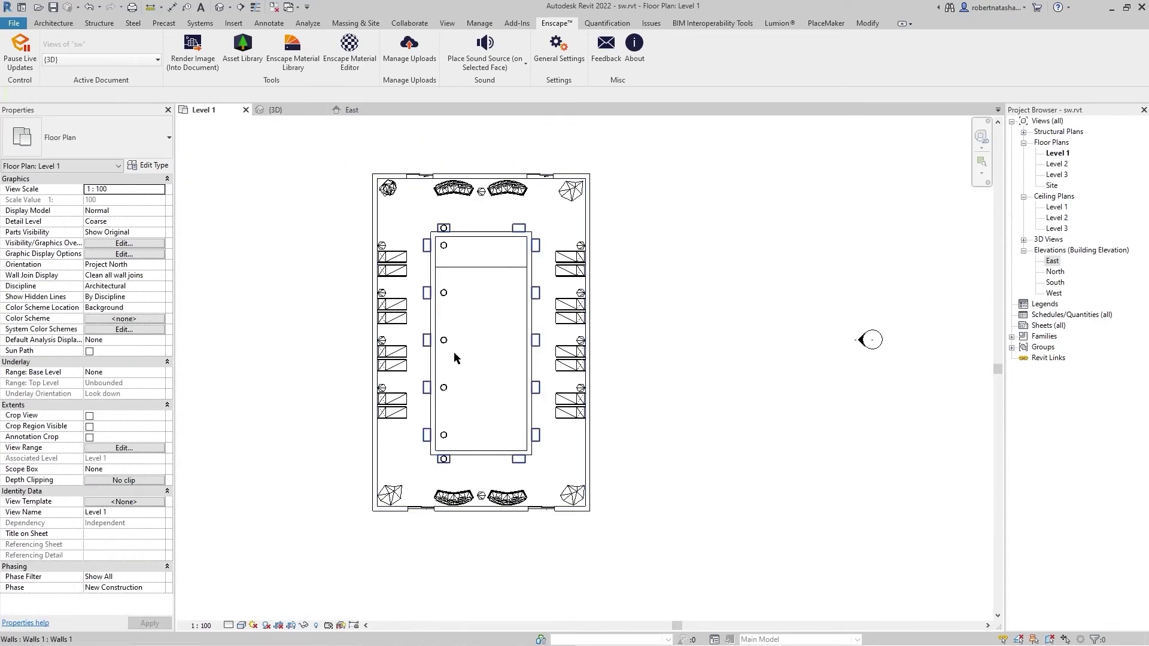
# - Select the five circular pool columns and move them to a new position
pyautogui.scroll(1, 454, 426)
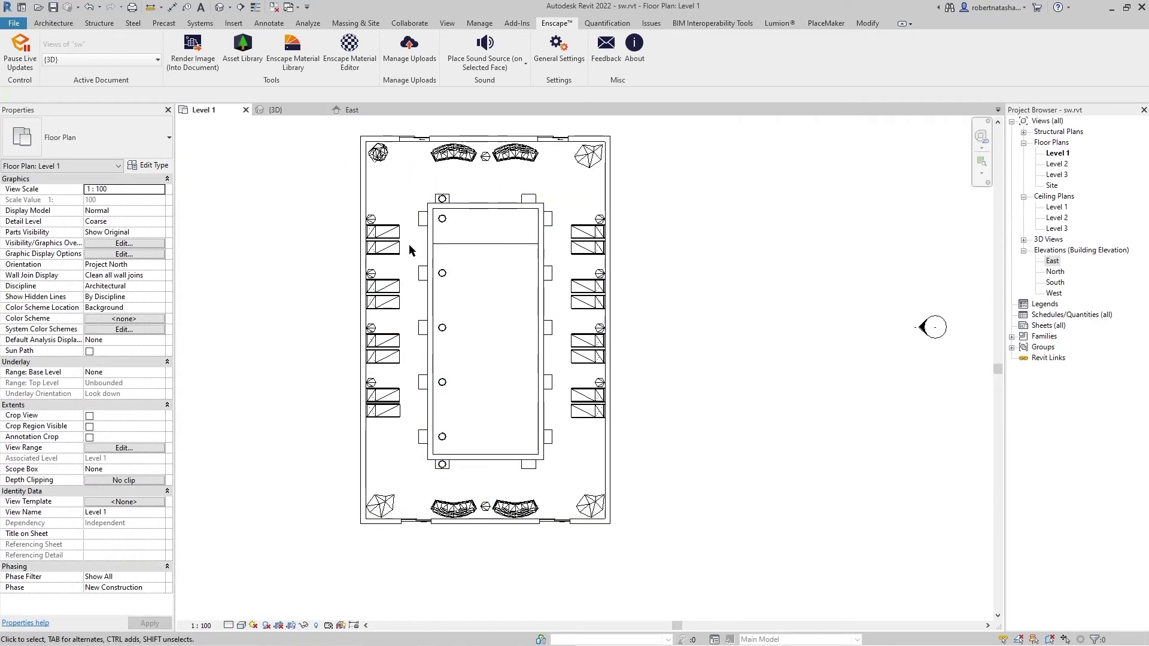
pyautogui.scroll(2, 443, 221)
pyautogui.keyDown('ctrl'); pyautogui.click(445, 292); pyautogui.keyUp('ctrl')
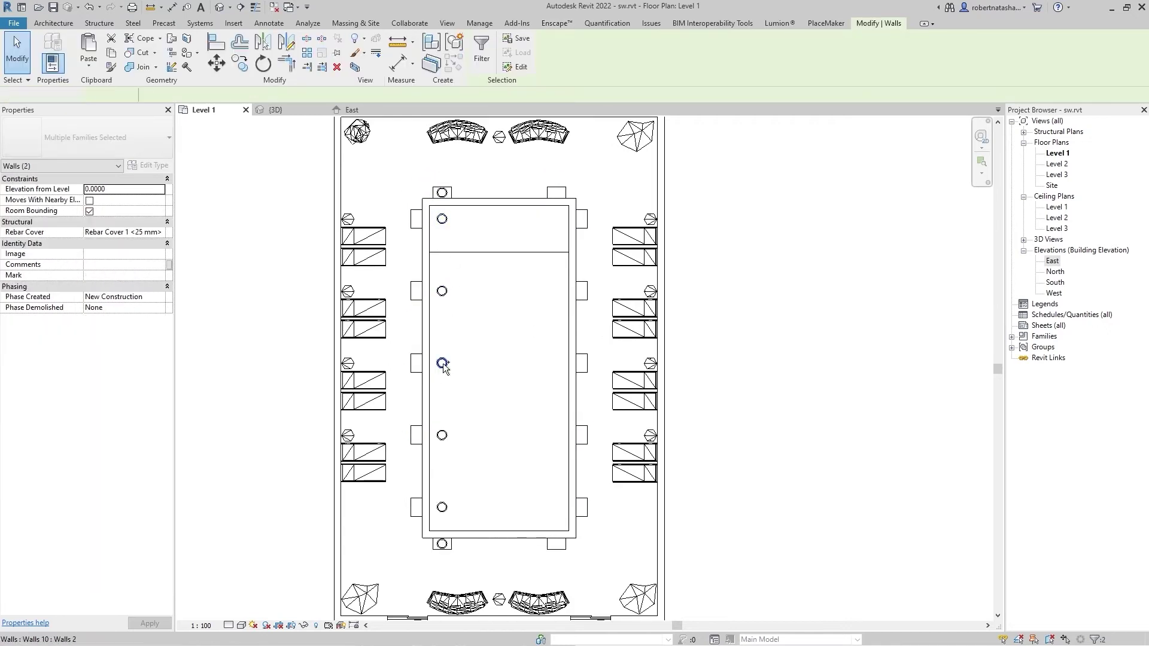
pyautogui.keyDown('ctrl'); pyautogui.click(441, 512); pyautogui.keyUp('ctrl')
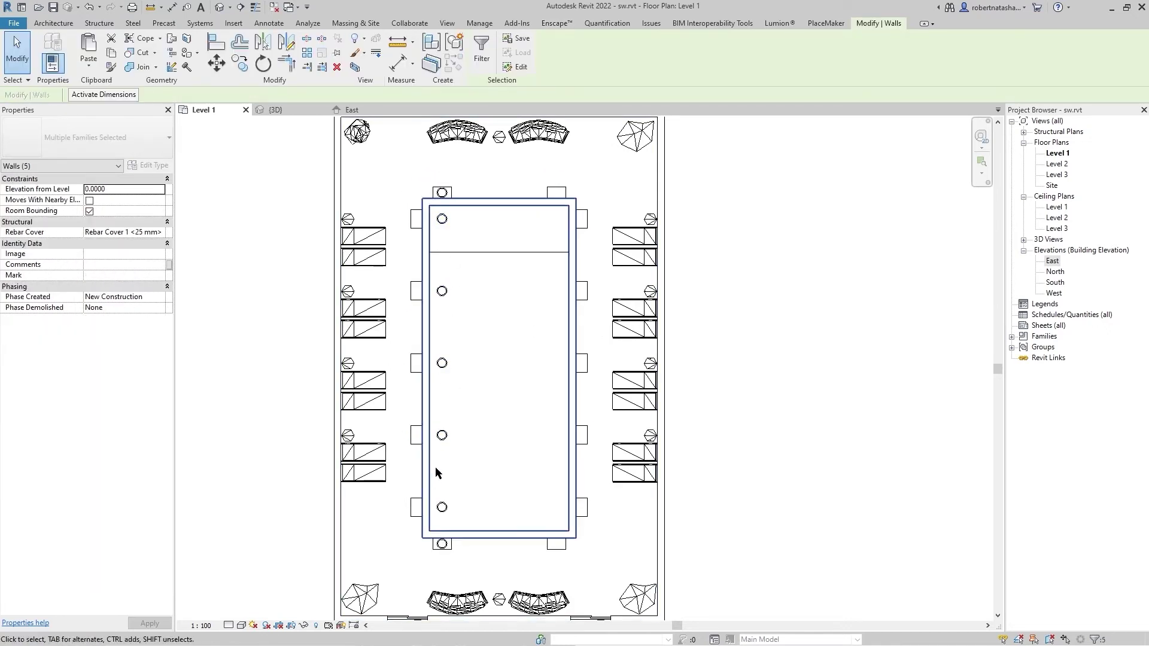
pyautogui.click(219, 63)
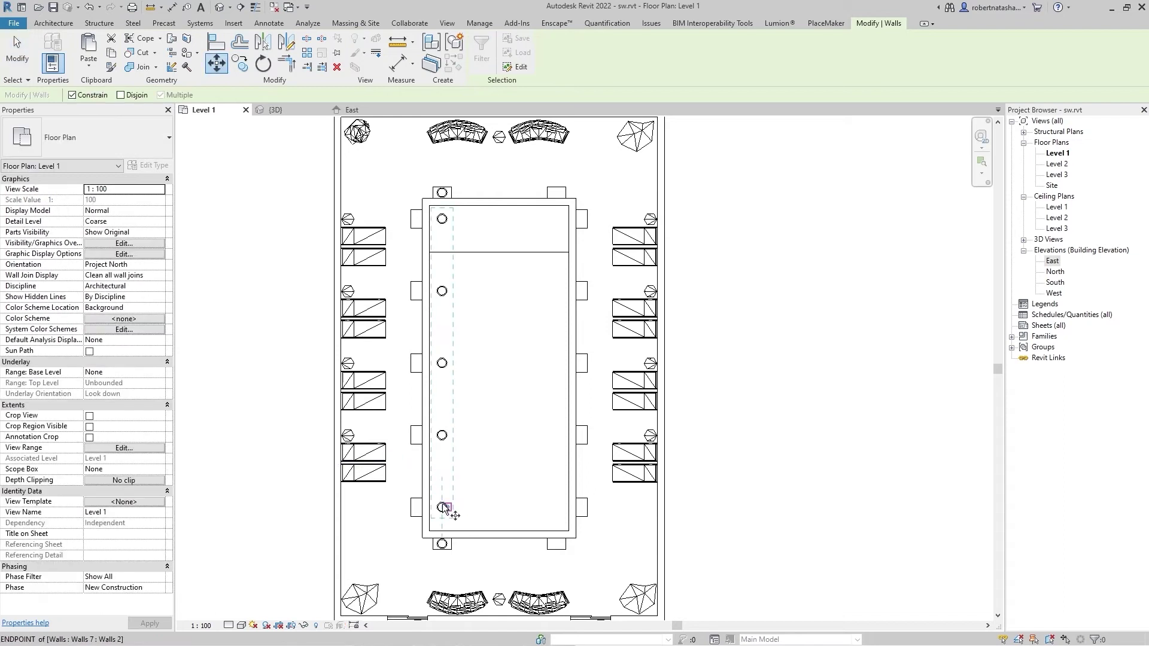
pyautogui.scroll(2, 443, 503)
pyautogui.scroll(3, 440, 500)
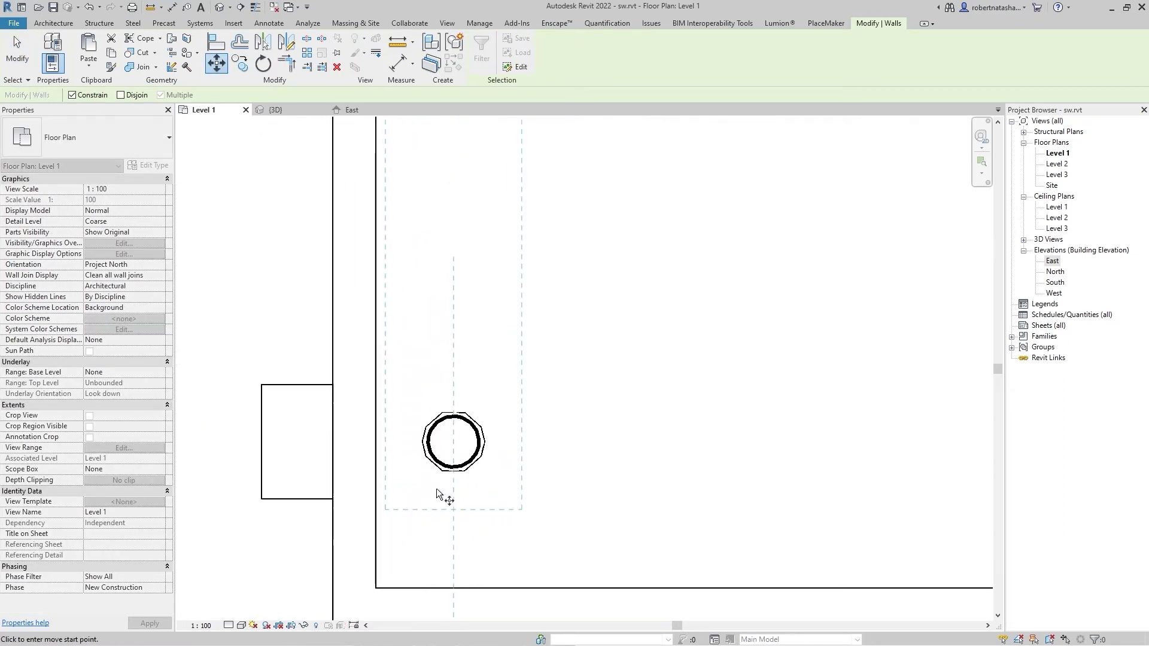
pyautogui.click(428, 441)
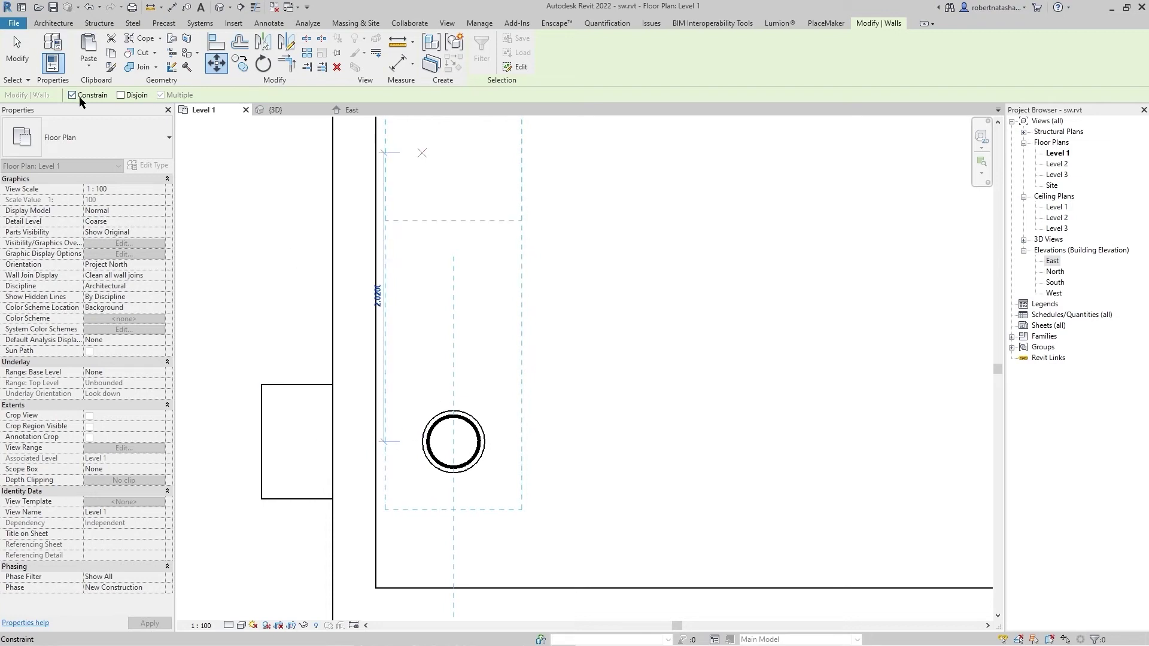
pyautogui.click(475, 457)
pyautogui.scroll(-3, 471, 457)
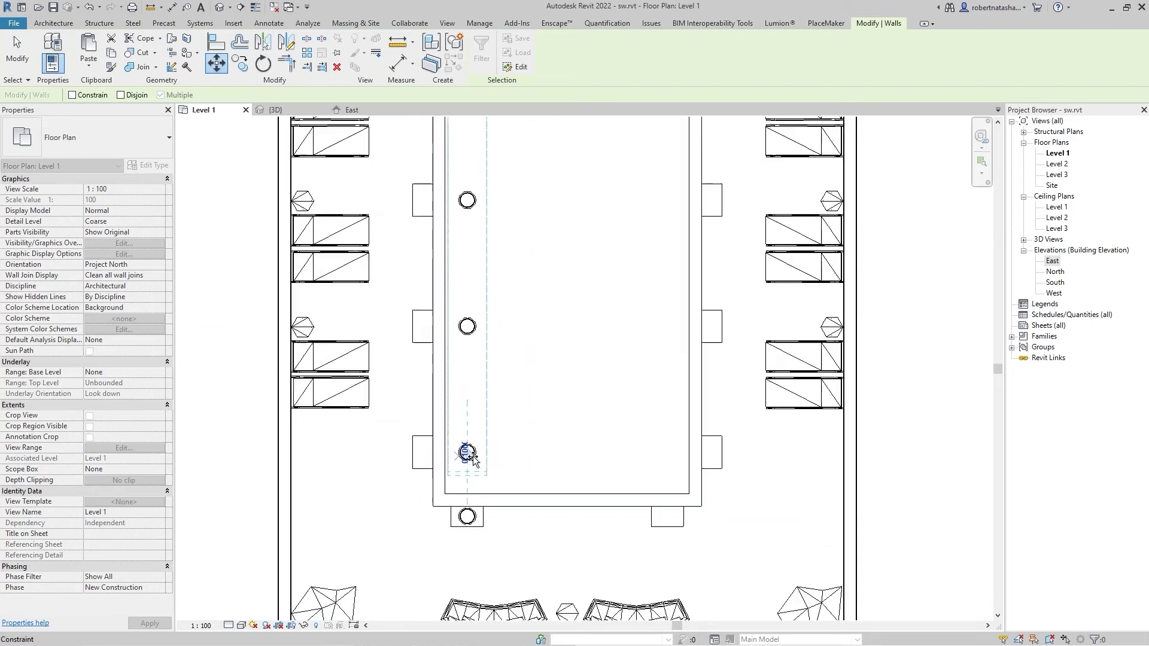
pyautogui.scroll(2, 503, 441)
pyautogui.scroll(-4, 652, 425)
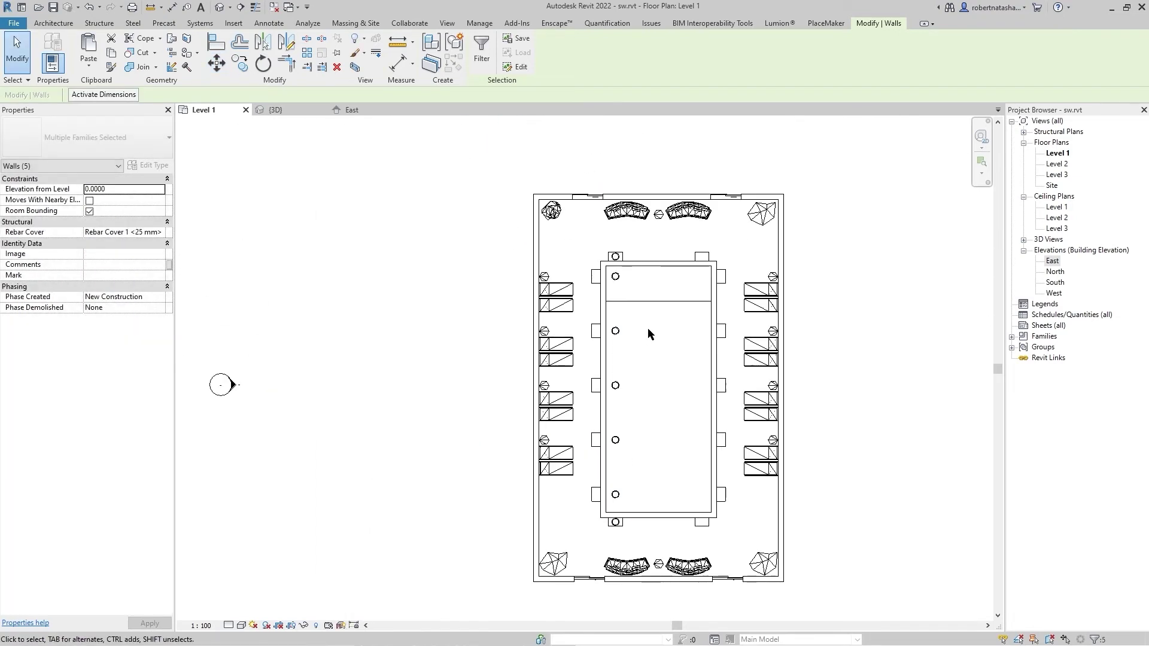
pyautogui.click(510, 305)
# - Recentre the plan, open the default {3D} view, and check the scene in Enscape
pyautogui.scroll(-1, 479, 263)
pyautogui.moveTo(467, 258); pyautogui.dragTo(561, 339, button='middle')
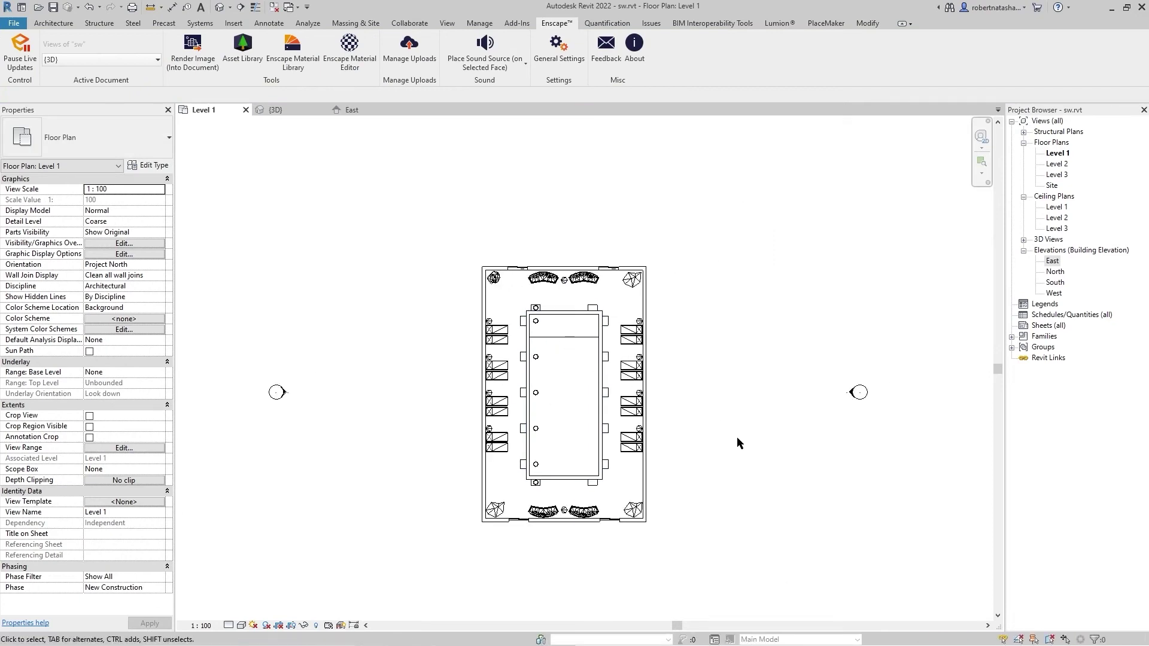
pyautogui.moveTo(737, 437); pyautogui.dragTo(699, 420, button='middle')
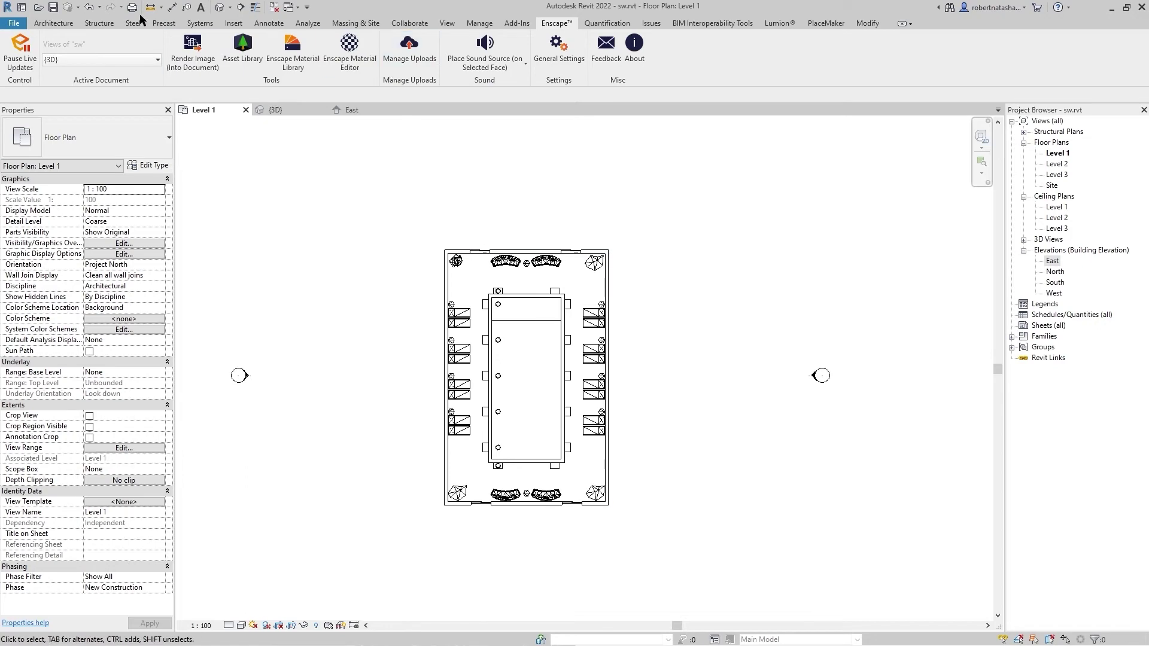
pyautogui.click(216, 9)
pyautogui.keyDown('shift'); pyautogui.moveTo(628, 481); pyautogui.dragTo(591, 505, button='middle'); pyautogui.keyUp('shift')
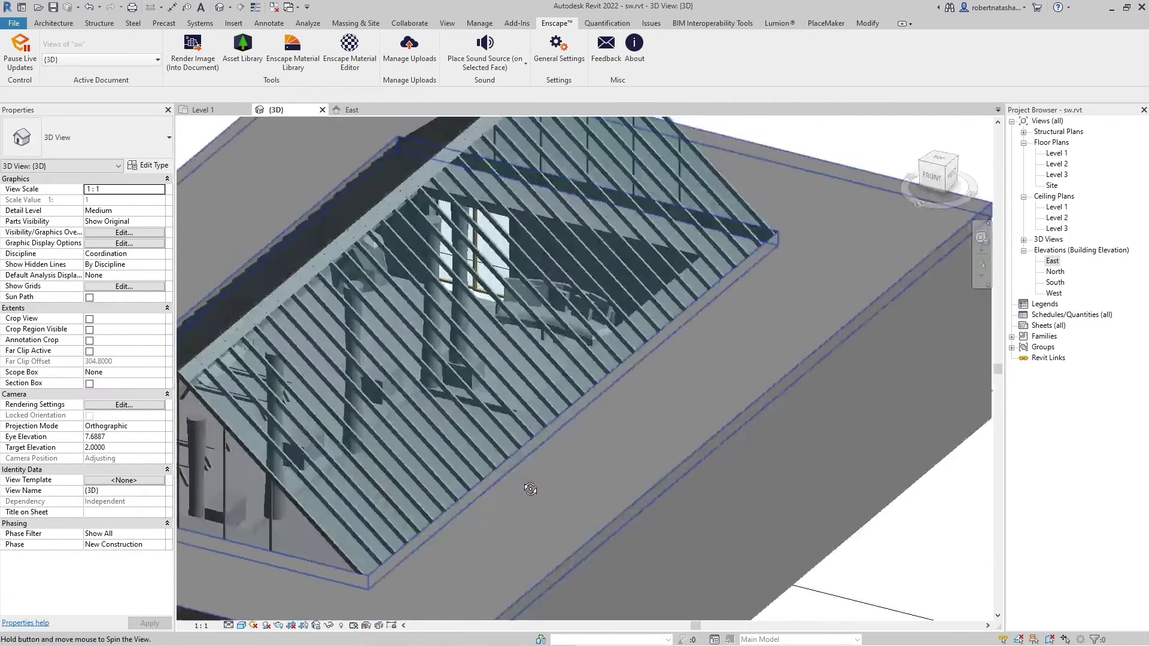
pyautogui.hotkey('alt', 'Tab')
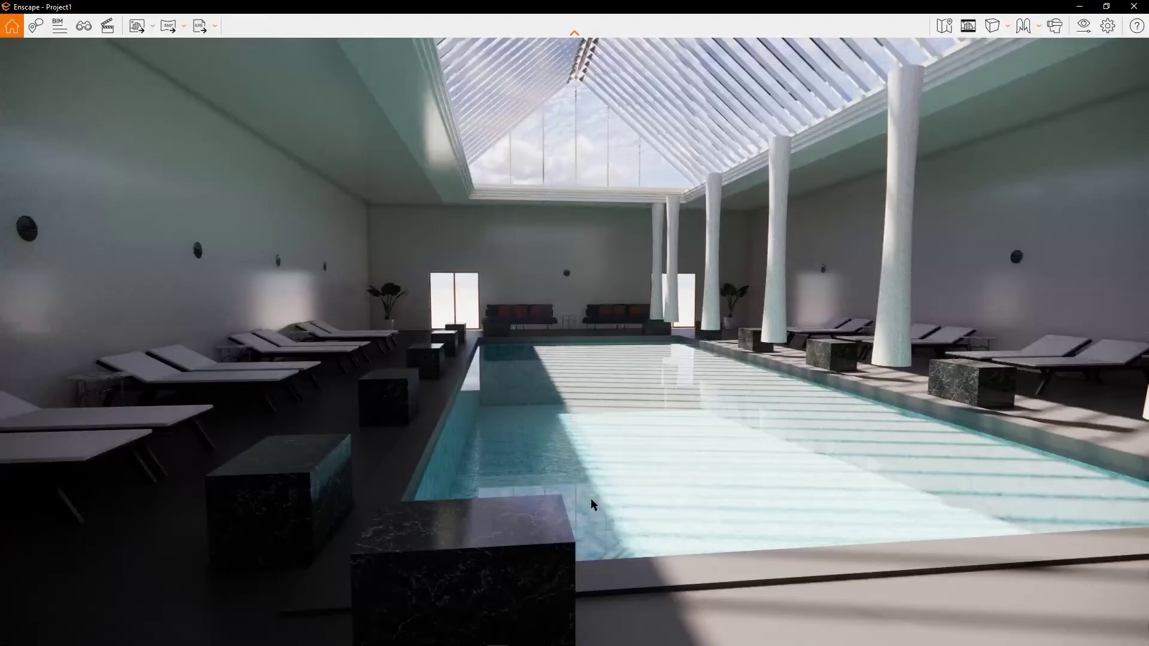
pyautogui.hotkey('alt', 'Tab')
pyautogui.press('Tab')
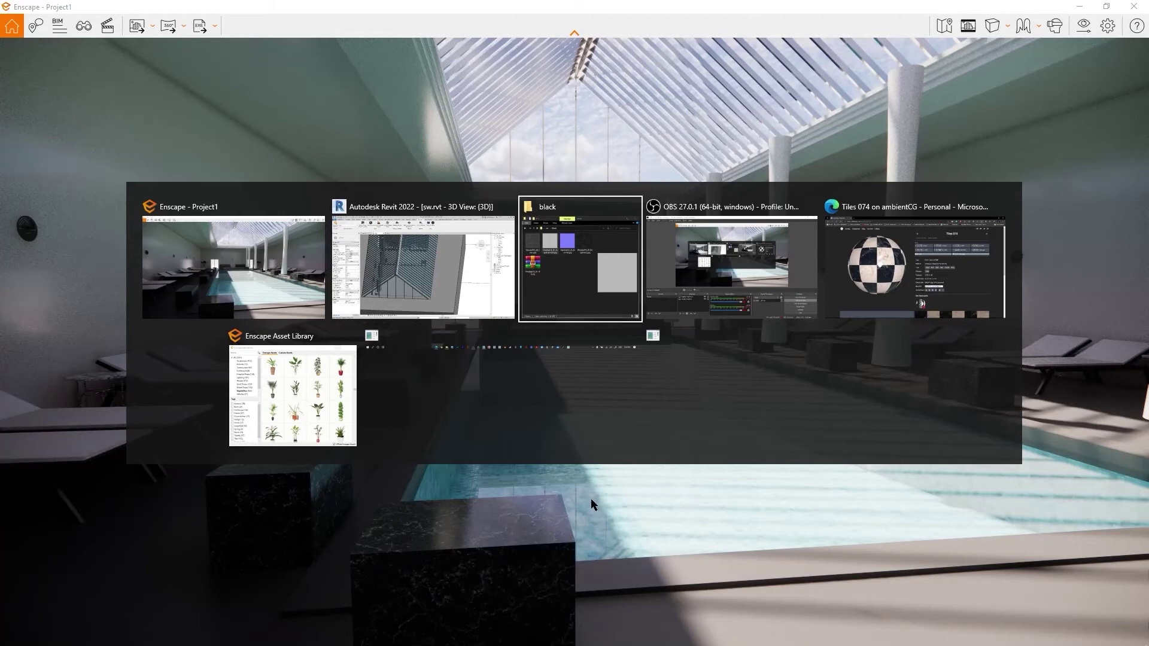
pyautogui.click(421, 289)
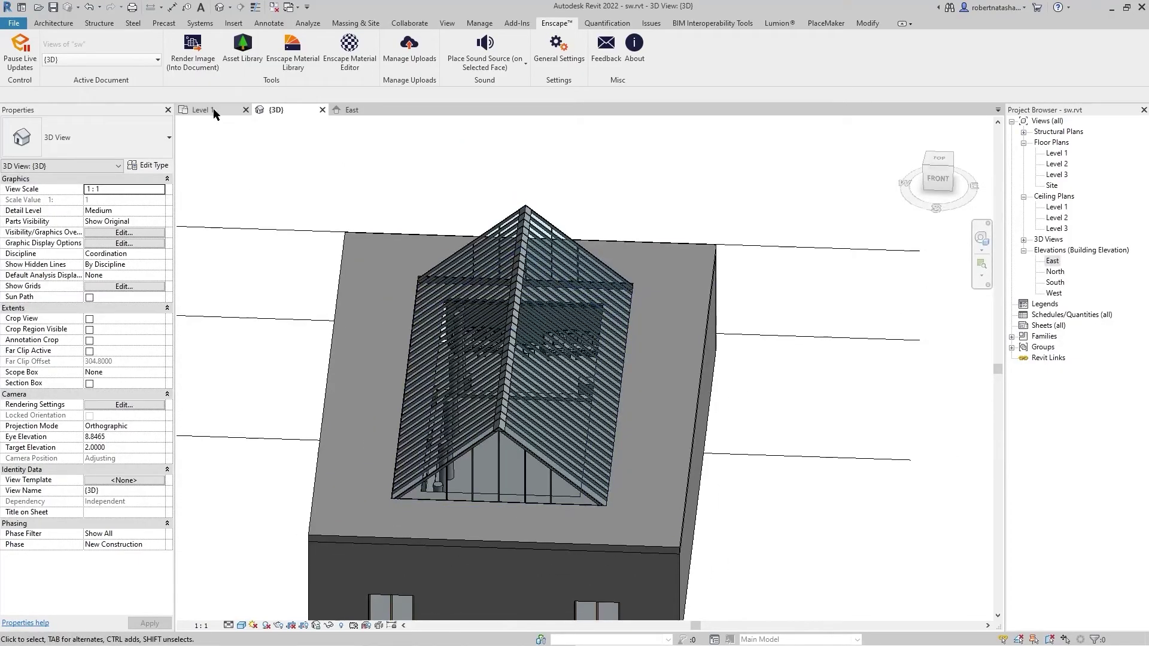
# - Switch to the Level 1 floor plan and clear the stray wall selection
pyautogui.click(206, 109)
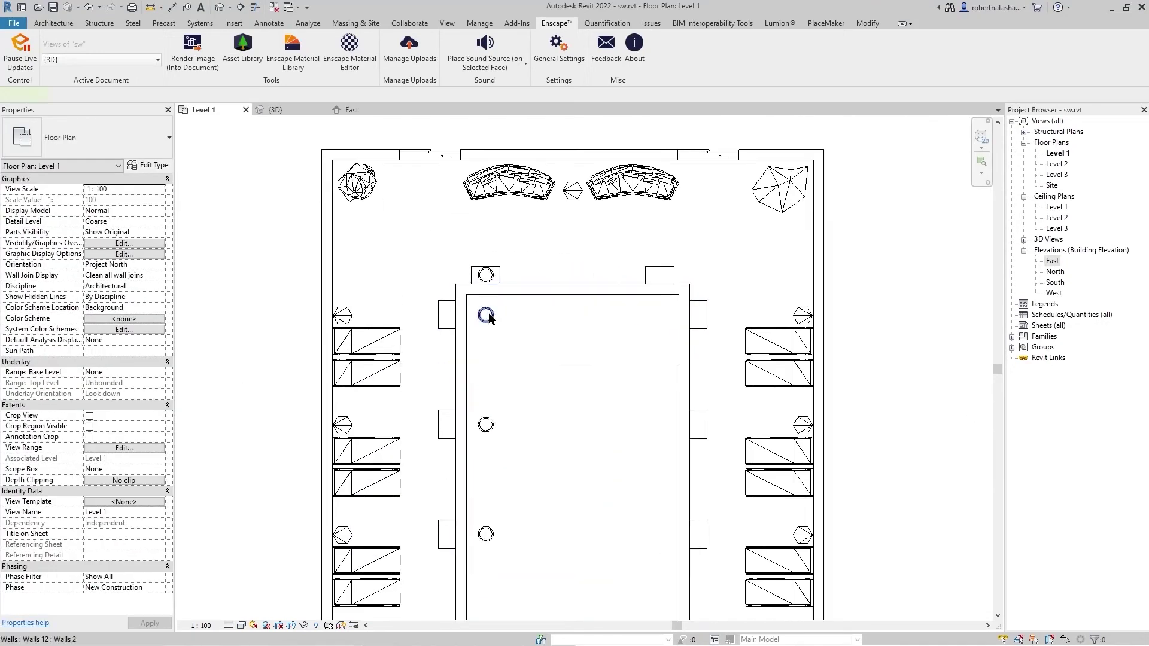
pyautogui.click(485, 315)
pyautogui.press('Escape')
# - Start an unconstrained move of the top circular column, then cancel so it stays put
pyautogui.click(482, 323)
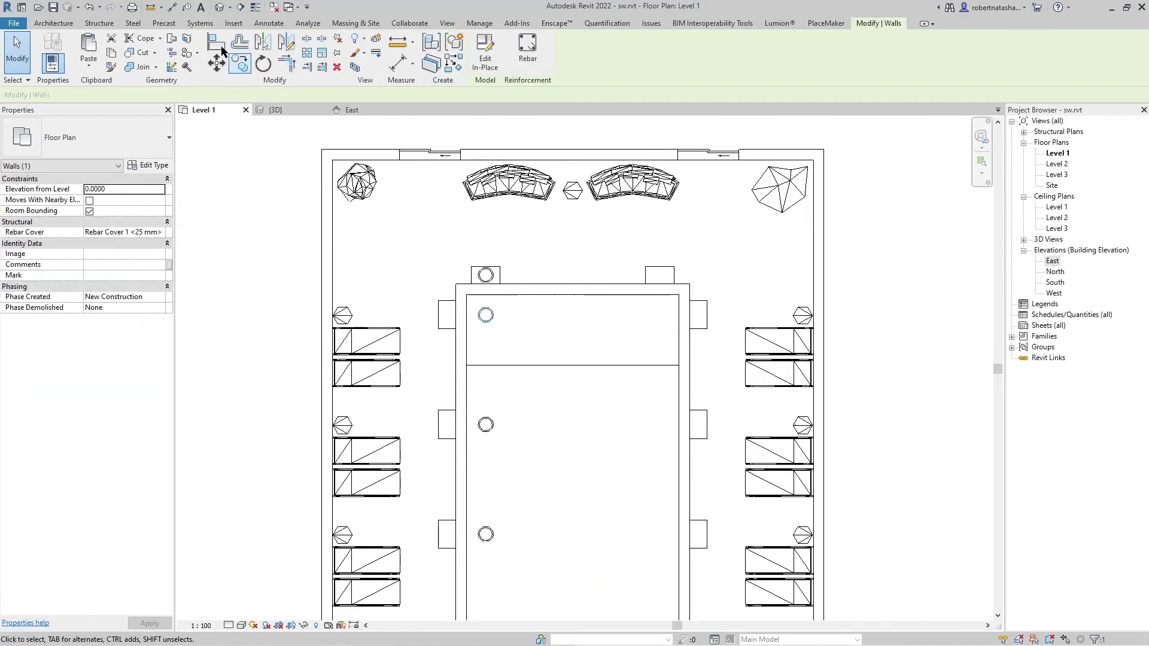
pyautogui.click(236, 69)
pyautogui.scroll(2, 498, 312)
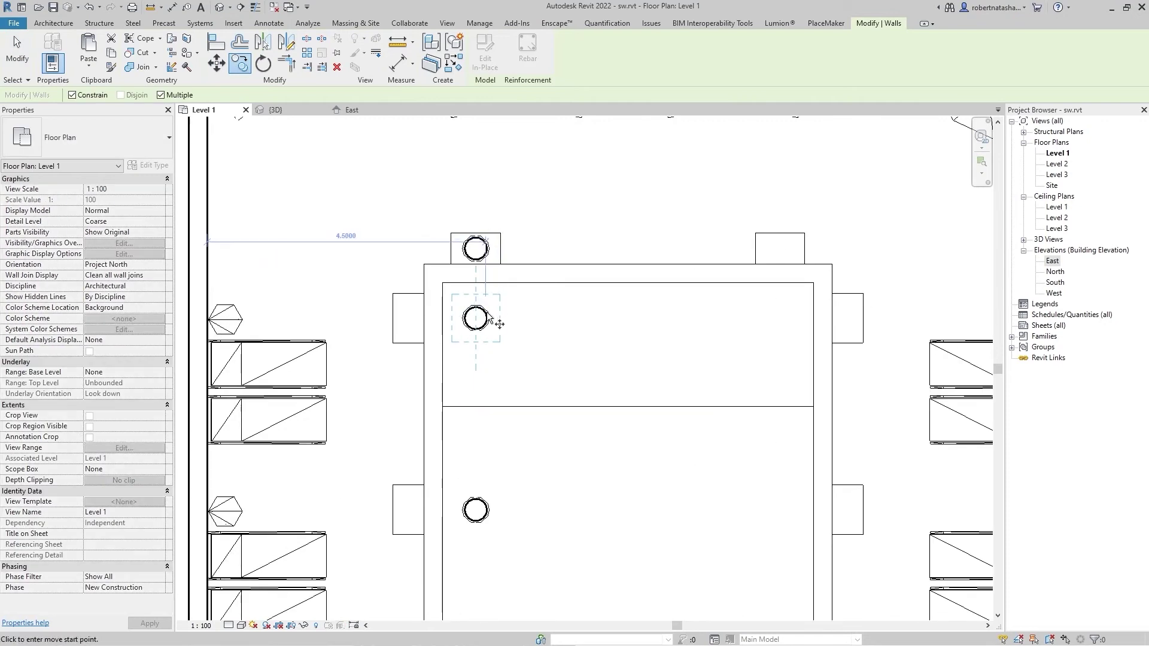
pyautogui.click(469, 317)
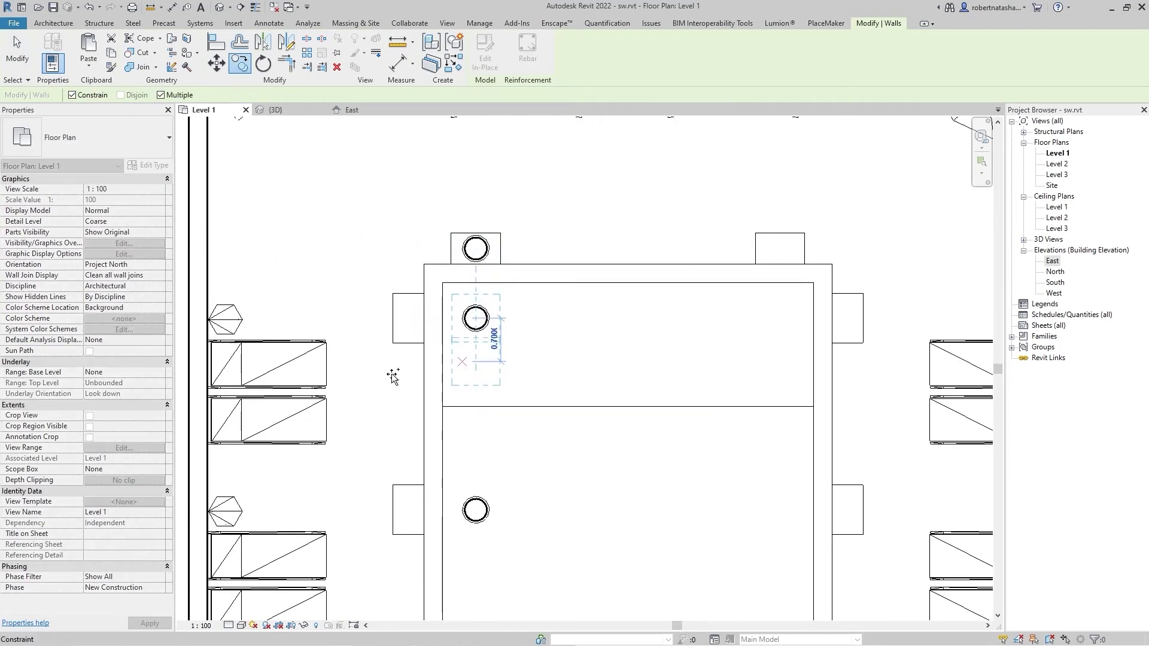
pyautogui.click(72, 95)
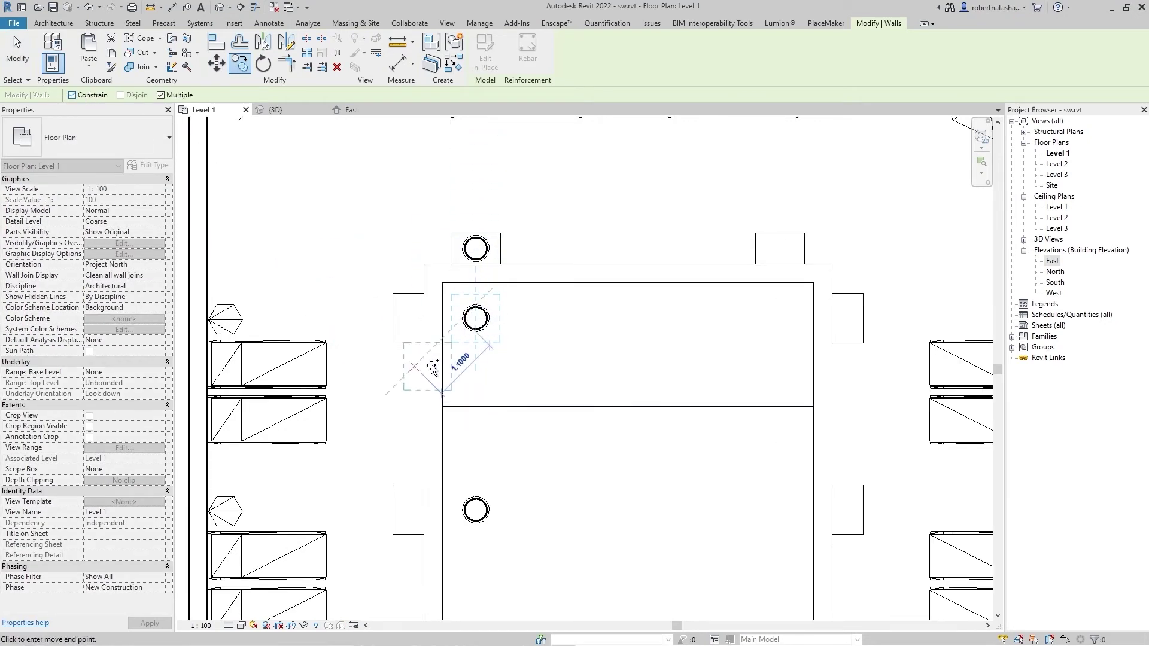
pyautogui.scroll(2, 404, 320)
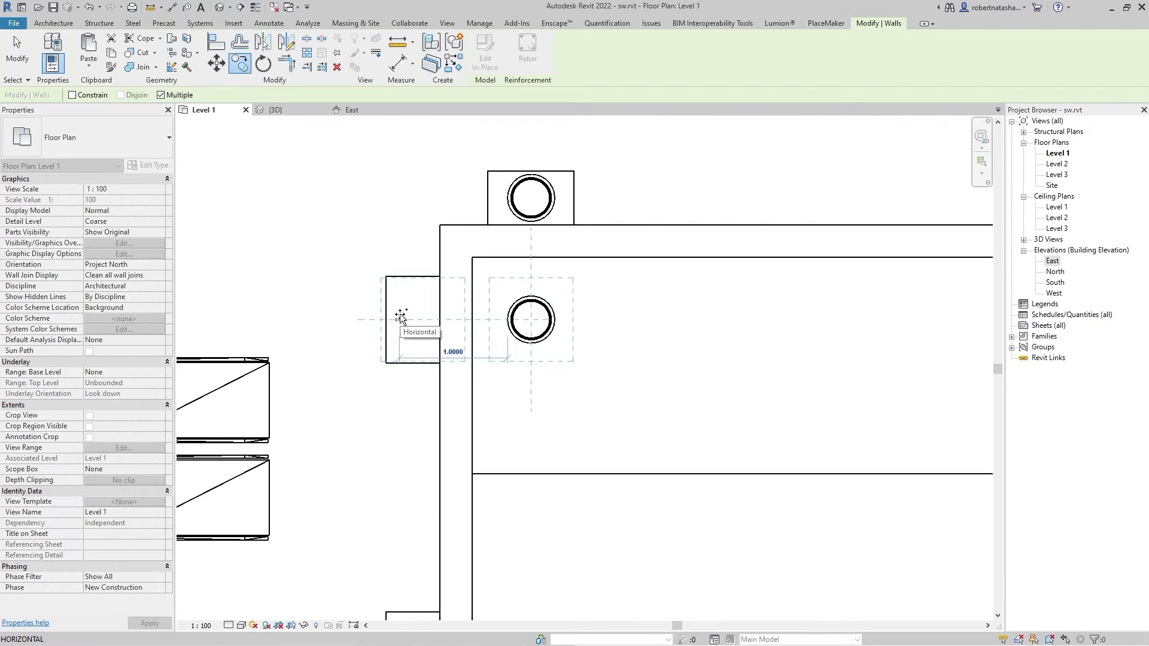
pyautogui.click(400, 318)
pyautogui.press('Escape')
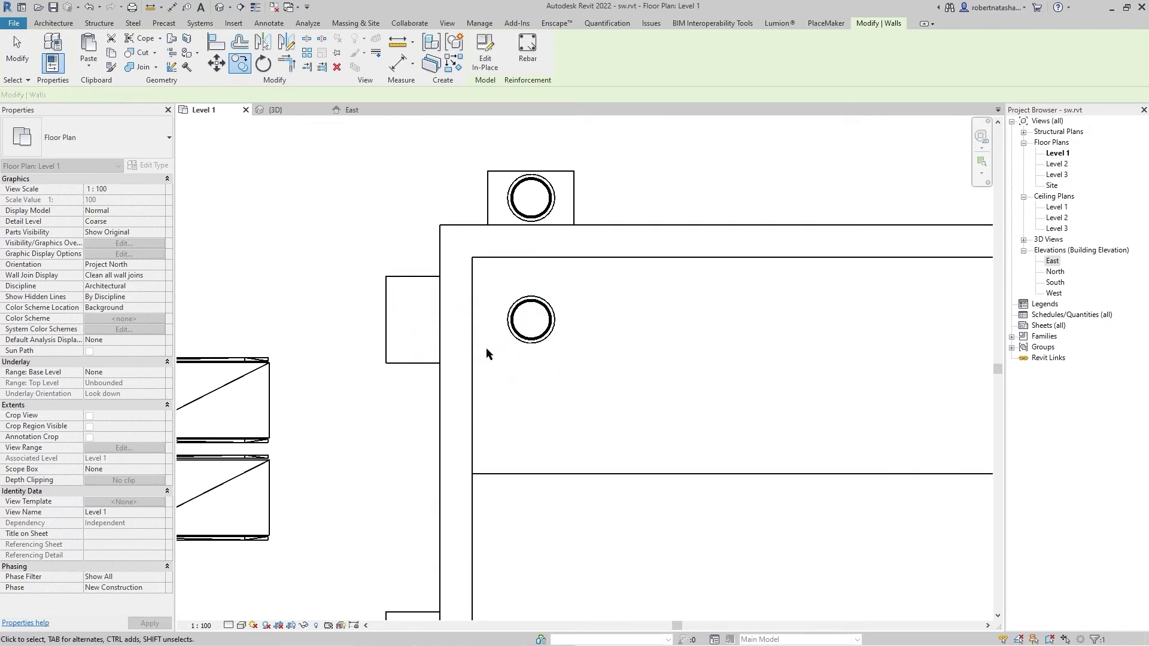
# - Switch the Level 1 plan's visual style to wireframe
pyautogui.press('Escape')
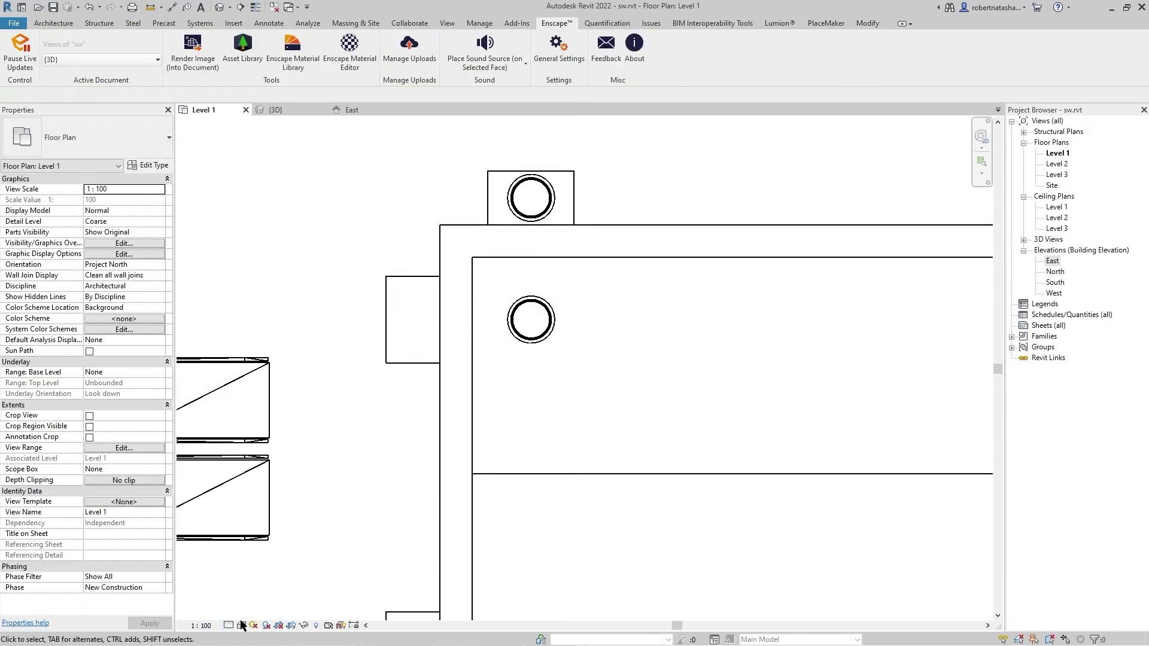
pyautogui.click(241, 626)
pyautogui.click(266, 565)
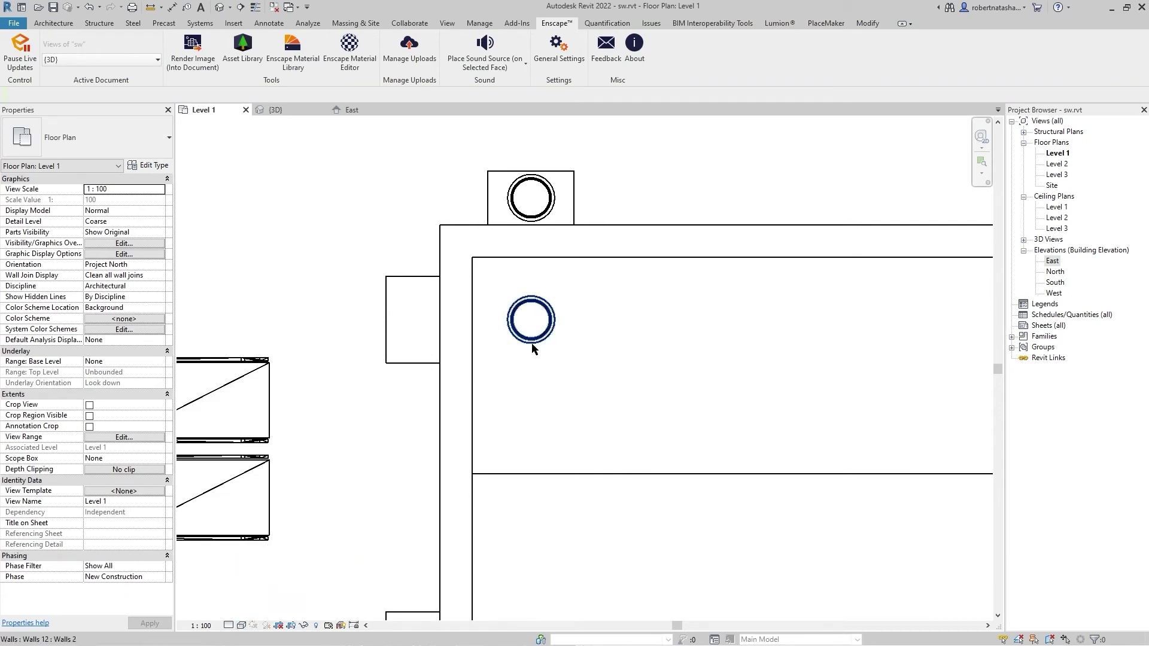
pyautogui.click(241, 625)
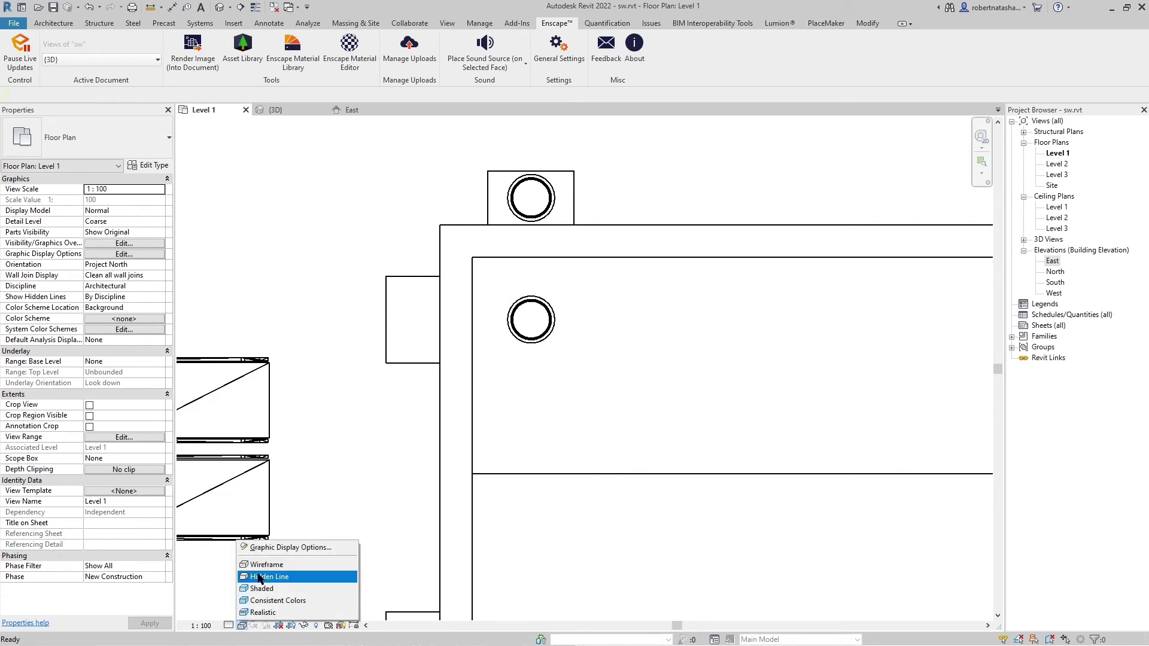
pyautogui.click(267, 564)
# - Edit the top circular column in place, moving its swept blend left onto the side block
pyautogui.click(508, 319)
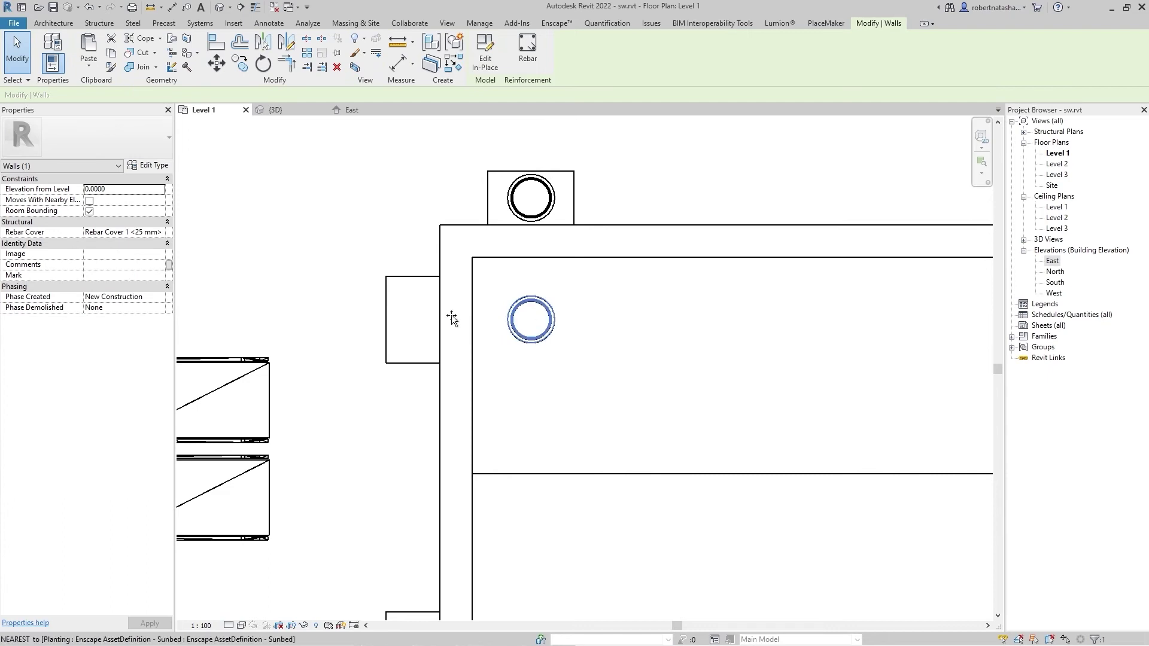
pyautogui.doubleClick(536, 343)
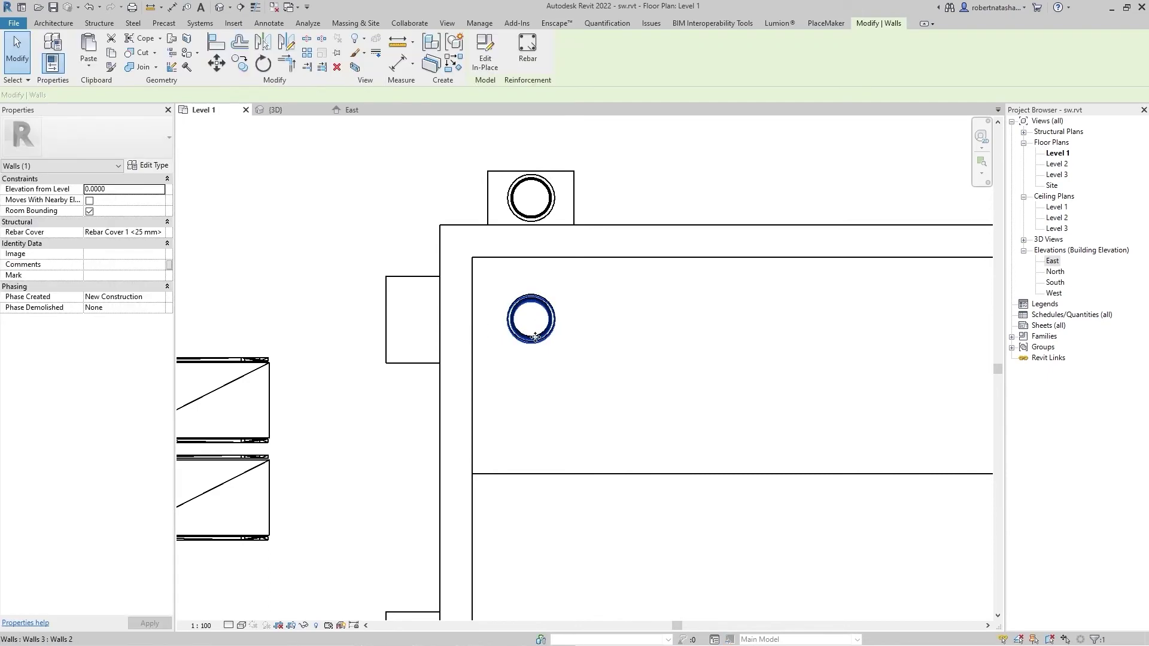
pyautogui.click(540, 337)
pyautogui.moveTo(533, 340)
pyautogui.mouseDown()
pyautogui.moveTo(416, 349)
pyautogui.moveTo(426, 321)
pyautogui.mouseUp()
pyautogui.scroll(3, 428, 311)
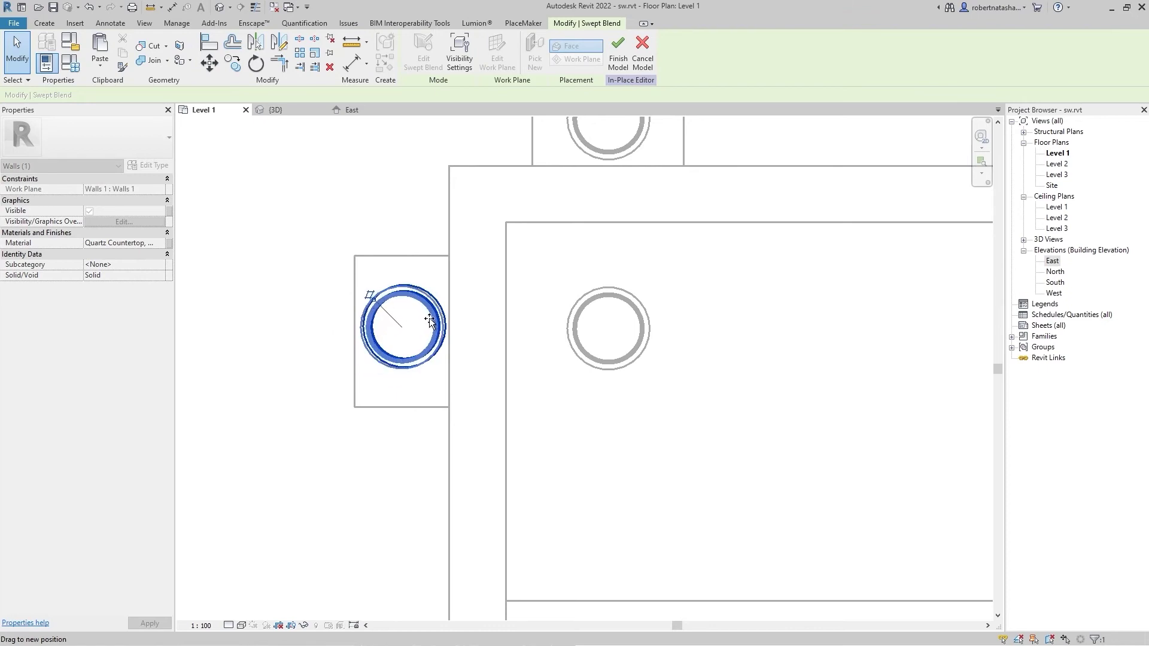
pyautogui.click(484, 321)
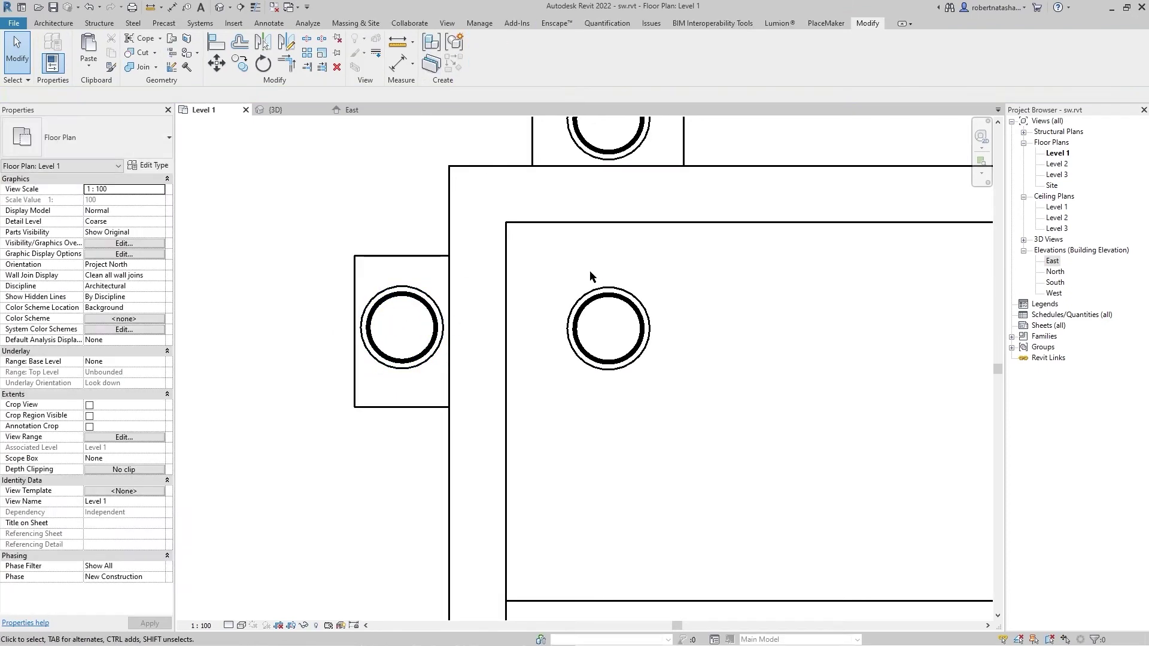
# - Delete the stray round column and walk forward along the pool in Enscape
pyautogui.click(610, 295)
pyautogui.press('Delete')
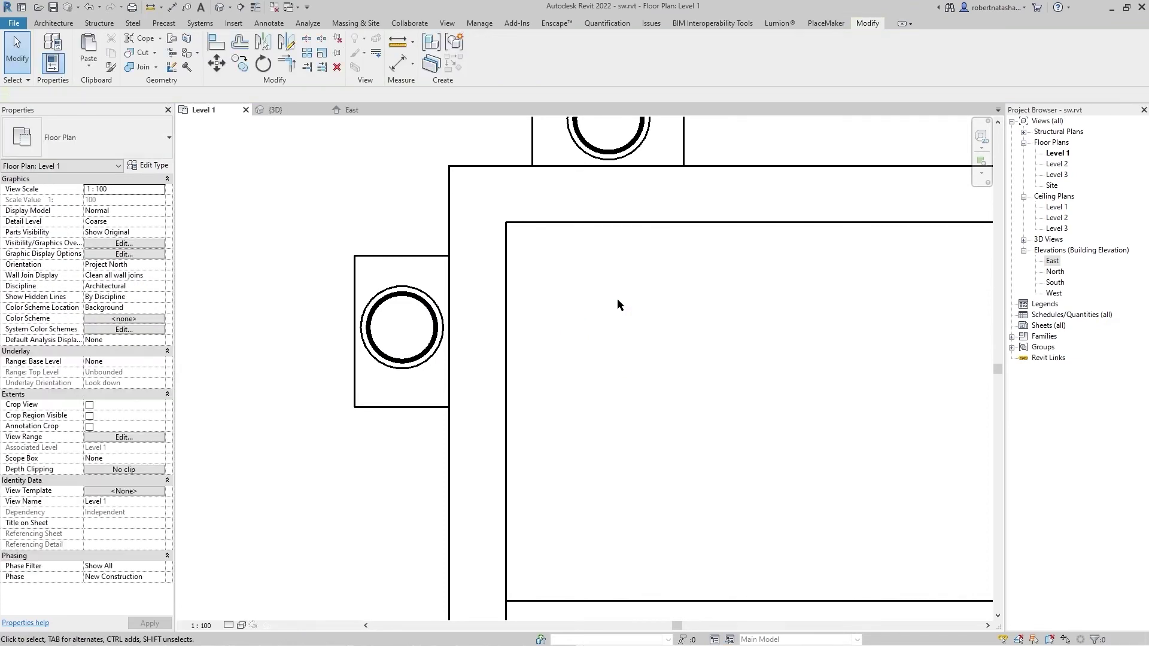
pyautogui.hotkey('alt', 'Tab')
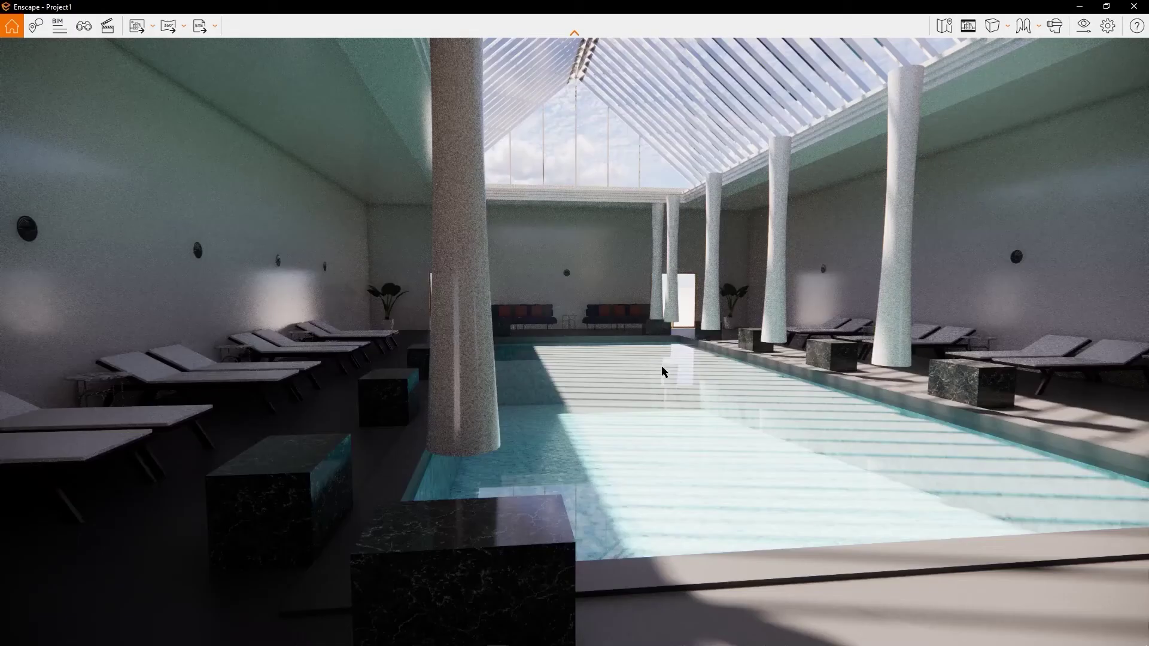
pyautogui.click(663, 371)
pyautogui.press('w')
pyautogui.press('w')
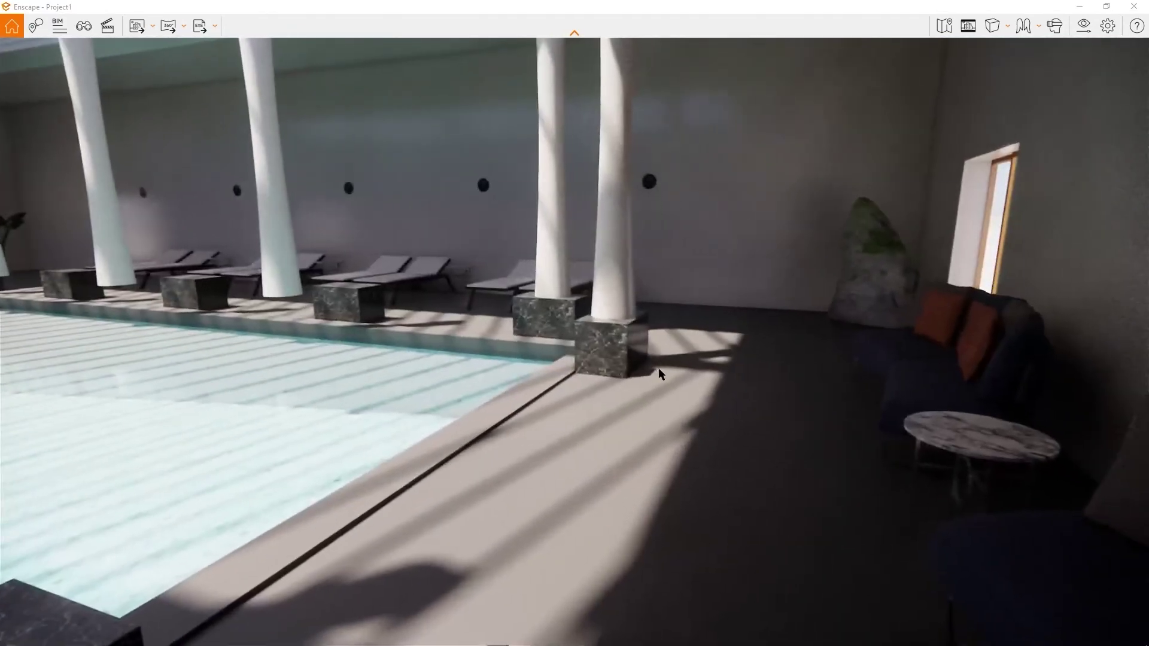
pyautogui.hotkey('alt', 'Tab')
# - Select the four round columns inside the pool, then cancel the selection
pyautogui.moveTo(611, 419); pyautogui.dragTo(516, 301, button='middle')
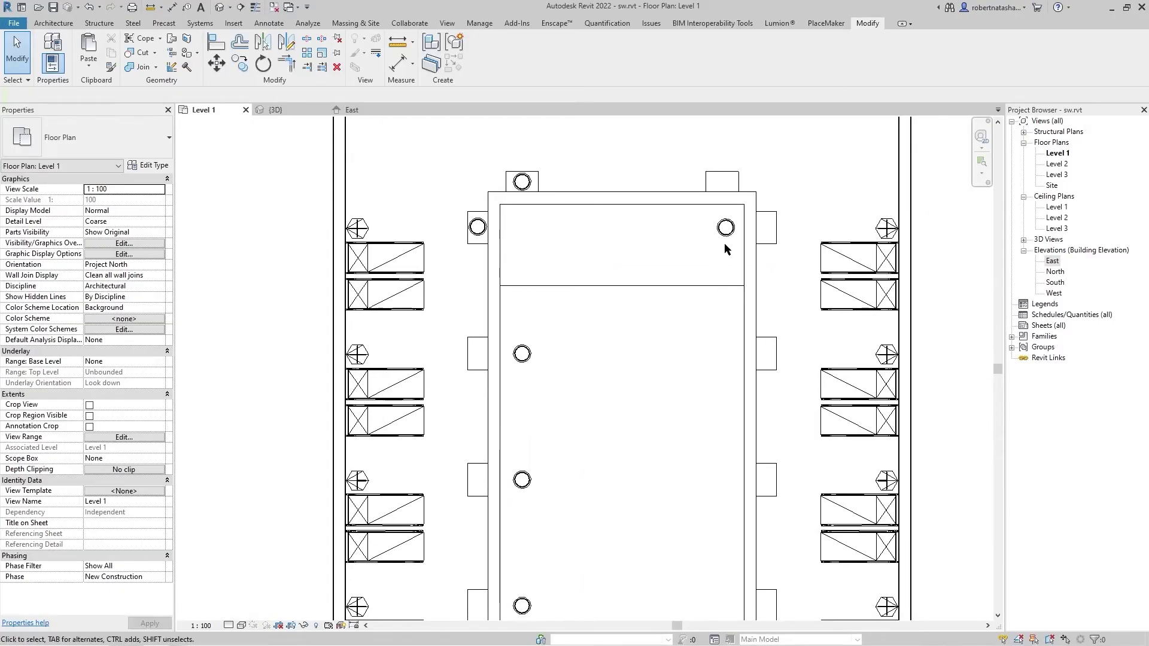
pyautogui.click(719, 234)
pyautogui.keyDown('ctrl'); pyautogui.click(526, 353); pyautogui.keyUp('ctrl')
pyautogui.keyDown('ctrl'); pyautogui.click(527, 479); pyautogui.keyUp('ctrl')
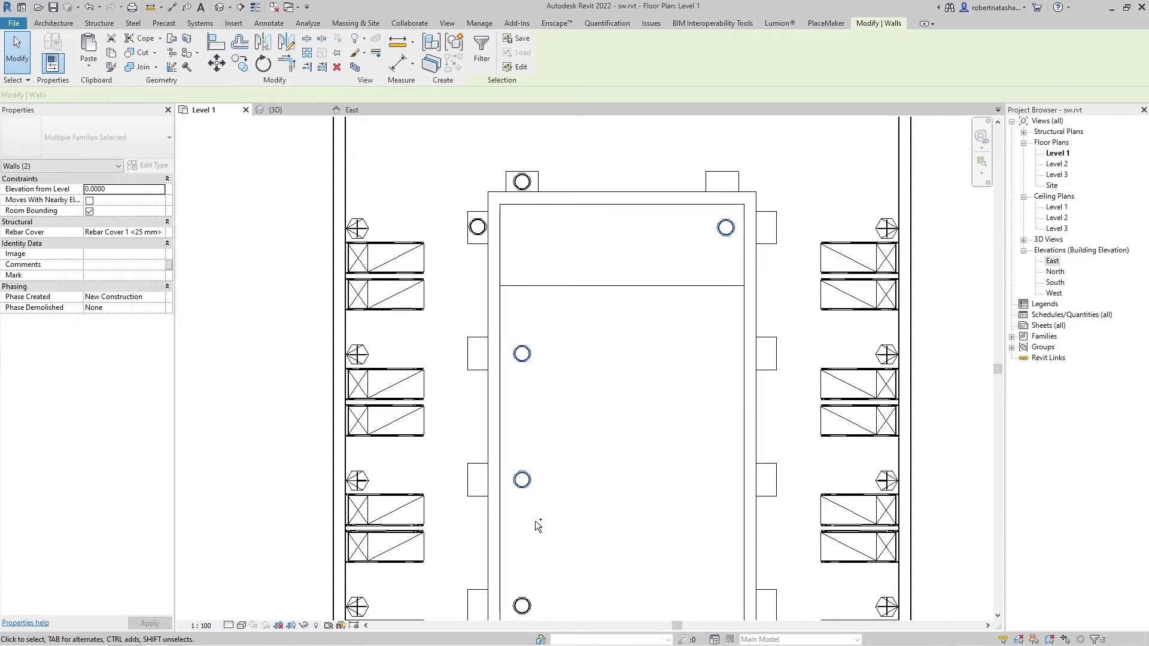
pyautogui.moveTo(538, 526); pyautogui.dragTo(557, 383, button='middle')
pyautogui.keyDown('ctrl'); pyautogui.click(554, 529); pyautogui.keyUp('ctrl')
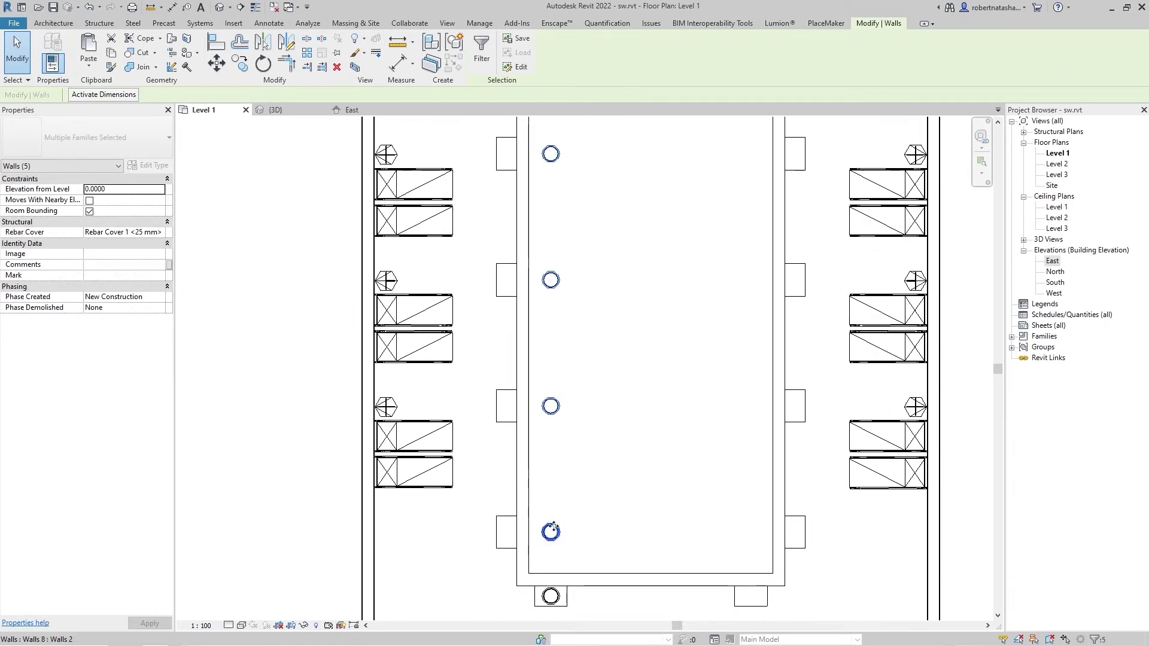
pyautogui.press('Escape')
# - Delete the four round columns standing inside the pool
pyautogui.scroll(-3, 585, 449)
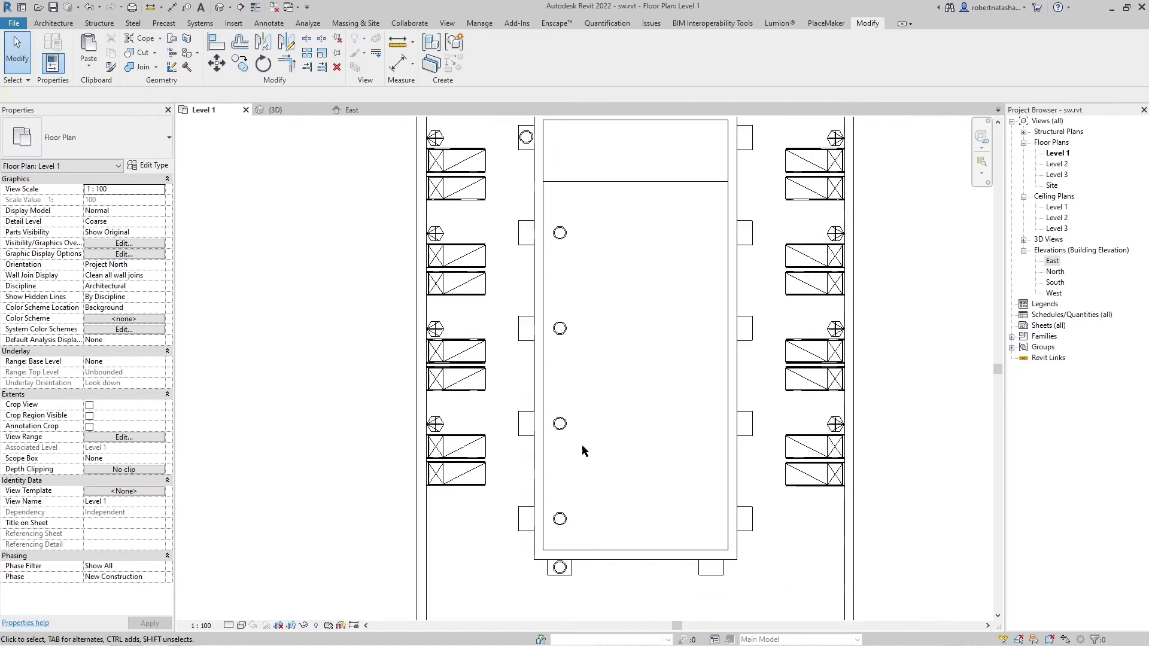
pyautogui.scroll(-2, 576, 387)
pyautogui.moveTo(576, 387); pyautogui.dragTo(560, 411, button='middle')
pyautogui.click(551, 300)
pyautogui.keyDown('ctrl'); pyautogui.click(550, 371); pyautogui.keyUp('ctrl')
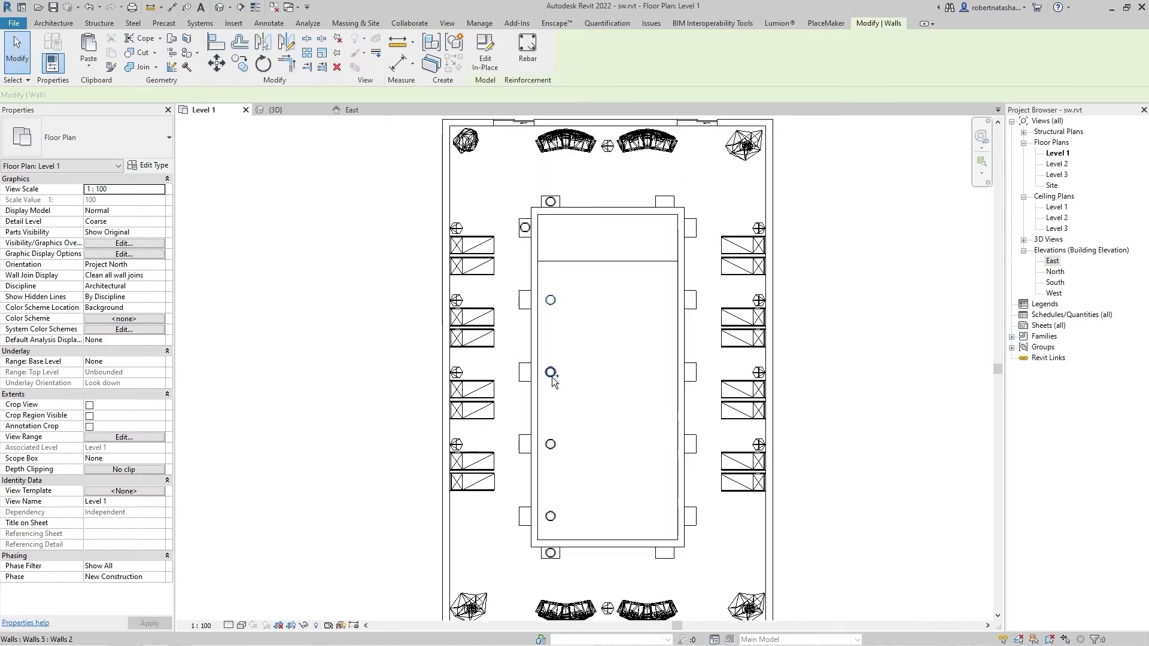
pyautogui.keyDown('ctrl'); pyautogui.click(554, 444); pyautogui.keyUp('ctrl')
pyautogui.keyDown('ctrl'); pyautogui.click(553, 515); pyautogui.keyUp('ctrl')
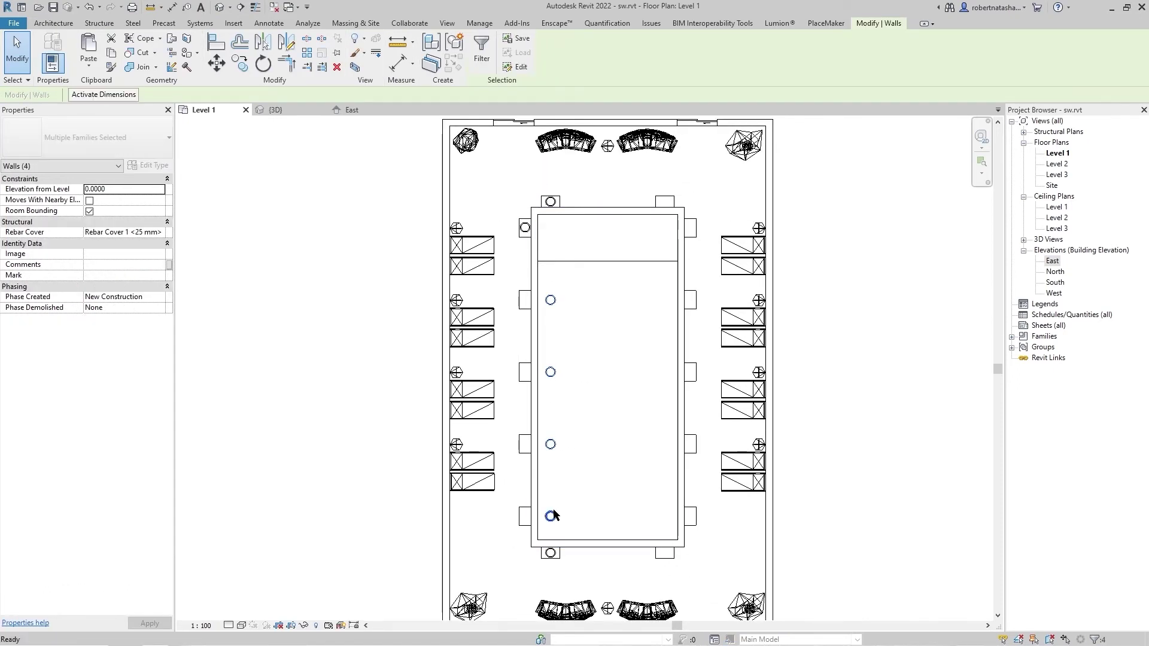
pyautogui.press('Delete')
# - Copy the left-pier column, with its base point at the pier corner
pyautogui.scroll(4, 507, 231)
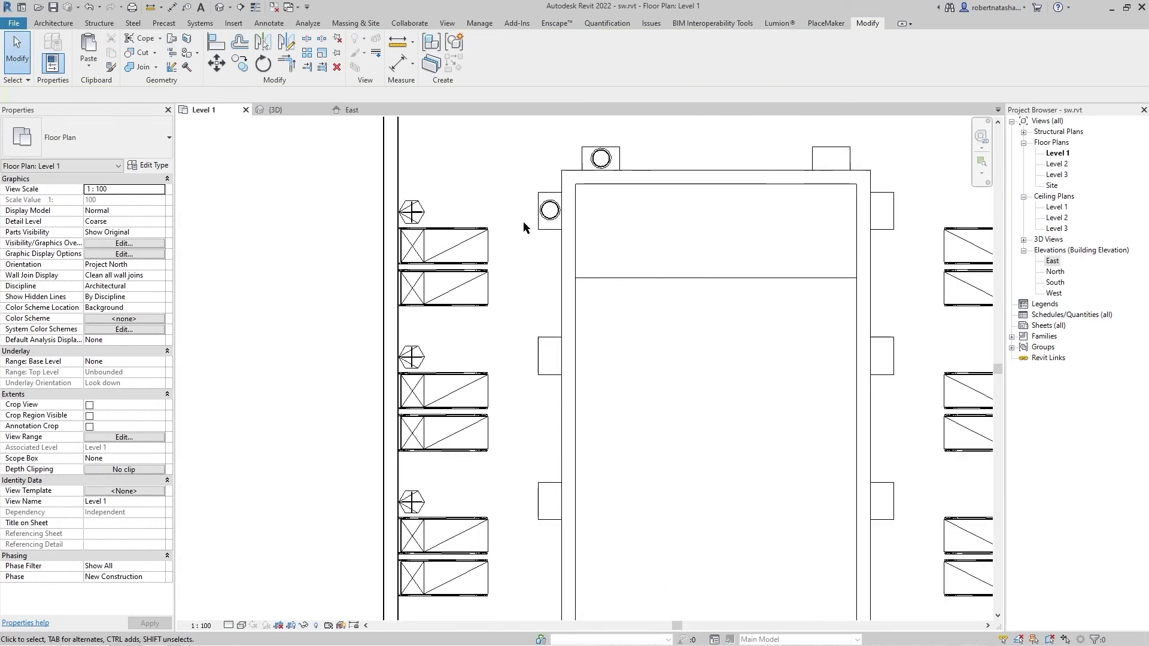
pyautogui.scroll(4, 523, 221)
pyautogui.click(588, 210)
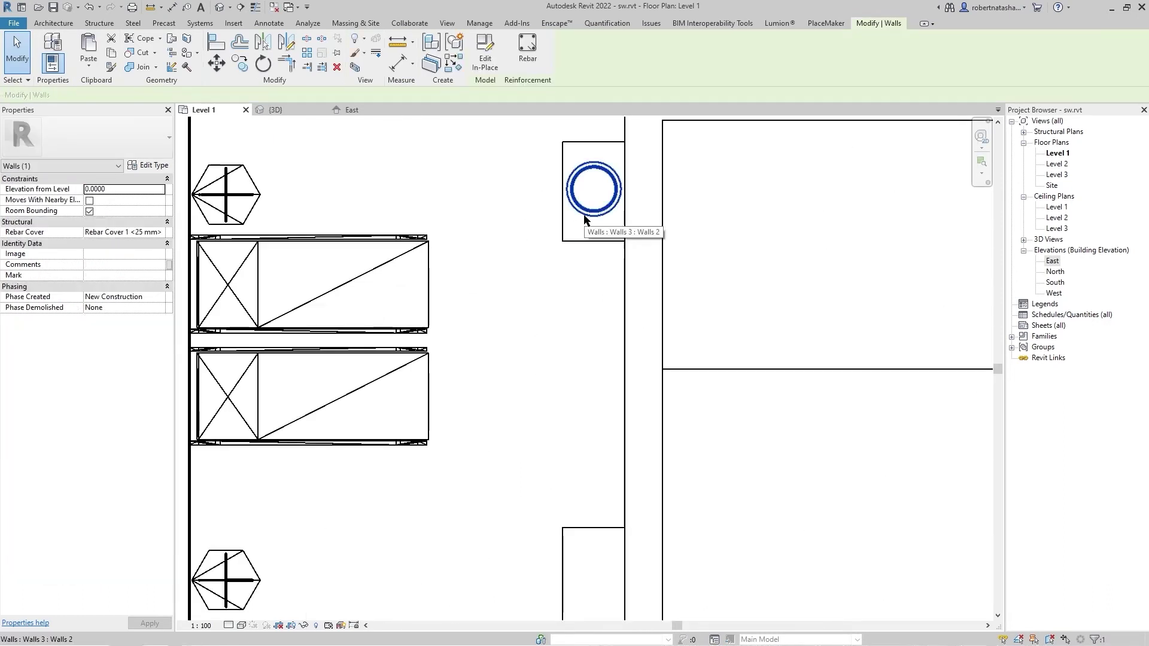
pyautogui.click(239, 62)
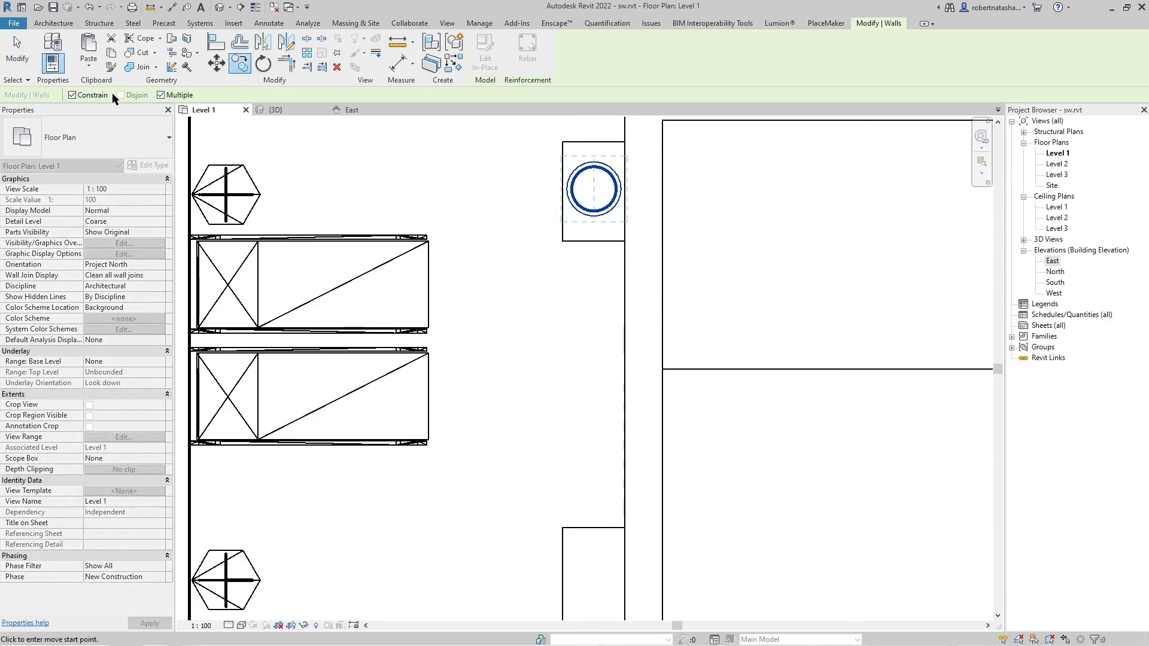
pyautogui.click(624, 143)
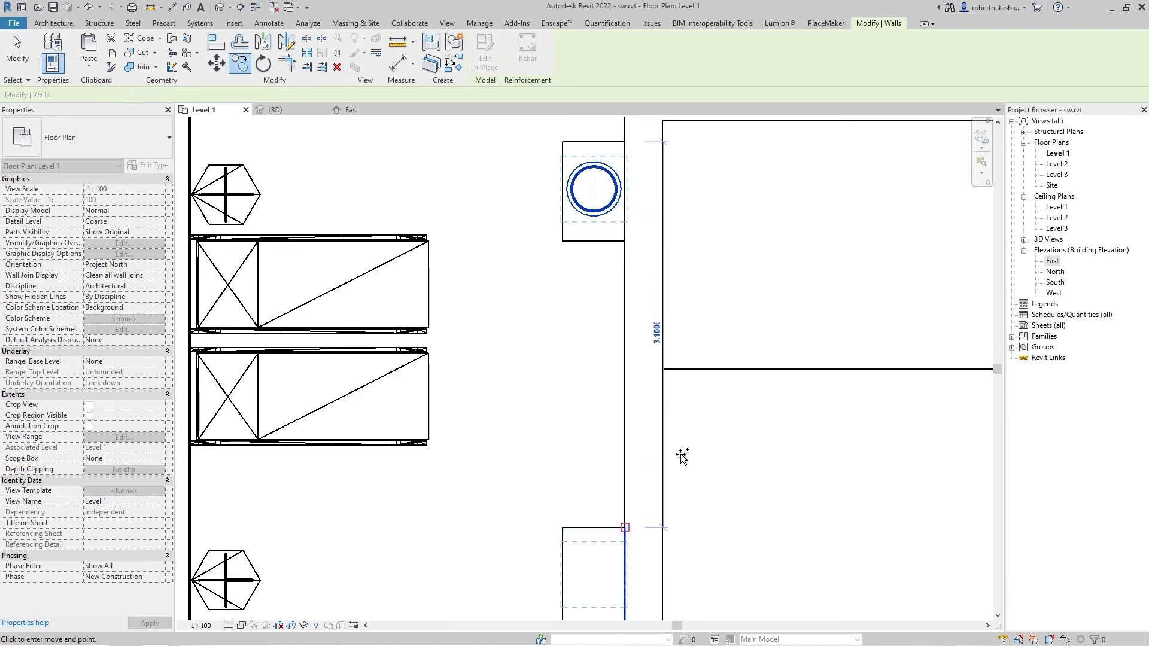
# - Place column copies in three empty pier squares along the pool
pyautogui.scroll(-3, 604, 215)
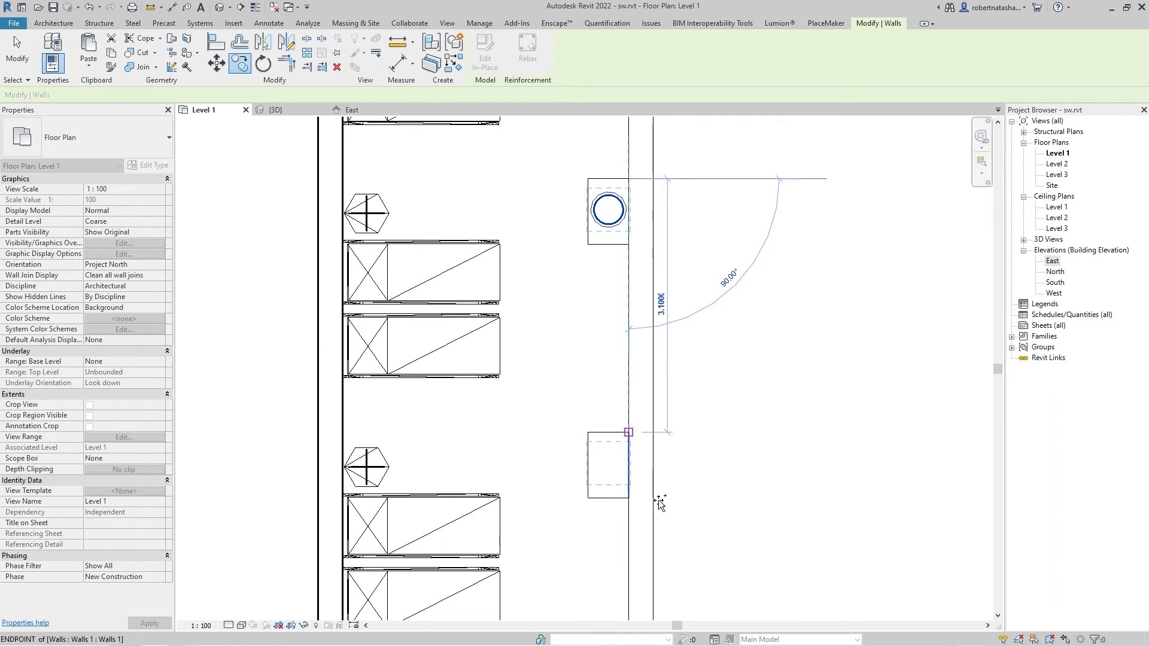
pyautogui.scroll(-2, 659, 503)
pyautogui.moveTo(634, 478); pyautogui.dragTo(630, 383, button='middle')
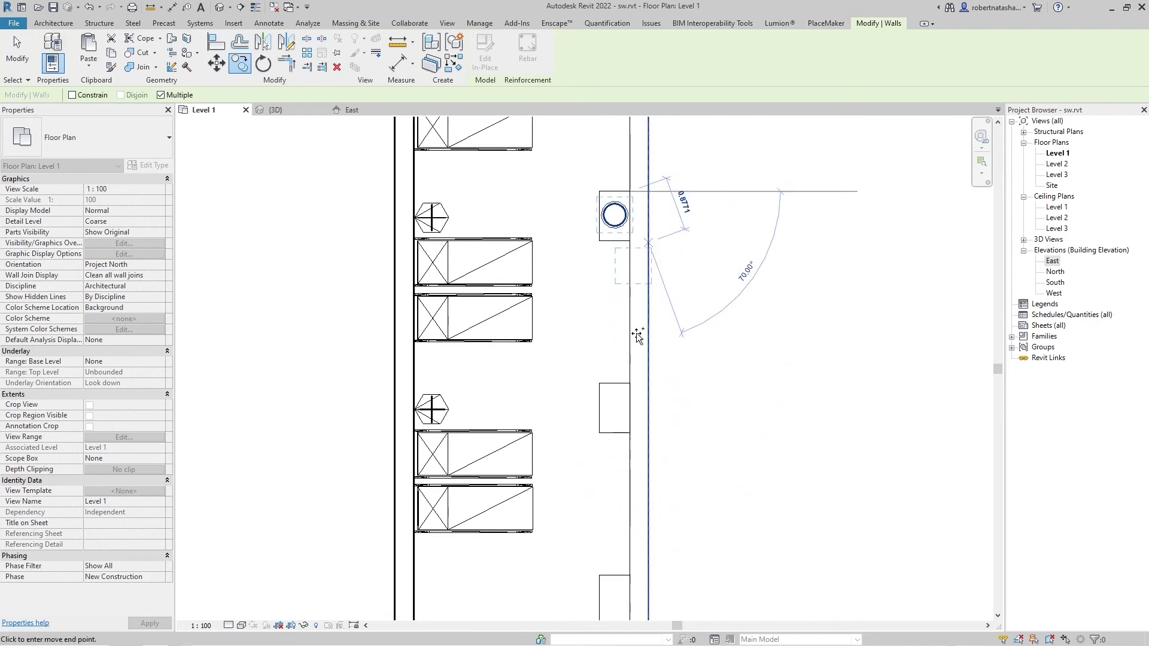
pyautogui.click(630, 383)
pyautogui.scroll(-1, 634, 418)
pyautogui.scroll(-2, 658, 470)
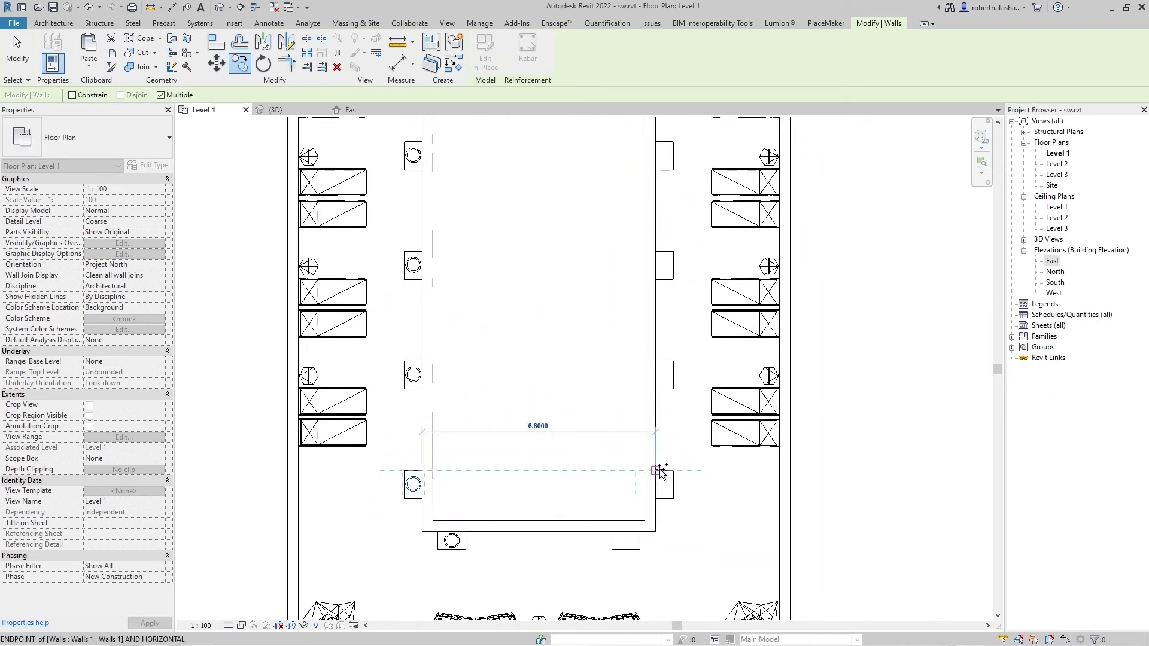
pyautogui.click(658, 470)
pyautogui.scroll(2, 659, 470)
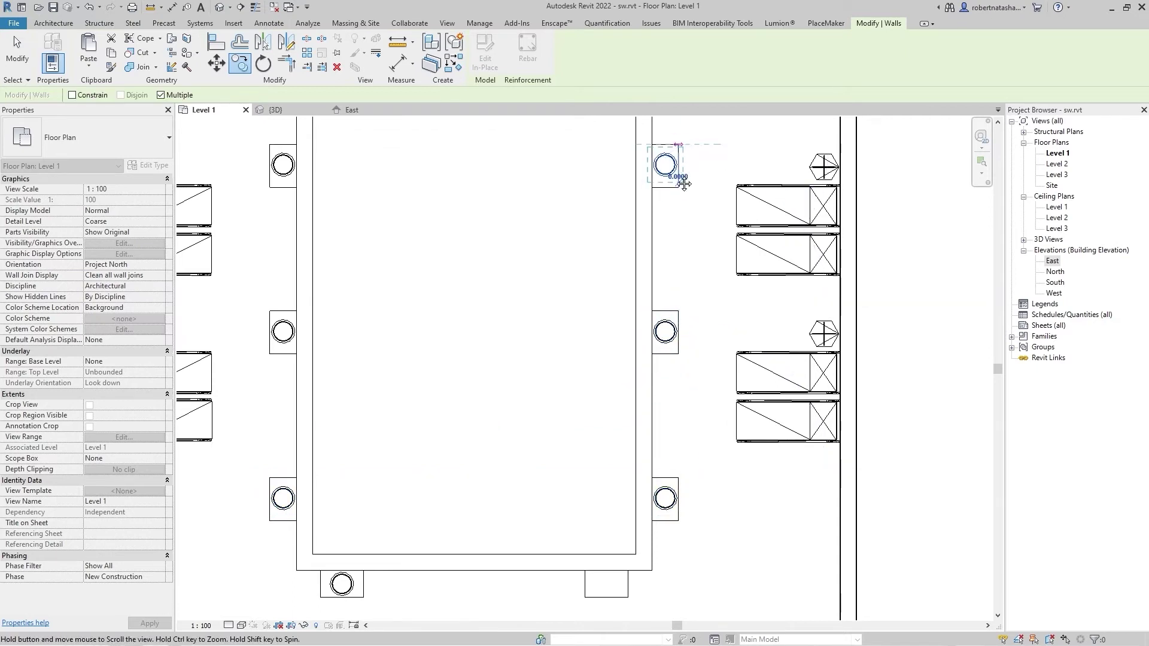
pyautogui.moveTo(678, 165)
pyautogui.mouseDown(button='middle')
pyautogui.moveTo(645, 330)
pyautogui.moveTo(585, 343)
pyautogui.moveTo(636, 274)
pyautogui.mouseUp(button='middle')
pyautogui.click(633, 257)
pyautogui.press('Escape')
pyautogui.press('Escape')
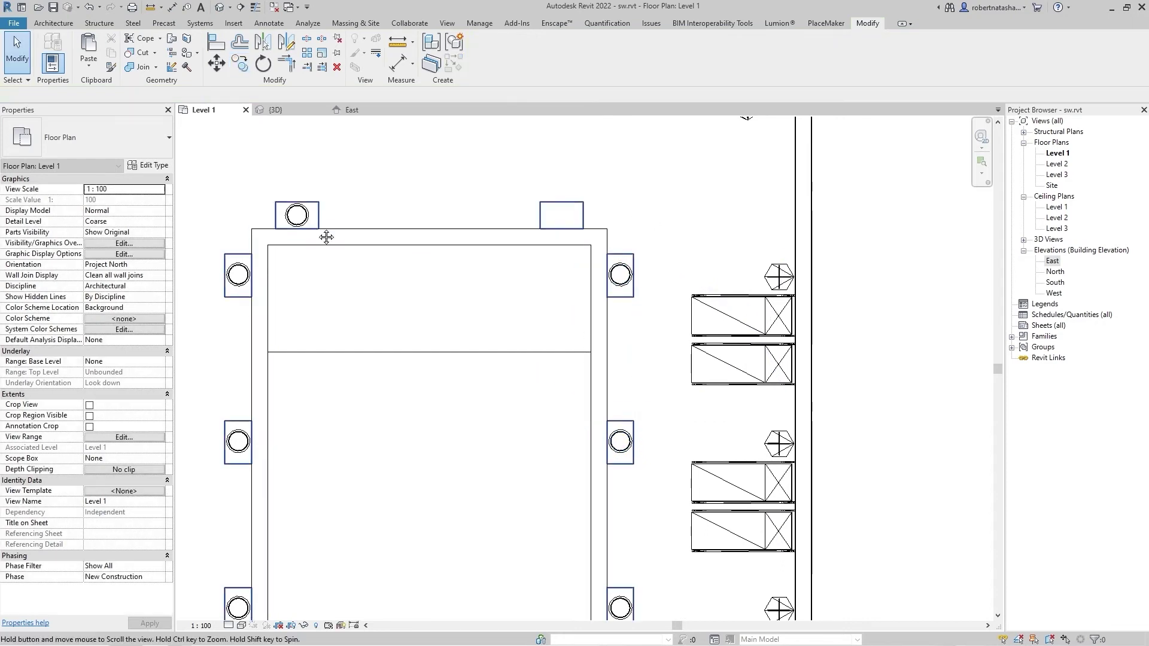
# - Copy the top-left pier column and settle the copy in the top-right pier square
pyautogui.moveTo(392, 293); pyautogui.dragTo(461, 351, button='middle')
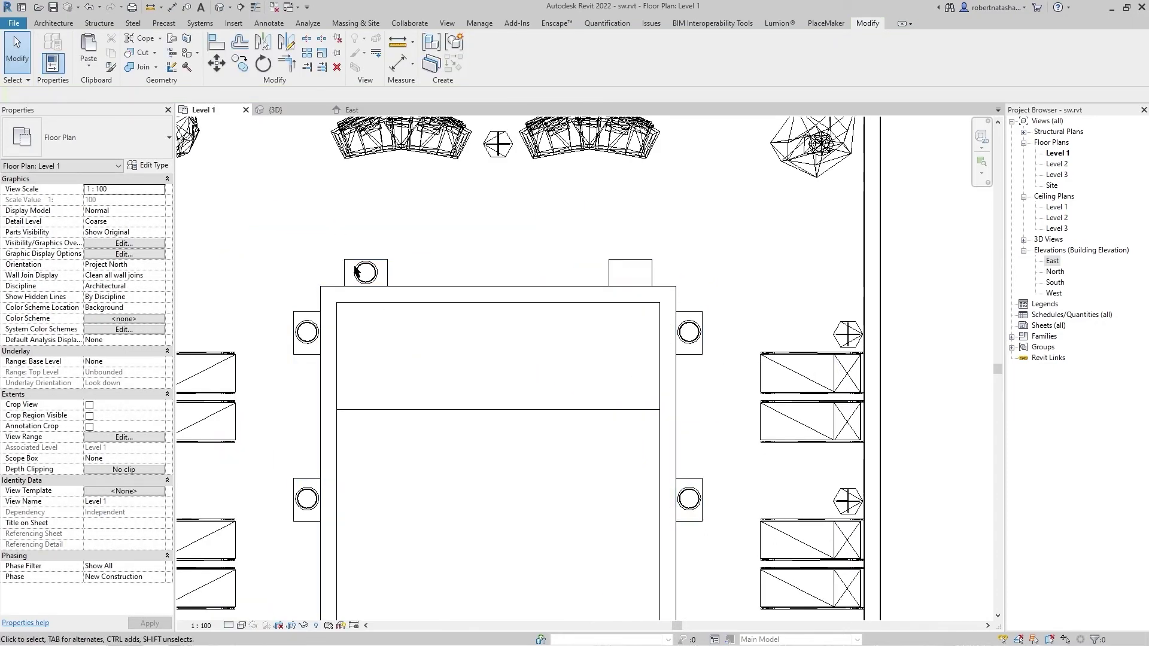
pyautogui.click(371, 280)
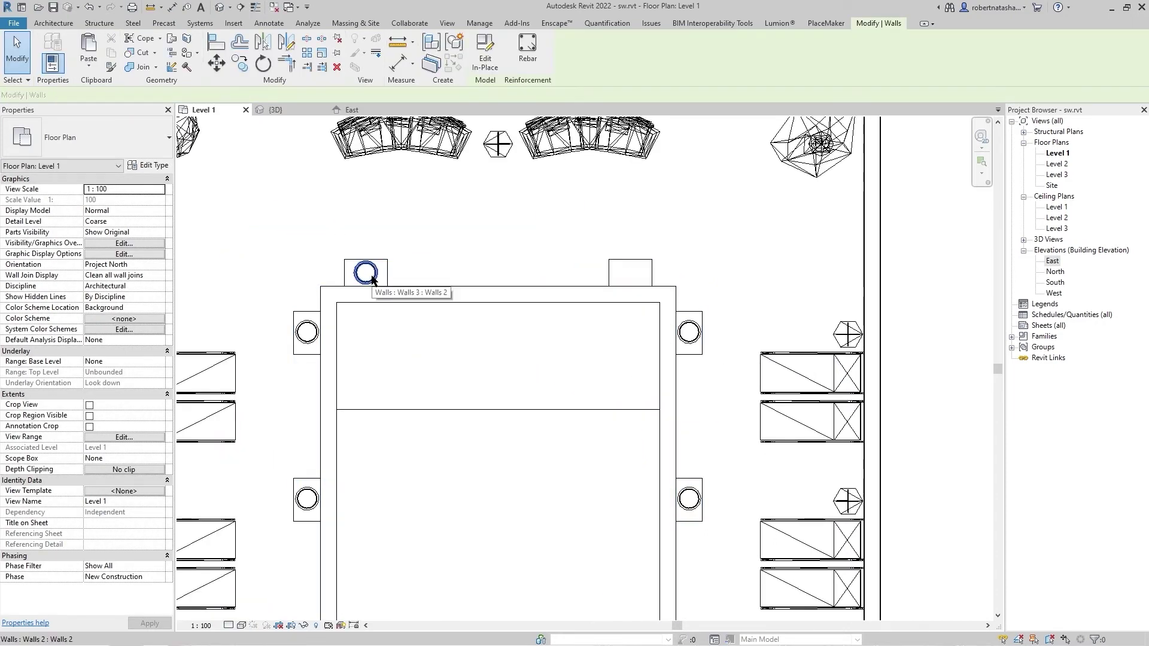
pyautogui.click(239, 65)
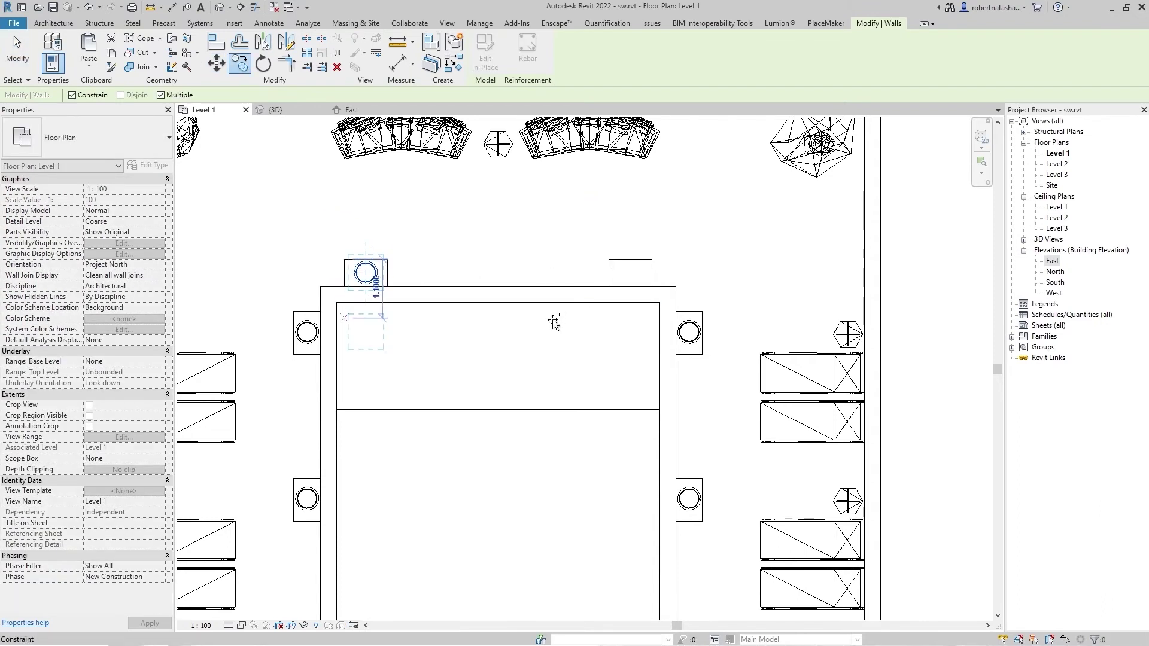
pyautogui.scroll(-2, 497, 354)
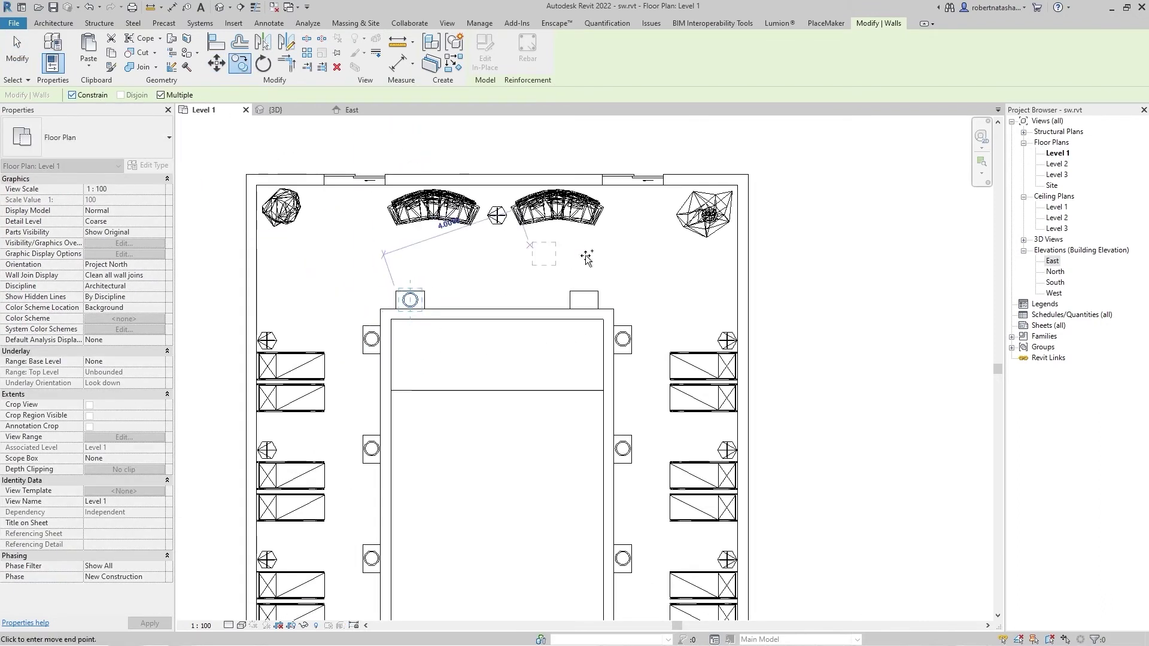
pyautogui.click(569, 300)
pyautogui.scroll(-2, 590, 368)
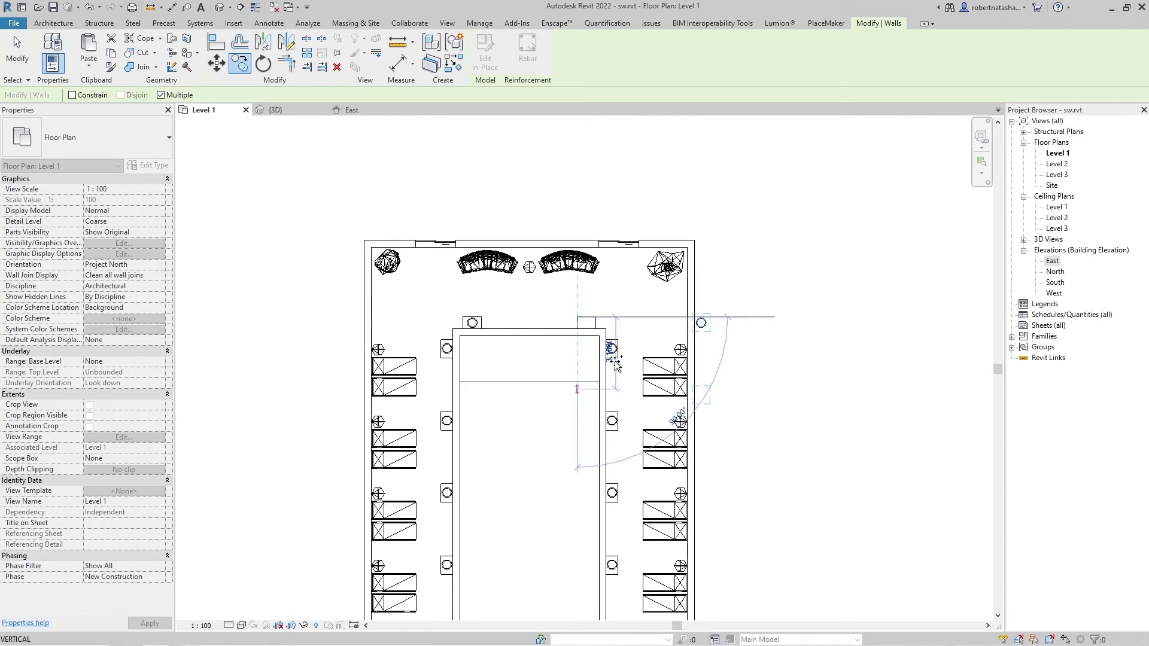
pyautogui.press('Escape')
pyautogui.scroll(3, 700, 323)
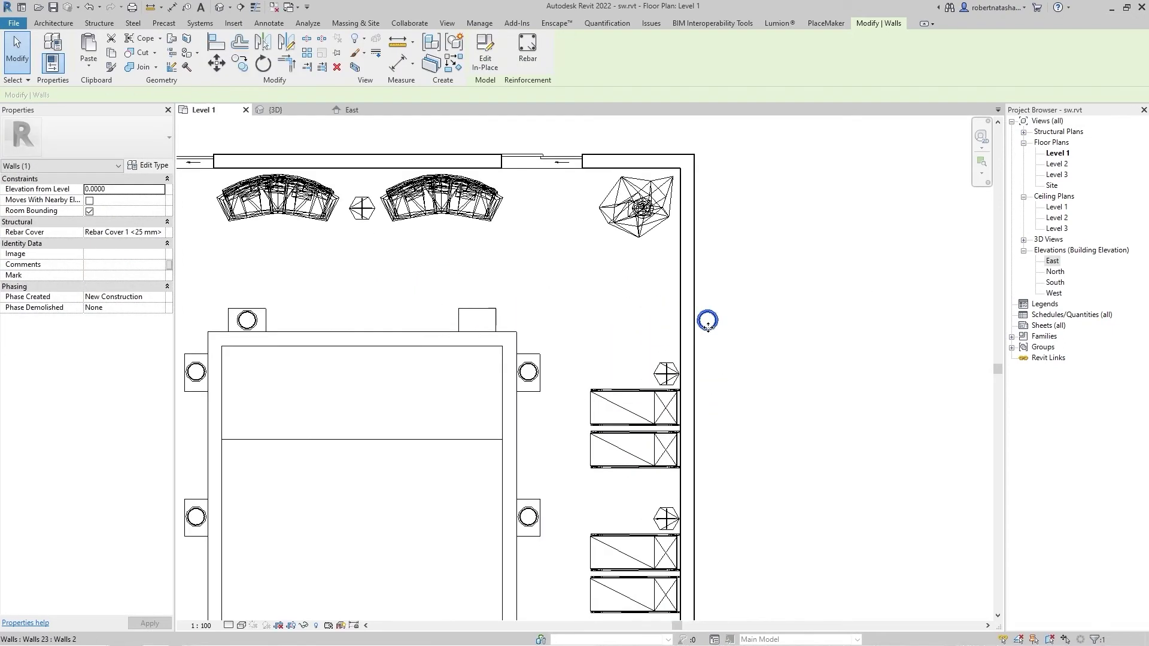
pyautogui.moveTo(476, 323); pyautogui.dragTo(481, 328)
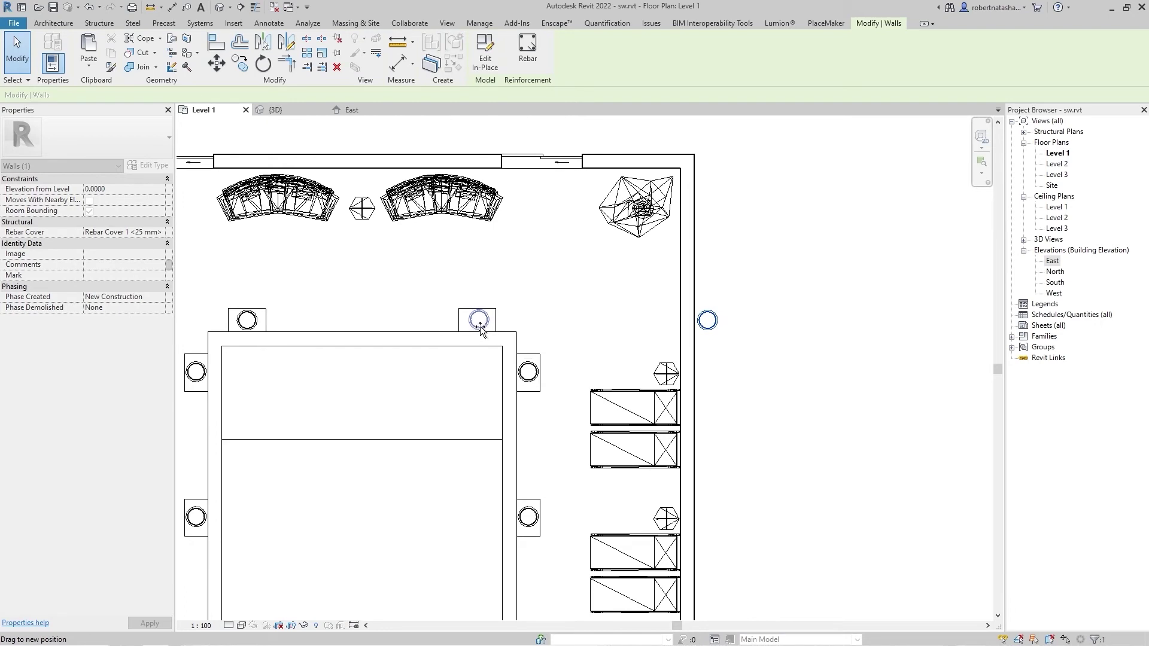
pyautogui.moveTo(480, 329); pyautogui.dragTo(480, 328)
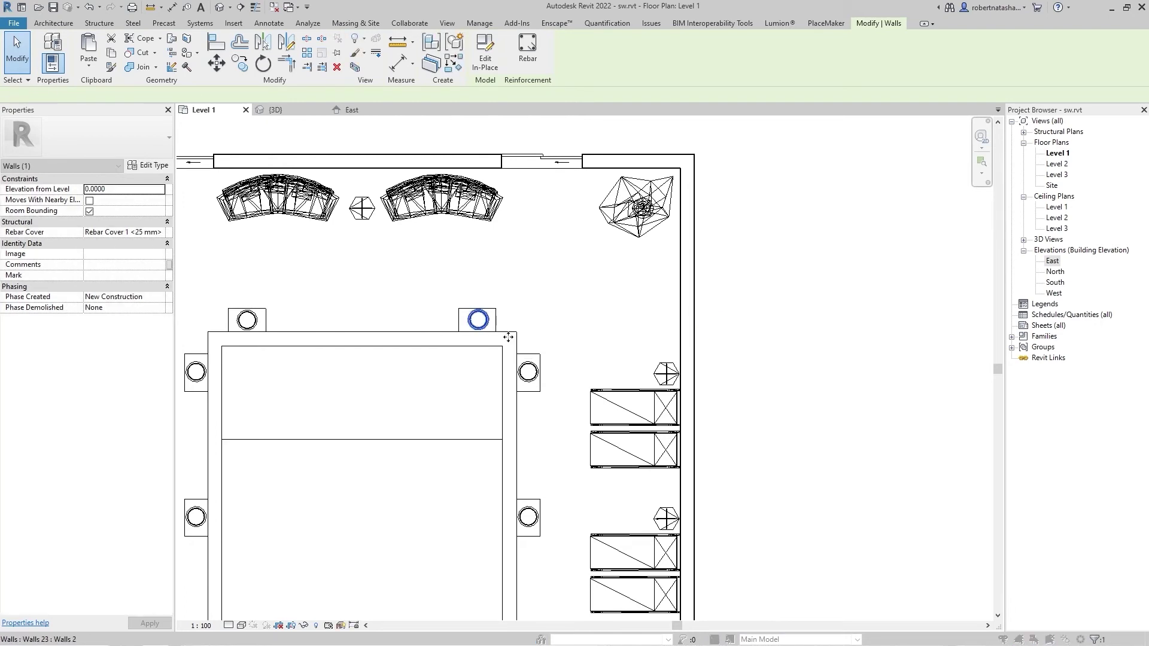
# - Copy a column into the bottom pier square and view the result in Enscape
pyautogui.click(241, 65)
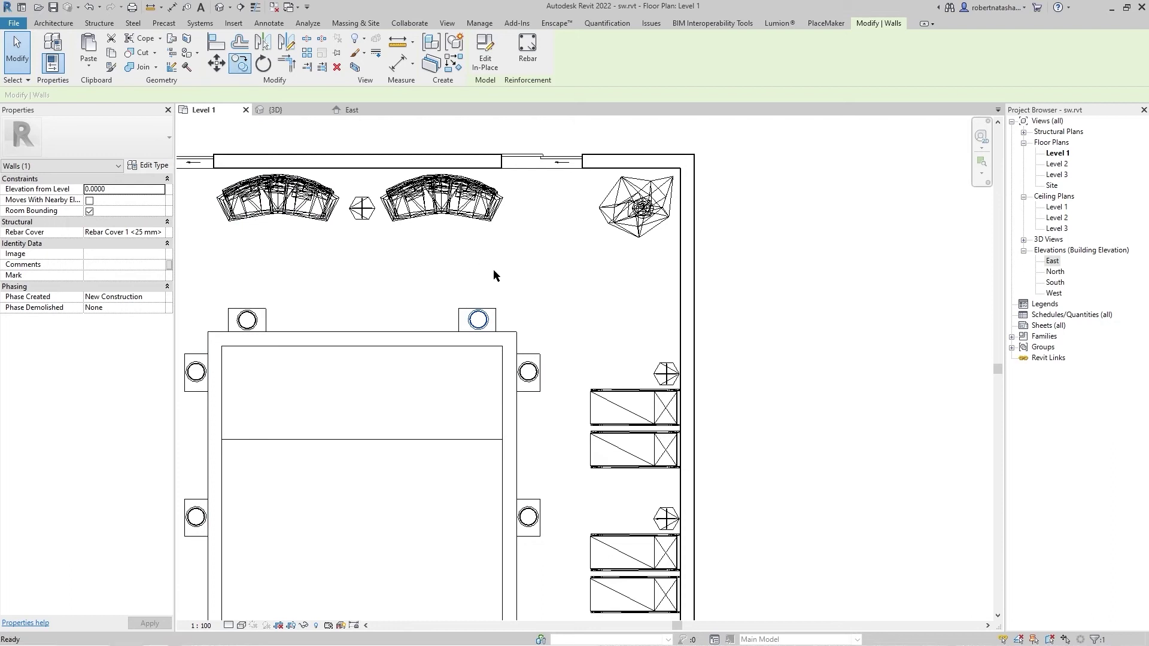
pyautogui.click(499, 308)
pyautogui.scroll(-2, 505, 389)
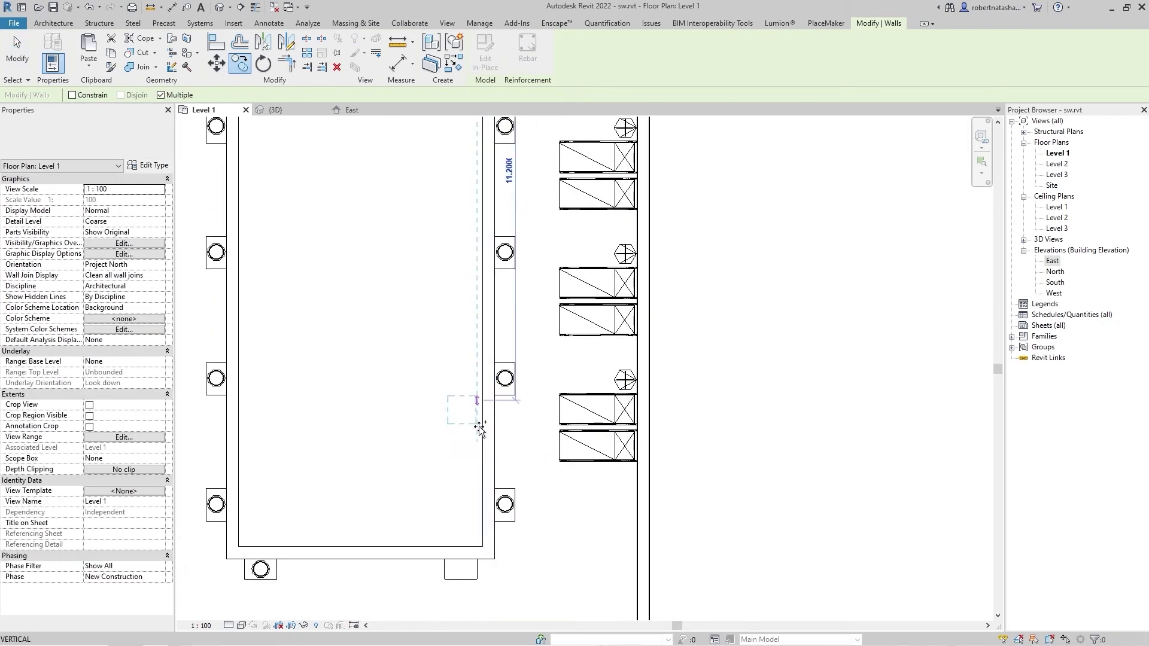
pyautogui.click(502, 518)
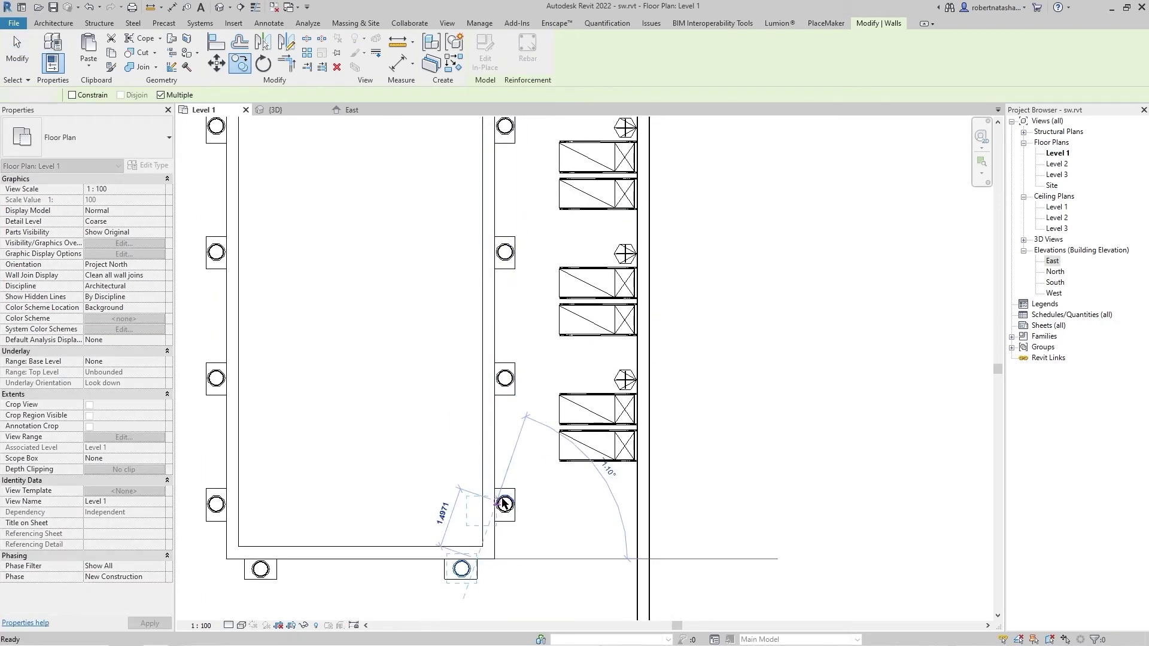
pyautogui.press('Escape')
pyautogui.hotkey('alt', 'Tab')
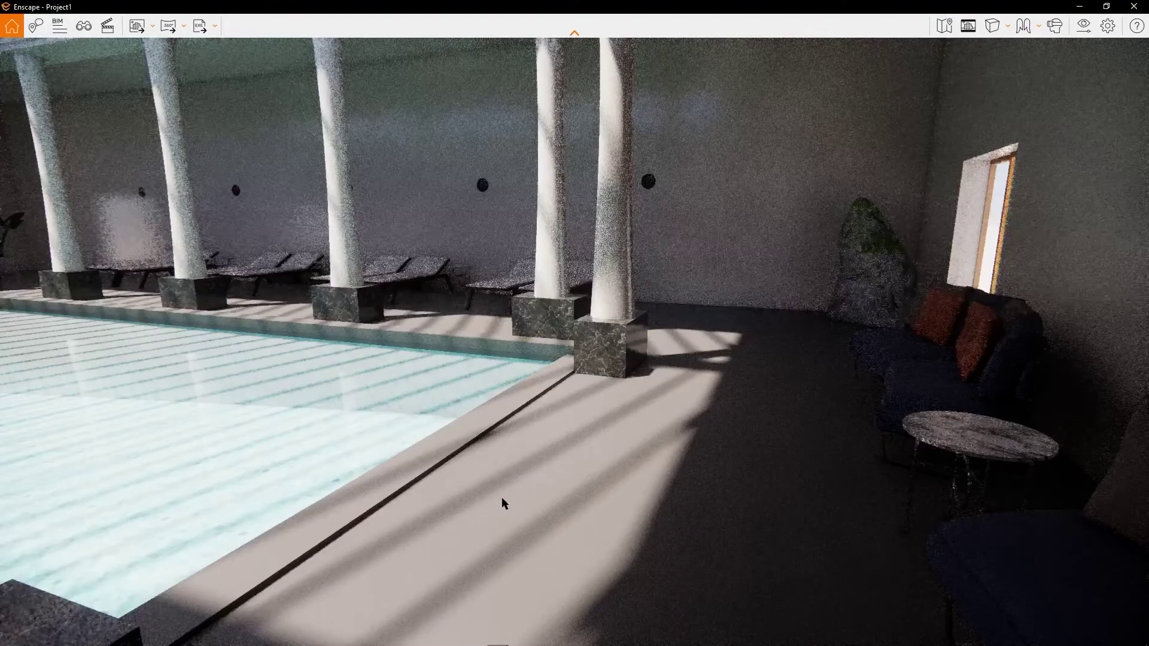
# - Fly through the Enscape pool hall to inspect the columns on their plinths, then return to Revit
pyautogui.scroll(2, 557, 464)
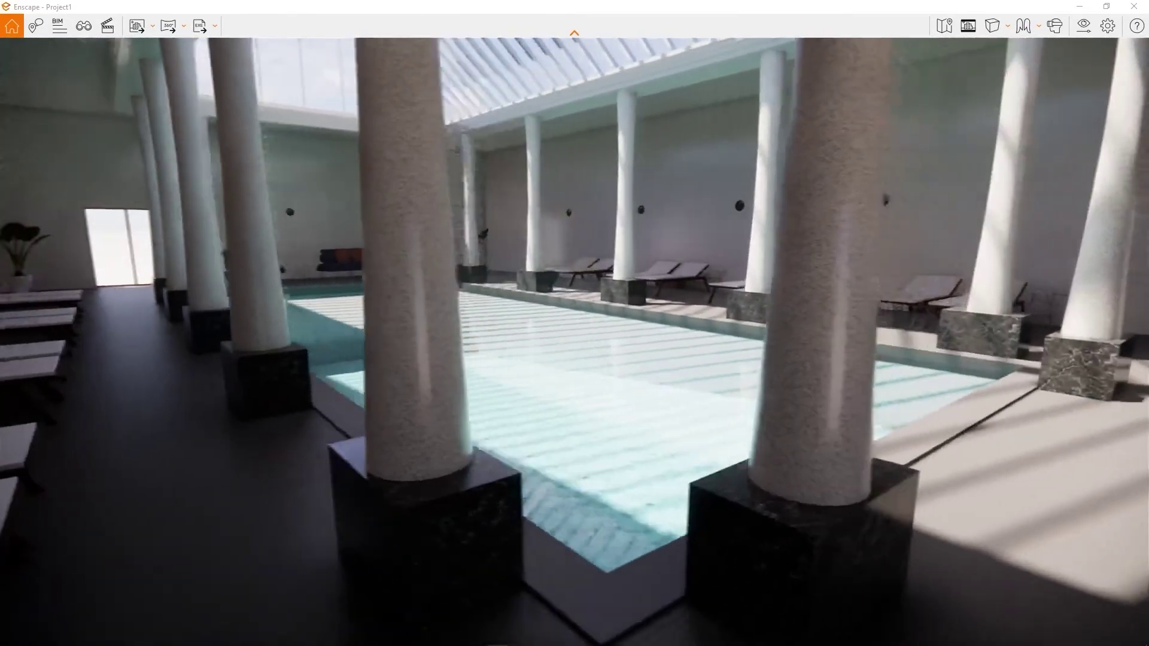
pyautogui.hotkey('alt', 'Tab')
pyautogui.hotkey('alt', 'Tab')
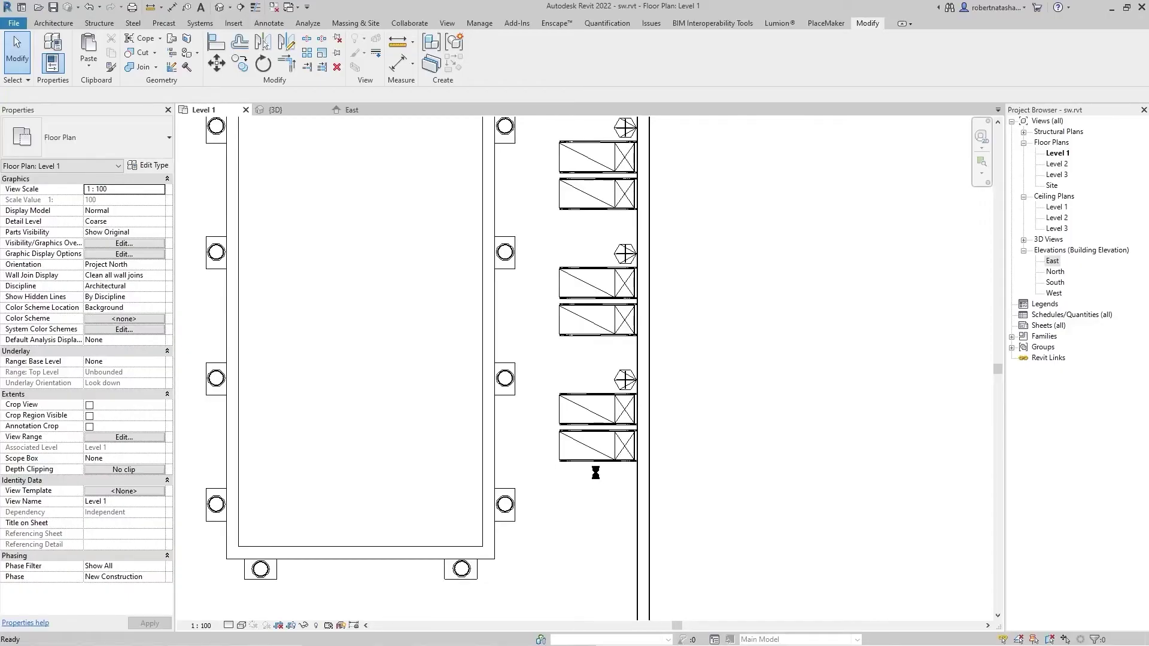
# - Give the boun pool-edge floor type a black marble pbr material structure layer
pyautogui.moveTo(453, 537); pyautogui.dragTo(602, 478, button='middle')
pyautogui.click(486, 499)
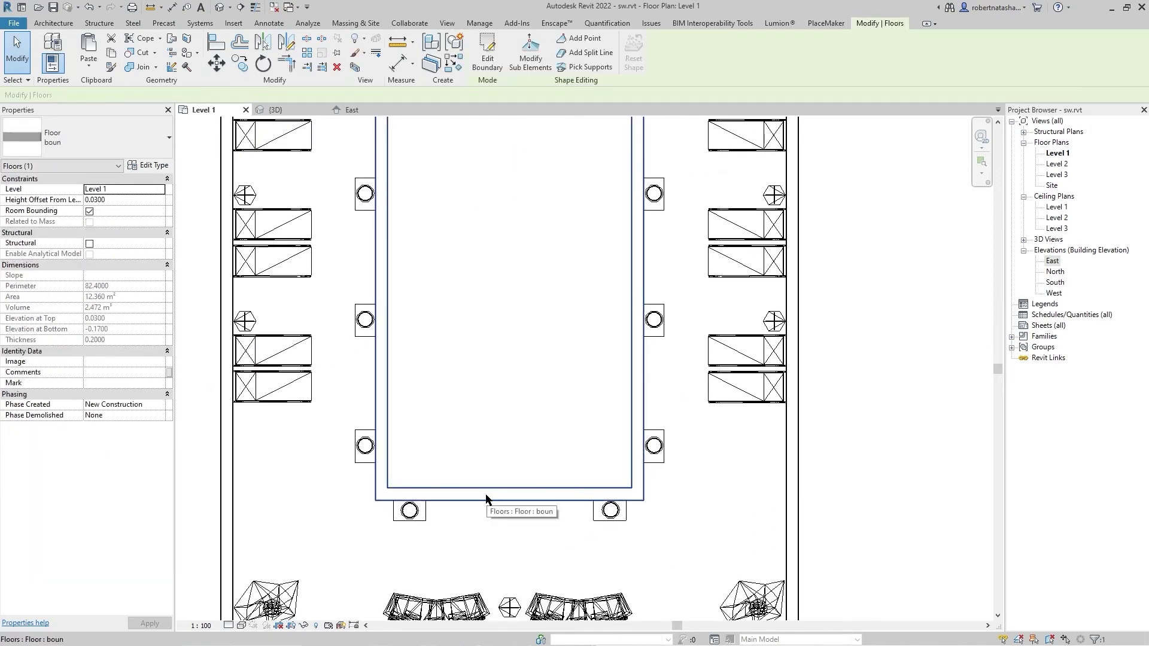
pyautogui.click(129, 165)
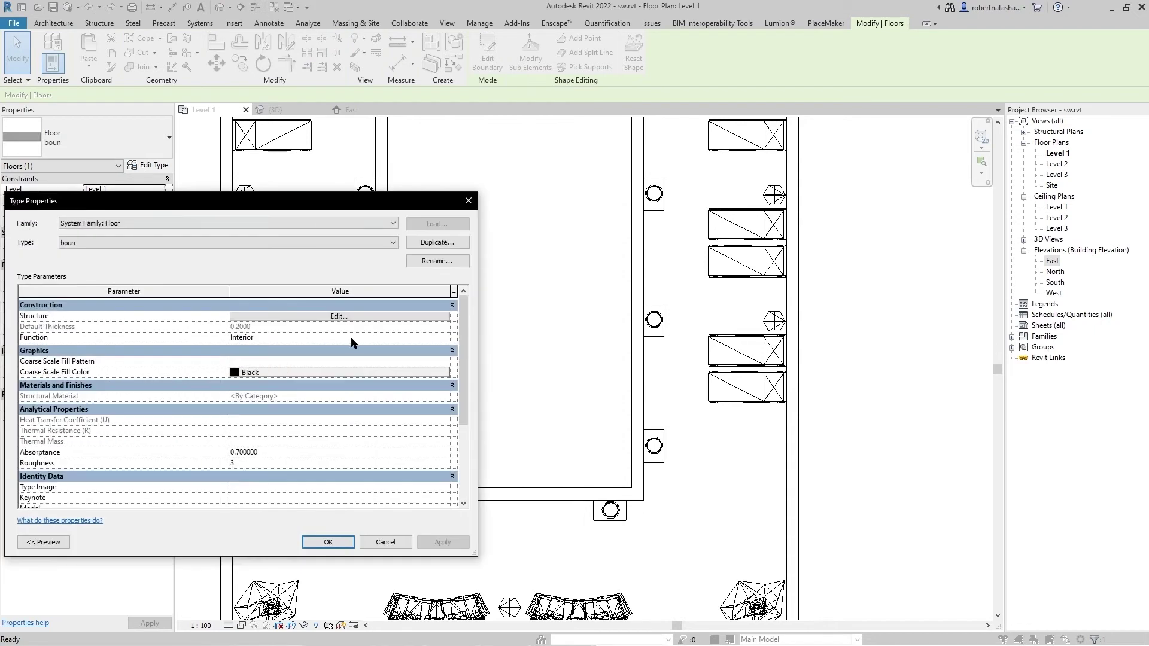
pyautogui.click(334, 305)
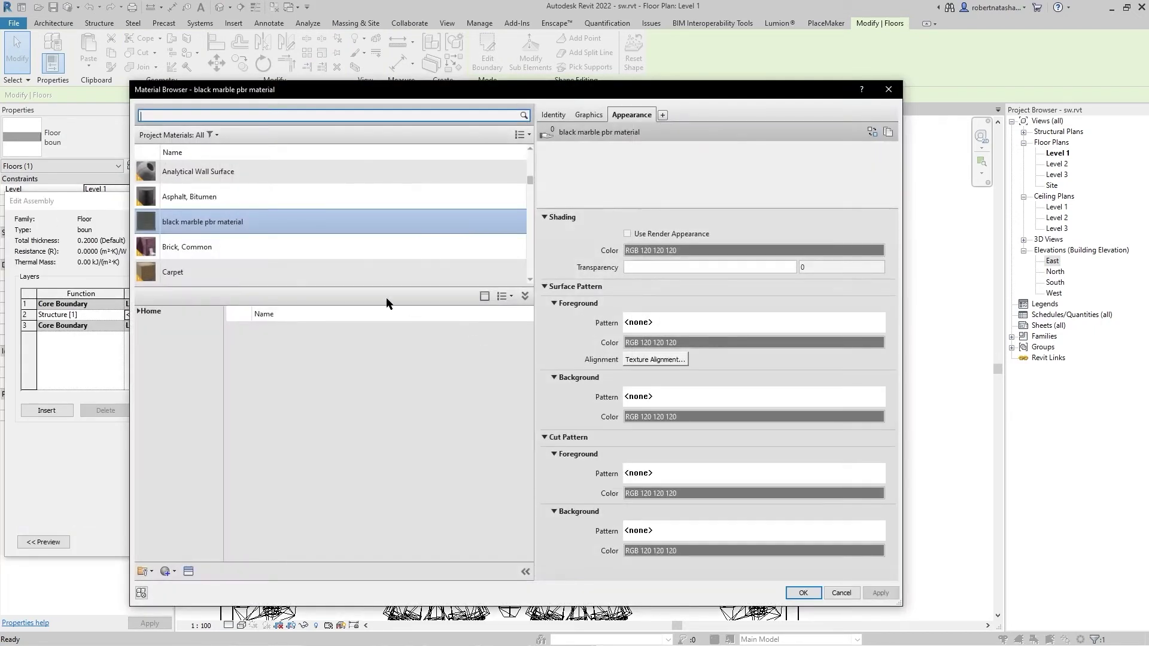
pyautogui.click(802, 593)
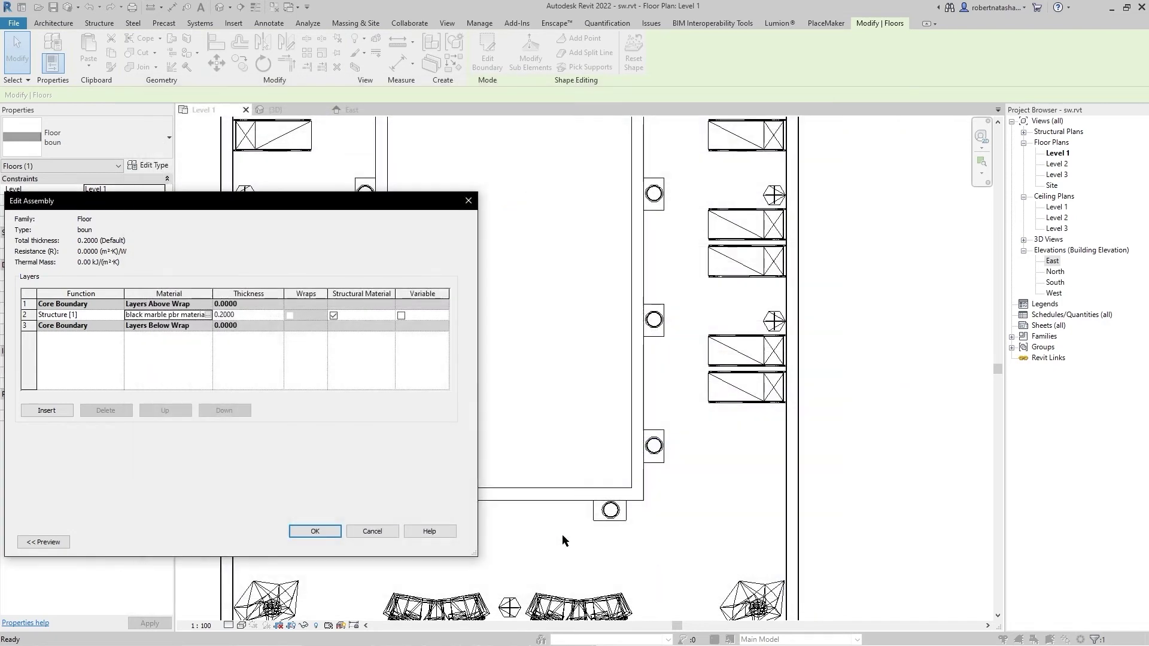
pyautogui.click(315, 531)
pyautogui.click(328, 540)
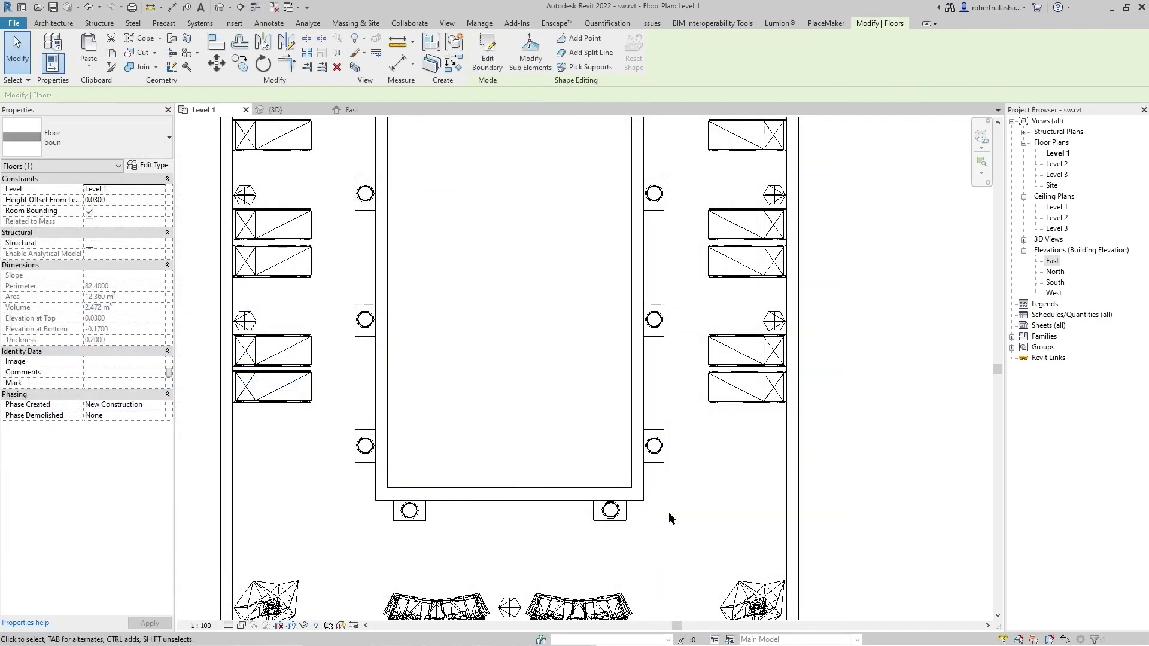
pyautogui.hotkey('alt', 'Tab')
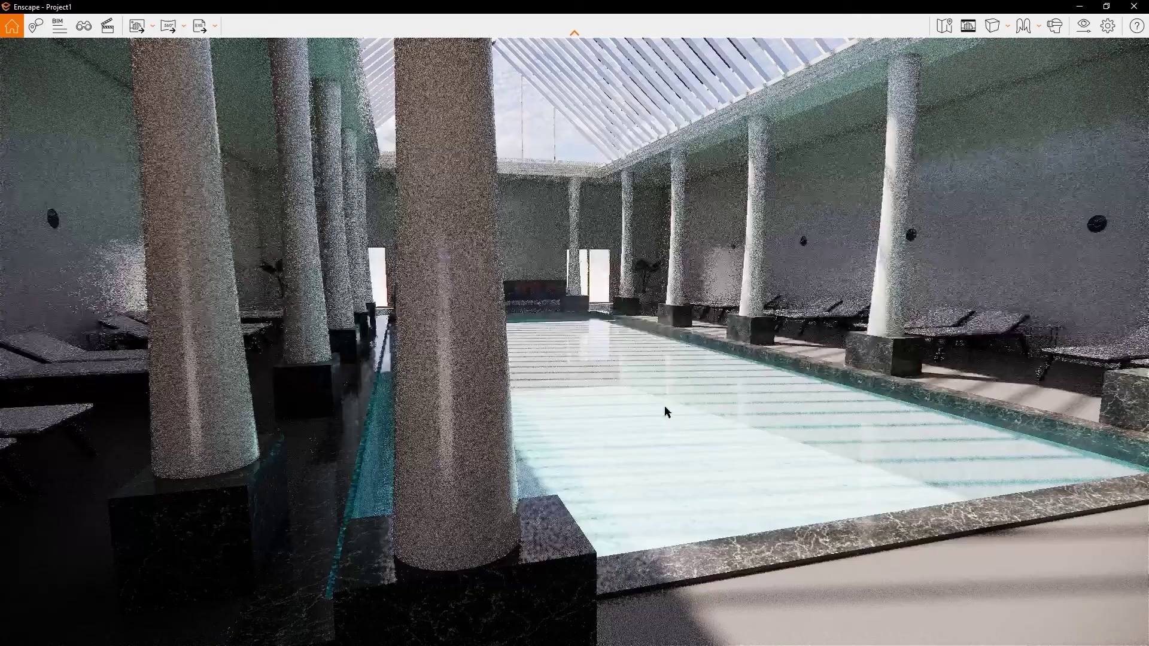
# - Walk forward in Enscape to check the dark marble pool edging, then go back to Revit
pyautogui.press('w')
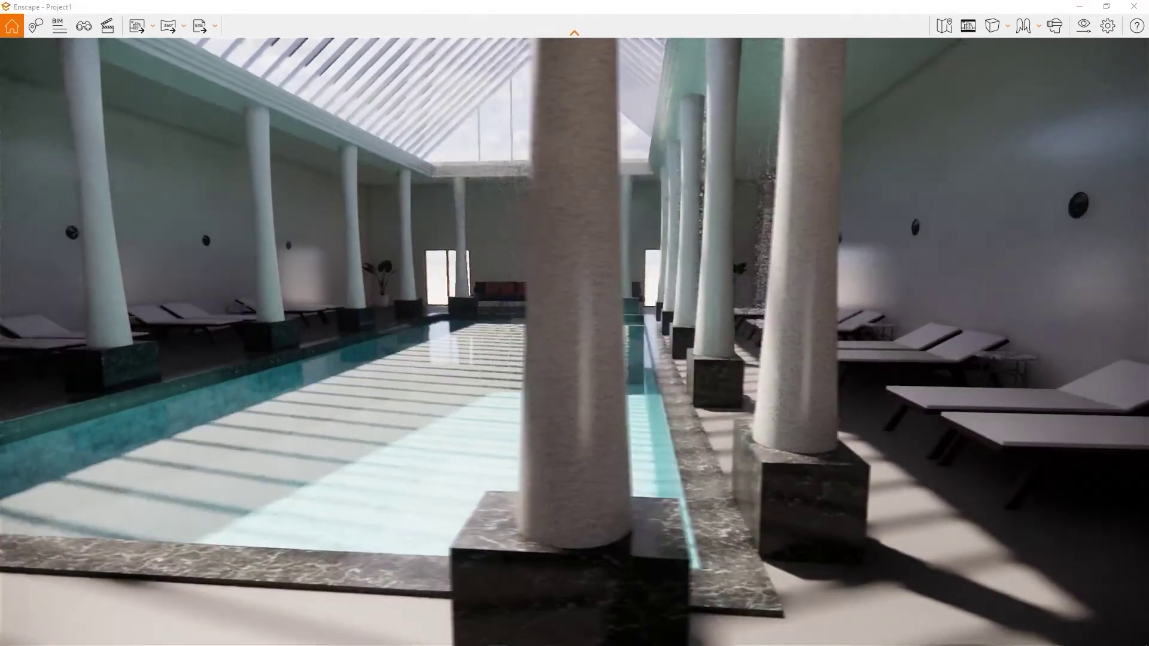
pyautogui.hotkey('alt', 'Tab')
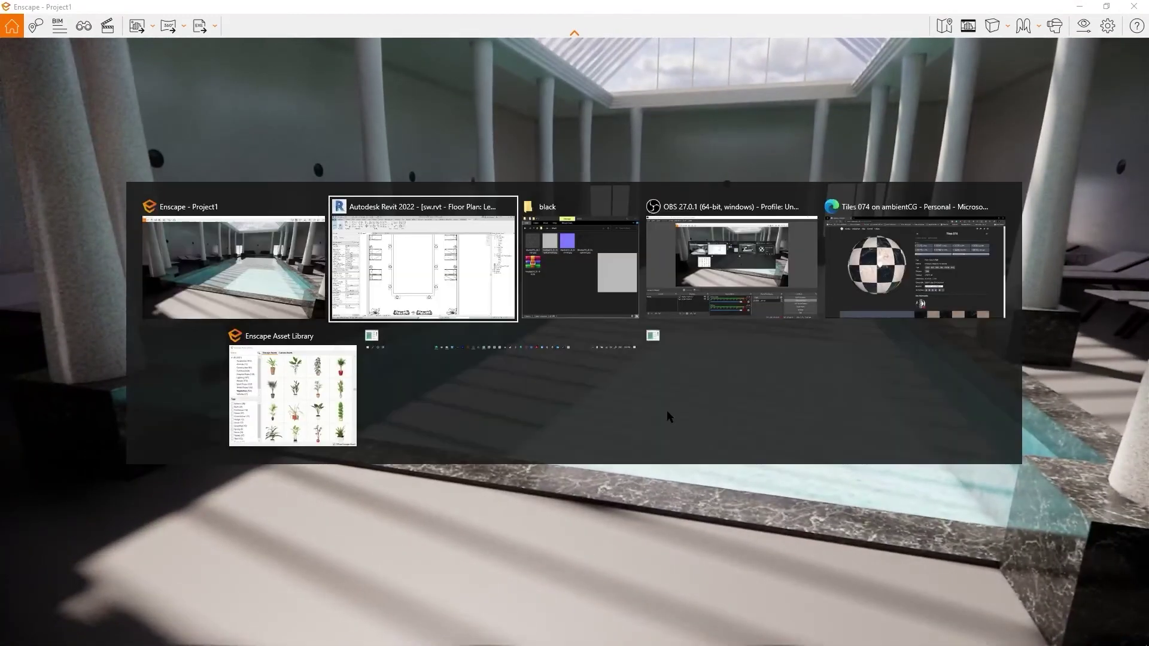
pyautogui.scroll(-2, 633, 407)
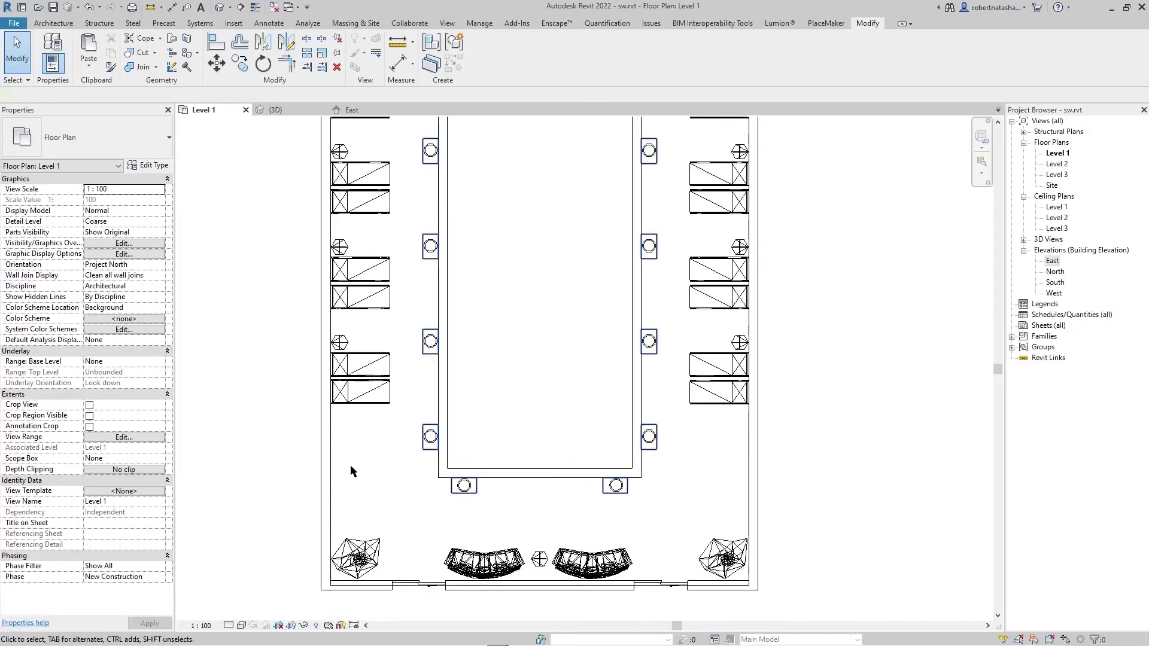
# - Open the Material Browser for the floor tille floor type's structure layer
pyautogui.click(436, 470)
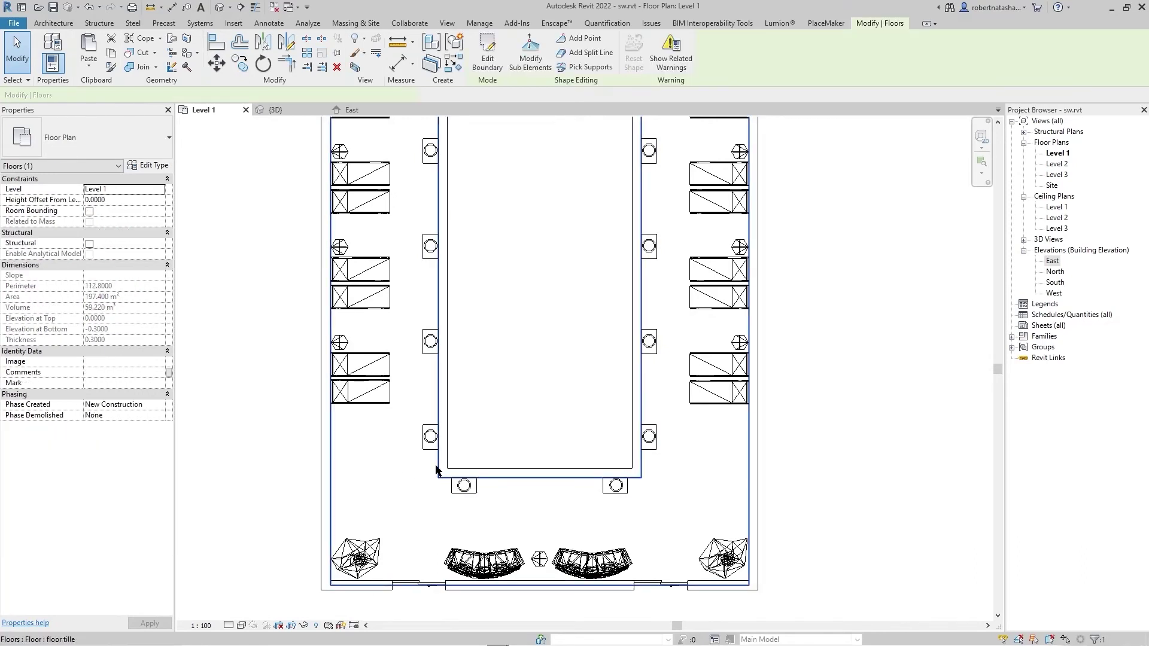
pyautogui.click(138, 169)
pyautogui.click(394, 317)
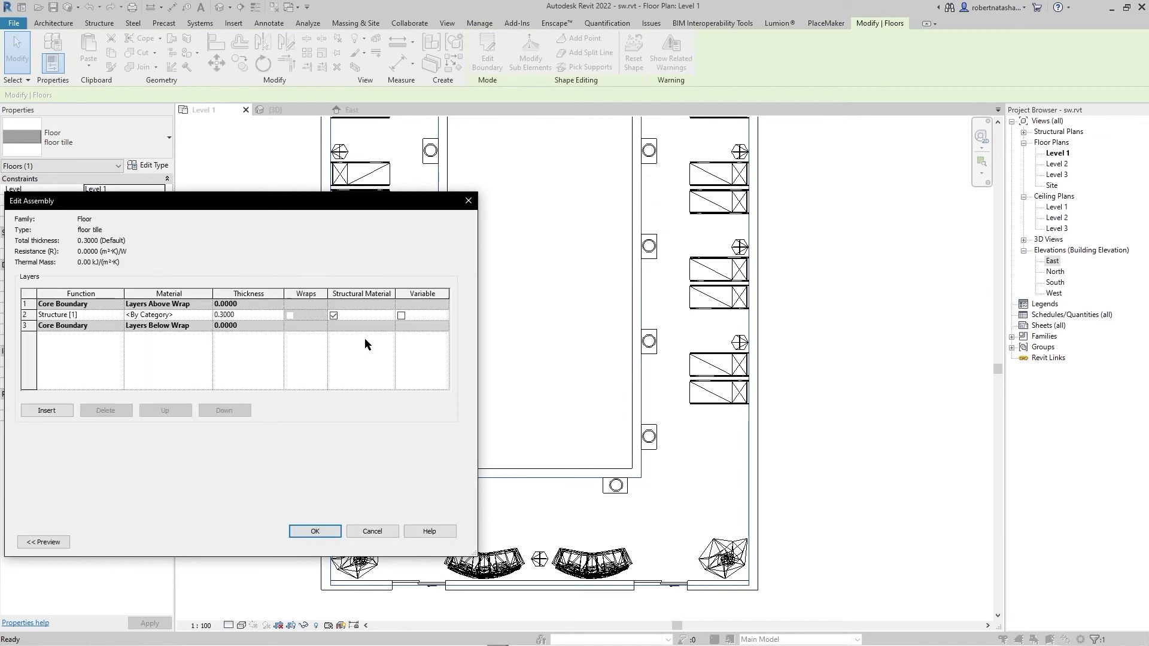
pyautogui.click(204, 316)
# - Create a new material and rename it 'floor pbr matreila tile'
pyautogui.click(208, 314)
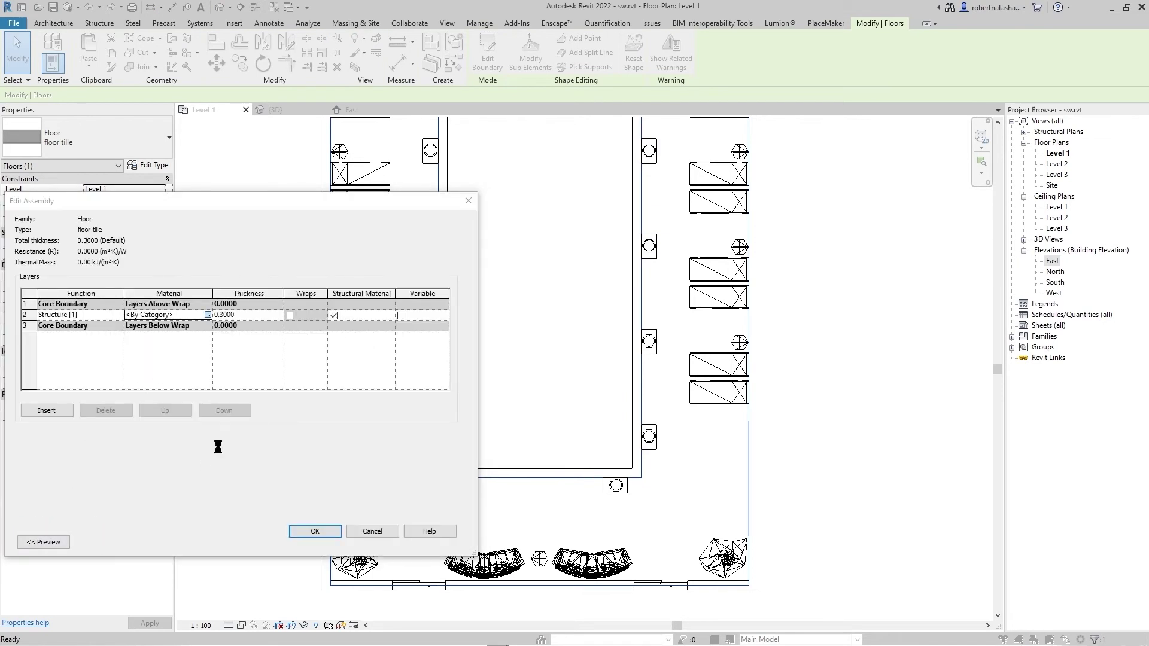
pyautogui.click(175, 574)
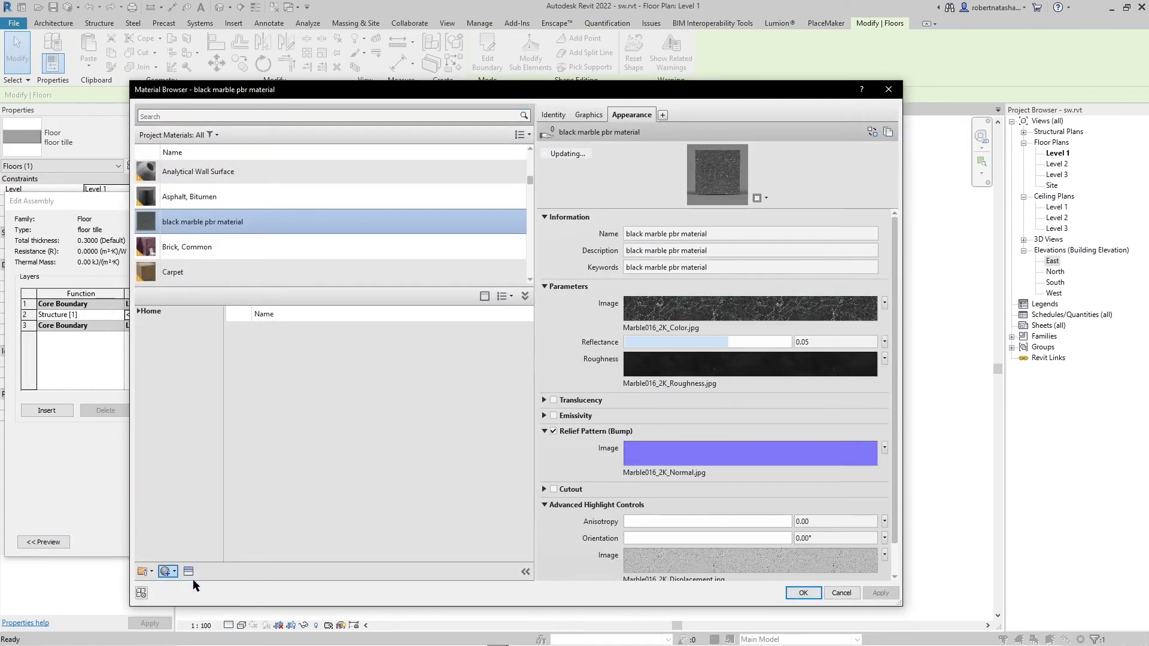
pyautogui.rightClick(231, 219)
pyautogui.click(254, 254)
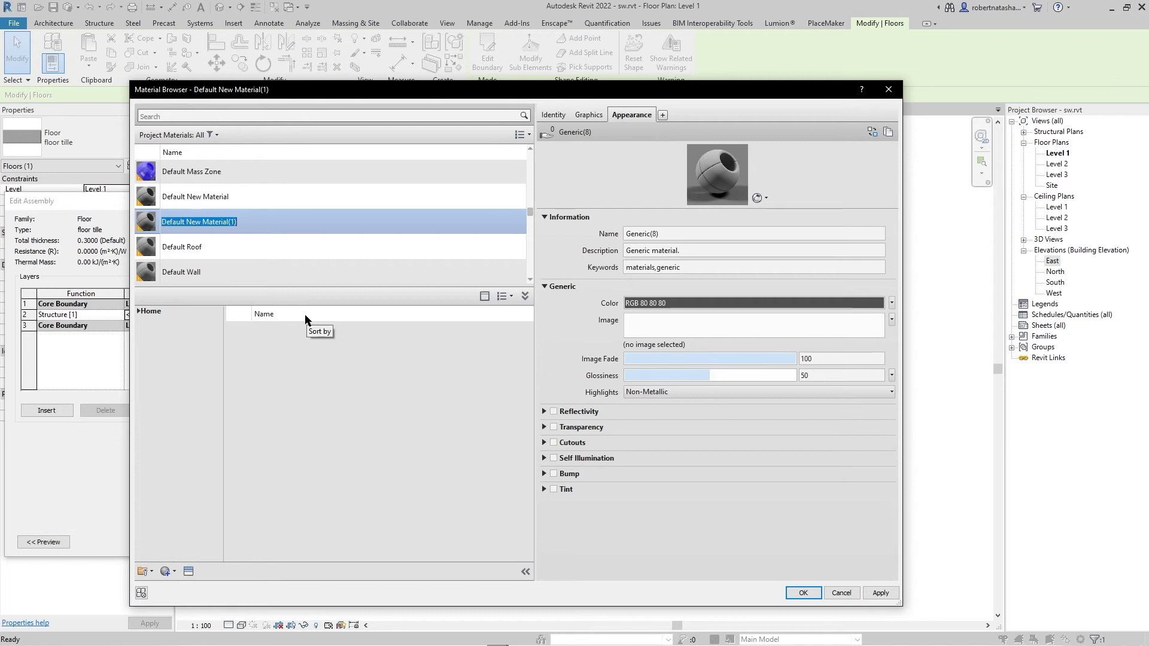
pyautogui.write('floor p')
pyautogui.write('br mat')
pyautogui.write('reila ')
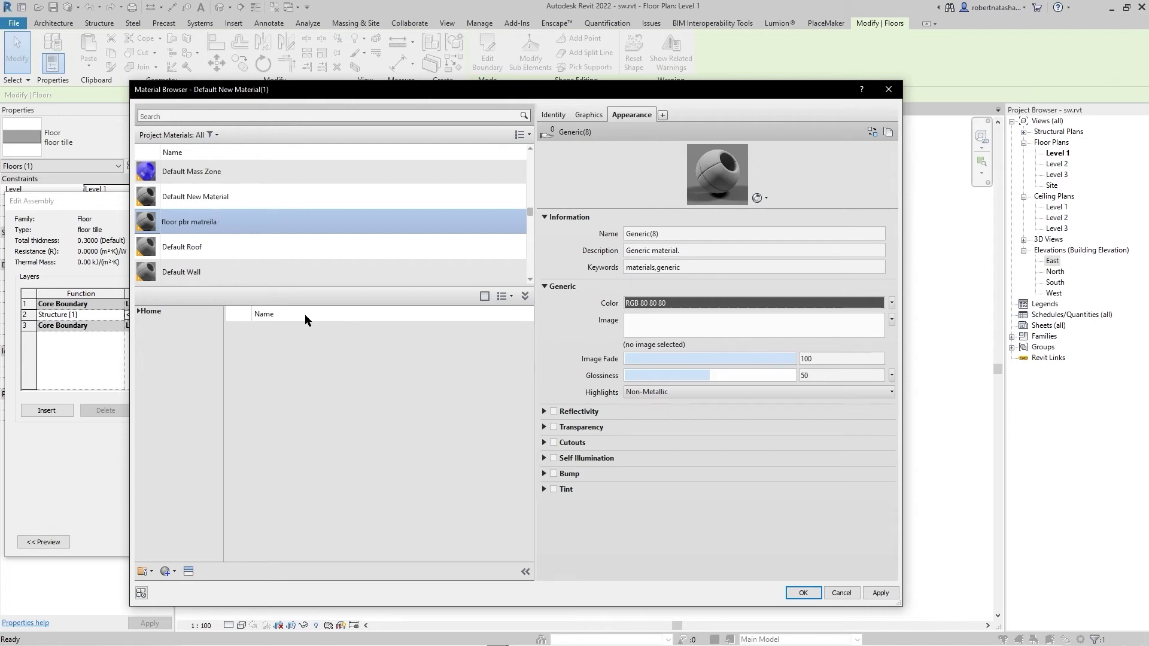
pyautogui.write('ti')
pyautogui.write('le')
# - Confirm the name and replace the material's appearance asset with Asphalt - Dark Grey
pyautogui.press('Return')
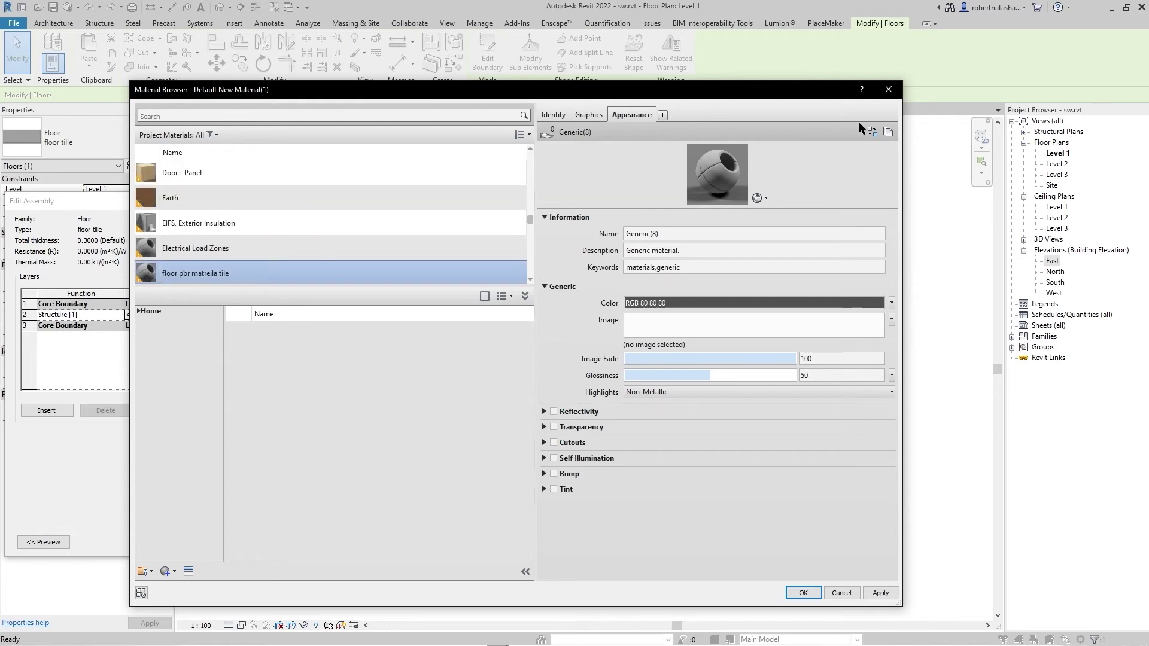
pyautogui.click(886, 133)
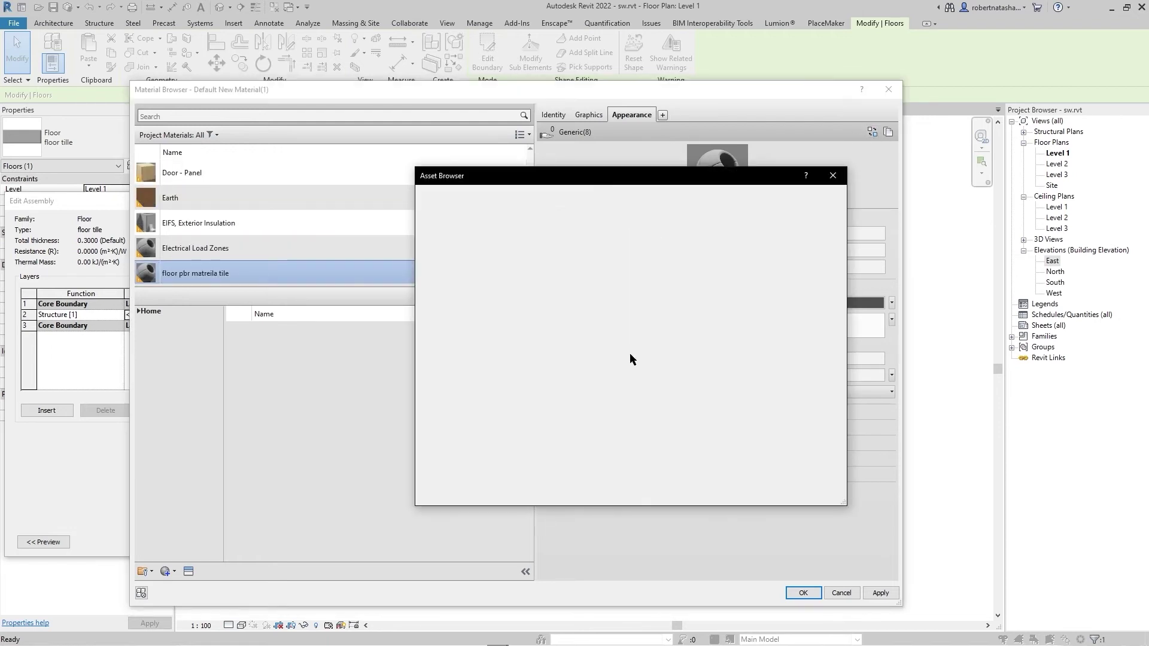
pyautogui.scroll(-3, 629, 357)
pyautogui.scroll(-2, 632, 377)
pyautogui.scroll(-3, 634, 407)
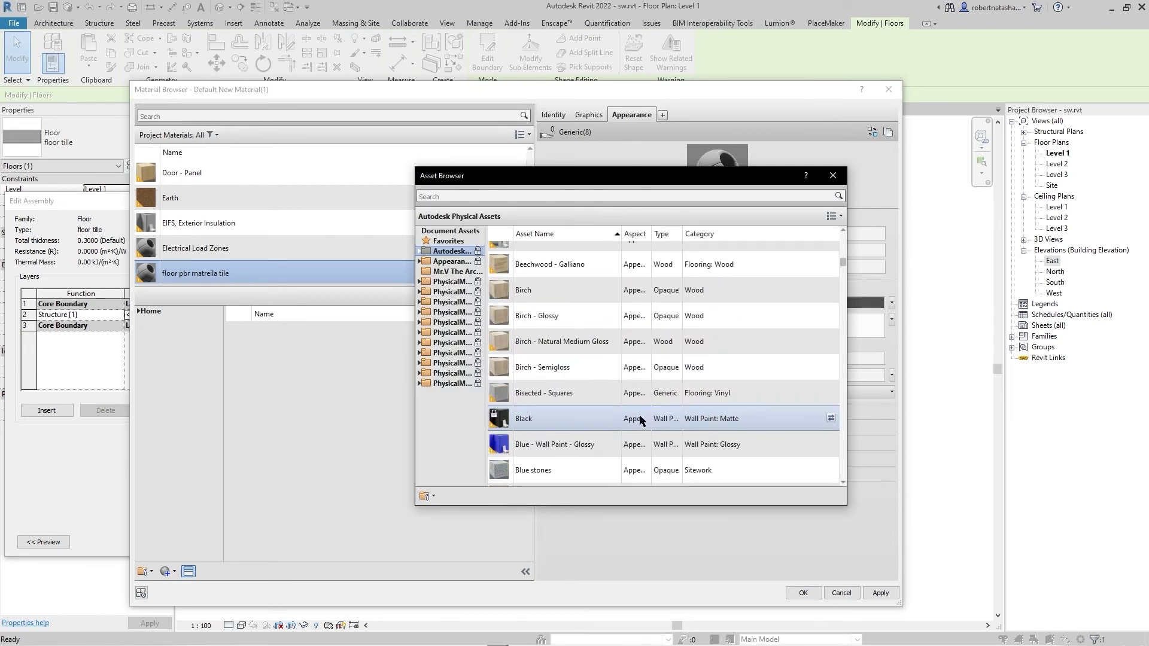
pyautogui.scroll(-2, 637, 419)
pyautogui.scroll(-2, 638, 412)
pyautogui.scroll(-3, 625, 395)
pyautogui.scroll(-2, 619, 386)
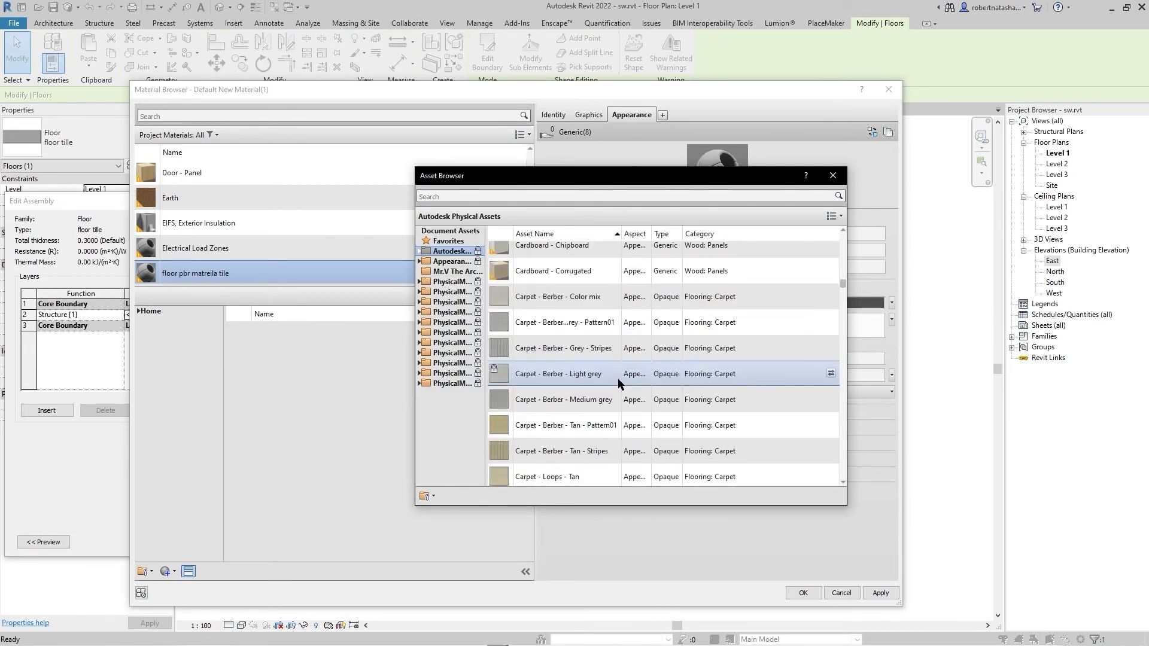
pyautogui.scroll(3, 661, 377)
pyautogui.scroll(3, 661, 315)
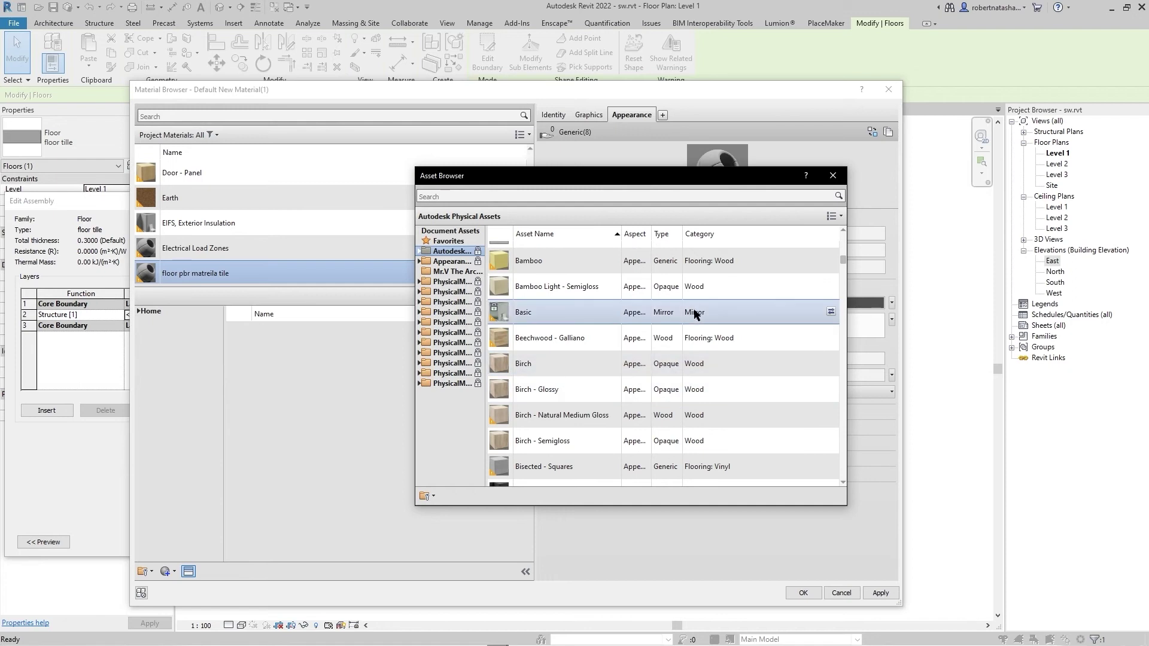
pyautogui.scroll(3, 695, 314)
pyautogui.scroll(3, 697, 321)
pyautogui.scroll(1, 703, 343)
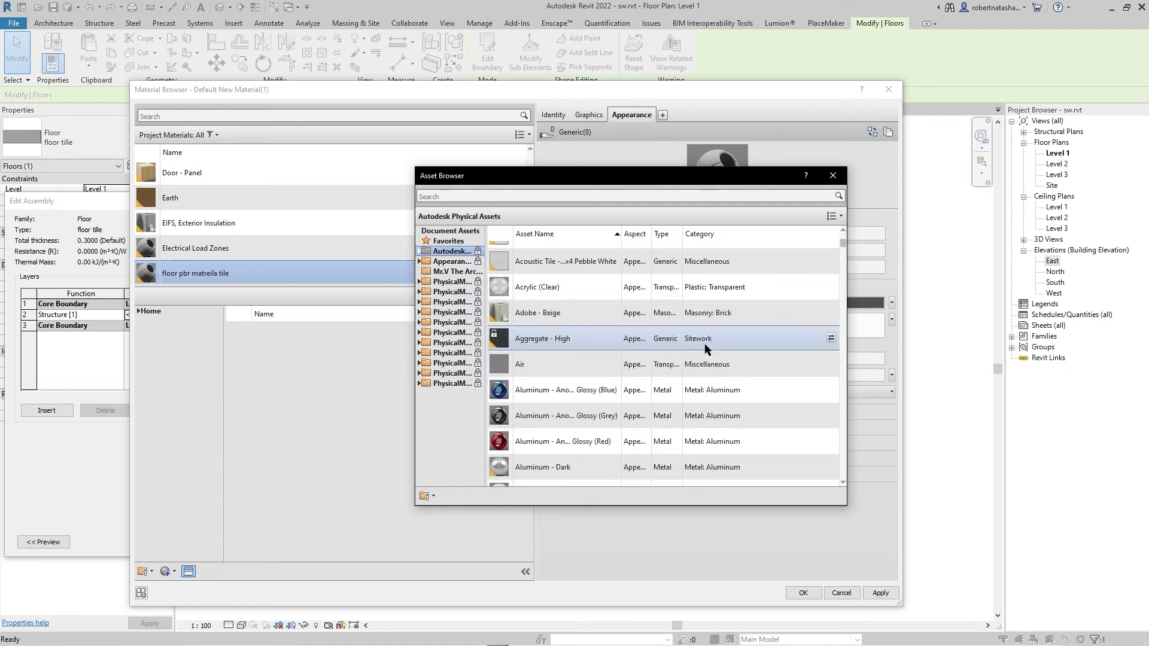
pyautogui.scroll(2, 703, 344)
pyautogui.scroll(-3, 705, 346)
pyautogui.scroll(-3, 706, 348)
pyautogui.scroll(-1, 706, 349)
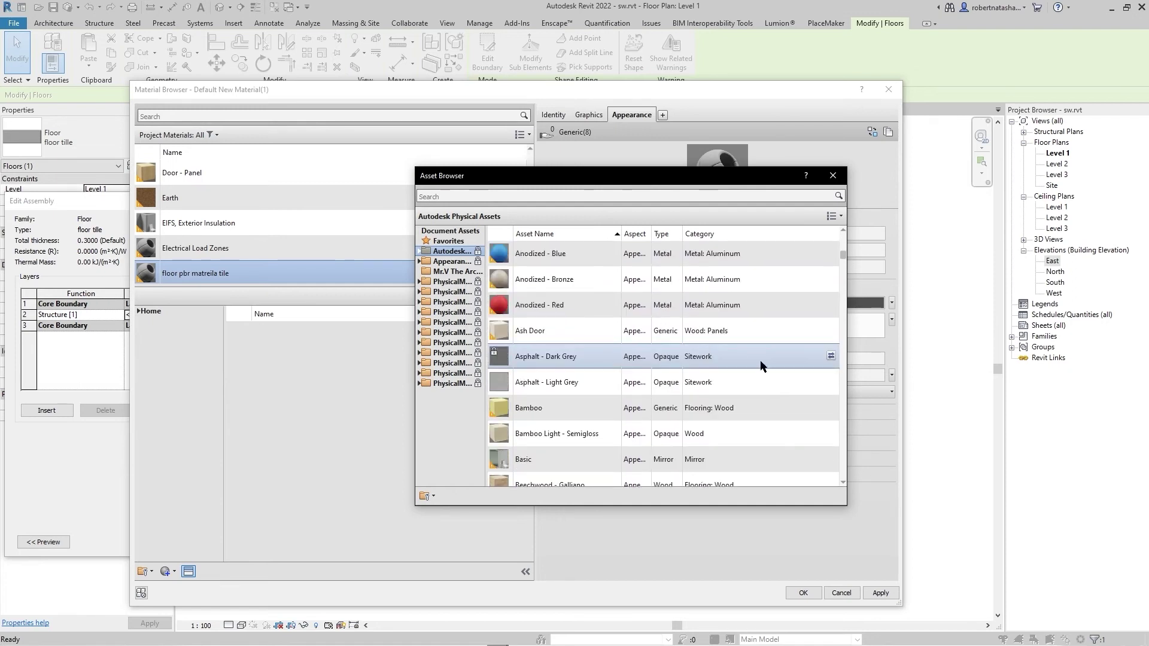
pyautogui.click(831, 356)
pyautogui.click(832, 176)
pyautogui.write('floor pbr matreila tile')
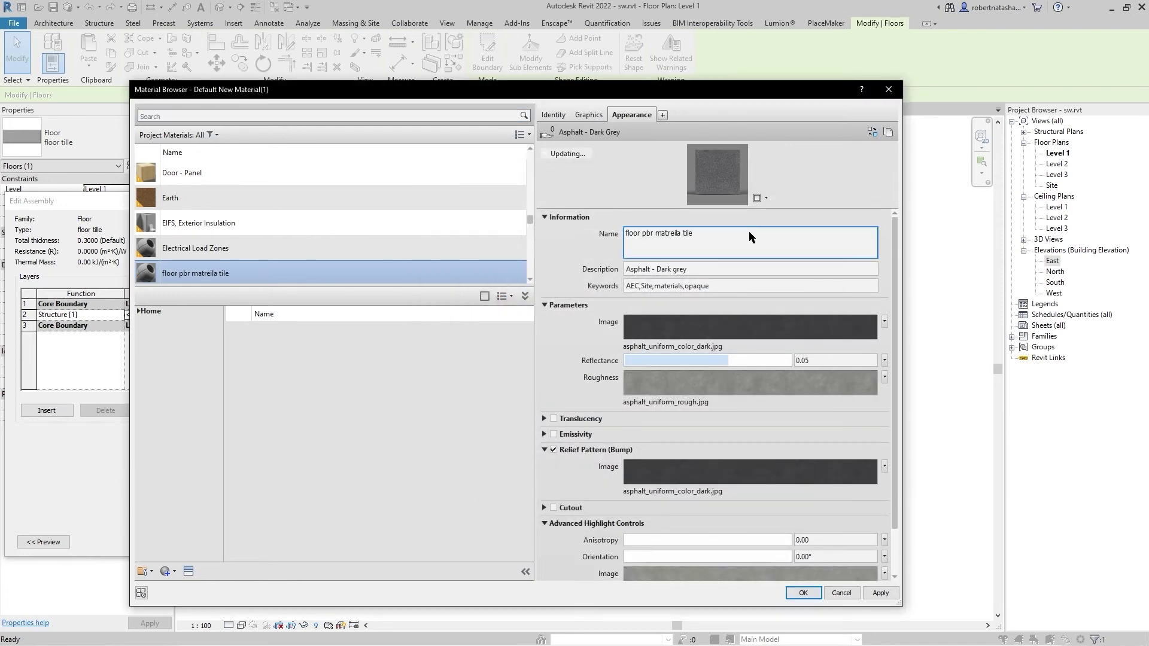
# - Paste the material name into the appearance's description and keywords fields
pyautogui.press('Tab')
pyautogui.write('floor pbr matreila tile')
pyautogui.press('Tab')
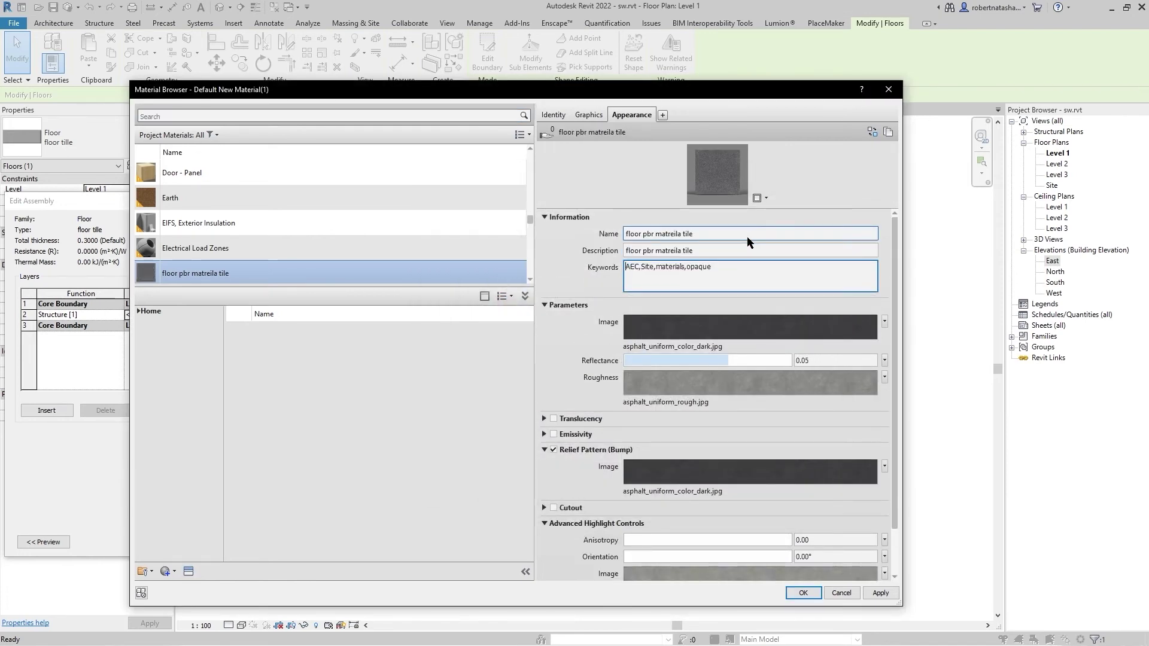
pyautogui.hotkey('ctrl', 'a')
pyautogui.write('floor pbr matreila tile')
pyautogui.hotkey('alt', 'Tab')
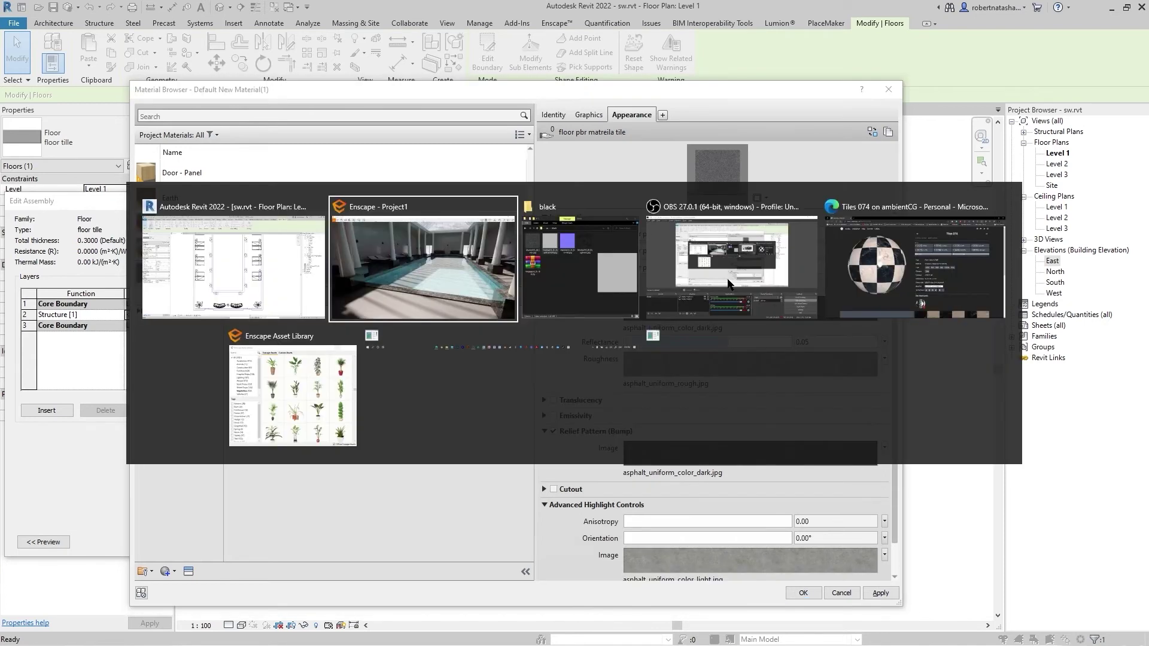
pyautogui.press('Tab')
# - Drag the Tiles074_2K color, roughness, normal and displacement images from sw\tile into the appearance maps
pyautogui.click(278, 387)
pyautogui.hotkey('alt', 'Up')
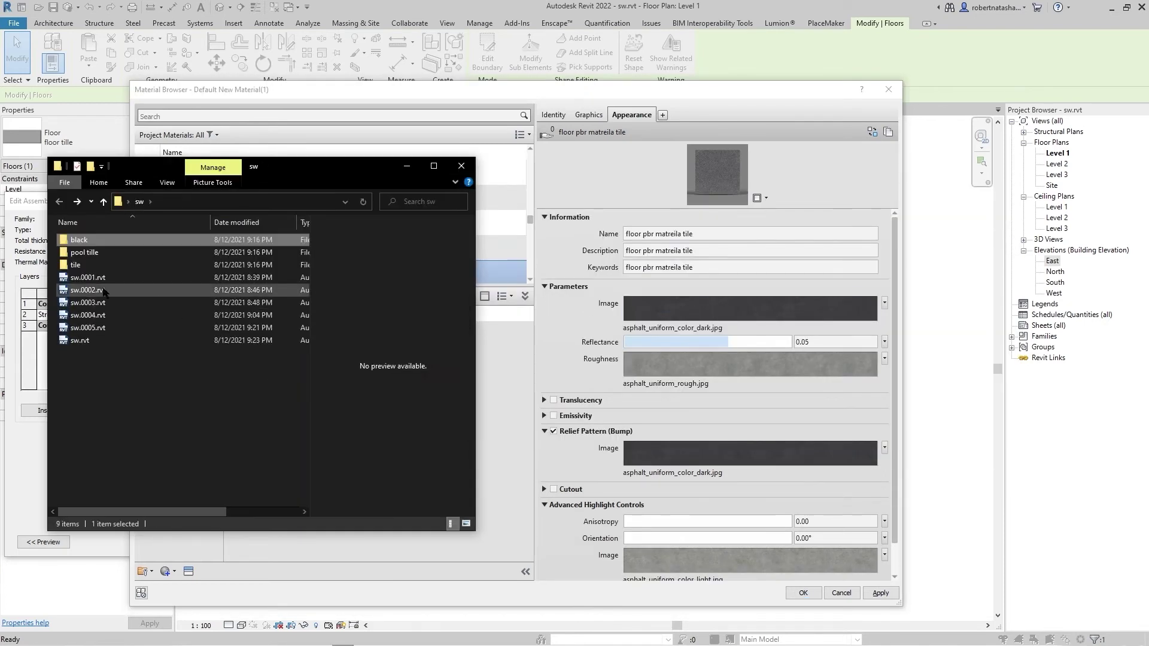
pyautogui.doubleClick(95, 265)
pyautogui.click(98, 273)
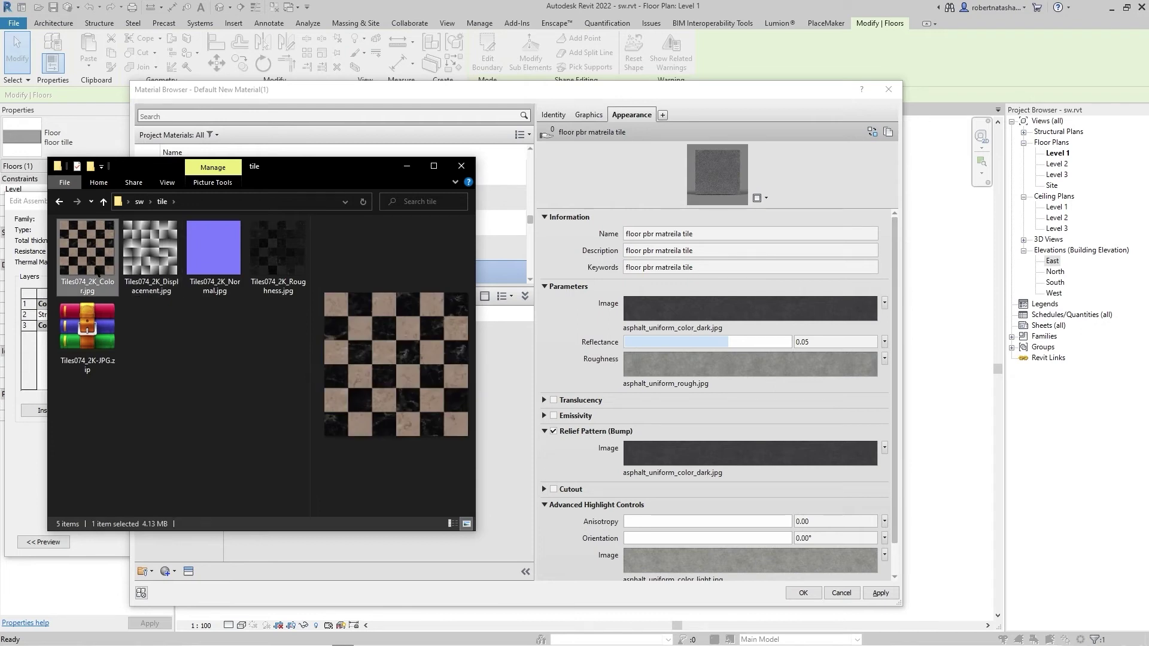
pyautogui.moveTo(89, 261); pyautogui.dragTo(653, 308)
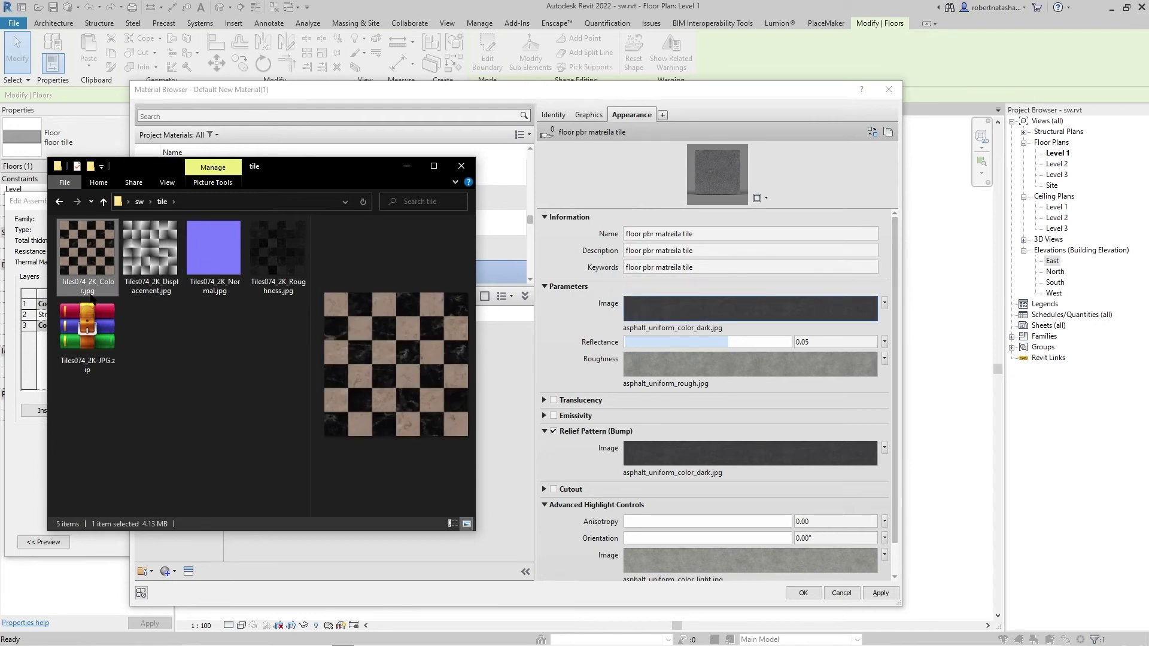
pyautogui.moveTo(278, 248); pyautogui.dragTo(675, 371)
pyautogui.moveTo(214, 248); pyautogui.dragTo(658, 453)
pyautogui.moveTo(151, 248); pyautogui.dragTo(747, 560)
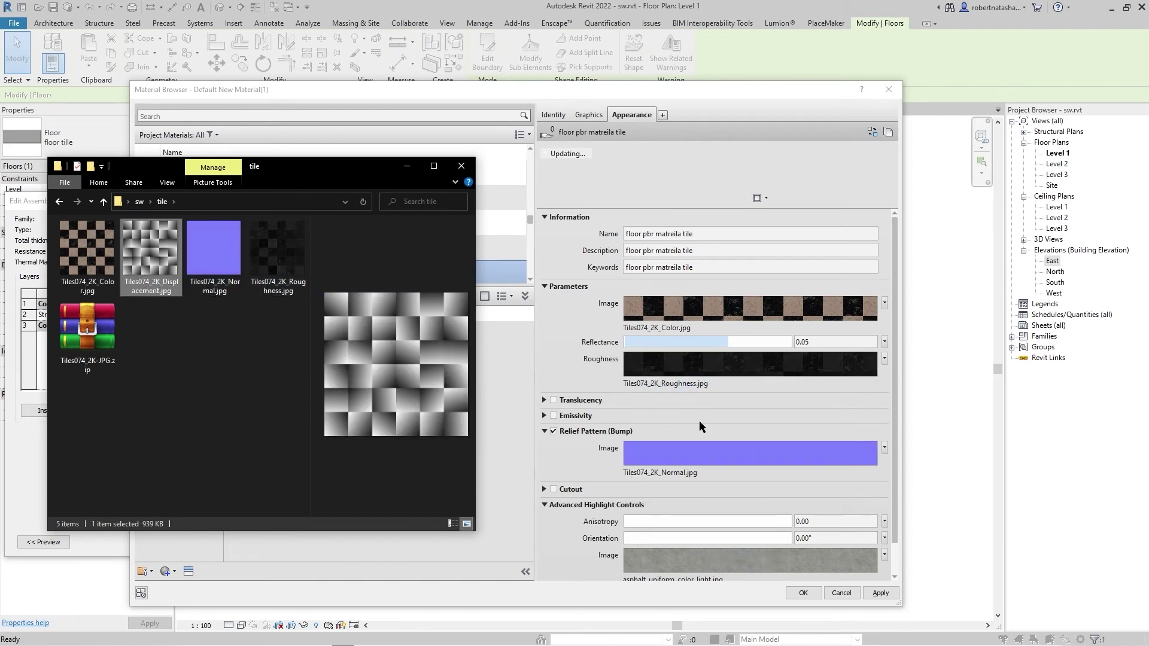
# - Edit the tile texture's width value and review the colour image's texture settings
pyautogui.click(512, 395)
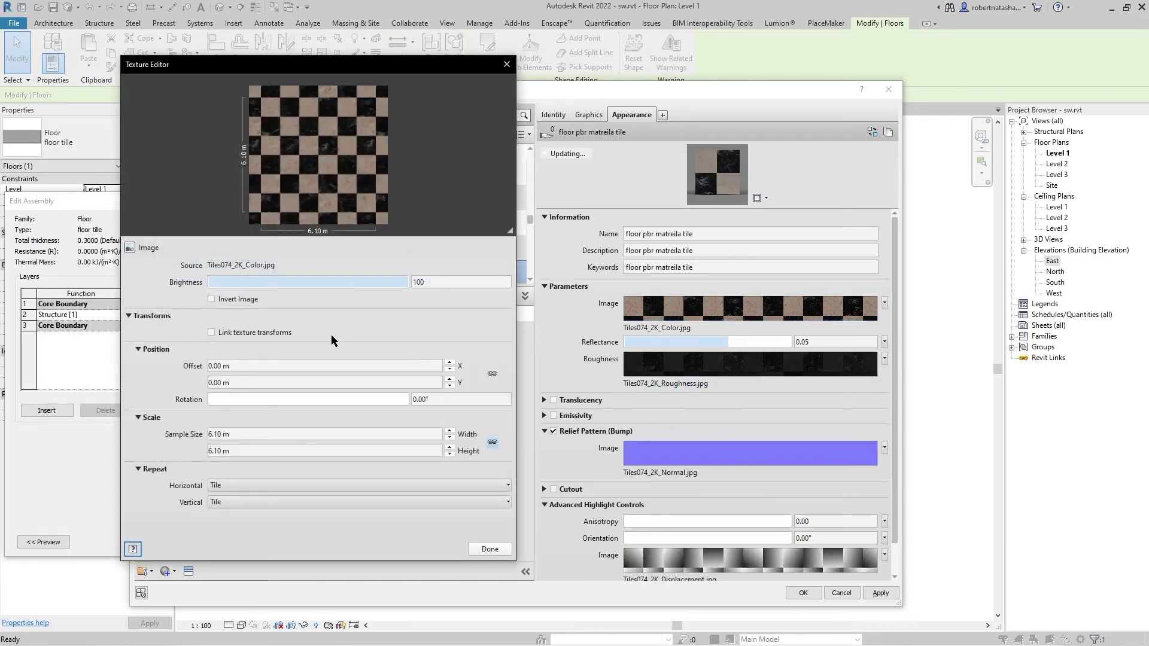
pyautogui.tripleClick(238, 431)
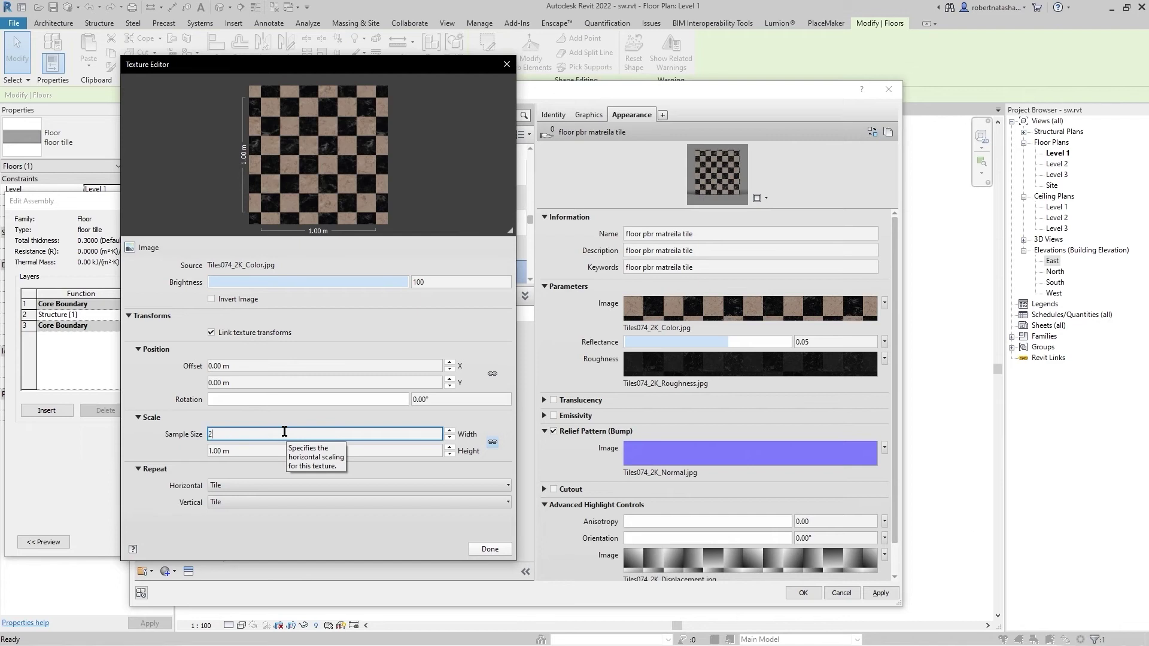
pyautogui.click(489, 549)
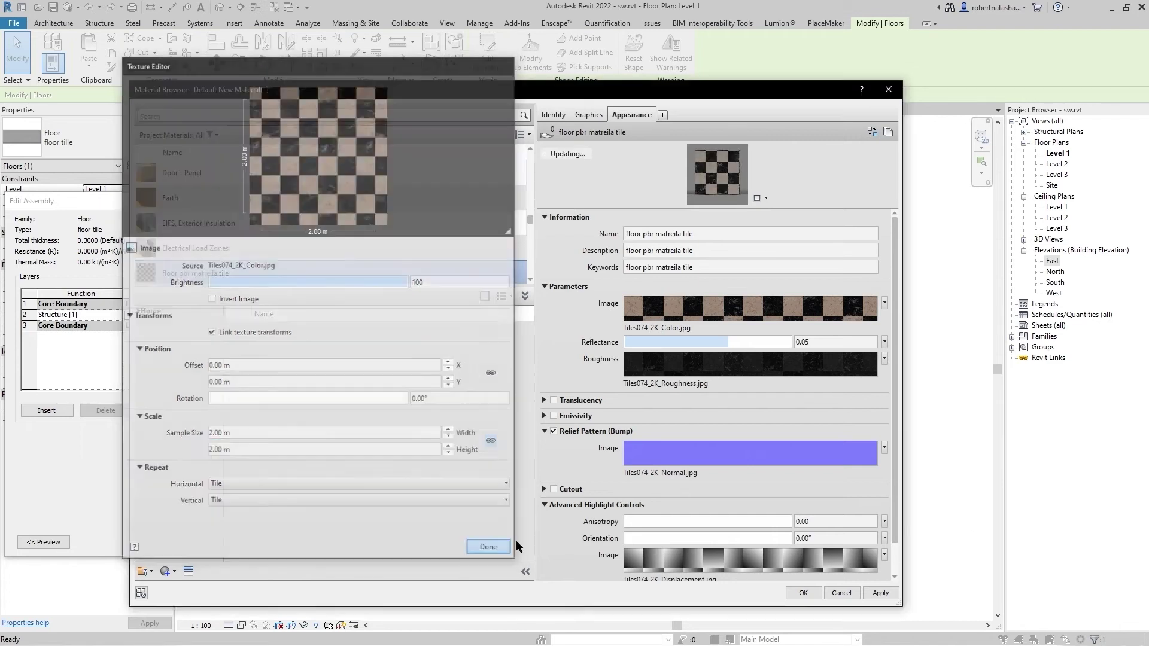
pyautogui.moveTo(749, 307)
pyautogui.click(742, 311)
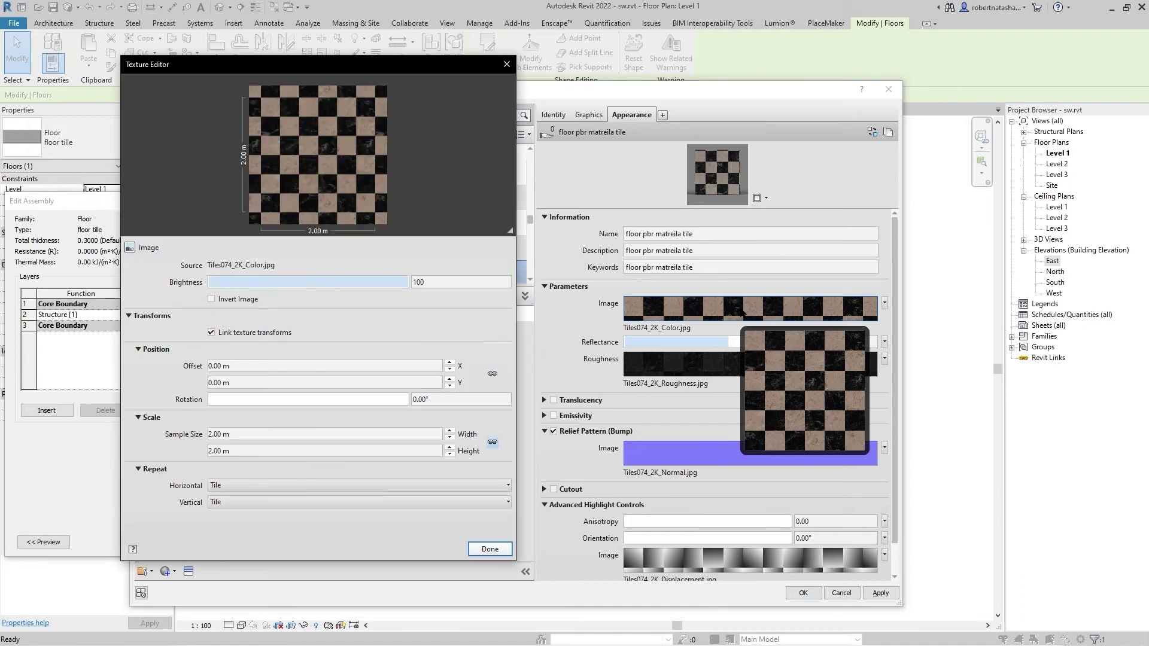
pyautogui.click(490, 548)
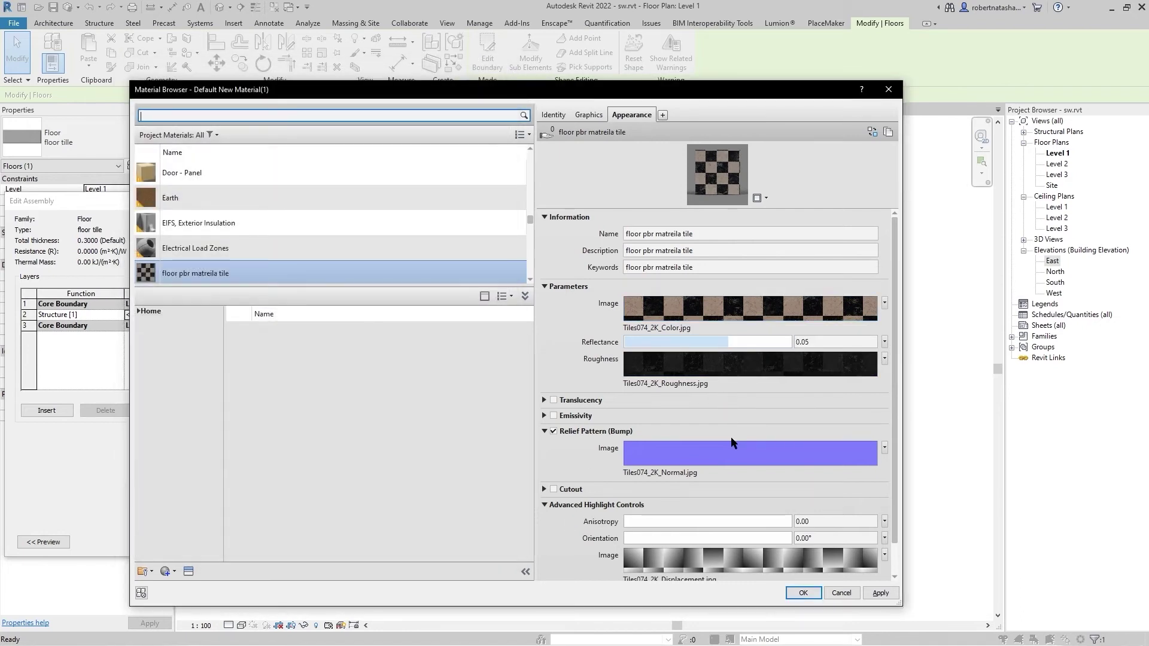
# - Make the bump image a Normal Map with a depth amount of 2.50
pyautogui.click(726, 445)
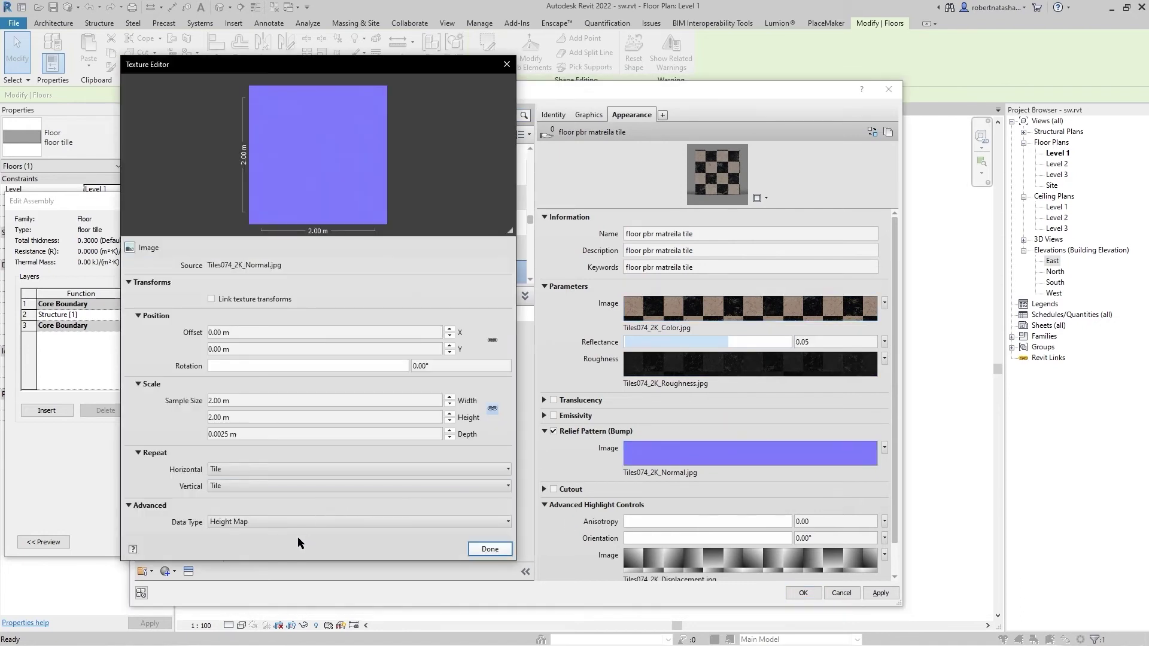
pyautogui.click(335, 522)
pyautogui.click(452, 548)
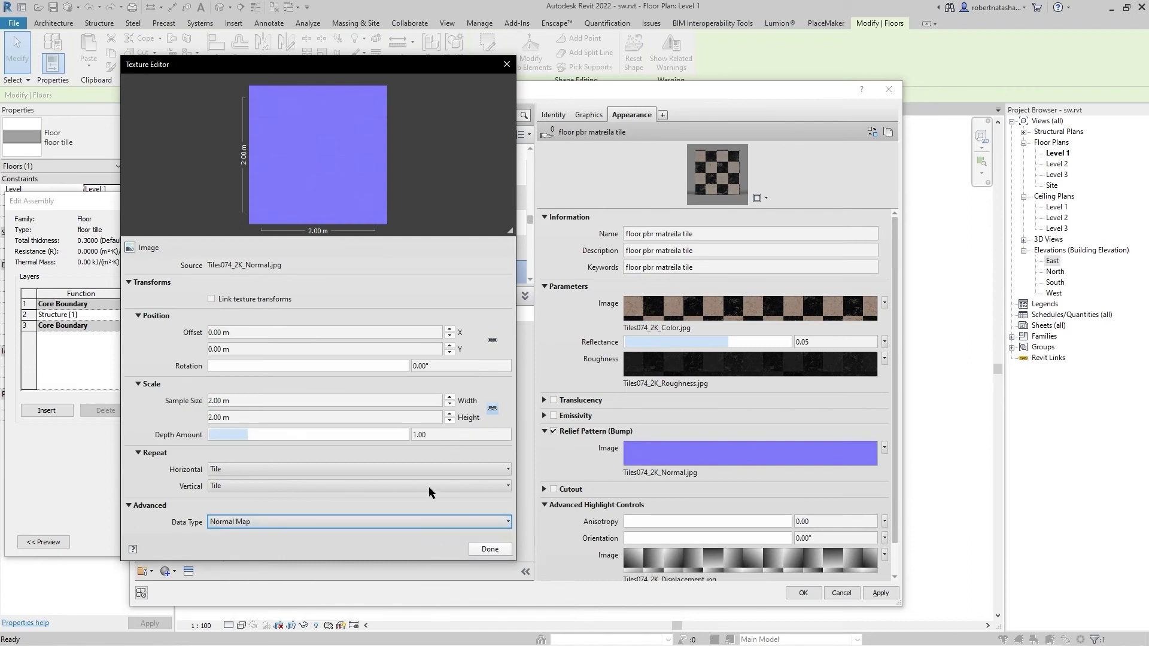
pyautogui.click(451, 433)
pyautogui.write('2.5')
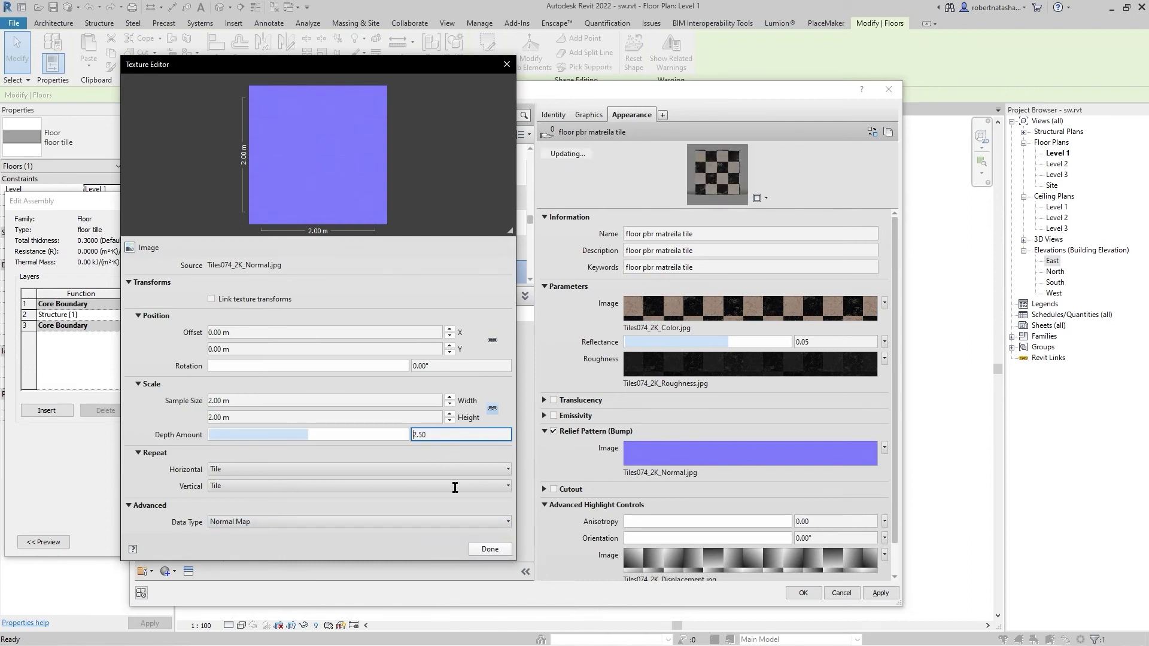
pyautogui.click(489, 549)
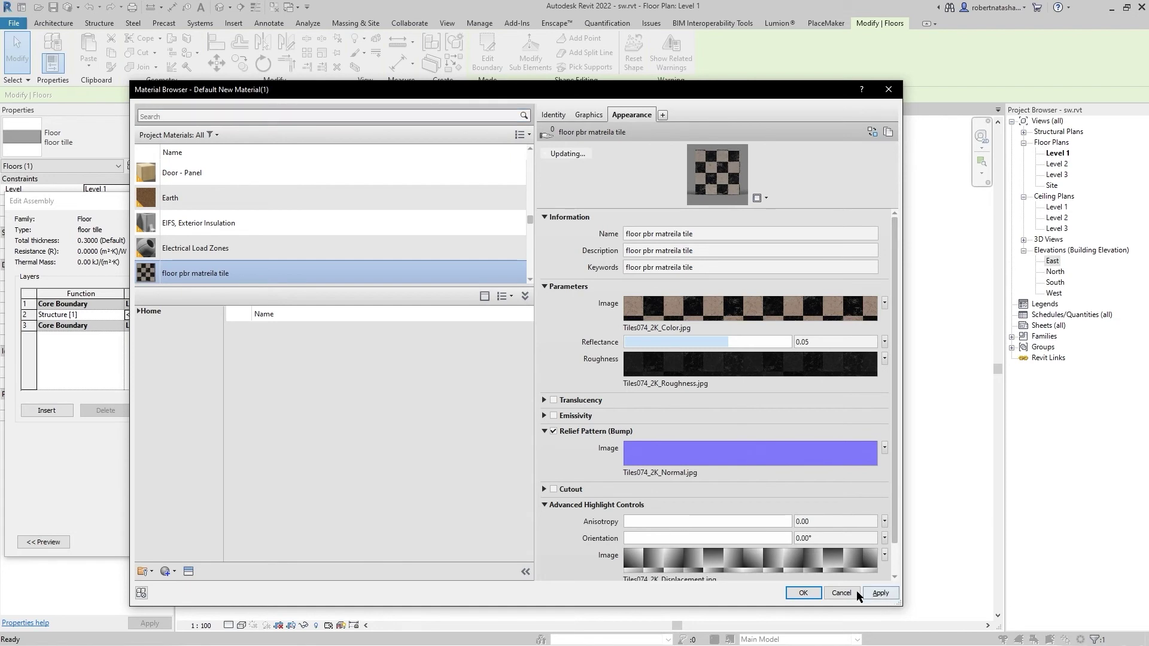
# - Accept the material, floor structure and floor type changes, then deselect the floor
pyautogui.click(804, 592)
pyautogui.click(338, 535)
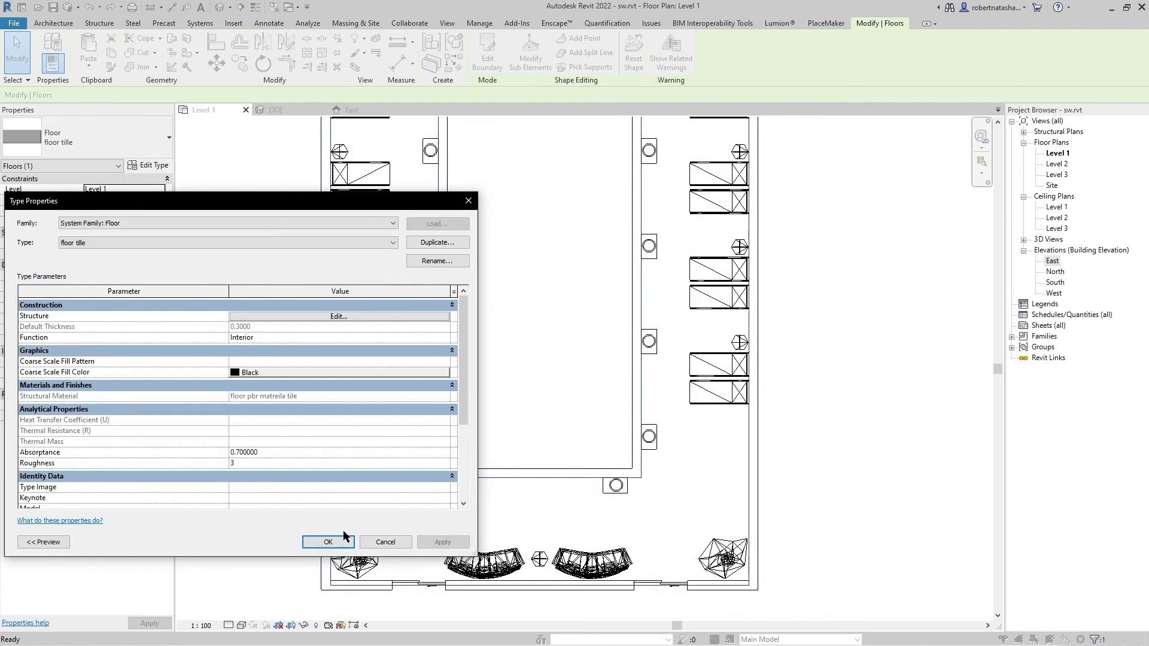
pyautogui.click(331, 541)
pyautogui.click(820, 473)
# - Fly the Enscape camera toward the checkered Tiles074 floor, then return to Revit
pyautogui.hotkey('alt', 'Tab')
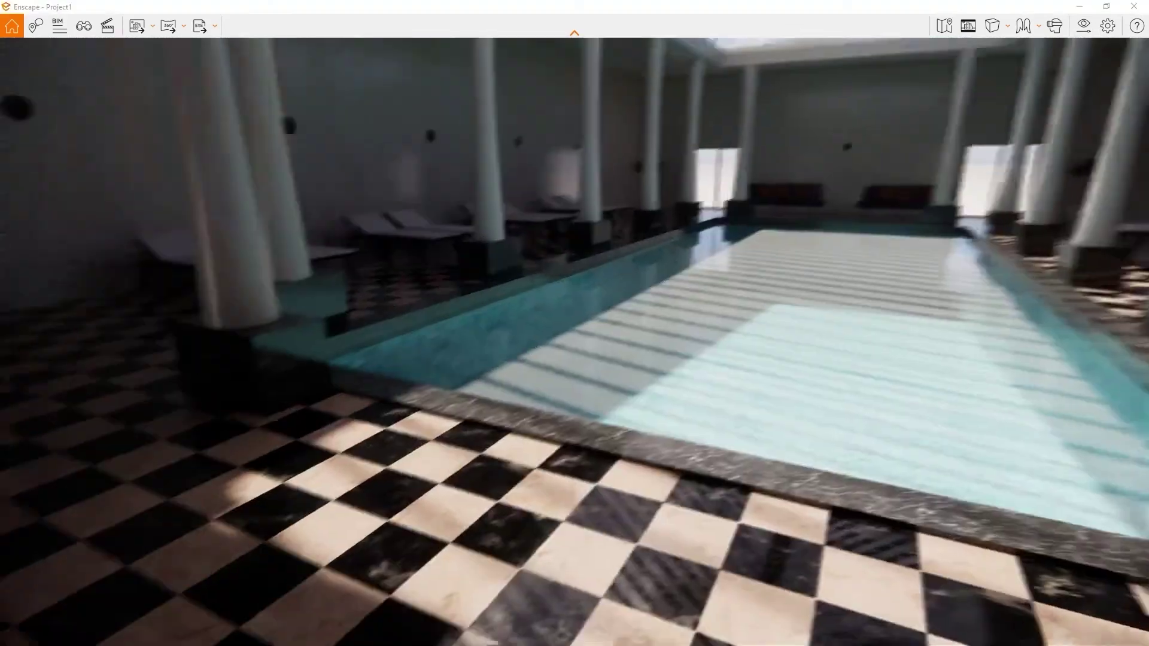
pyautogui.moveTo(453, 139); pyautogui.dragTo(454, 359)
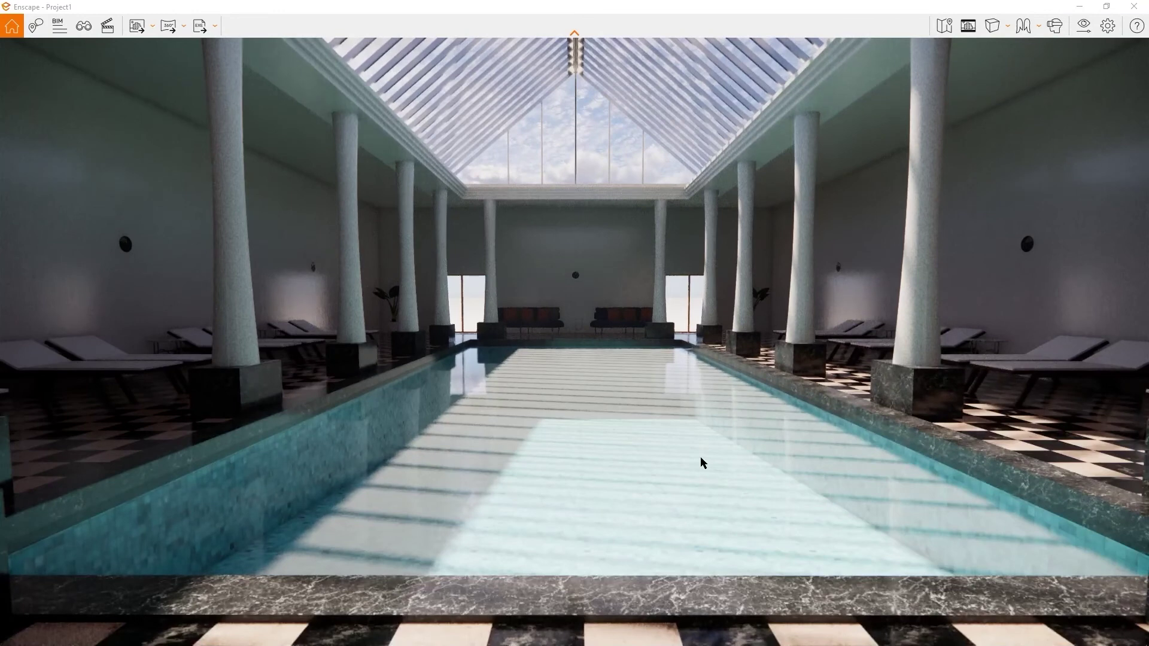
pyautogui.hotkey('alt', 'Tab')
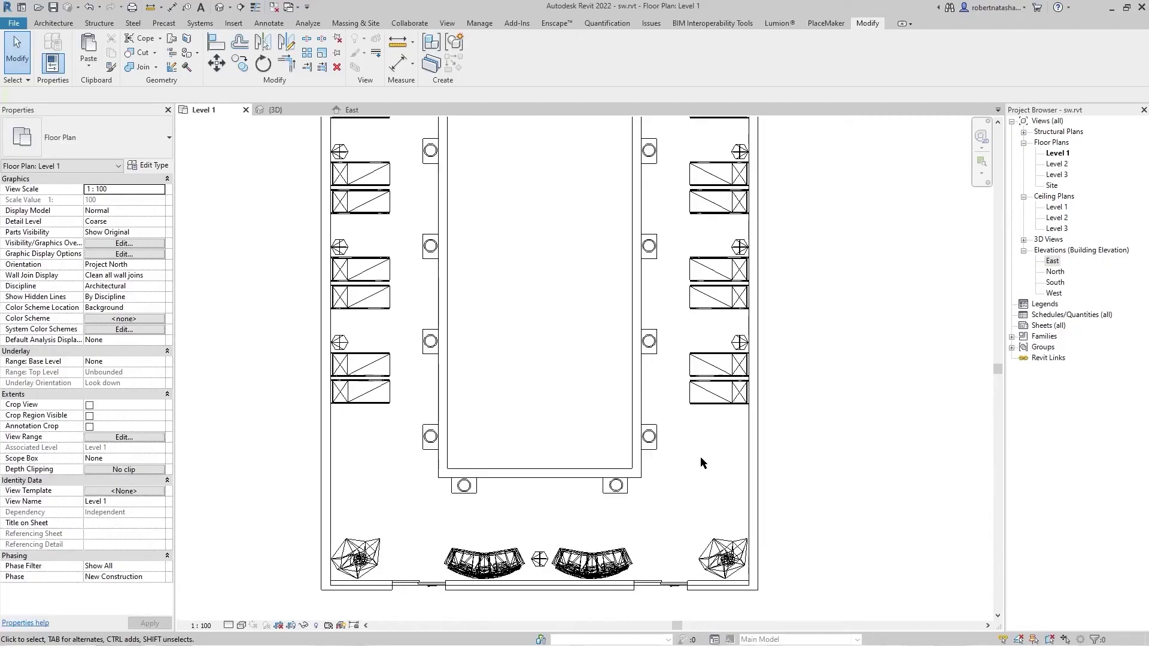
# - Open the tile floor's structure, its tile material, and the Tiles074_2K_Color.jpg texture settings
pyautogui.scroll(-2, 755, 398)
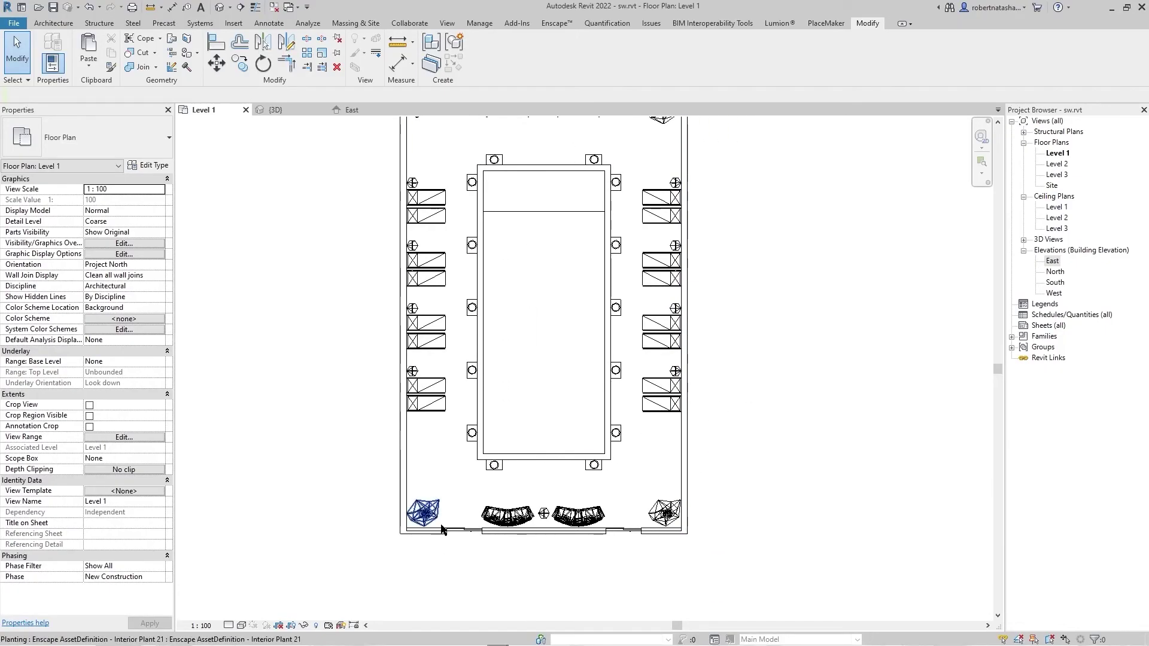
pyautogui.click(481, 460)
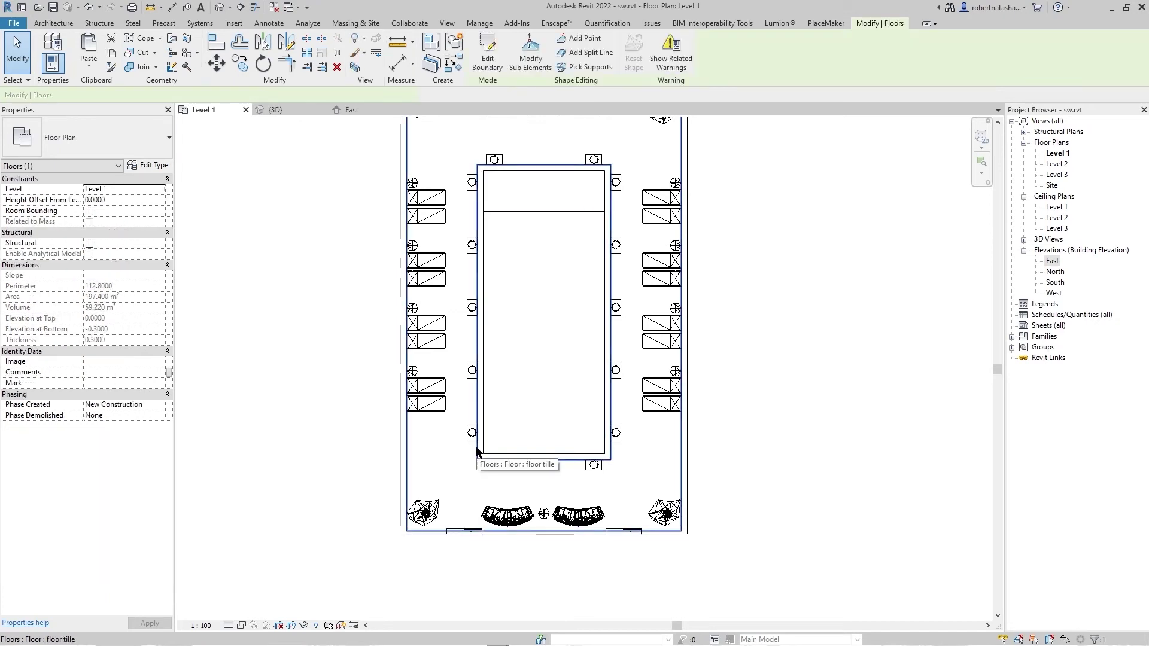
pyautogui.click(147, 166)
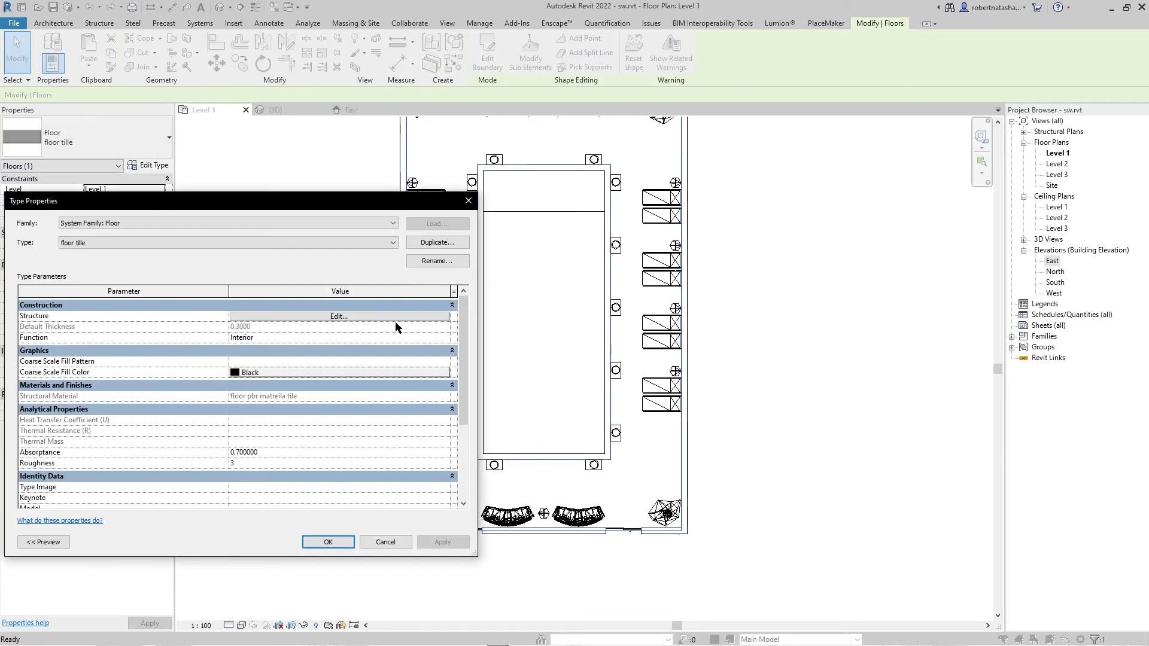
pyautogui.click(380, 317)
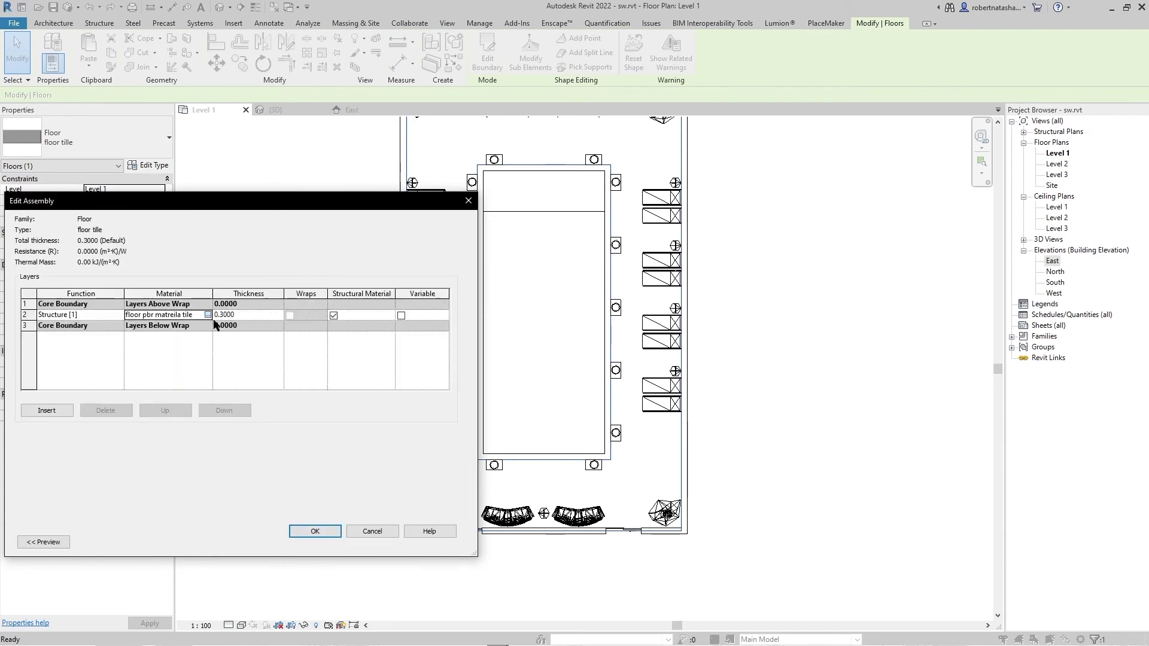
pyautogui.click(207, 315)
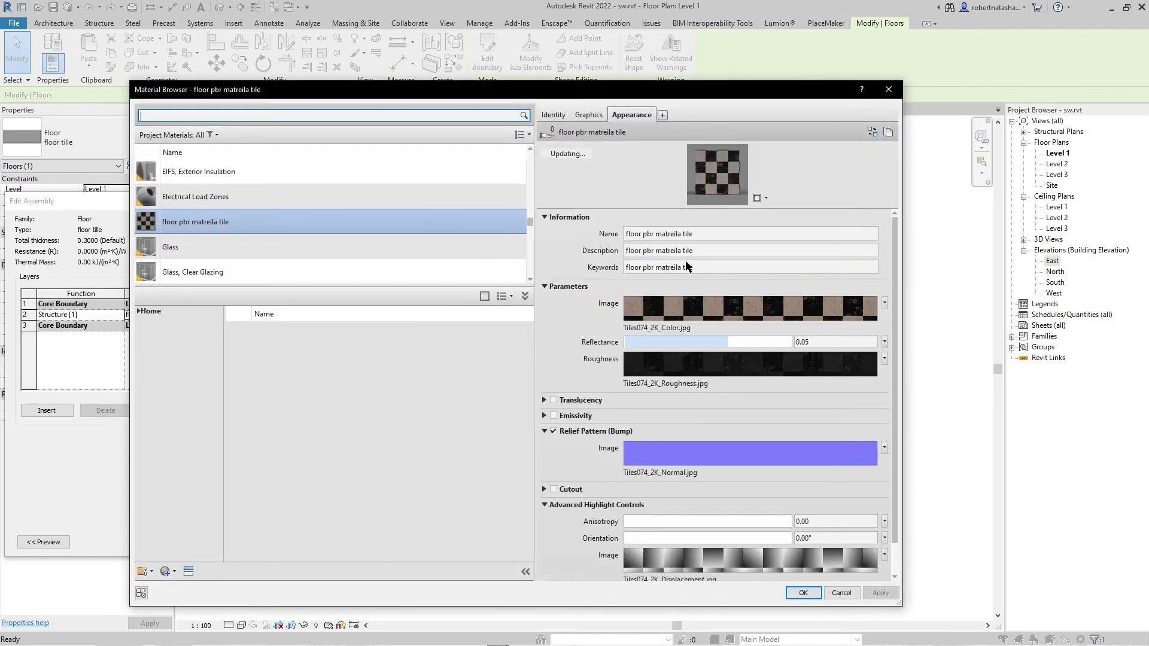
pyautogui.click(672, 302)
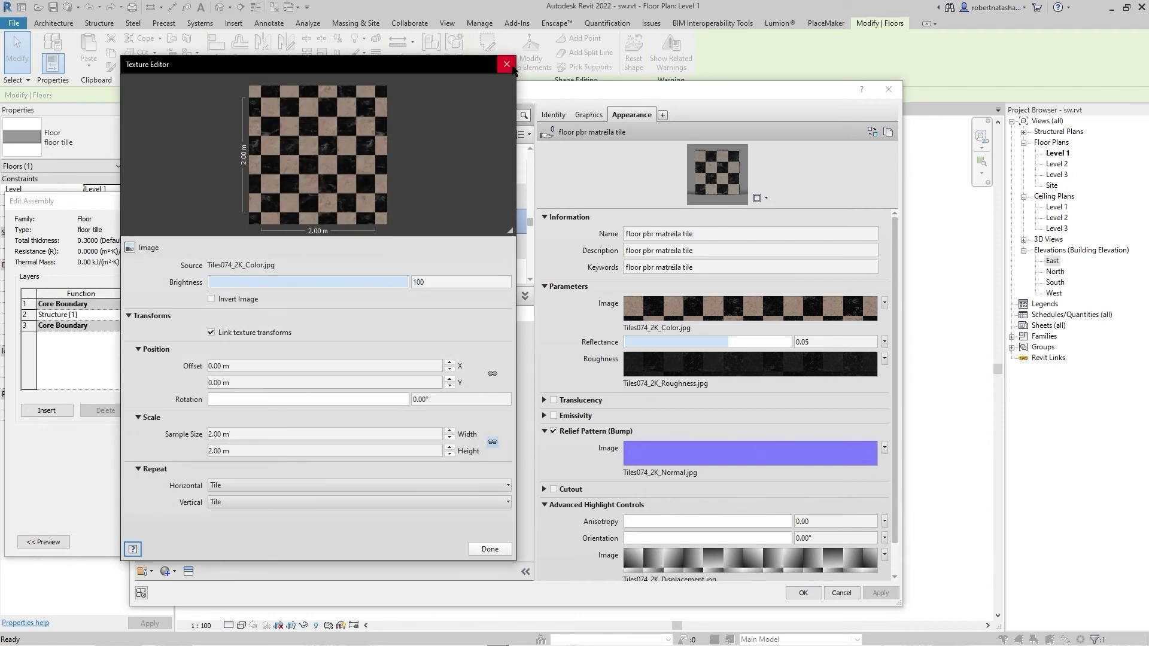
# - Browse the Desktop folders for a new colour image, then cancel and close the texture settings
pyautogui.click(241, 265)
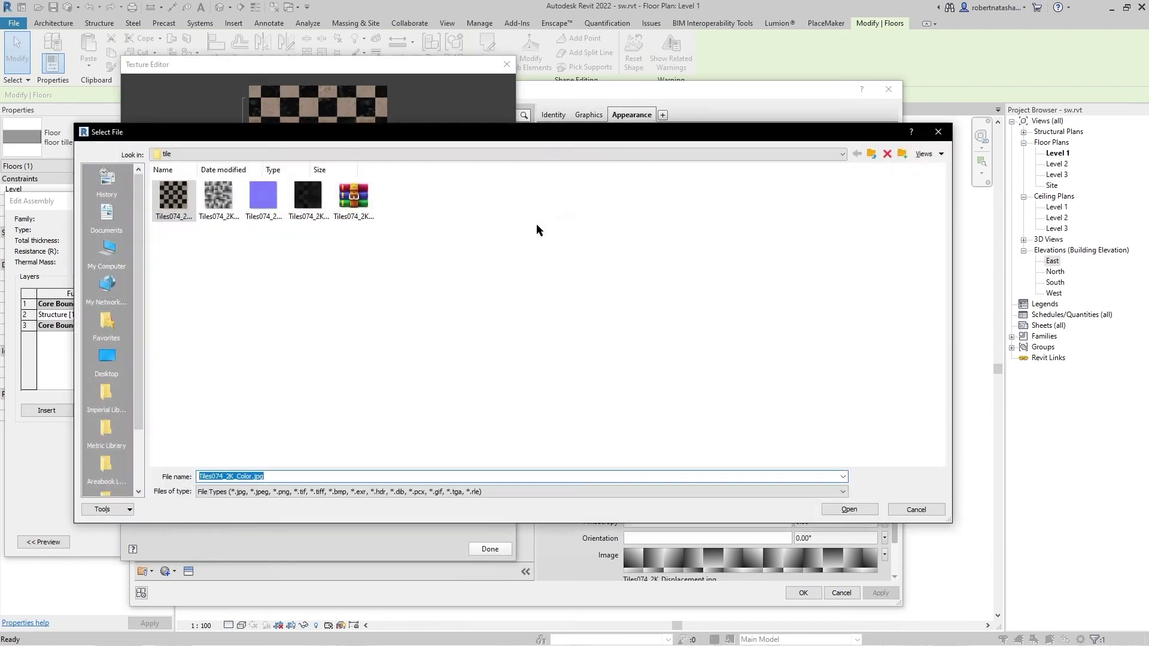
pyautogui.click(106, 357)
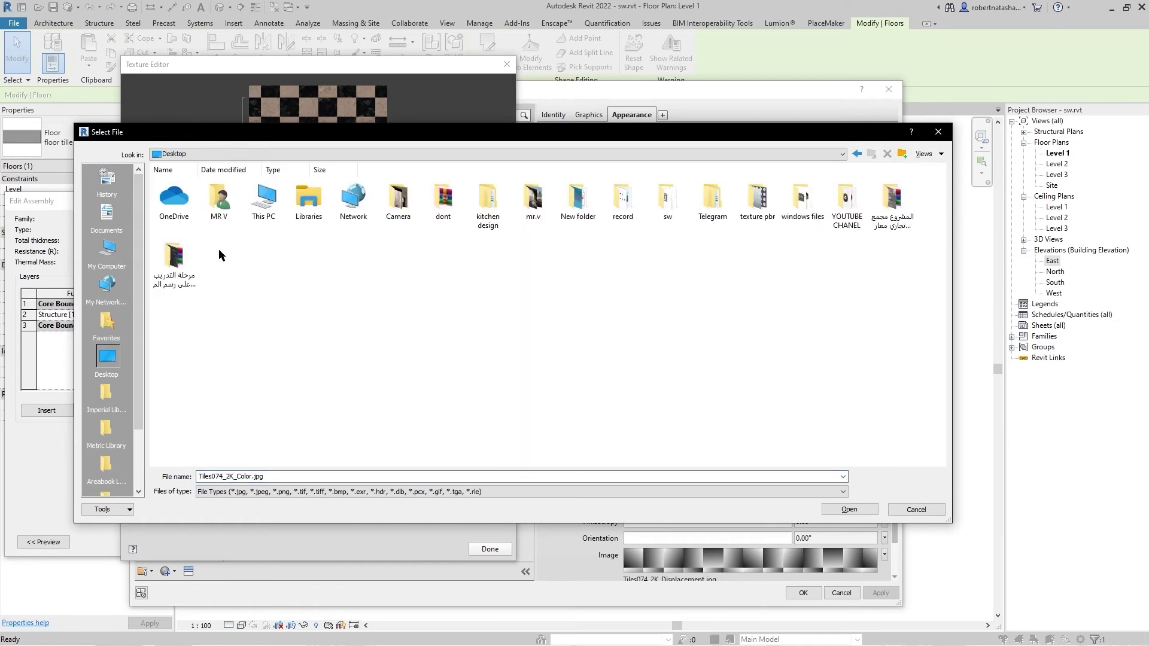
pyautogui.click(226, 216)
pyautogui.click(801, 200)
pyautogui.doubleClick(802, 218)
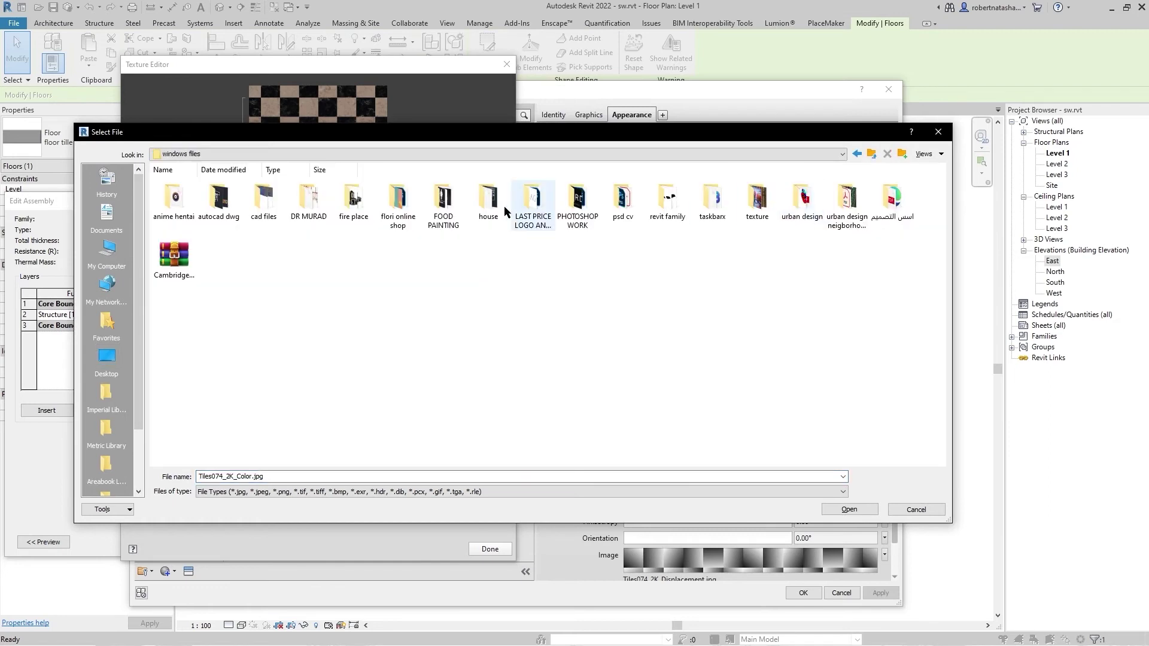
pyautogui.click(712, 200)
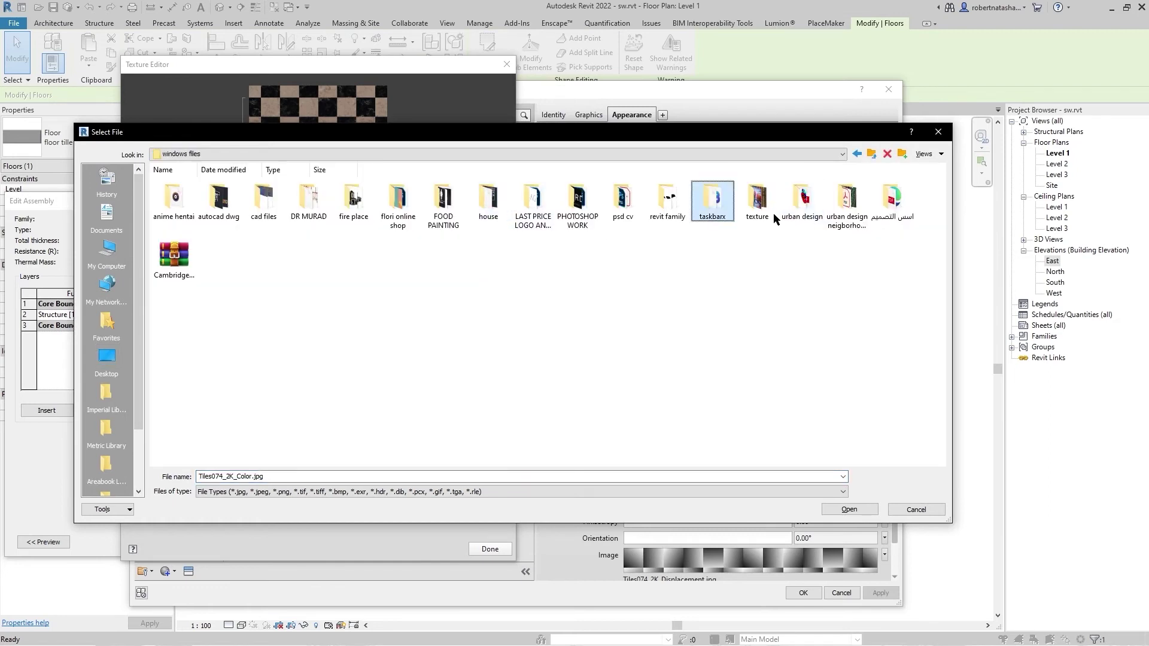
pyautogui.doubleClick(706, 210)
pyautogui.rightClick(588, 289)
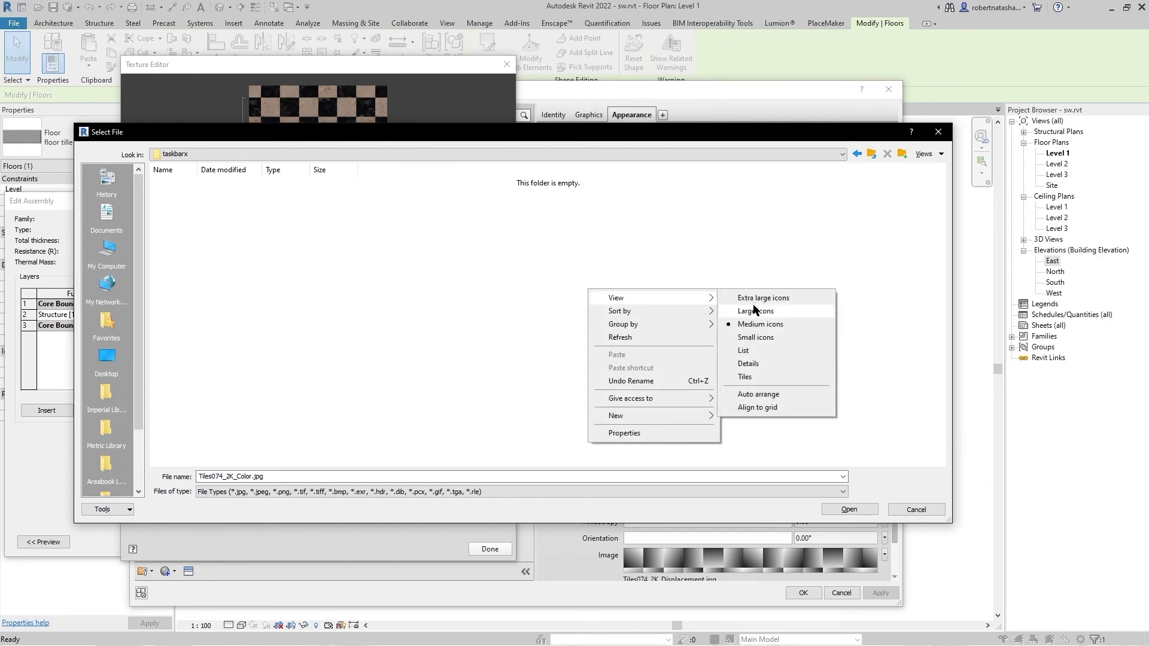
pyautogui.click(754, 310)
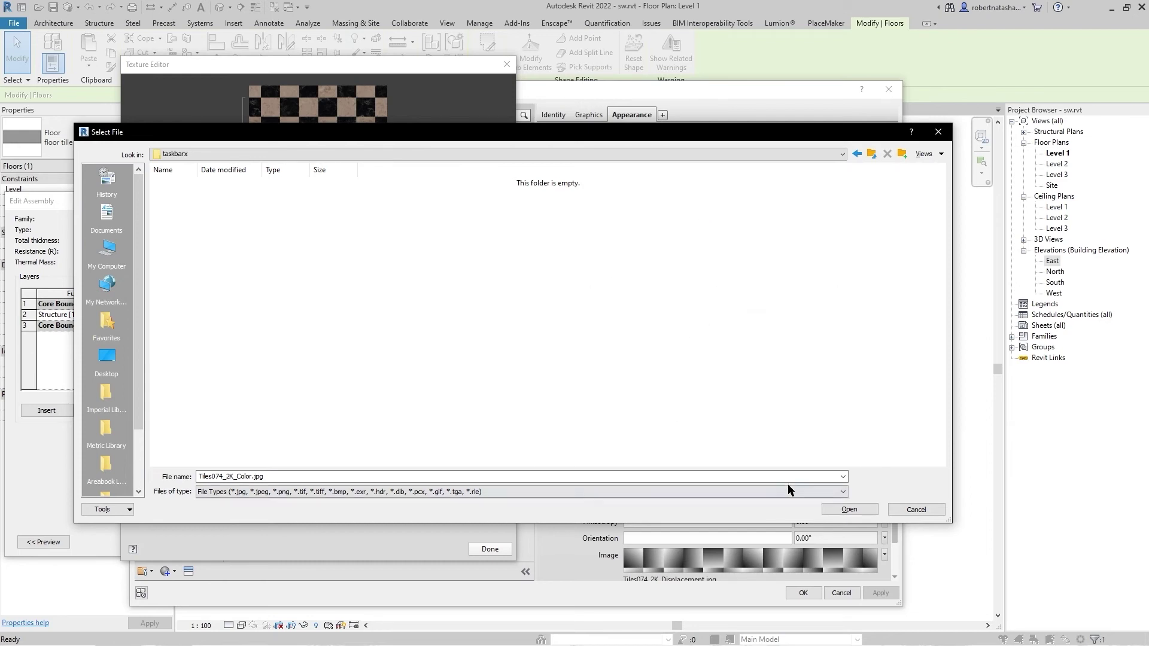
pyautogui.click(842, 491)
pyautogui.click(386, 504)
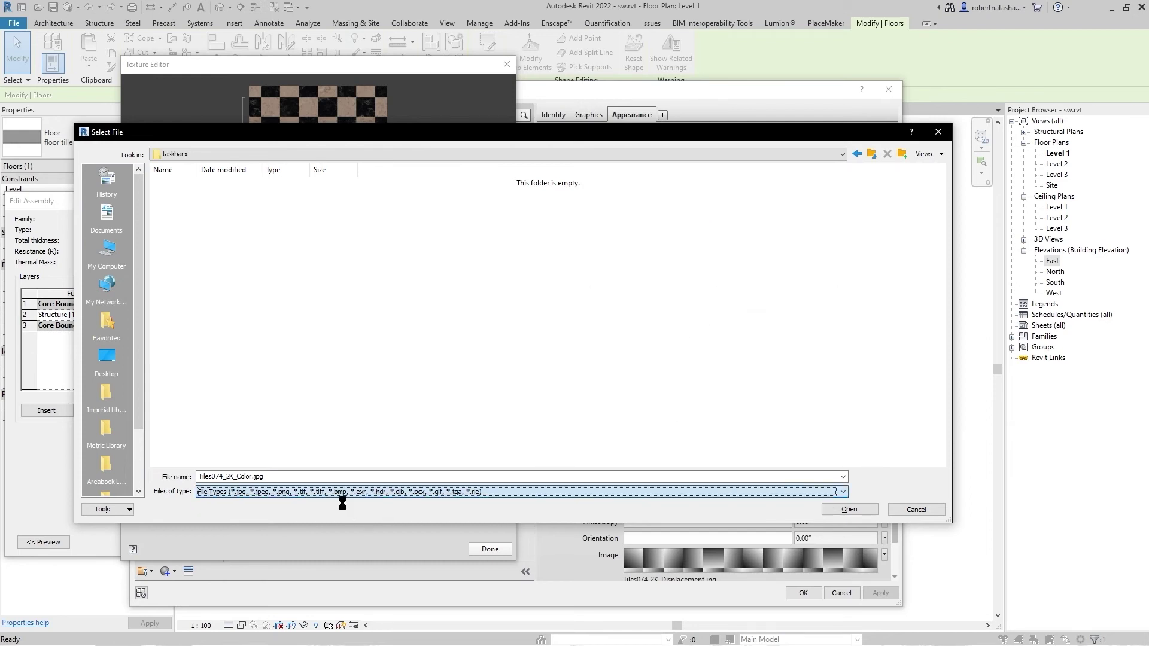
pyautogui.click(919, 513)
pyautogui.click(488, 552)
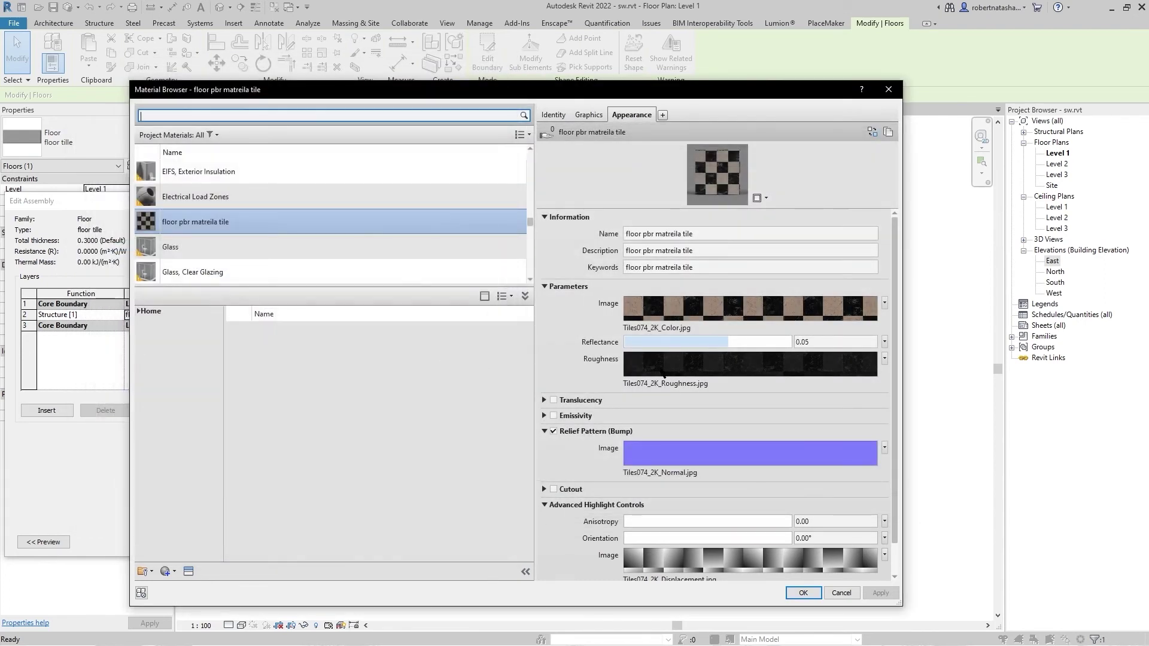
# - Load the white marble image from Desktop > windows files > texture as the colour map
pyautogui.click(656, 329)
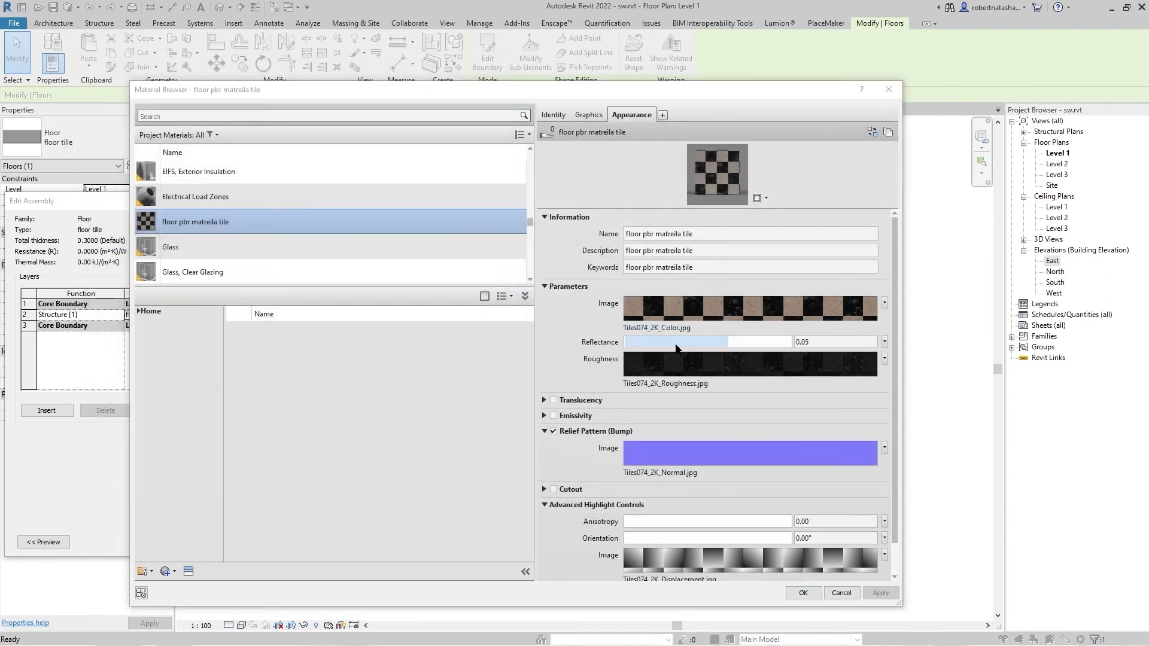
pyautogui.click(114, 362)
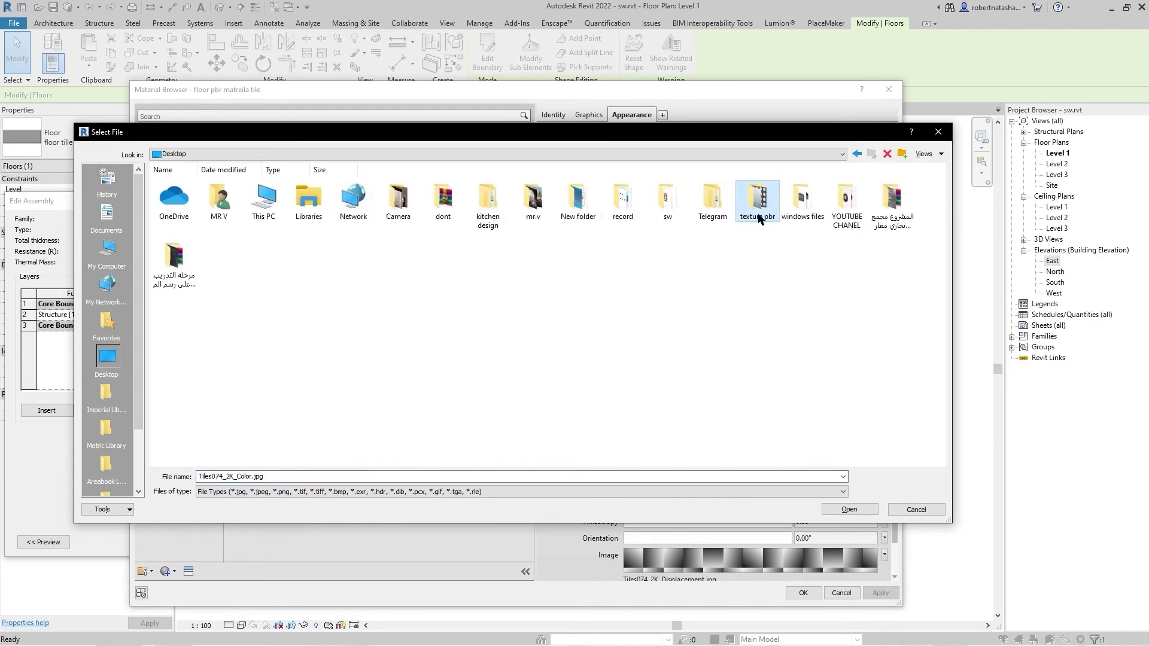
pyautogui.doubleClick(805, 206)
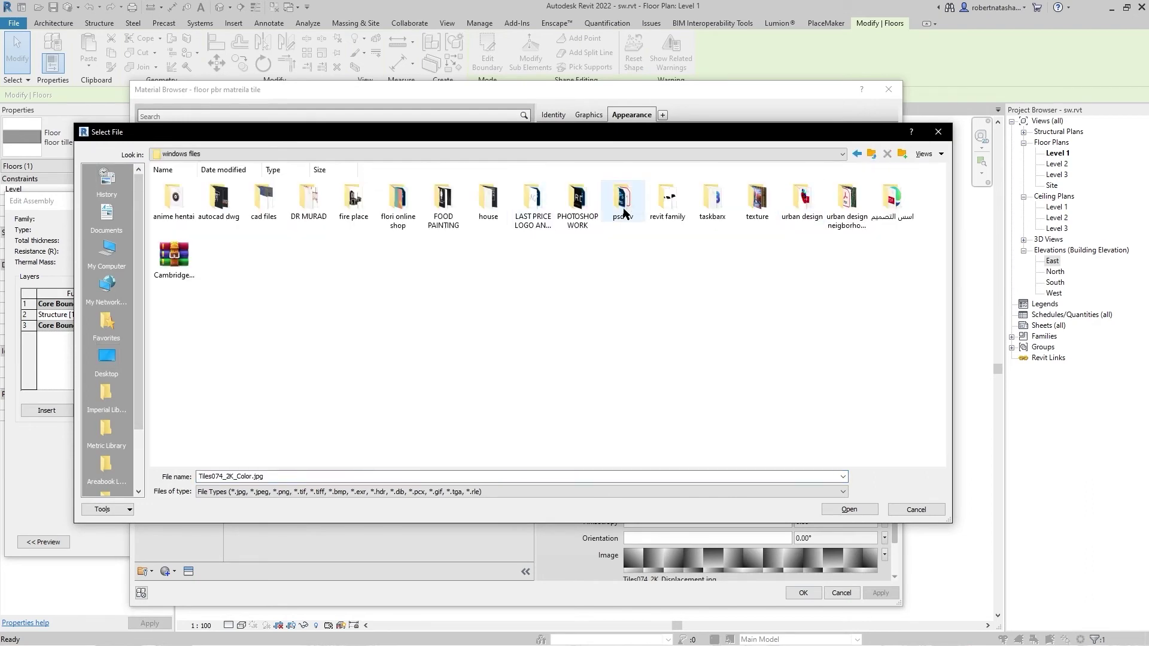
pyautogui.doubleClick(757, 199)
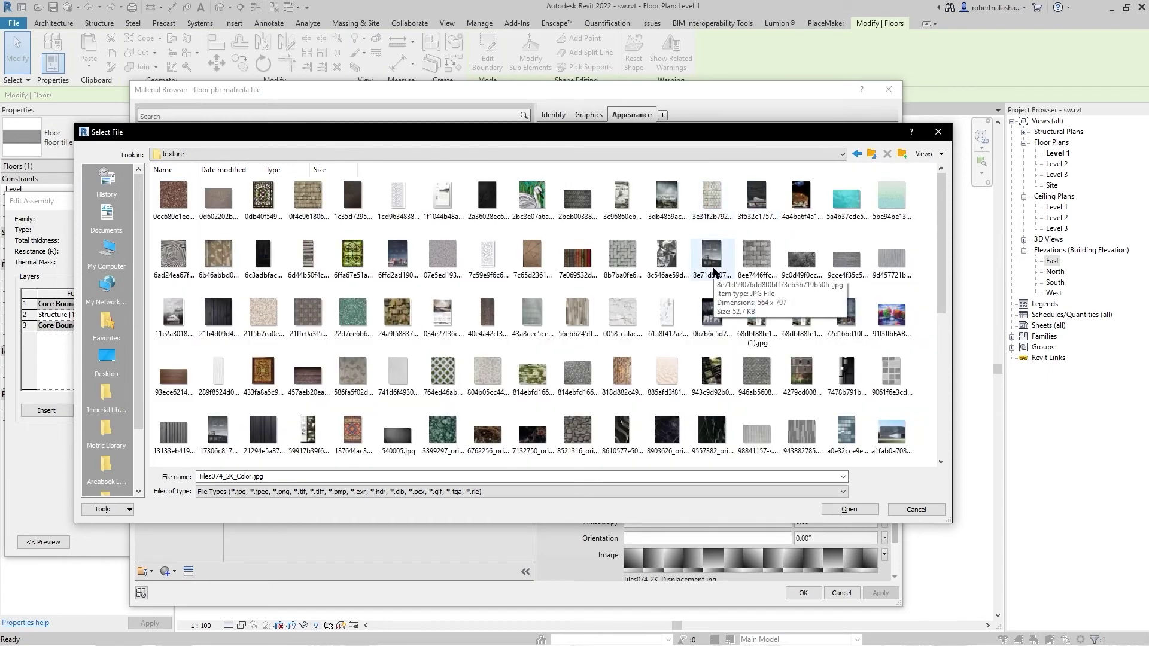
pyautogui.click(395, 373)
pyautogui.click(848, 509)
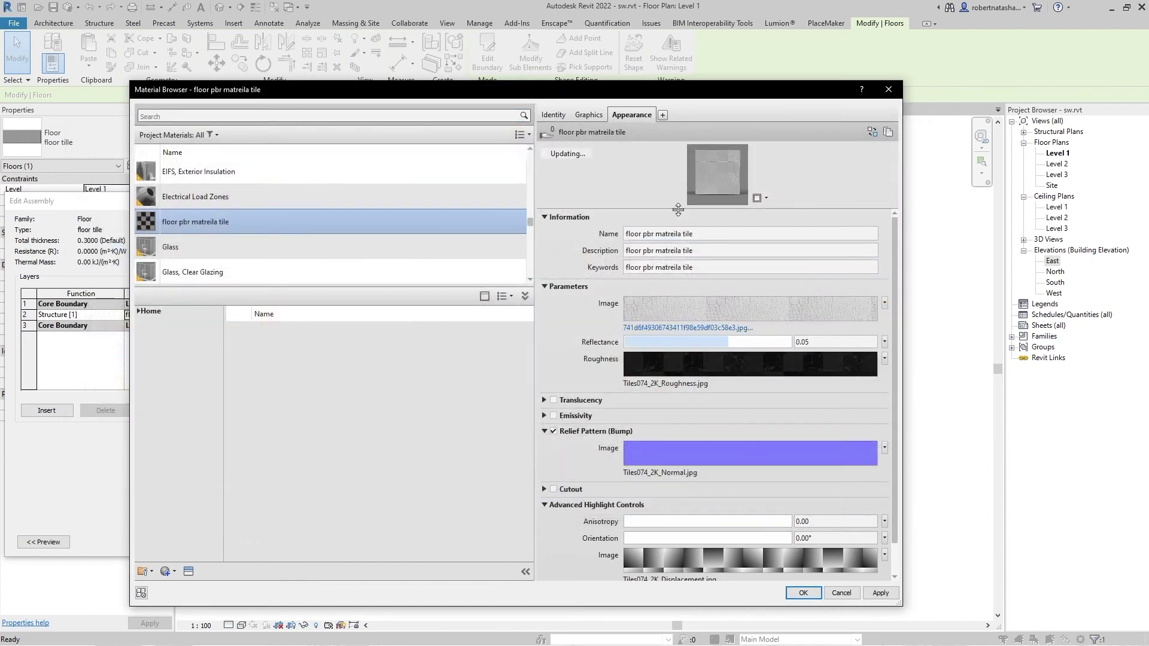
# - Enlarge the preview and load 0058-calacatta-white-marble-floor-tile-texture-seamless-hr.jpg into the material
pyautogui.moveTo(673, 209)
pyautogui.mouseDown()
pyautogui.moveTo(663, 421)
pyautogui.moveTo(662, 362)
pyautogui.mouseUp()
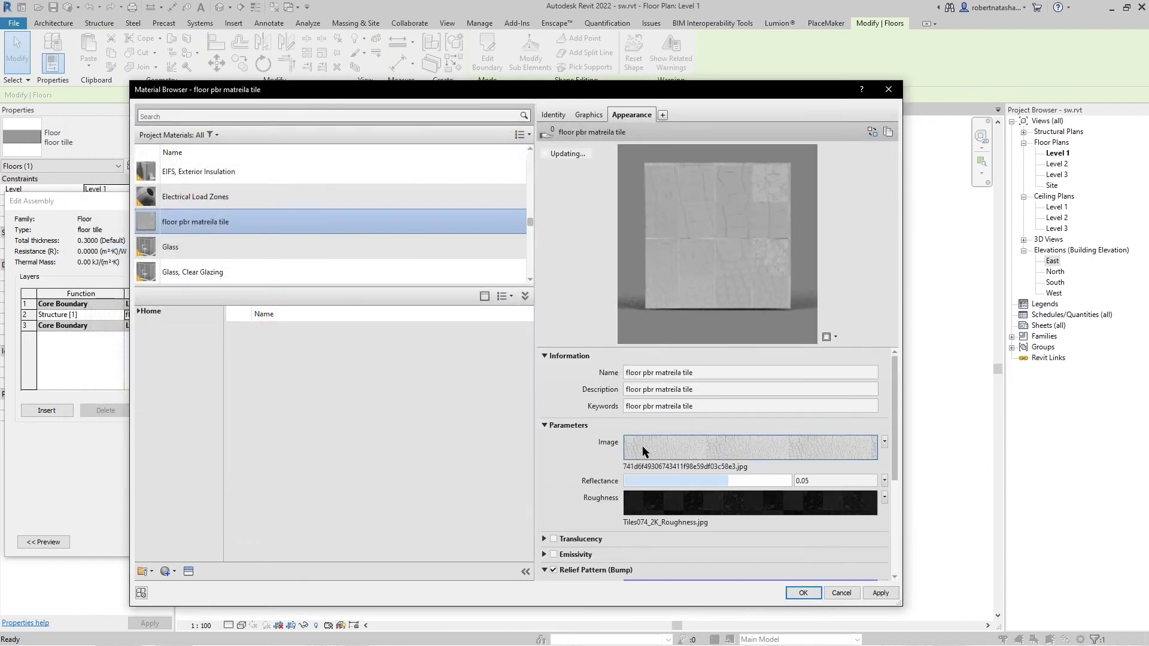
pyautogui.click(647, 470)
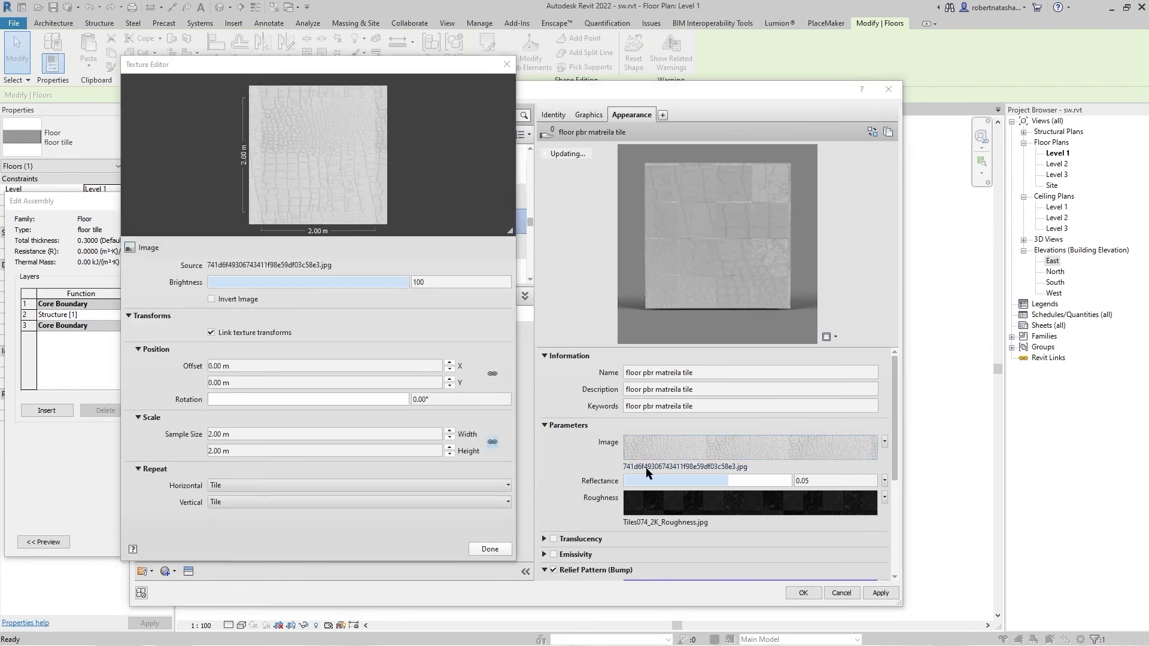
pyautogui.click(335, 150)
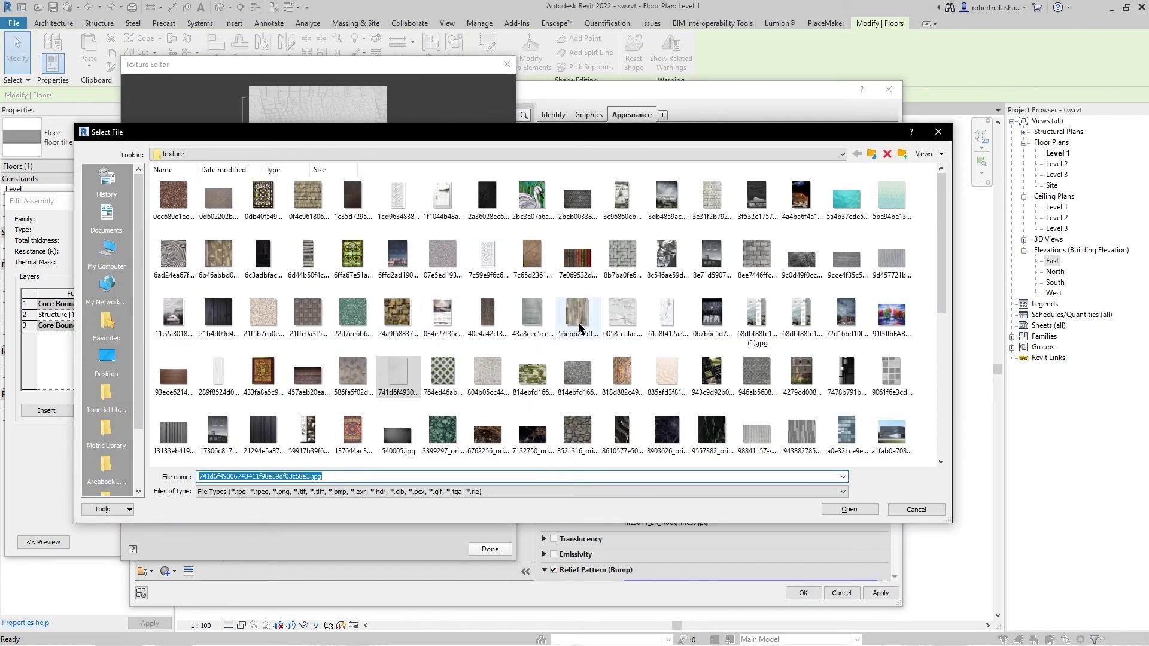
pyautogui.click(616, 323)
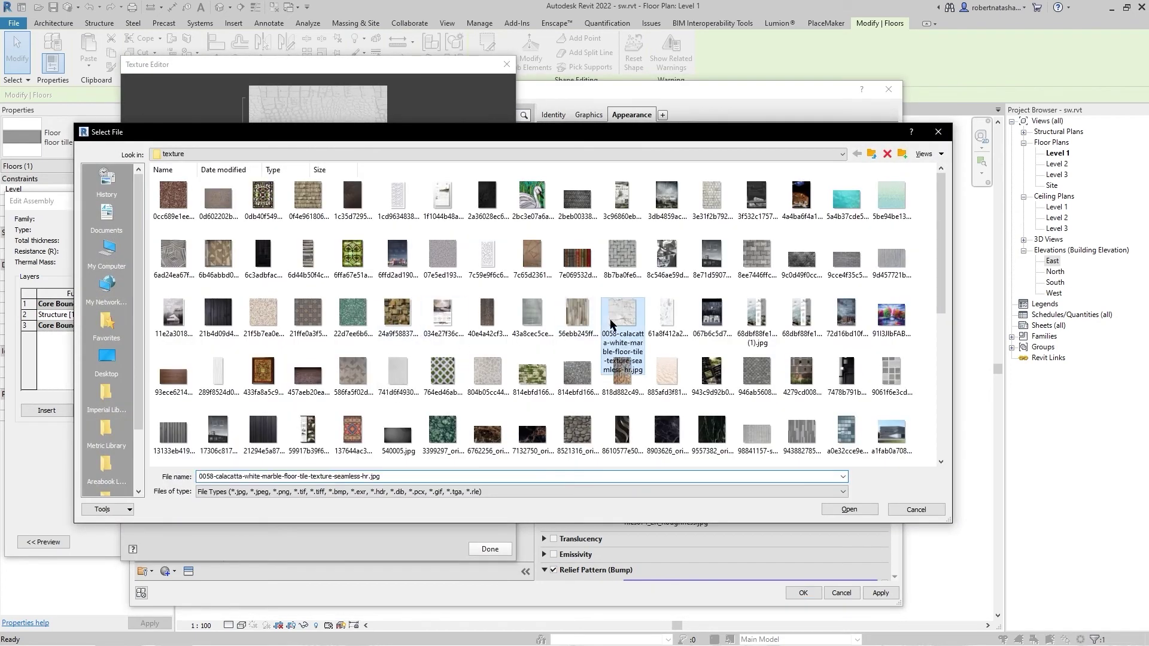
pyautogui.click(859, 507)
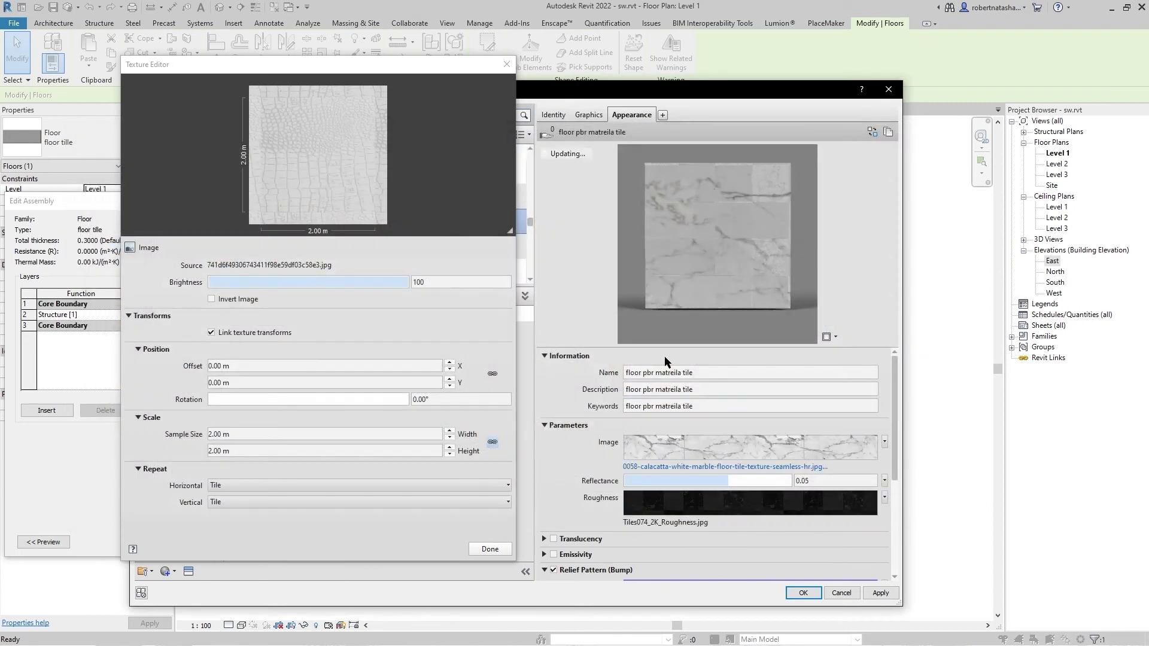
# - Use the calacatta marble image from the texture folder as the roughness map
pyautogui.click(652, 502)
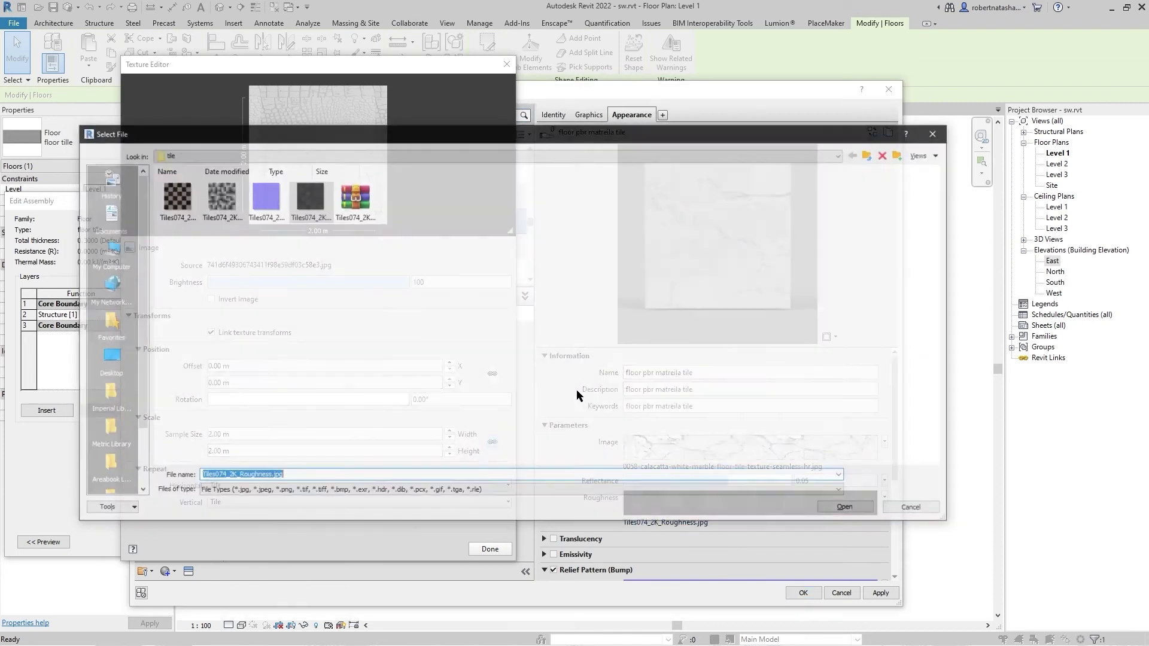
pyautogui.click(100, 370)
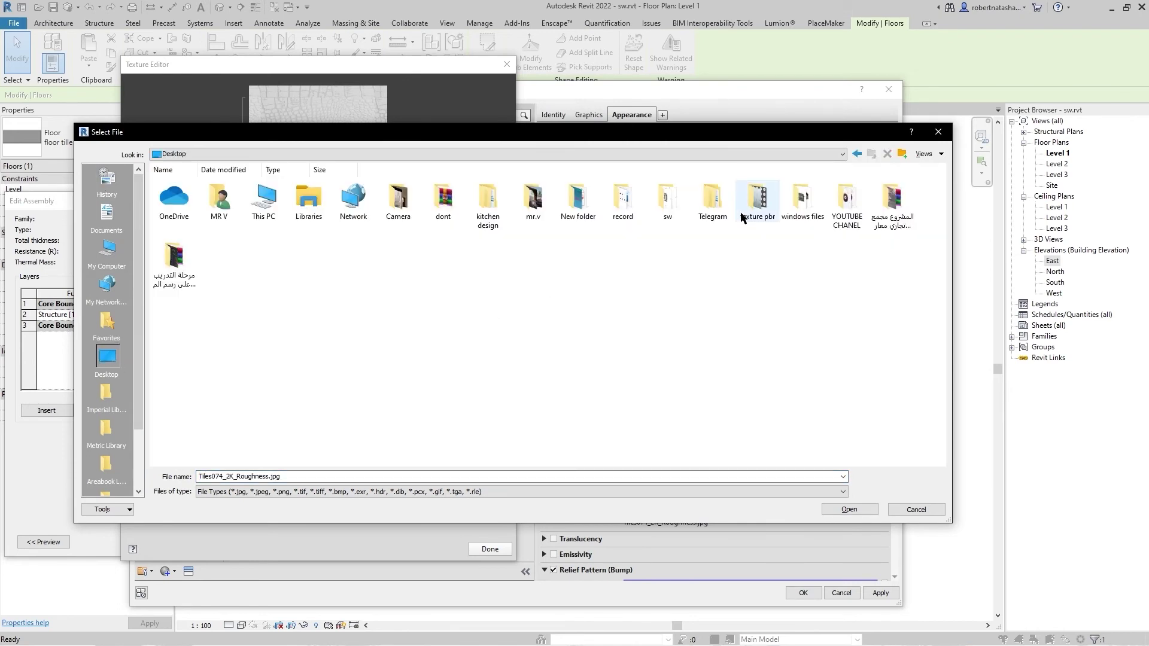
pyautogui.doubleClick(801, 201)
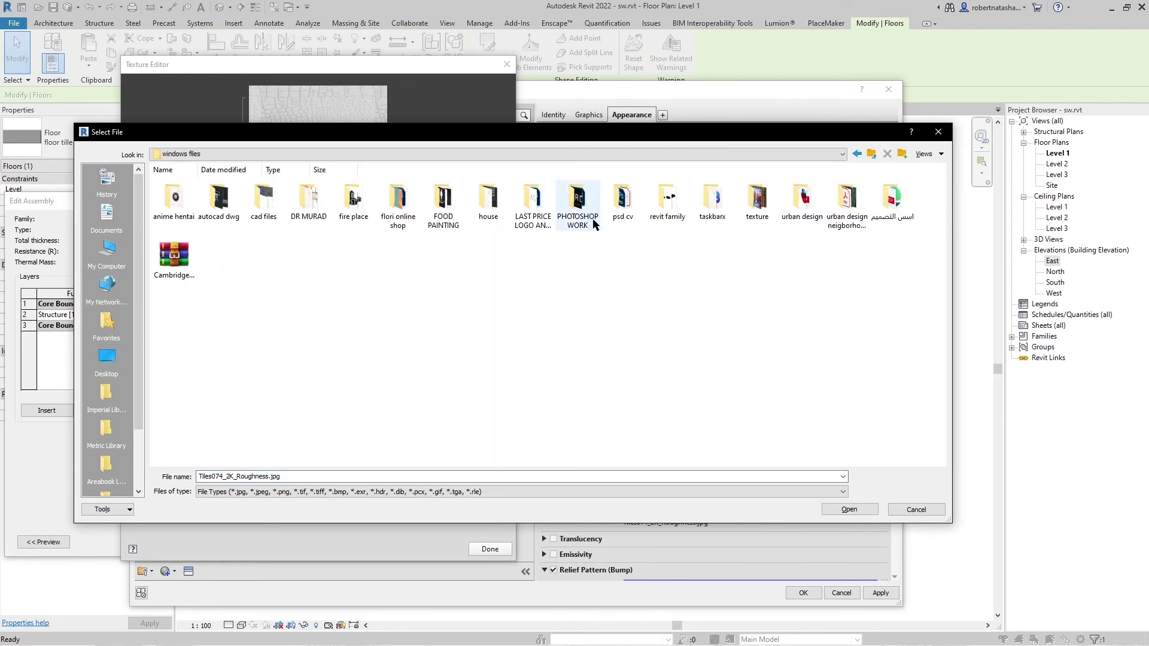
pyautogui.doubleClick(755, 203)
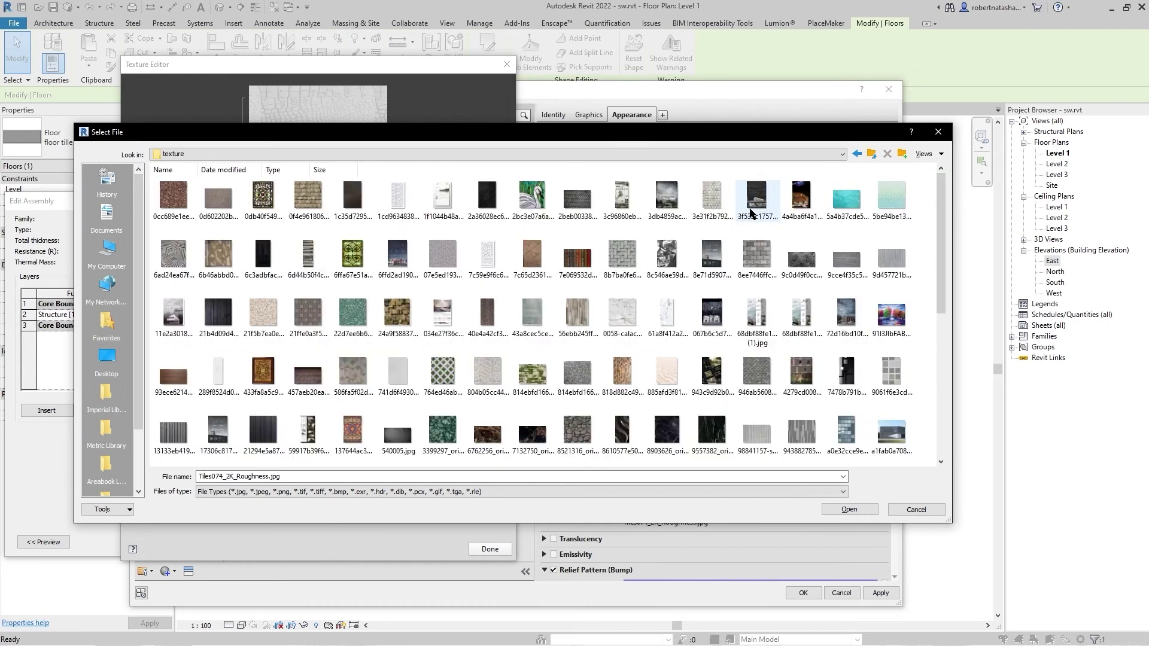
pyautogui.click(622, 317)
pyautogui.click(849, 509)
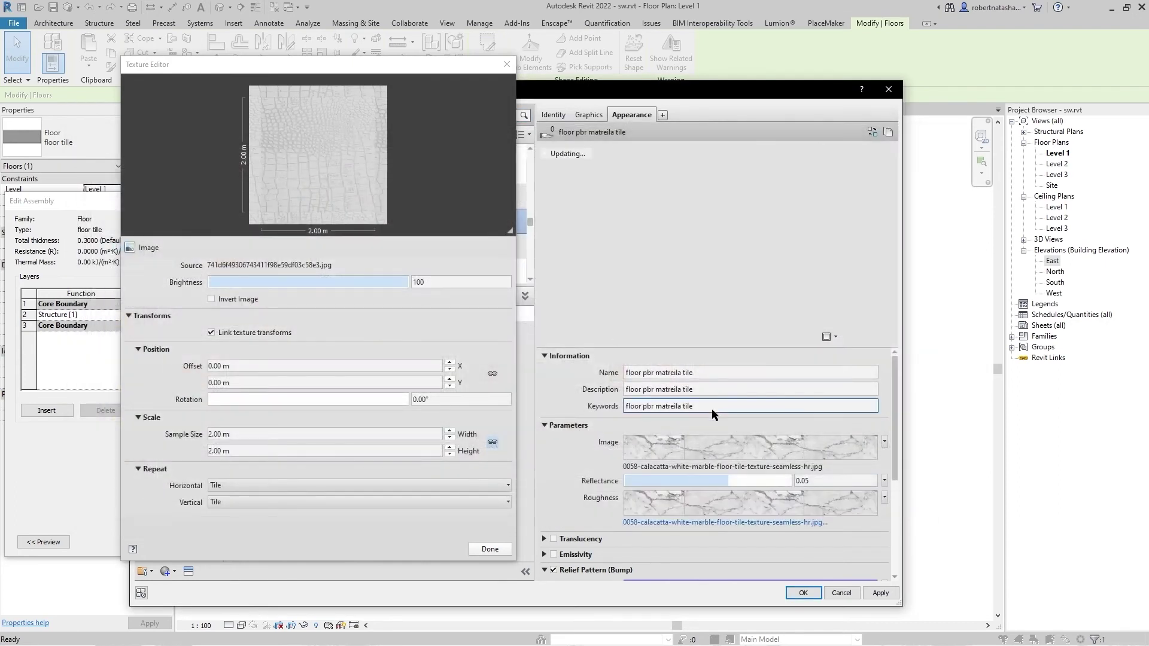
pyautogui.click(491, 548)
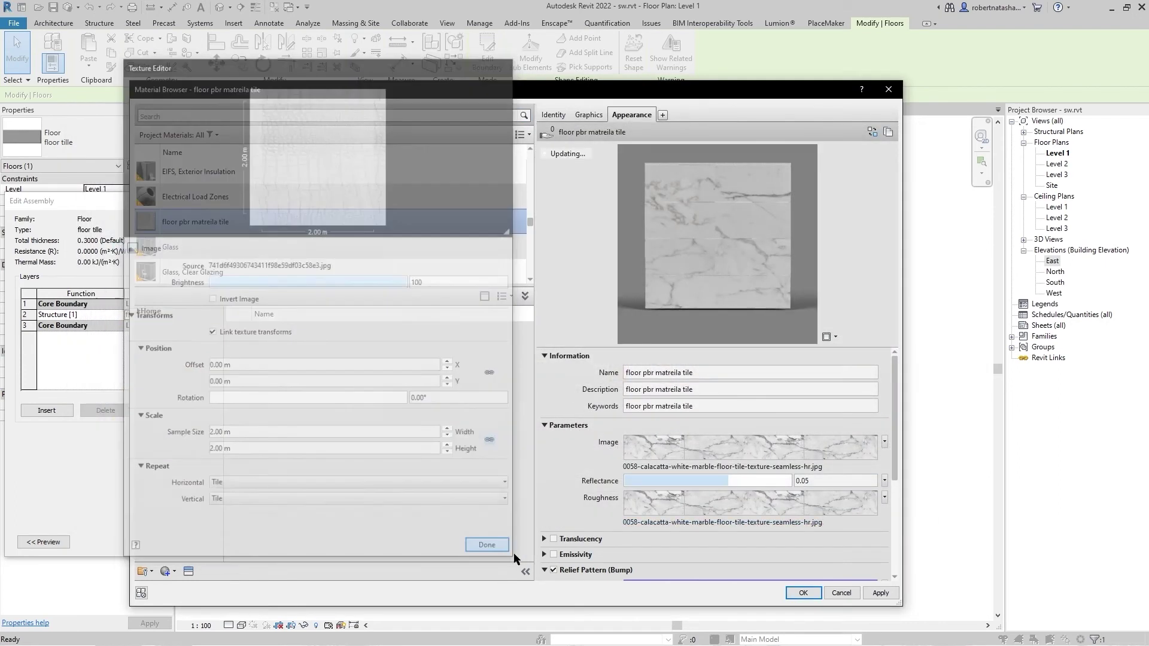
# - Turn off the material's Relief Pattern bump map
pyautogui.scroll(-1, 551, 508)
pyautogui.scroll(-1, 549, 499)
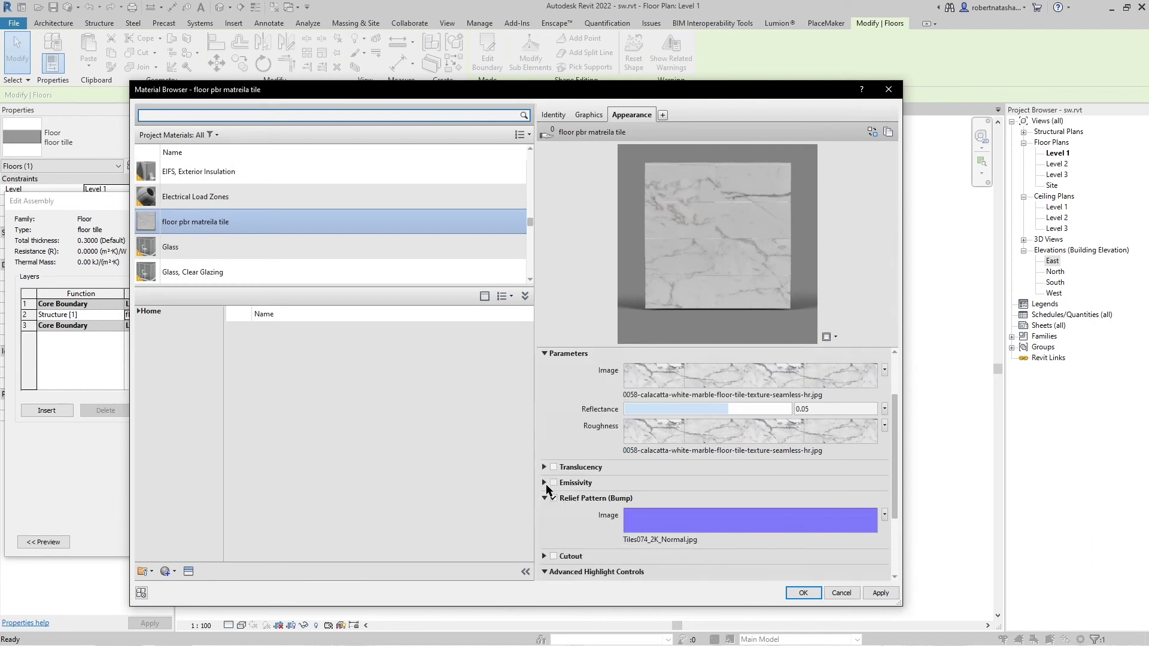
pyautogui.scroll(-2, 547, 491)
pyautogui.click(554, 427)
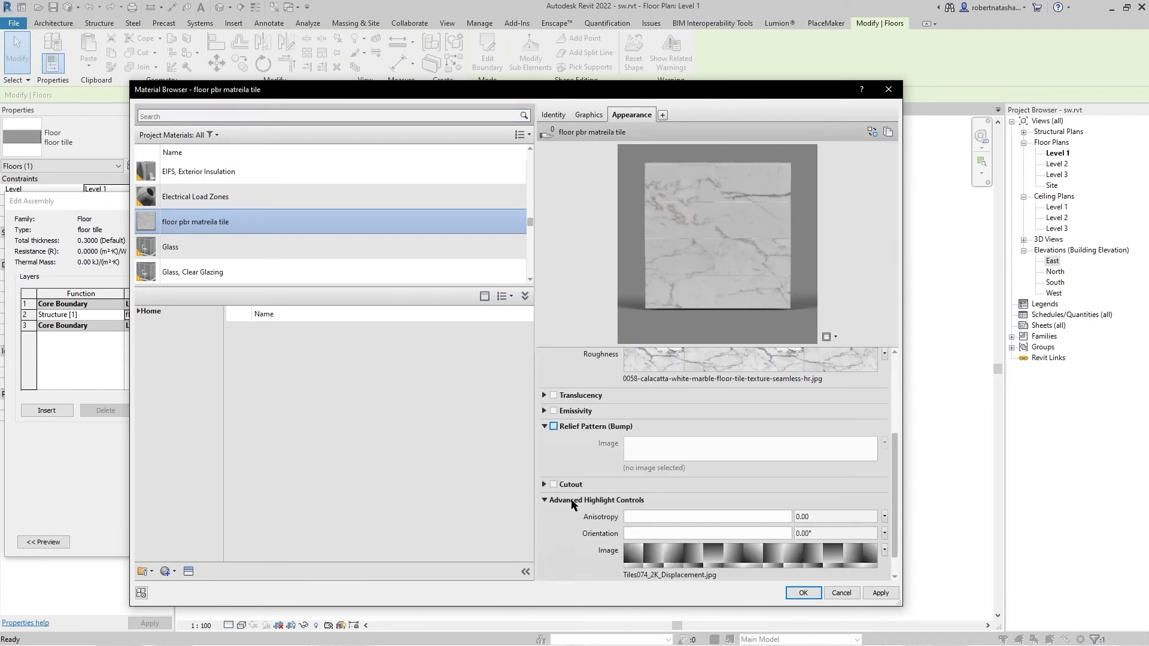
pyautogui.scroll(-1, 579, 532)
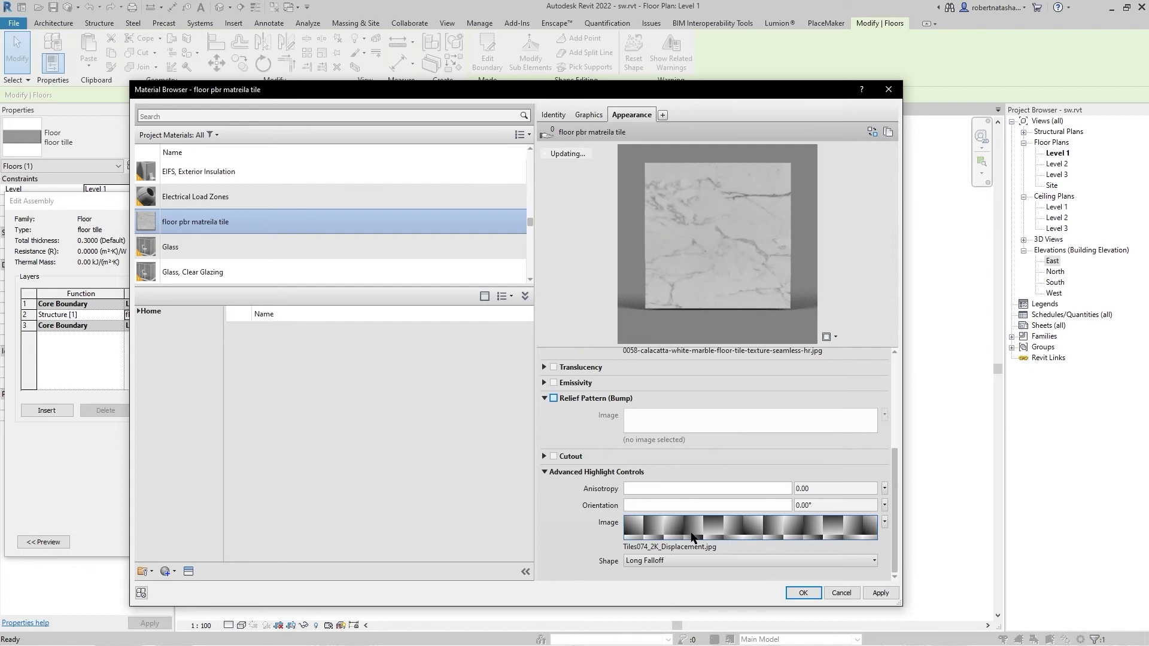
pyautogui.scroll(1, 718, 396)
pyautogui.scroll(4, 657, 426)
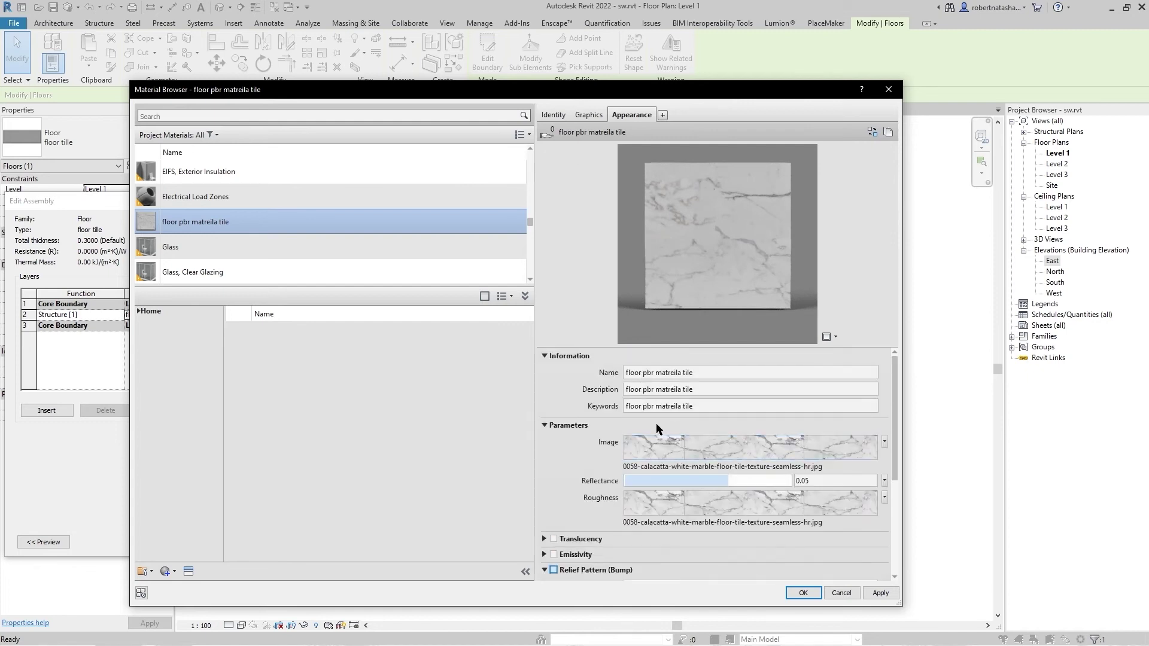
# - Accept the material, floor assembly and type property changes, then switch to Enscape
pyautogui.click(802, 592)
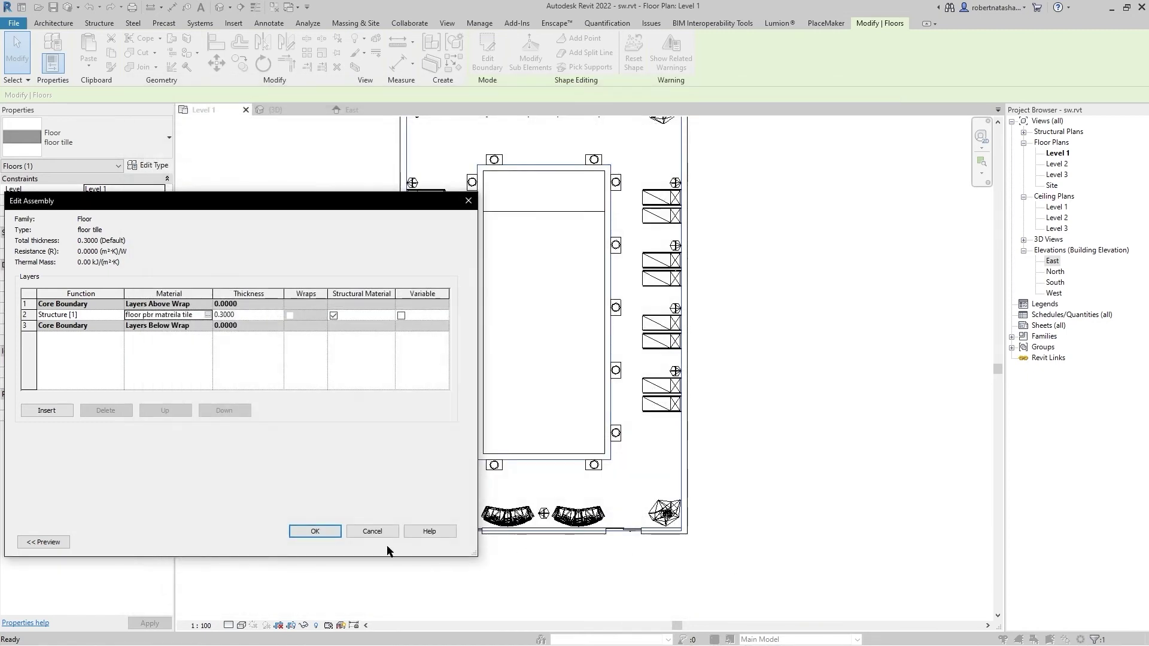
pyautogui.click(315, 531)
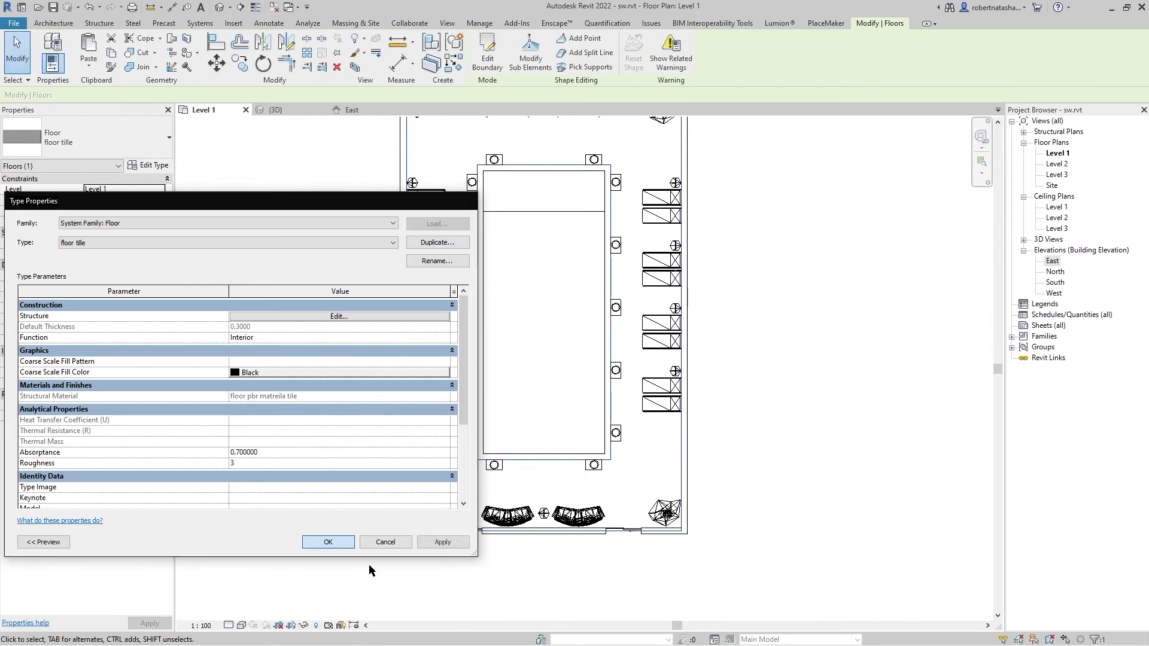
pyautogui.press('Return')
pyautogui.hotkey('alt', 'Tab')
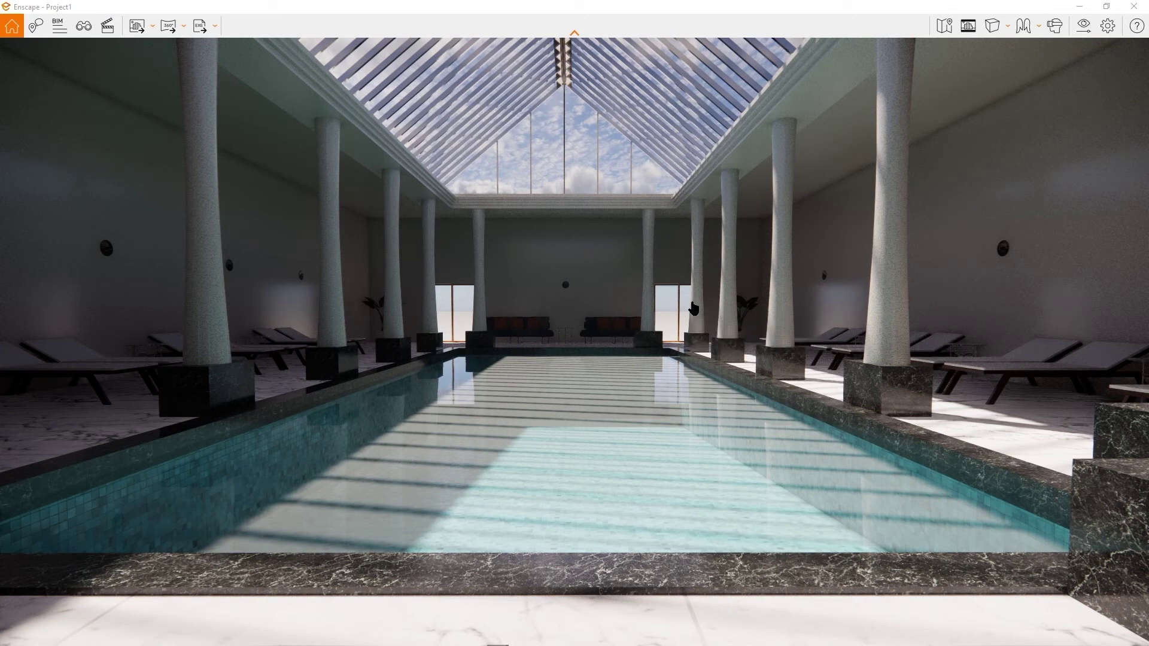
# - Open Enscape's Visual Settings with F9
pyautogui.press('F9')
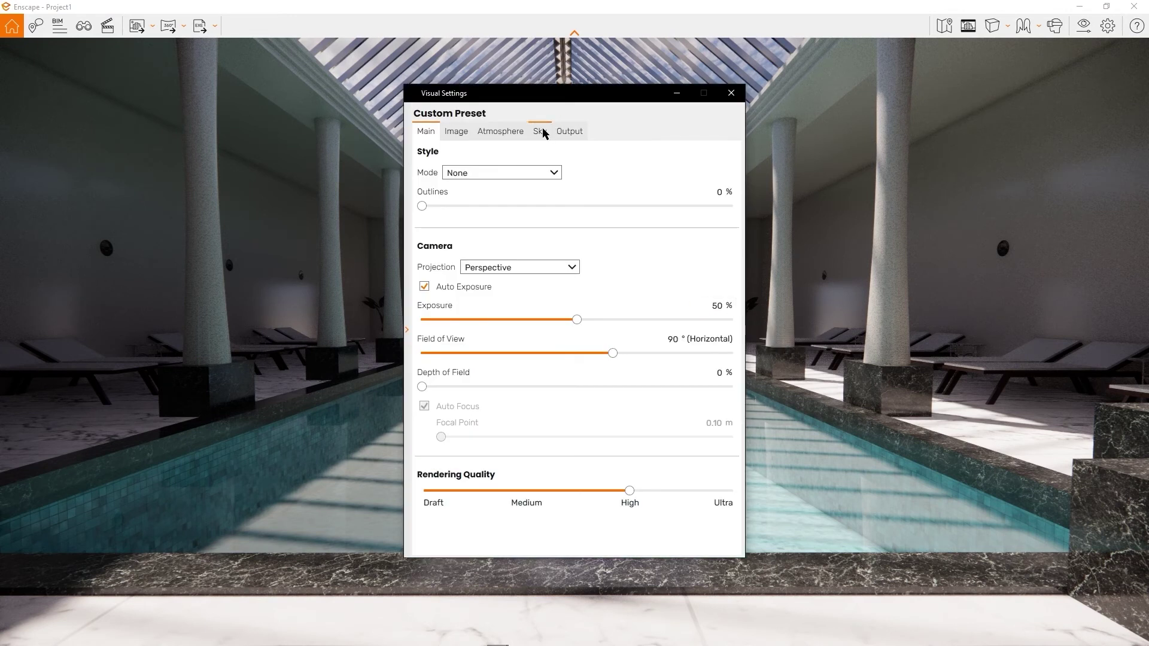
# - On the Sky tab, set cloud density 22%, variety 47% and longitude 5,888 m
pyautogui.click(542, 131)
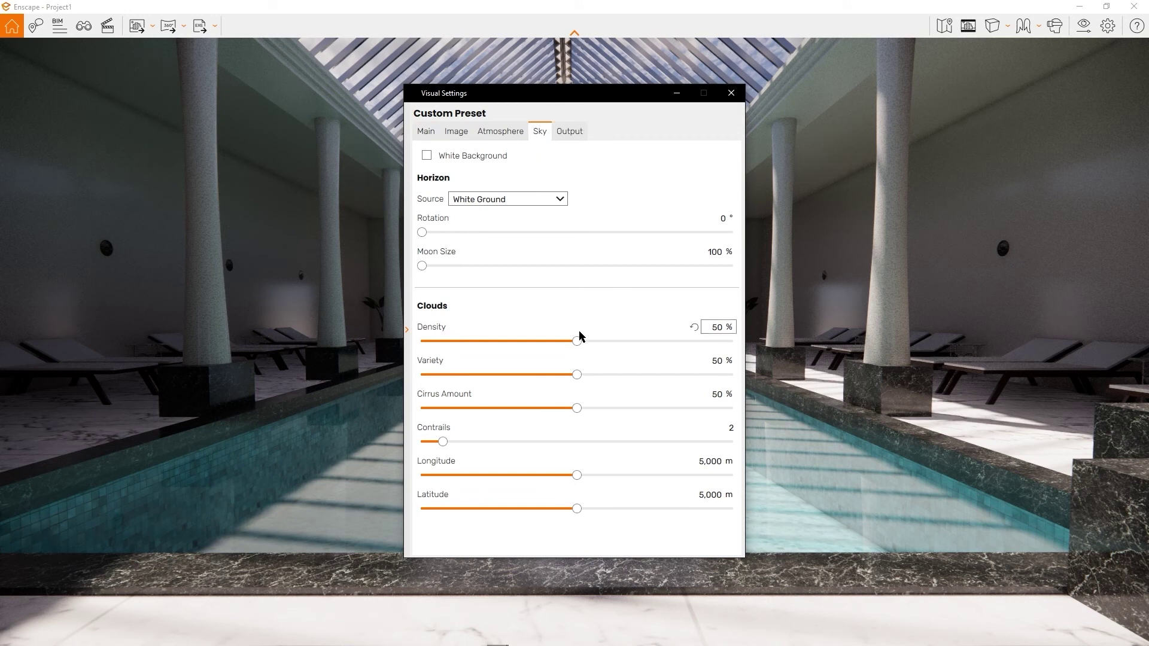
pyautogui.moveTo(576, 336); pyautogui.dragTo(549, 339)
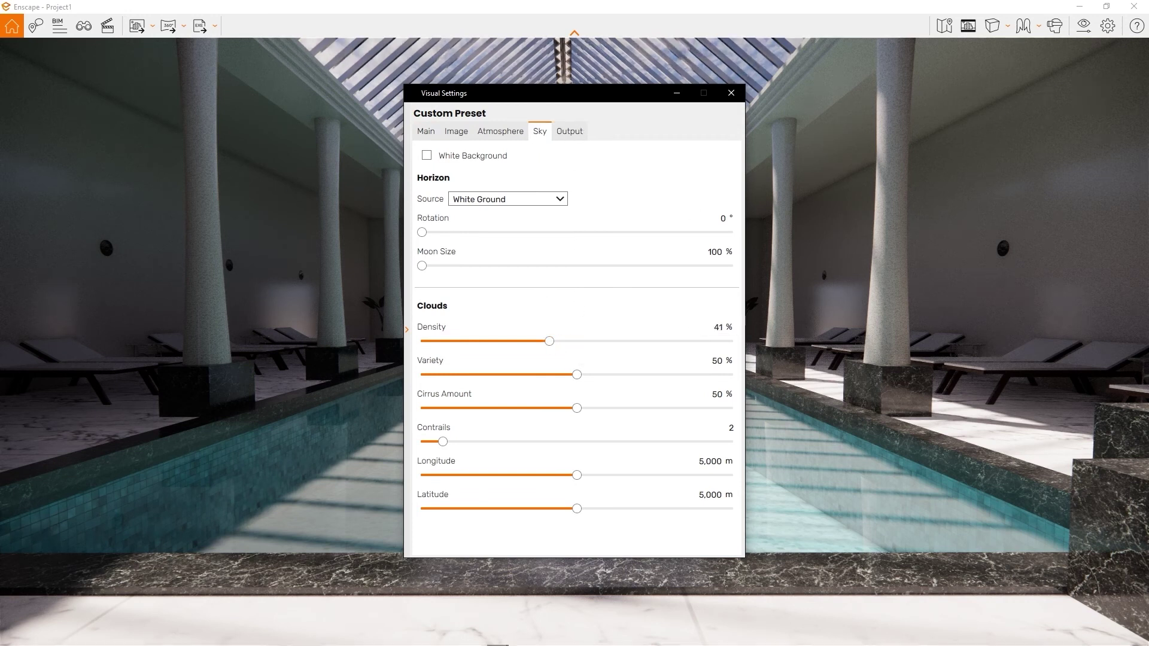
pyautogui.moveTo(543, 94); pyautogui.dragTo(184, 162)
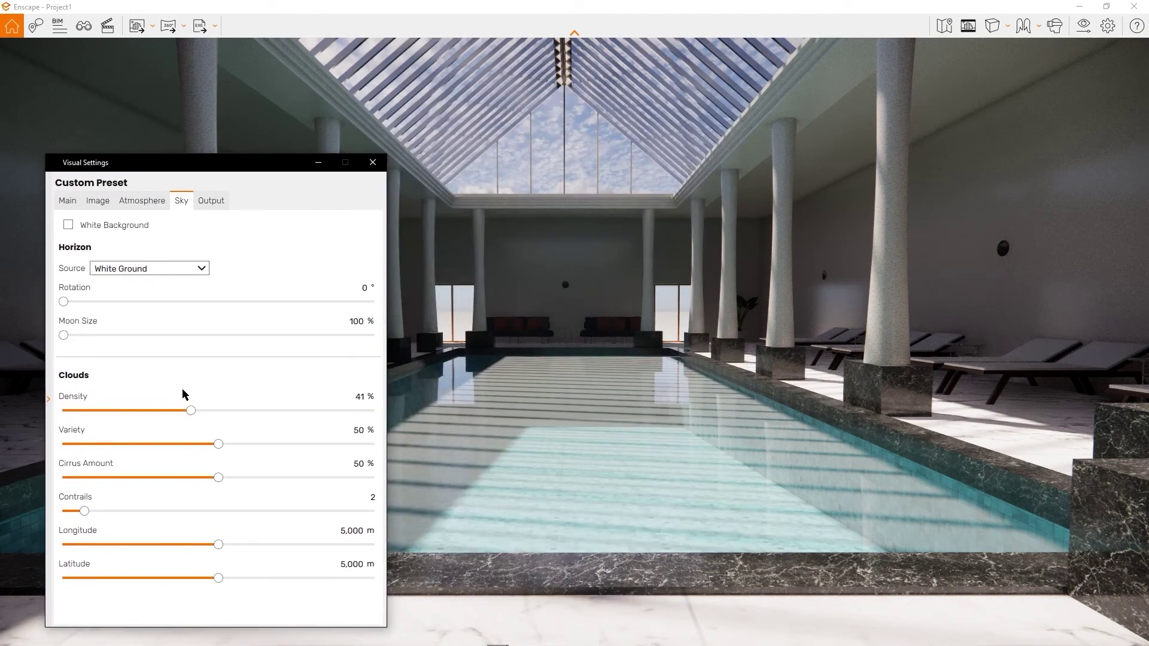
pyautogui.moveTo(168, 411)
pyautogui.mouseDown()
pyautogui.moveTo(69, 402)
pyautogui.moveTo(115, 409)
pyautogui.mouseUp()
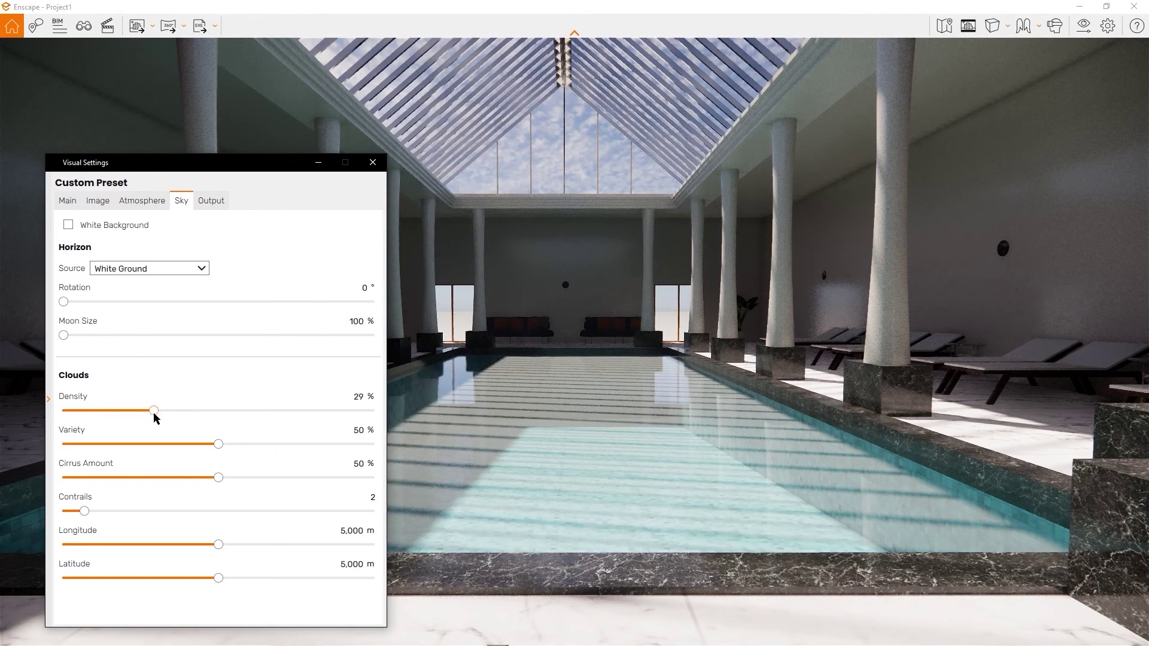
pyautogui.moveTo(217, 443); pyautogui.dragTo(151, 443)
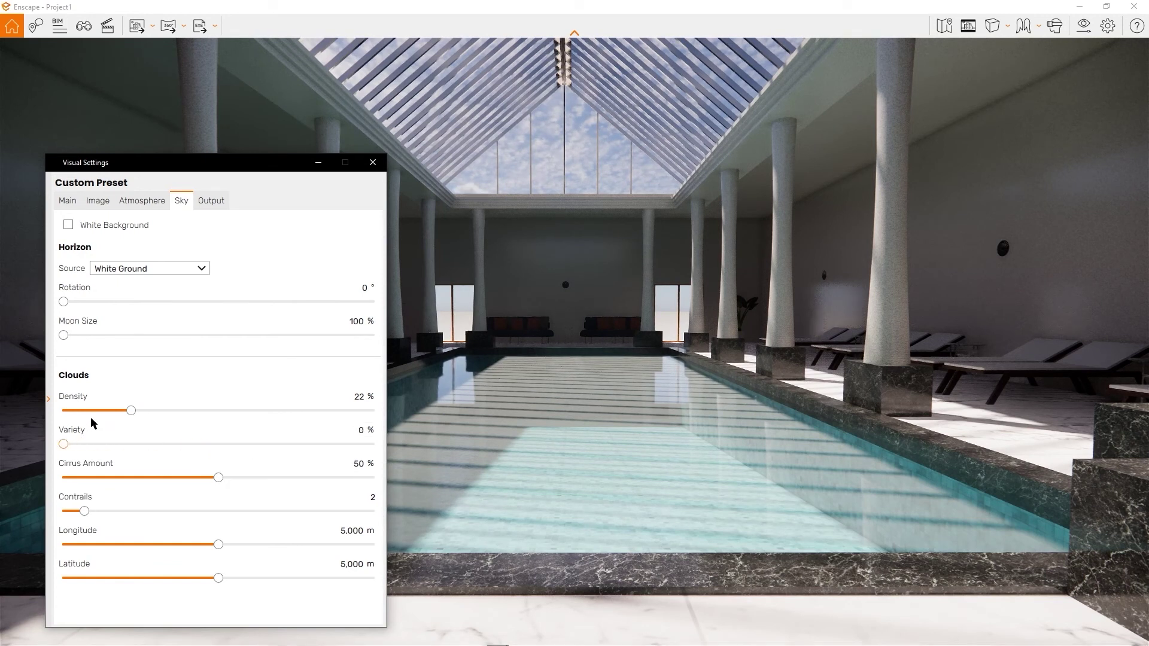
pyautogui.moveTo(64, 443)
pyautogui.mouseDown()
pyautogui.moveTo(211, 444)
pyautogui.moveTo(85, 477)
pyautogui.moveTo(269, 510)
pyautogui.moveTo(359, 511)
pyautogui.moveTo(64, 510)
pyautogui.mouseUp()
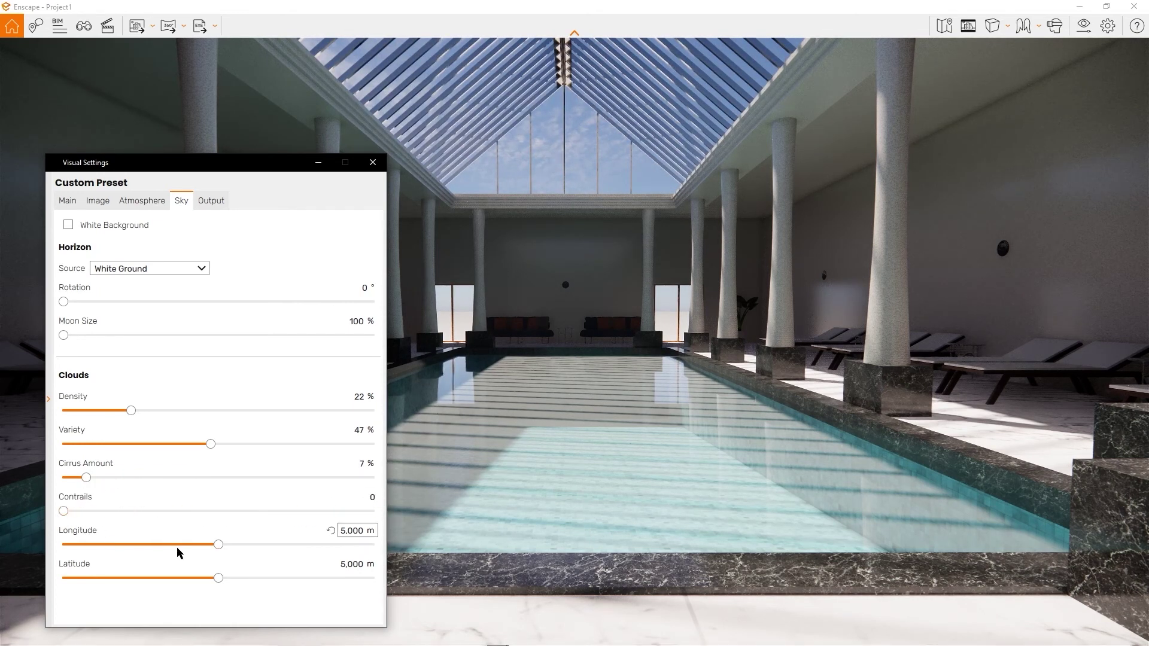
pyautogui.moveTo(219, 544)
pyautogui.mouseDown()
pyautogui.moveTo(110, 544)
pyautogui.moveTo(365, 556)
pyautogui.moveTo(243, 535)
pyautogui.mouseUp()
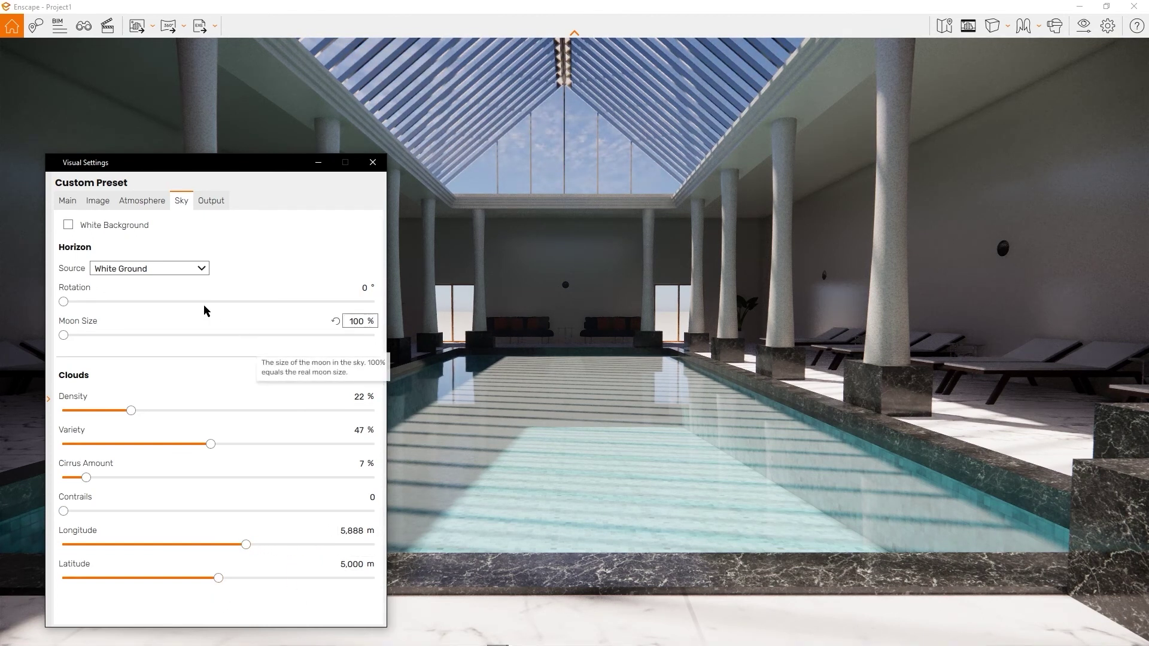
# - Set the output resolution to Ultra HD and shadow sharpness to 100%
pyautogui.click(206, 202)
pyautogui.click(160, 241)
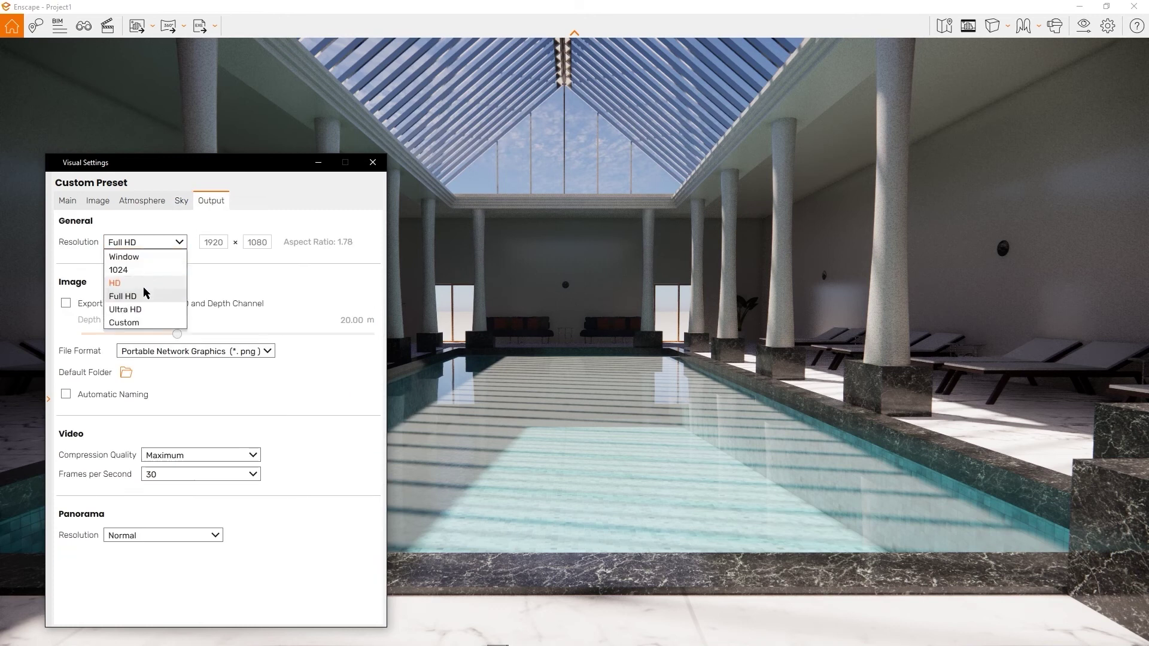
pyautogui.click(130, 308)
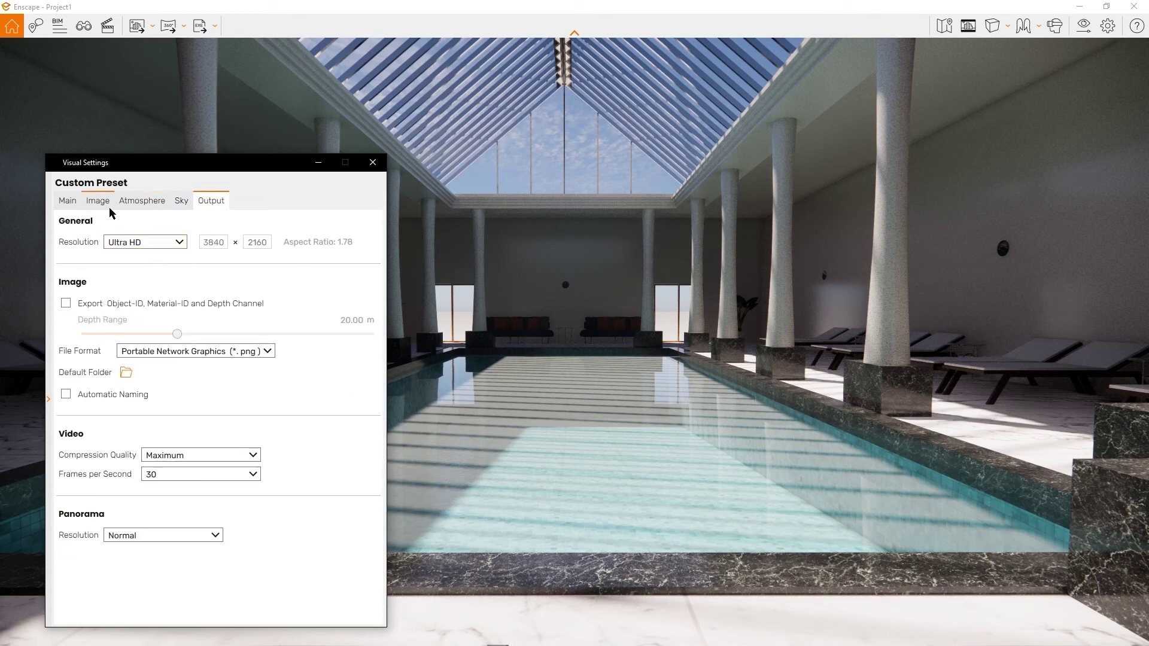
pyautogui.click(141, 202)
pyautogui.click(215, 434)
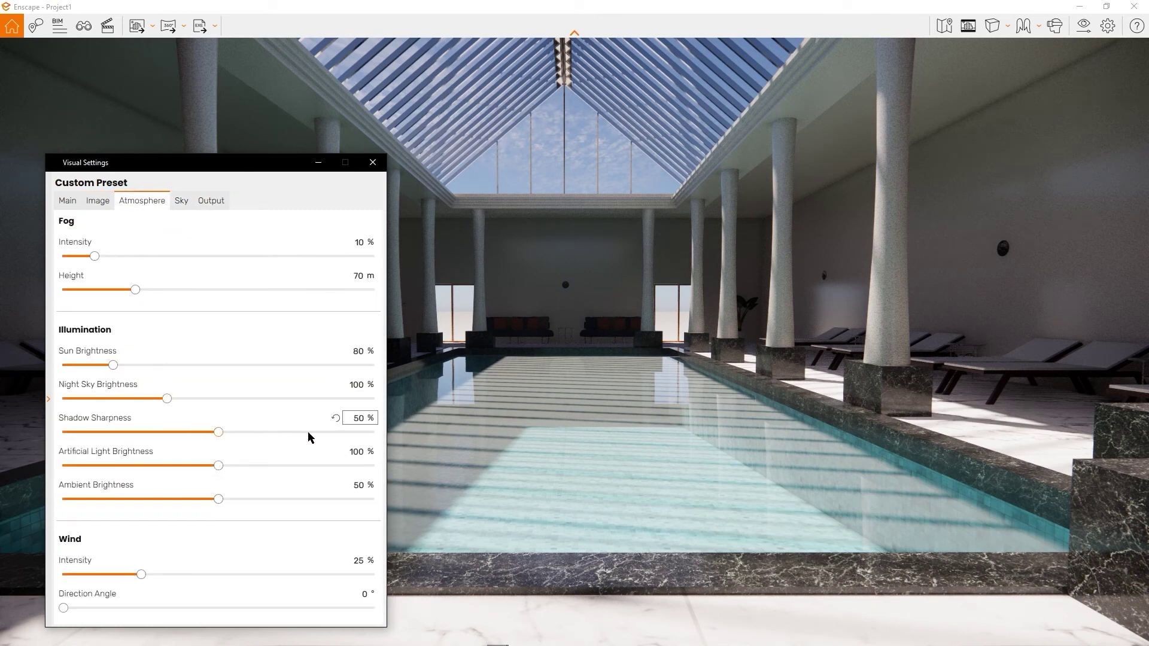
pyautogui.moveTo(218, 431); pyautogui.dragTo(385, 426)
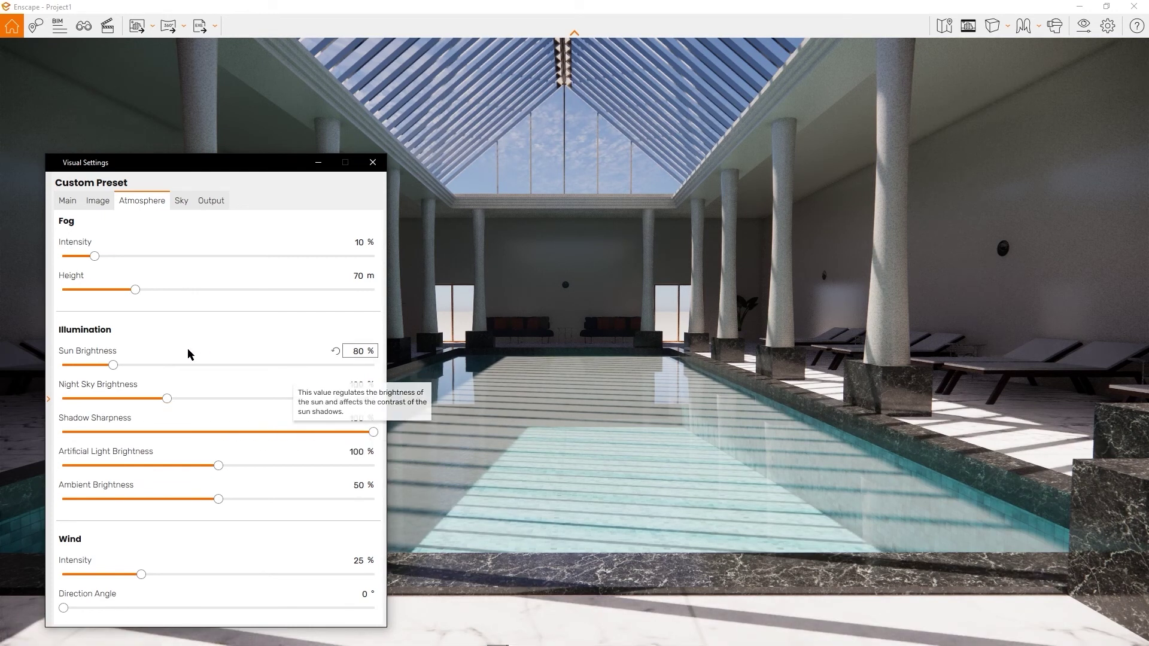
# - Set motion blur, lens flare, bloom, vignette and chromatic aberration to 0%, and show horizon options
pyautogui.click(102, 206)
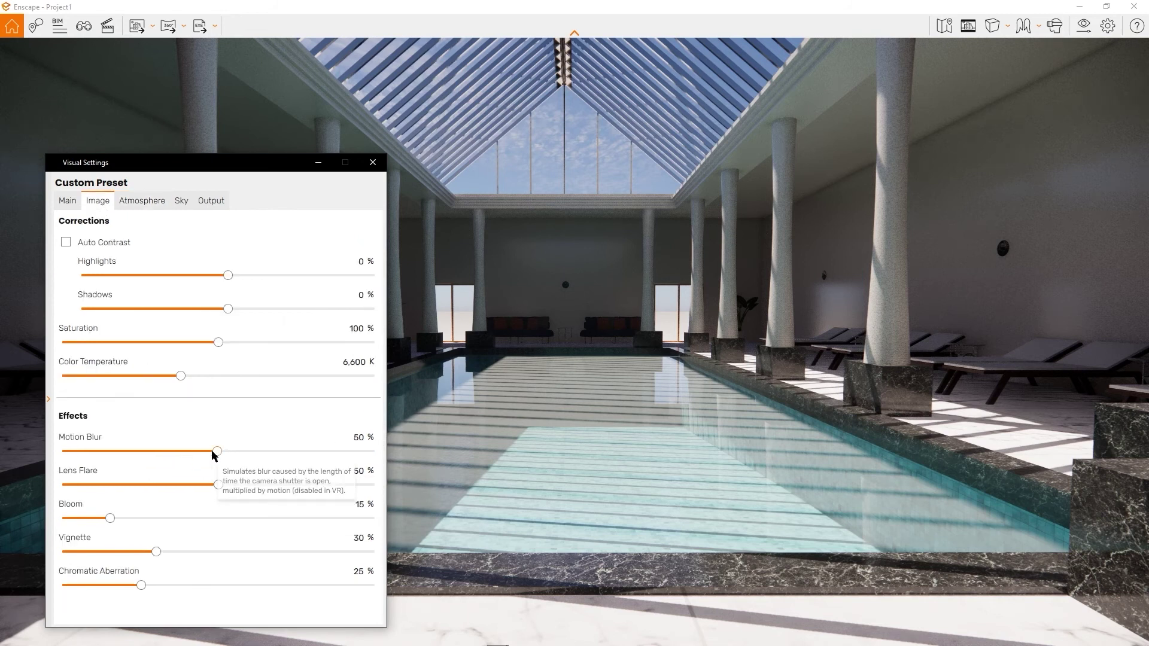
pyautogui.moveTo(218, 451); pyautogui.dragTo(11, 444)
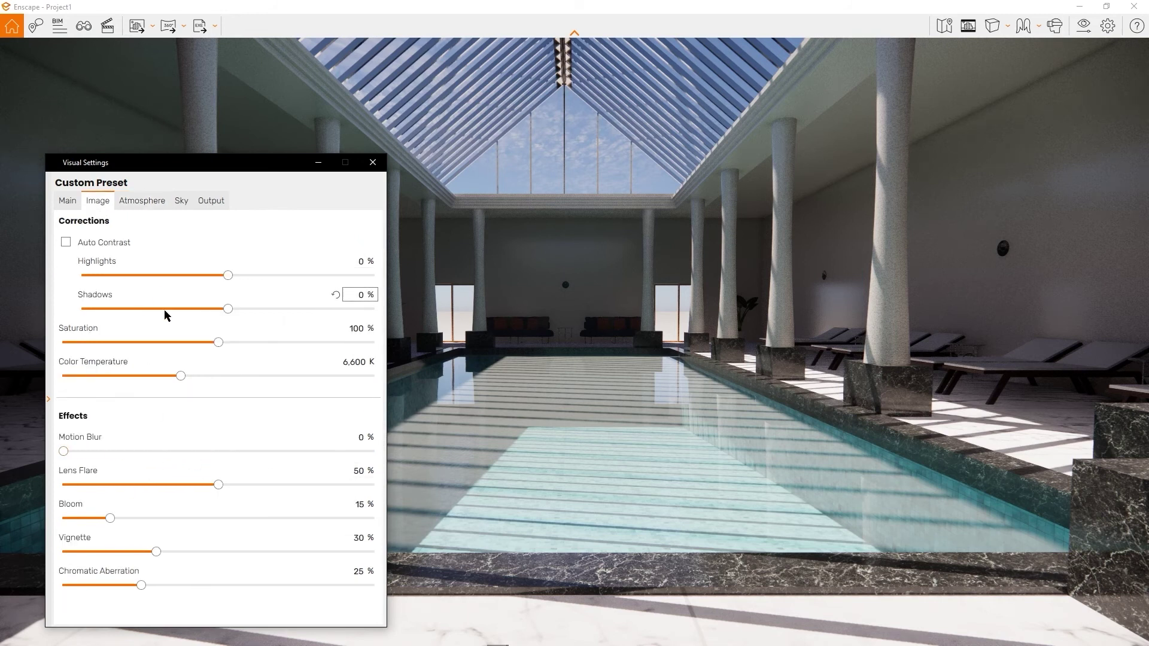
pyautogui.moveTo(219, 484); pyautogui.dragTo(57, 484)
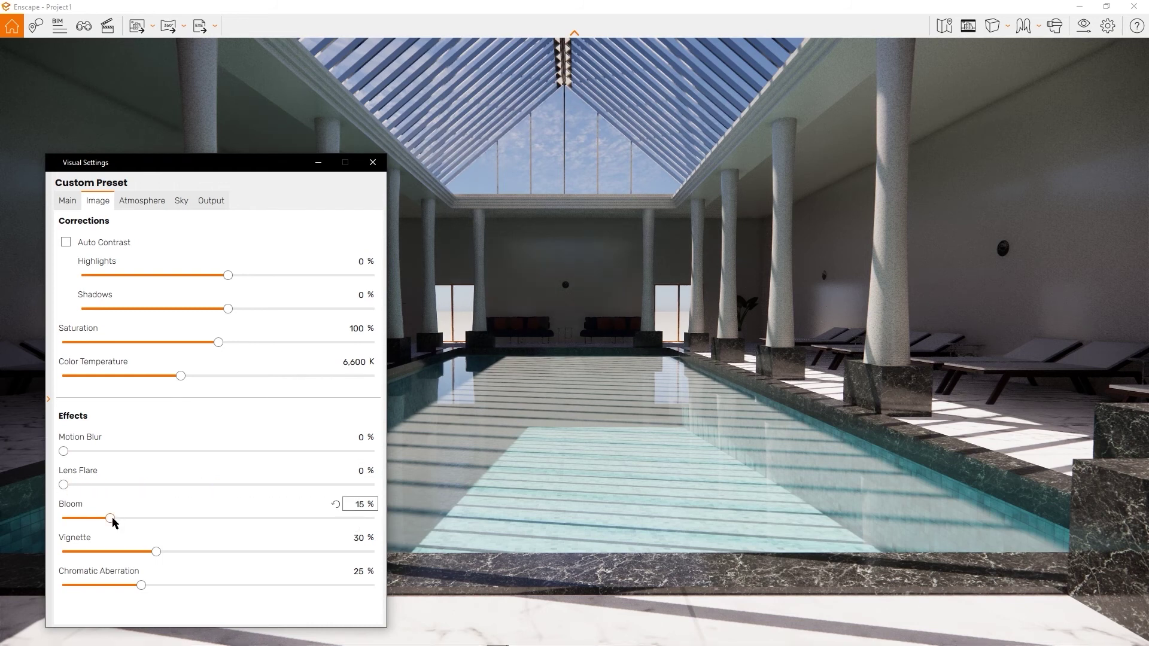
pyautogui.moveTo(111, 518); pyautogui.dragTo(56, 519)
pyautogui.moveTo(156, 551); pyautogui.dragTo(84, 552)
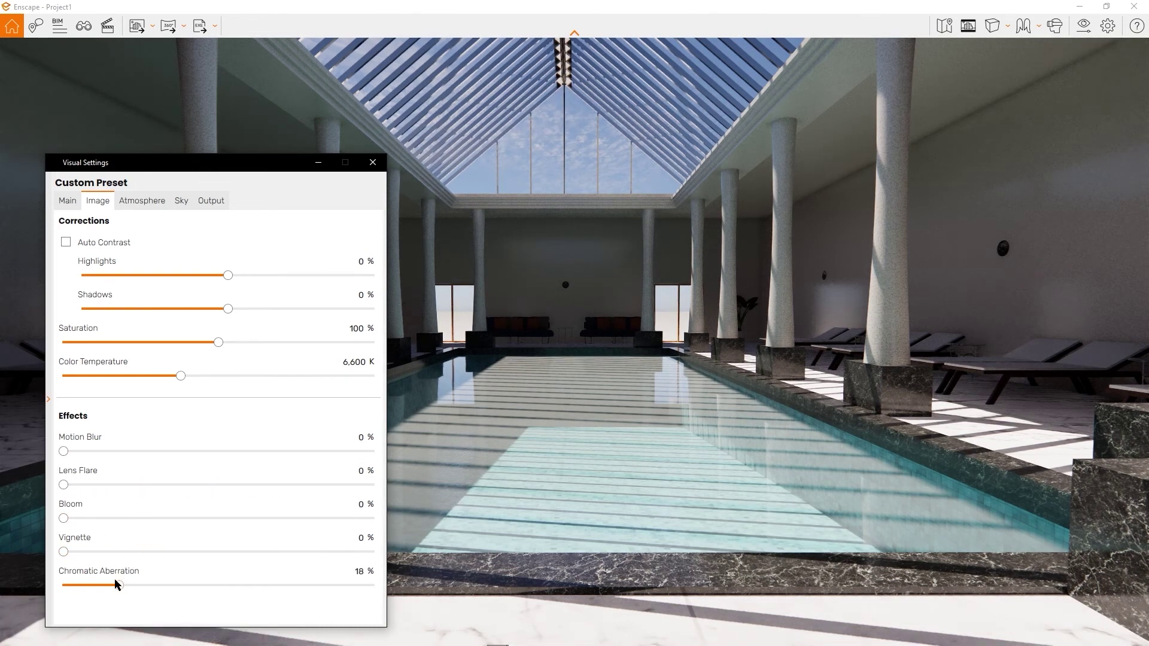
pyautogui.moveTo(142, 586); pyautogui.dragTo(59, 586)
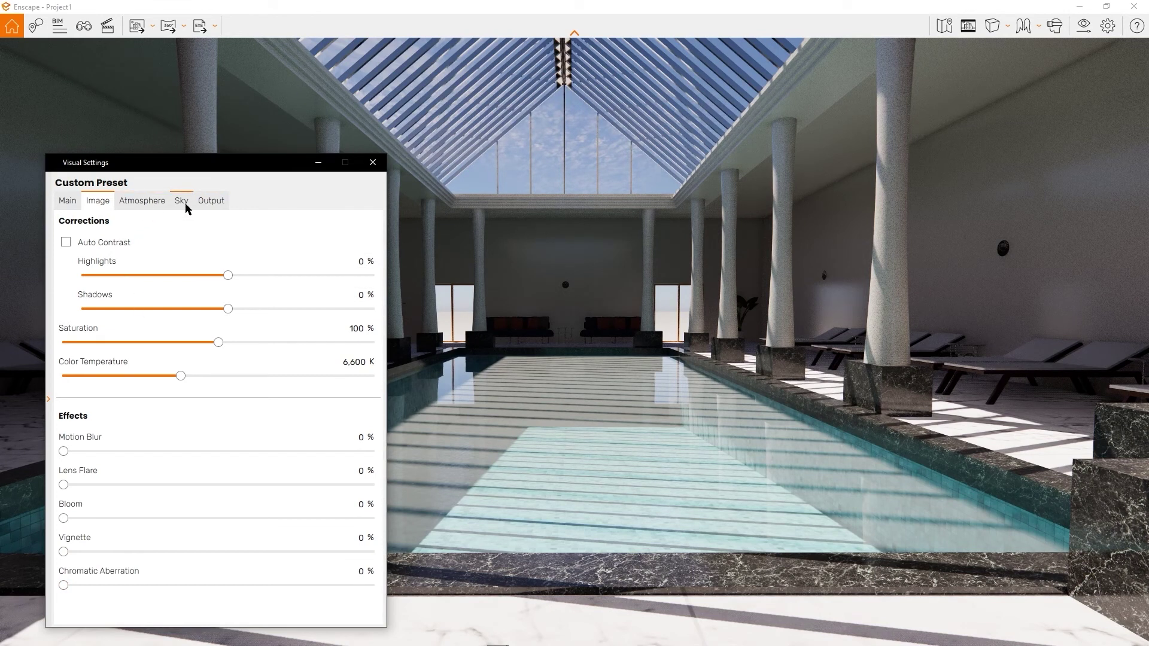
pyautogui.click(184, 203)
pyautogui.click(138, 273)
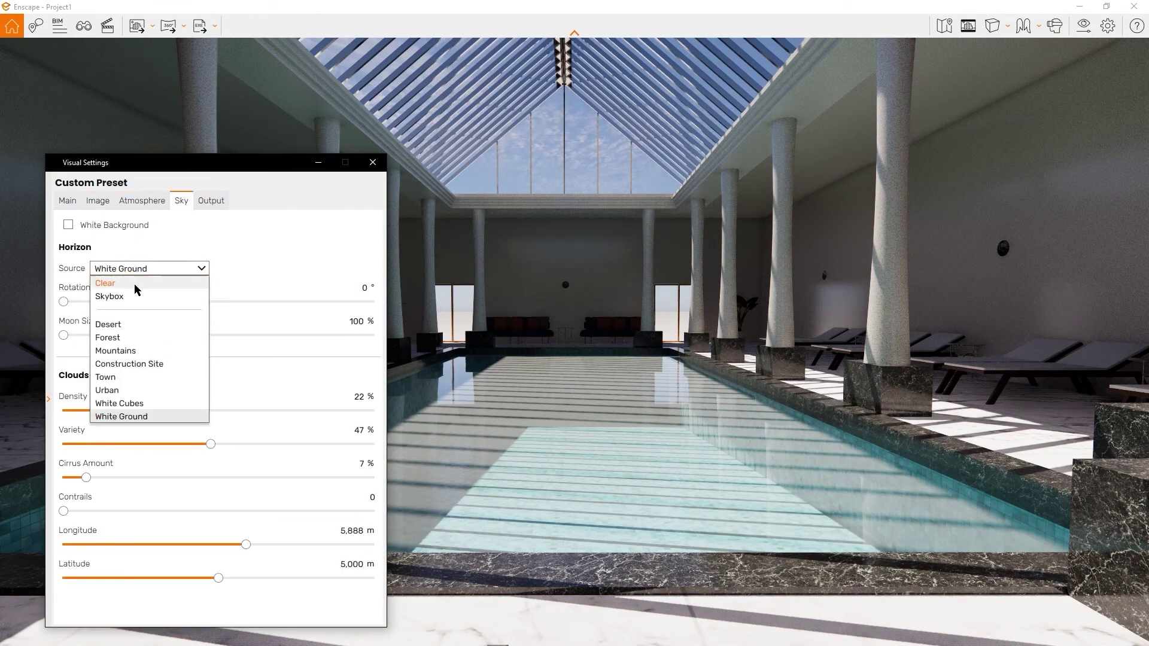
# - Use a Mountains horizon, Ultra rendering quality and an 88° field of view
pyautogui.click(135, 344)
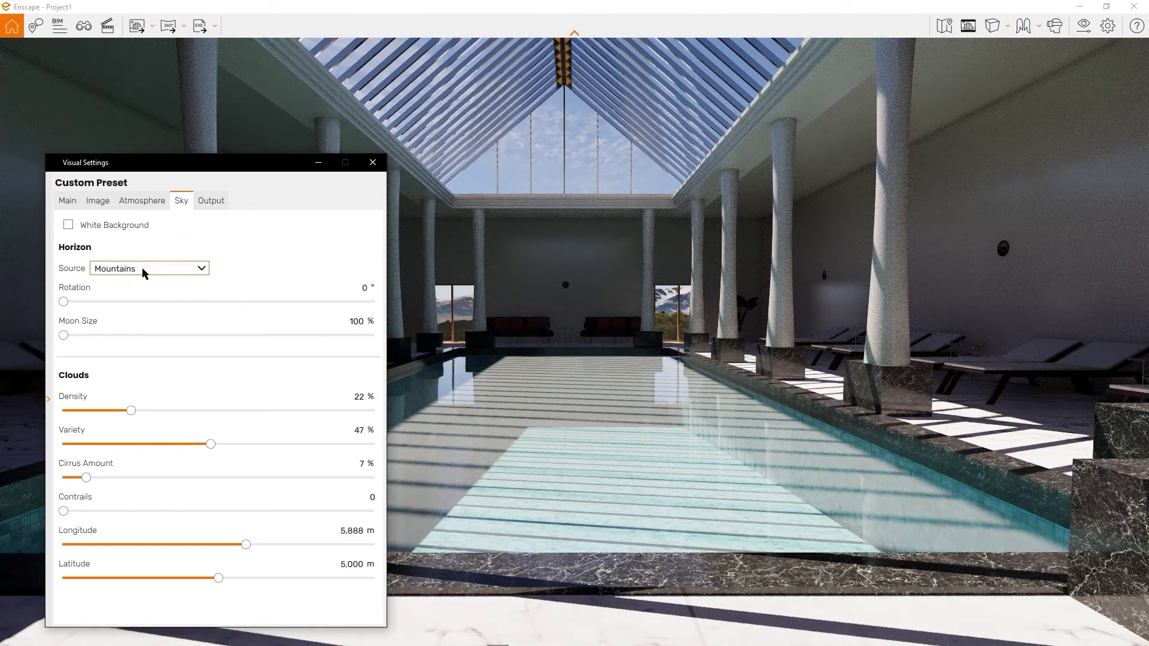
pyautogui.click(108, 206)
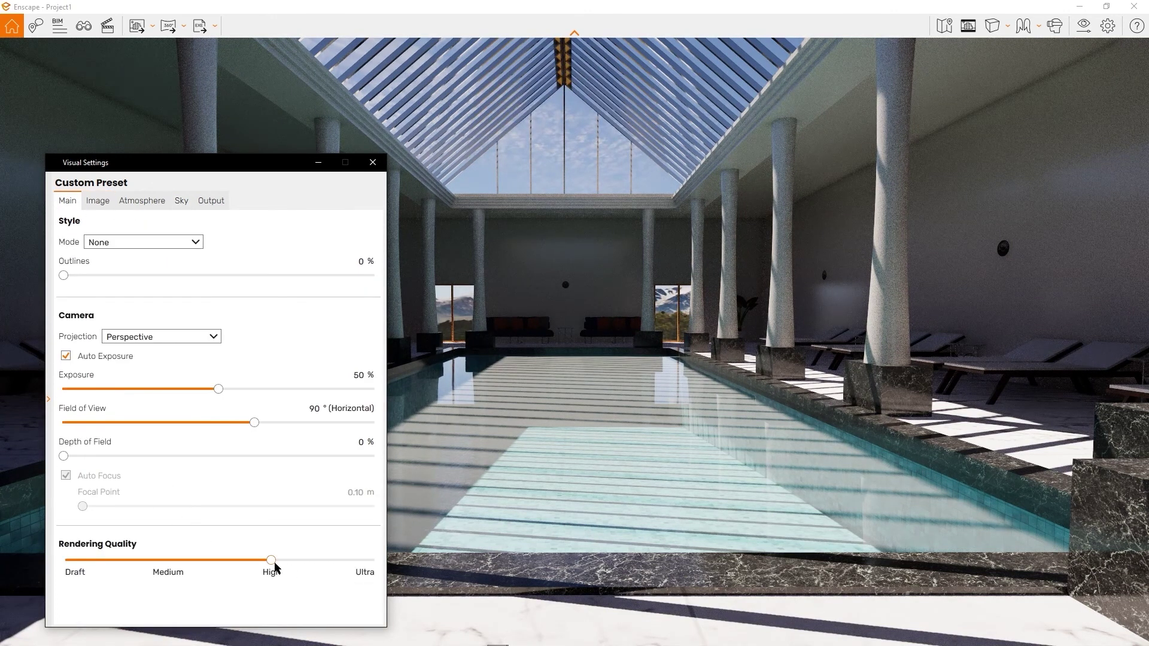
pyautogui.moveTo(274, 563); pyautogui.dragTo(386, 561)
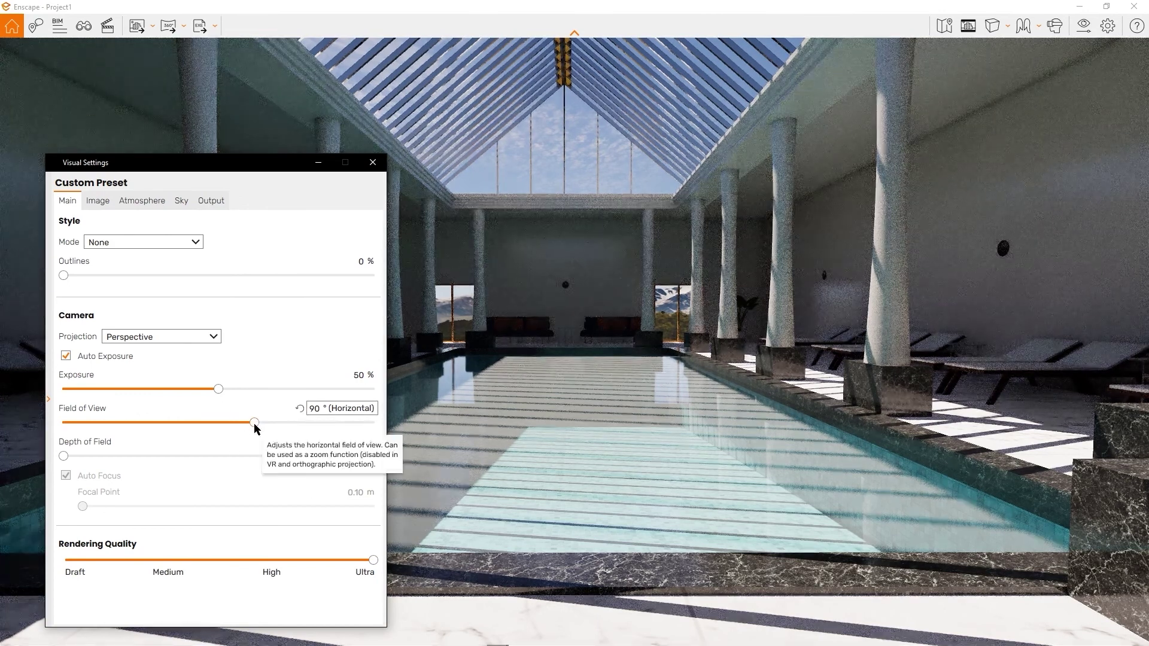
pyautogui.moveTo(254, 422)
pyautogui.mouseDown()
pyautogui.moveTo(214, 423)
pyautogui.moveTo(264, 427)
pyautogui.moveTo(252, 423)
pyautogui.mouseUp()
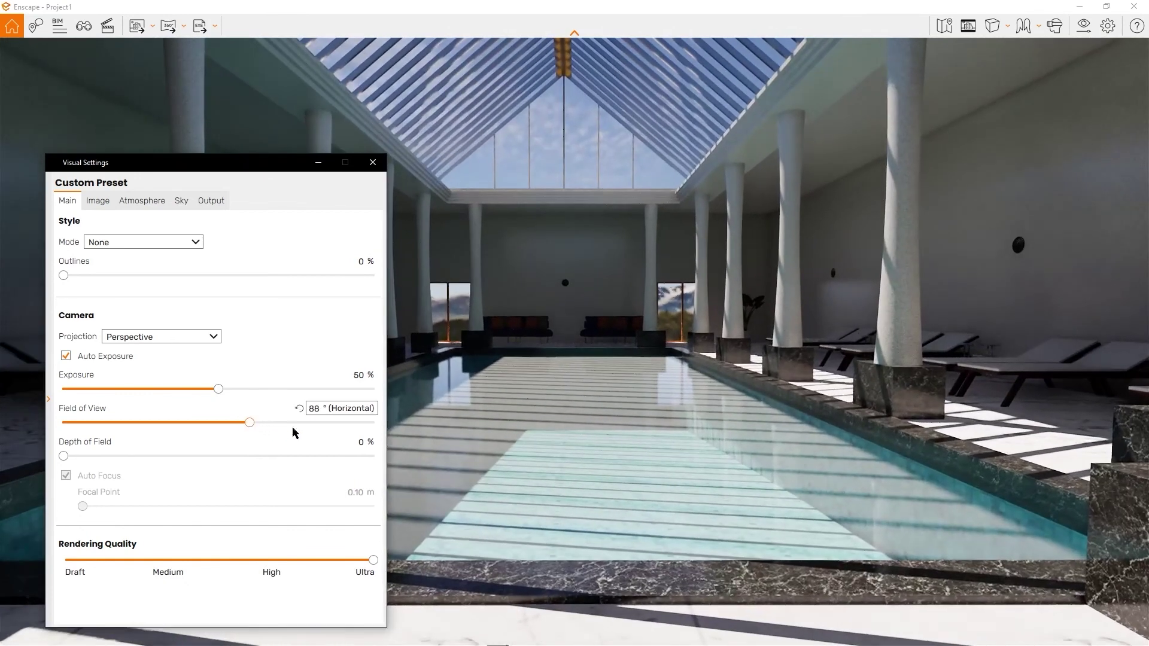
pyautogui.scroll(5, 596, 461)
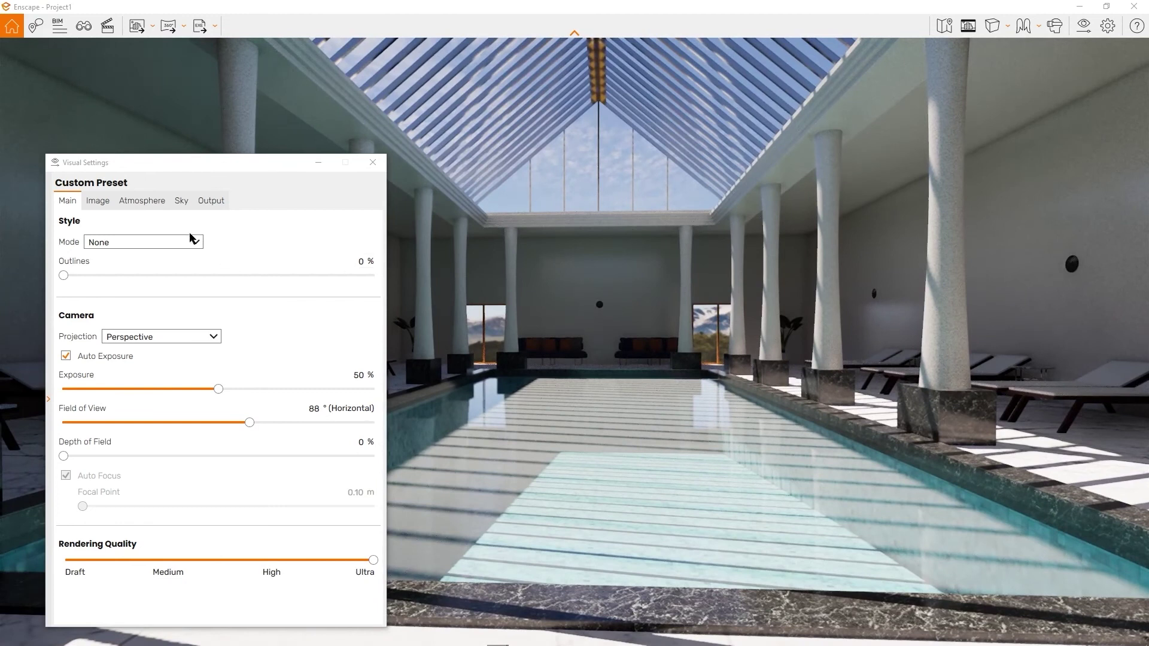
# - Turn fog off, set image shadows to -21% and sun brightness to 182%
pyautogui.click(152, 207)
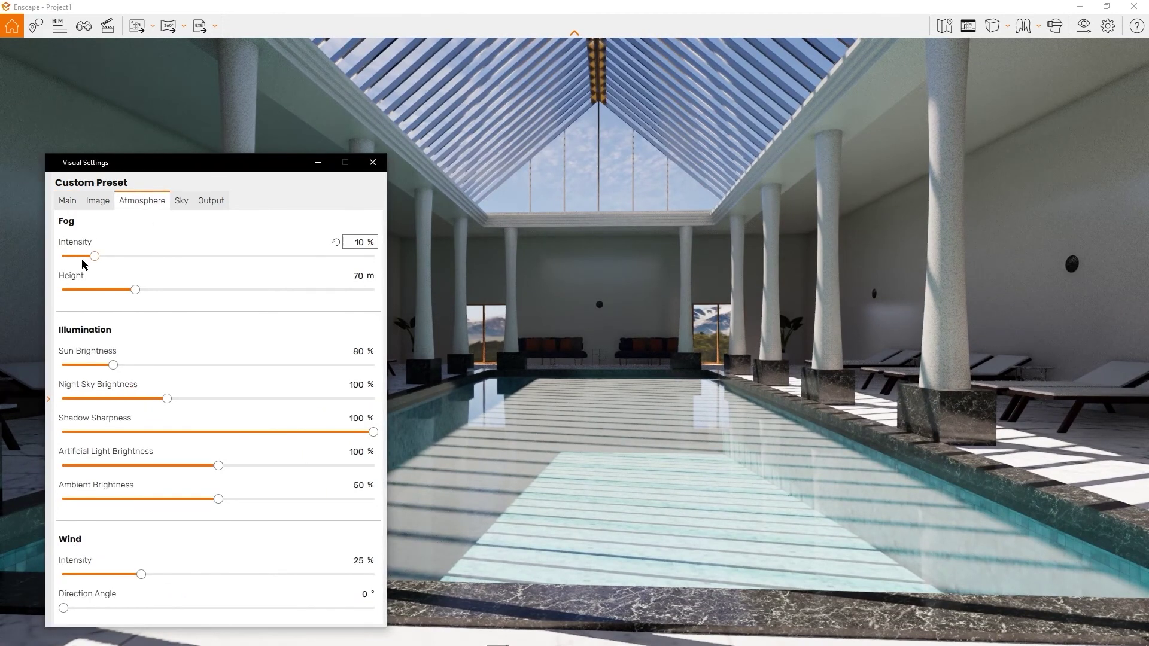
pyautogui.moveTo(136, 290)
pyautogui.mouseDown()
pyautogui.moveTo(377, 311)
pyautogui.moveTo(82, 332)
pyautogui.moveTo(237, 347)
pyautogui.moveTo(44, 308)
pyautogui.mouseUp()
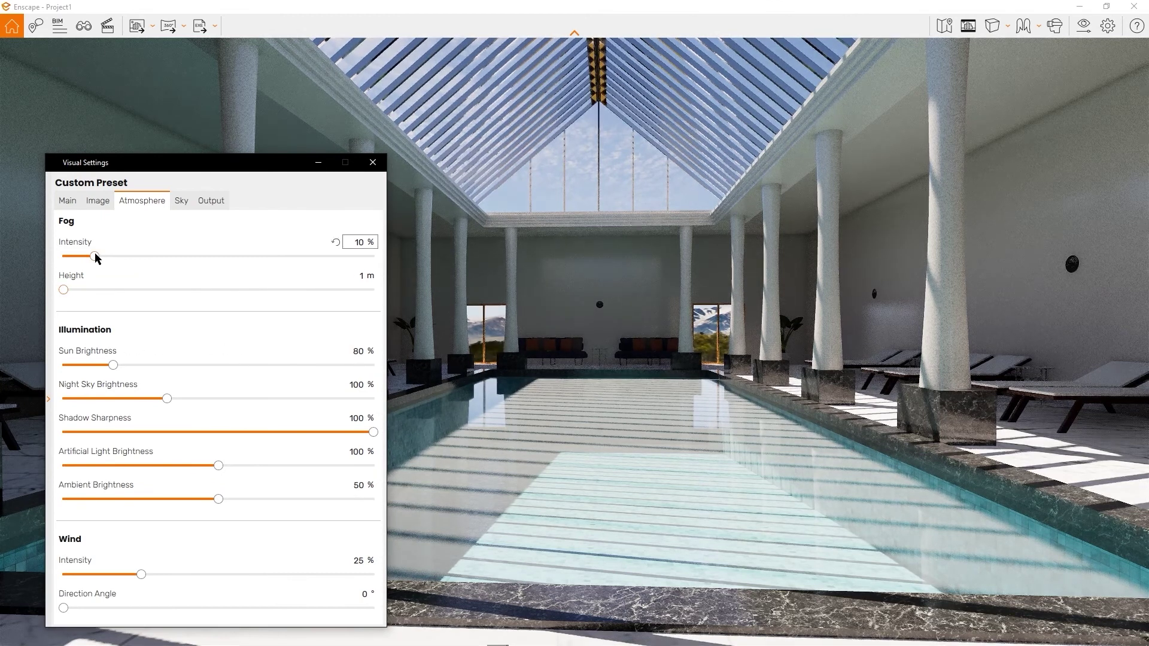
pyautogui.moveTo(94, 254); pyautogui.dragTo(29, 258)
pyautogui.click(96, 206)
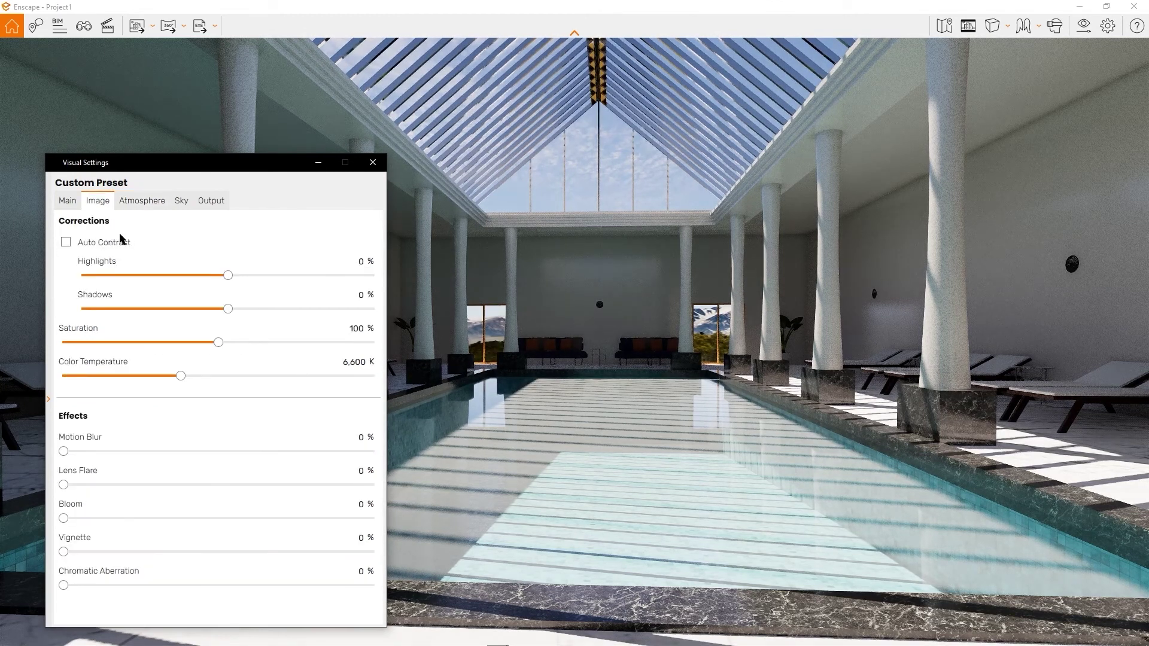
pyautogui.moveTo(227, 308)
pyautogui.mouseDown()
pyautogui.moveTo(300, 308)
pyautogui.moveTo(221, 315)
pyautogui.mouseUp()
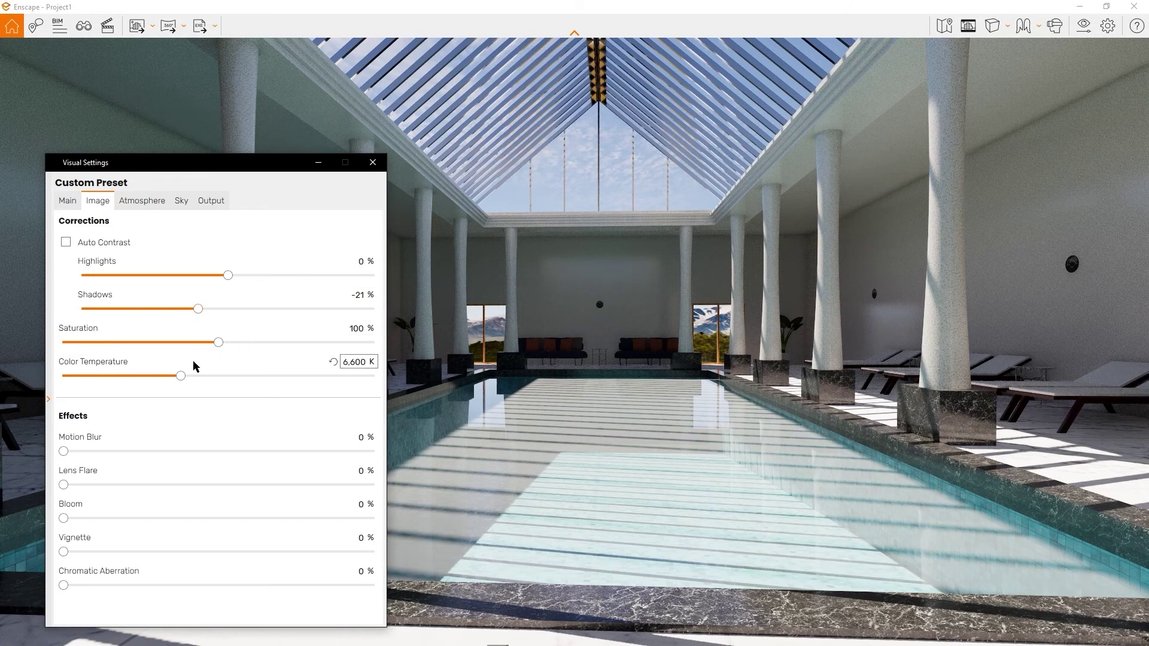
pyautogui.click(145, 201)
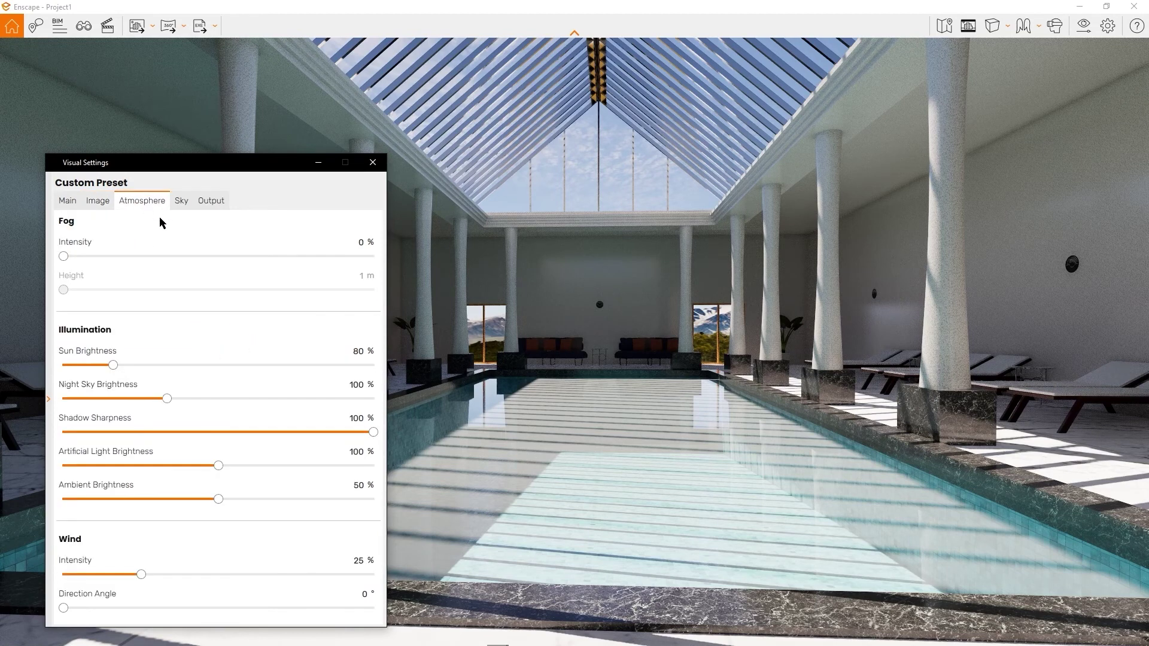
pyautogui.moveTo(113, 365); pyautogui.dragTo(176, 365)
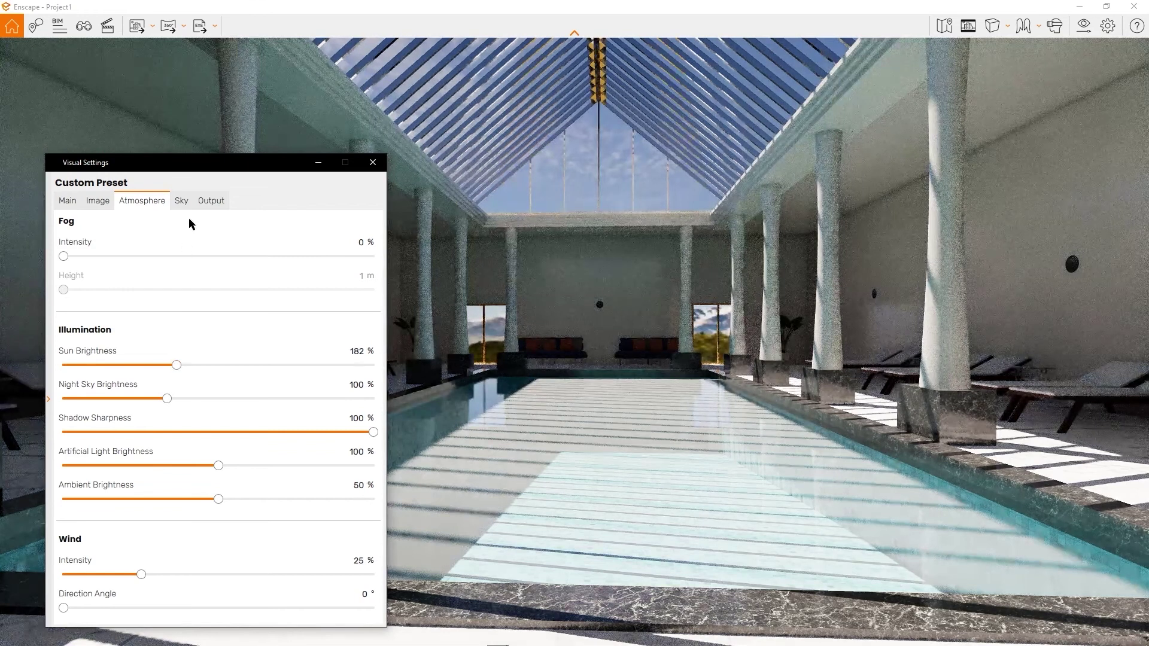
# - Raise the camera exposure to 52%
pyautogui.click(185, 206)
pyautogui.click(131, 202)
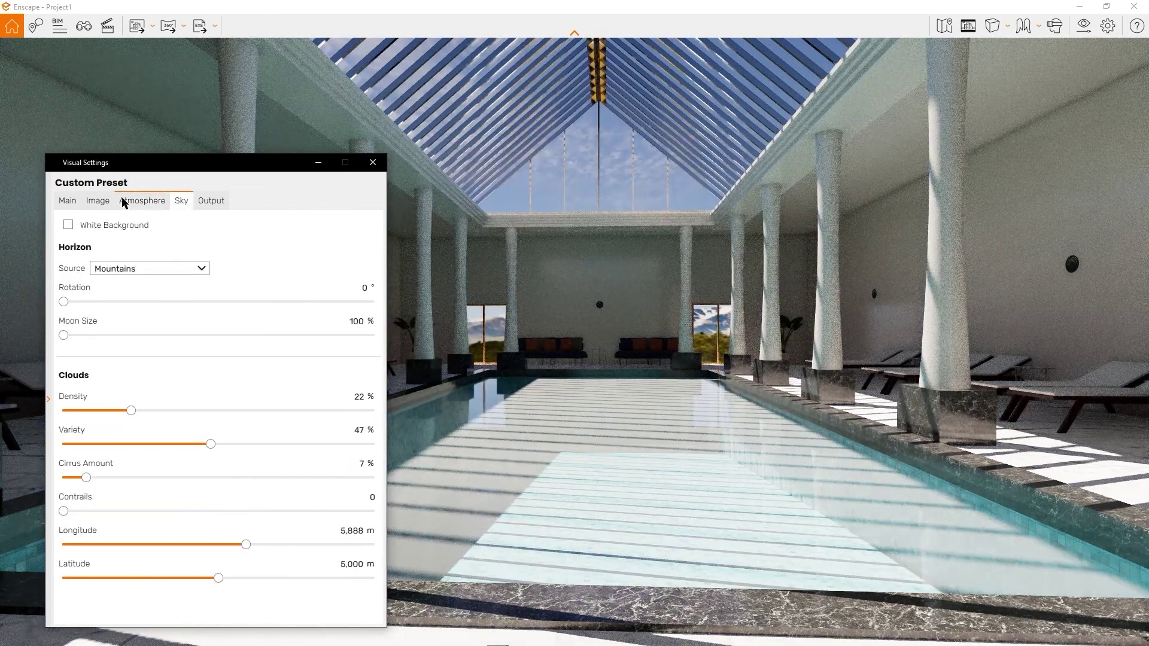
pyautogui.click(90, 205)
pyautogui.click(70, 201)
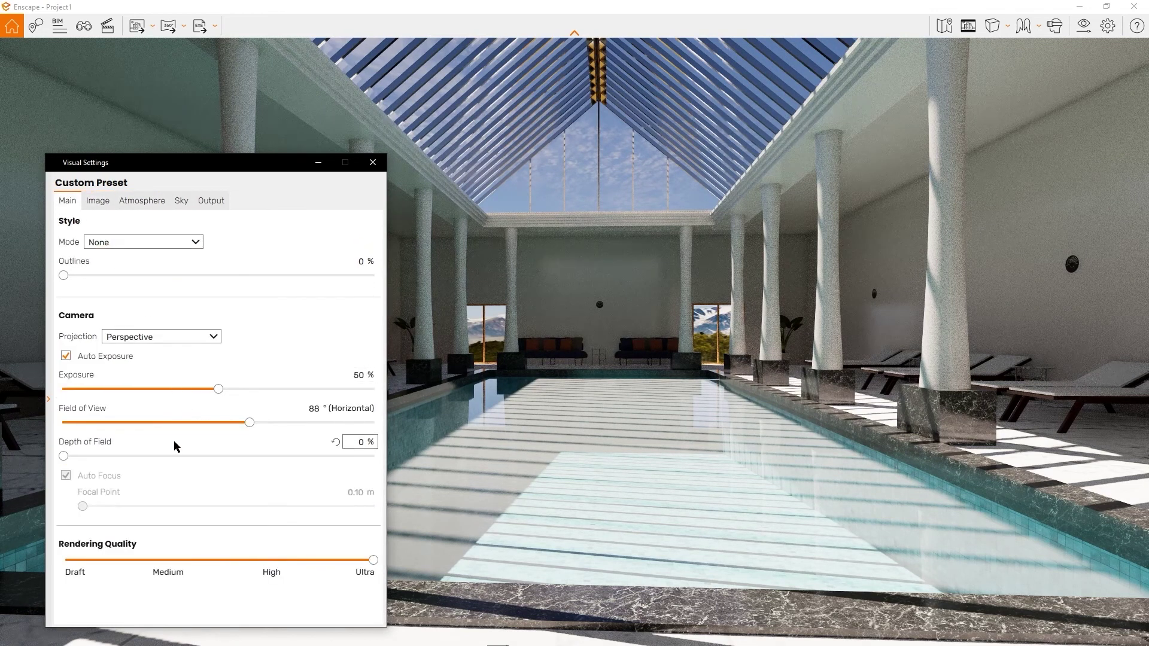
pyautogui.moveTo(219, 389)
pyautogui.mouseDown()
pyautogui.moveTo(254, 395)
pyautogui.moveTo(228, 398)
pyautogui.mouseUp()
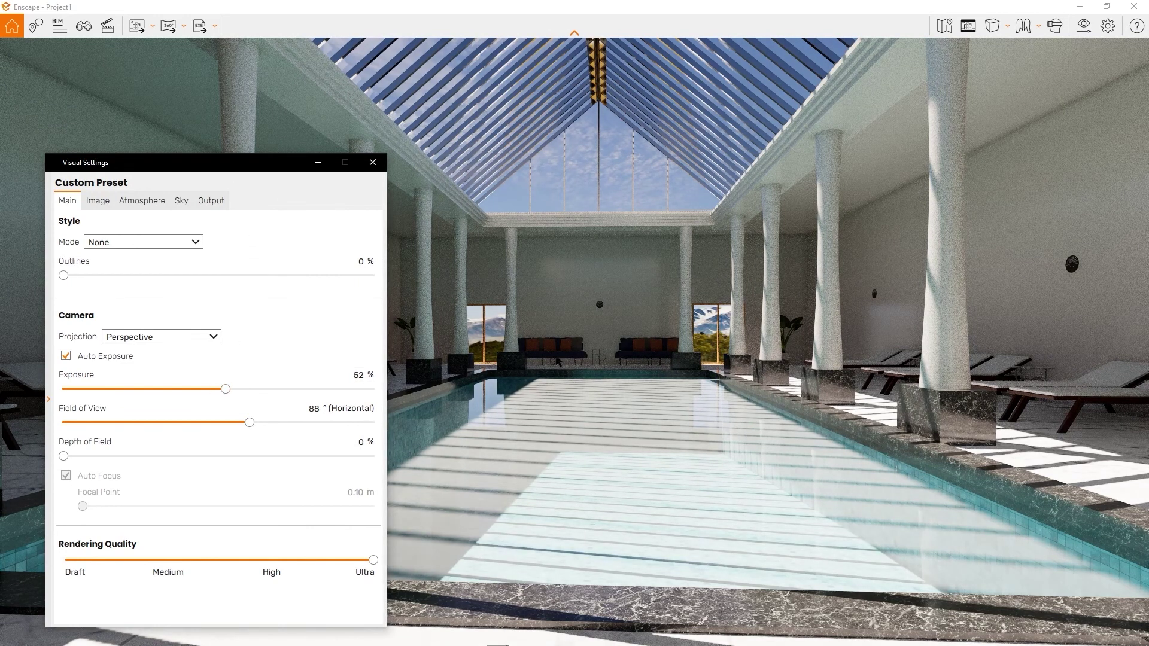
# - Walk the camera deeper into the pool hall and frame the shot inside the safe frame
pyautogui.moveTo(558, 361); pyautogui.dragTo(595, 364)
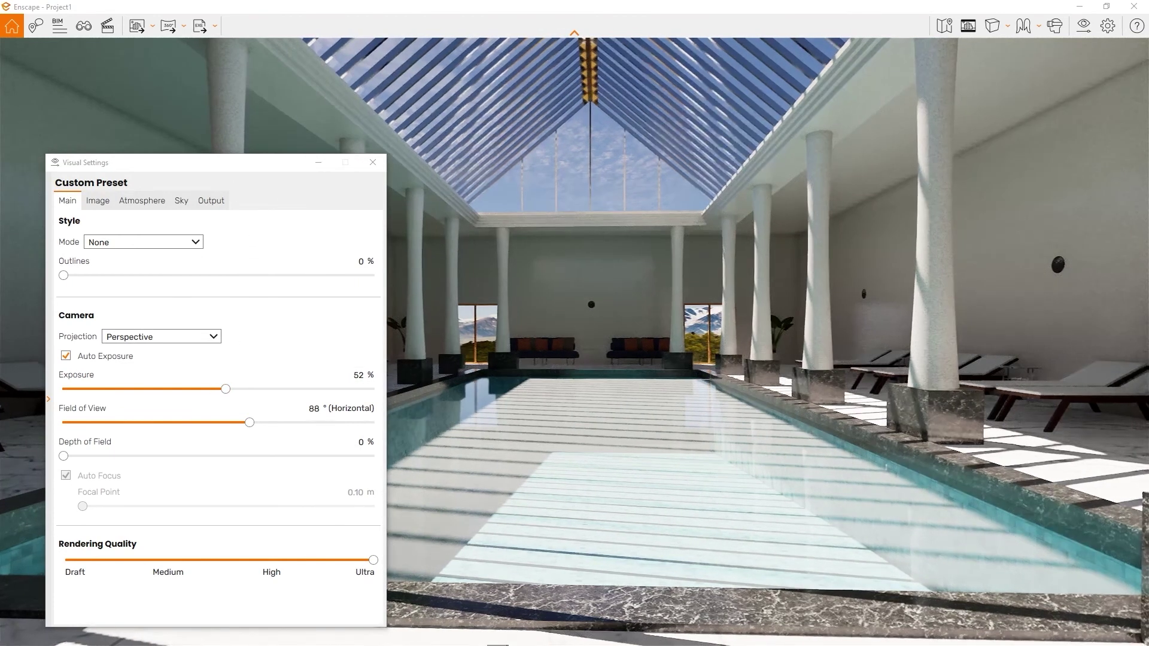
pyautogui.press('w')
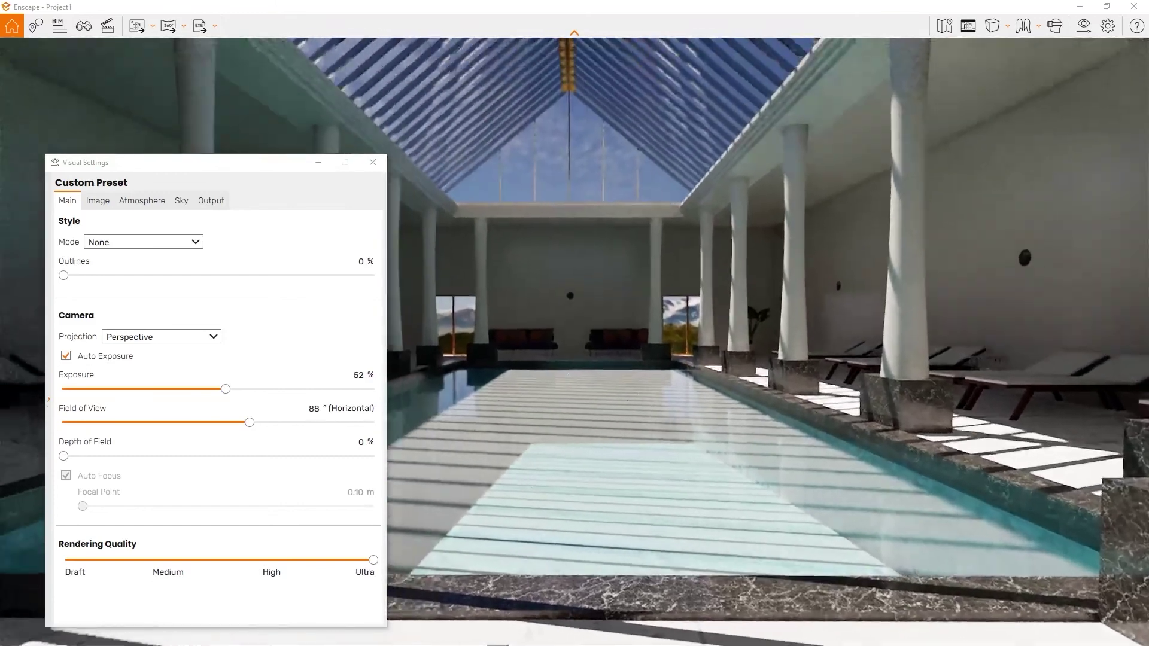
pyautogui.press('w')
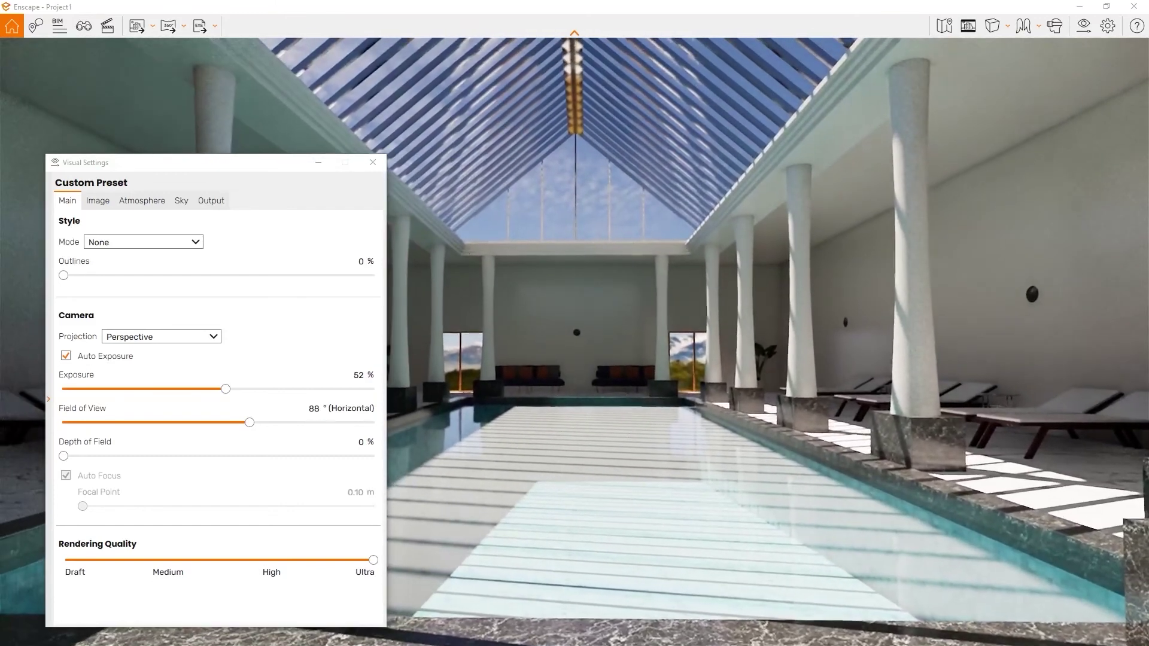
pyautogui.press('w')
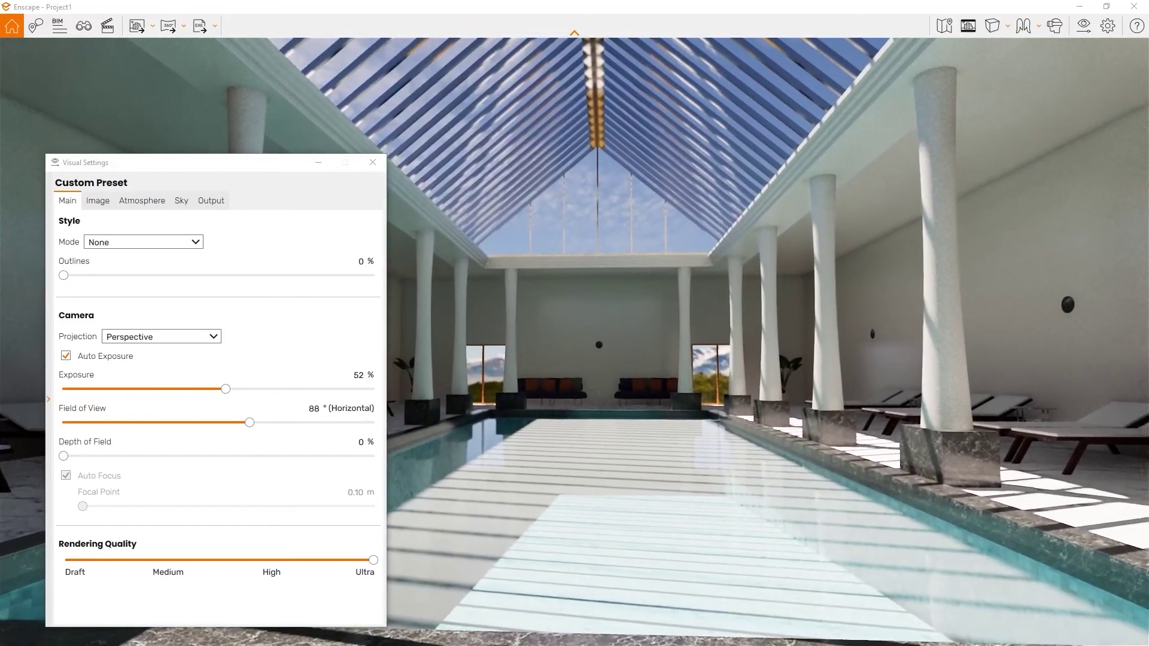
pyautogui.press('w')
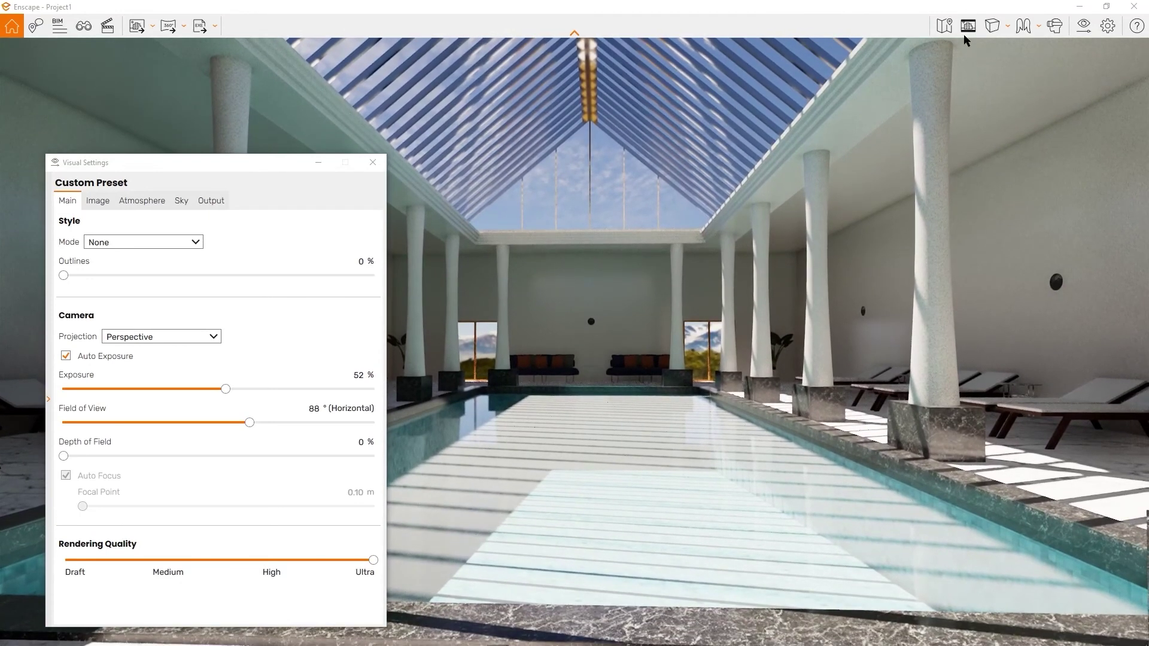
pyautogui.click(968, 26)
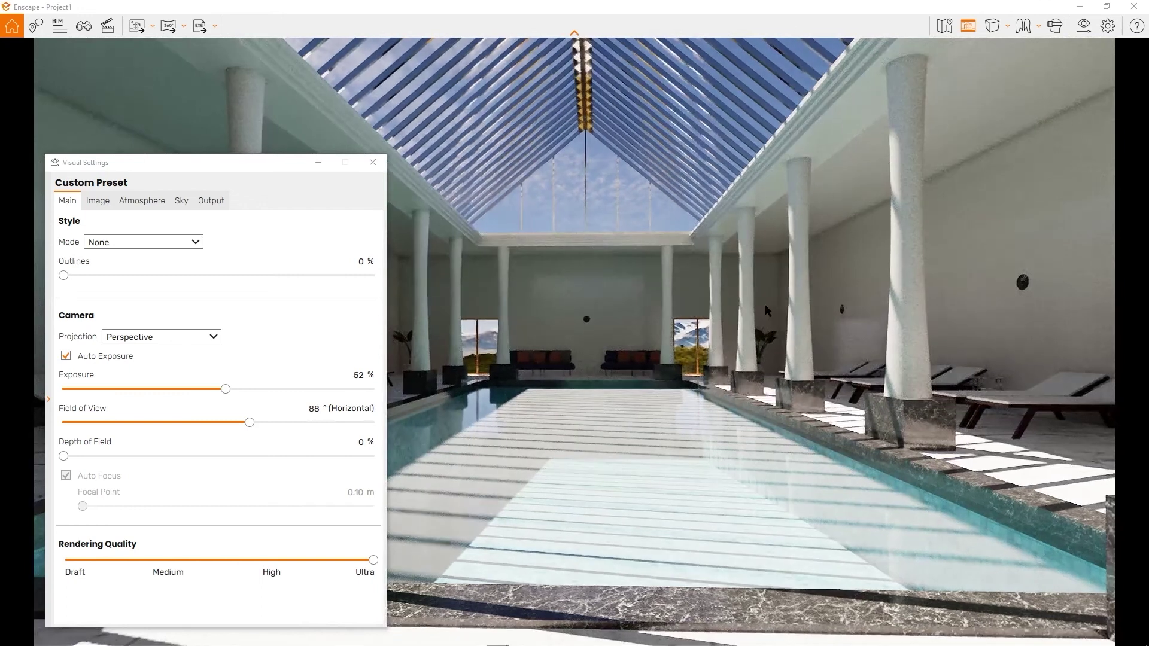
pyautogui.moveTo(765, 304)
pyautogui.mouseDown()
pyautogui.moveTo(764, 323)
pyautogui.moveTo(753, 305)
pyautogui.mouseUp()
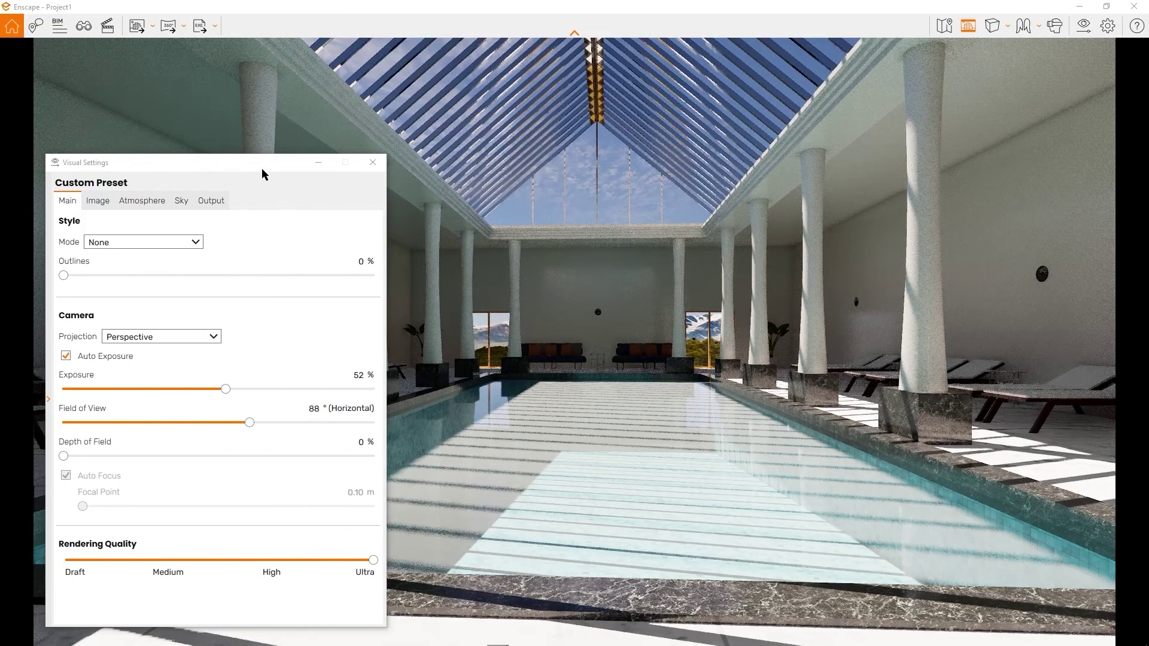
pyautogui.moveTo(262, 170); pyautogui.dragTo(336, 142)
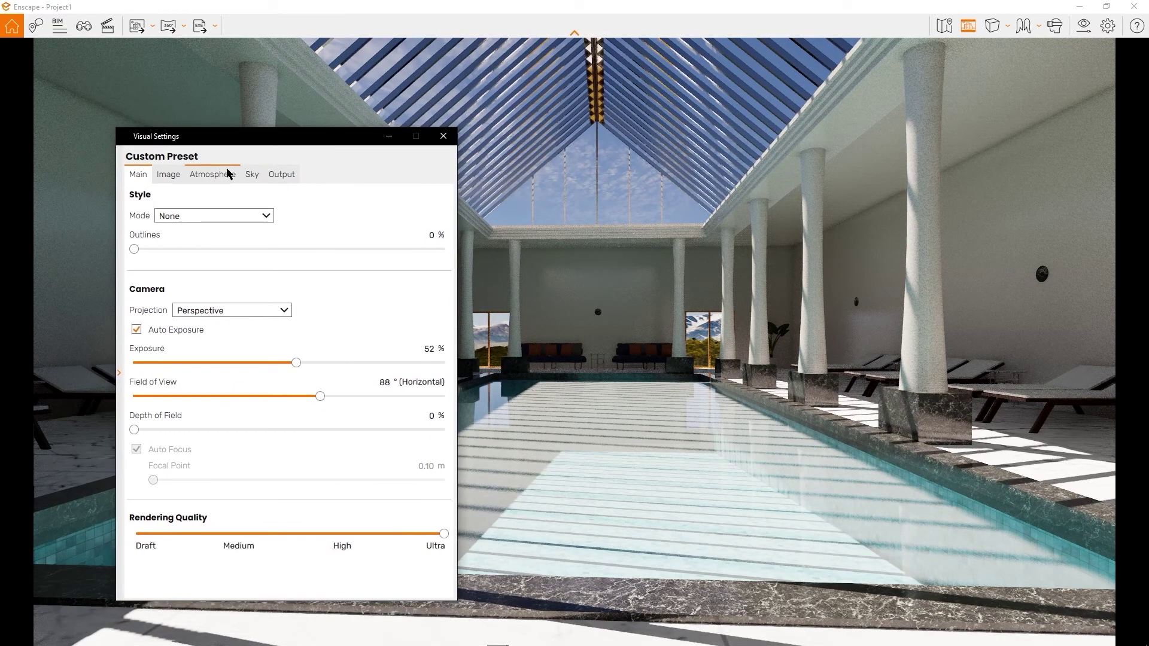
# - Reset Image shadows correction to 0%, enable object, material and depth channel export, and close Visual Settings
pyautogui.click(170, 176)
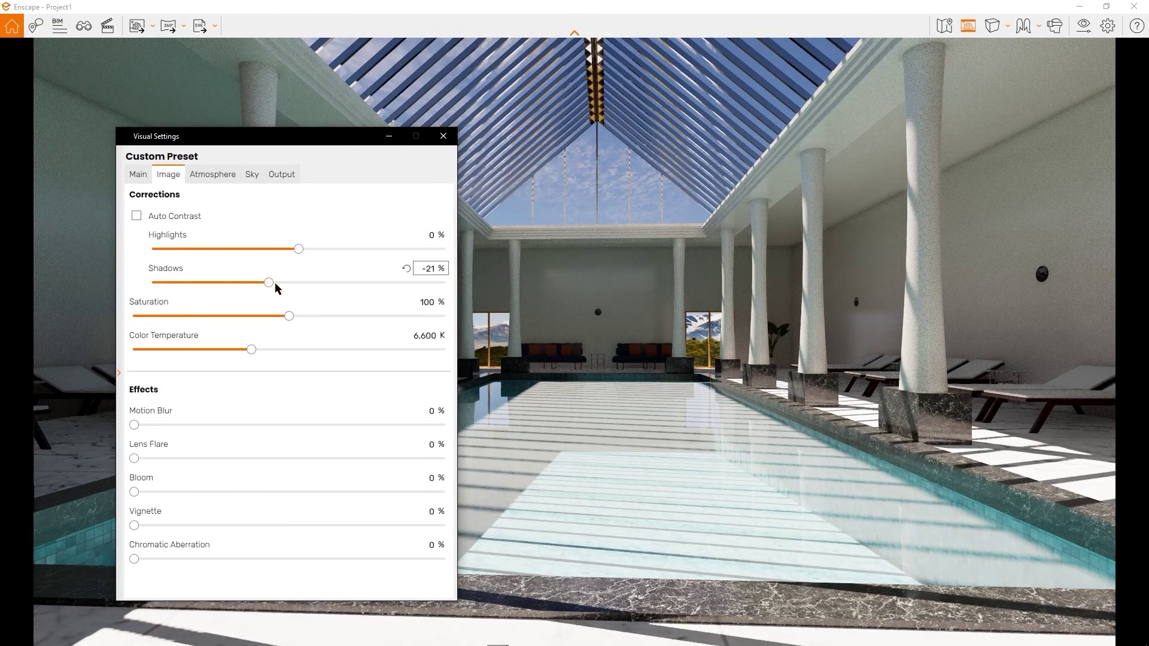
pyautogui.moveTo(268, 282)
pyautogui.mouseDown()
pyautogui.moveTo(328, 300)
pyautogui.moveTo(295, 299)
pyautogui.mouseUp()
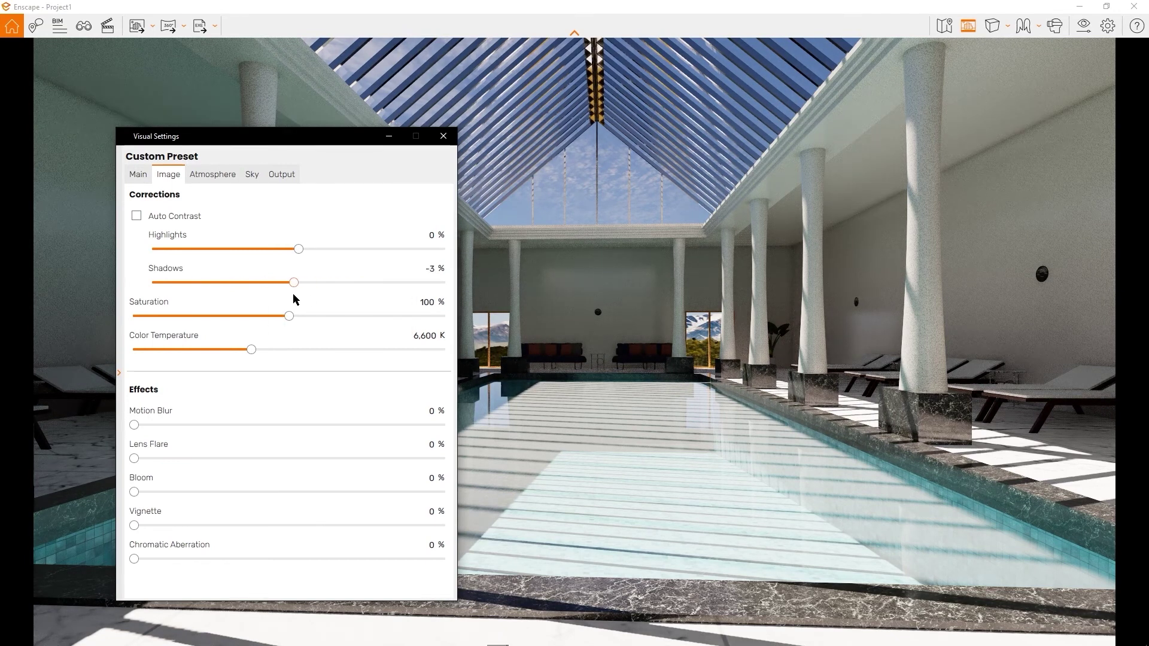
pyautogui.click(232, 178)
pyautogui.click(251, 178)
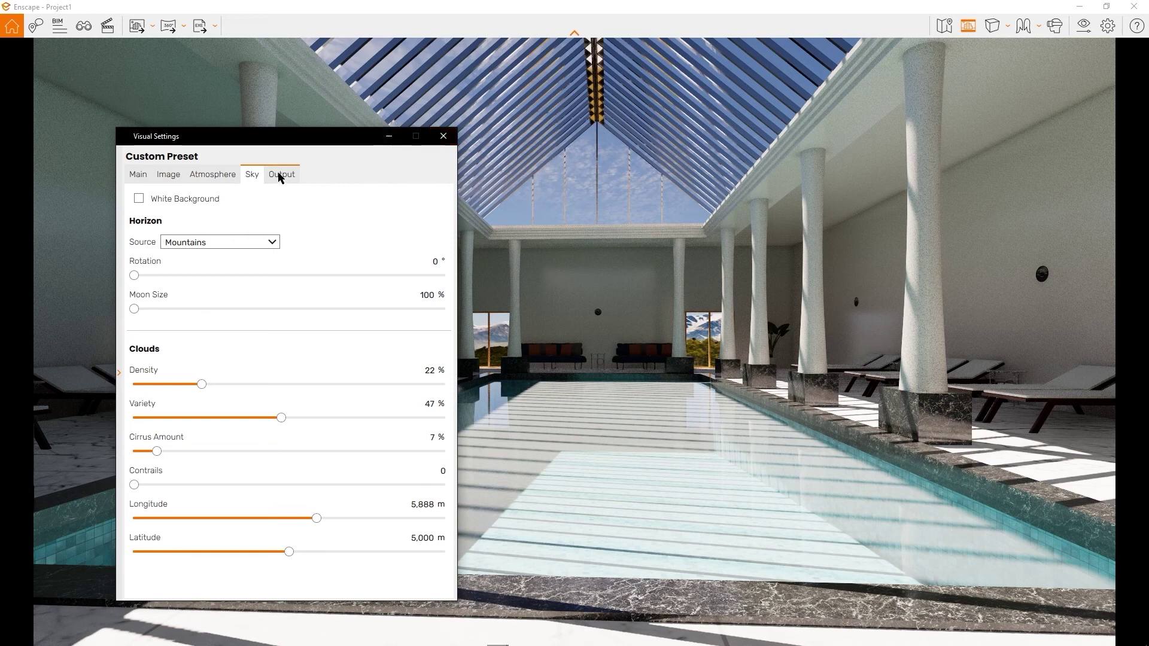
pyautogui.click(279, 177)
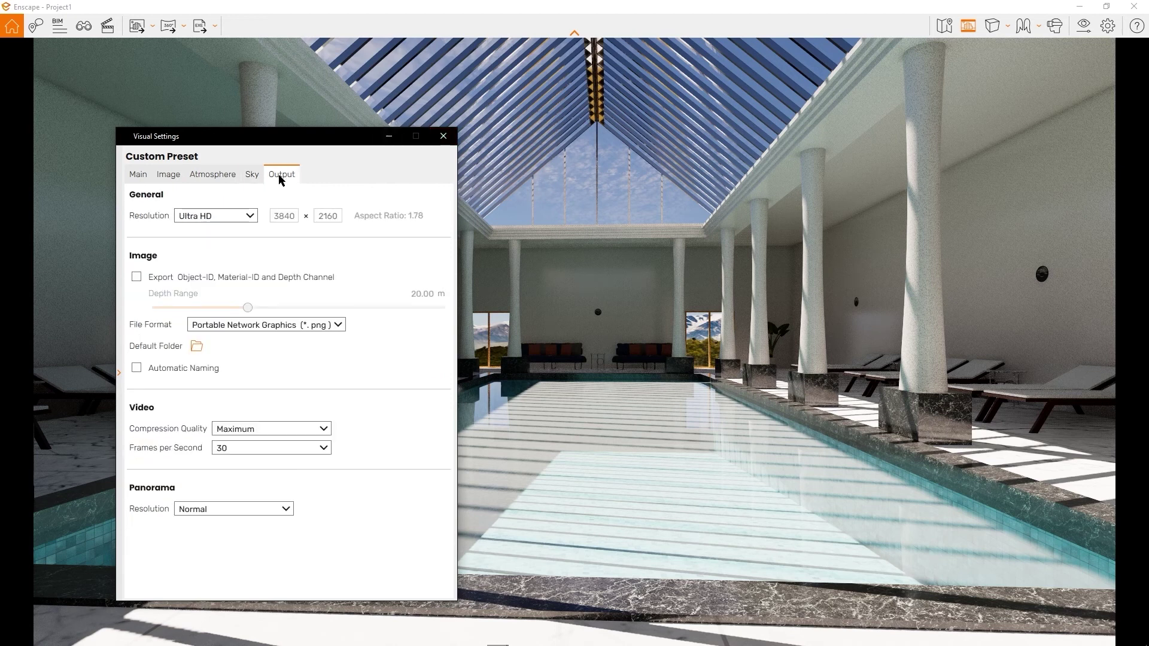
pyautogui.click(136, 276)
pyautogui.click(443, 136)
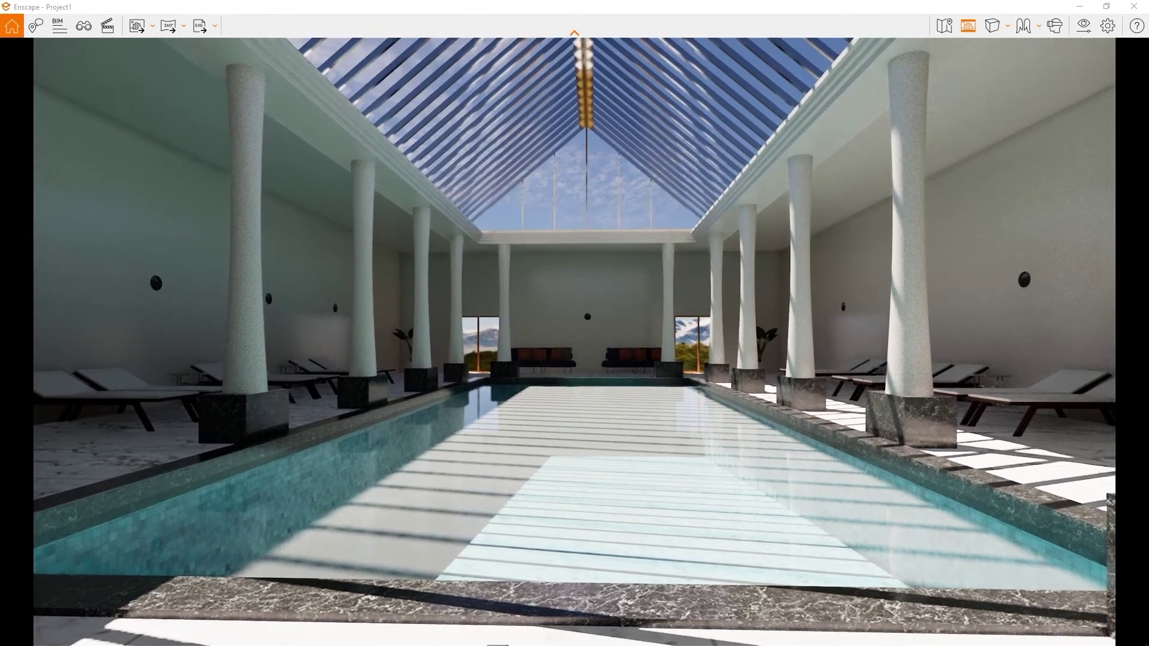
# - Sweep the sun direction with repeated Shift+U presses to move the shadows
pyautogui.hotkey('shift', 'u')
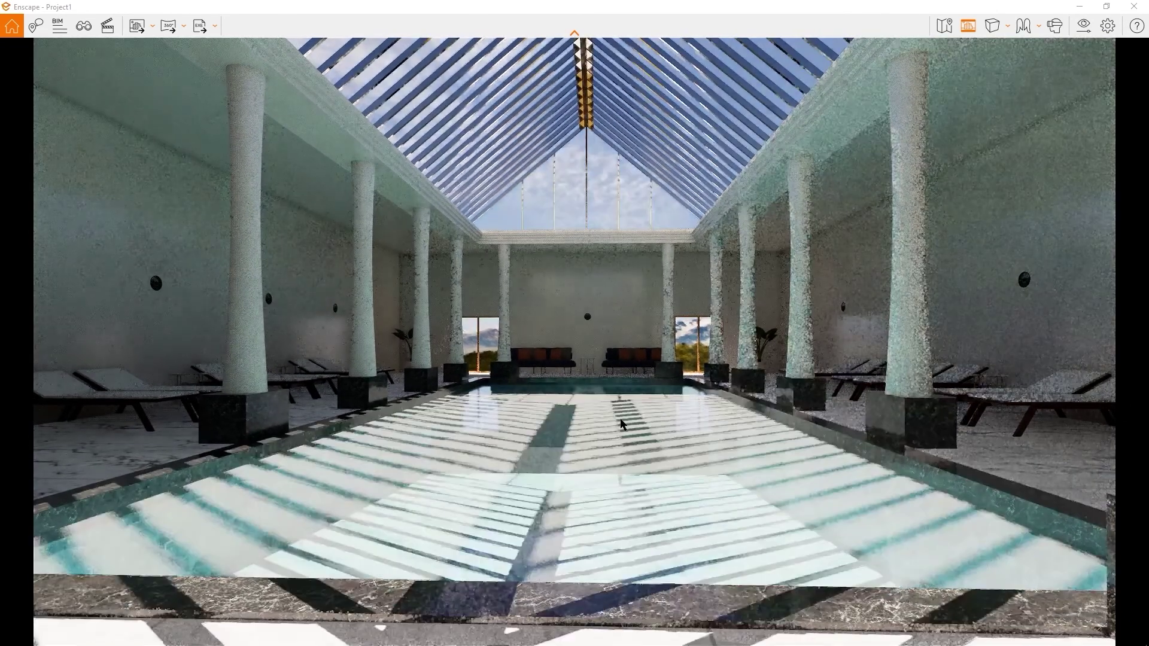
pyautogui.hotkey('shift', 'u')
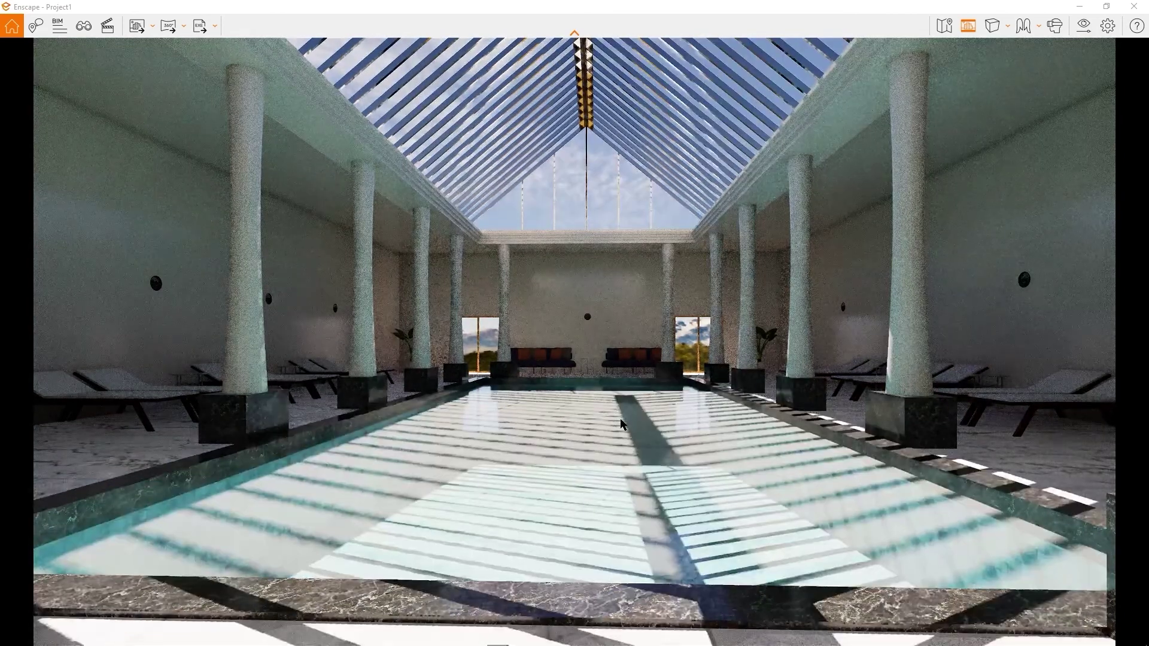
pyautogui.hotkey('shift', 'u')
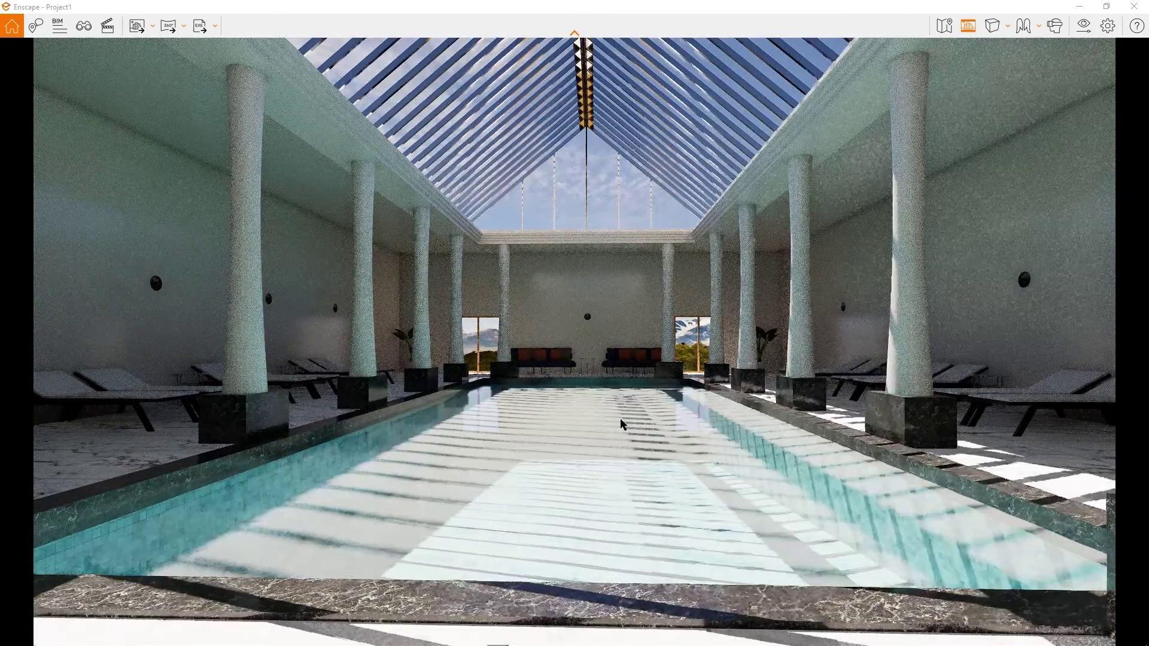
pyautogui.hotkey('shift', 'u')
pyautogui.hotkey('shift', 'u')
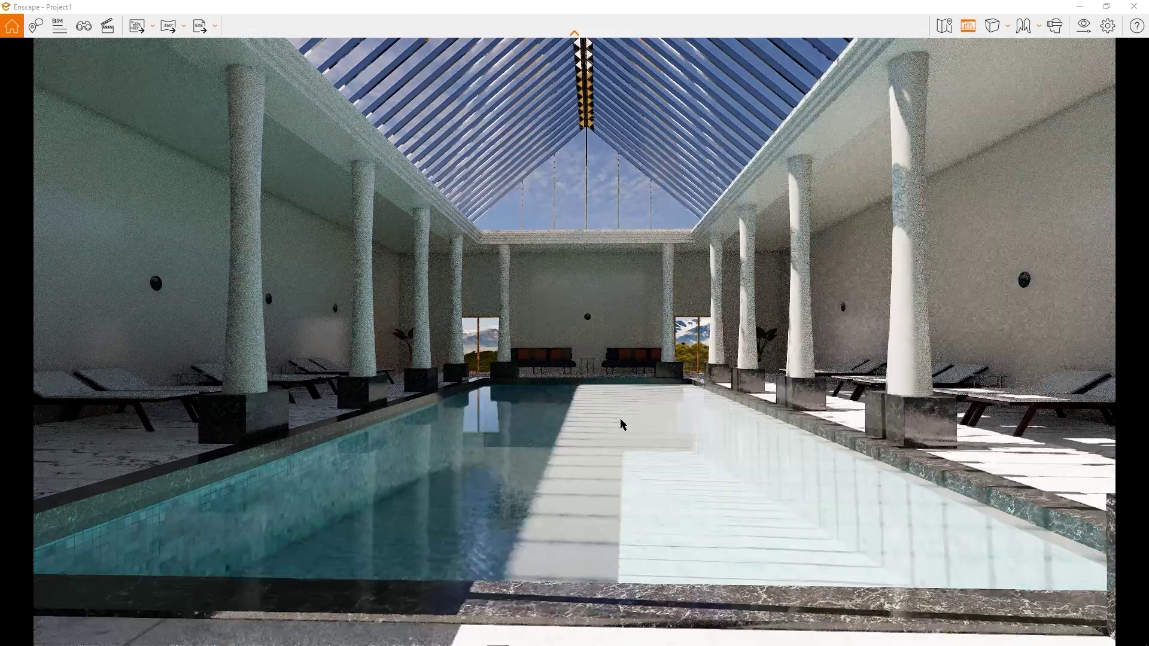
pyautogui.hotkey('shift', 'u')
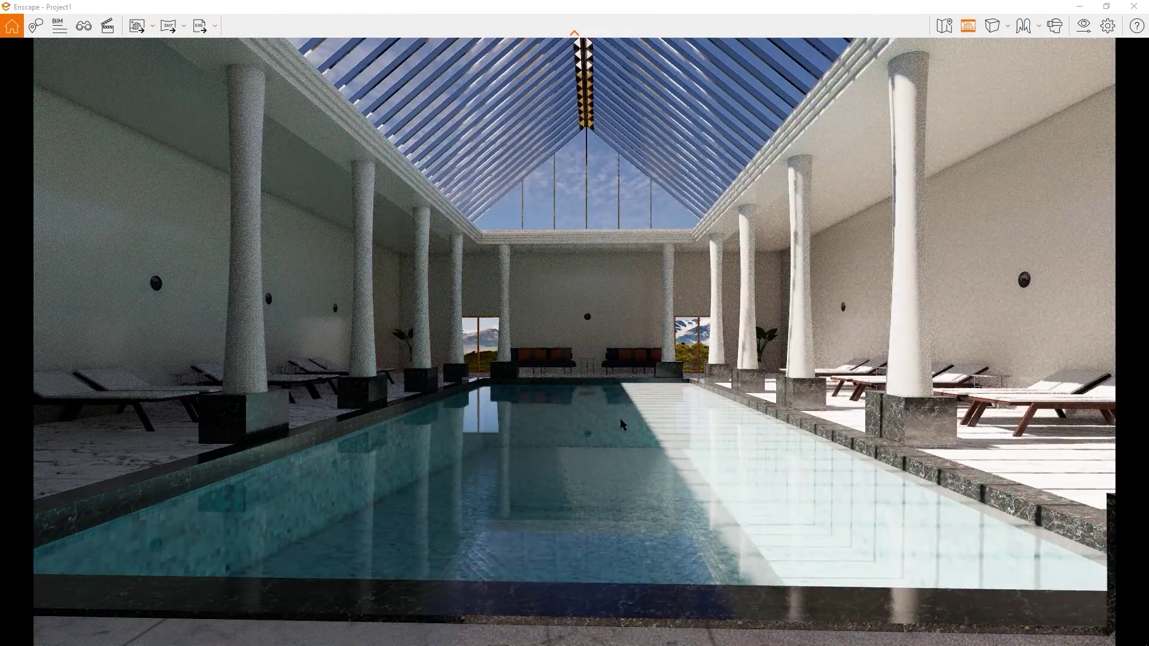
pyautogui.hotkey('shift', 'u')
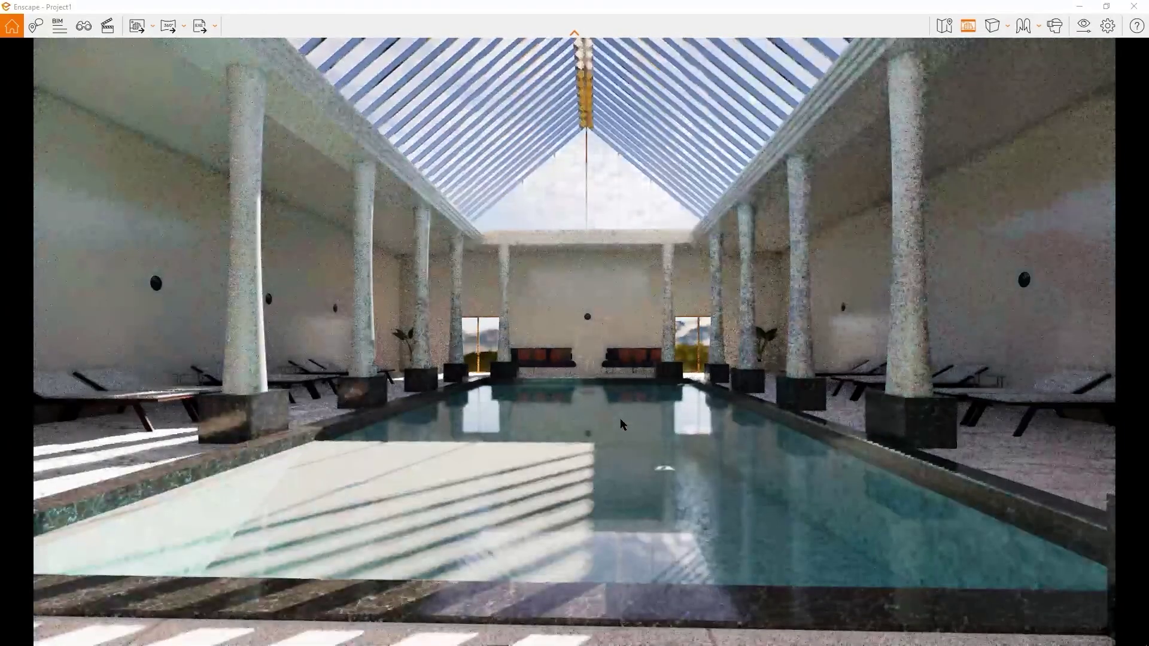
# - Settle the sun so roof-slat shadows stripe the pool, then lower the camera and move closer
pyautogui.hotkey('shift', 'u')
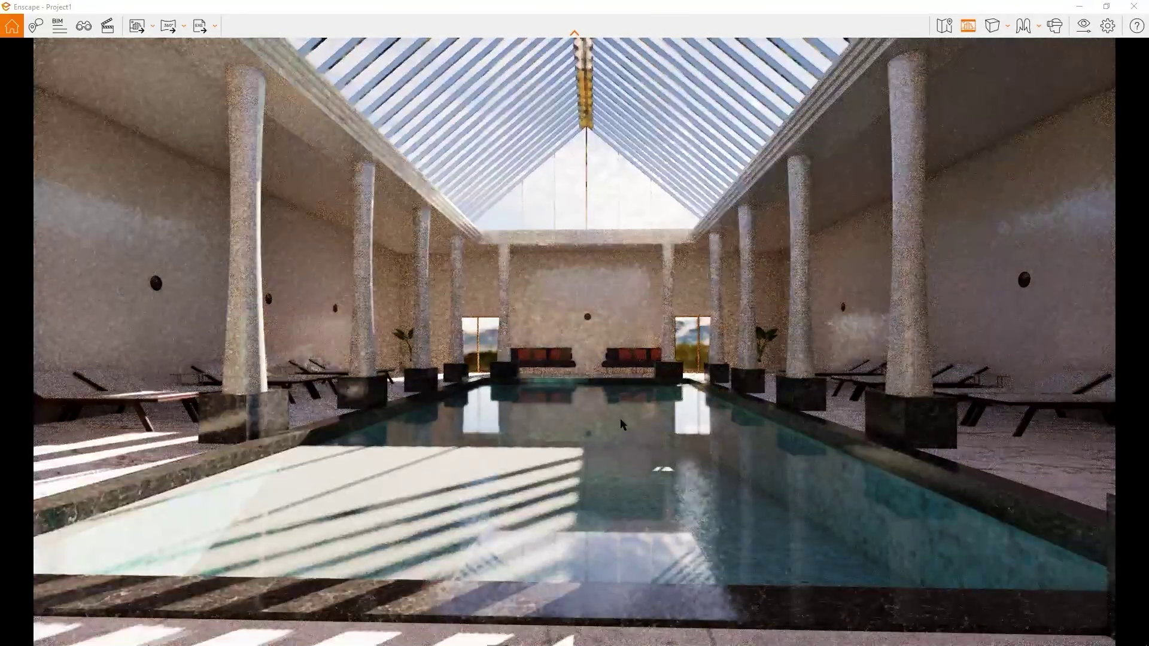
pyautogui.hotkey('shift', 'u')
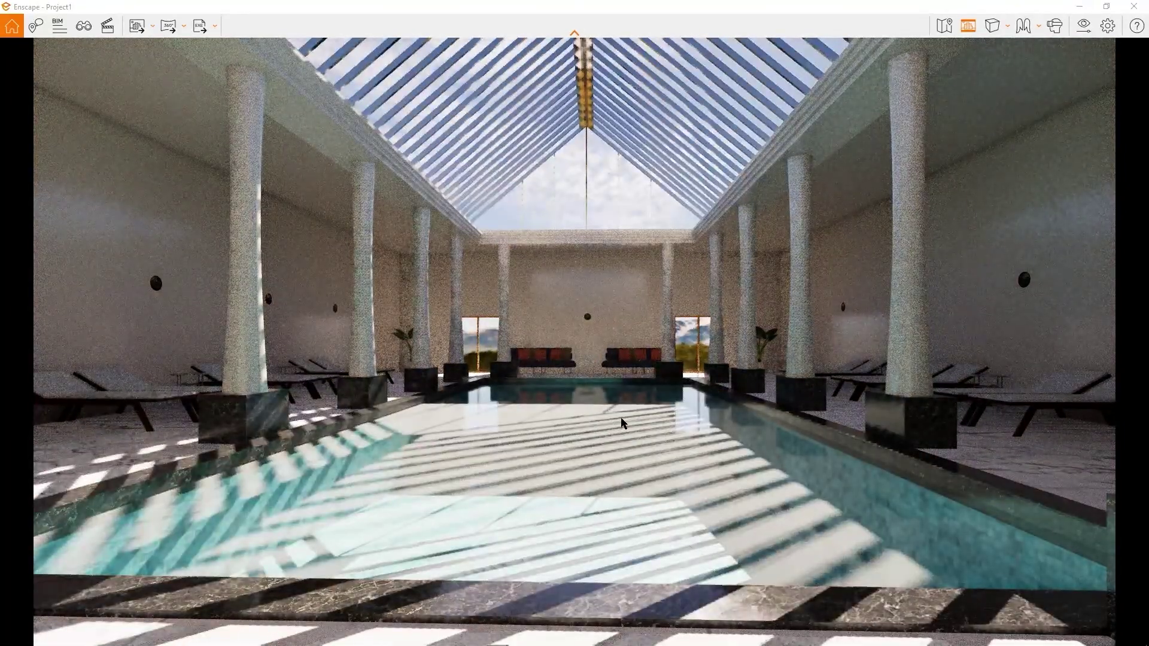
pyautogui.moveTo(622, 423)
pyautogui.mouseDown()
pyautogui.moveTo(622, 466)
pyautogui.moveTo(939, 299)
pyautogui.mouseUp()
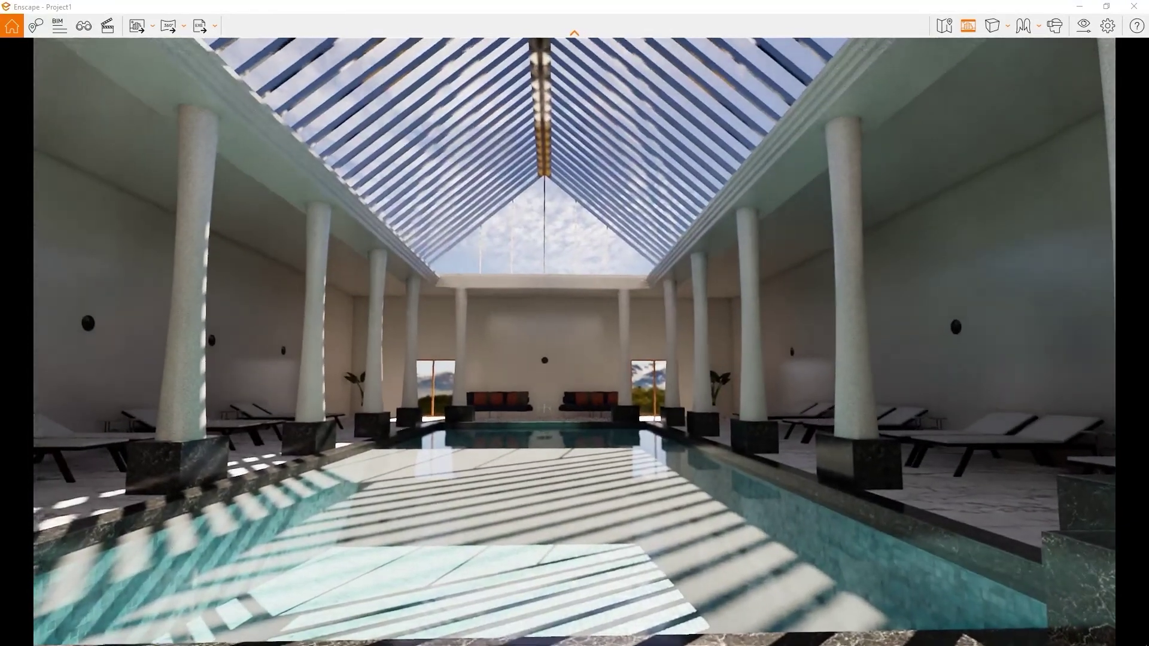
pyautogui.scroll(2, 574, 341)
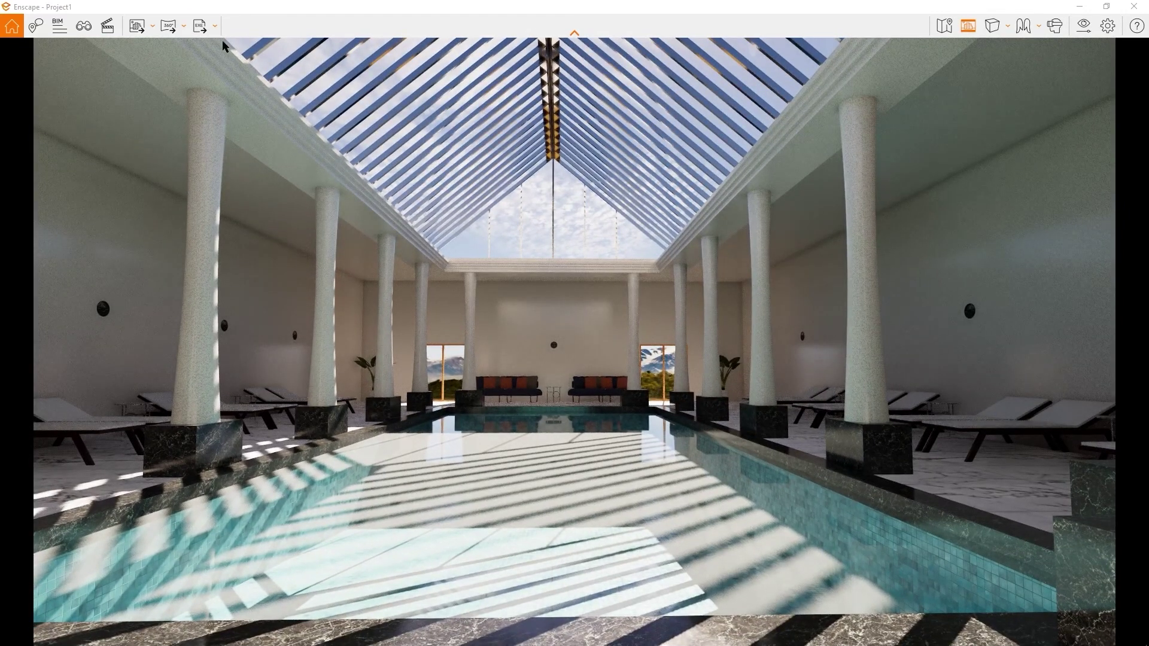
# - Start a screenshot export and browse to the sw folder on the Desktop
pyautogui.click(152, 26)
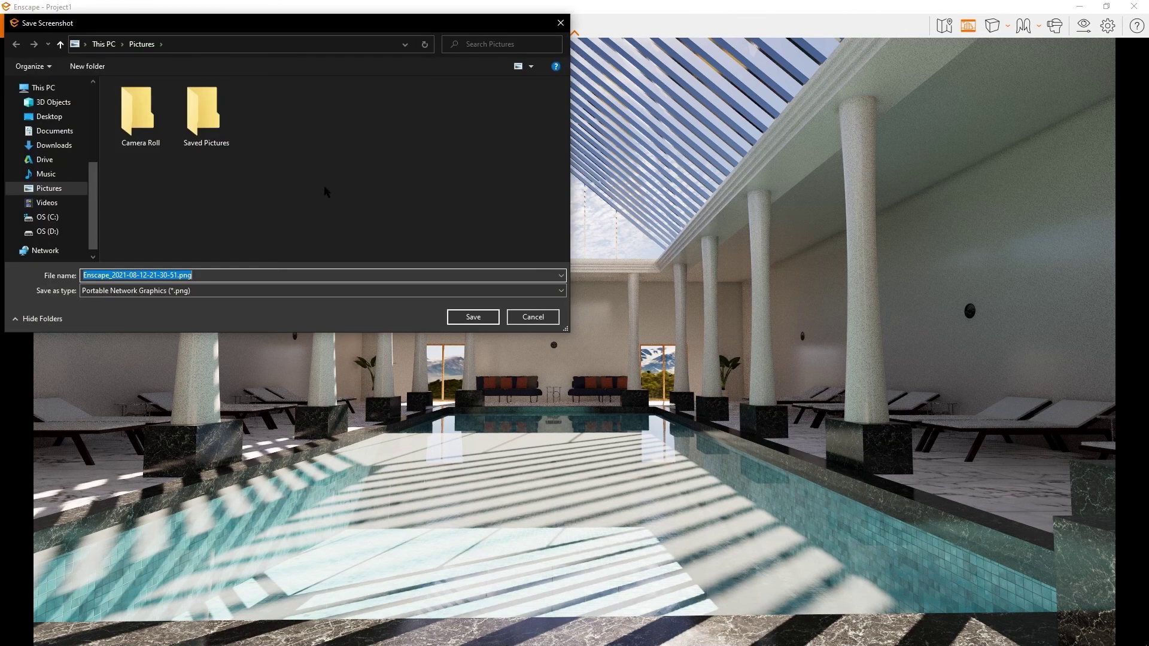
pyautogui.click(49, 116)
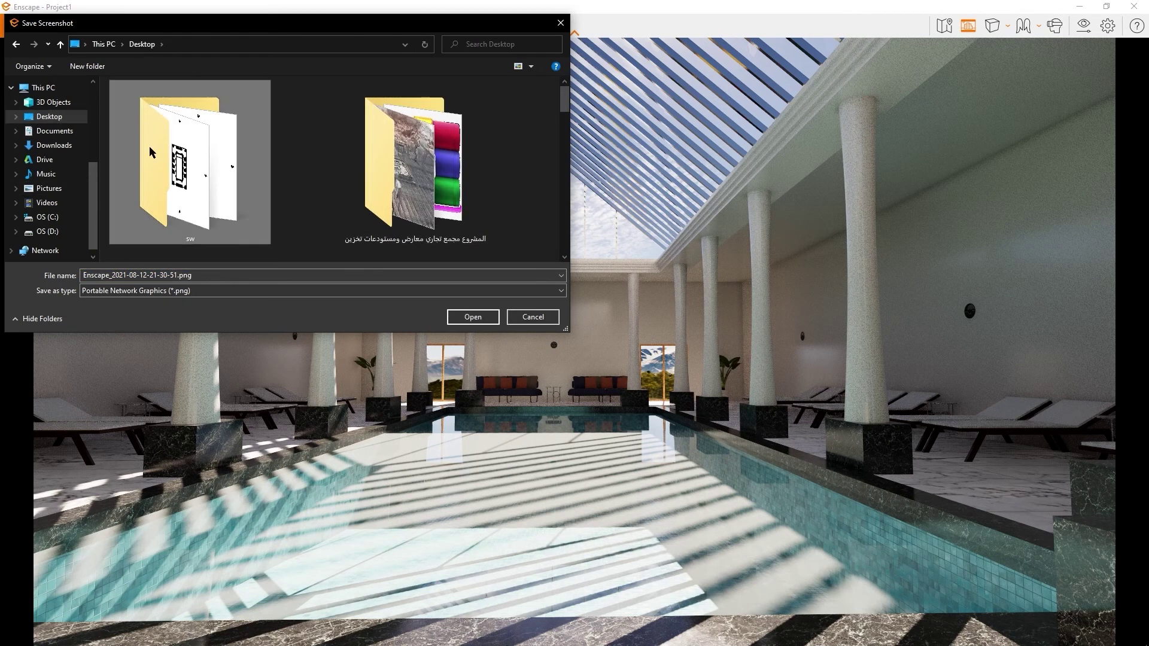
pyautogui.doubleClick(149, 146)
# - Create a new folder named shots inside sw and save the screenshot there
pyautogui.rightClick(202, 181)
pyautogui.moveTo(270, 306)
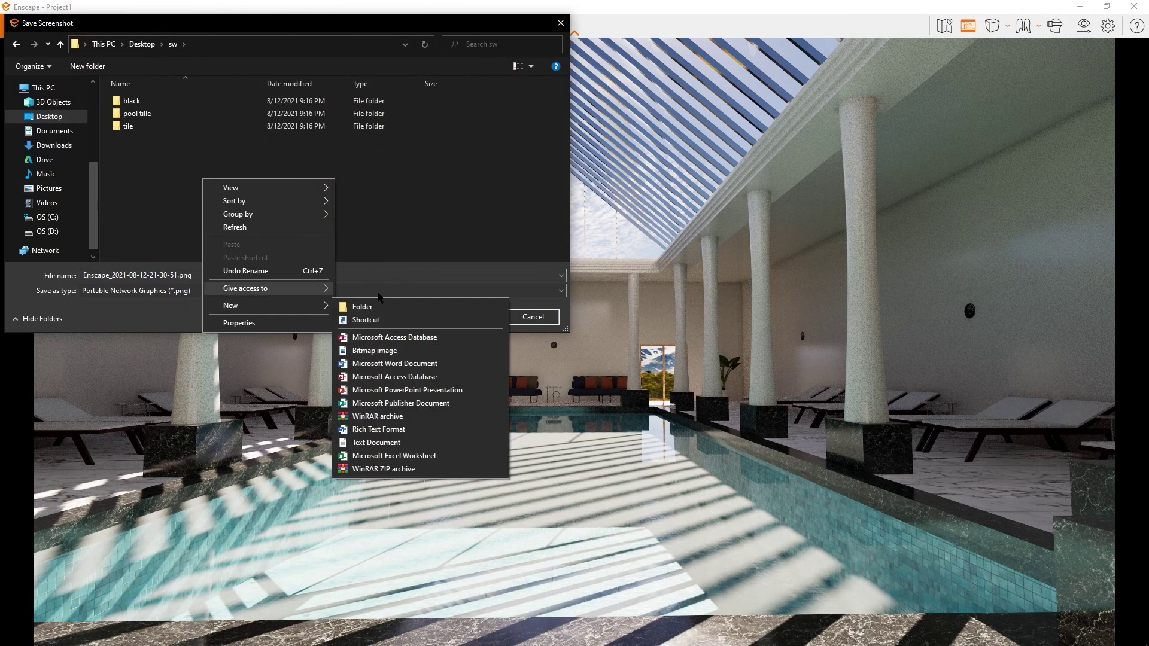
pyautogui.click(361, 307)
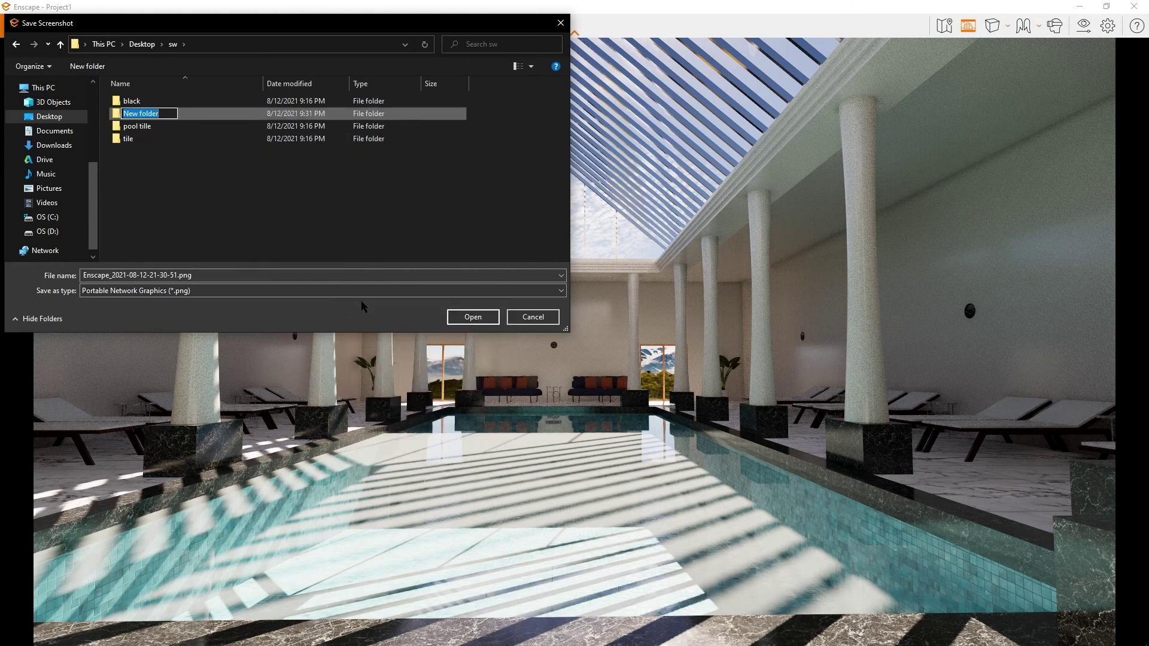
pyautogui.write('shots')
pyautogui.press('Return')
pyautogui.press('Return')
pyautogui.click(473, 320)
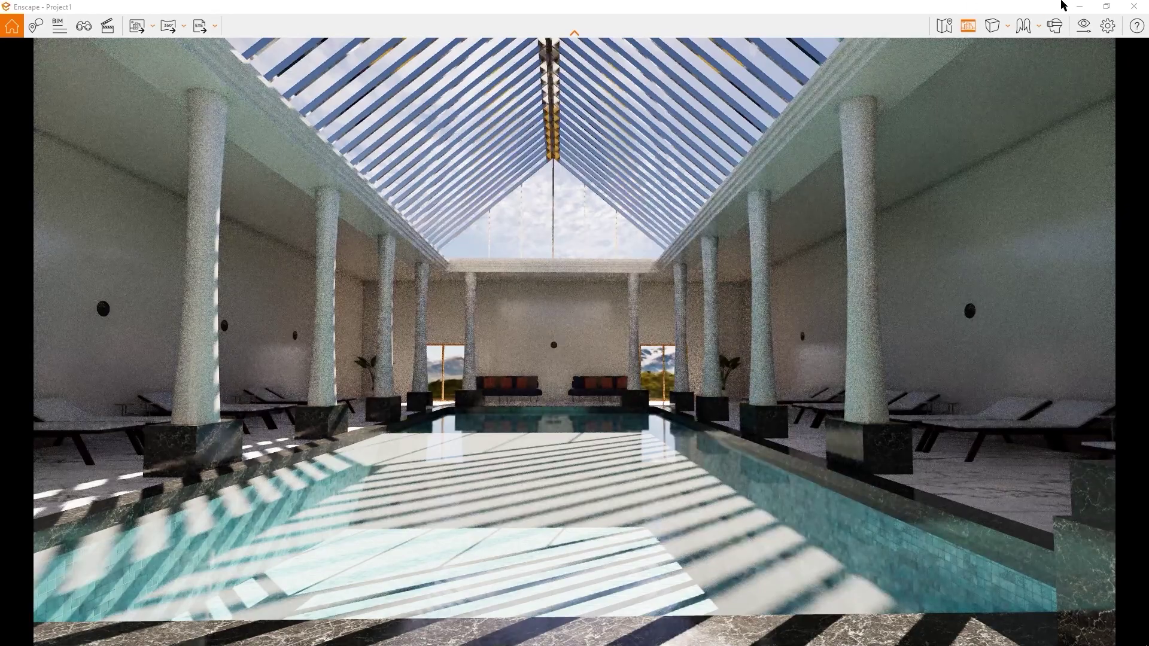
# - Minimize Enscape and deselect the pool floor by clicking empty space in the Revit plan
pyautogui.click(1078, 6)
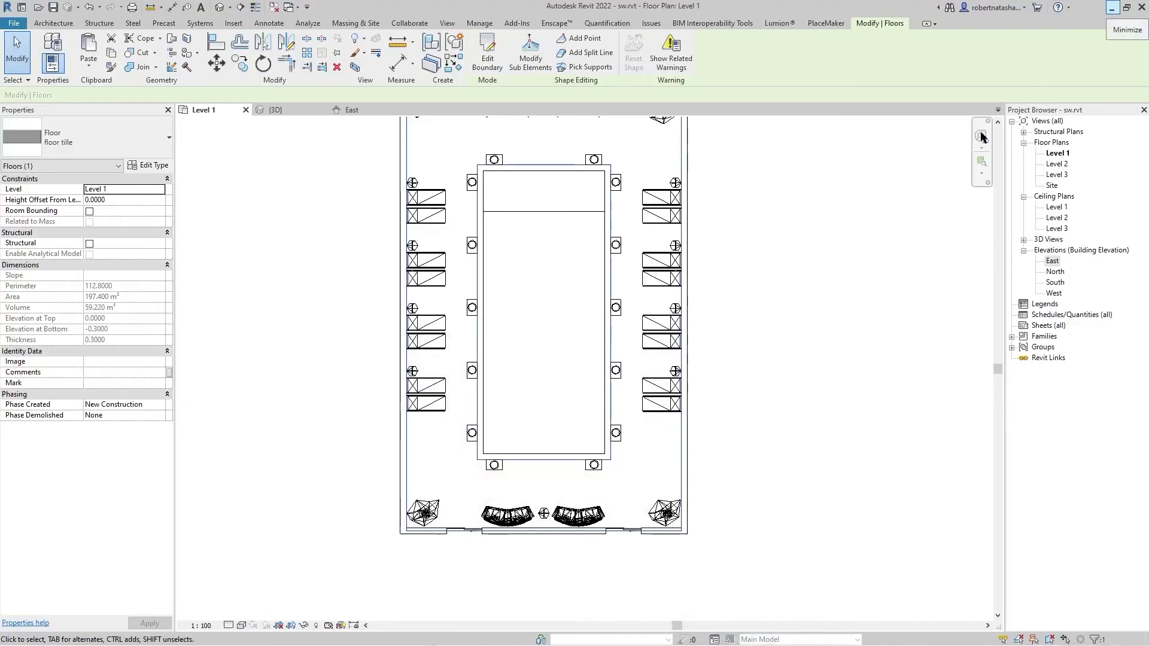
pyautogui.click(918, 184)
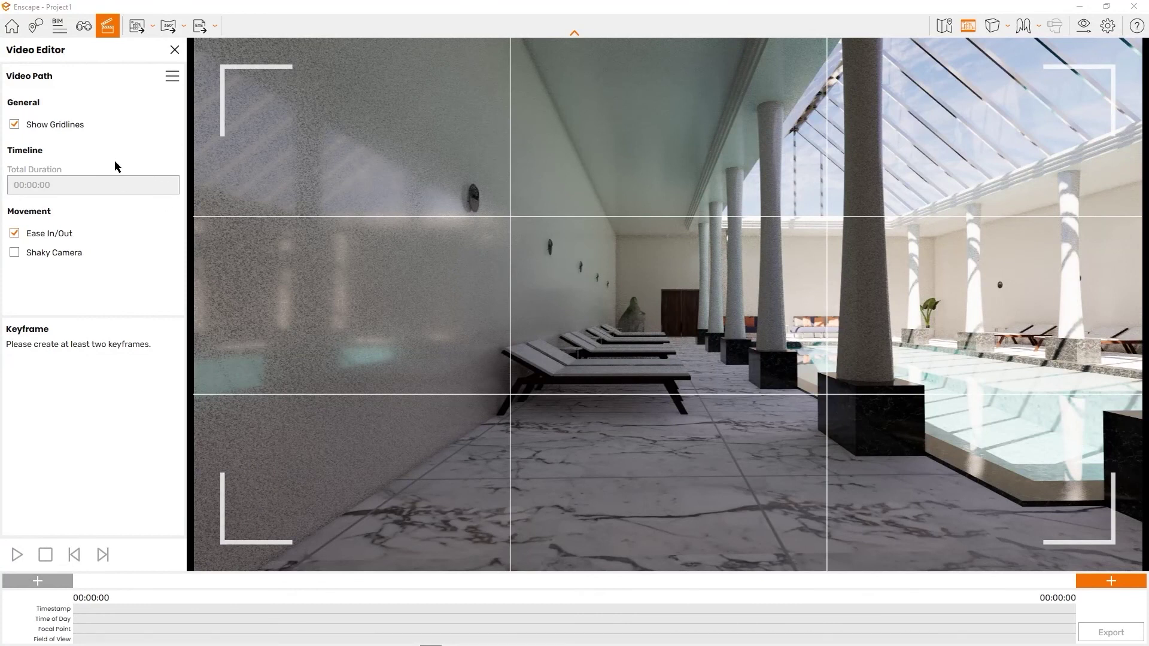
# - Add a start keyframe, slide the camera past the columns, add an end keyframe, and preview
pyautogui.click(1111, 581)
pyautogui.press('d')
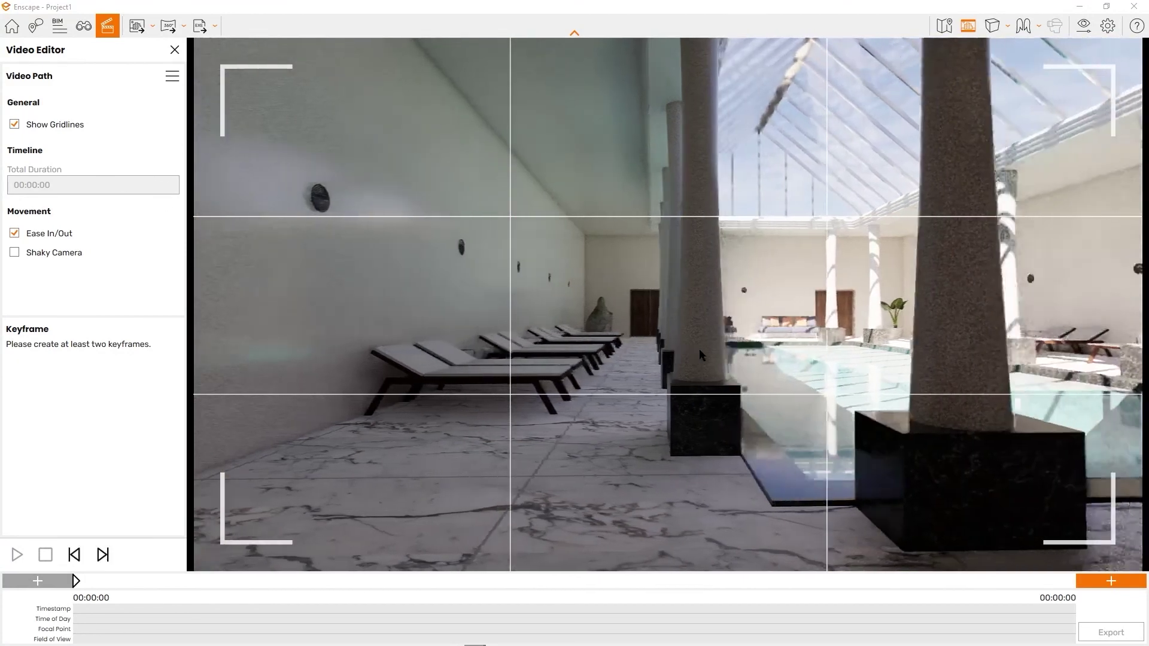
pyautogui.press('d')
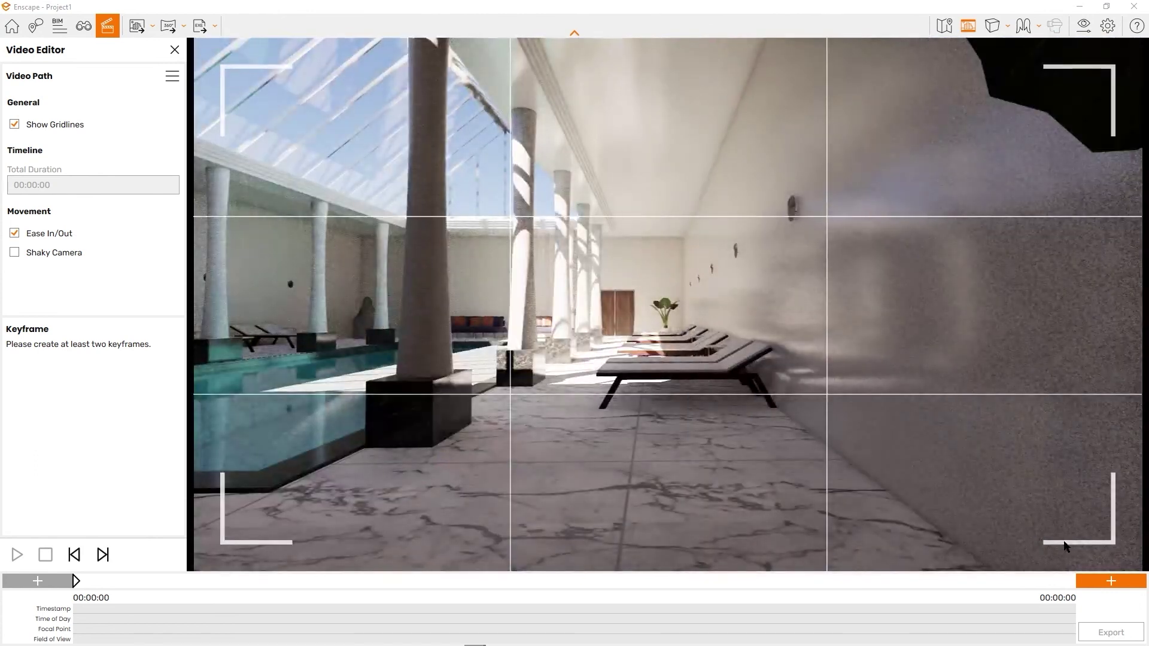
pyautogui.click(1093, 585)
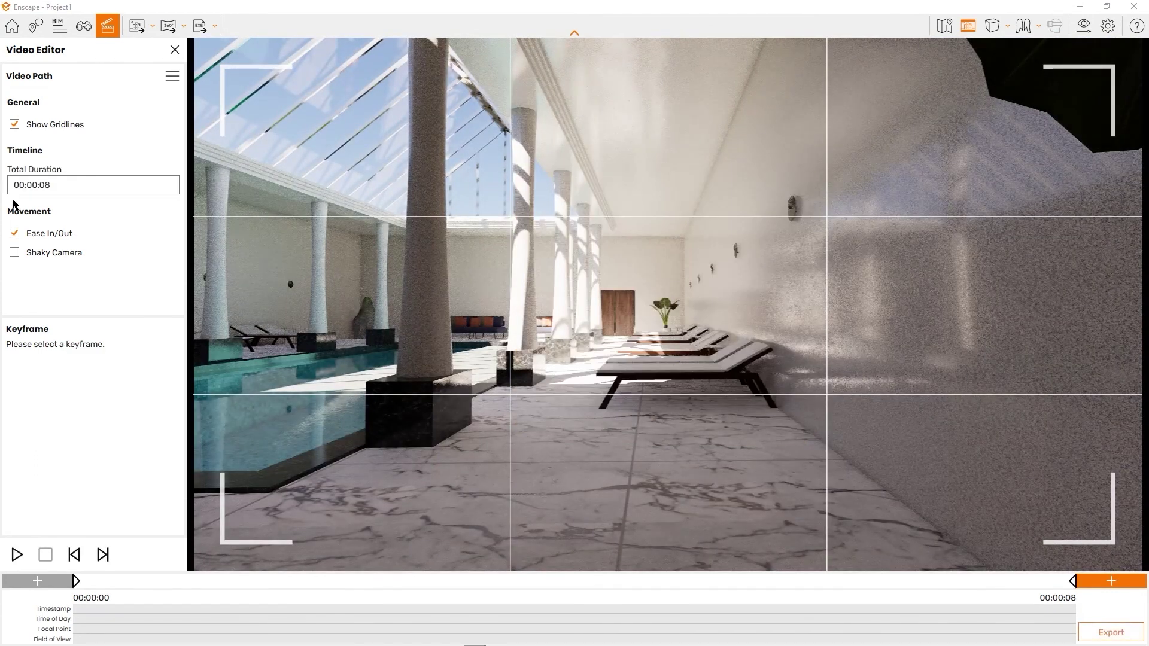
pyautogui.click(17, 555)
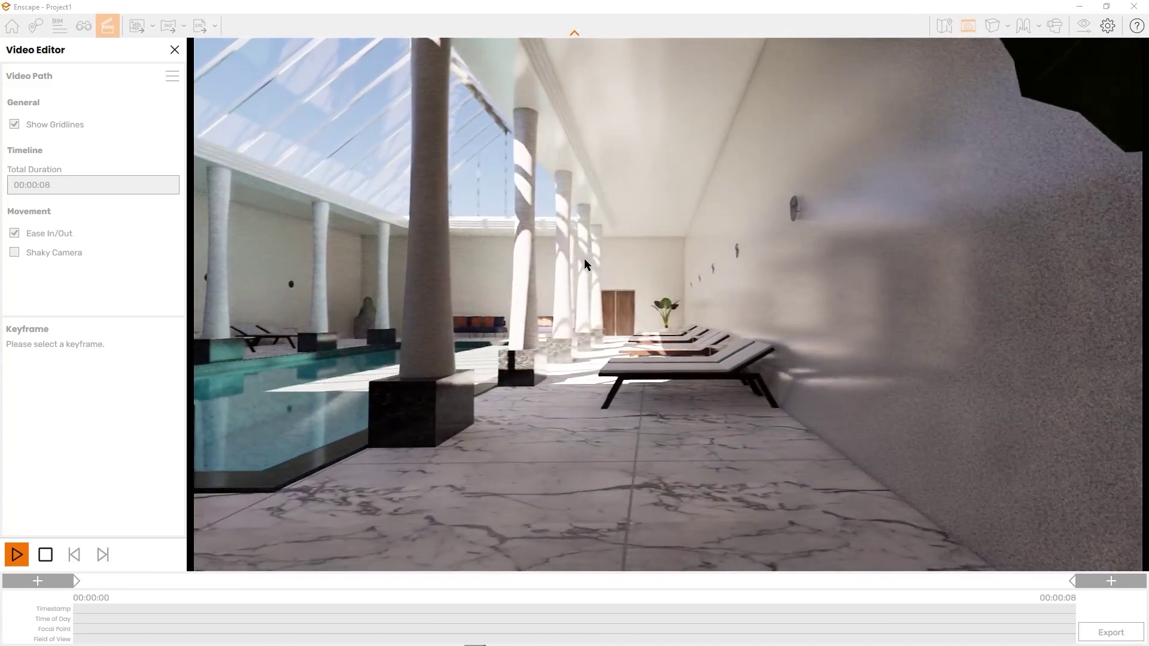
# - Set the video path's total duration to 00:00:05 and preview the shortened animation
pyautogui.click(56, 186)
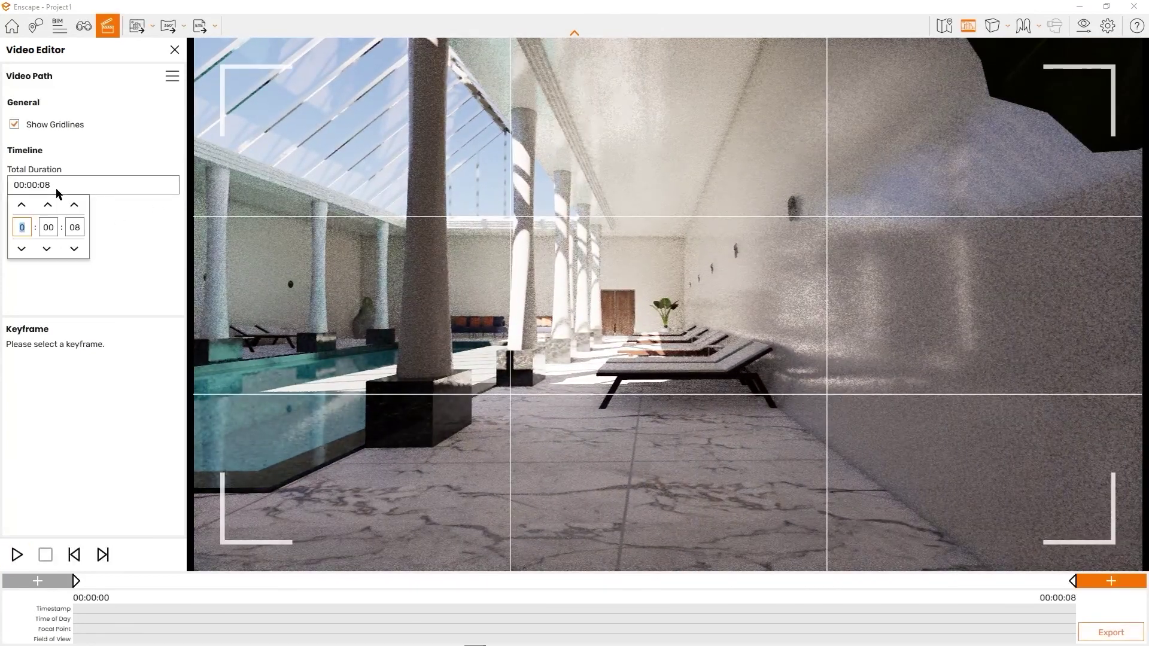
pyautogui.click(69, 220)
pyautogui.write('5')
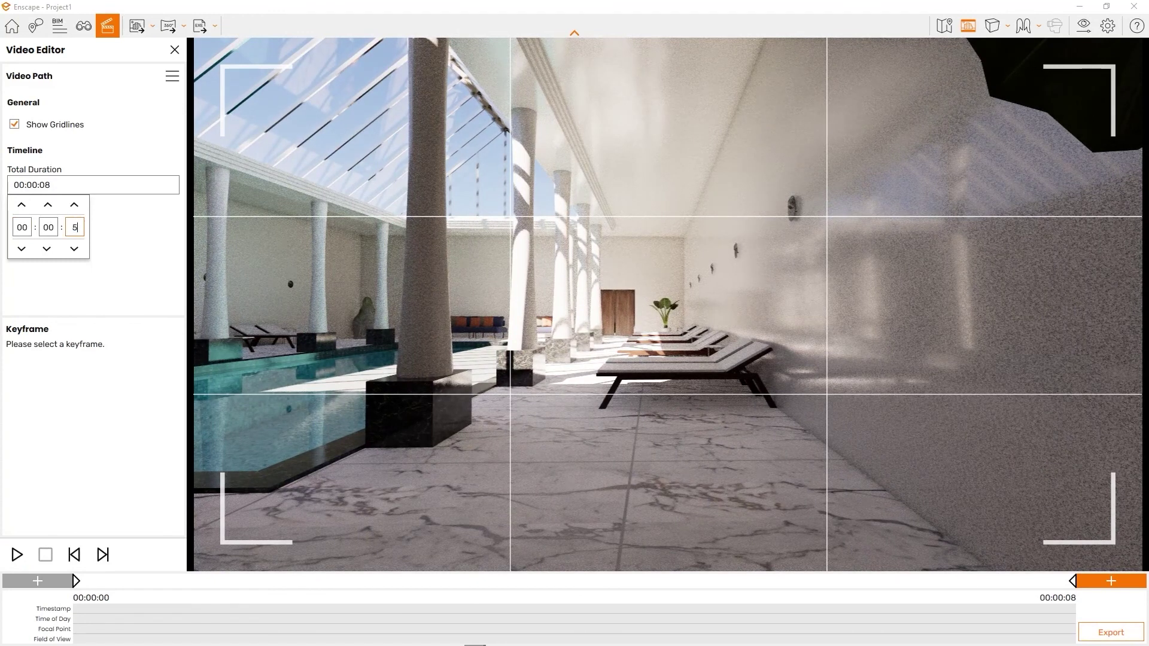
pyautogui.press('Return')
pyautogui.click(17, 555)
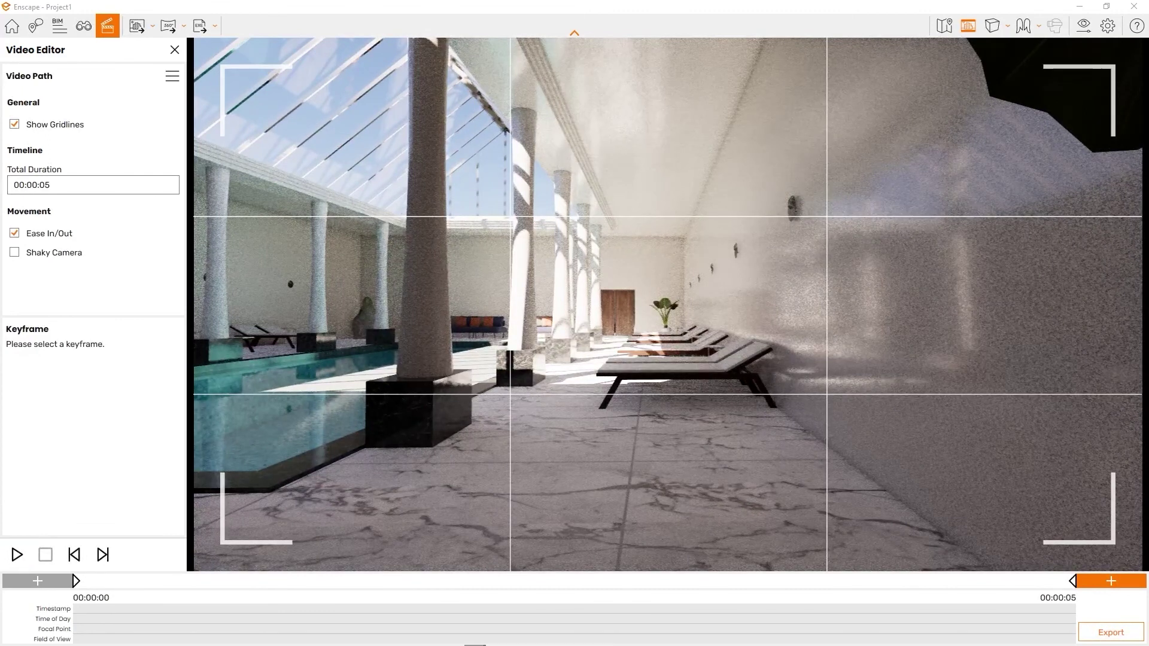
pyautogui.click(1133, 639)
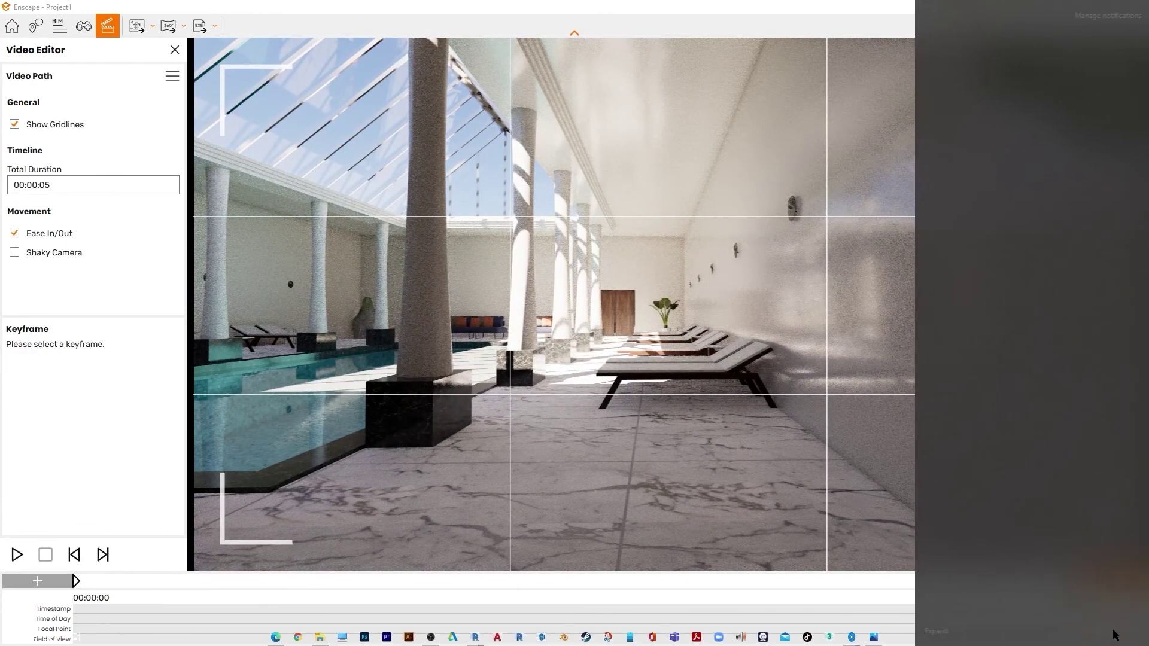
# - Set the video export to 60 frames per second at Ultra HD resolution
pyautogui.click(897, 406)
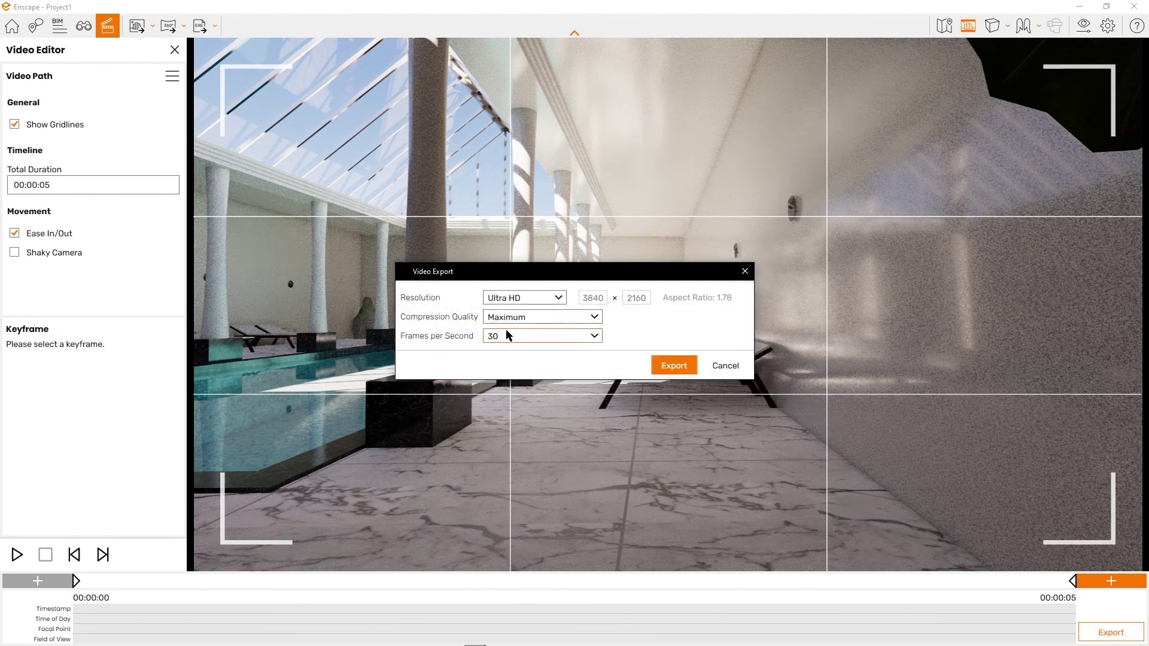
pyautogui.click(505, 334)
pyautogui.click(517, 374)
pyautogui.click(500, 303)
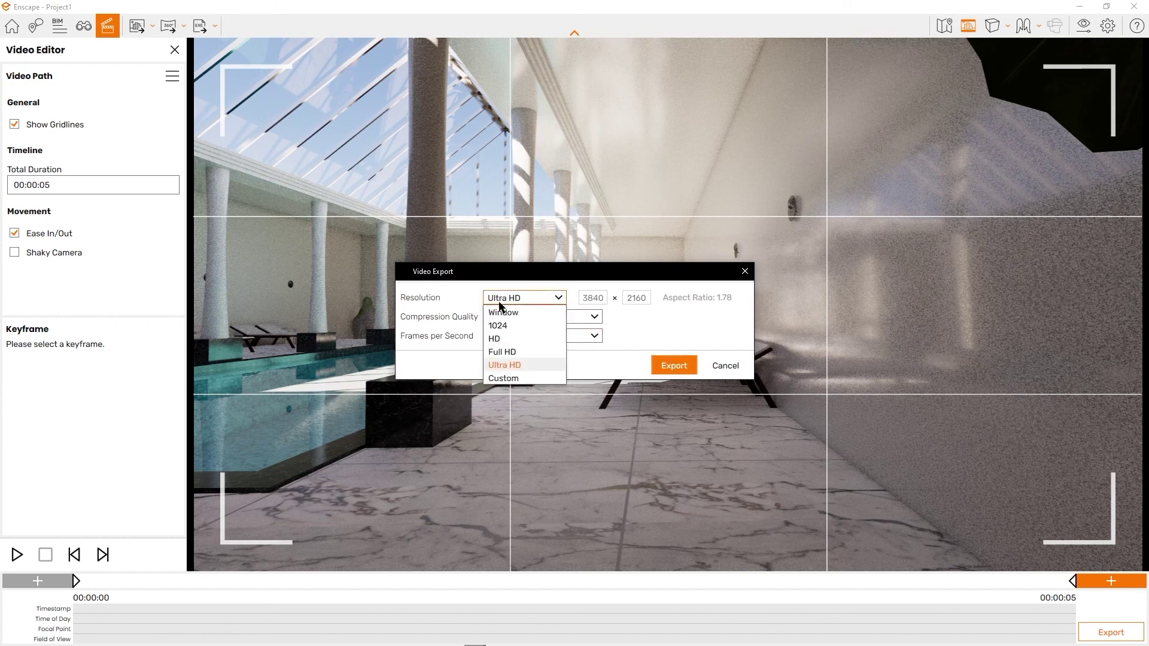
pyautogui.click(497, 303)
# - Export the video, saving it into the sw folder
pyautogui.click(669, 368)
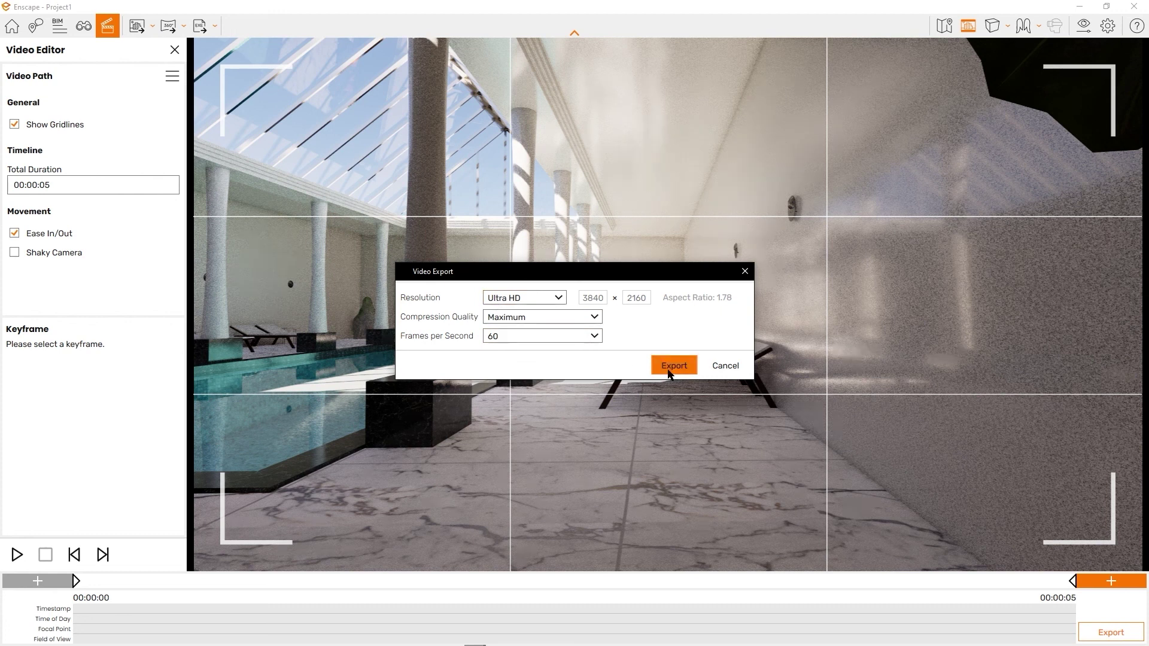
pyautogui.doubleClick(578, 428)
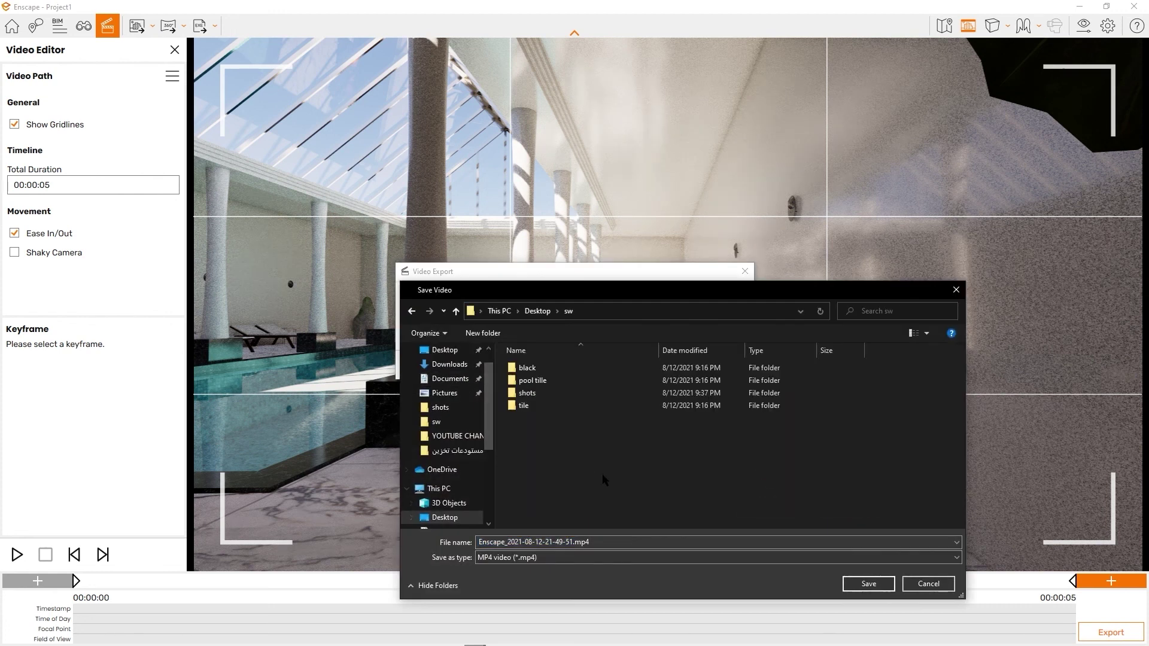
pyautogui.doubleClick(627, 545)
pyautogui.click(868, 584)
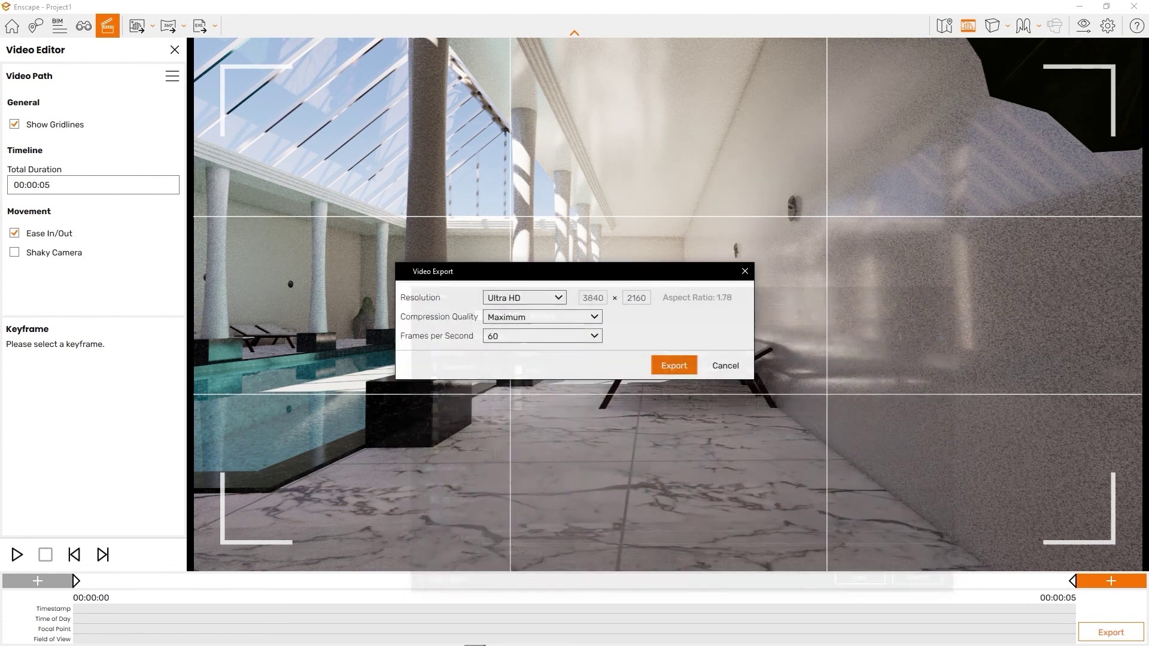